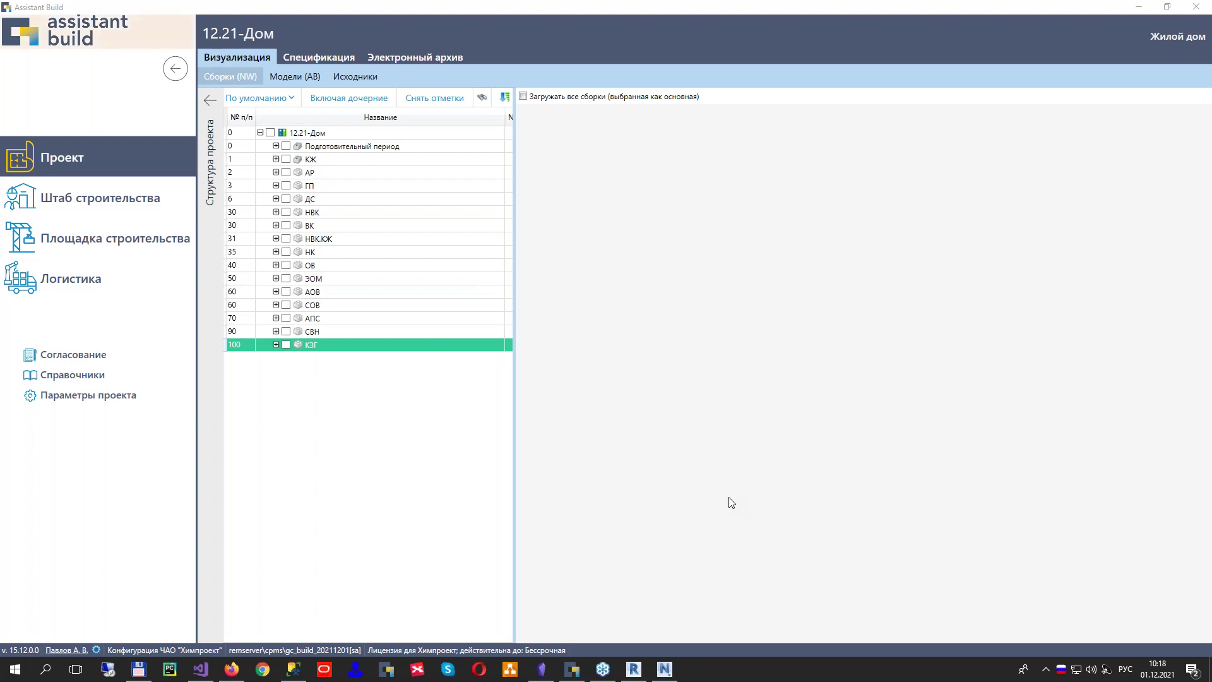
# Look at the building model in Navisworks Manage and return to Assistant Build
pyautogui.click(665, 668)
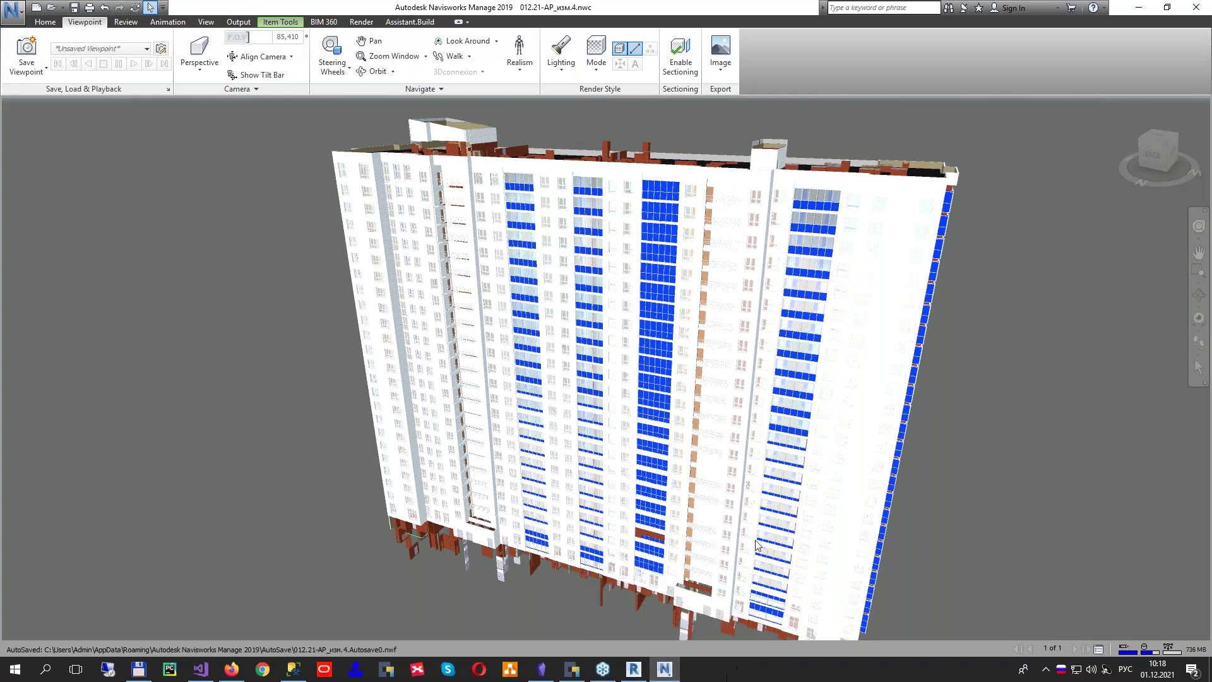
pyautogui.click(1139, 10)
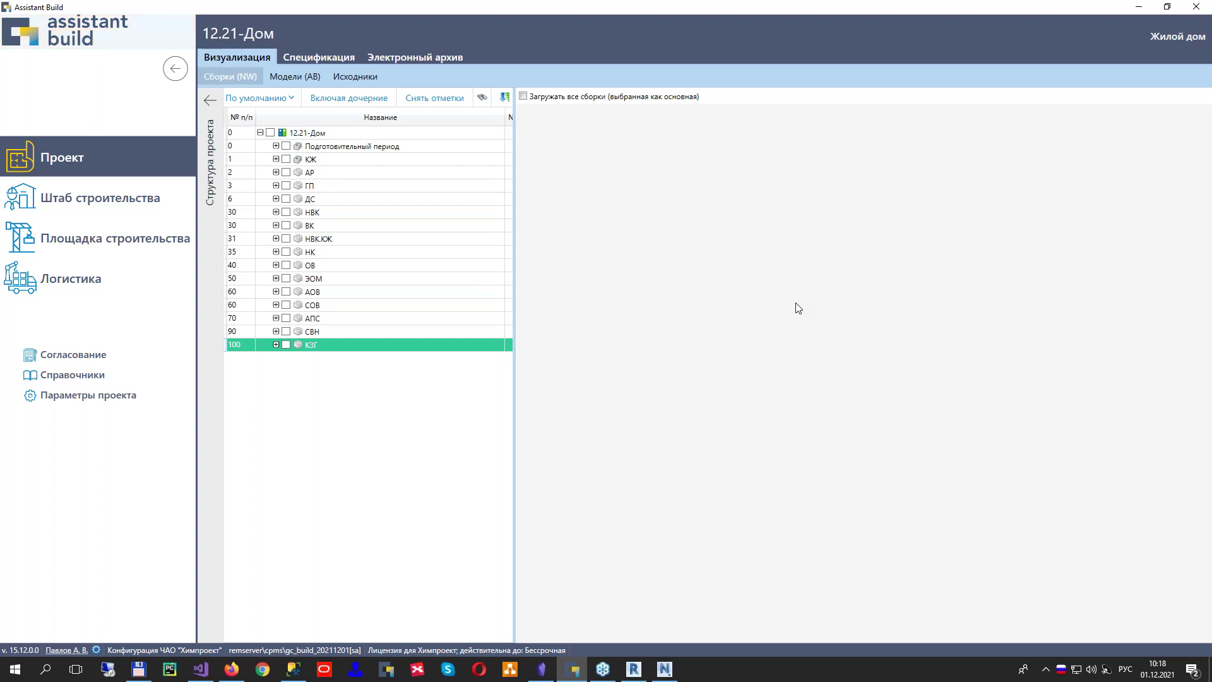
# Look through the Электронный архив, Штаб строительства and Площадка строительства sections, and return to the Проект section
pyautogui.click(424, 60)
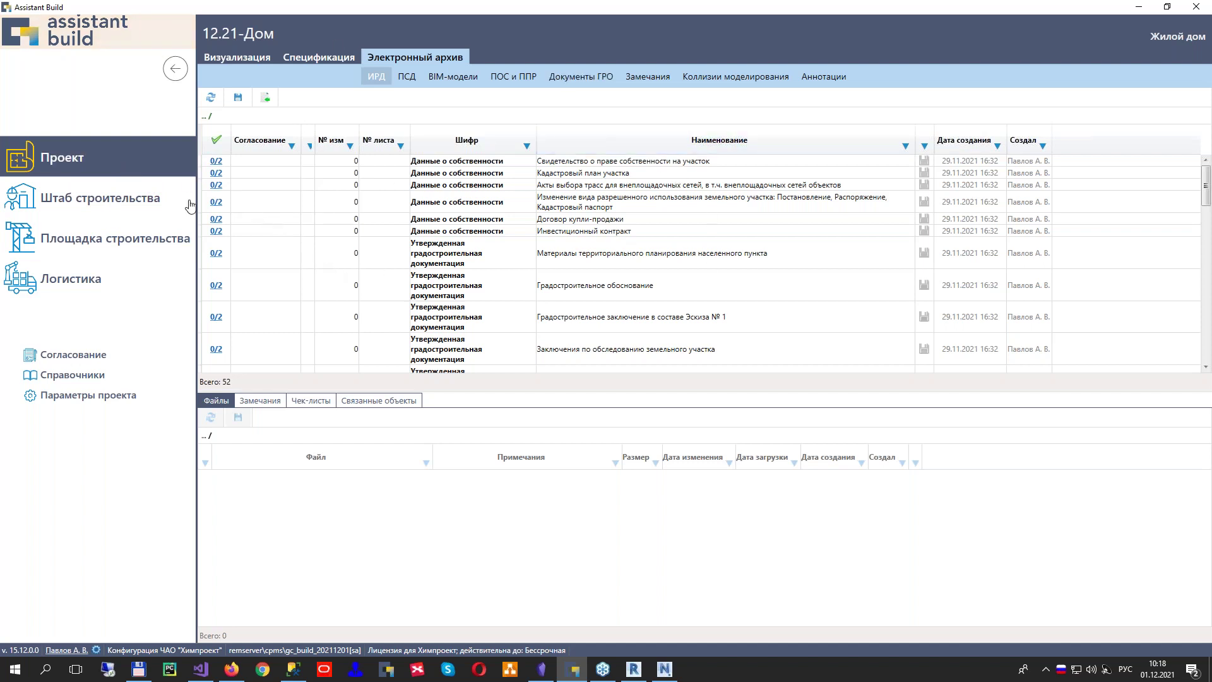
pyautogui.click(127, 207)
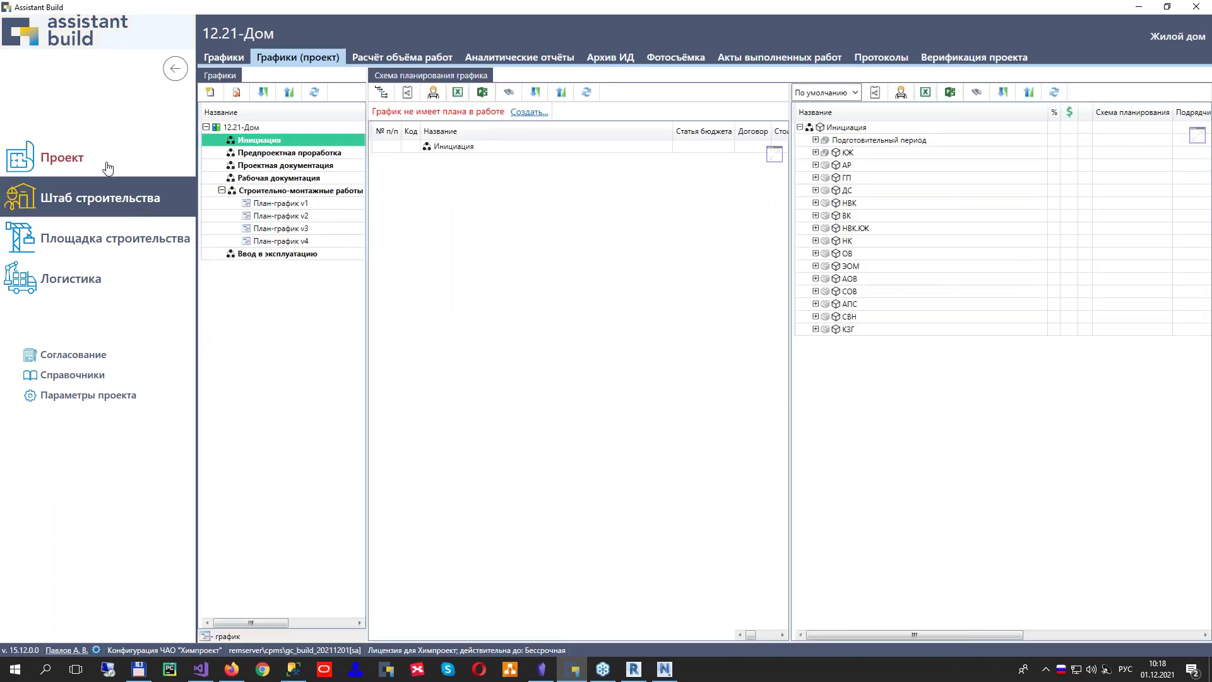
pyautogui.click(108, 168)
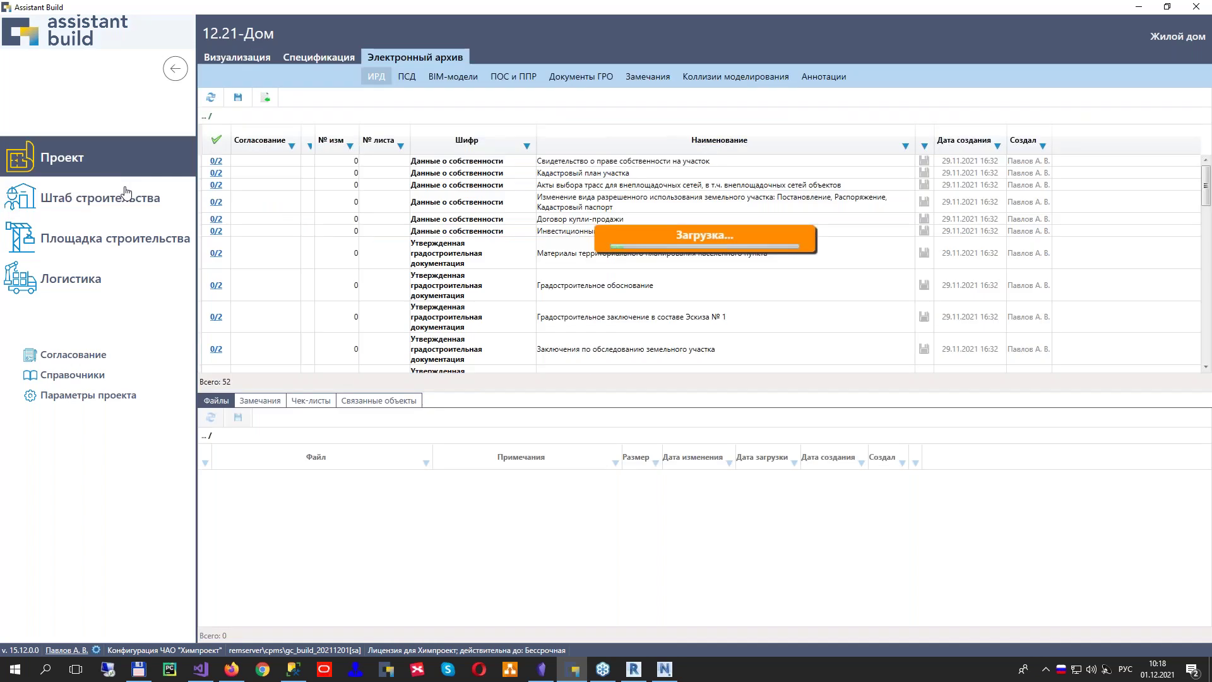
pyautogui.click(108, 243)
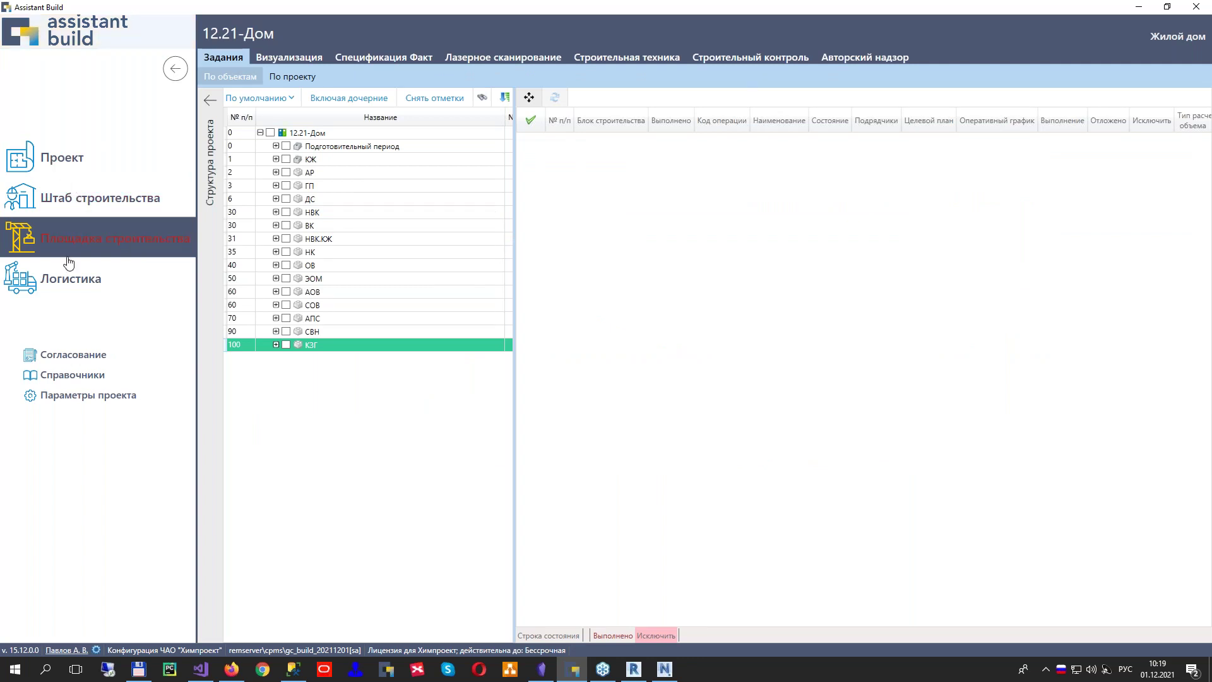
pyautogui.click(77, 162)
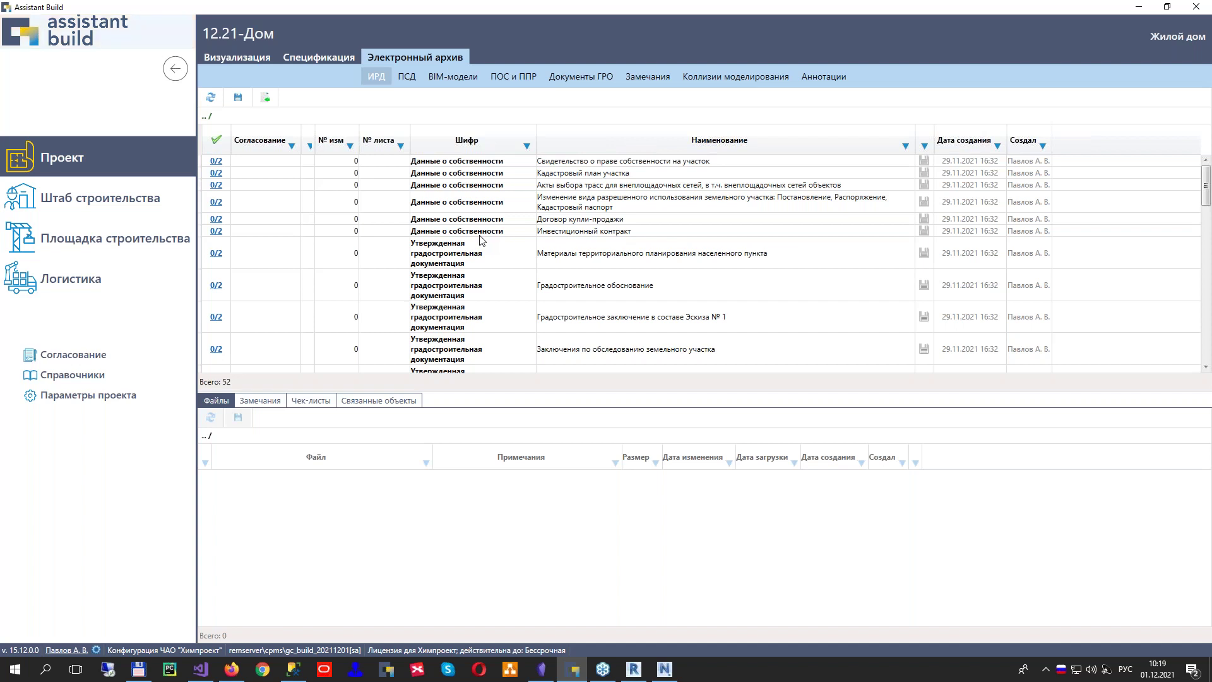
# List the ПСД documents for КЖ2 Конструкции ж/б ниже отм. 0.000 within the КЖ section
pyautogui.click(406, 77)
pyautogui.click(276, 159)
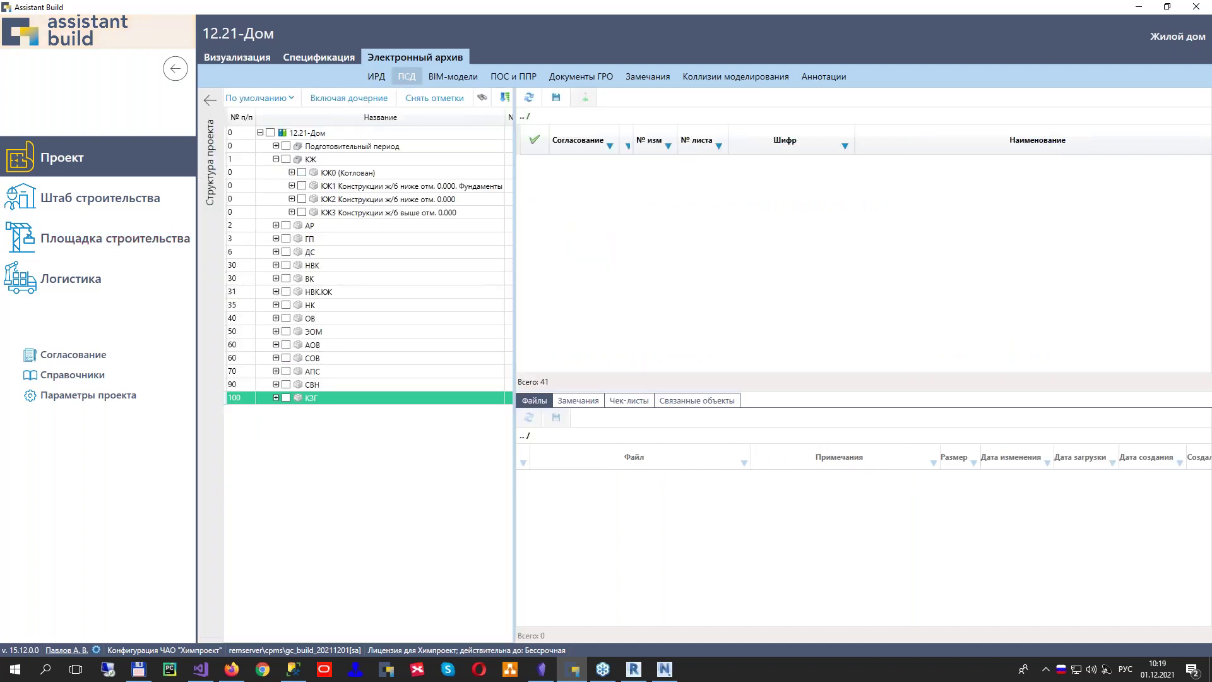
pyautogui.click(292, 199)
pyautogui.click(302, 199)
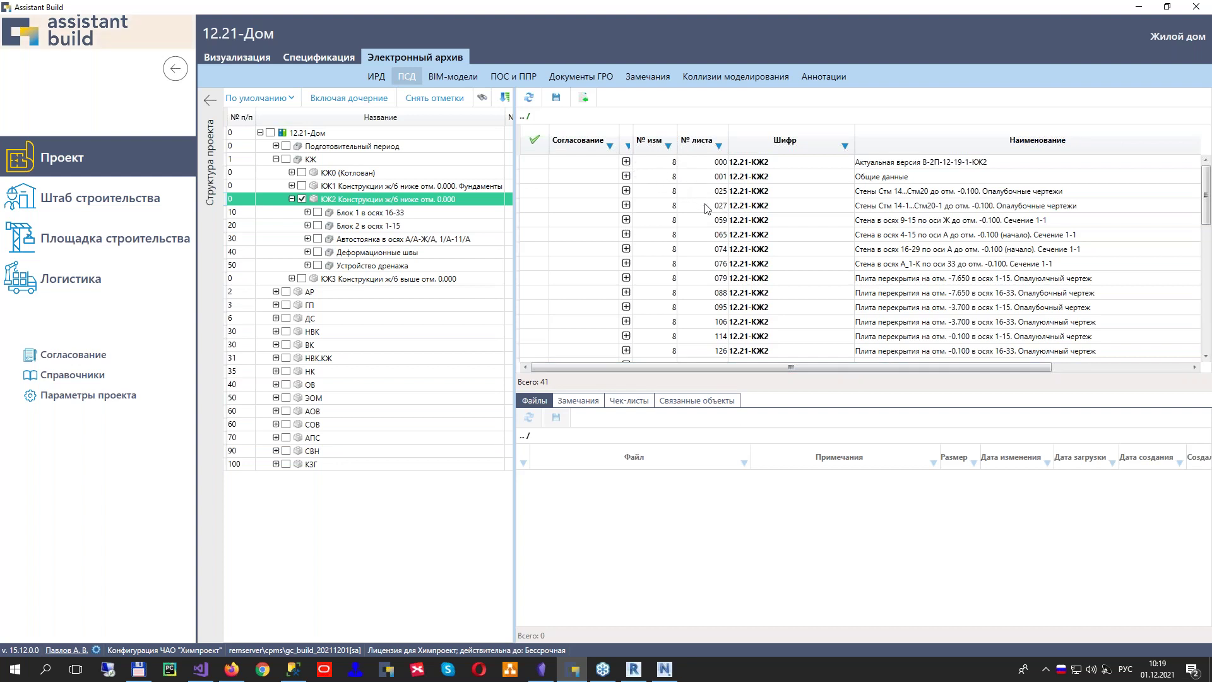
# Examine the previous revisions of КЖ2 sheet 001 Общие данные and return to the full document list
pyautogui.click(771, 182)
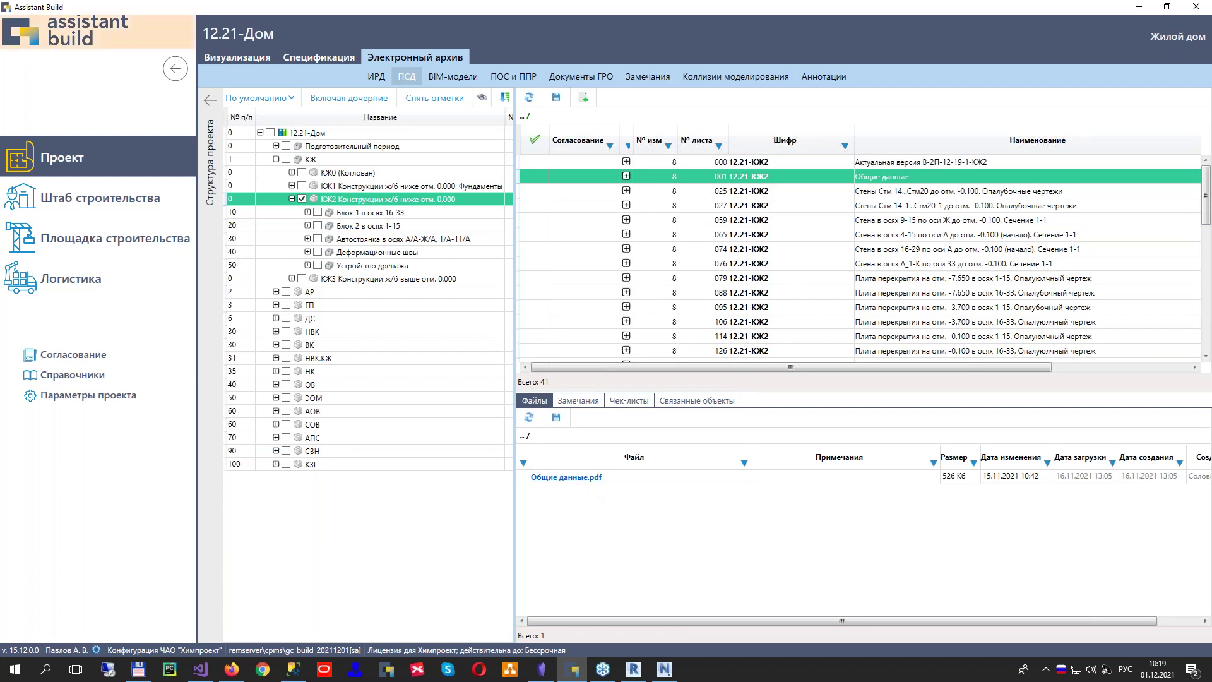
pyautogui.click(626, 176)
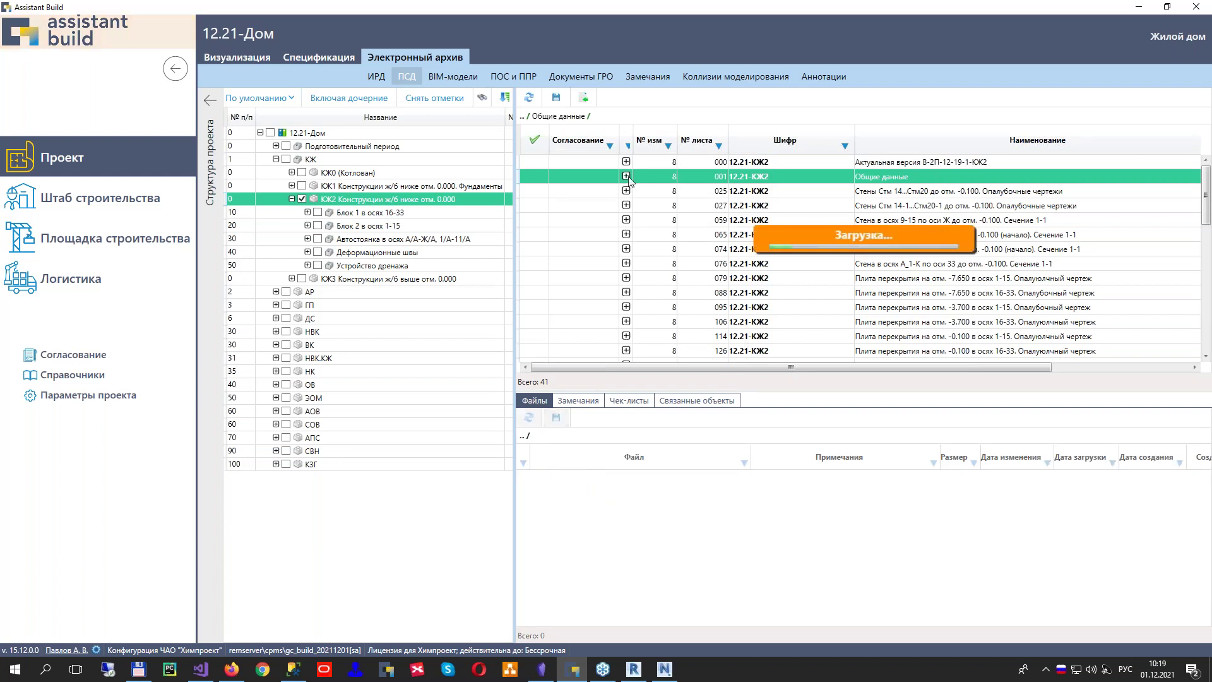
pyautogui.moveTo(783, 162); pyautogui.dragTo(729, 240)
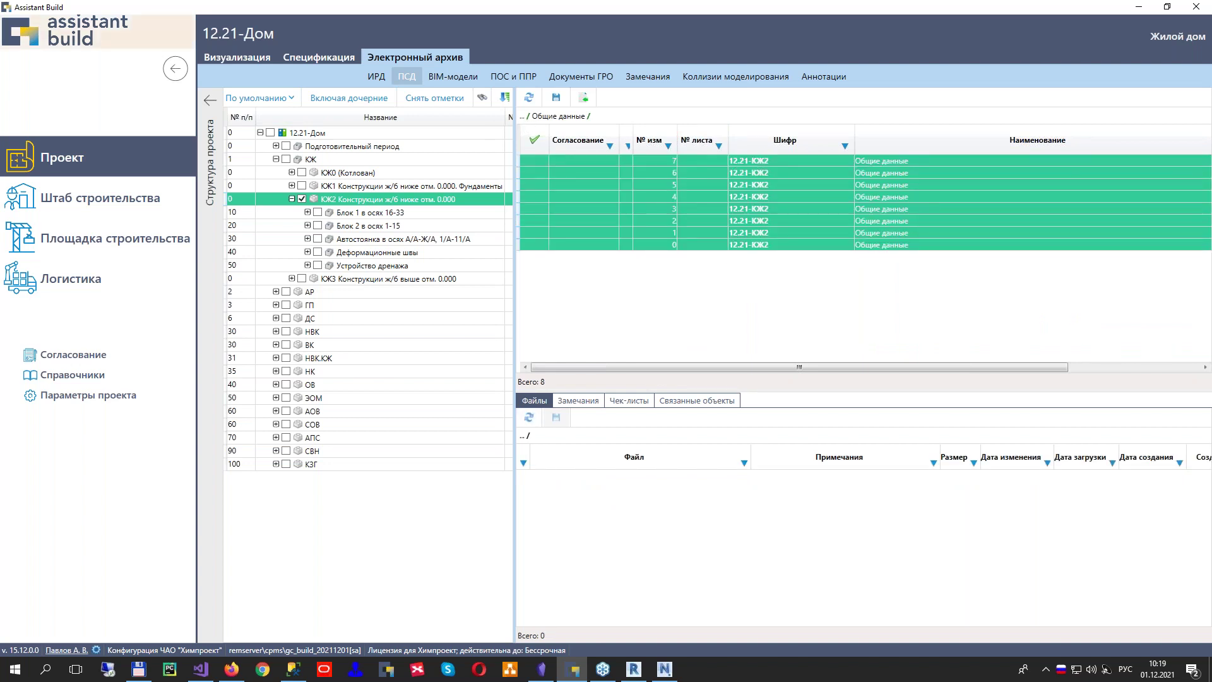
pyautogui.click(522, 116)
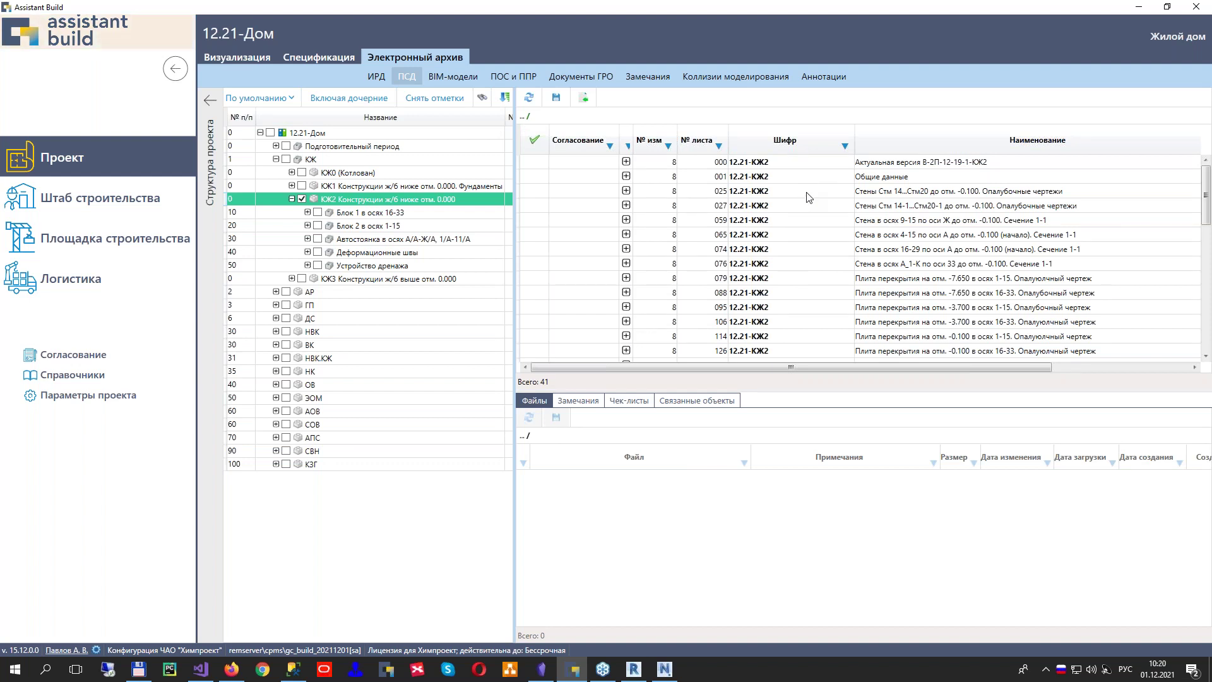
# Open the file Общие данные.pdf attached to КЖ2 sheet 001, with the main navigation collapsed
pyautogui.click(751, 178)
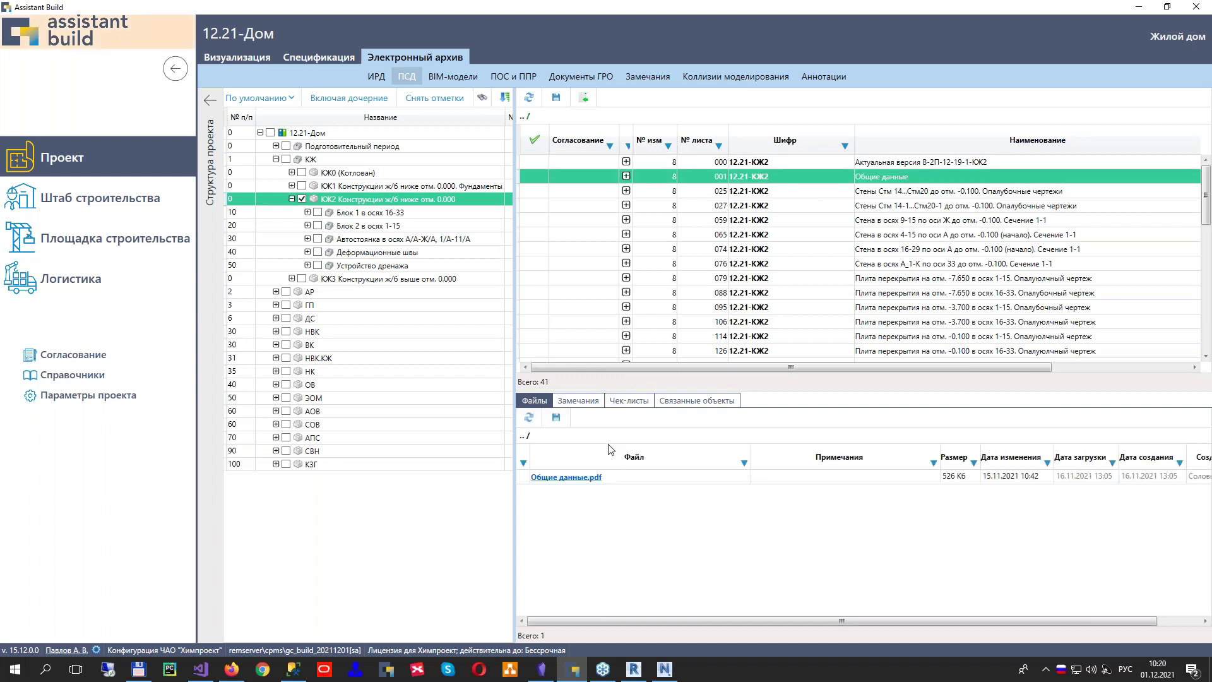
pyautogui.click(175, 70)
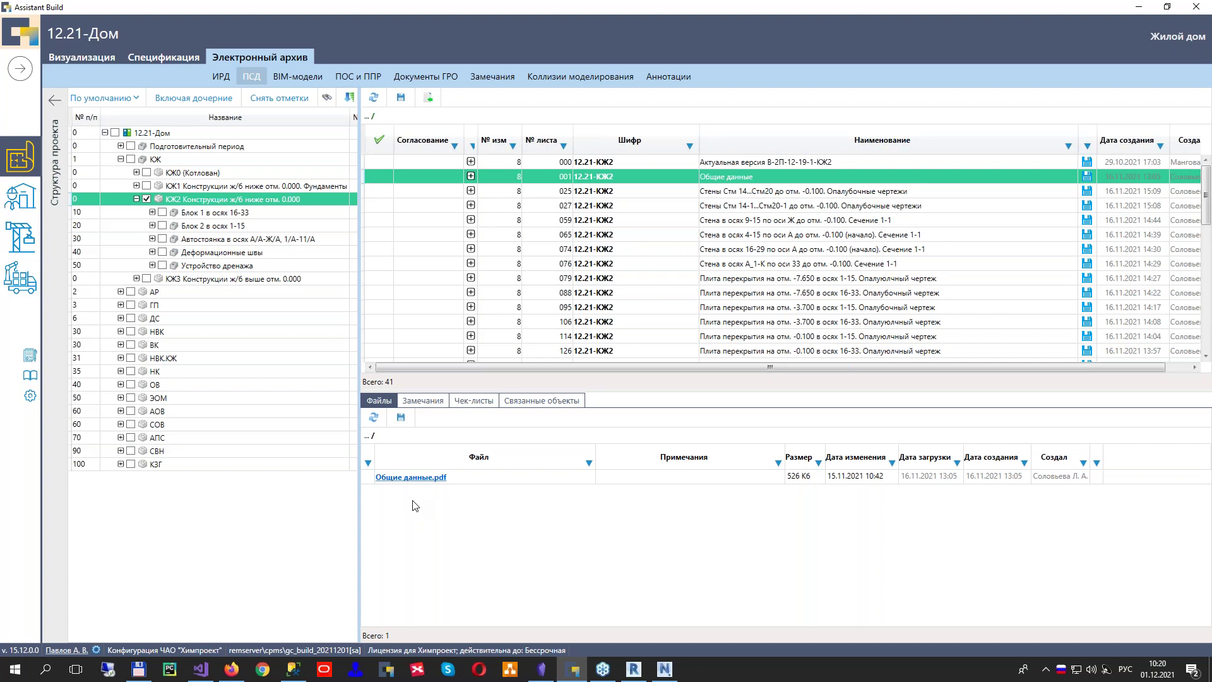
pyautogui.click(411, 478)
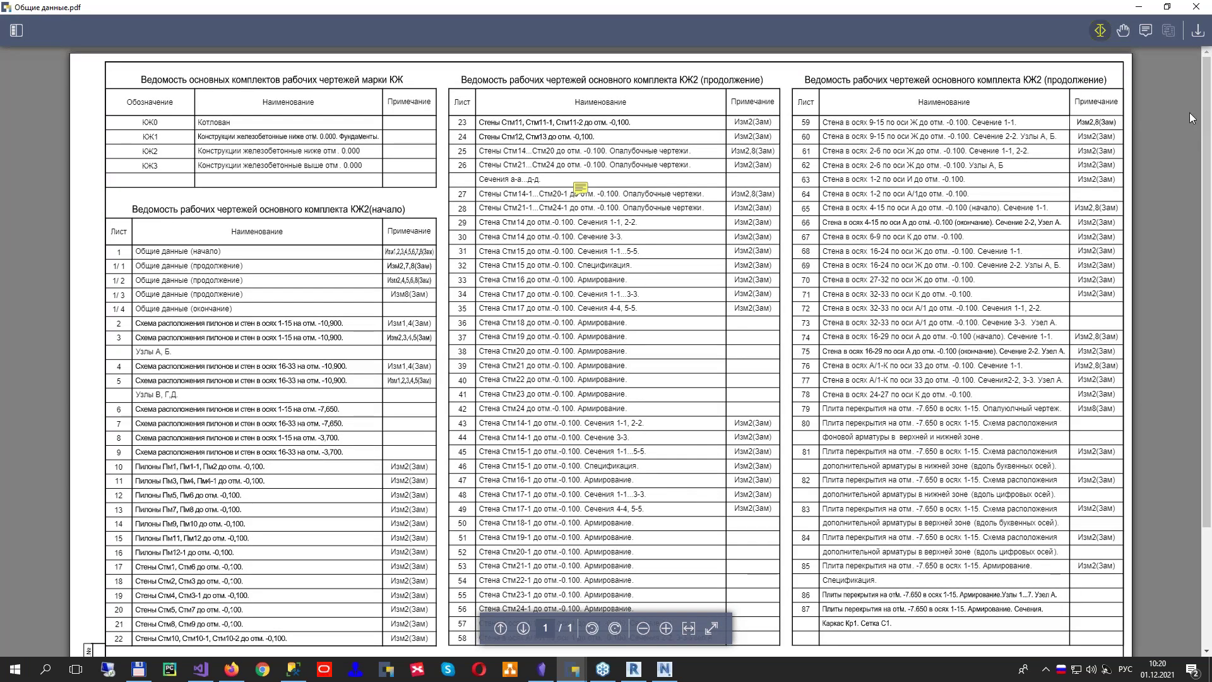
# Add a note reading "Noteзамвечвниая" to the middle drawing list of the PDF and close the document
pyautogui.click(1146, 31)
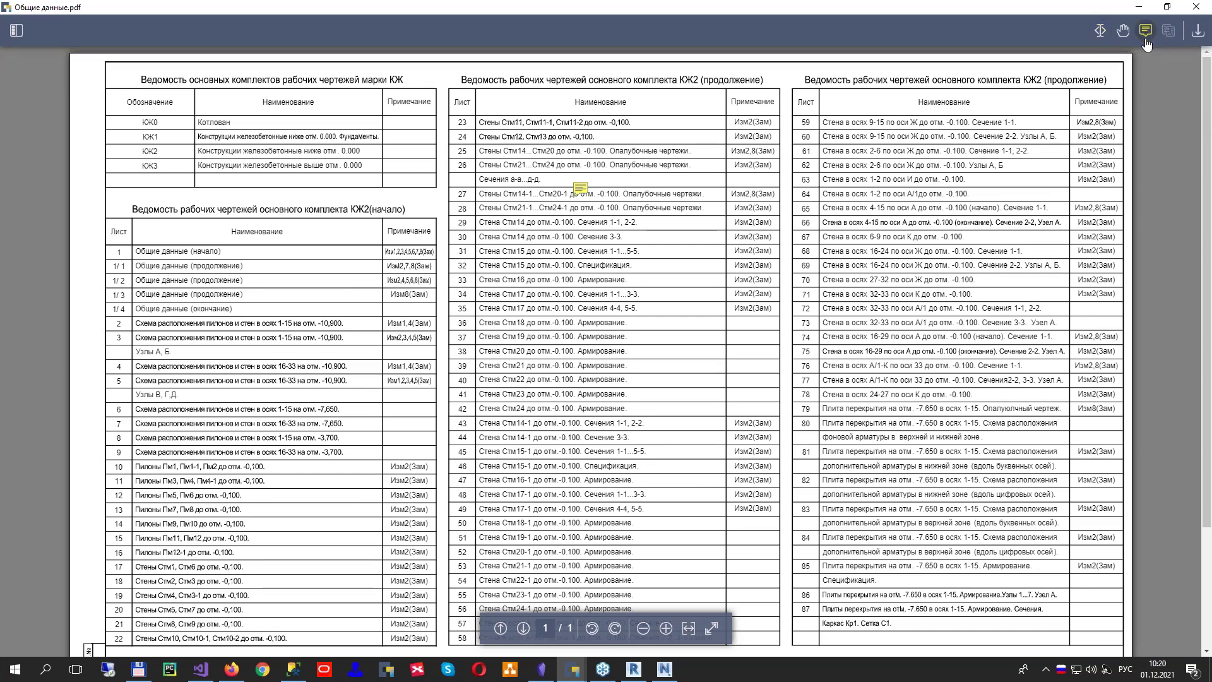
pyautogui.click(1186, 214)
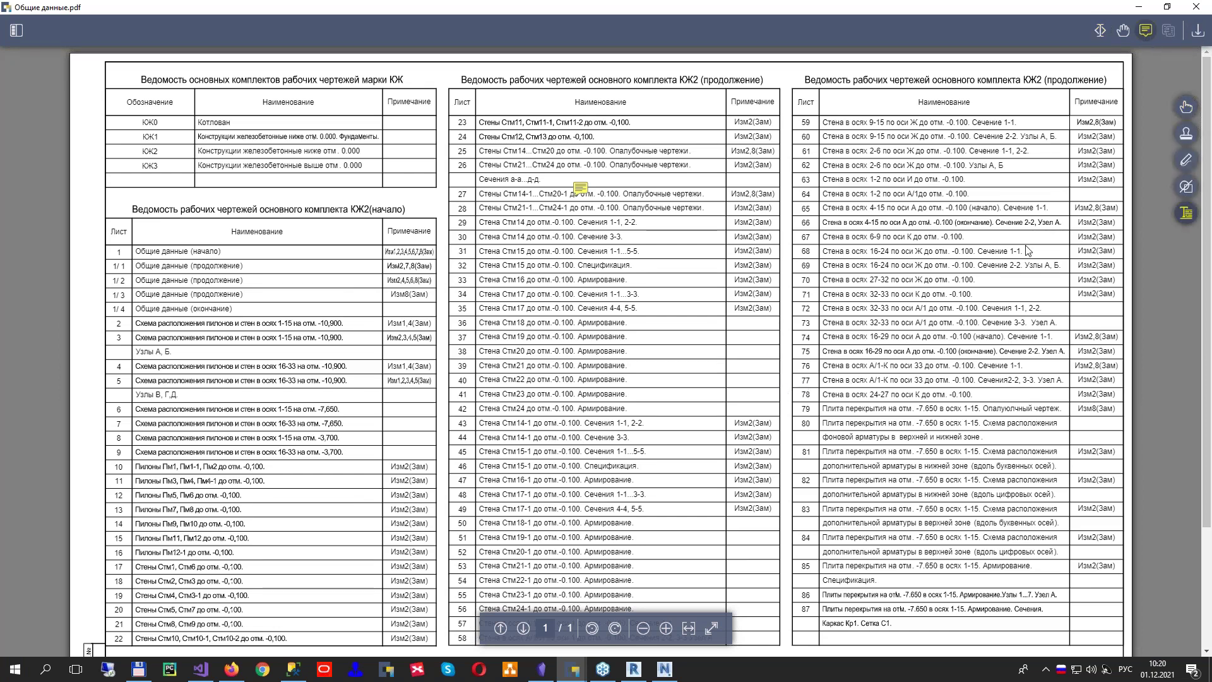
pyautogui.click(641, 302)
pyautogui.click(748, 313)
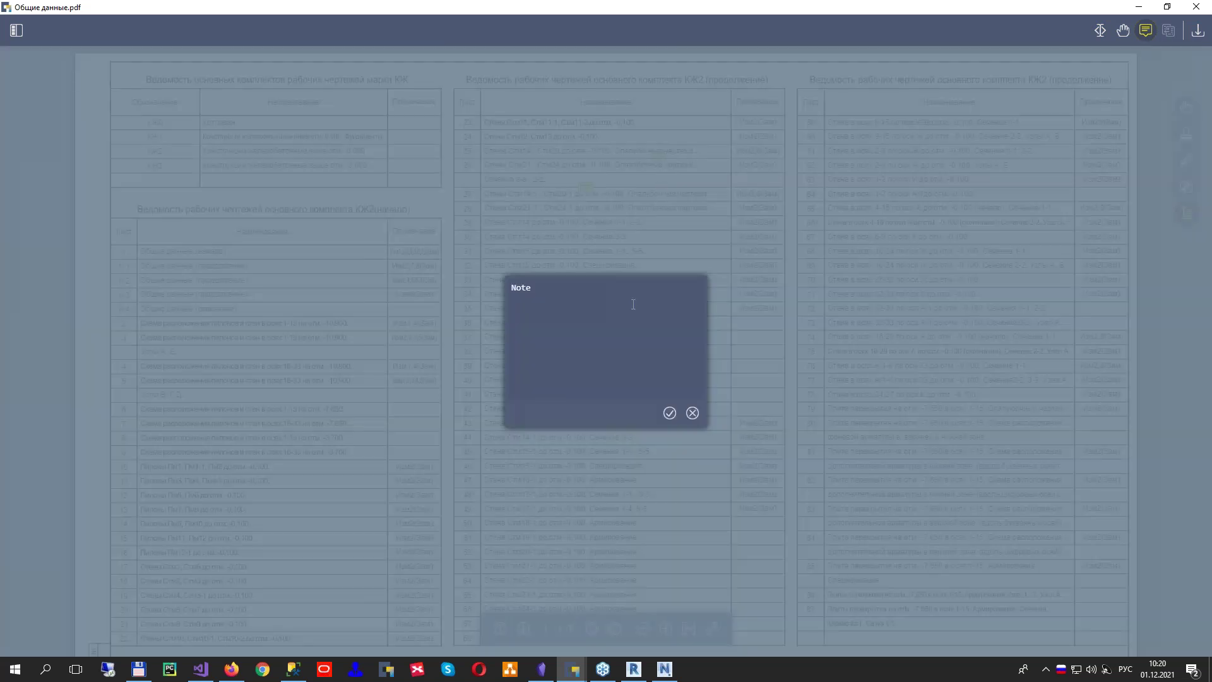
pyautogui.write('за')
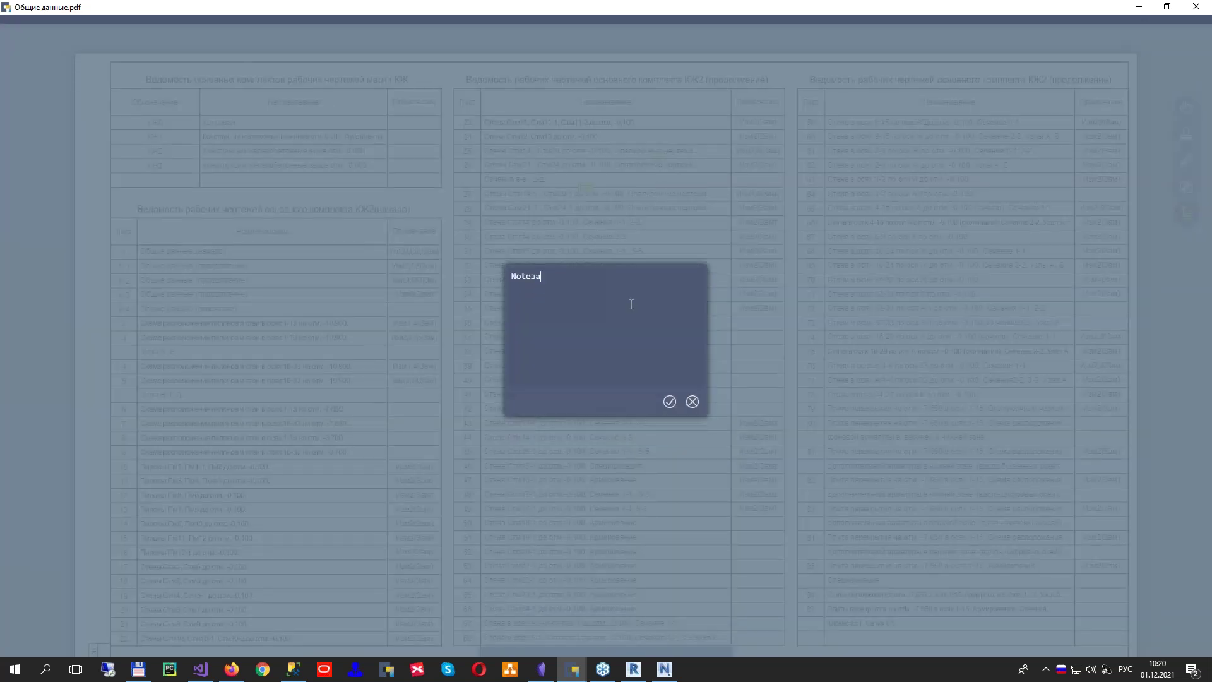
pyautogui.write('мвечания')
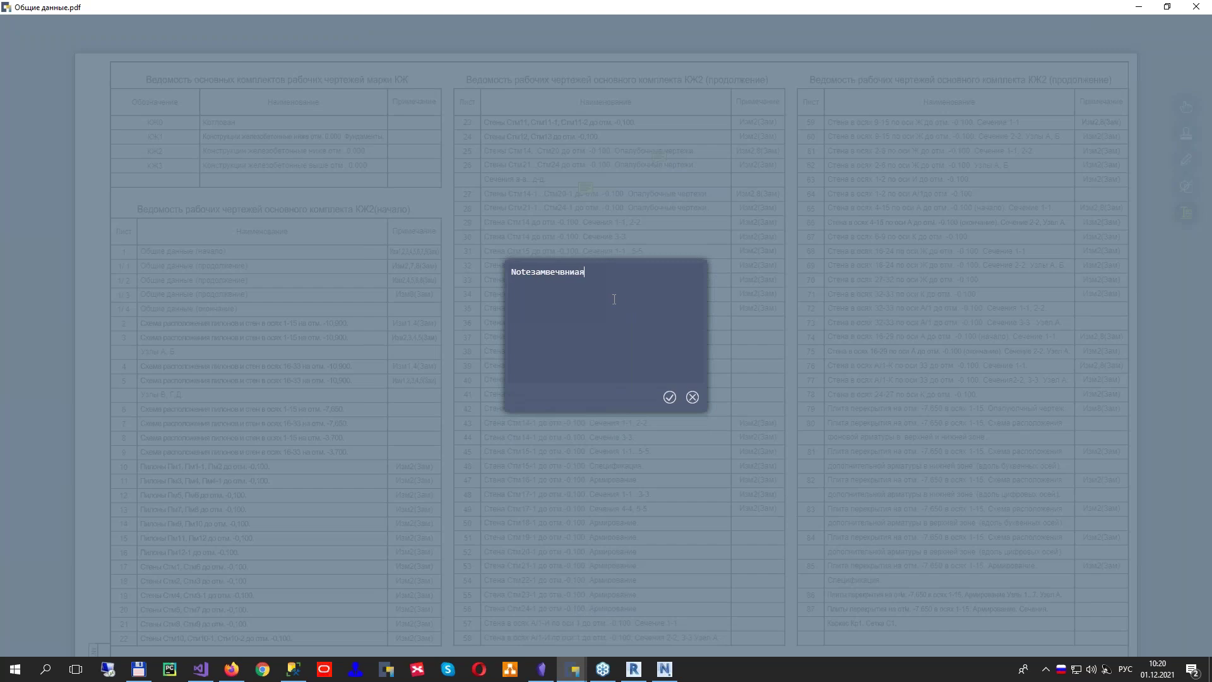
pyautogui.click(670, 397)
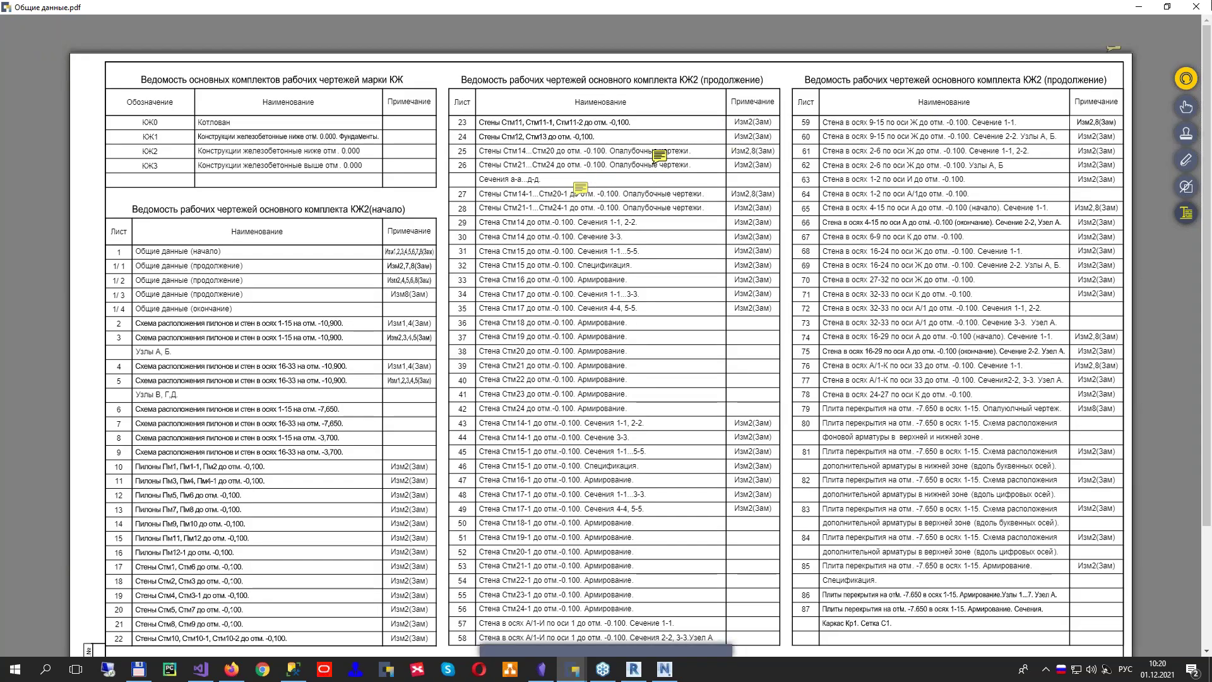
pyautogui.press('Escape')
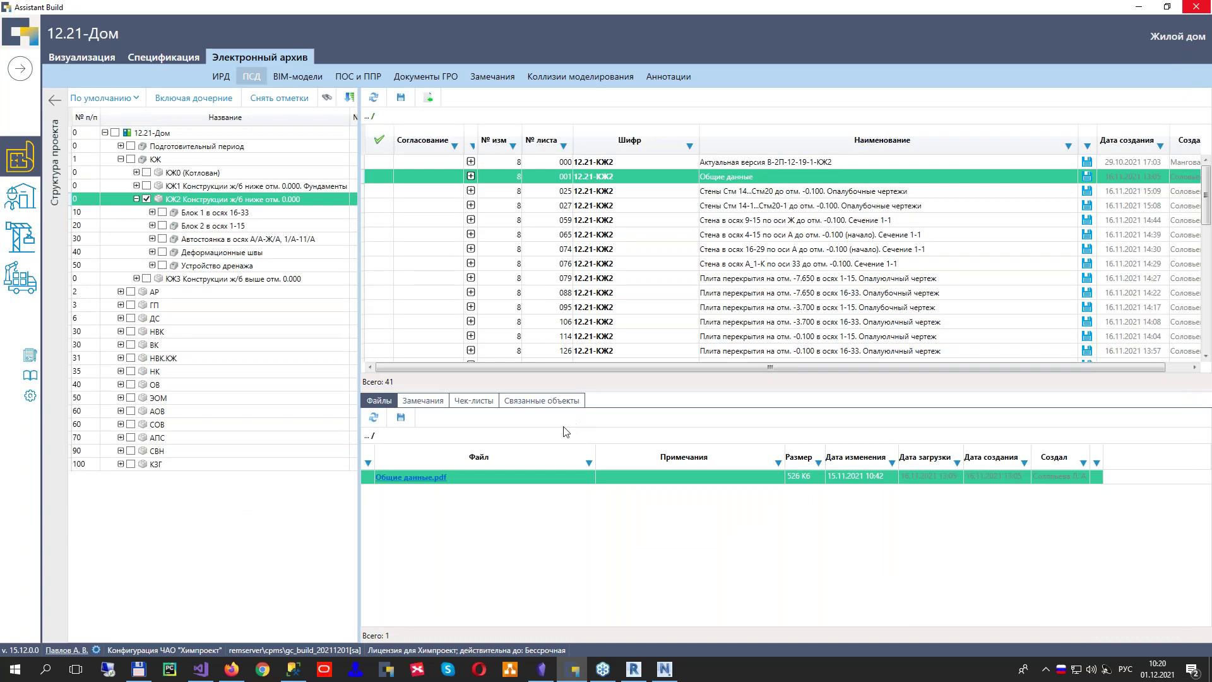
# Reply "ответ" to the remark dated 01.12.2021 on the Общие данные document
pyautogui.click(423, 400)
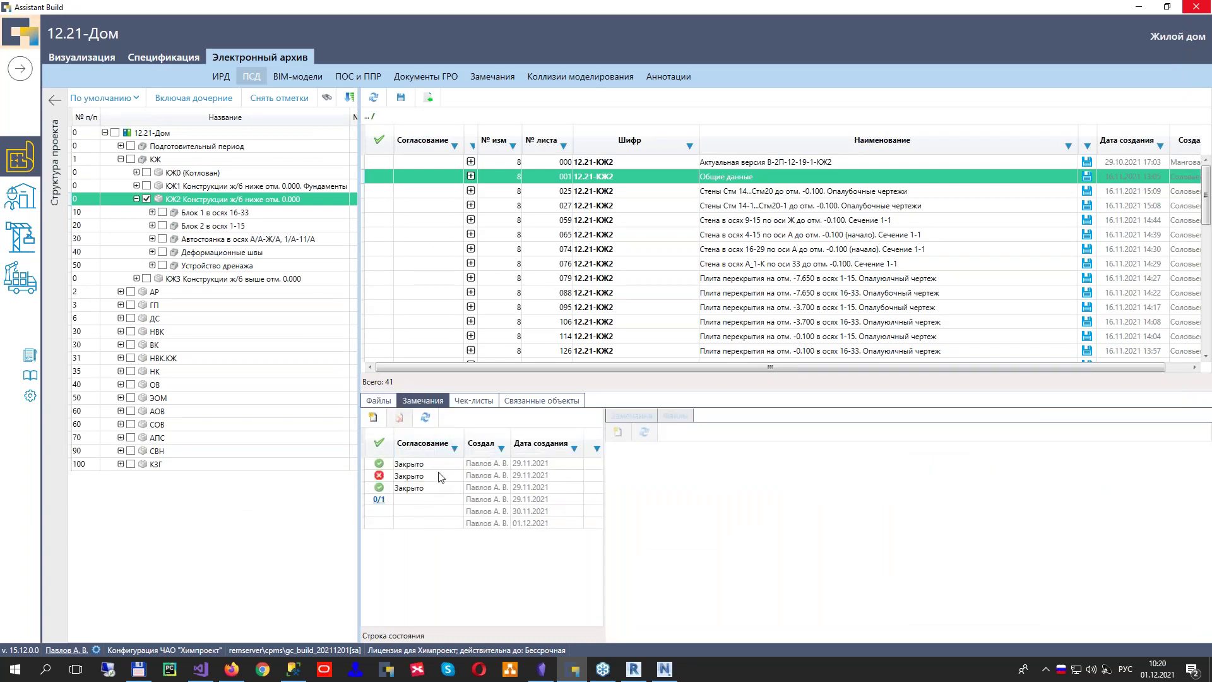
pyautogui.click(421, 523)
pyautogui.click(759, 476)
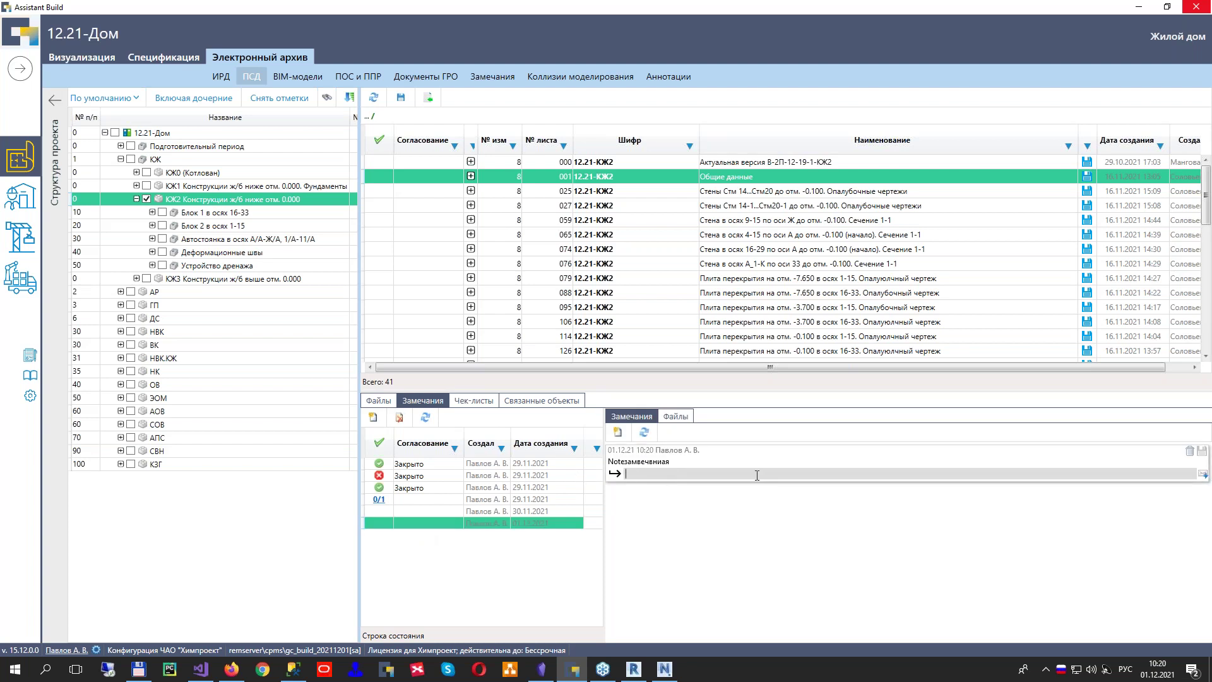
pyautogui.press('Return')
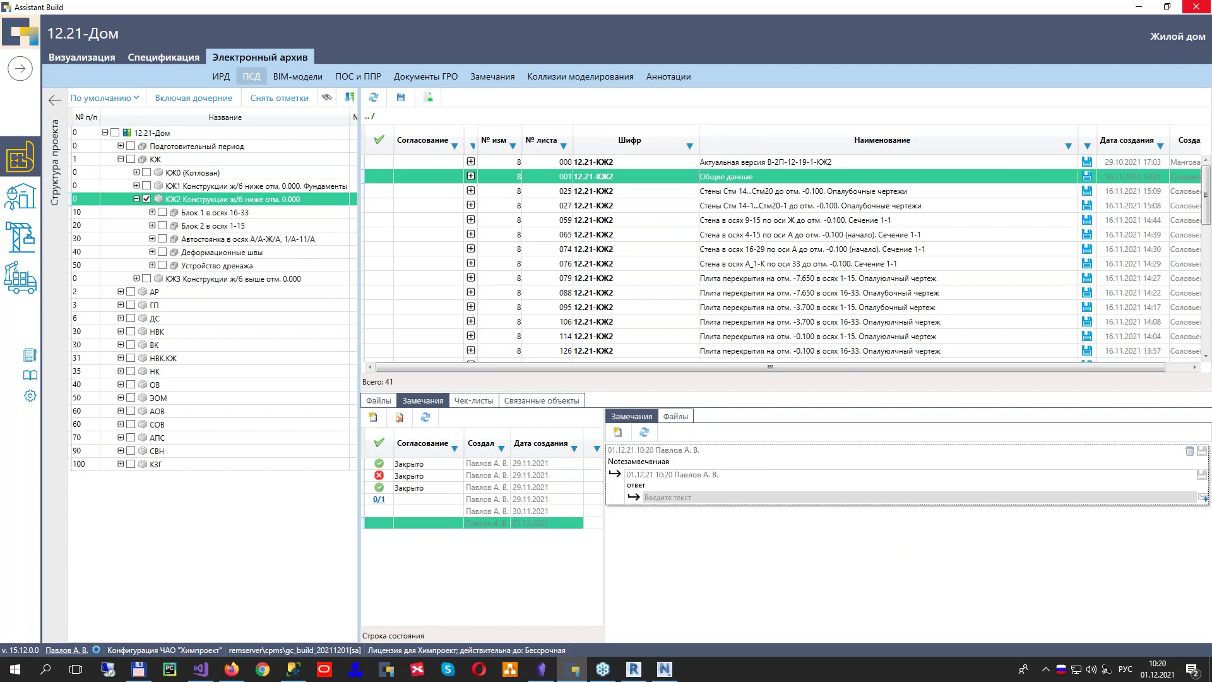
# Review the closed and rejected remarks in the archive-wide Замечания list, widening it to show the section and document columns
pyautogui.click(491, 80)
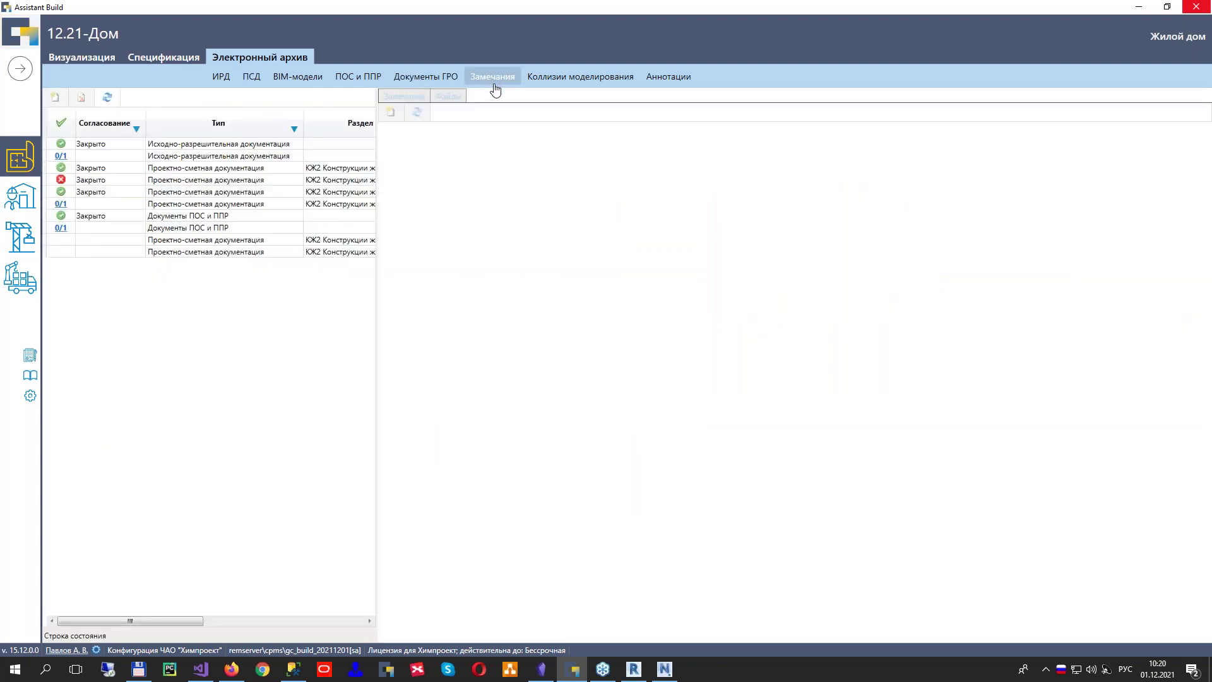
pyautogui.click(207, 145)
pyautogui.click(207, 155)
pyautogui.click(211, 170)
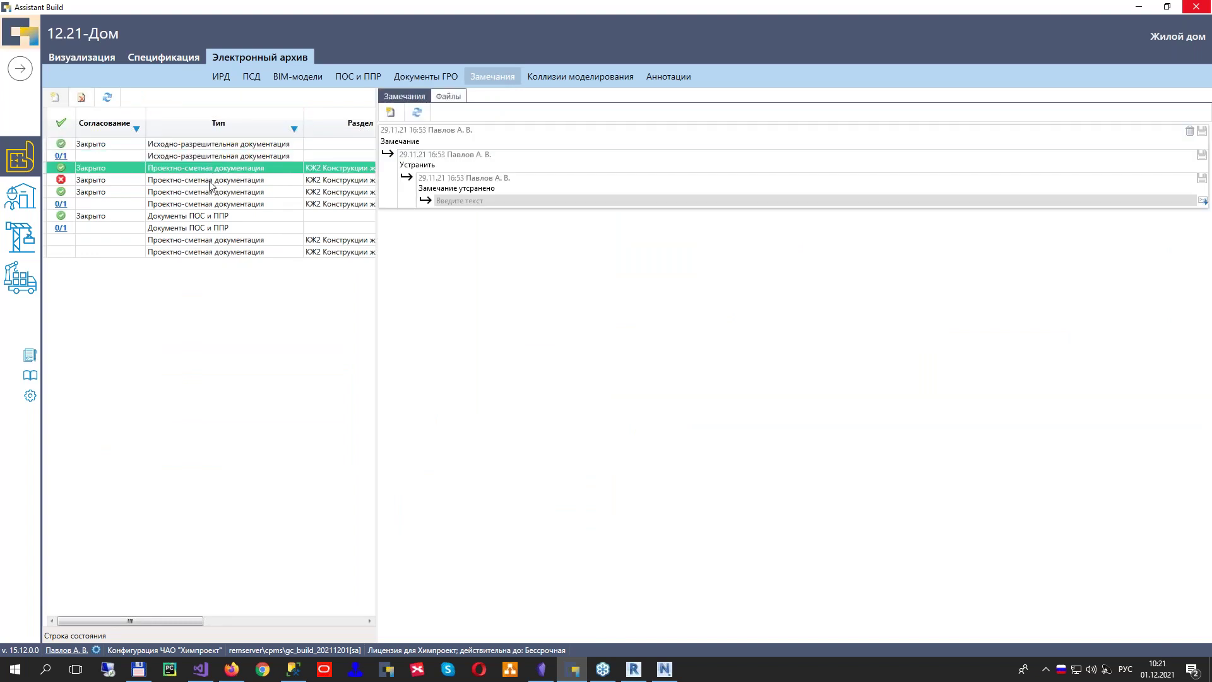
pyautogui.click(210, 180)
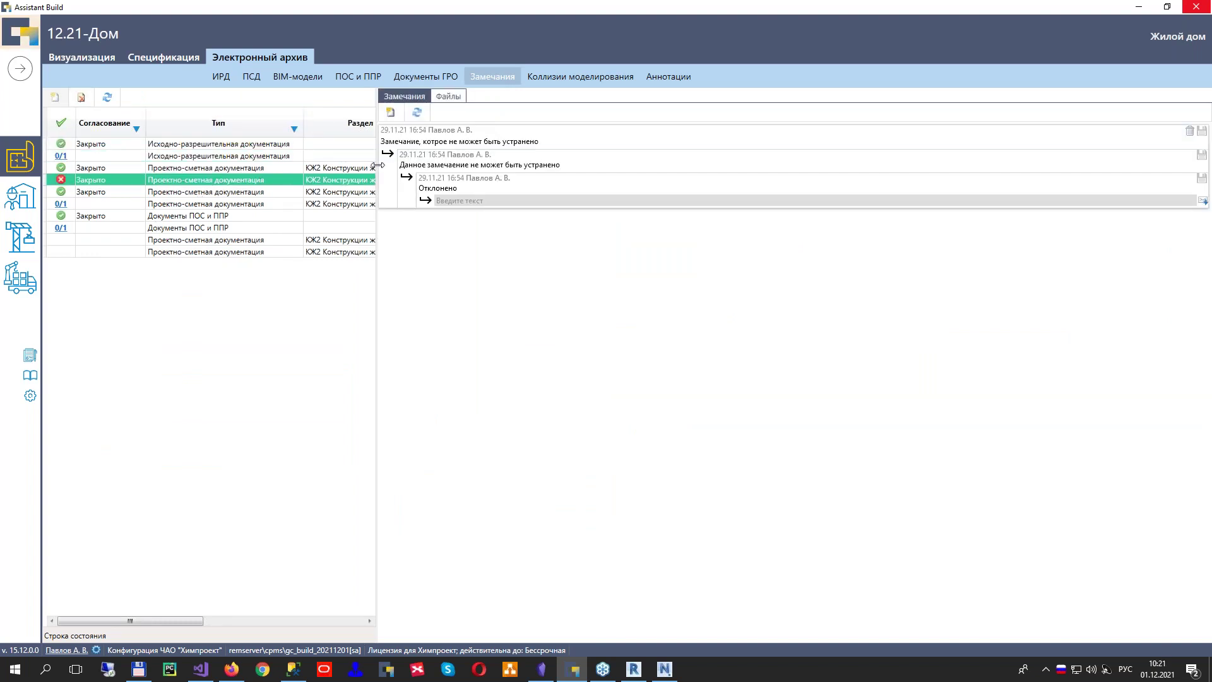
pyautogui.moveTo(377, 165); pyautogui.dragTo(661, 165)
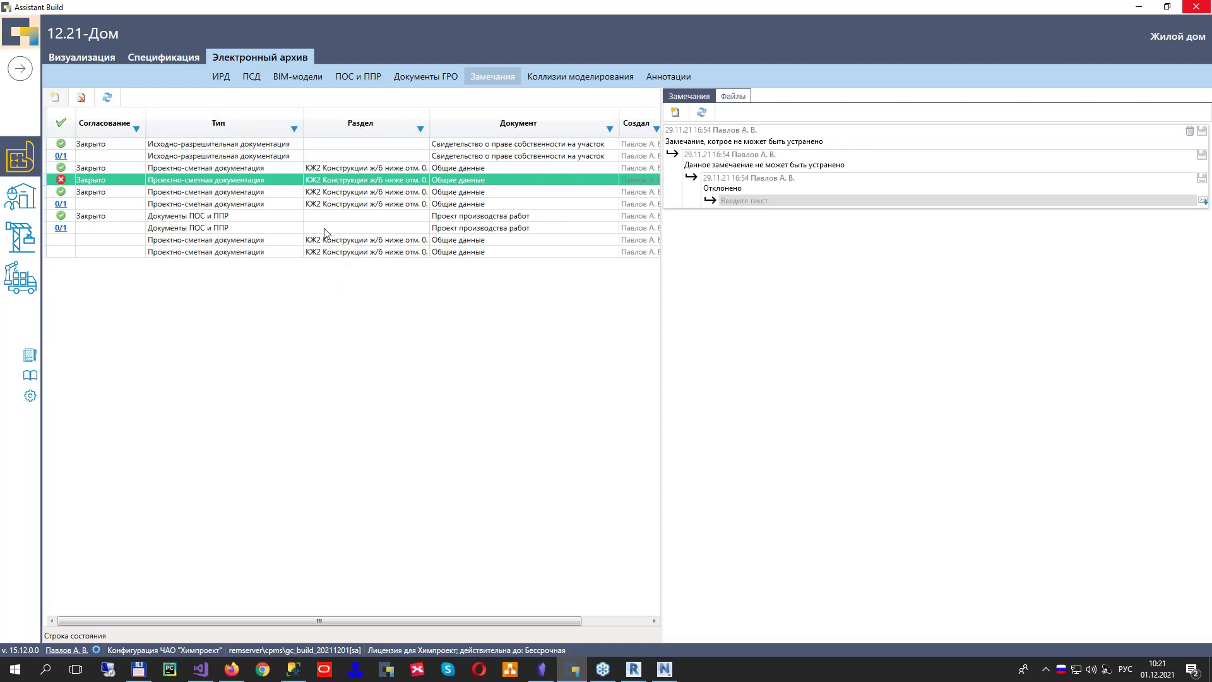
# Look through the archive's ПСД, ПОС и ППР, Документы ГРО, Замечания and Коллизии моделирования sections
pyautogui.click(252, 77)
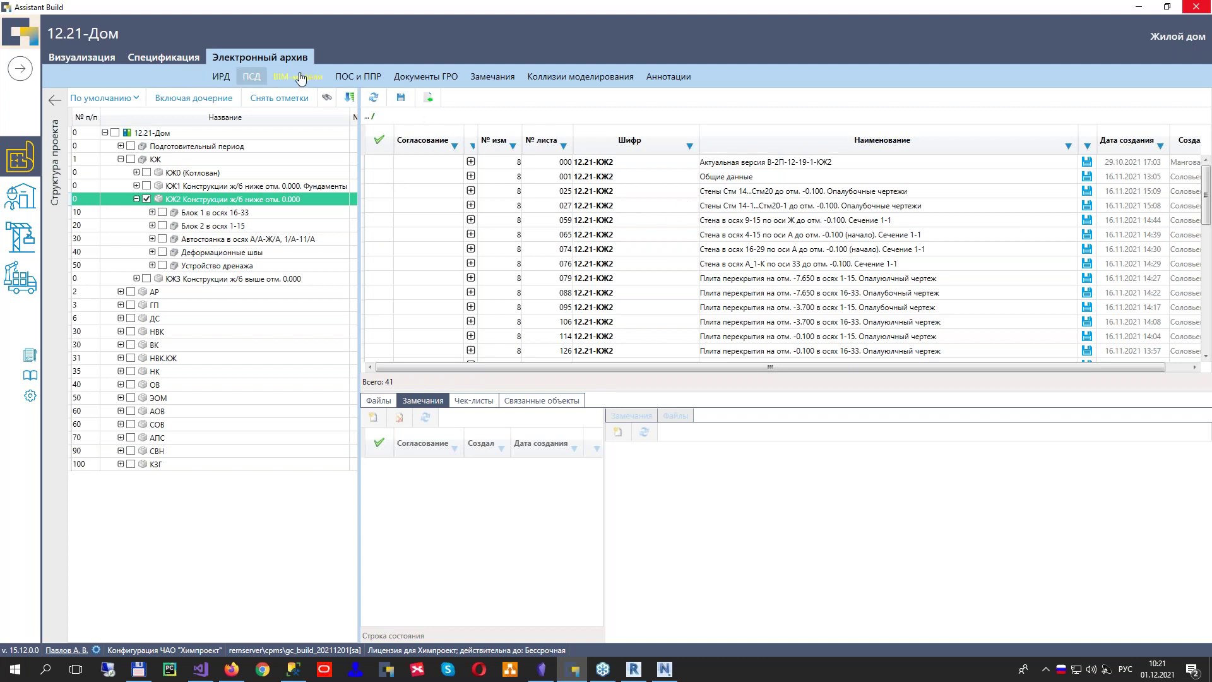
pyautogui.click(357, 76)
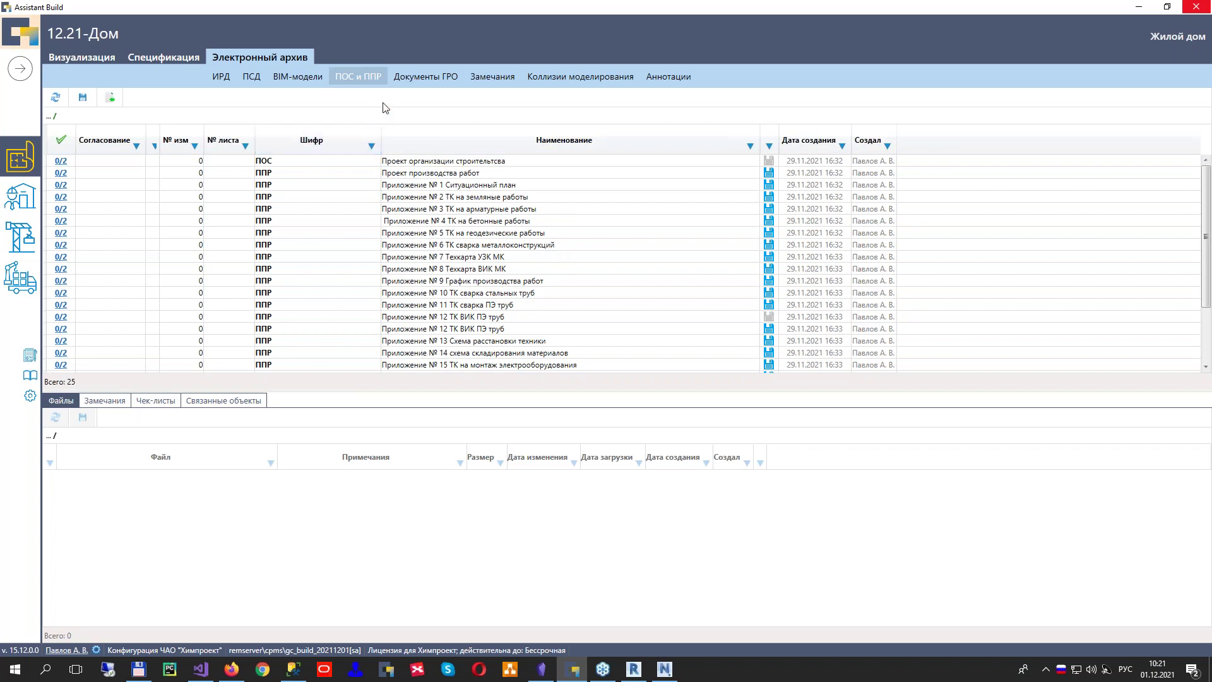
pyautogui.click(434, 77)
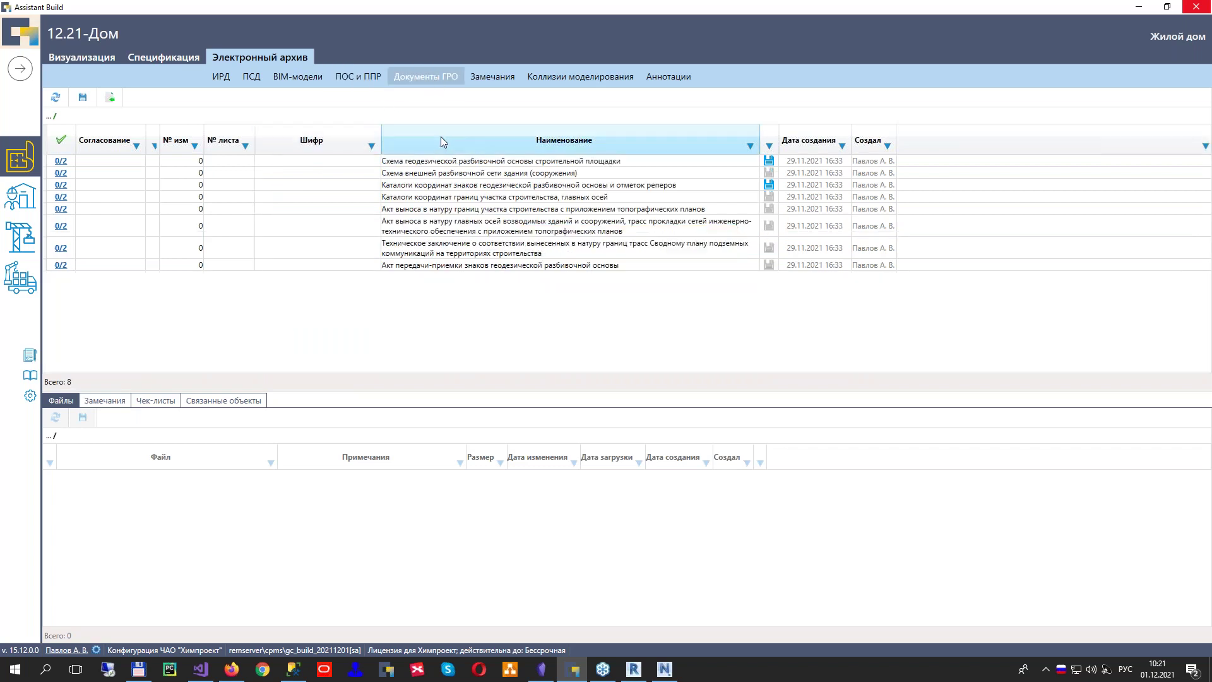
pyautogui.click(485, 77)
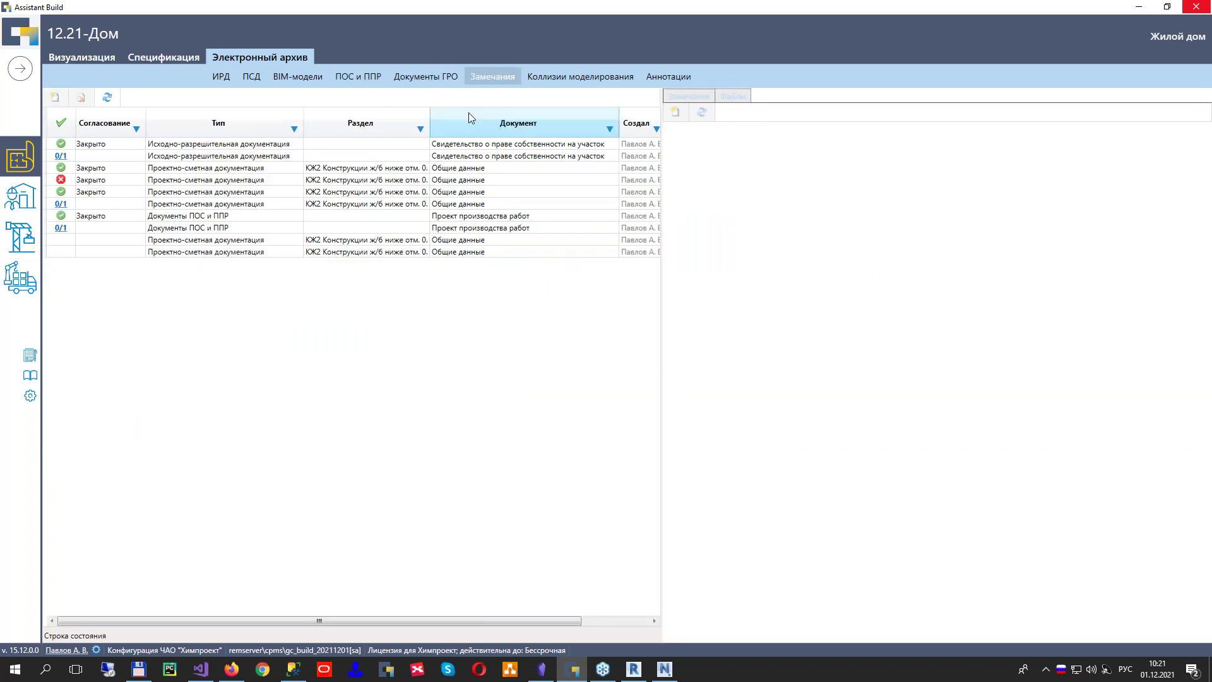
pyautogui.click(581, 76)
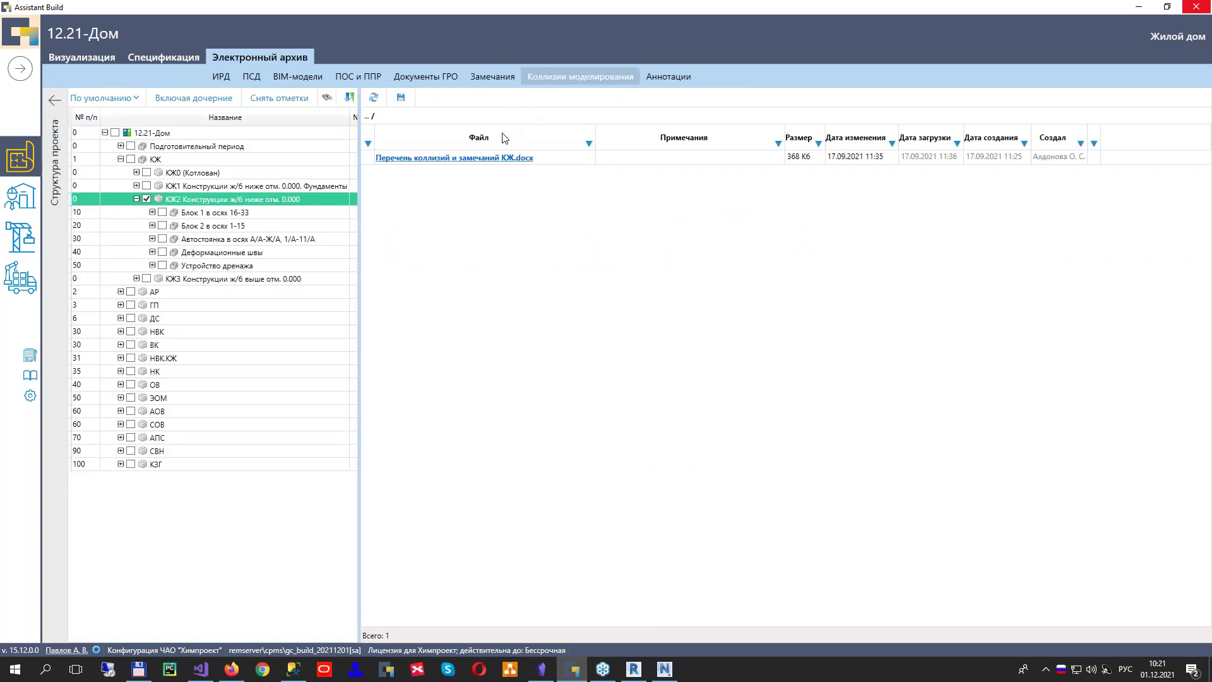
# Check the archive's BIM-модели section, then view the checklists of the ПСД drawing for the wall in axes 16-29 along axis А
pyautogui.click(307, 83)
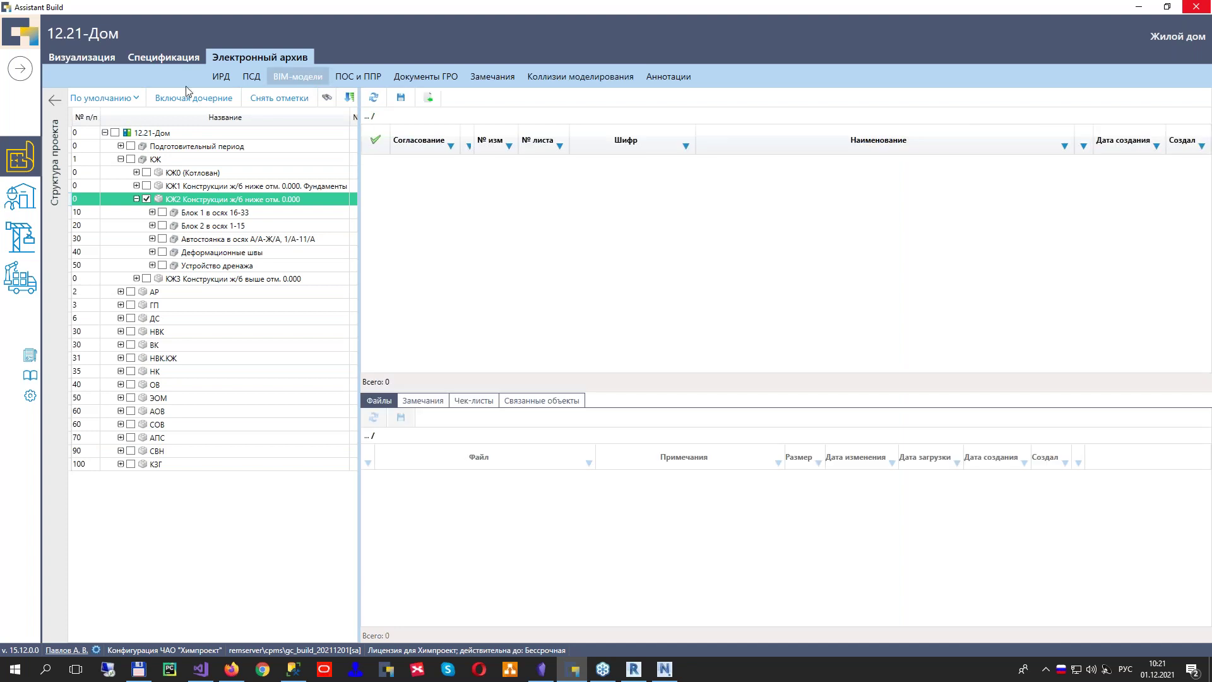
pyautogui.click(251, 76)
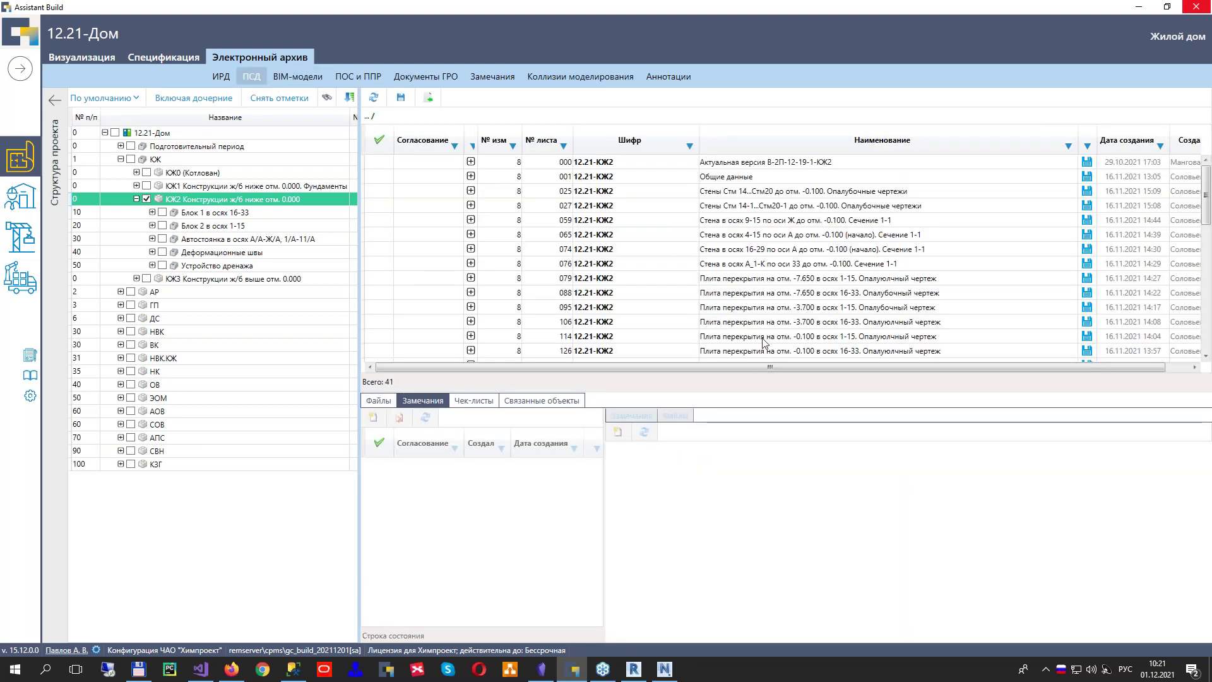
pyautogui.click(768, 250)
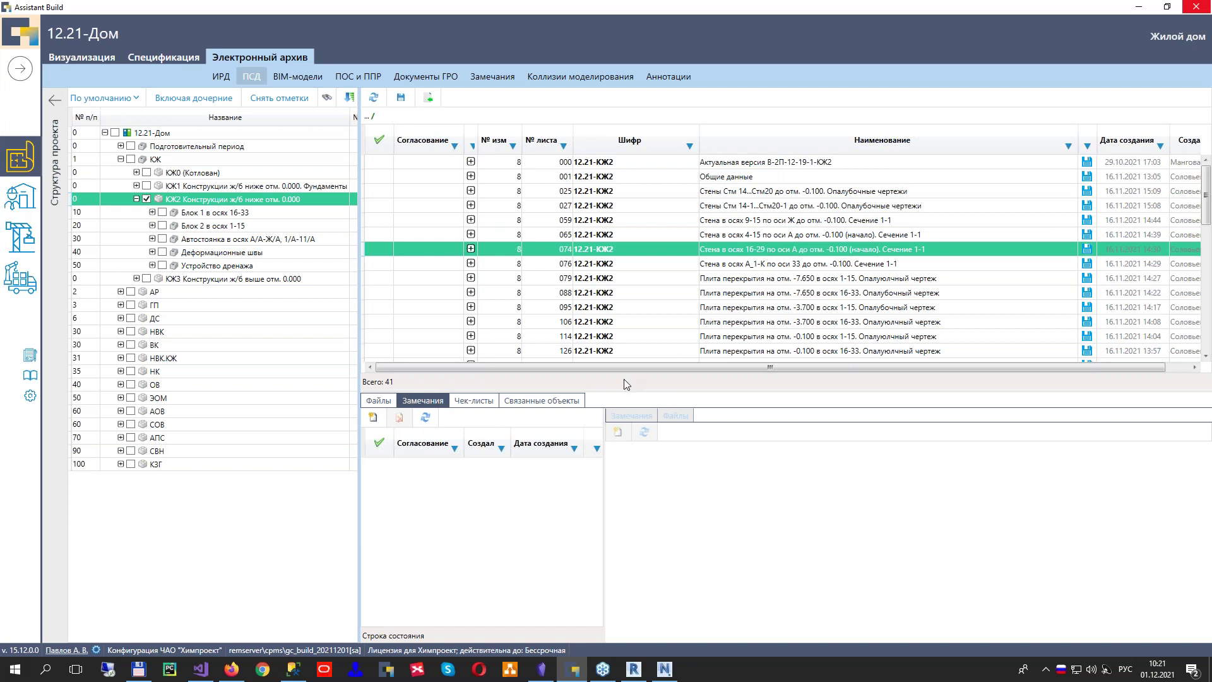
pyautogui.click(483, 405)
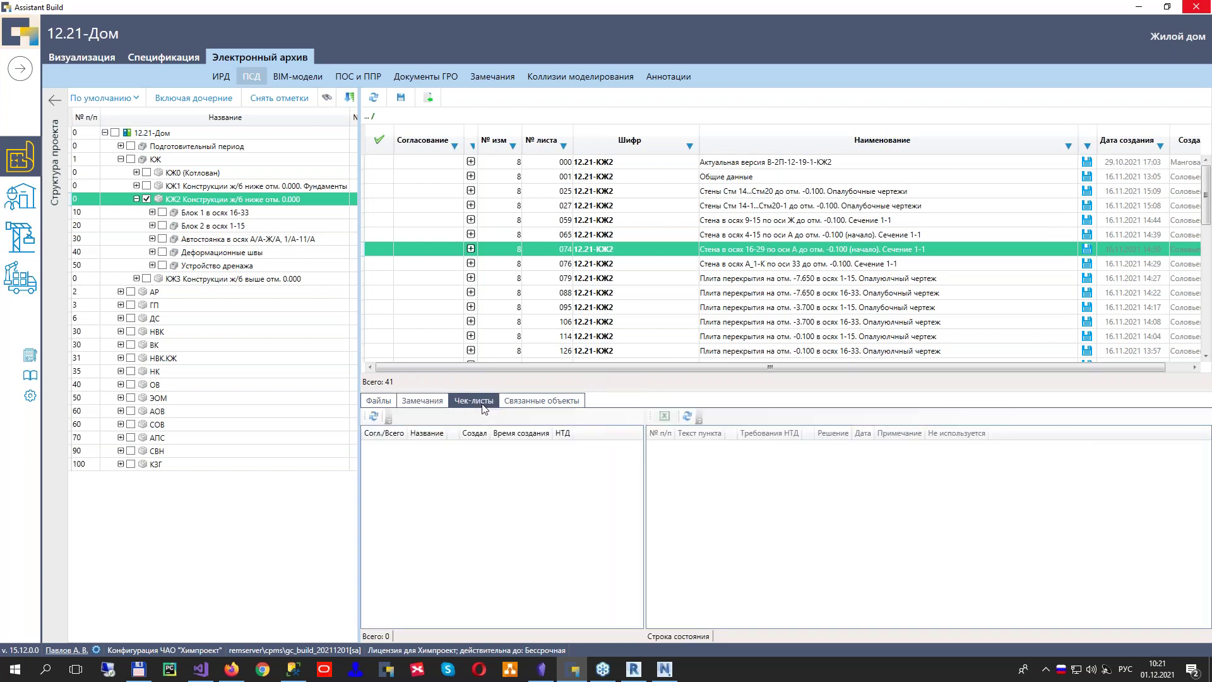
# Look through the ПОС и ППР documents and show the checklists attached to Проект производства работ
pyautogui.click(361, 77)
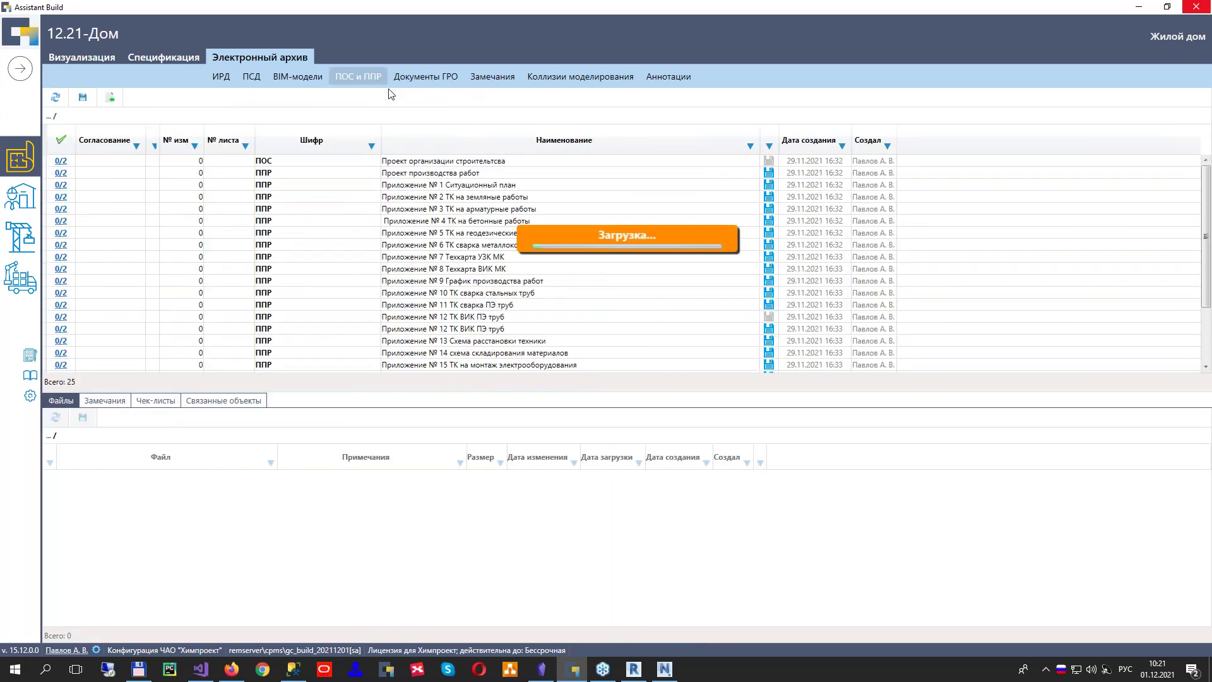
pyautogui.click(442, 175)
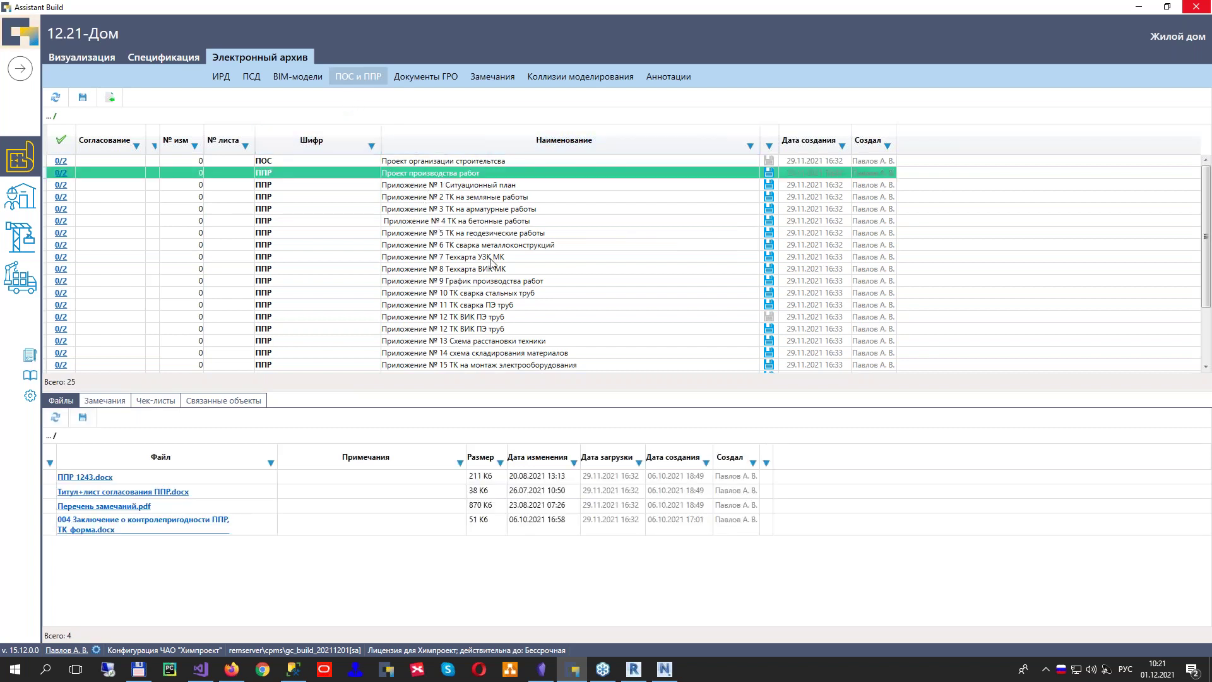
pyautogui.scroll(-2, 519, 259)
pyautogui.scroll(-1, 522, 270)
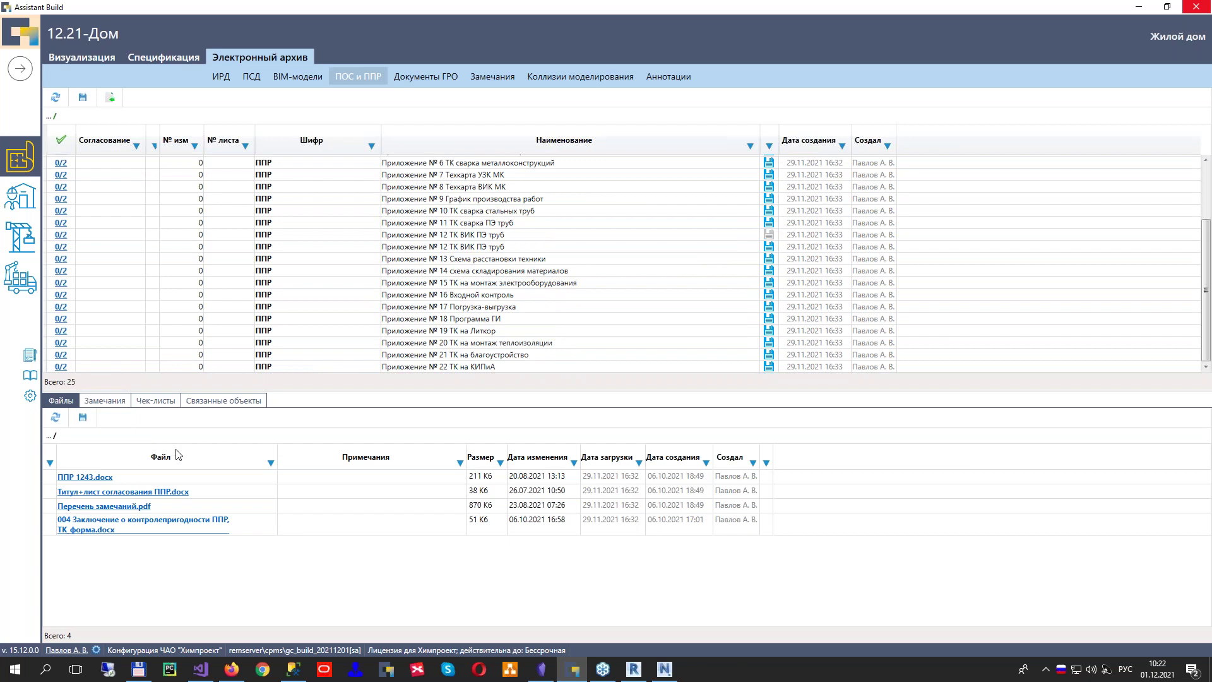
pyautogui.click(163, 403)
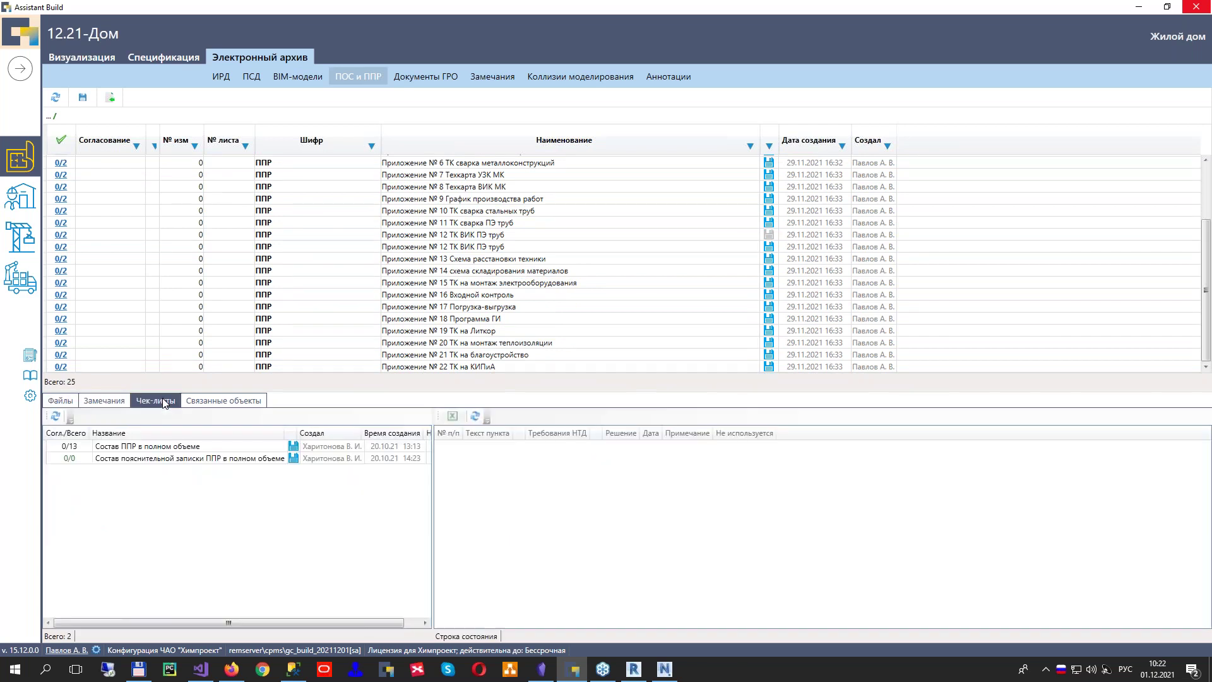
# Browse the checklist library's Стройконтроль group, Проверка готовности подрядных организаций, and close it without adding a checklist
pyautogui.click(167, 459)
pyautogui.rightClick(175, 490)
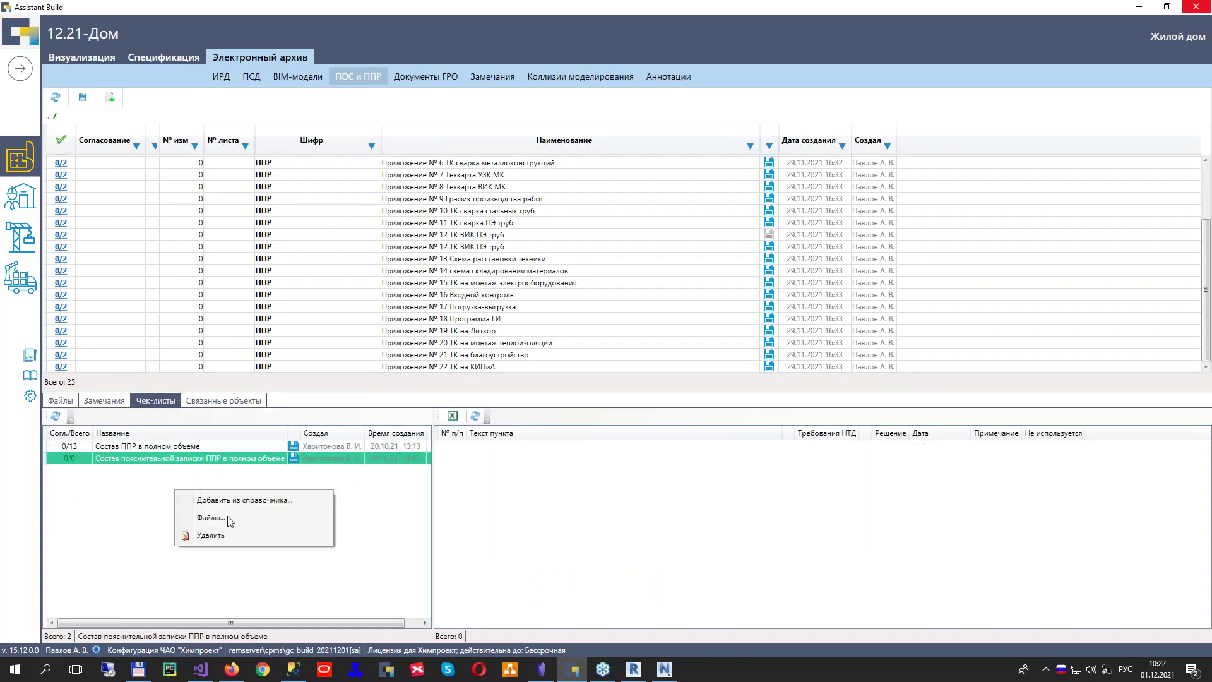
pyautogui.click(253, 502)
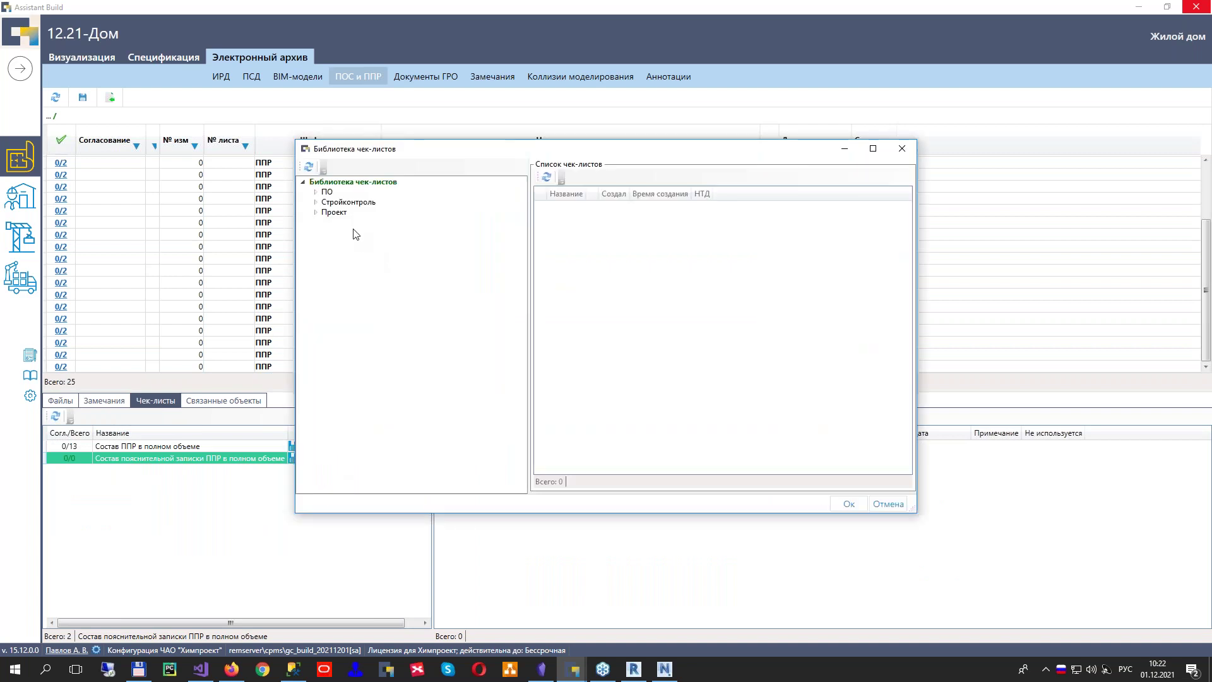
pyautogui.click(315, 203)
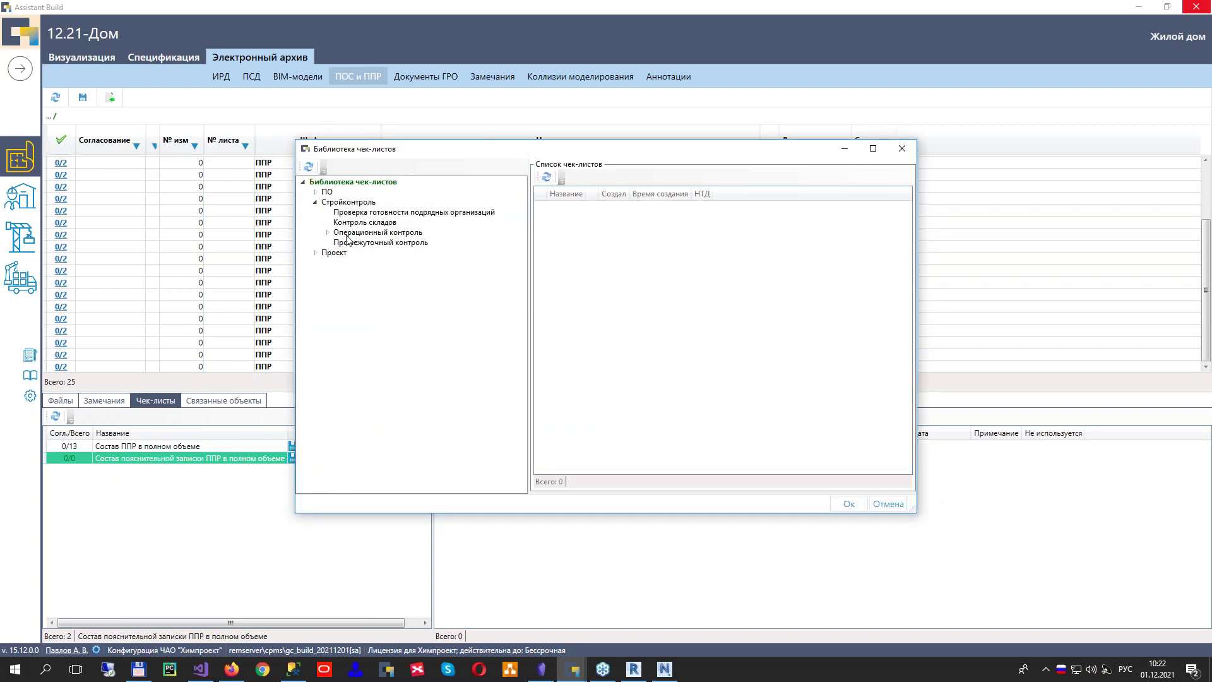
pyautogui.click(376, 213)
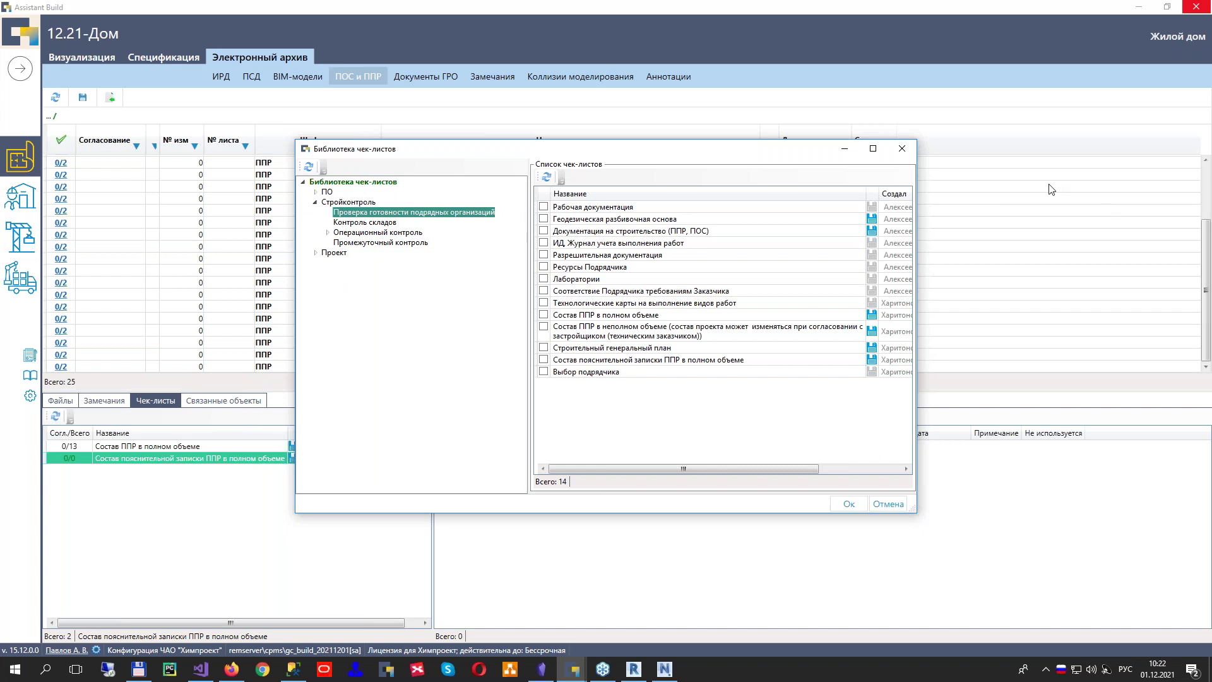
pyautogui.click(902, 149)
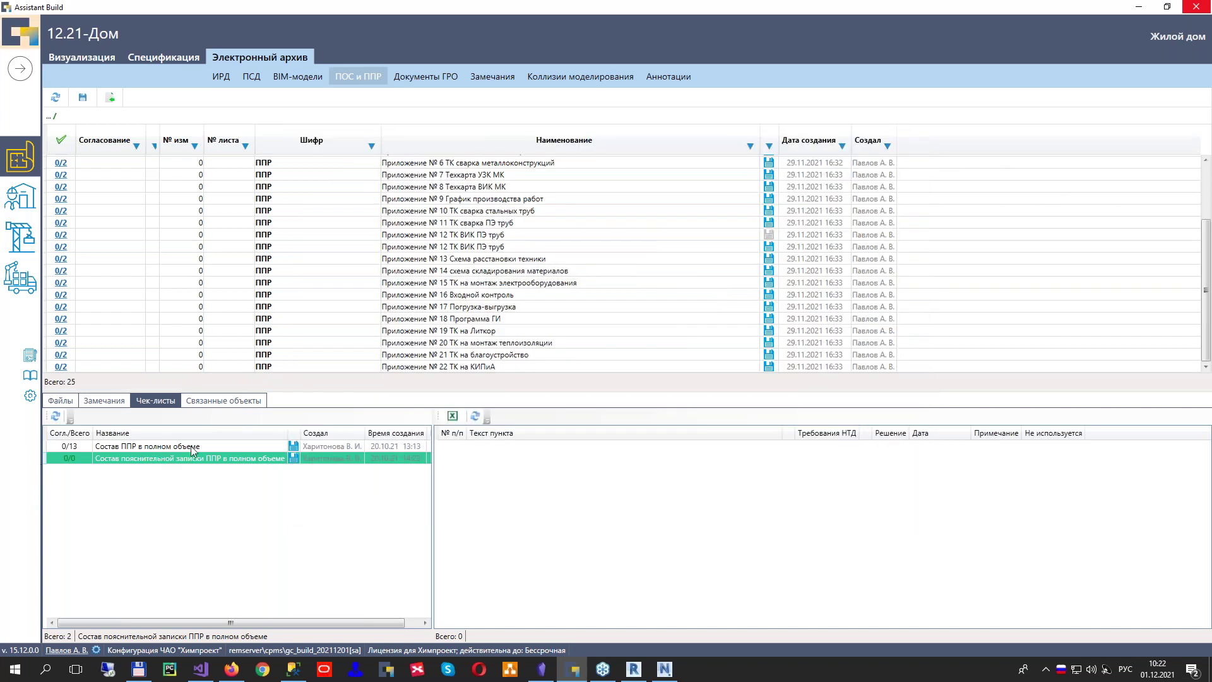
# View the file attached to the Состав ППР в полном объеме checklist and go through the checklist's items down to item 12
pyautogui.click(294, 446)
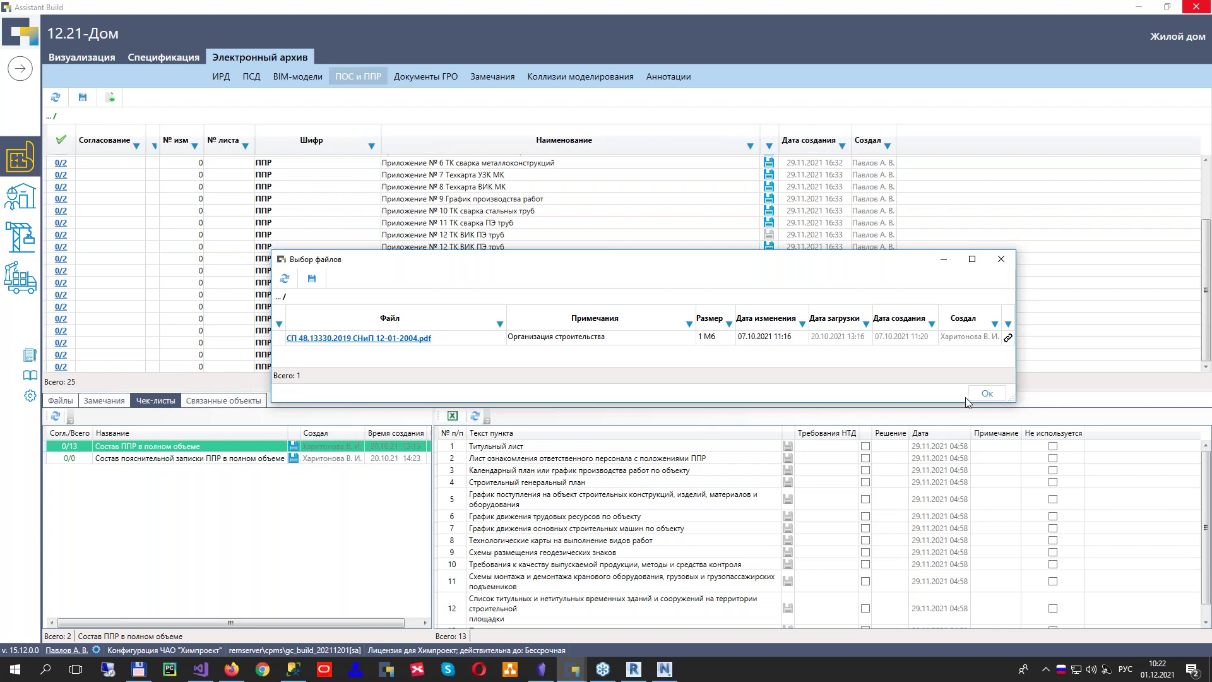
pyautogui.click(987, 393)
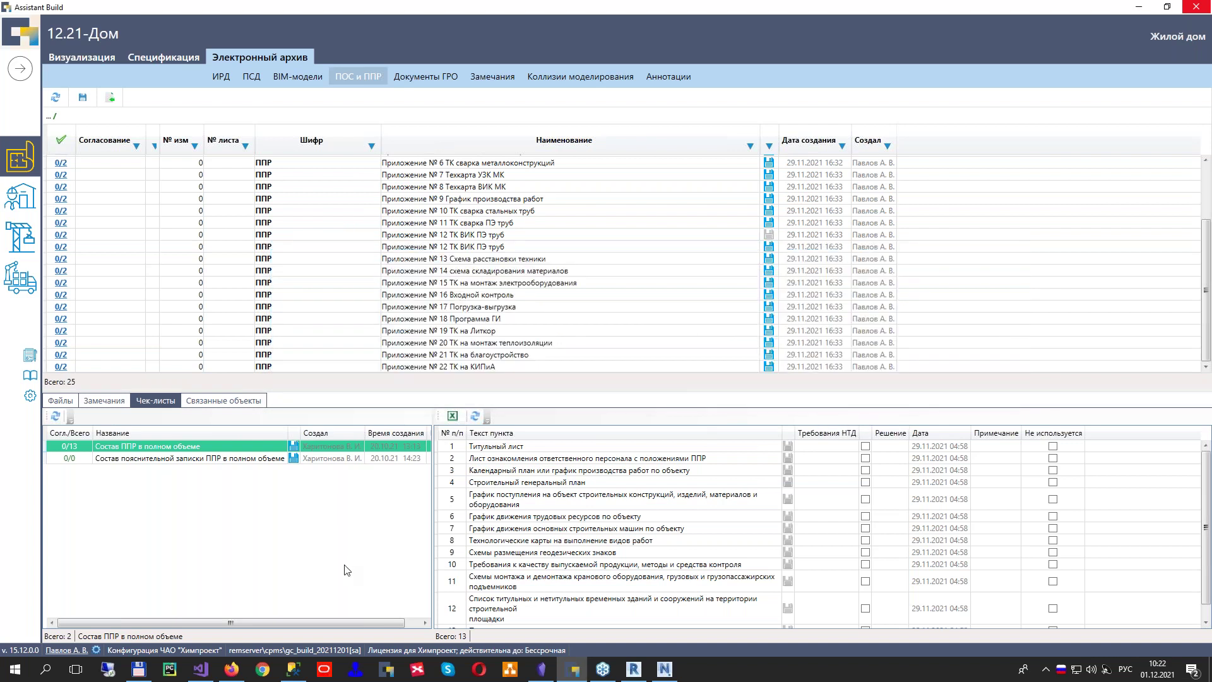
pyautogui.click(610, 460)
pyautogui.press('Down')
pyautogui.press('Down')
pyautogui.press('Down')
pyautogui.press('Down')
pyautogui.press('Down')
pyautogui.press('Down')
pyautogui.press('Down')
pyautogui.press('Down')
pyautogui.press('Down')
pyautogui.press('Down')
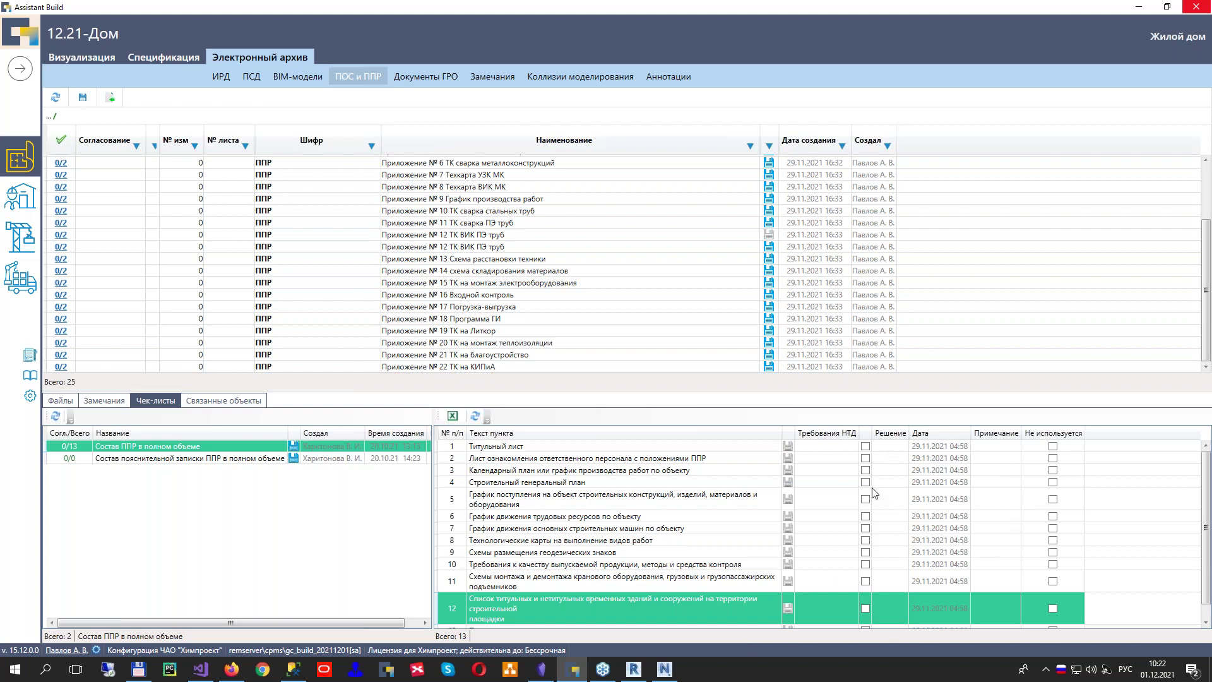
# Assign the approval route Согласование ПОС и ППР to the documents Приложение № 2 through Приложение № 9
pyautogui.scroll(3, 404, 265)
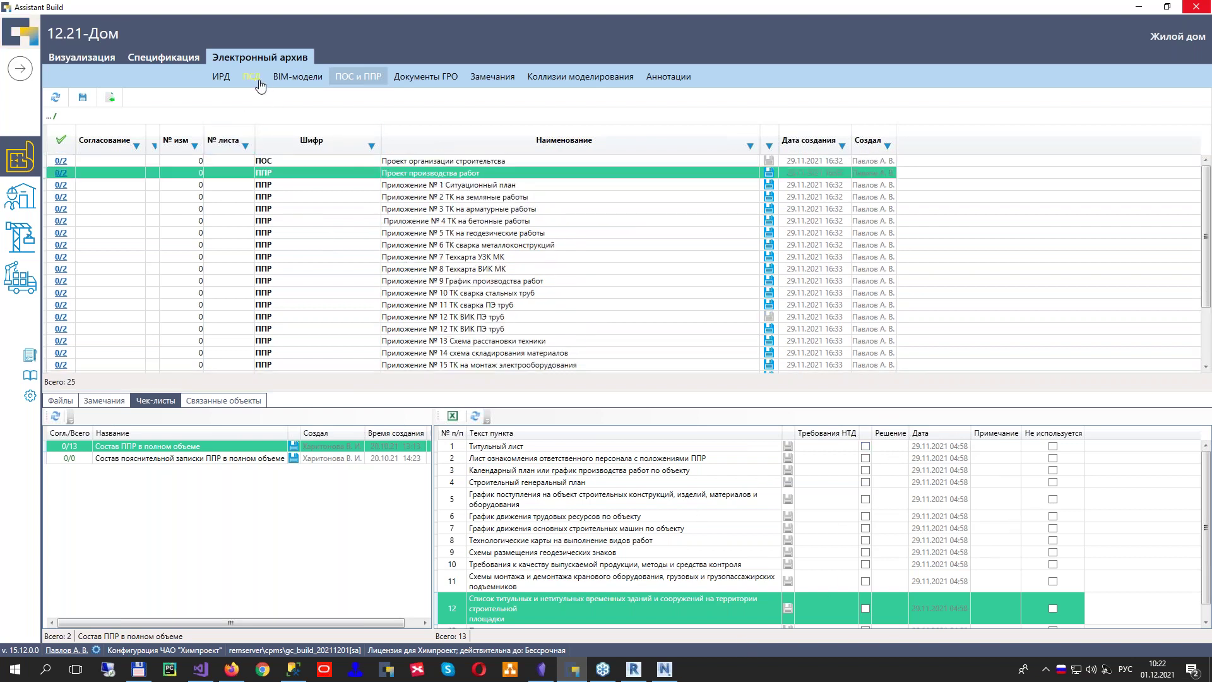
pyautogui.moveTo(439, 197); pyautogui.dragTo(416, 281)
pyautogui.rightClick(402, 210)
pyautogui.moveTo(485, 315)
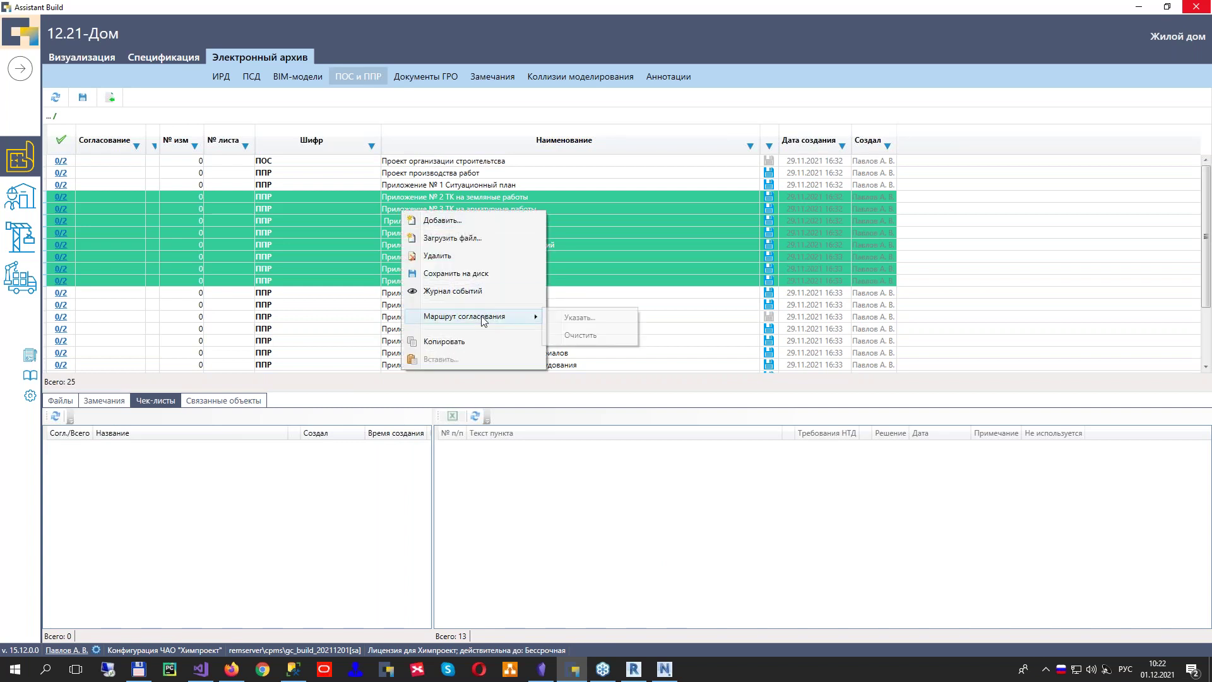
pyautogui.click(553, 318)
pyautogui.click(296, 211)
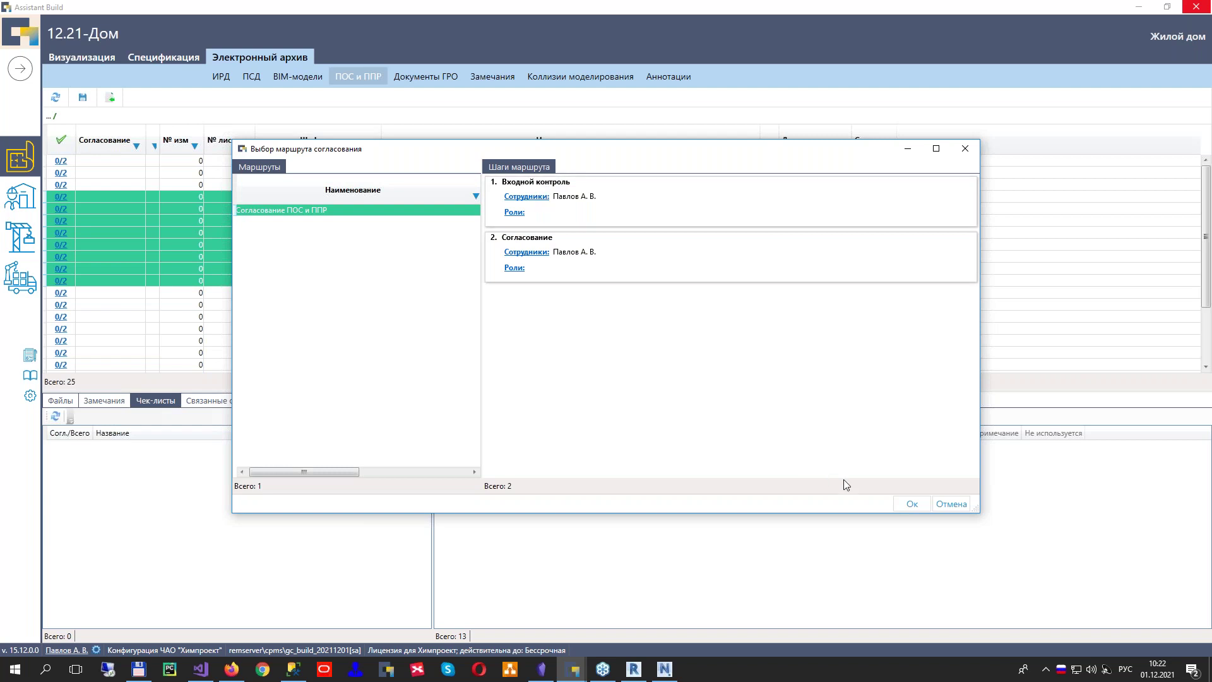
pyautogui.click(911, 505)
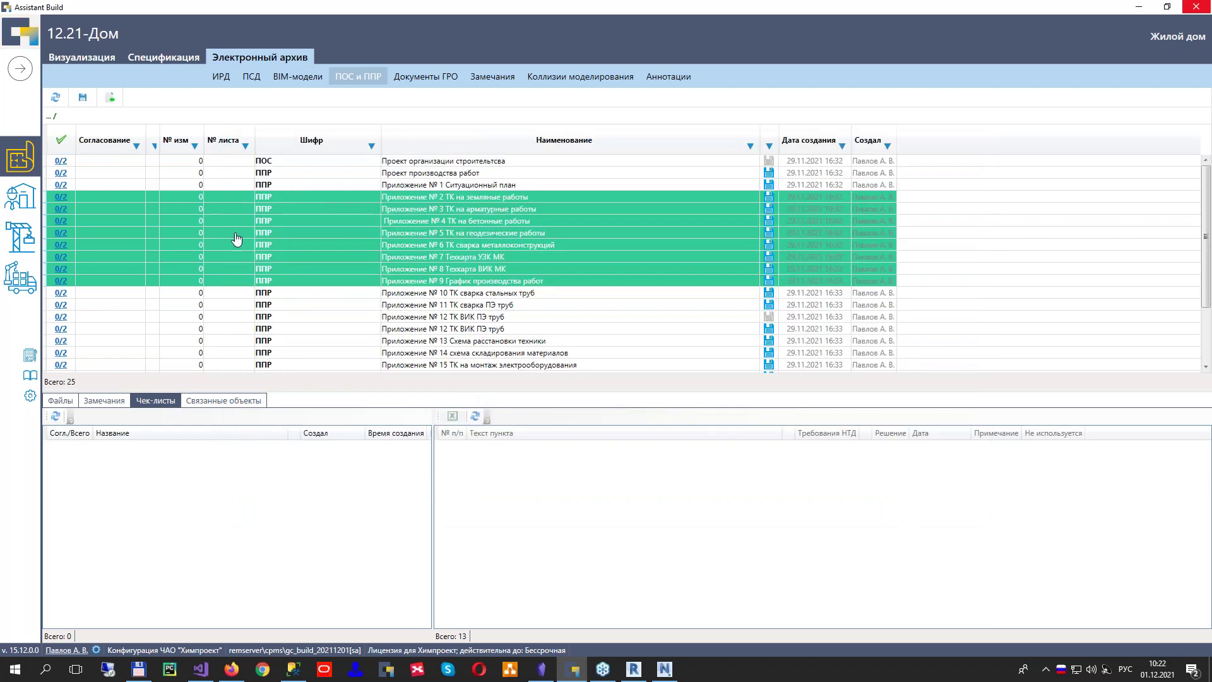
# Approve both route stages for Приложение № 2; for Приложение № 3, approve Входной контроль and reject Согласование
pyautogui.click(63, 201)
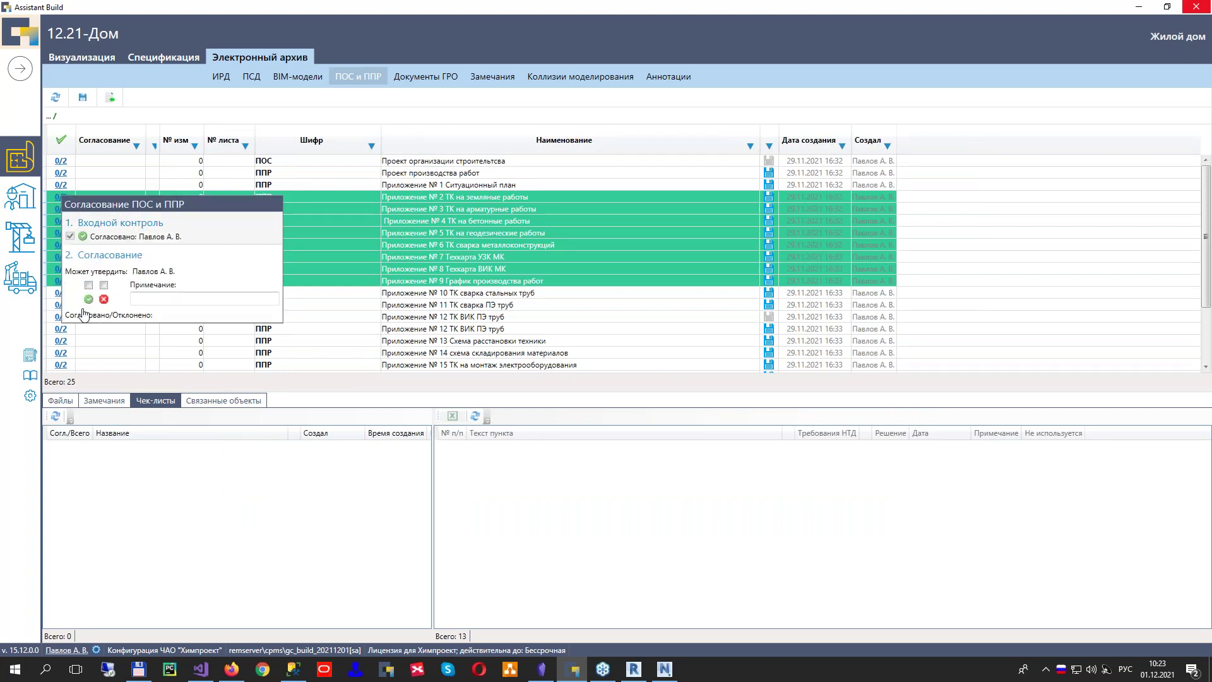
pyautogui.click(88, 299)
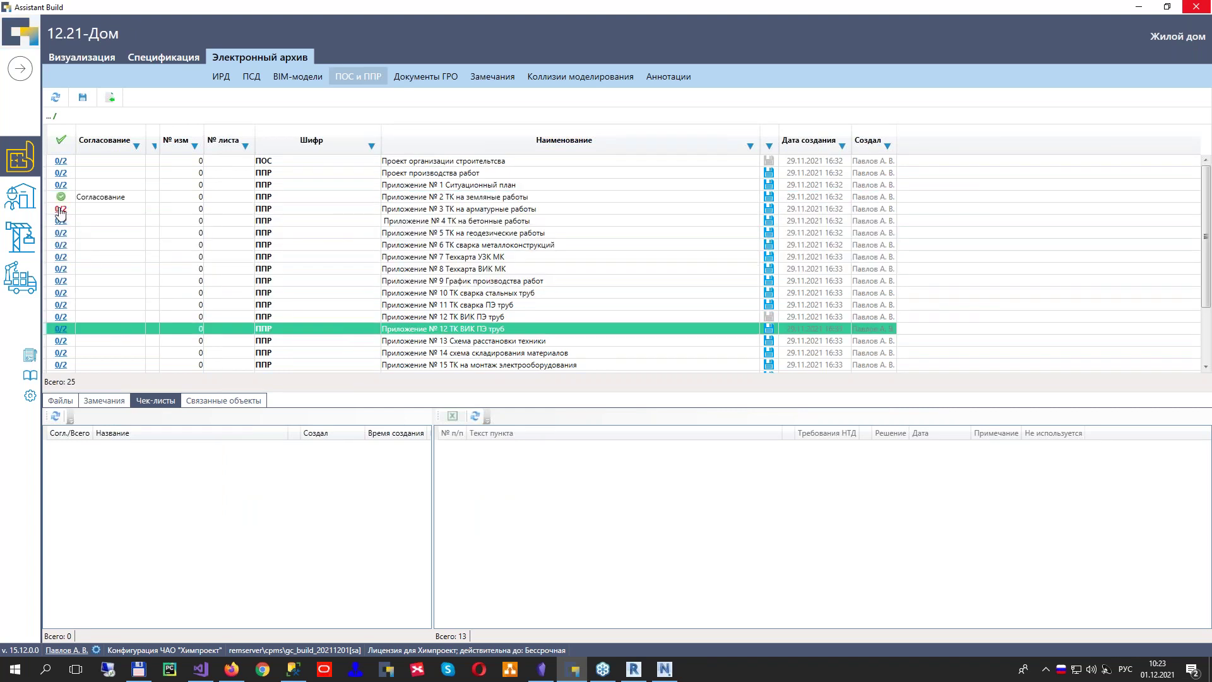
pyautogui.click(61, 210)
pyautogui.click(86, 278)
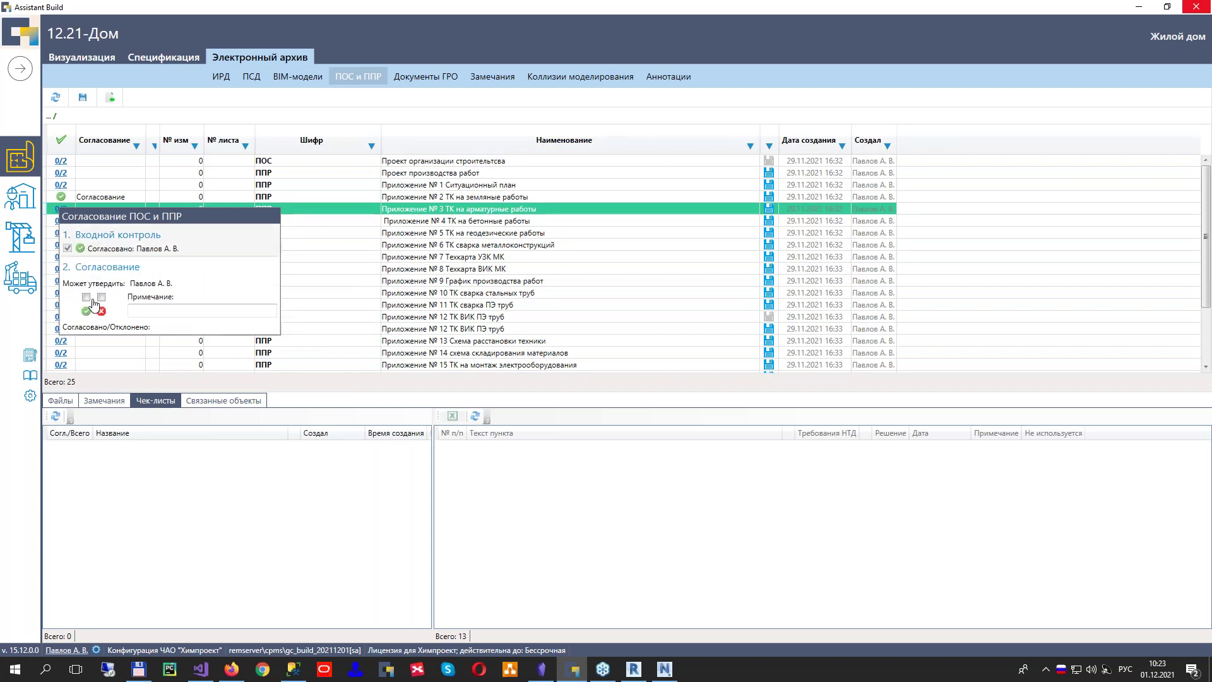
pyautogui.click(101, 310)
pyautogui.click(352, 292)
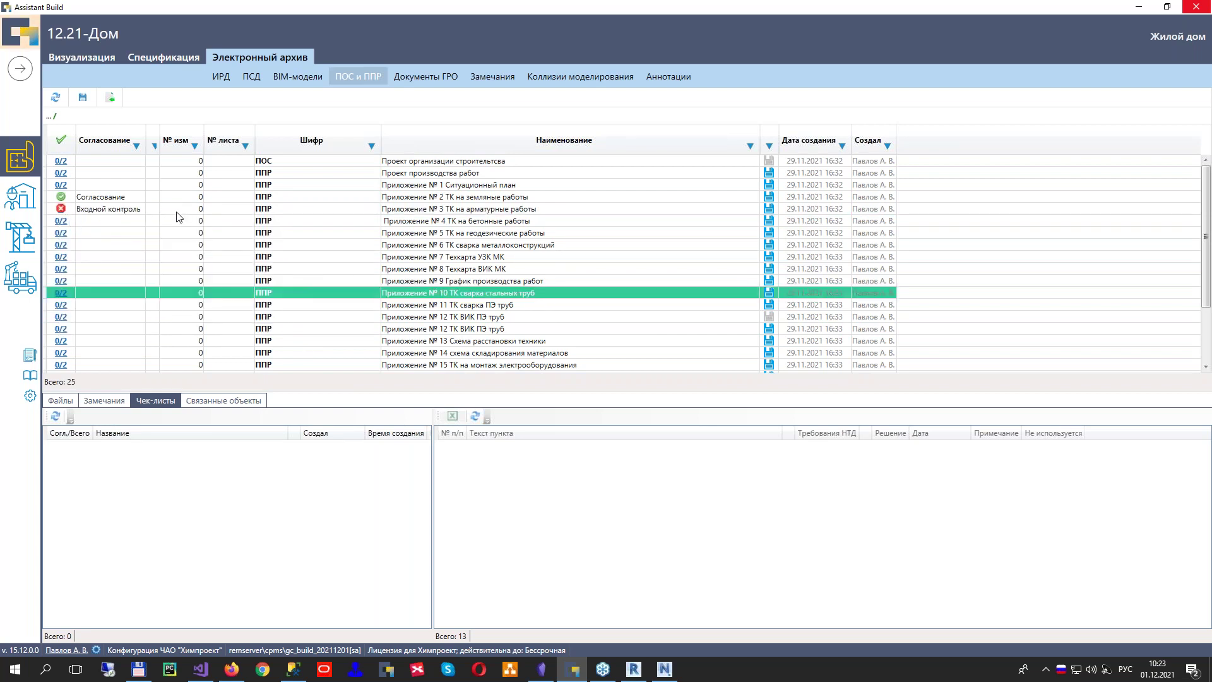
# Approve the Входной контроль stage for Приложение № 4 ТК на бетонные работы and check the filter of the Согласование column
pyautogui.click(61, 220)
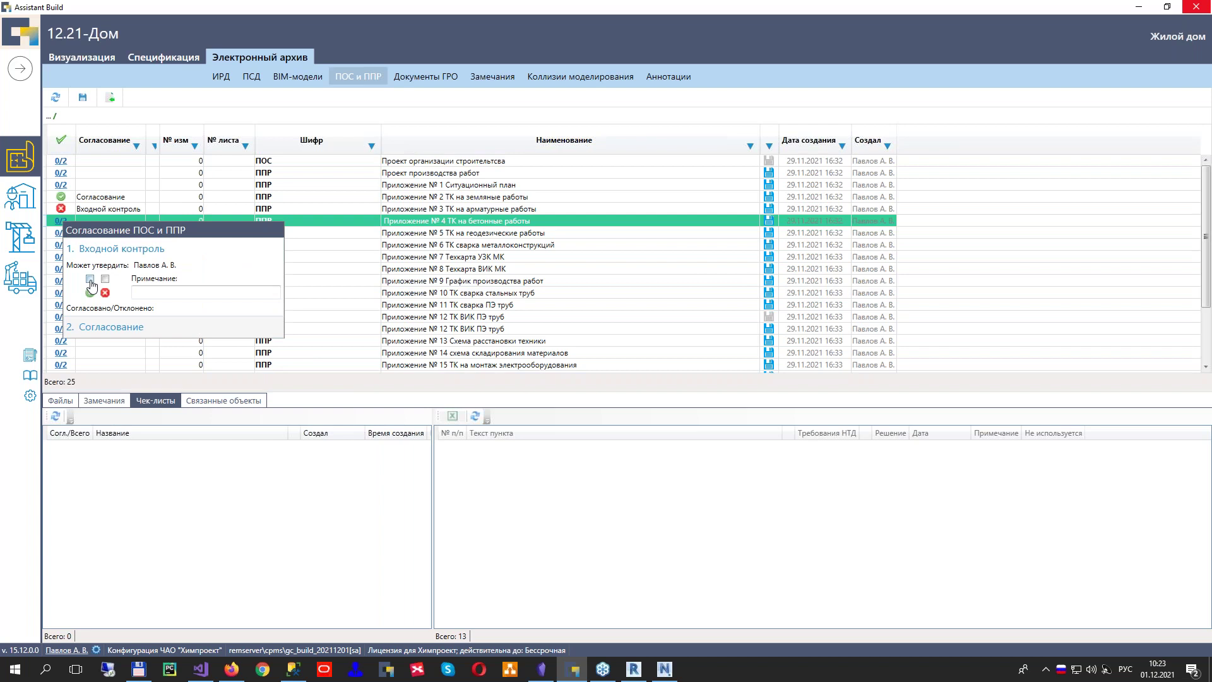
pyautogui.click(90, 279)
pyautogui.click(89, 305)
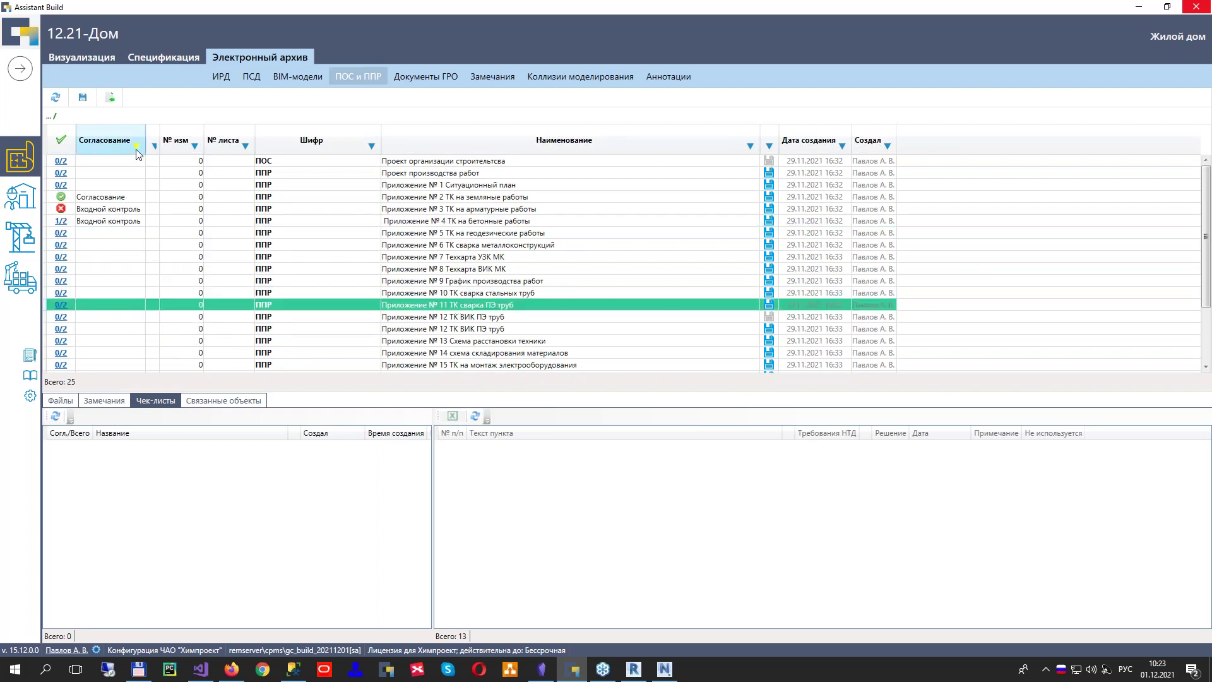
pyautogui.click(137, 147)
pyautogui.click(679, 256)
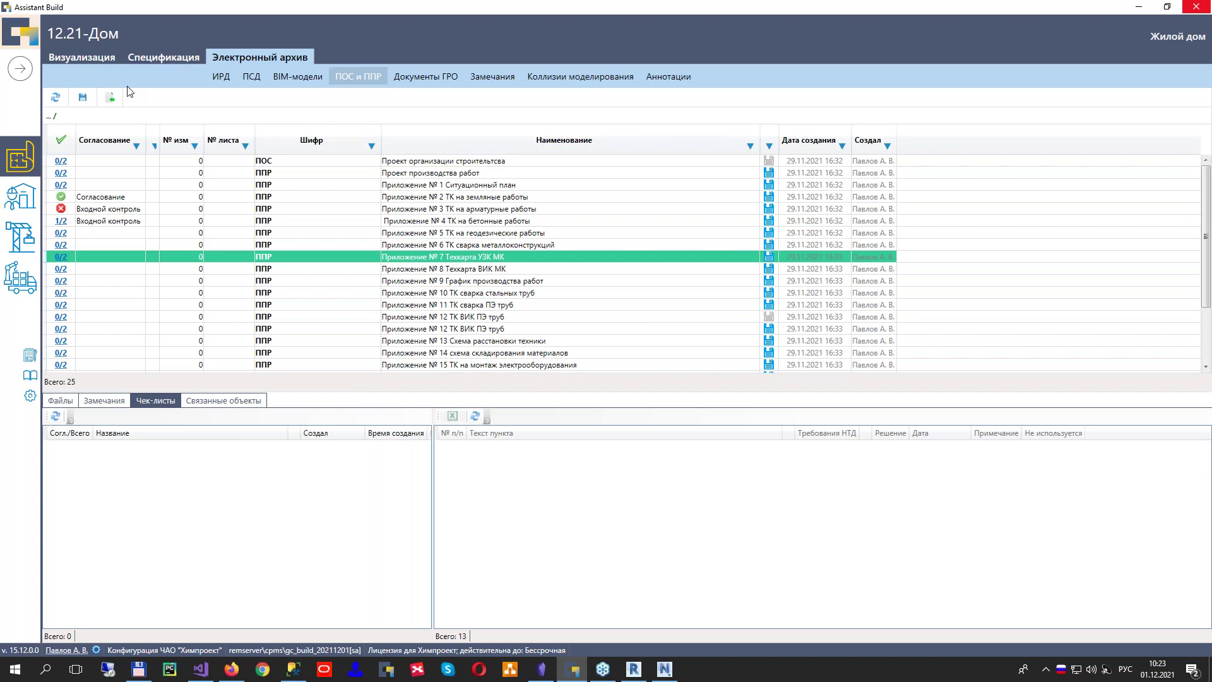
# View the source models in Визуализация with КЖ1 and КЖ0 included, then leave only section КЖ2 selected
pyautogui.click(84, 58)
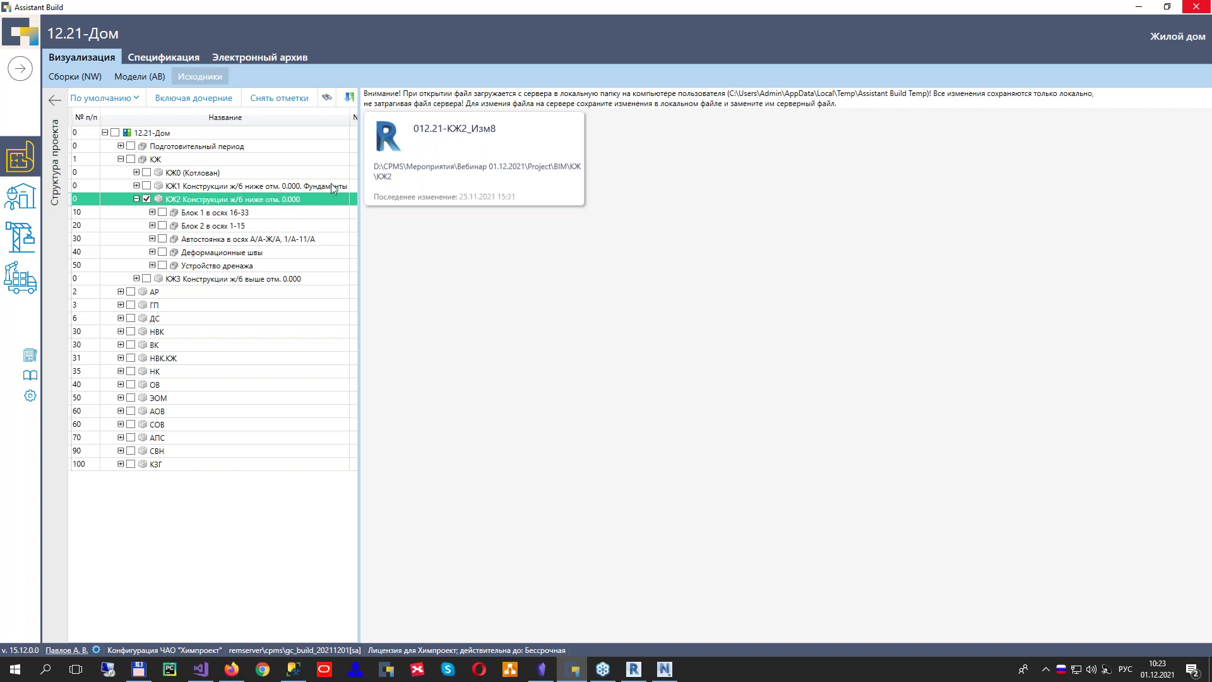
pyautogui.click(147, 185)
pyautogui.click(147, 173)
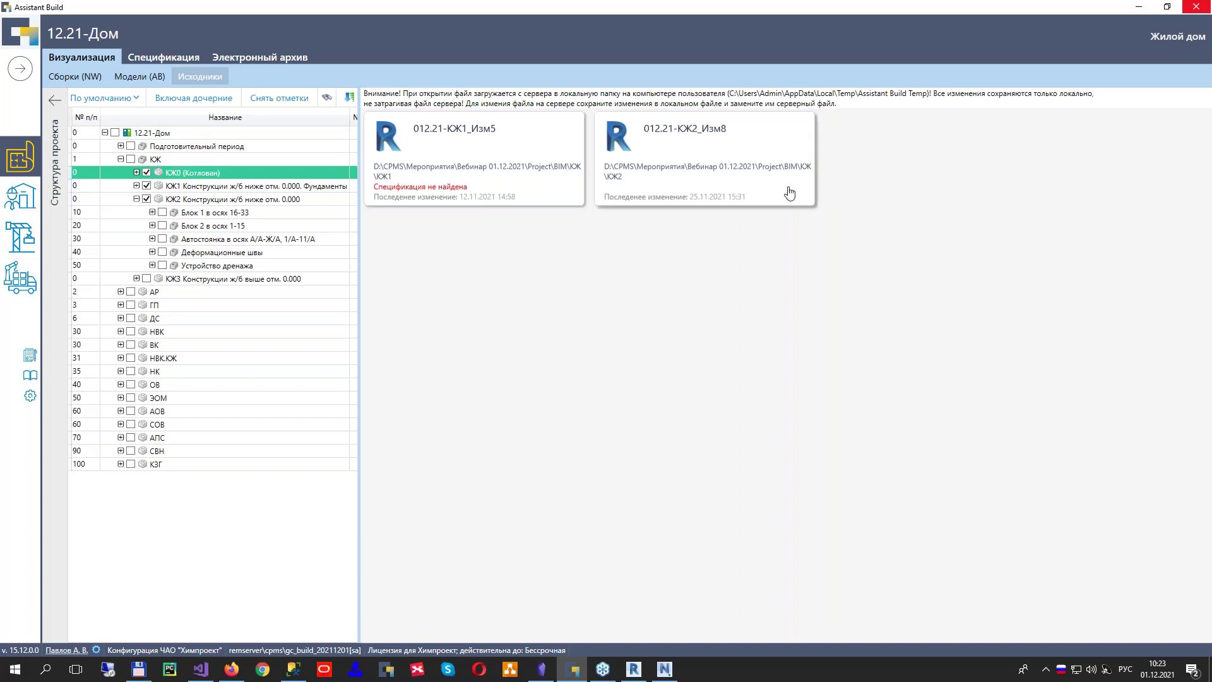
pyautogui.click(146, 172)
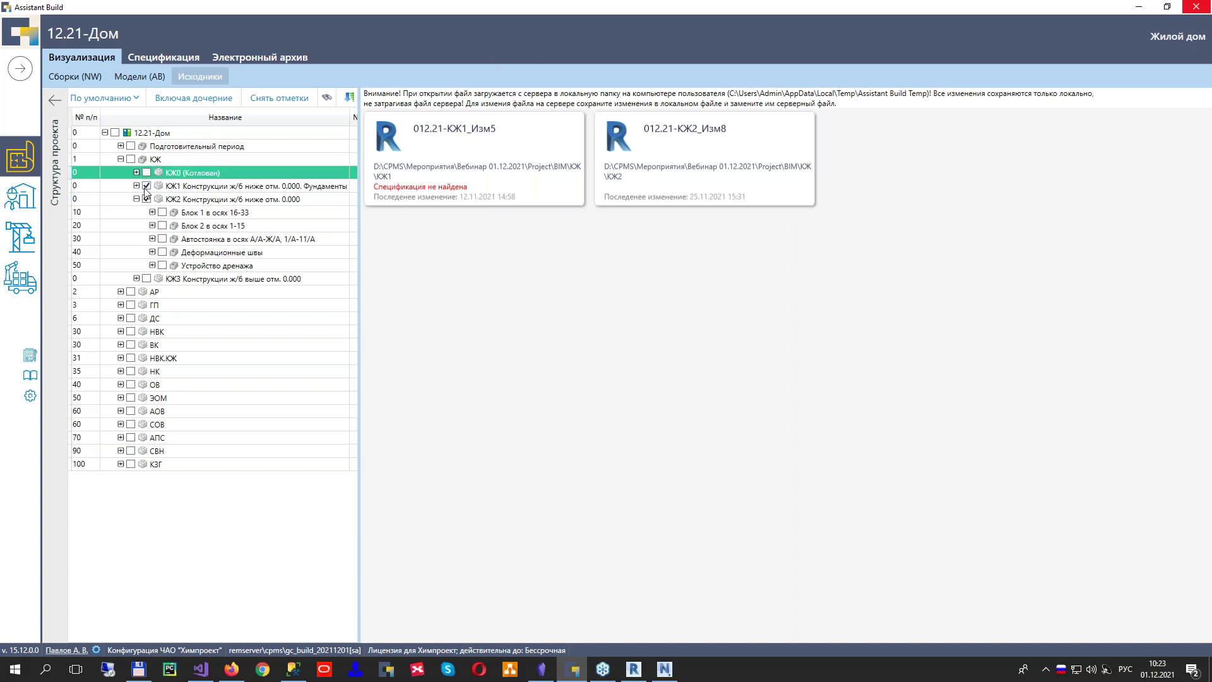
pyautogui.click(146, 186)
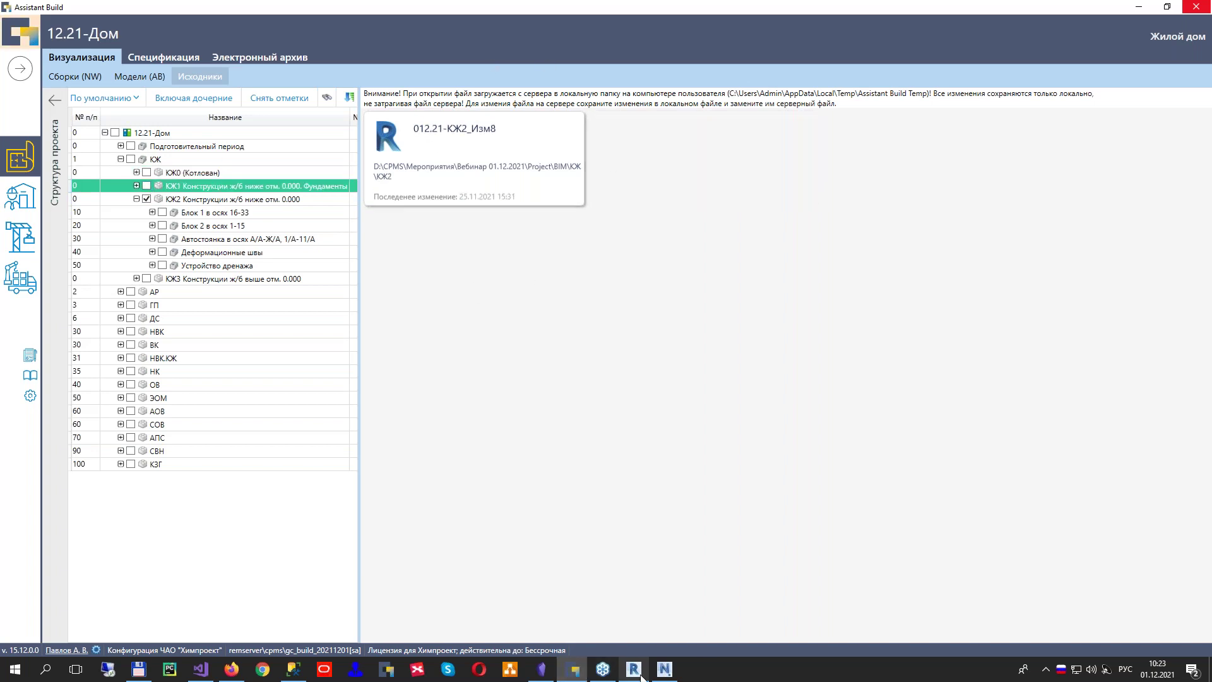
# Switch to Revit to examine the 012.21-КЖ2_Изм8 model in 3D, then return to Assistant Build
pyautogui.click(615, 658)
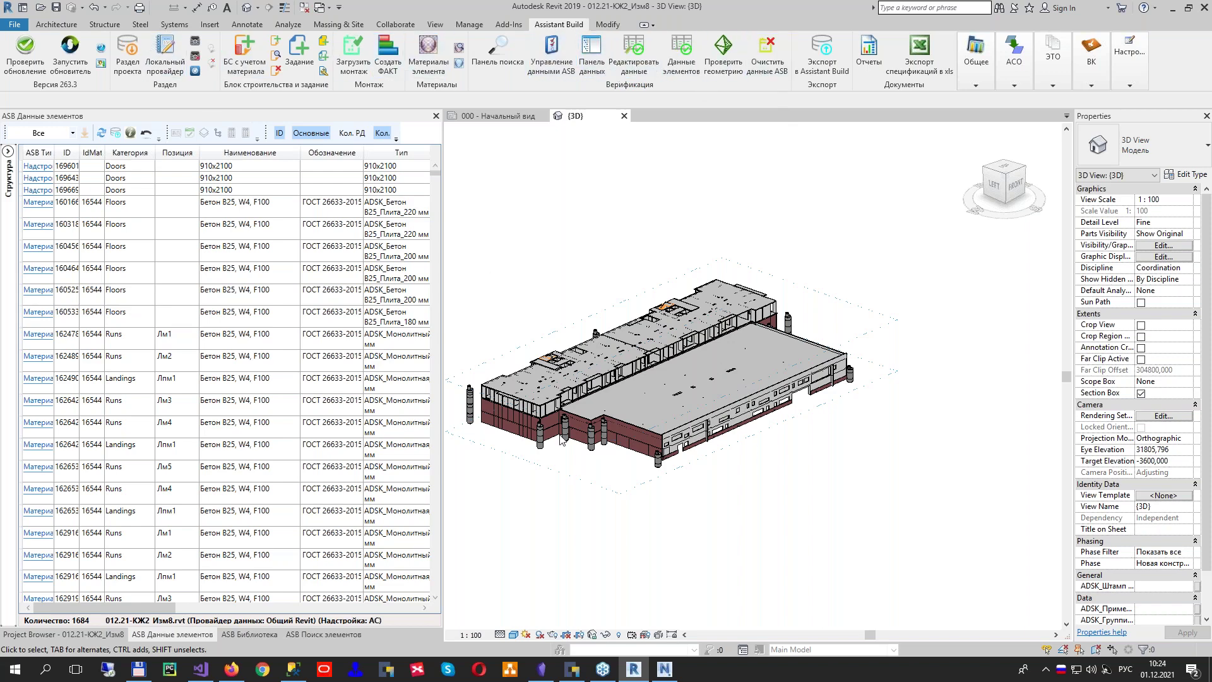
pyautogui.scroll(5, 766, 509)
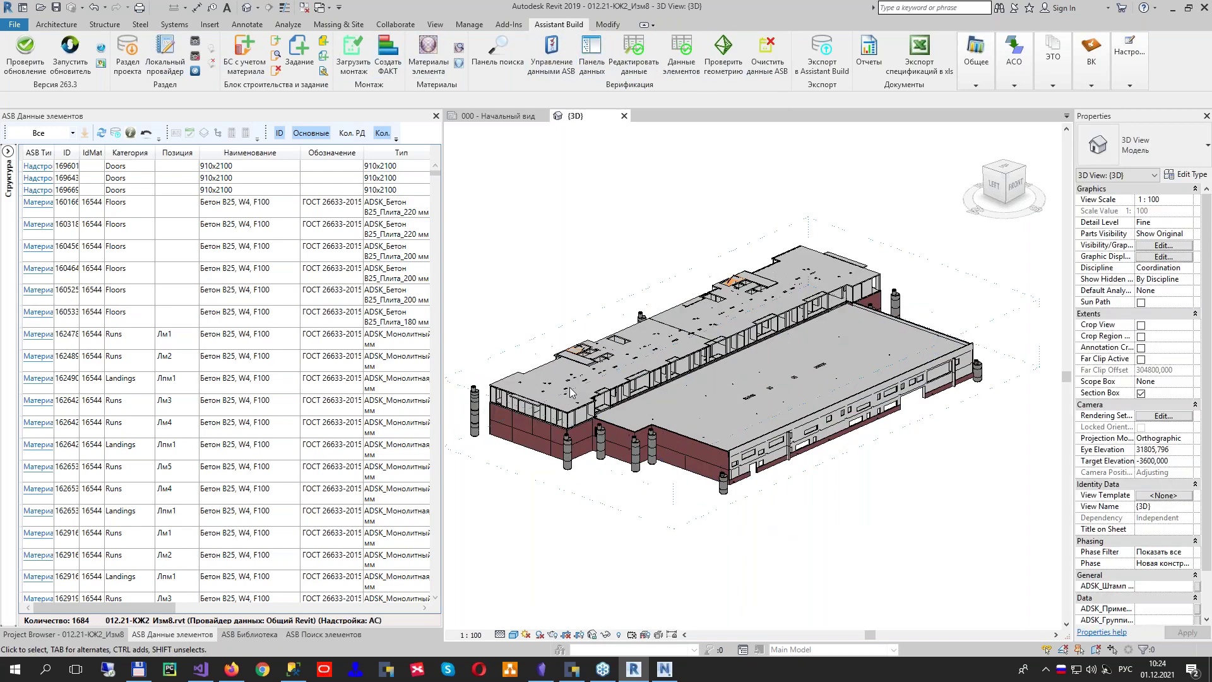
pyautogui.scroll(-3, 603, 363)
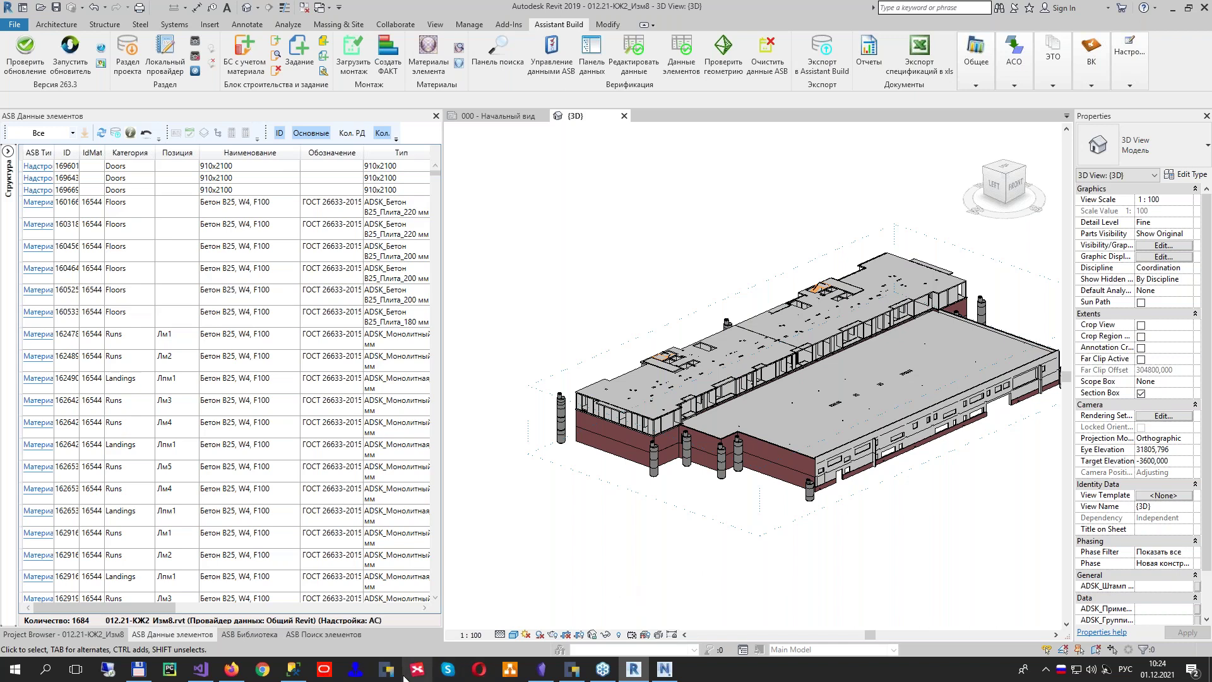
pyautogui.click(572, 669)
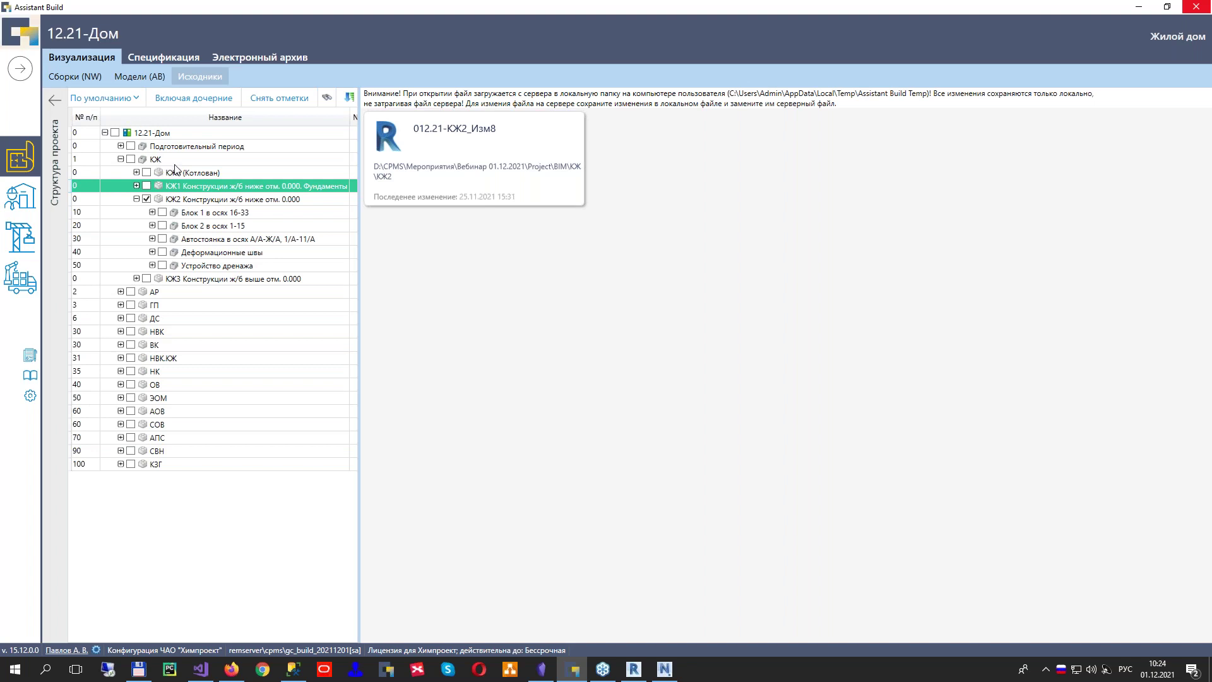
# Expand section КЖ2 through Блок 1 в осях 16-33 to the elements of Этаж на отм. -10,900 до -7,650
pyautogui.click(137, 199)
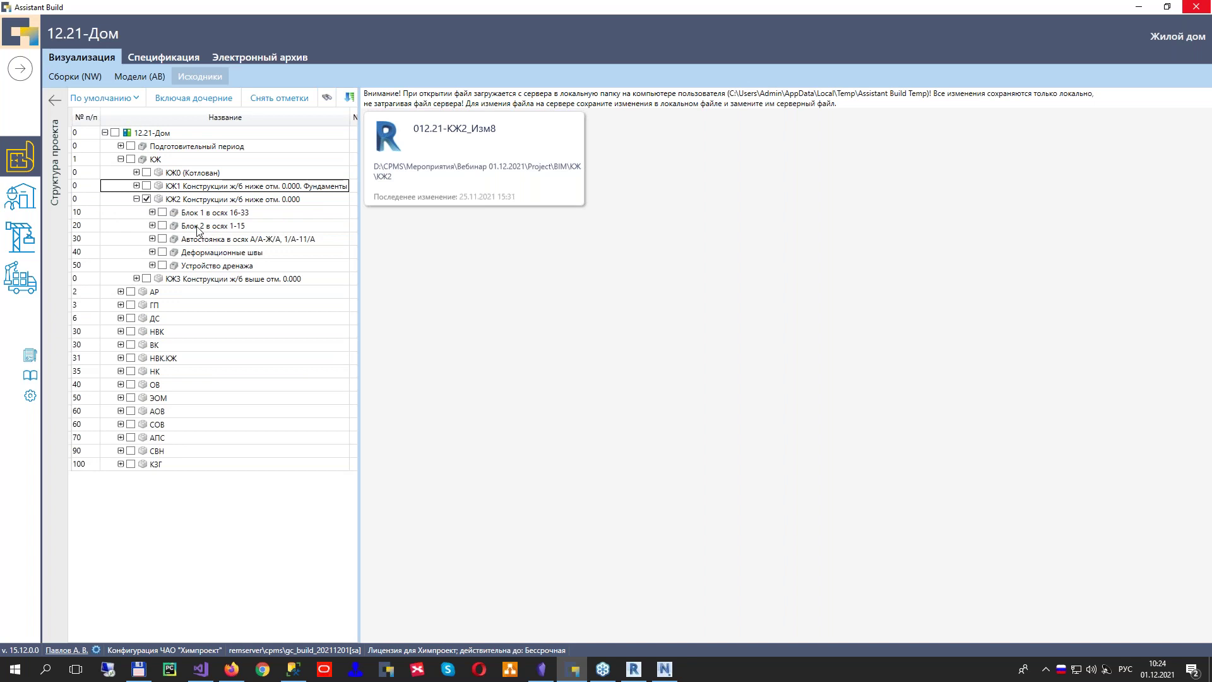
pyautogui.click(152, 212)
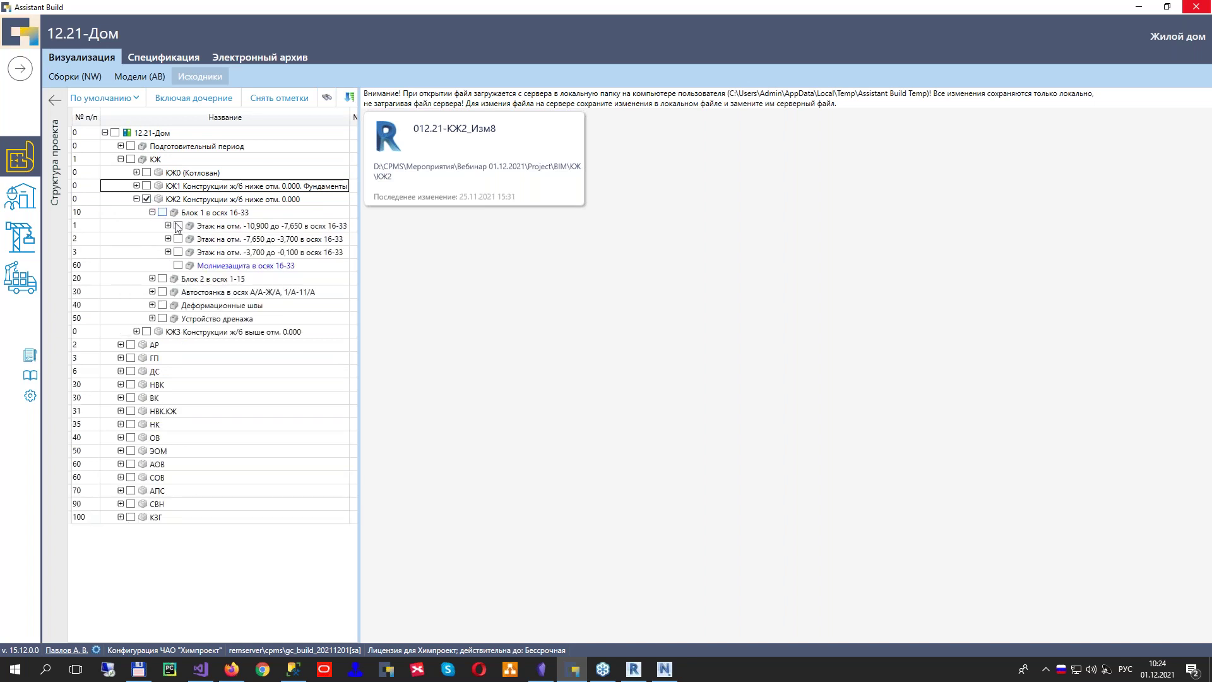
pyautogui.click(168, 226)
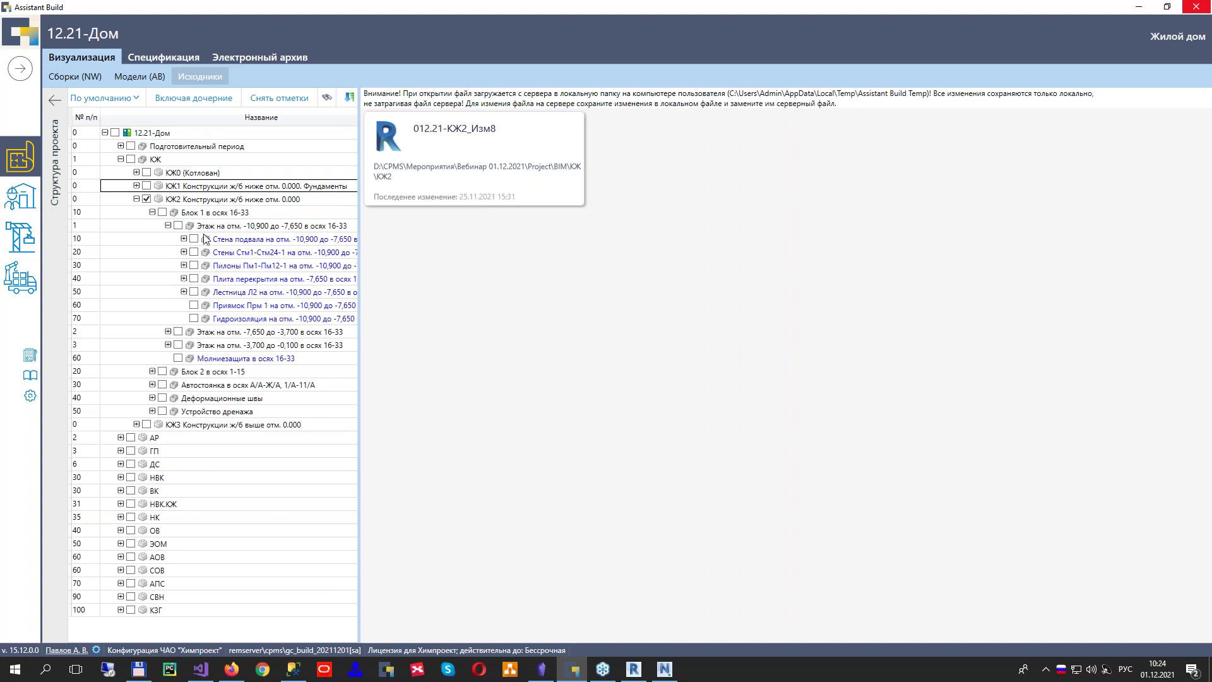
# Examine the classifier of typical blocks for КЖ2, from Монолитные конструкции and Фундаментные плиты to the Устройство теплоизоляции rates, then close it
pyautogui.rightClick(193, 203)
pyautogui.moveTo(341, 251)
pyautogui.click(386, 250)
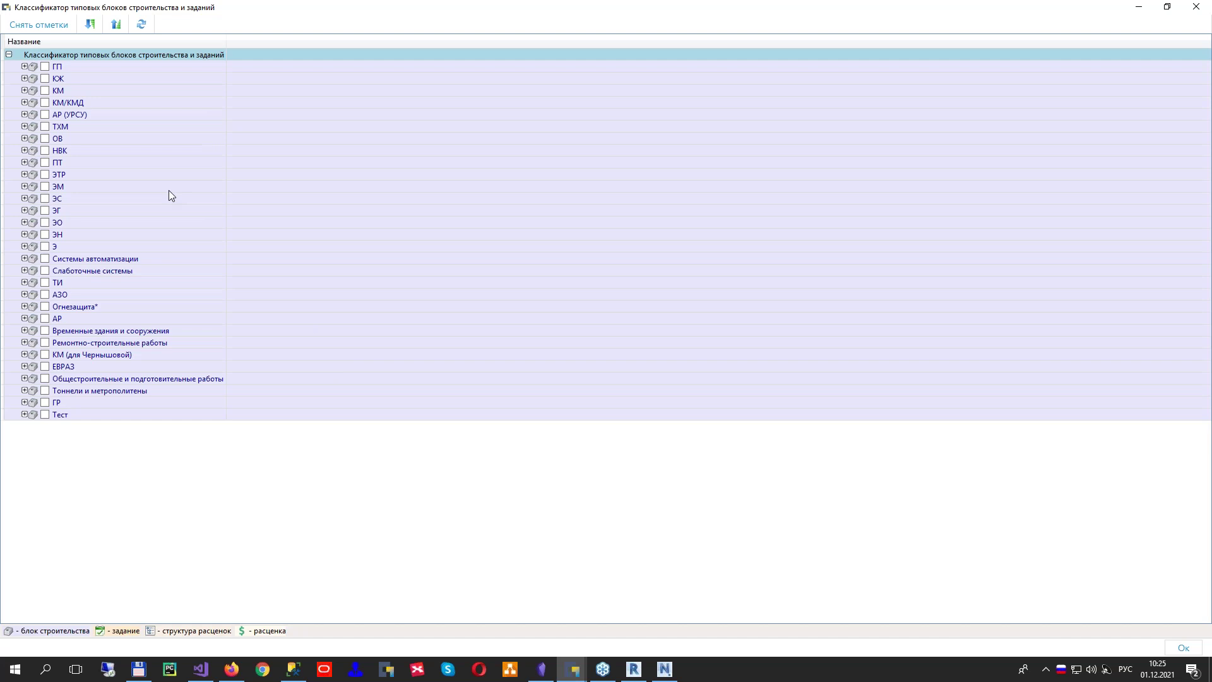
pyautogui.click(32, 79)
pyautogui.click(24, 78)
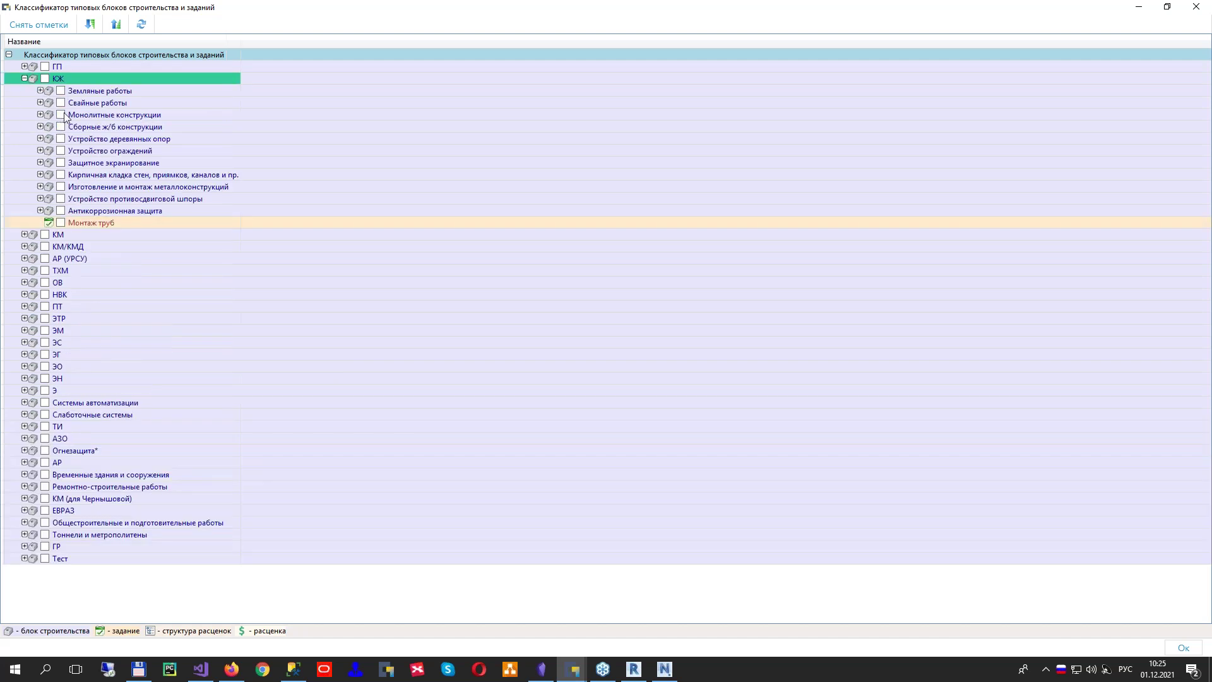
pyautogui.click(51, 117)
pyautogui.click(40, 115)
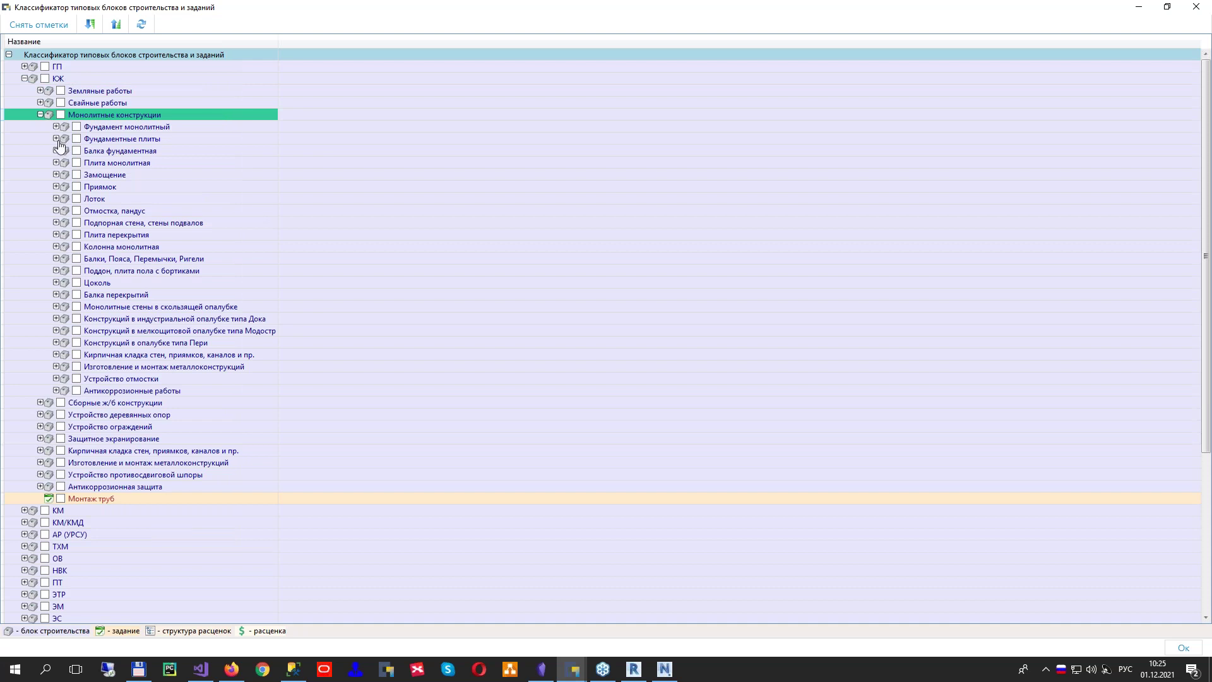
pyautogui.click(56, 139)
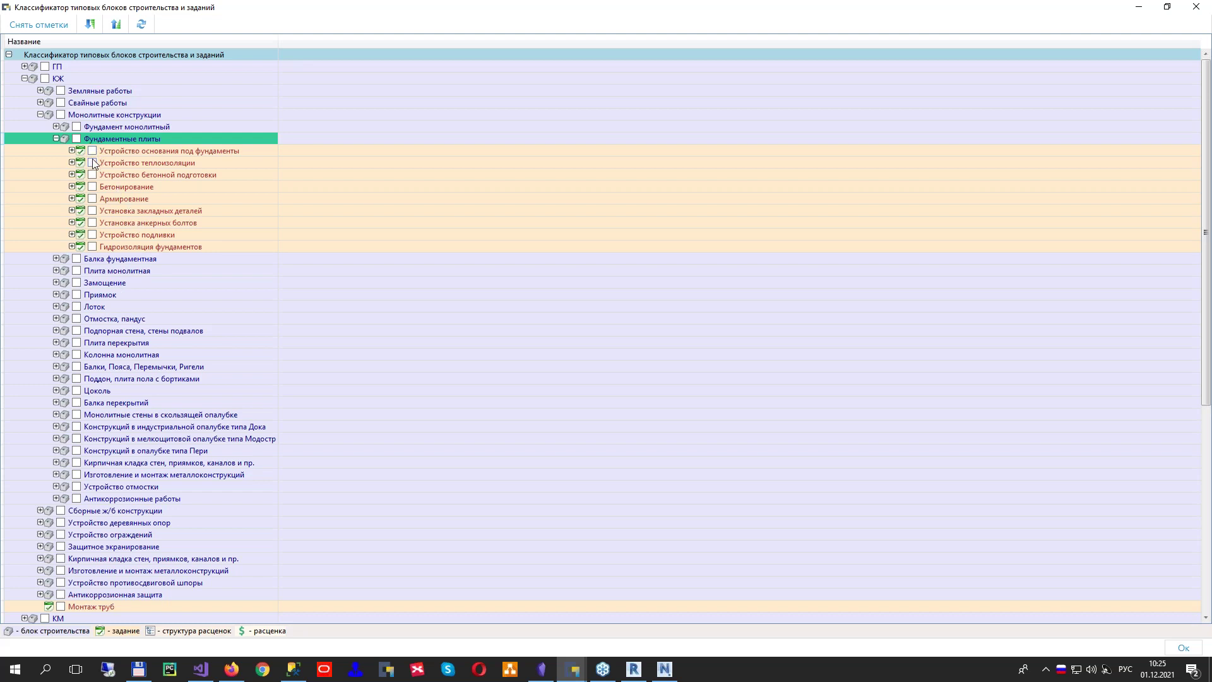
pyautogui.click(70, 163)
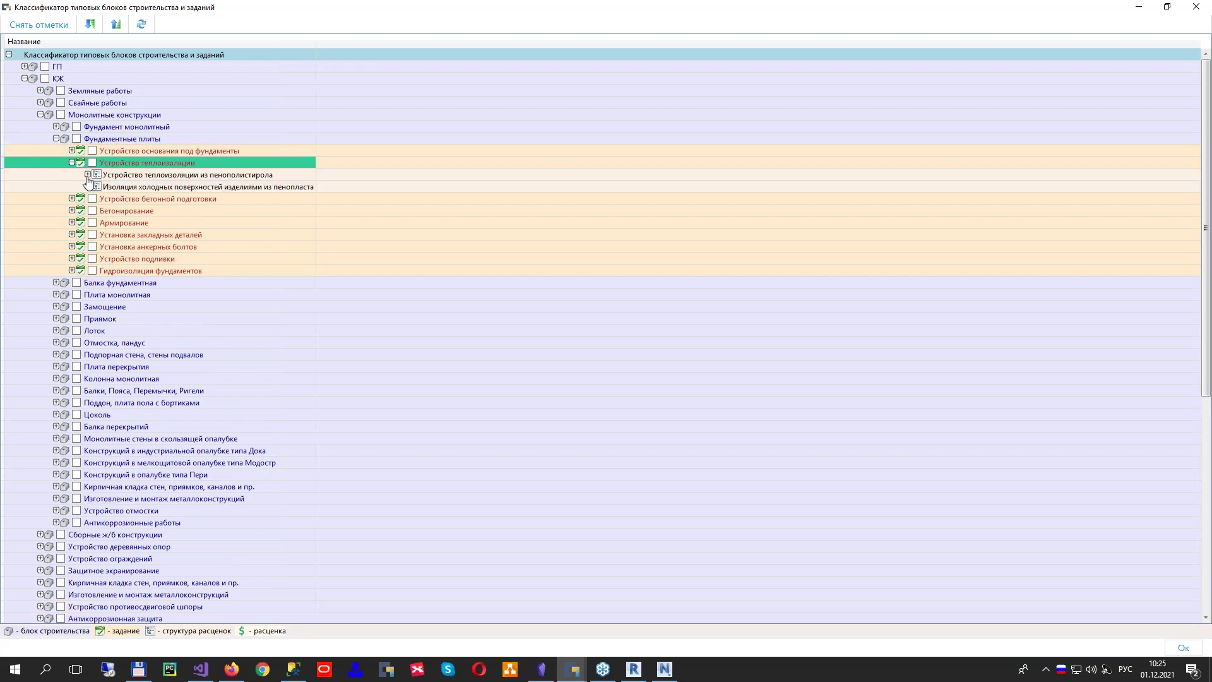
pyautogui.click(105, 187)
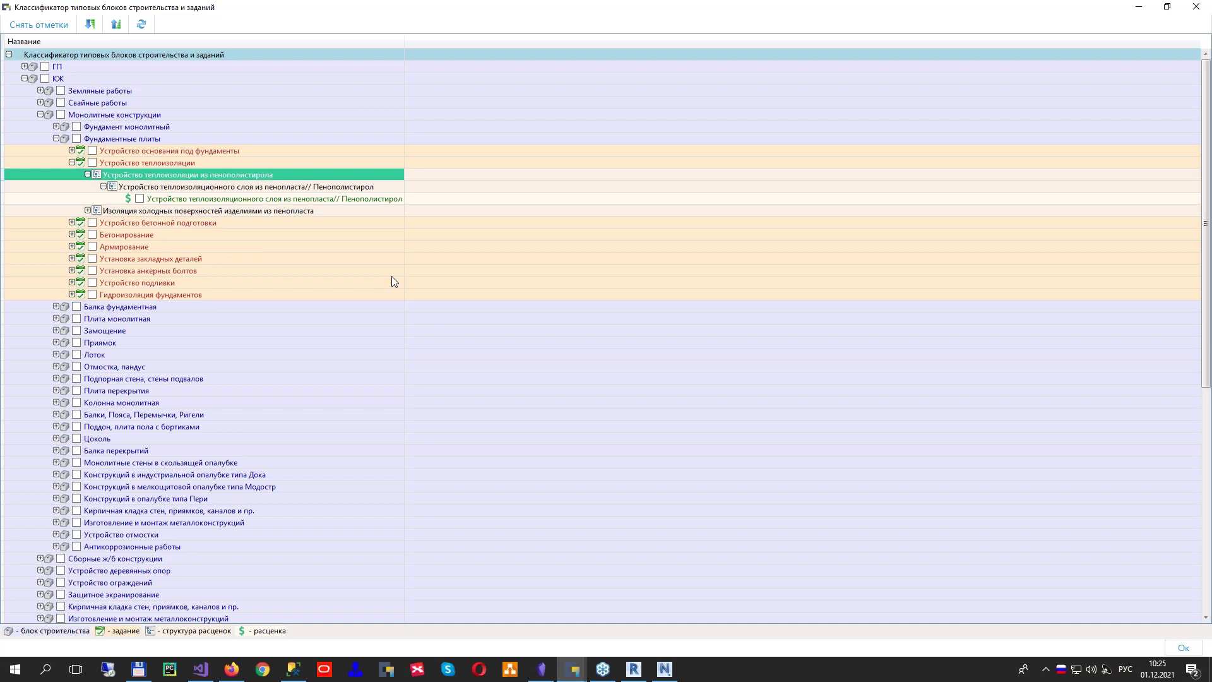
pyautogui.click(1196, 6)
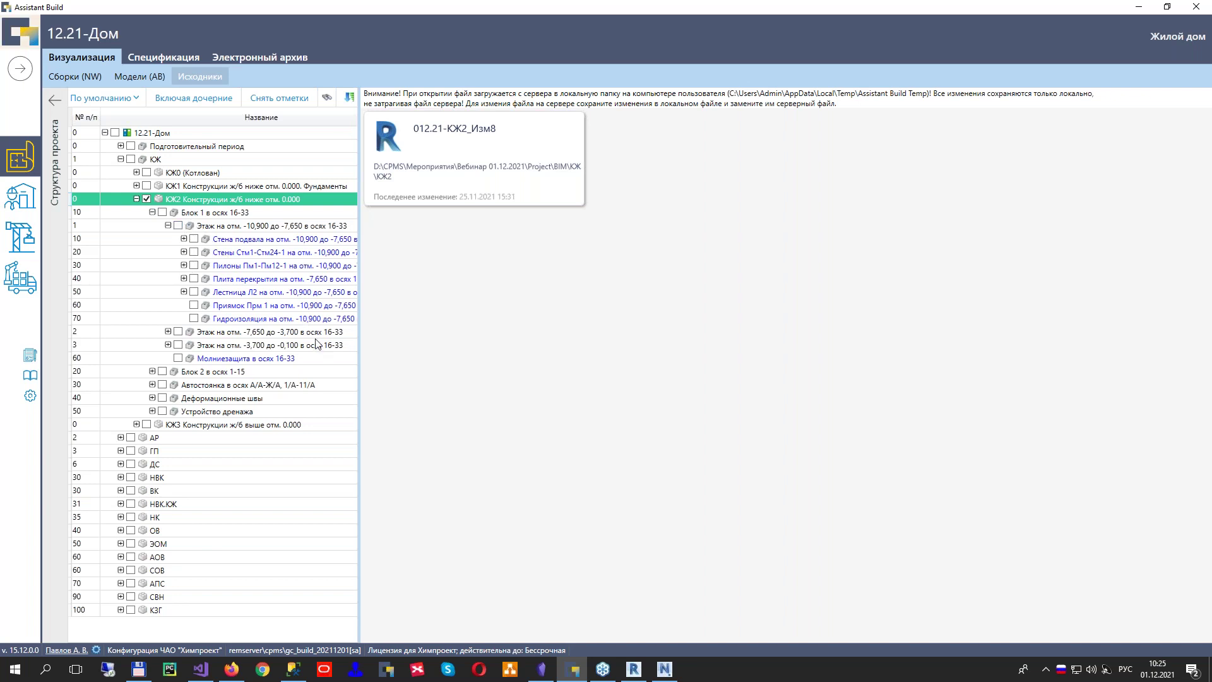
# Switch to Revit and look through the rows and columns of the ASB element data table for 012.21-КЖ2_Изм8
pyautogui.click(634, 672)
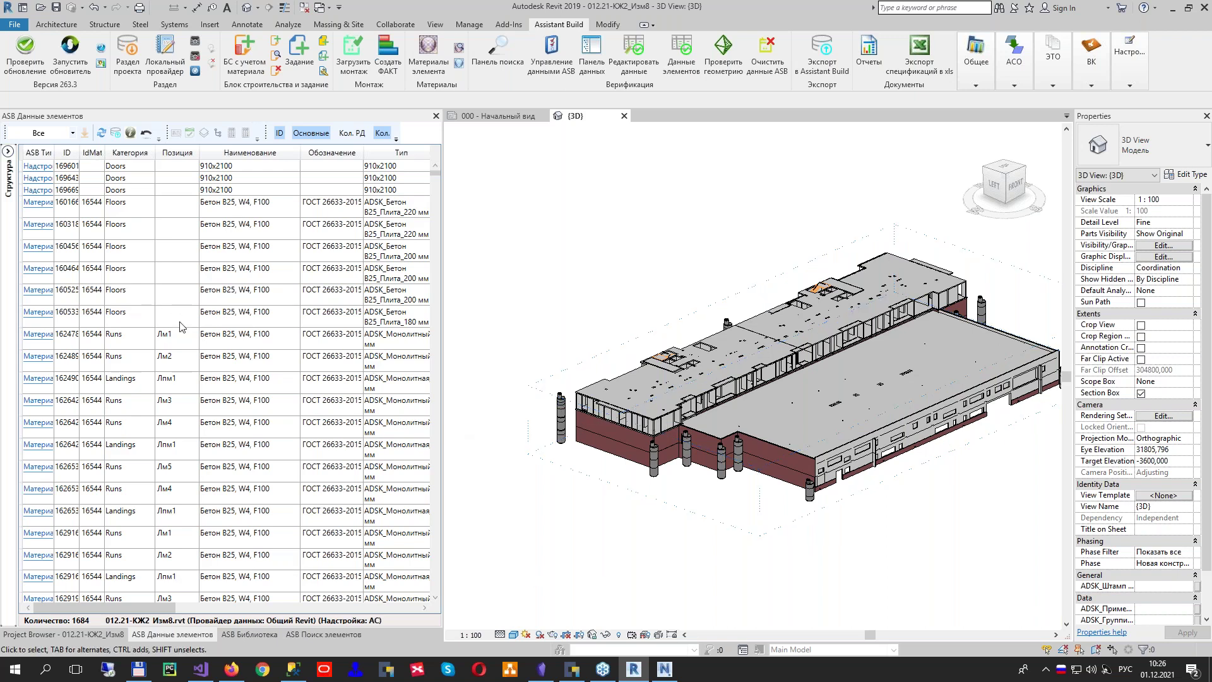
pyautogui.scroll(-10, 264, 291)
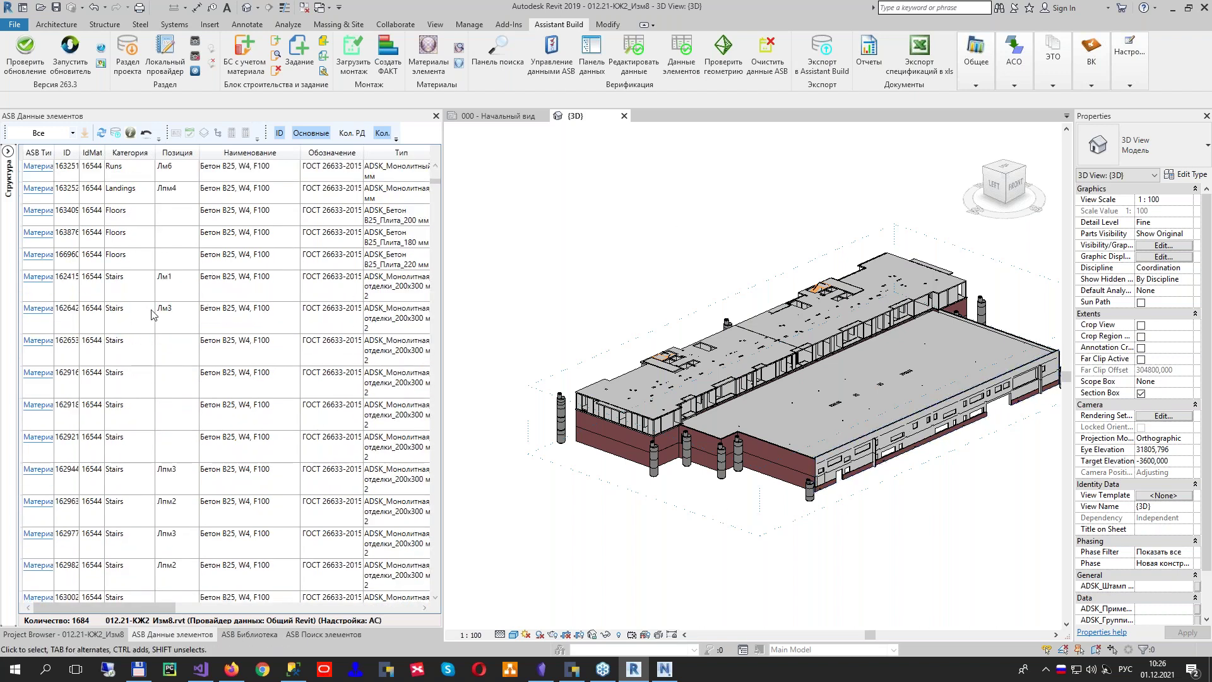
pyautogui.moveTo(174, 608); pyautogui.dragTo(399, 611)
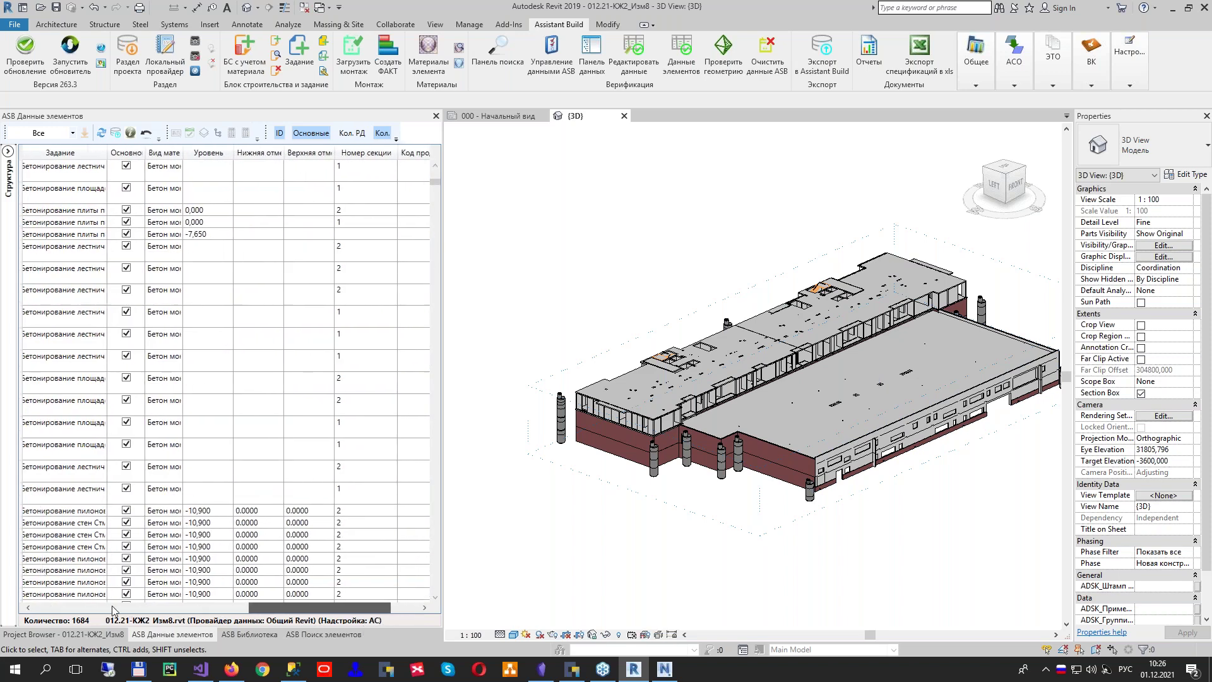
pyautogui.click(128, 609)
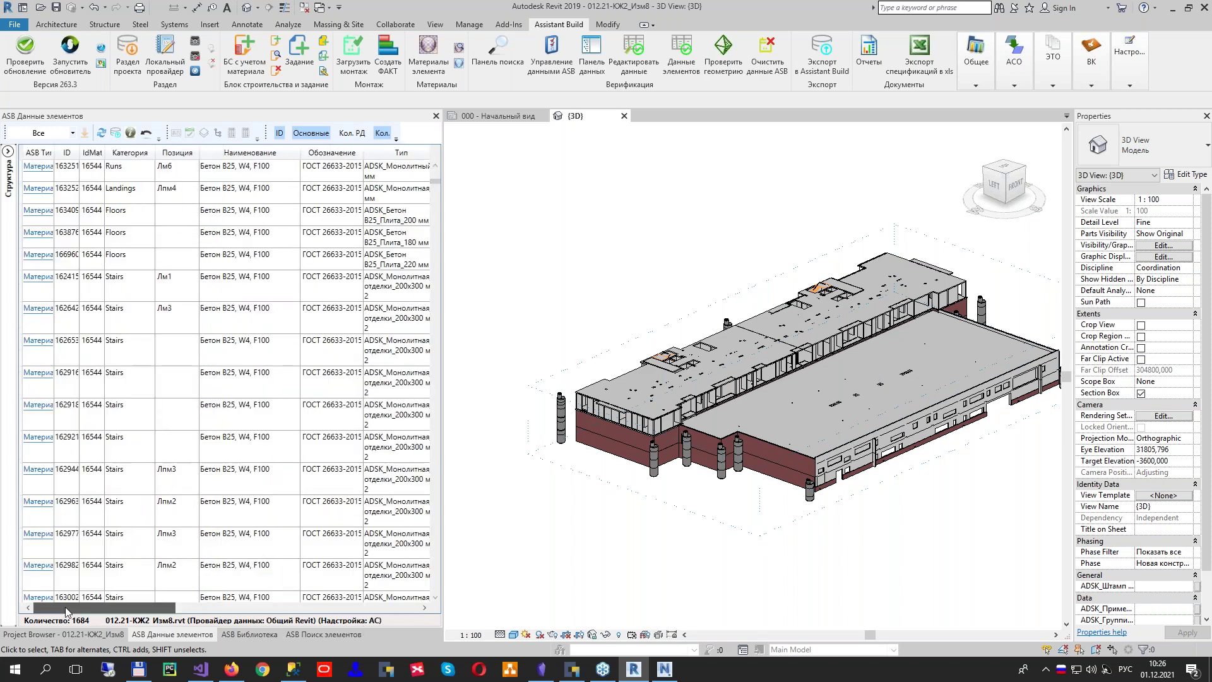
# Review the element data's structure tree, including Автостоянка, and its Фильтры and Предупреждения groups, then hide the structure
pyautogui.click(8, 152)
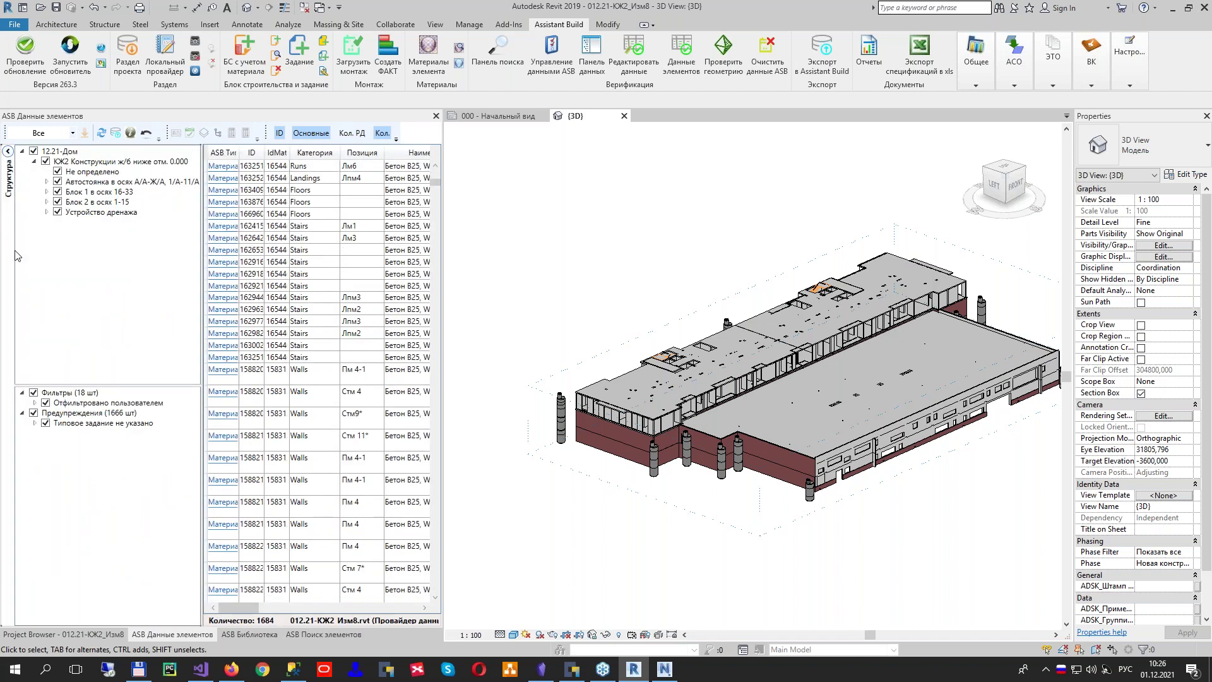
pyautogui.click(53, 184)
pyautogui.click(47, 182)
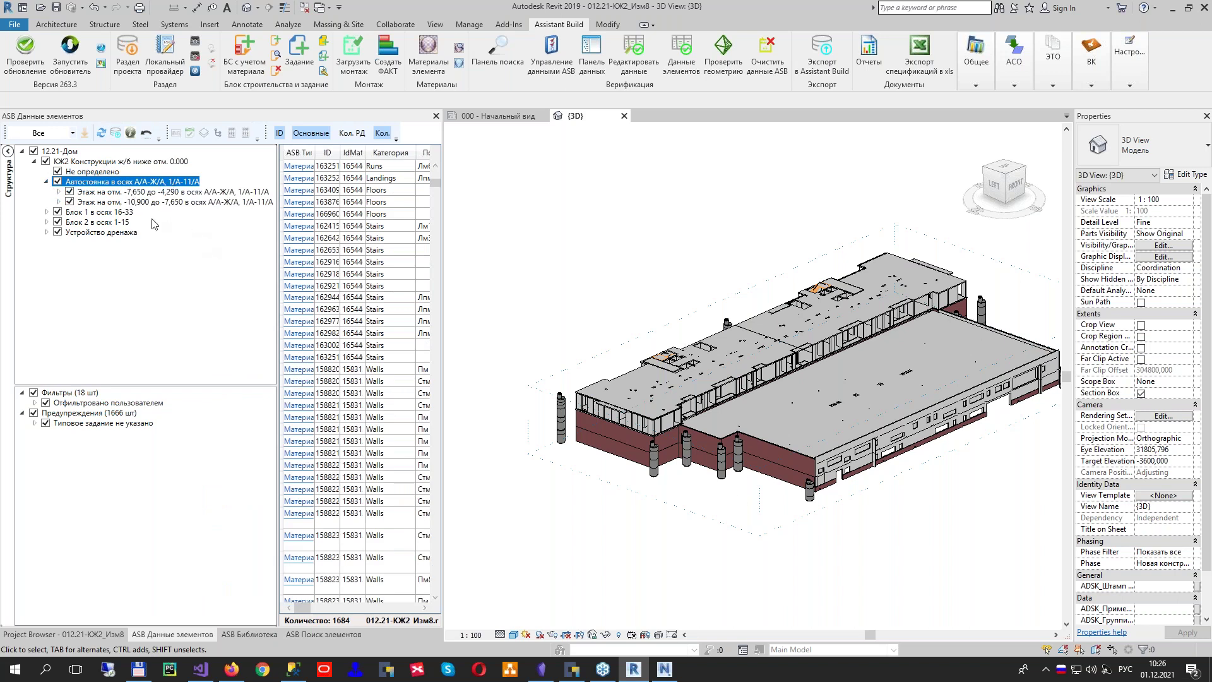
pyautogui.click(79, 162)
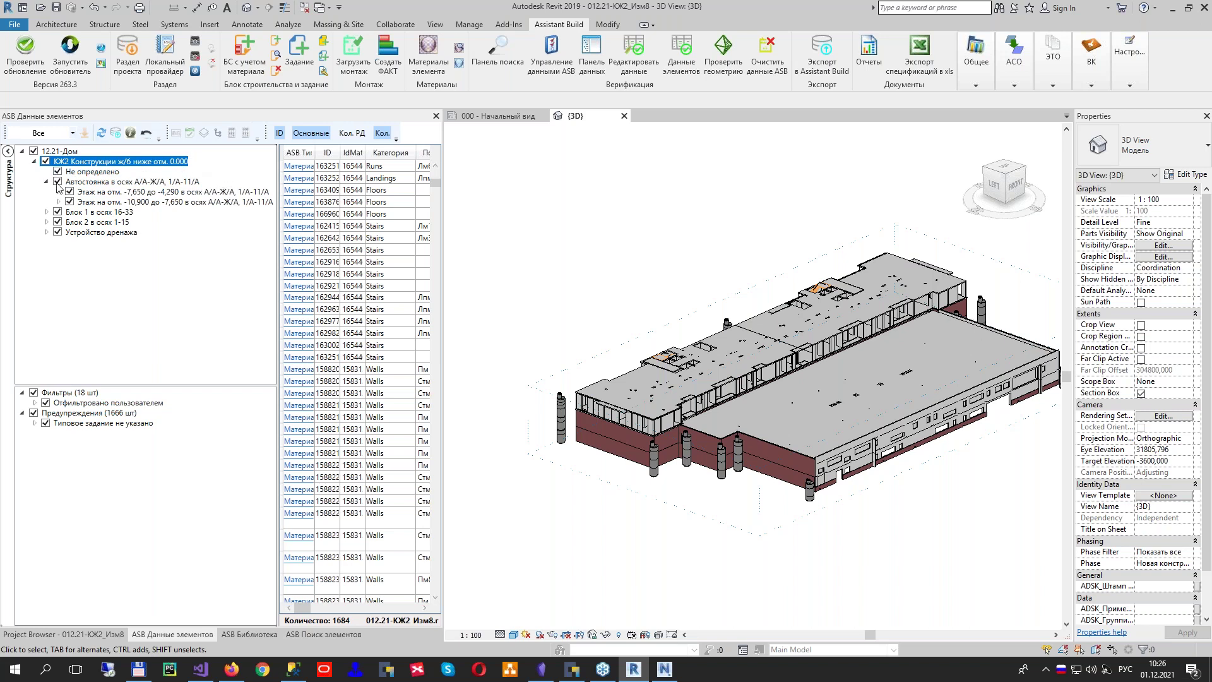
pyautogui.click(65, 394)
pyautogui.click(67, 406)
pyautogui.click(70, 415)
pyautogui.click(83, 422)
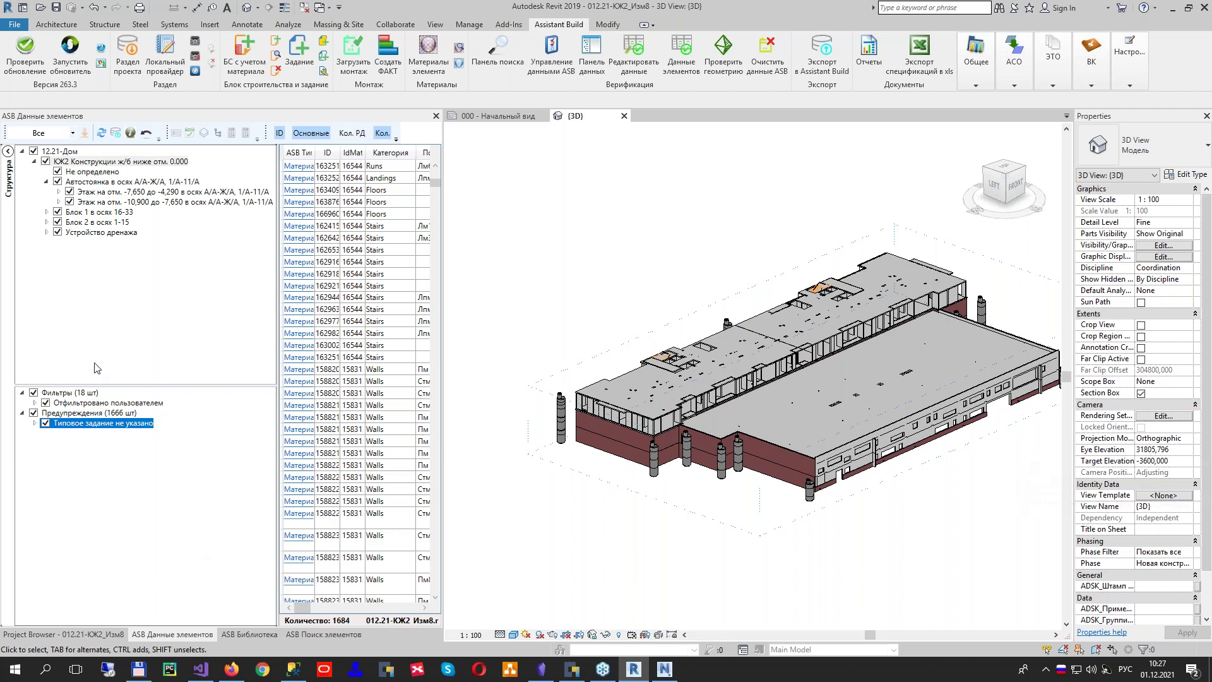
pyautogui.click(8, 152)
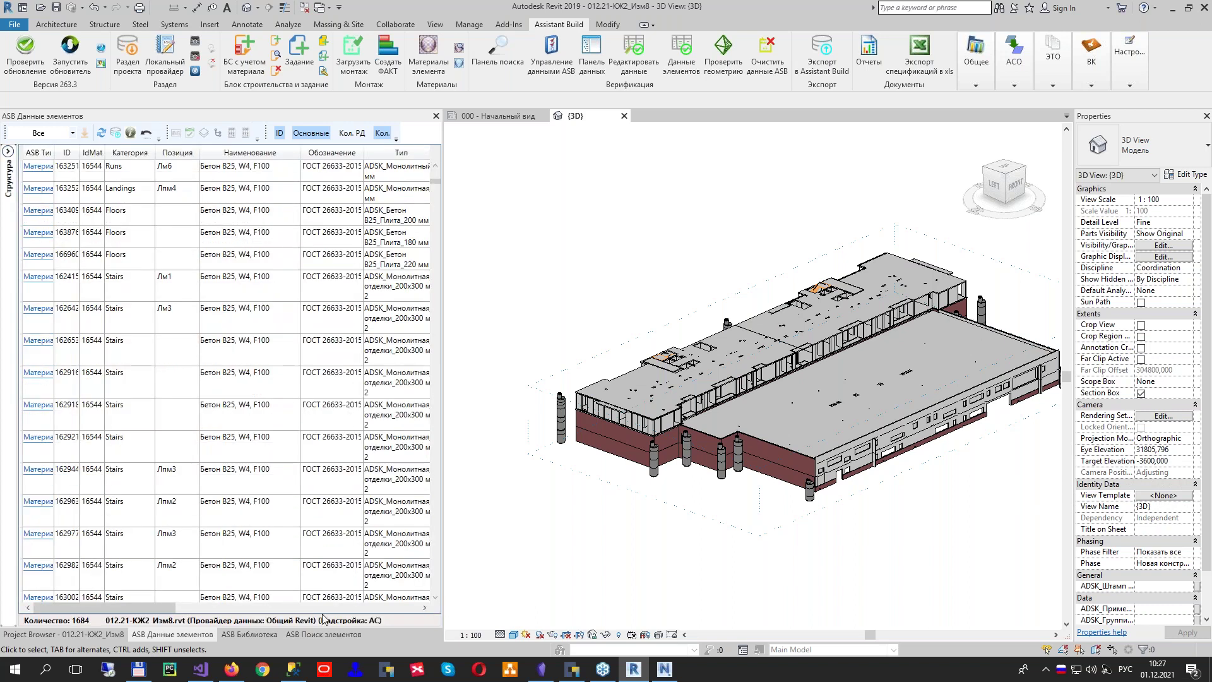
# Browse the ASB family library to the Видеонаблюдение family files of section СС
pyautogui.click(268, 635)
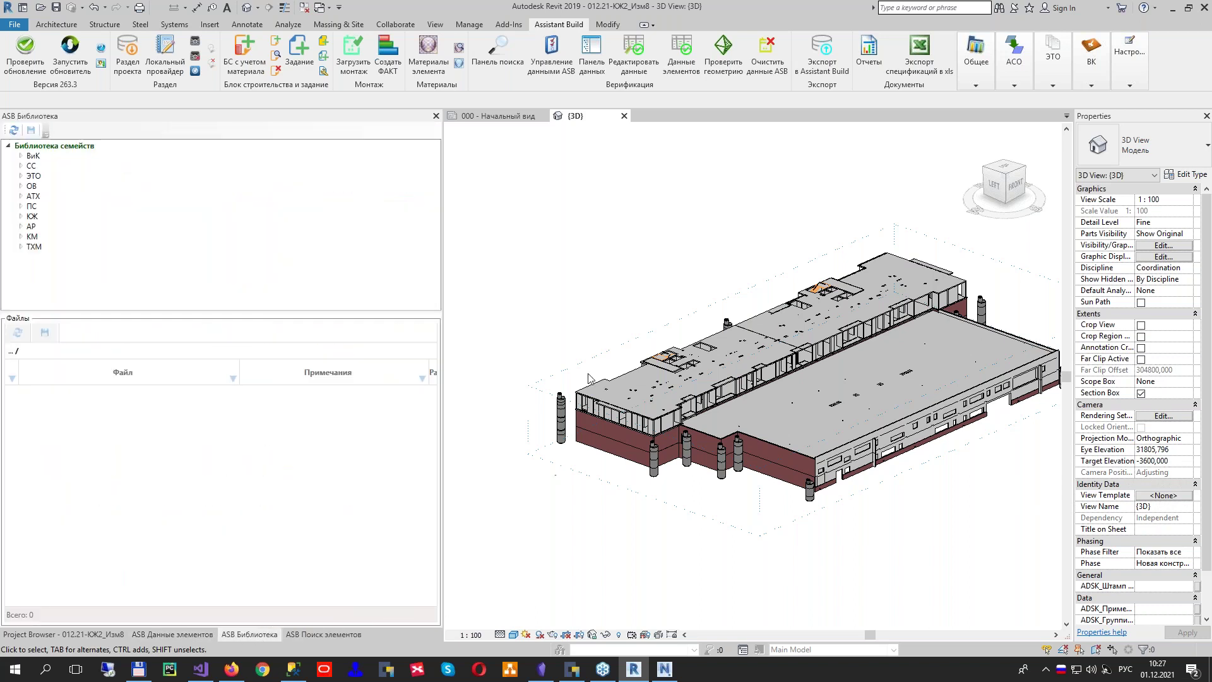
pyautogui.click(21, 165)
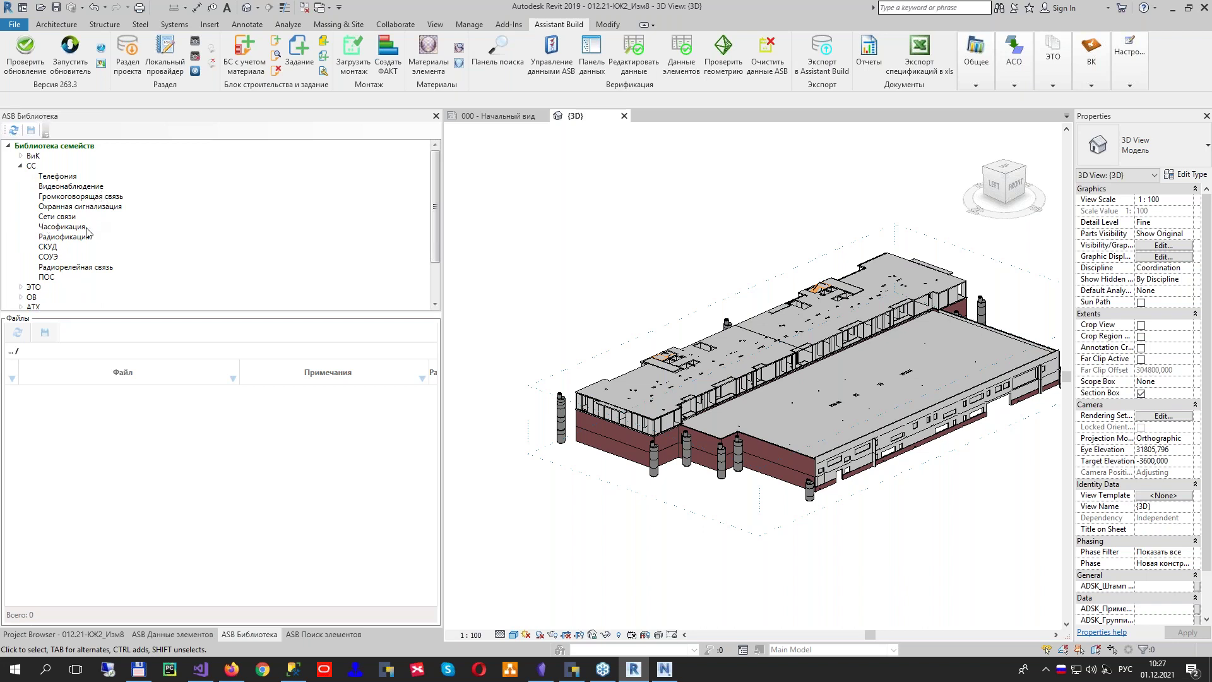
pyautogui.click(63, 187)
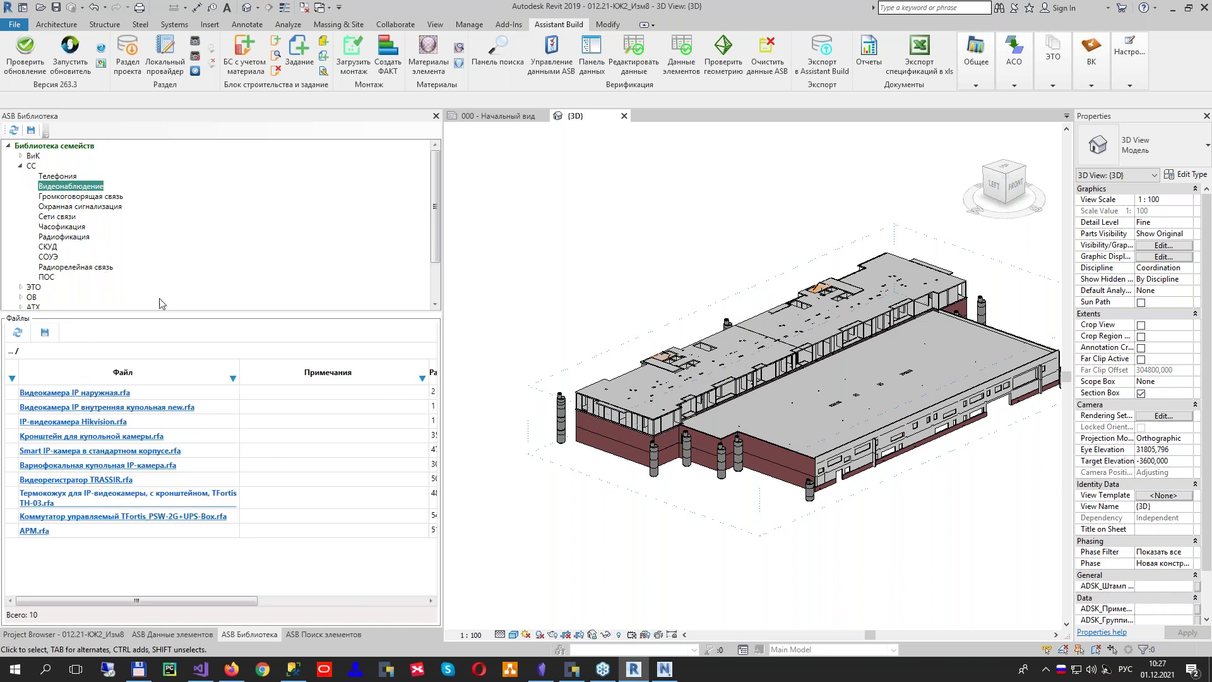
# Search the model for elements of the Doors category and view the parameters of the second door
pyautogui.click(323, 634)
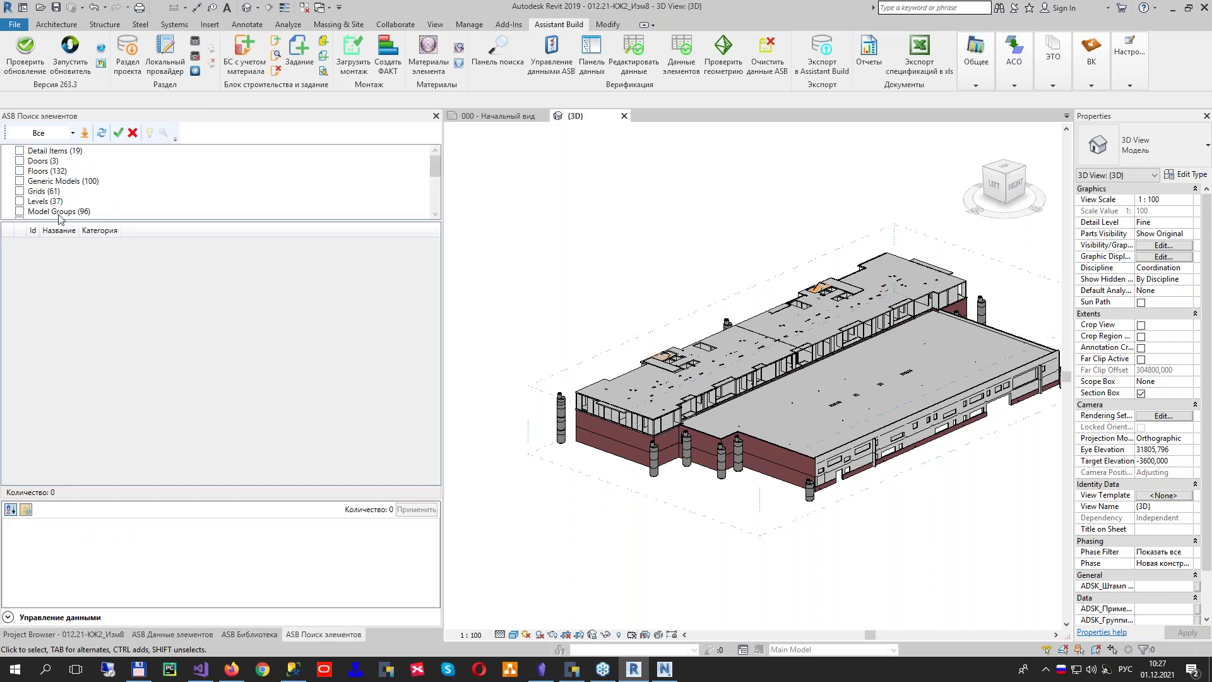
pyautogui.click(20, 161)
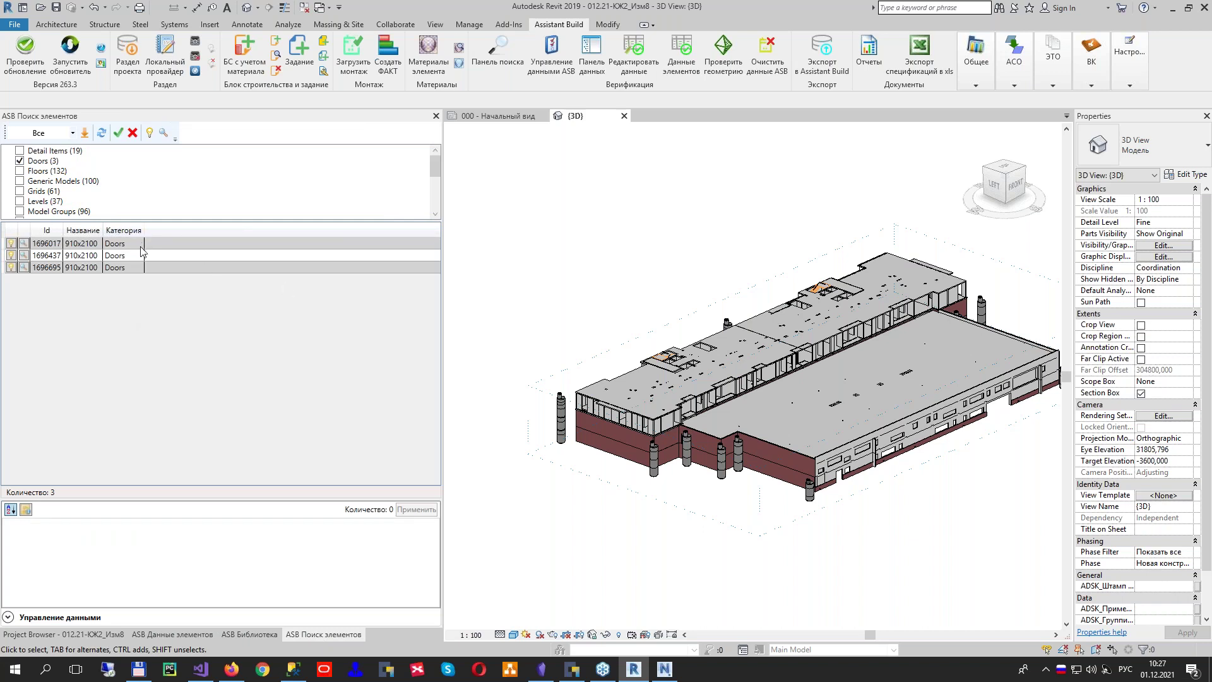
pyautogui.click(122, 256)
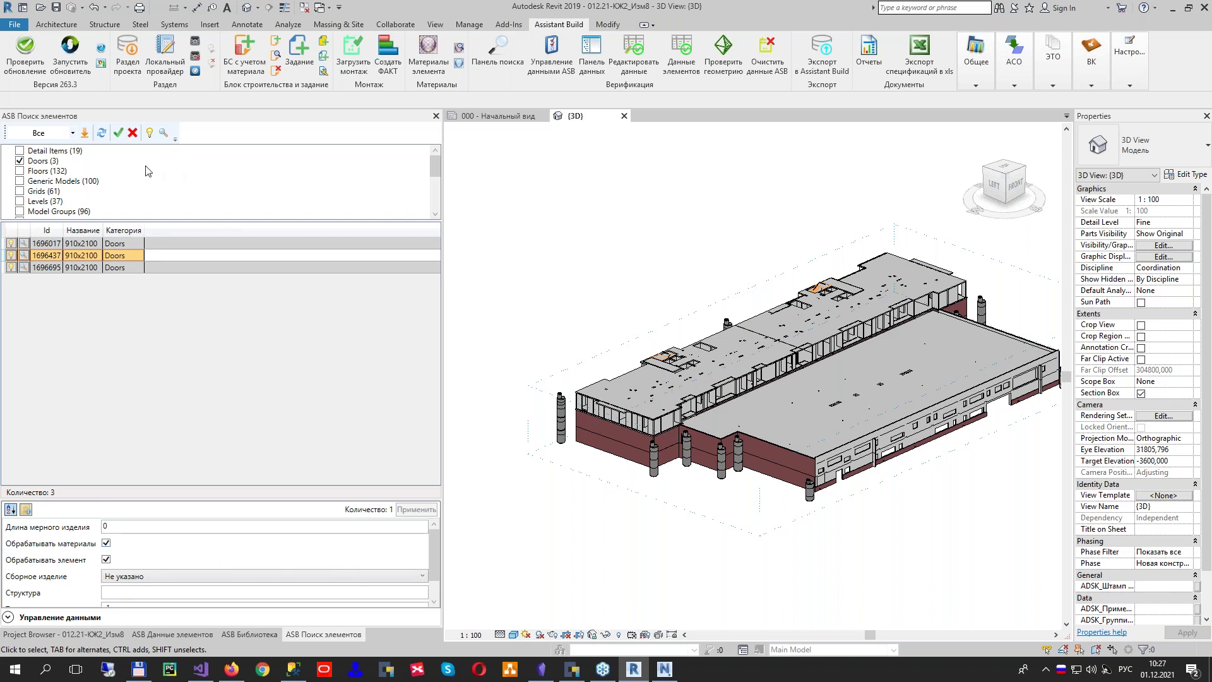
# Return to the element data table, view the confirmation for exporting the model to Assistant Build and dismiss it
pyautogui.click(202, 635)
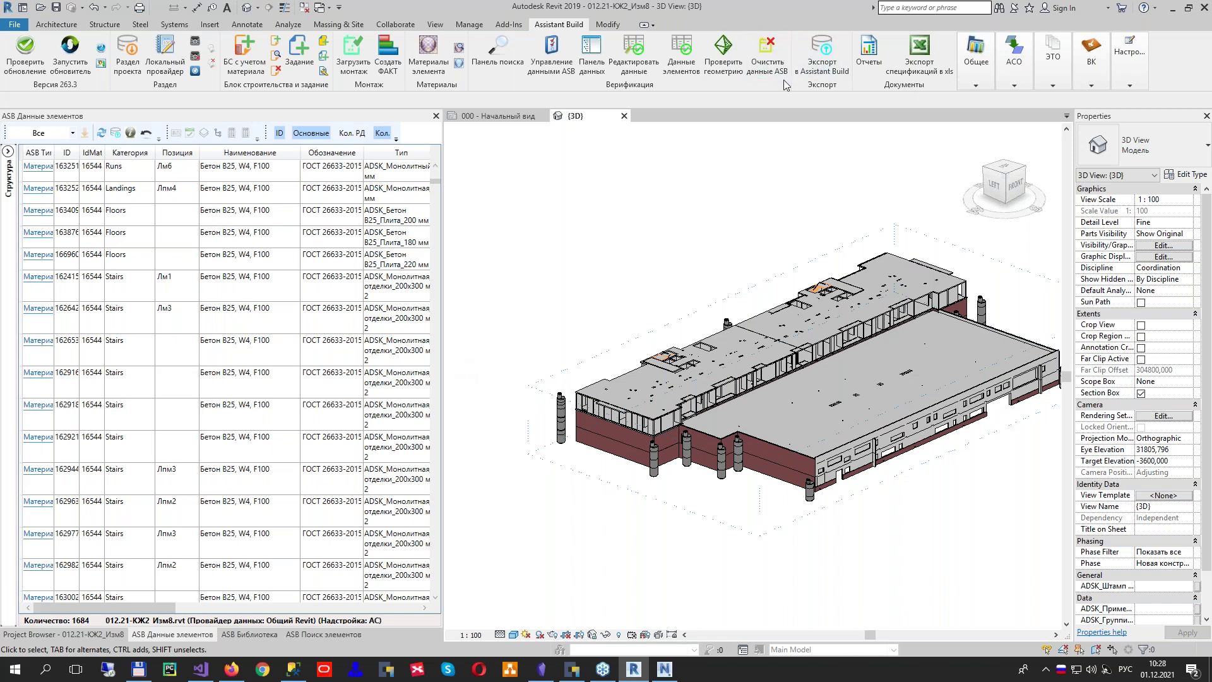
pyautogui.click(821, 58)
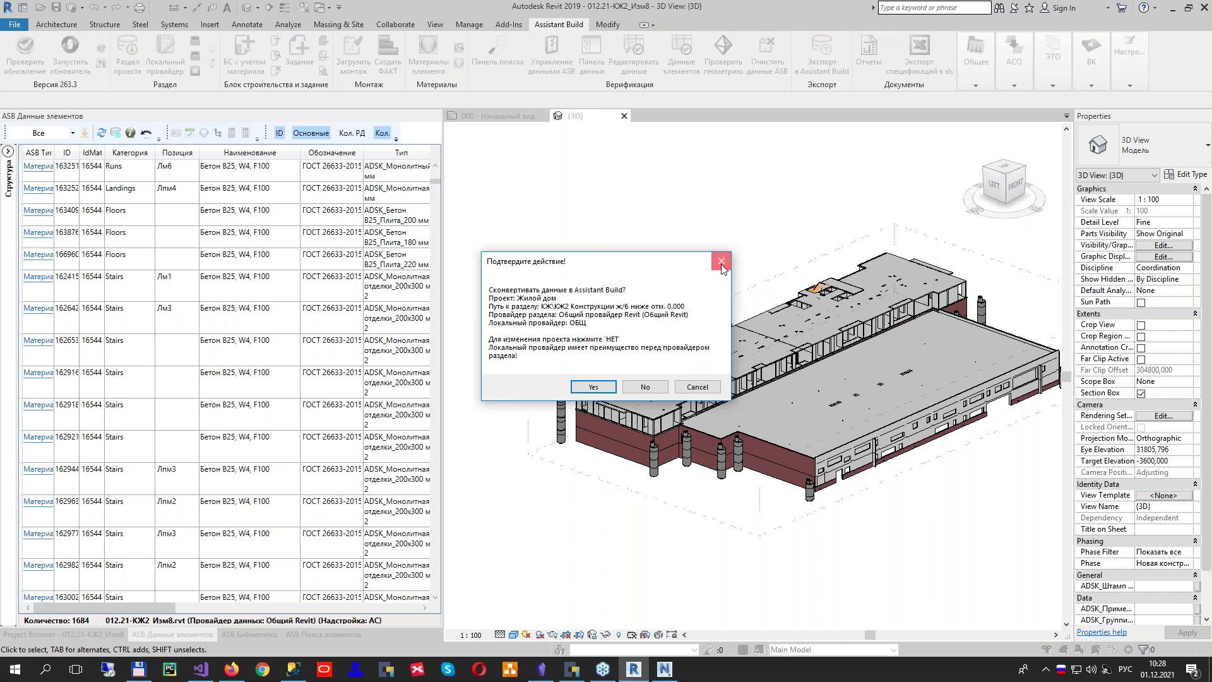
pyautogui.click(721, 261)
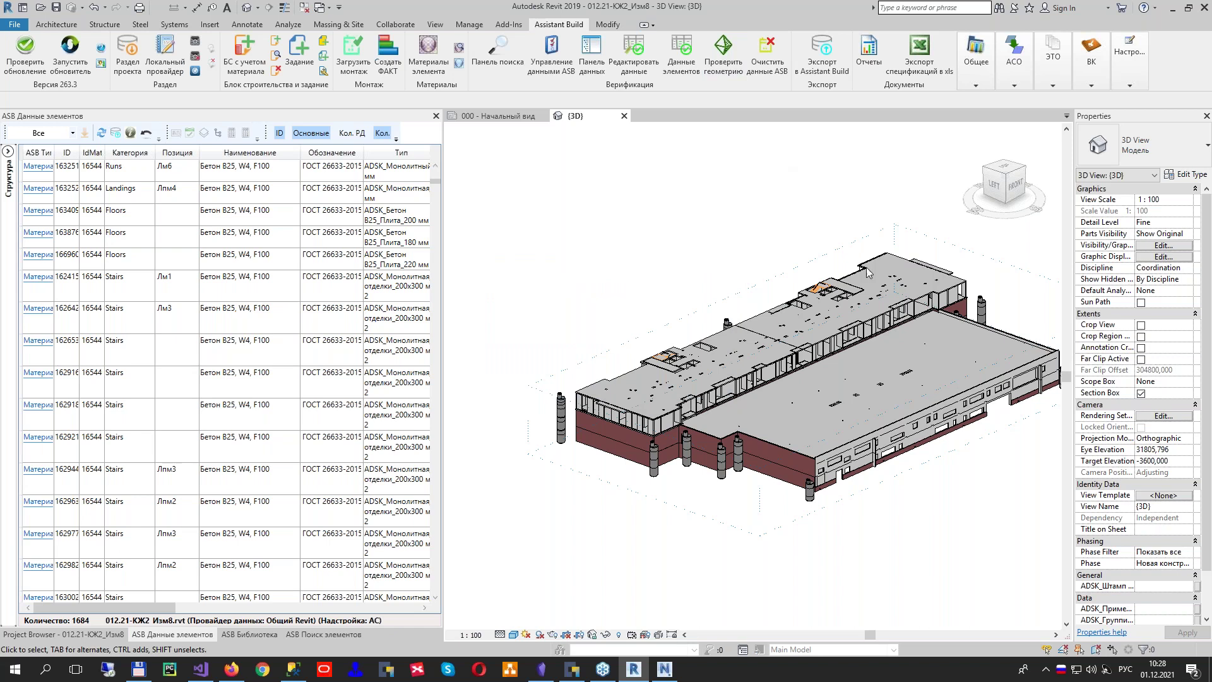
# Switch to Navisworks to view the 012.21-АР_изм.4 model, then return through Revit to Assistant Build
pyautogui.click(666, 667)
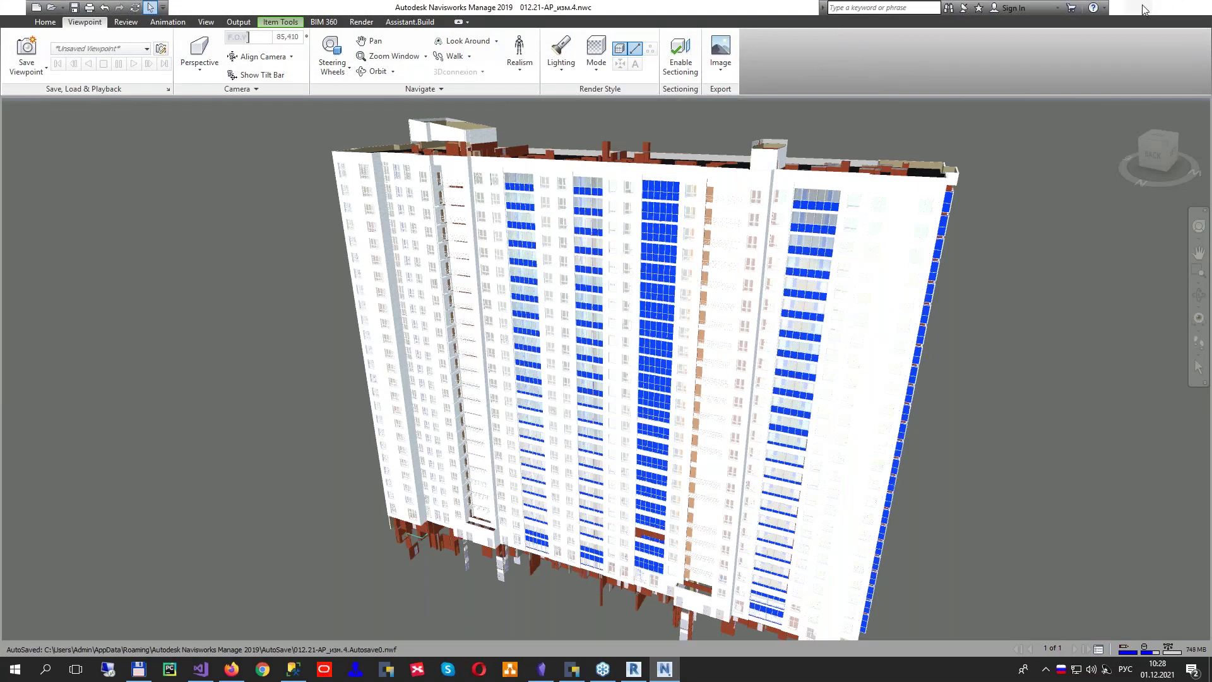
pyautogui.click(1139, 7)
pyautogui.click(1092, 86)
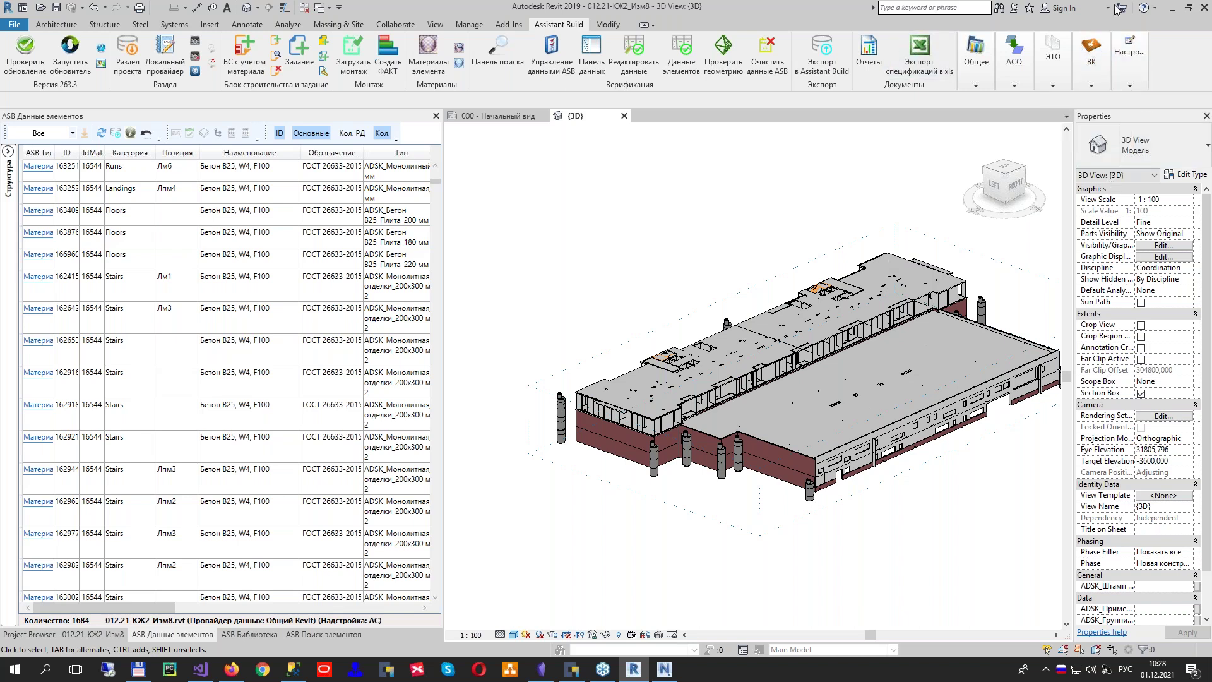
pyautogui.click(1176, 8)
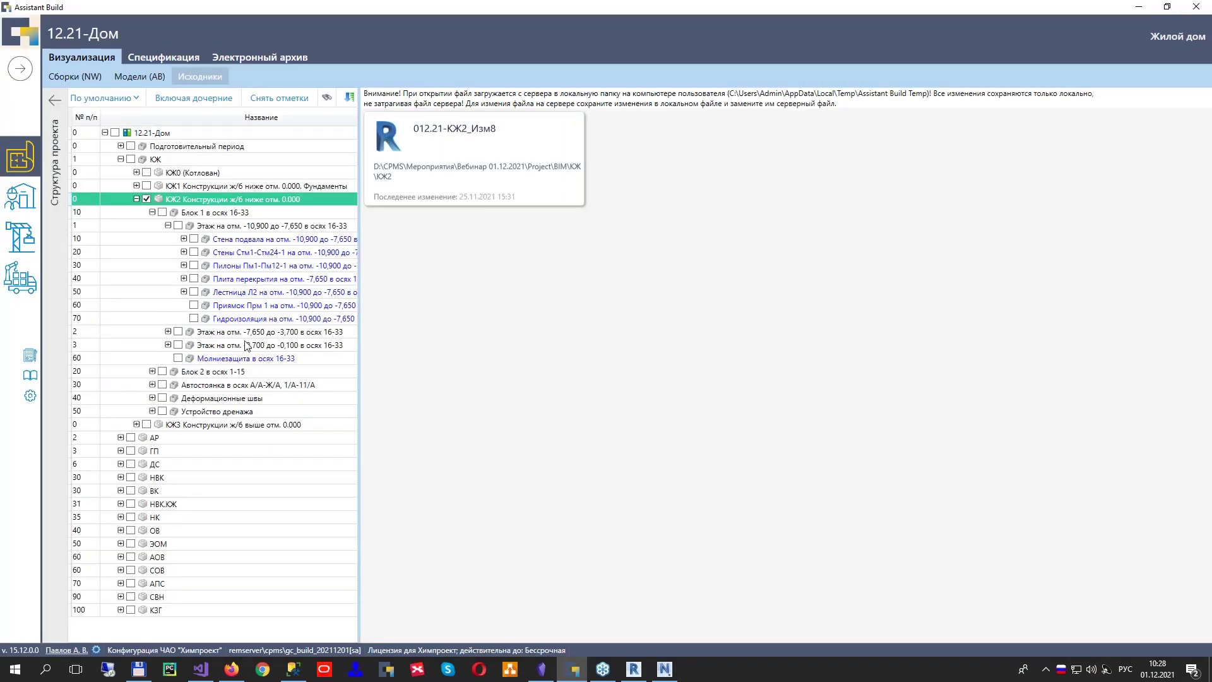
# View the model specification for the wall in axes 16-24 along axis Ж, then include the whole Стена подвала block
pyautogui.click(158, 58)
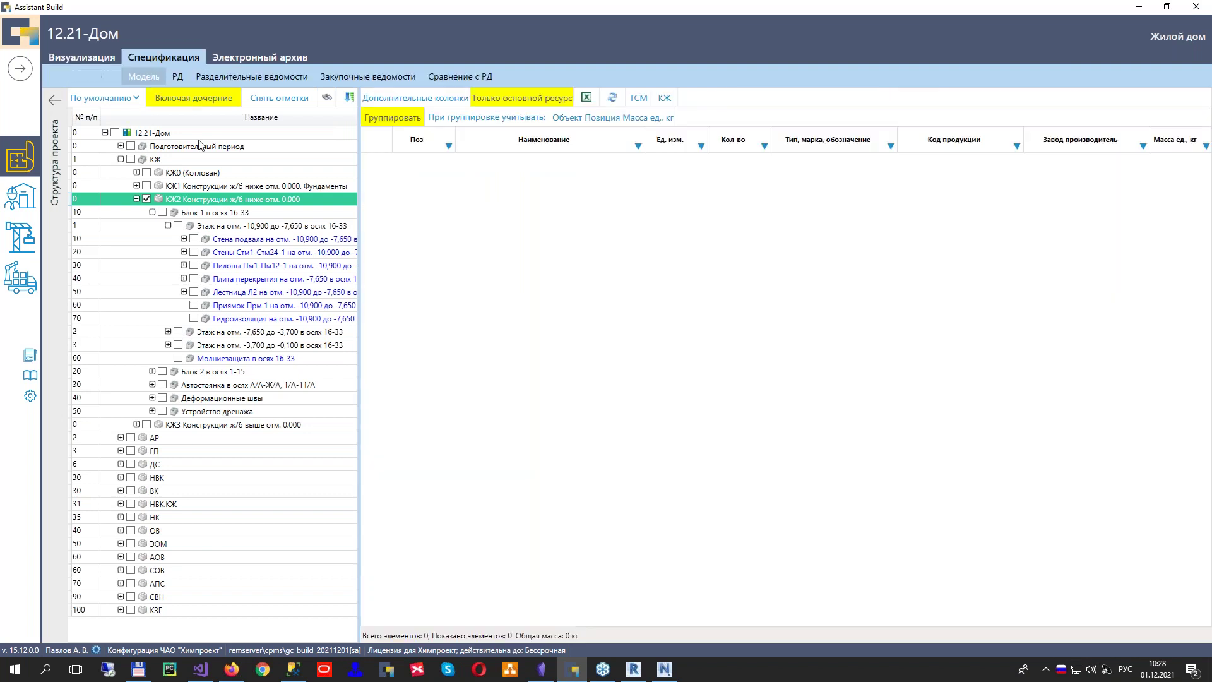
pyautogui.click(184, 238)
pyautogui.click(199, 252)
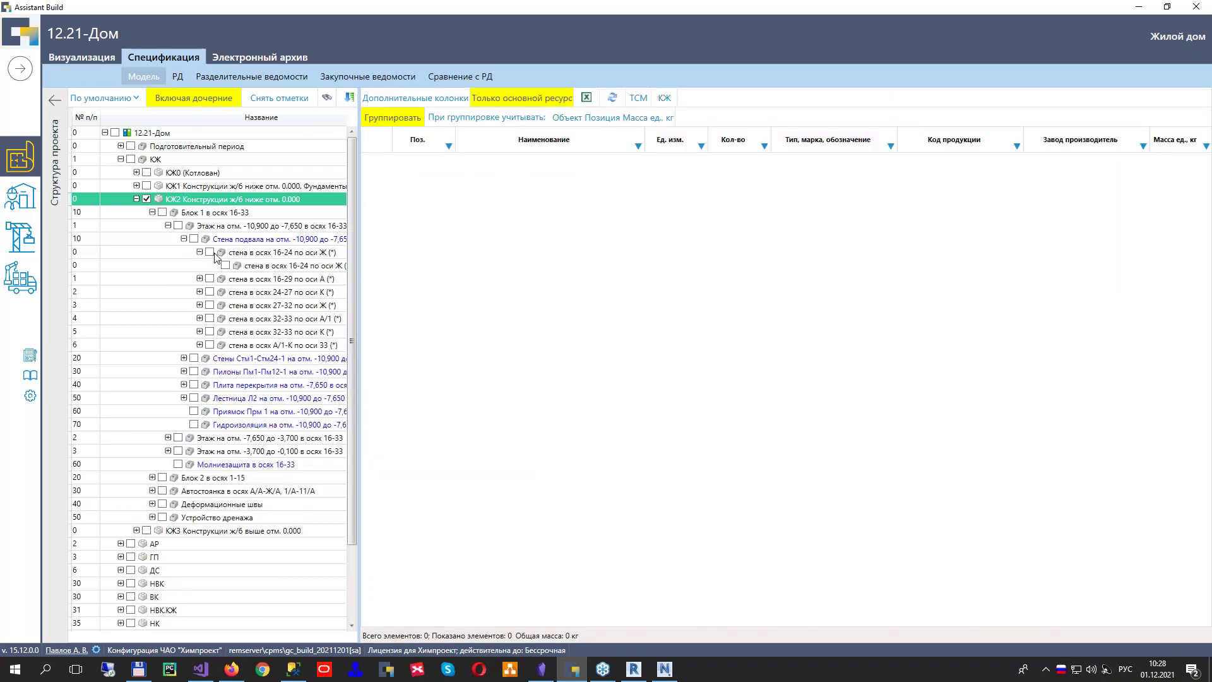
pyautogui.click(210, 252)
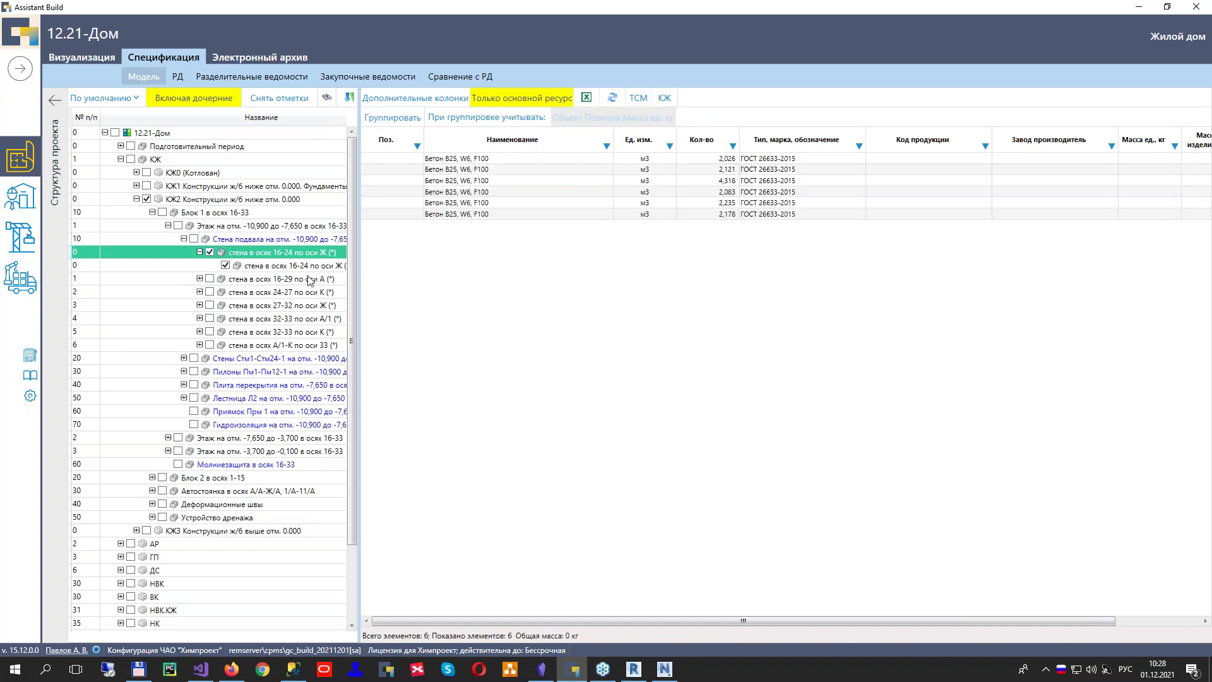
pyautogui.click(194, 240)
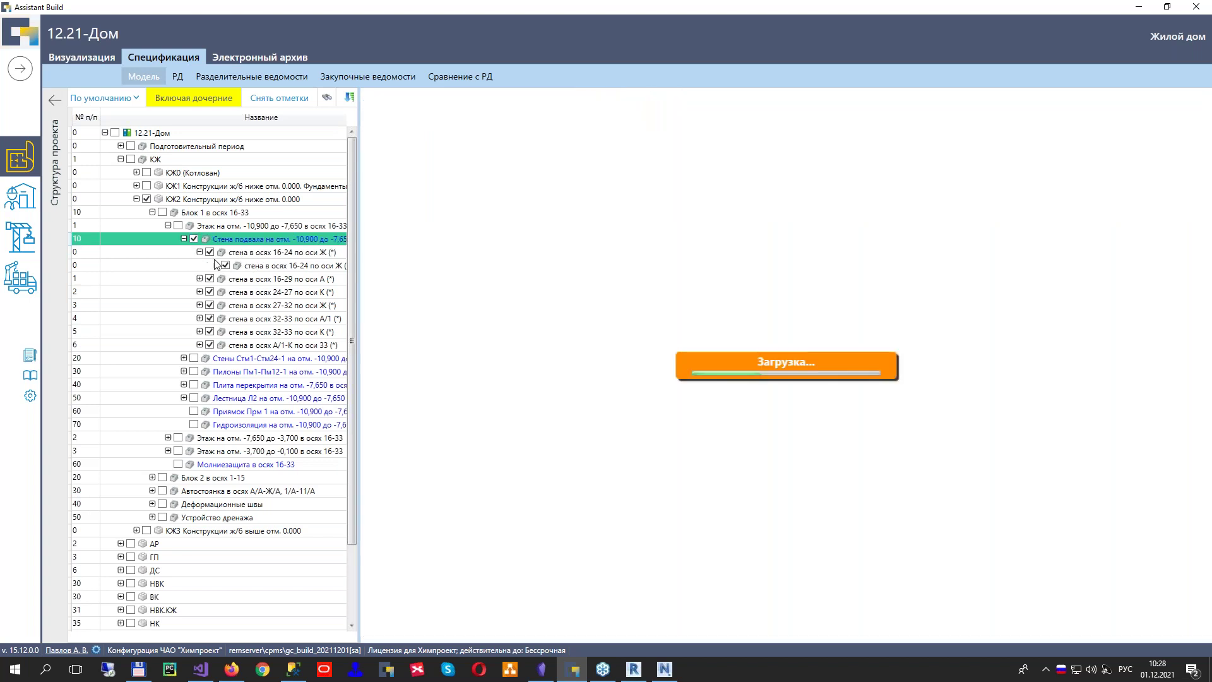
# View the model specification for the floor from -10,900 to -7,650 and for Блок 1 в осях 16-33, then clear the КЖ2 selection
pyautogui.moveTo(657, 163); pyautogui.dragTo(600, 470)
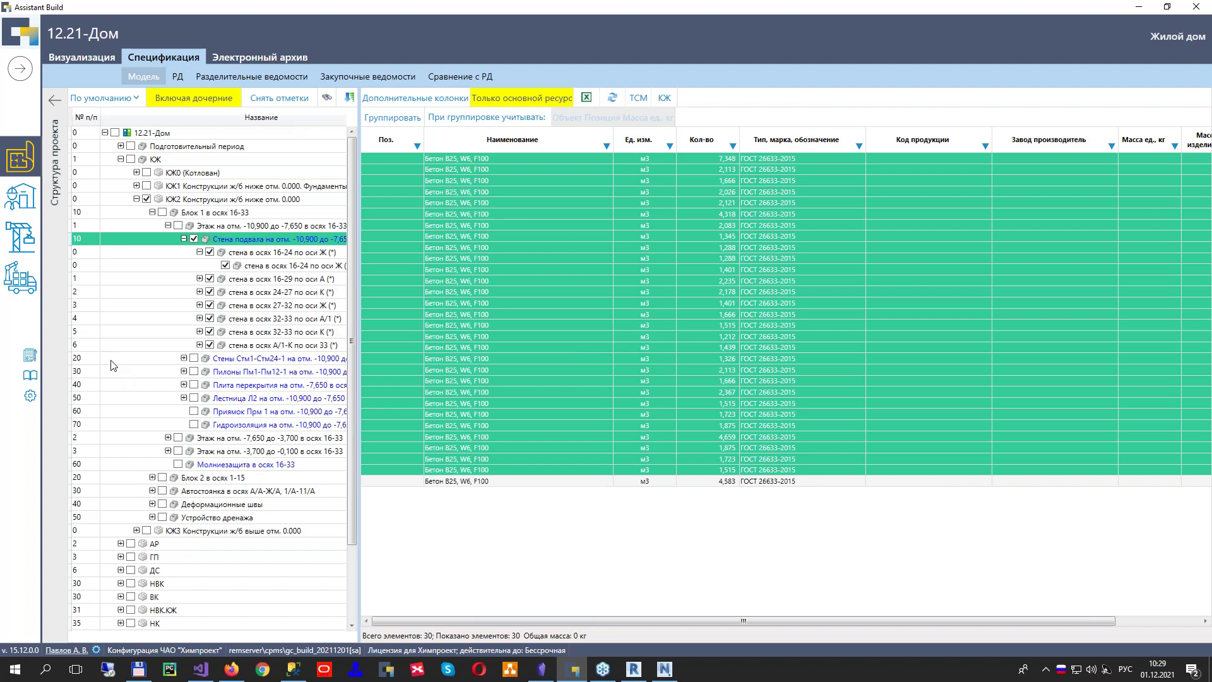
pyautogui.click(178, 226)
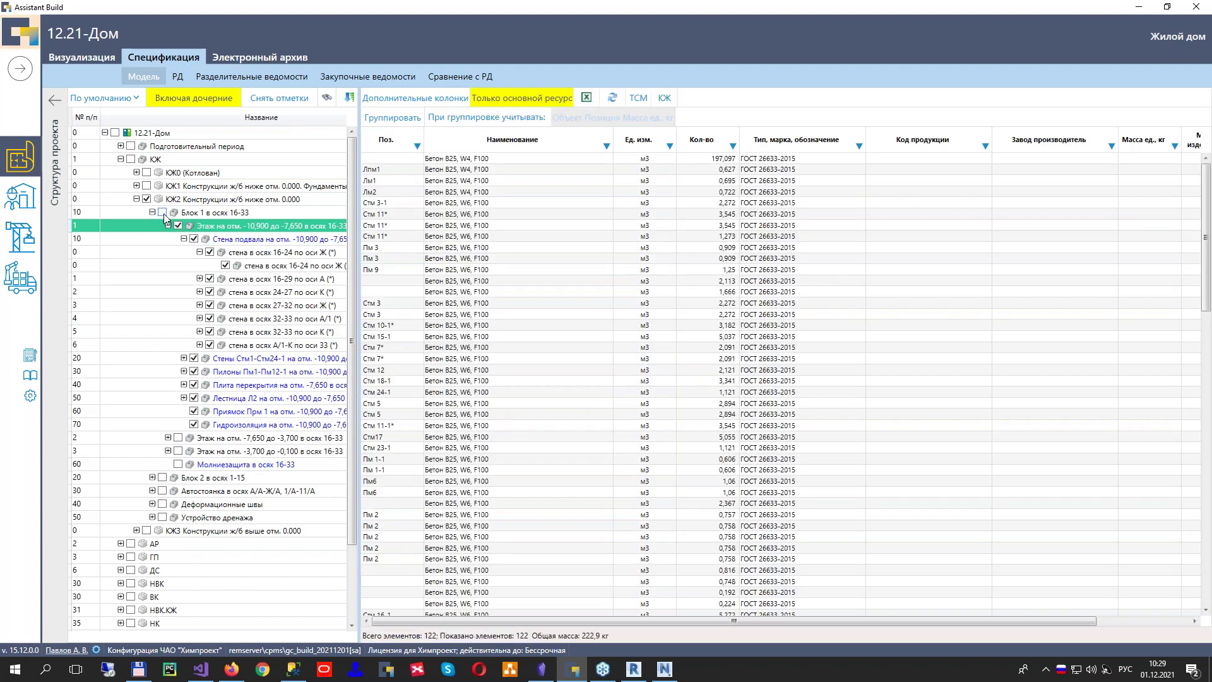
pyautogui.click(162, 212)
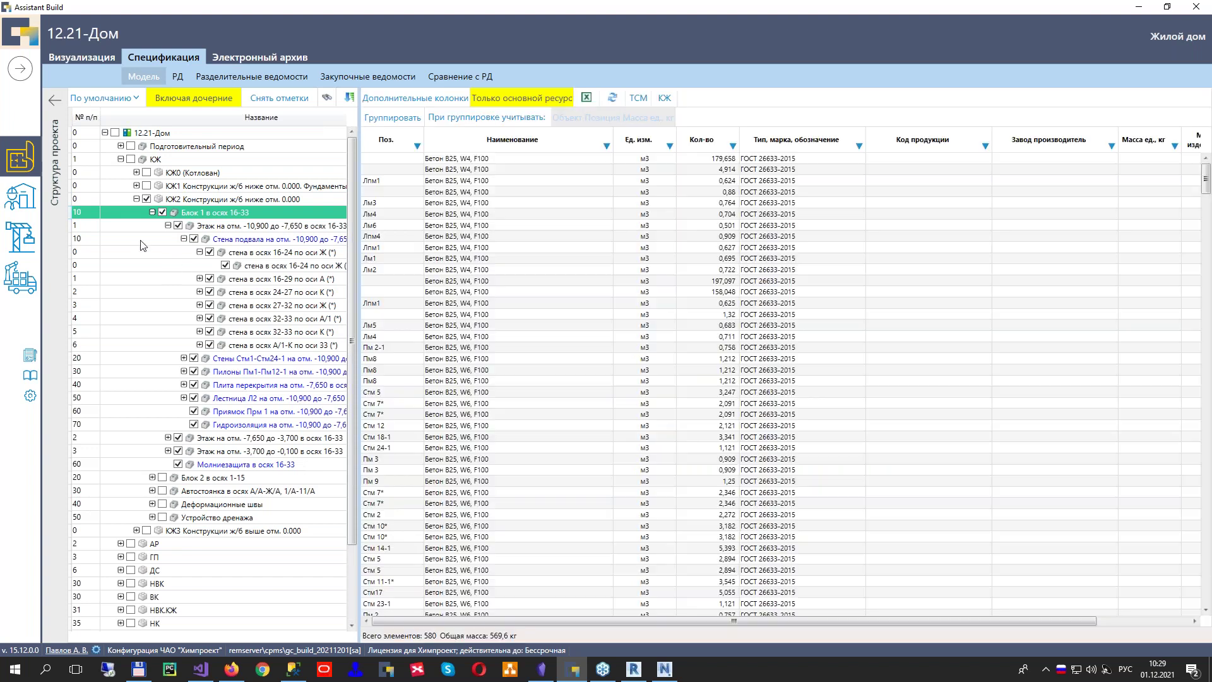
pyautogui.scroll(-2, 639, 341)
pyautogui.scroll(-10, 639, 360)
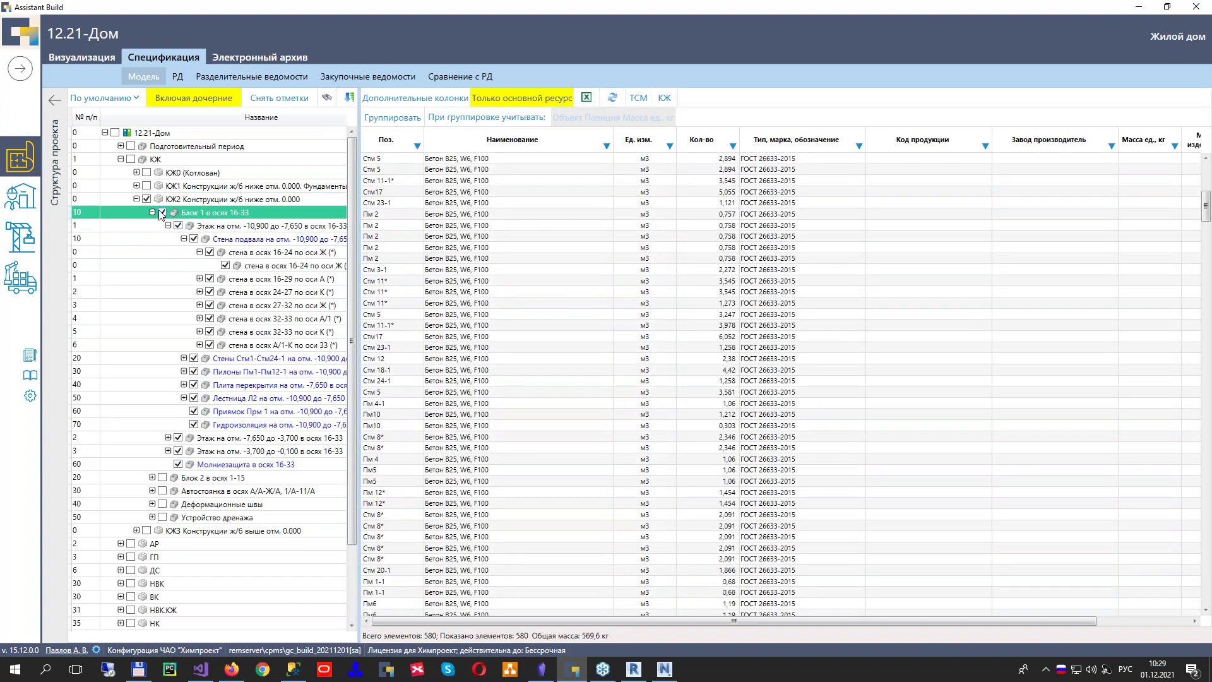
pyautogui.click(147, 199)
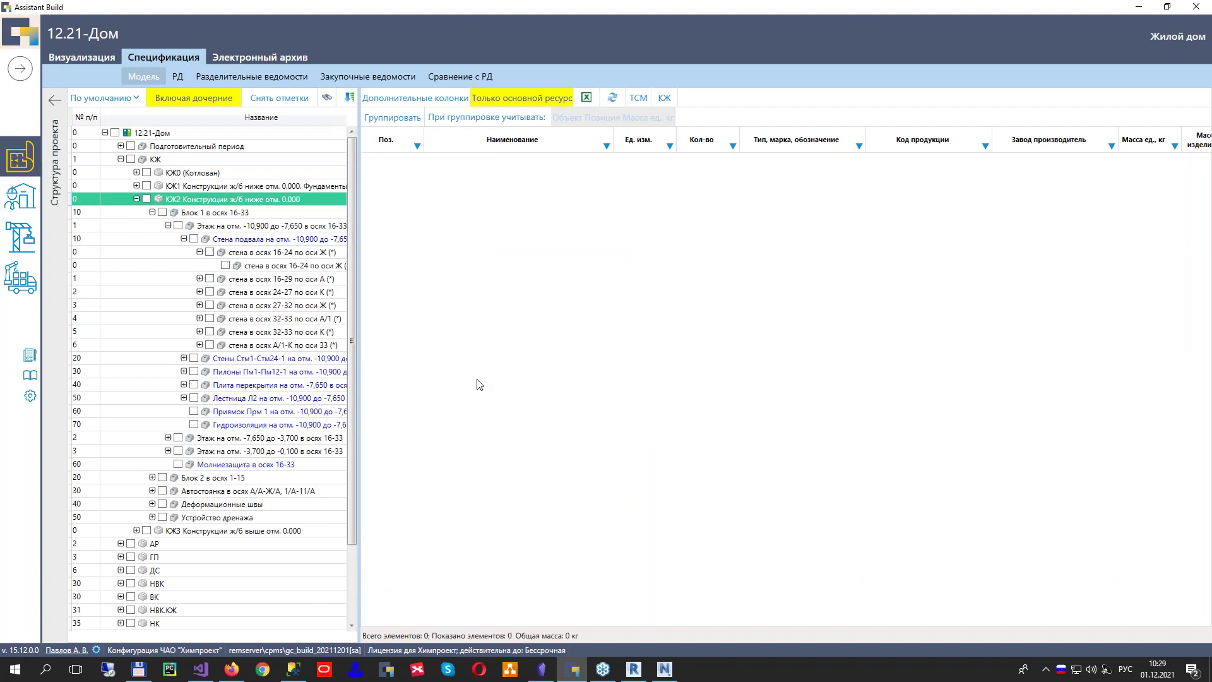
# Load the КЖ2 and КЖ3 structural models from the Assistant Build models visualization and view the building from an angle
pyautogui.click(81, 57)
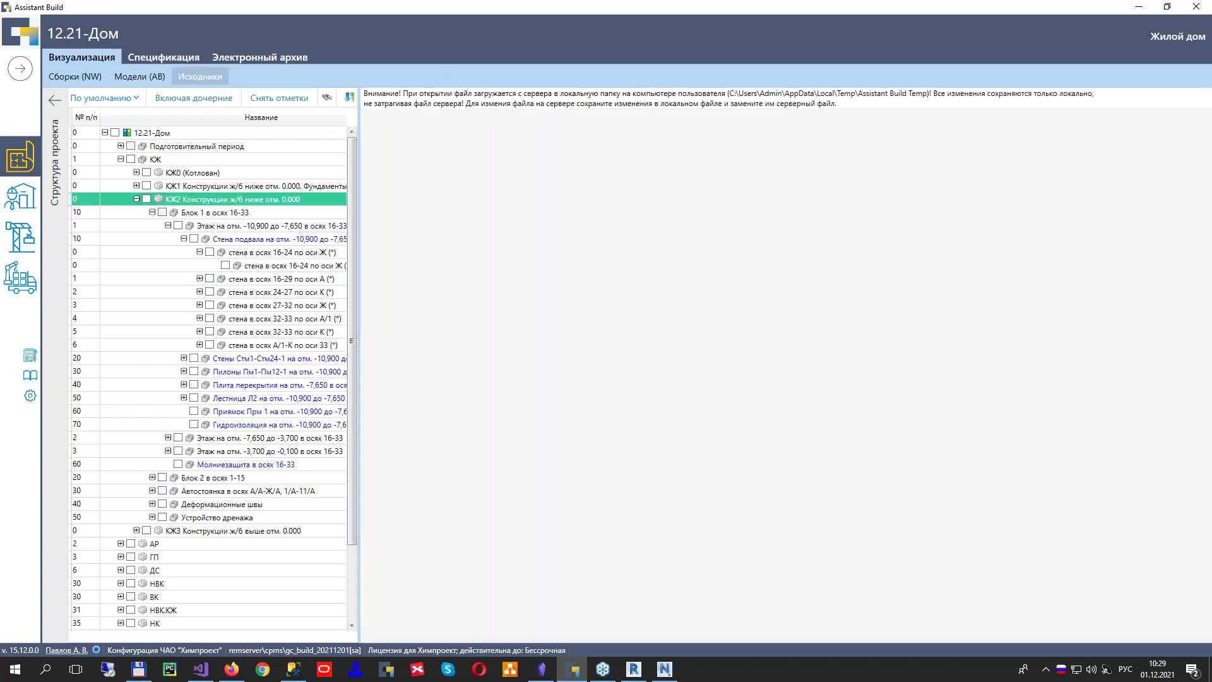
pyautogui.click(132, 81)
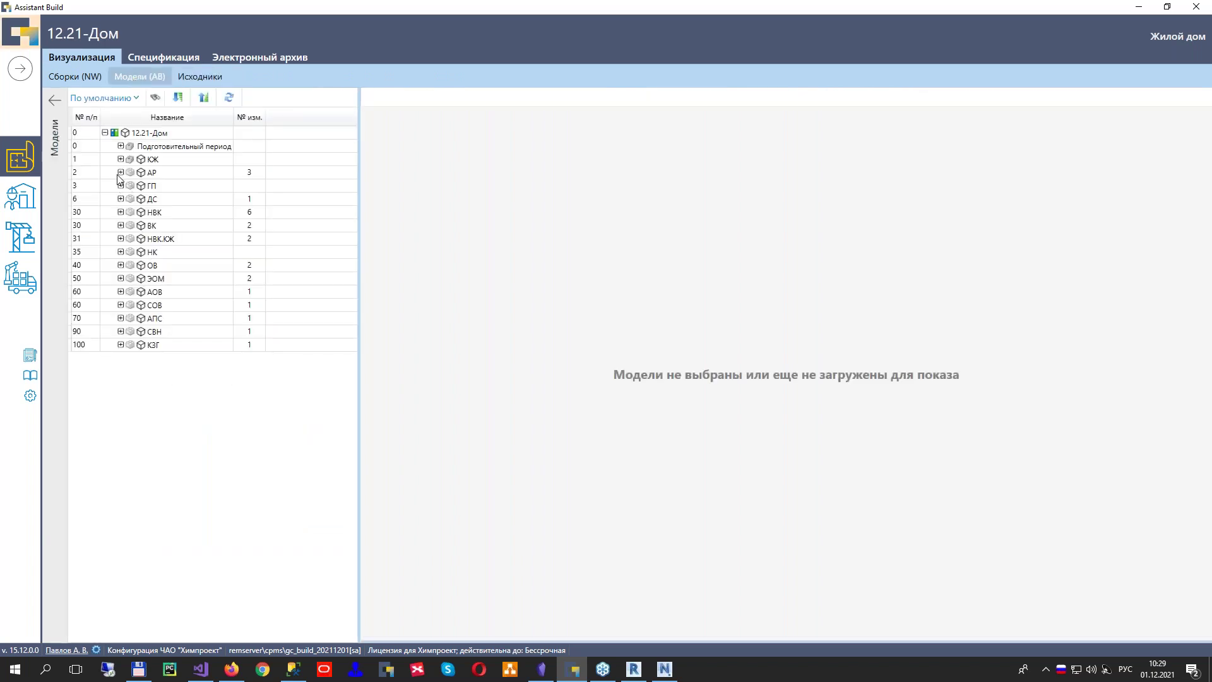
pyautogui.click(121, 159)
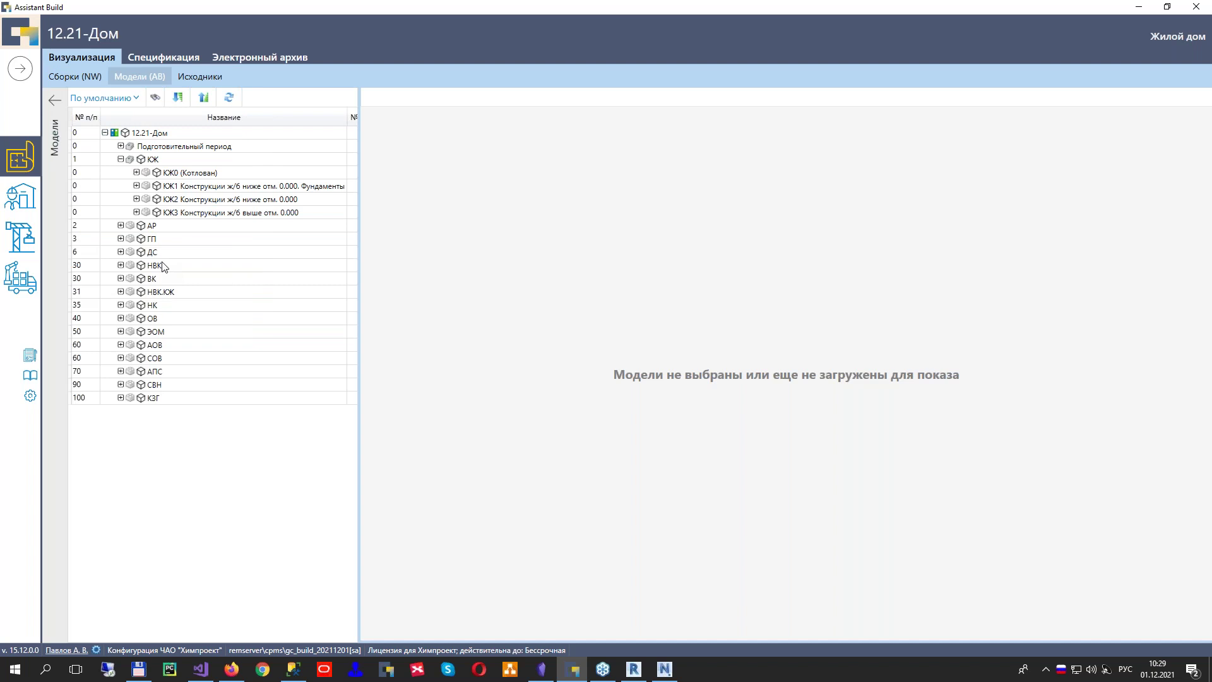
pyautogui.click(157, 199)
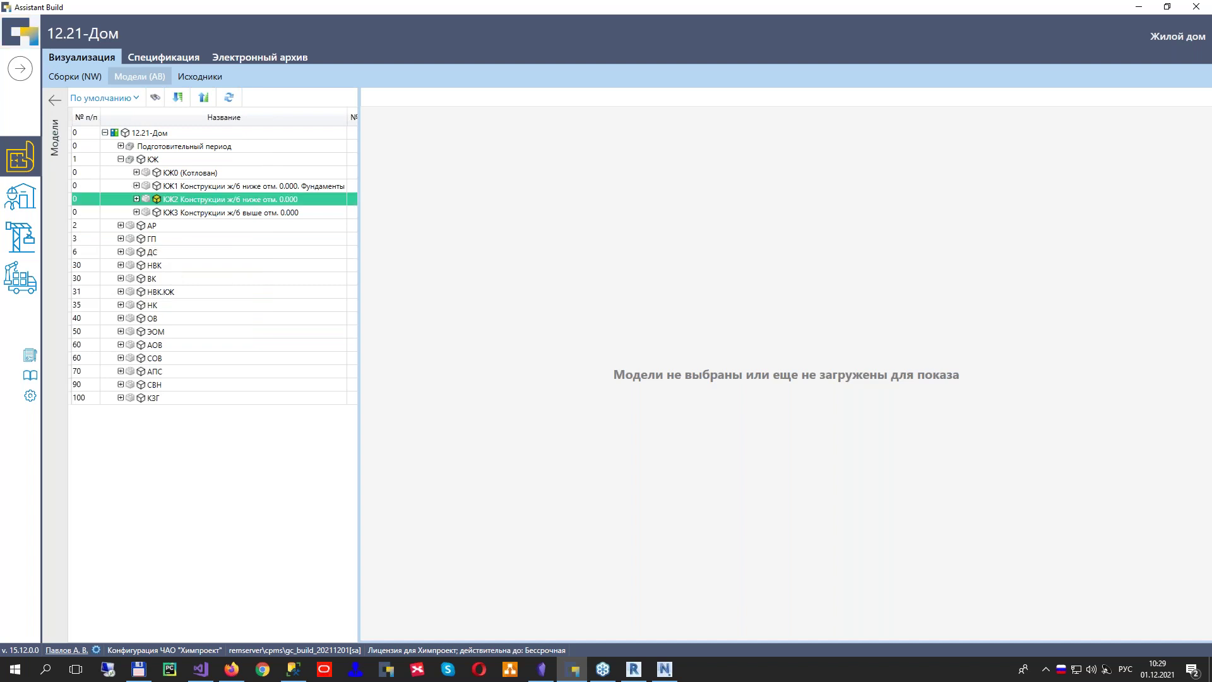
pyautogui.click(157, 212)
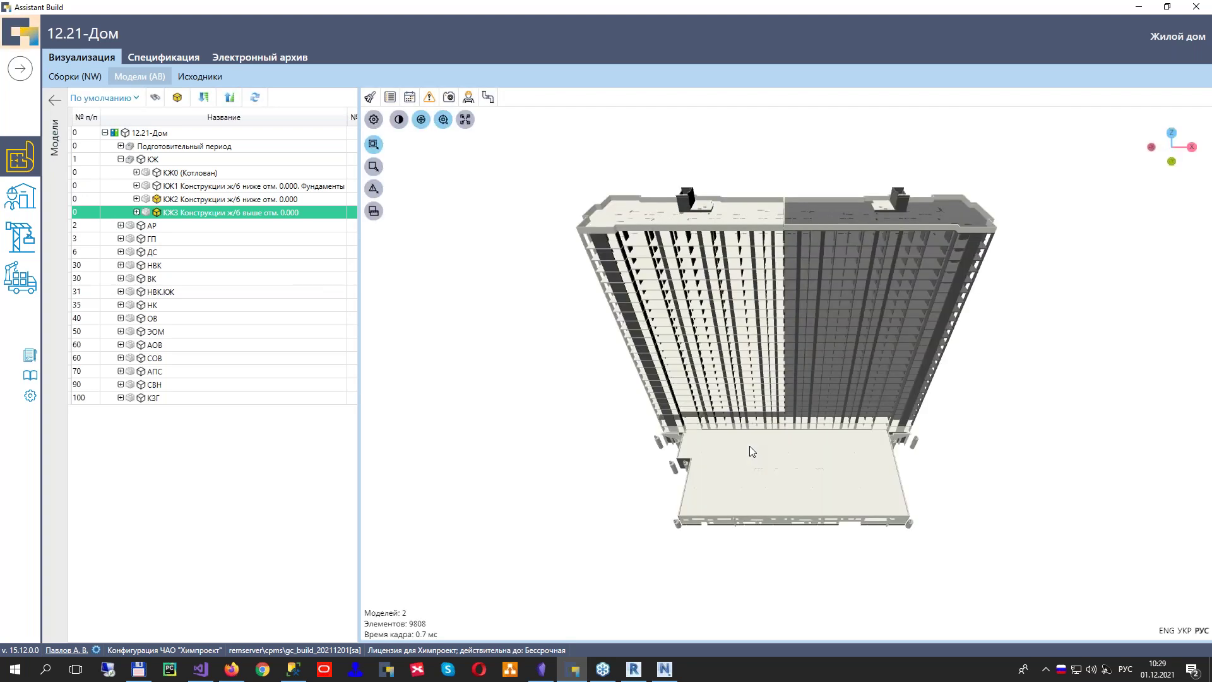
pyautogui.moveTo(813, 442); pyautogui.dragTo(695, 411)
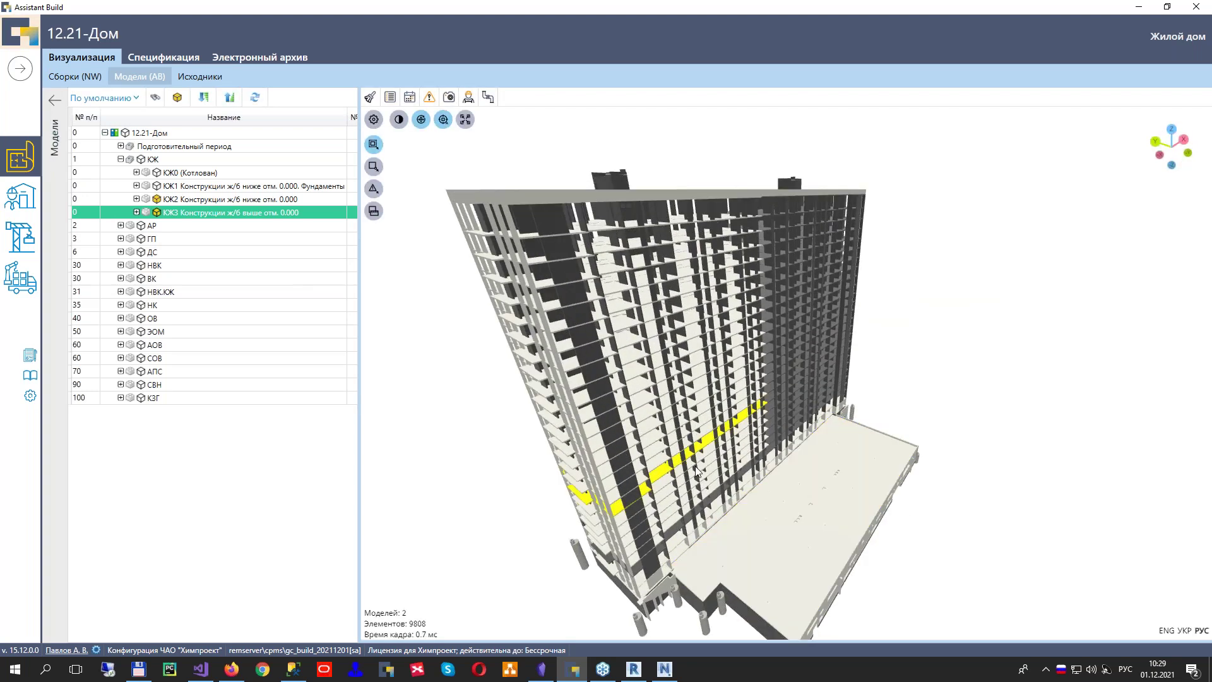
# Expand КЖ2 through Блок 1 в осях 16-33 down to the basement wall's concreting task and examine the opposite facade
pyautogui.click(137, 199)
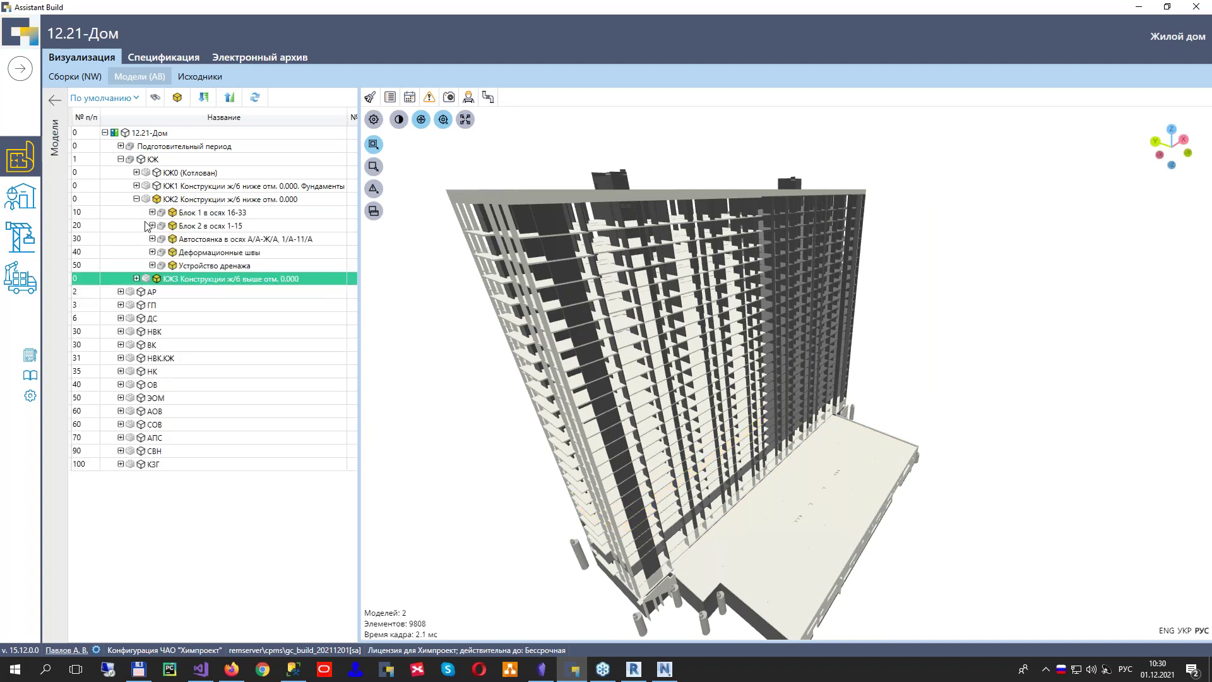
pyautogui.click(152, 212)
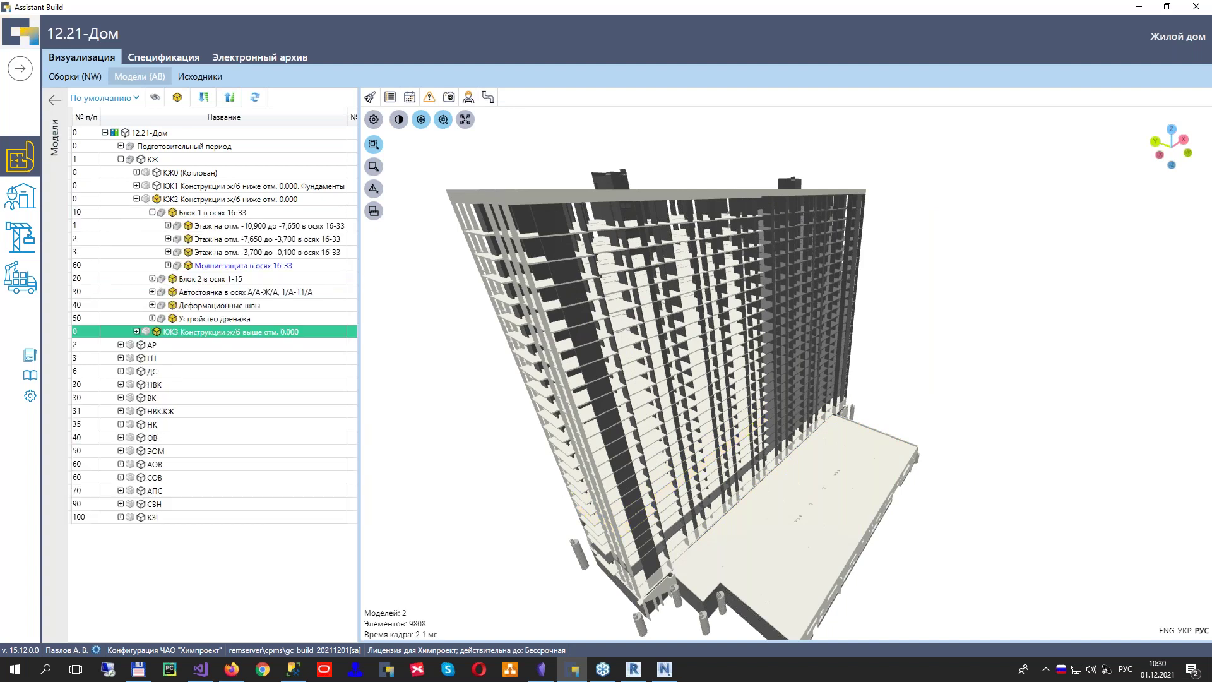
pyautogui.click(168, 225)
pyautogui.click(184, 239)
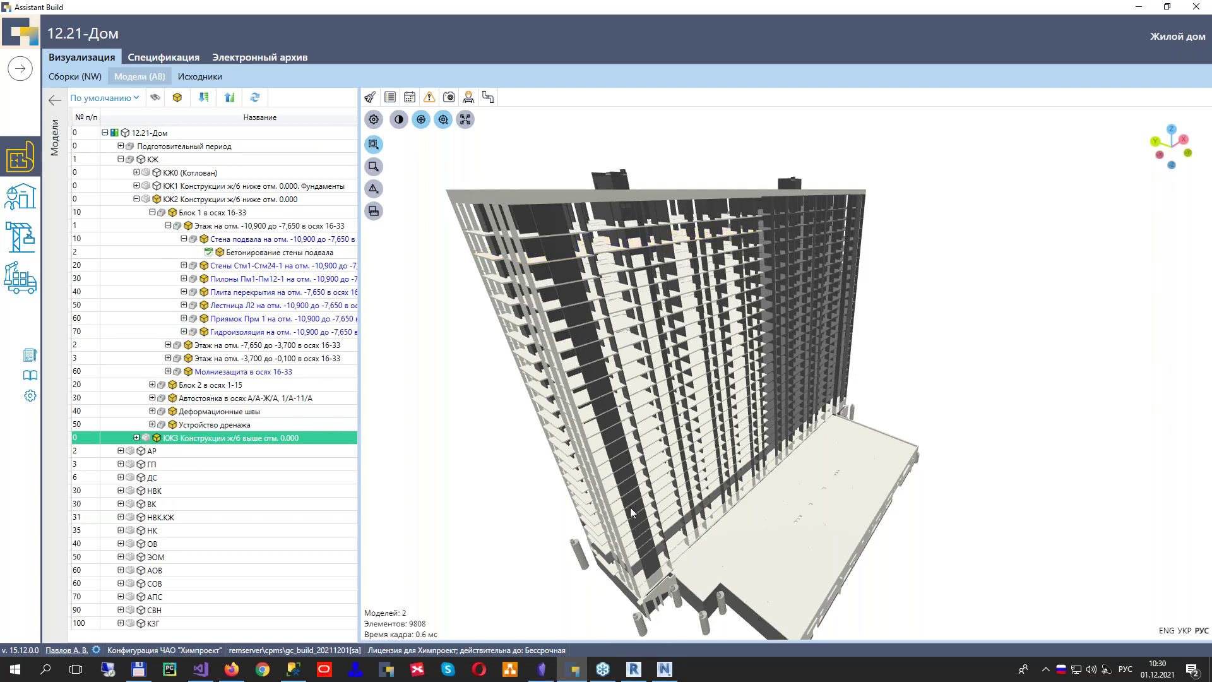
pyautogui.moveTo(620, 511); pyautogui.dragTo(797, 369)
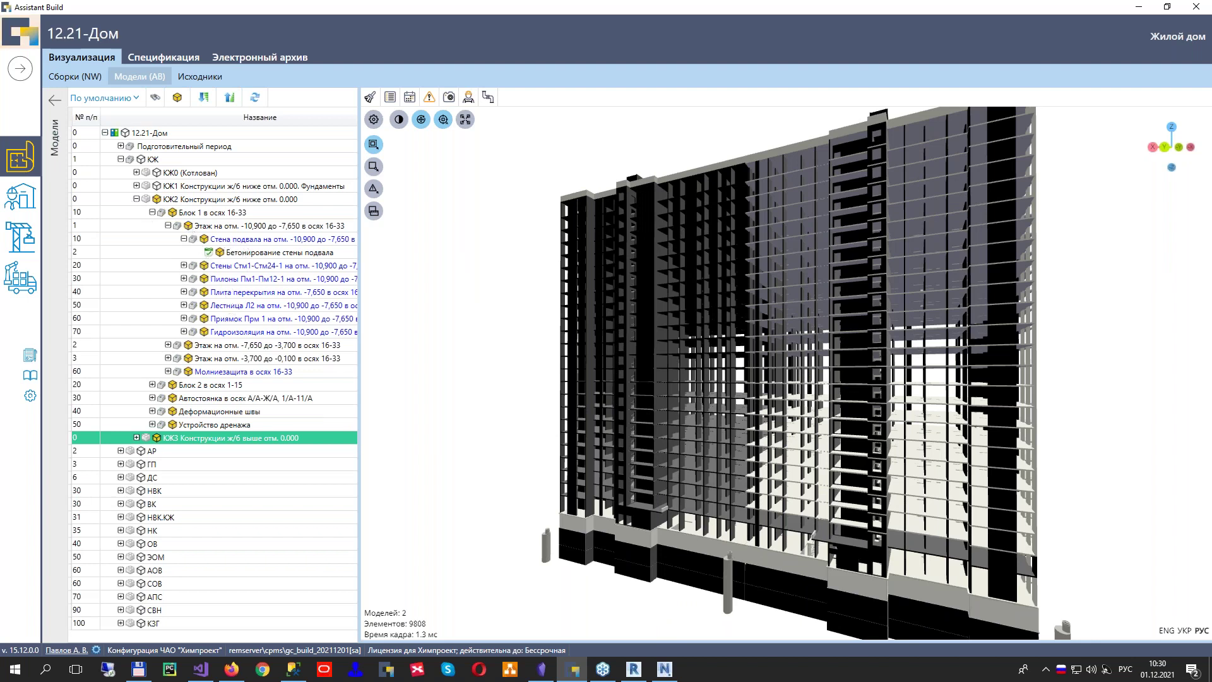
# Expand КЖ3 to the floors of Блок 1 оси 16-33 and hide floors 2 through 5 in the model
pyautogui.click(137, 437)
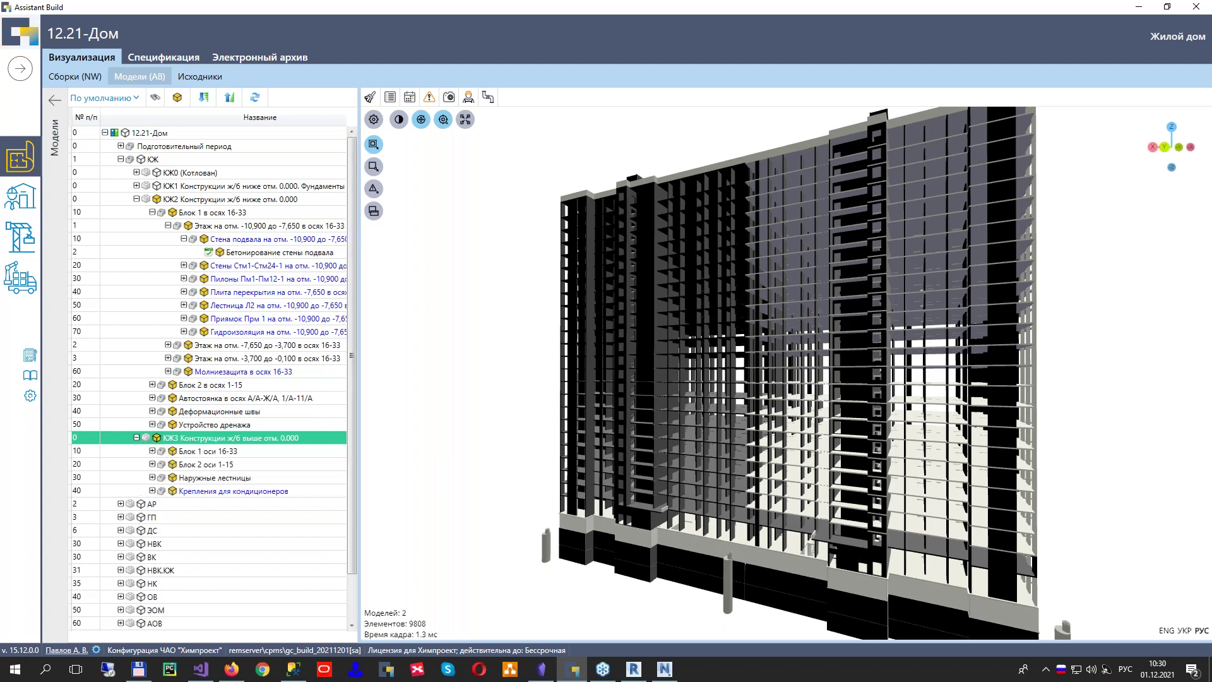
pyautogui.click(152, 451)
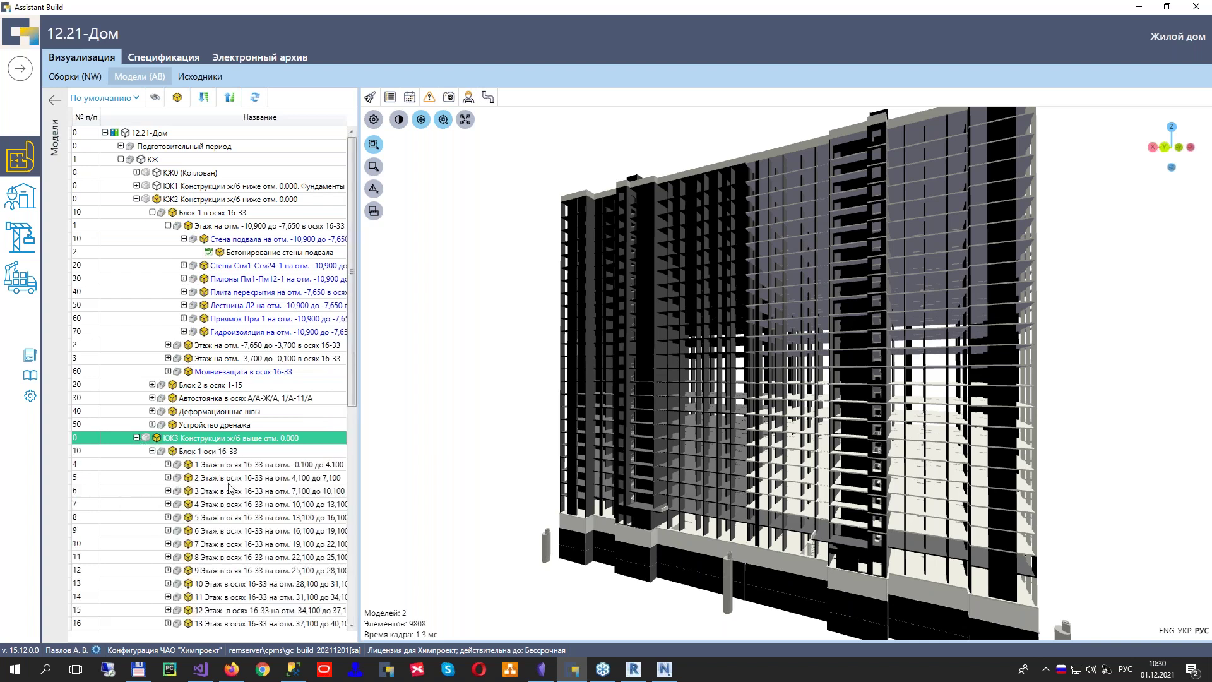
pyautogui.click(188, 477)
pyautogui.click(188, 491)
pyautogui.click(189, 504)
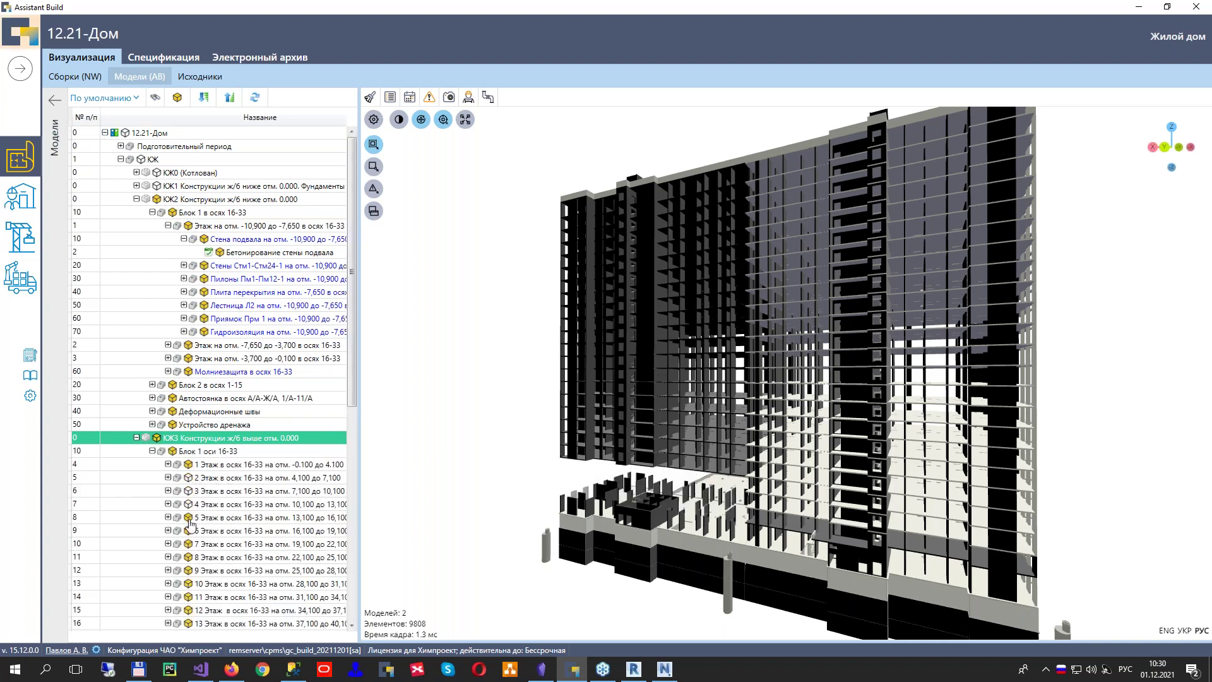
pyautogui.click(188, 517)
# Highlight floors 1 and 6 of Блок 1 in the model in turn, then the first-floor pylons
pyautogui.click(237, 465)
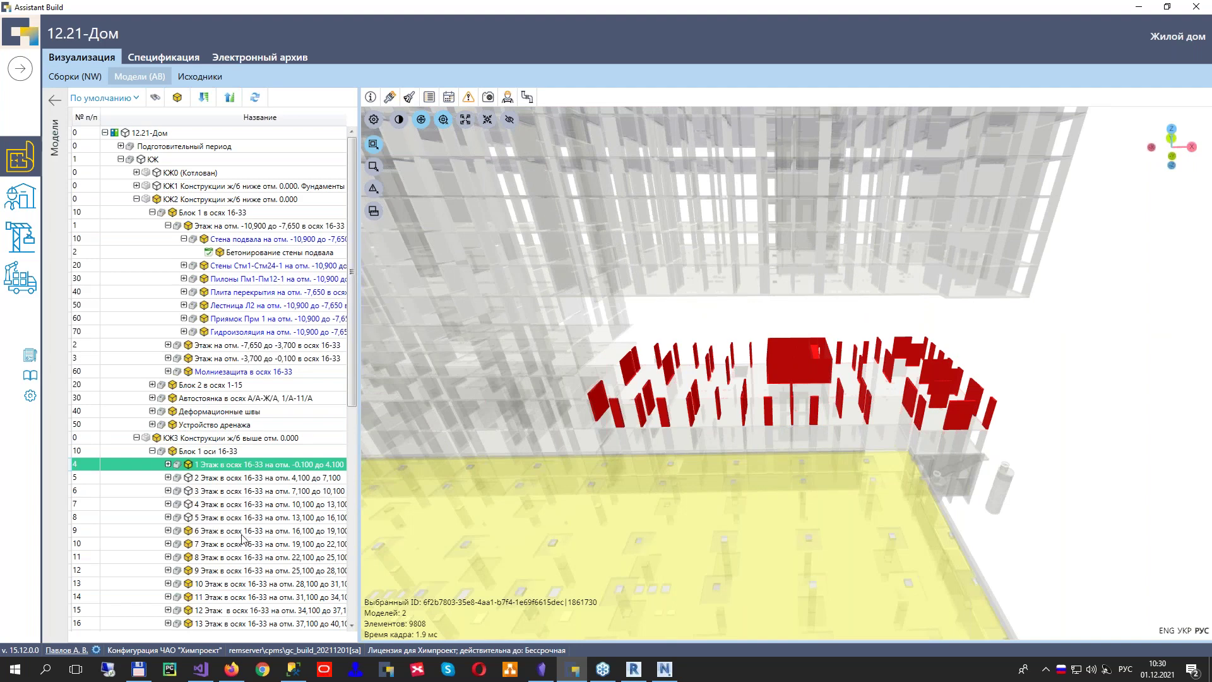
pyautogui.click(241, 534)
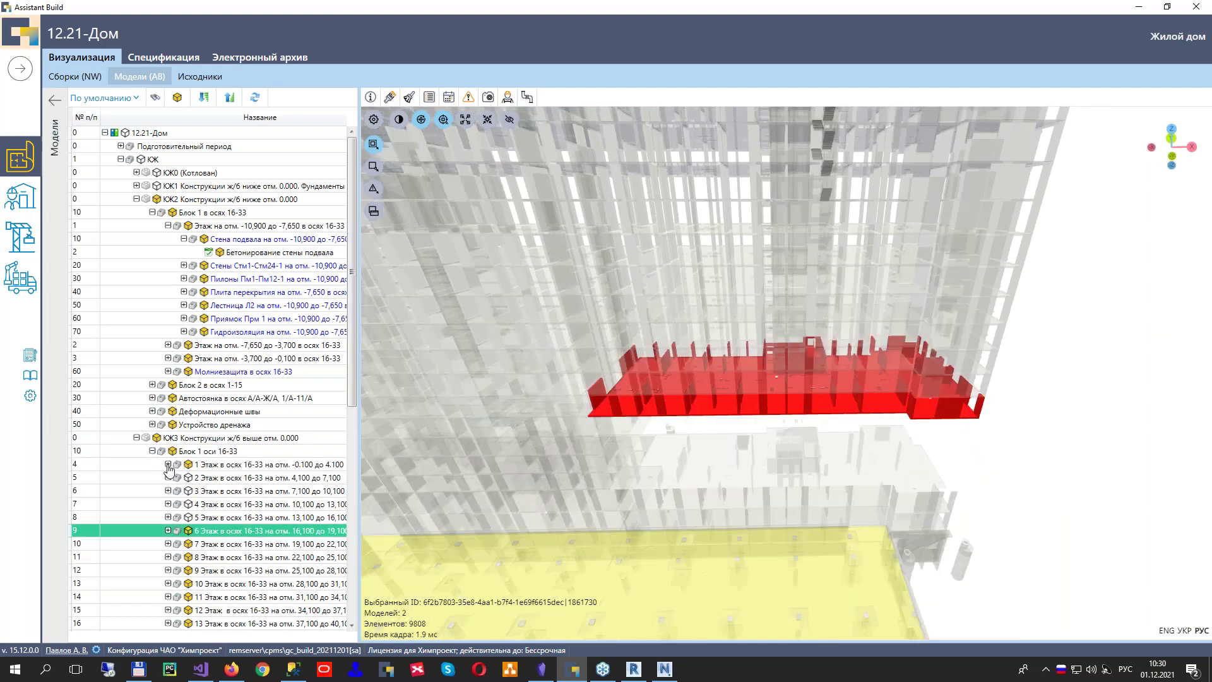
pyautogui.click(168, 465)
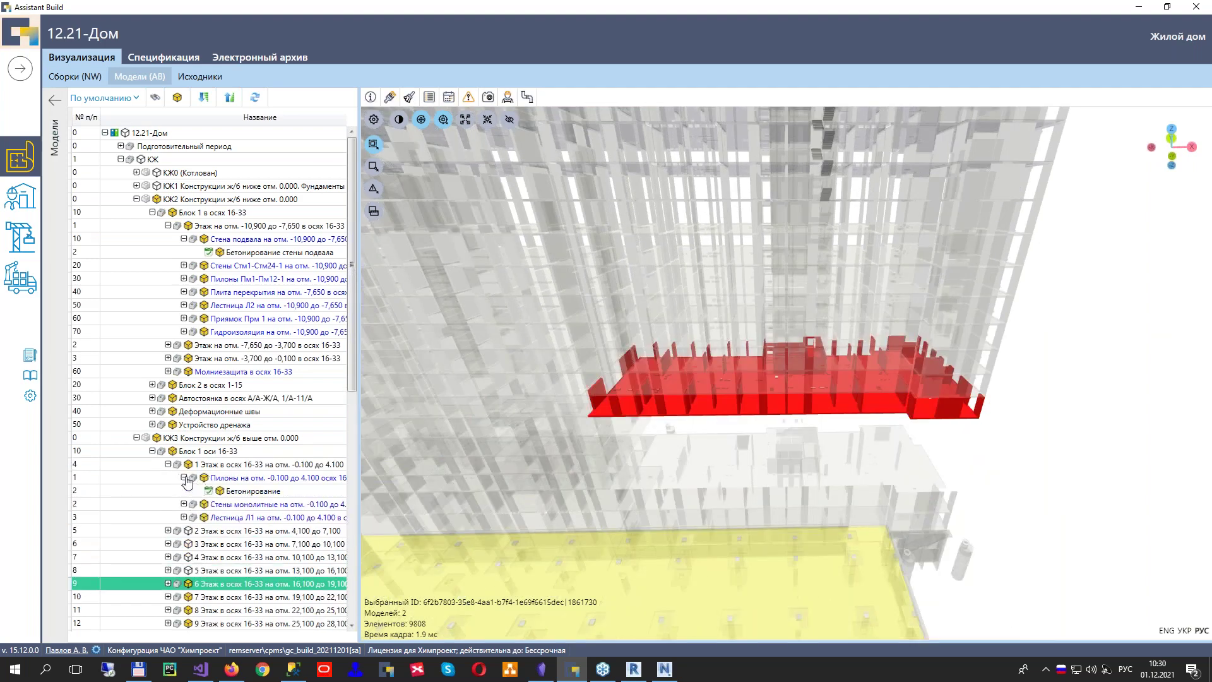
pyautogui.click(236, 478)
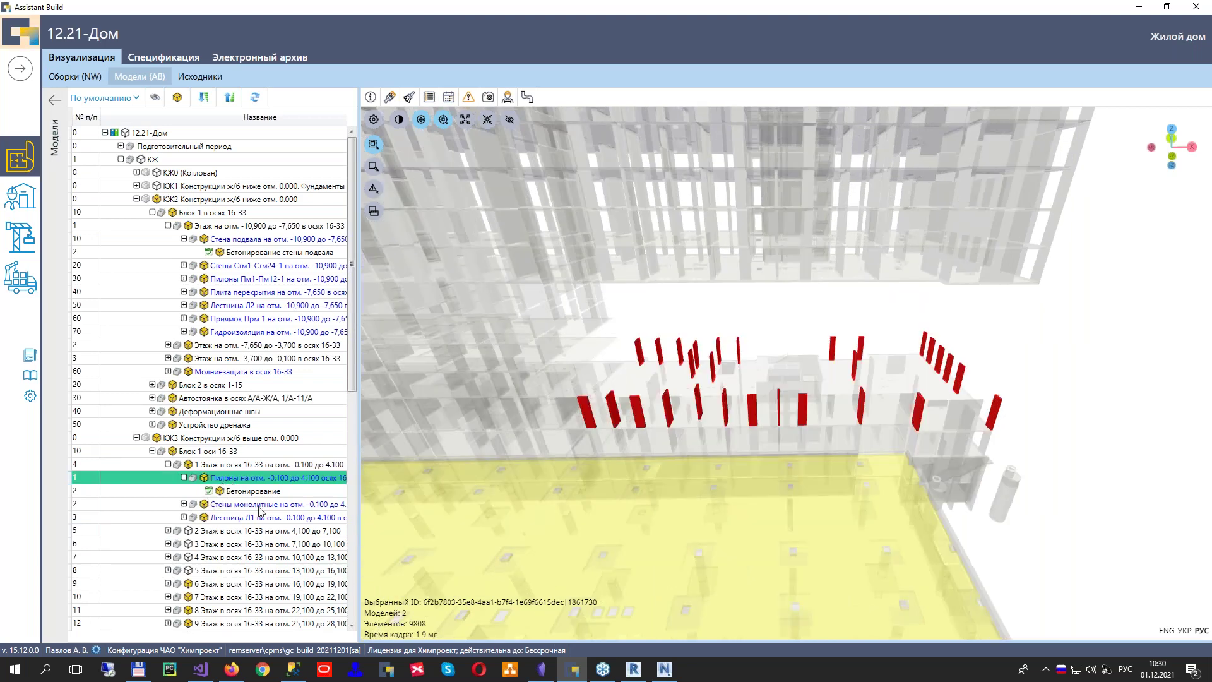
# Highlight the basement pylons, Лестница Л2 and Приямок Прм 1, show the pit's concreting task and examine its location in the building
pyautogui.click(255, 279)
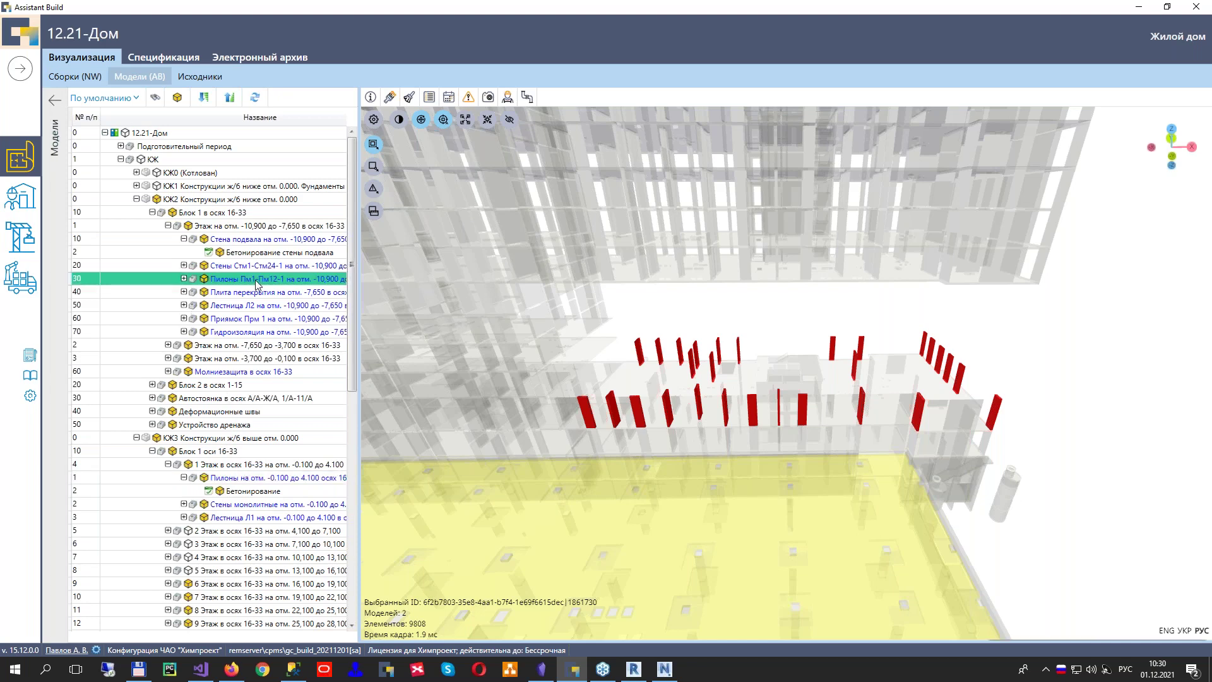
pyautogui.click(251, 305)
pyautogui.click(245, 318)
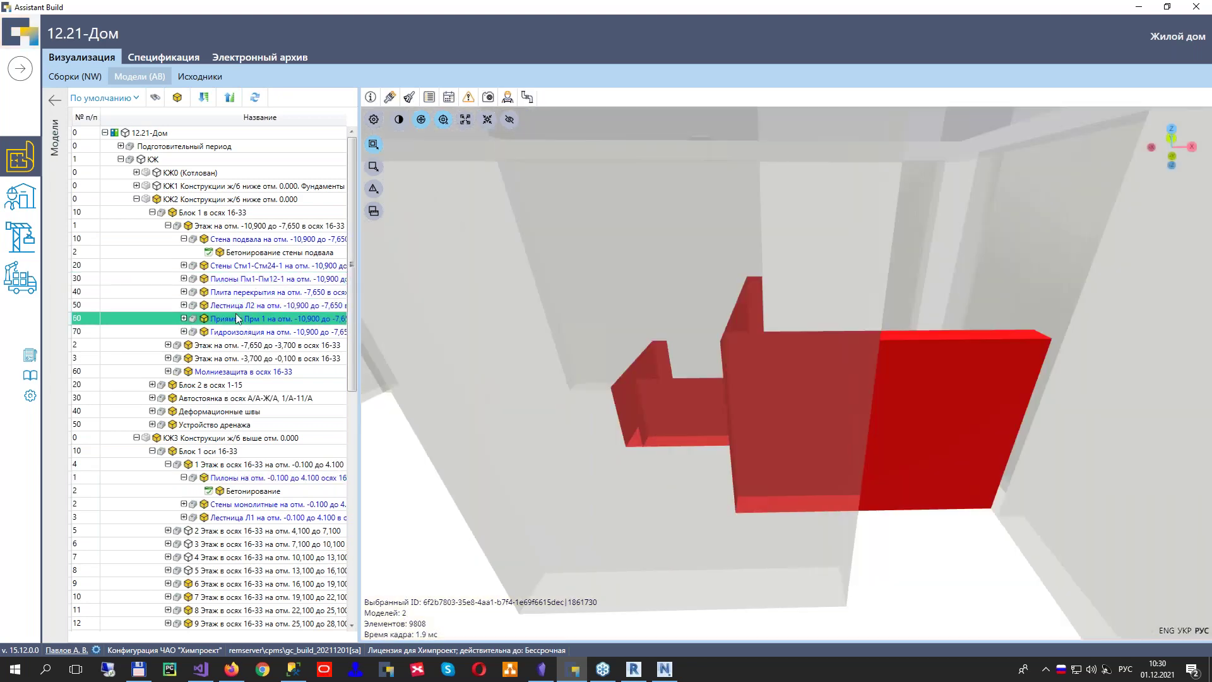
pyautogui.click(185, 318)
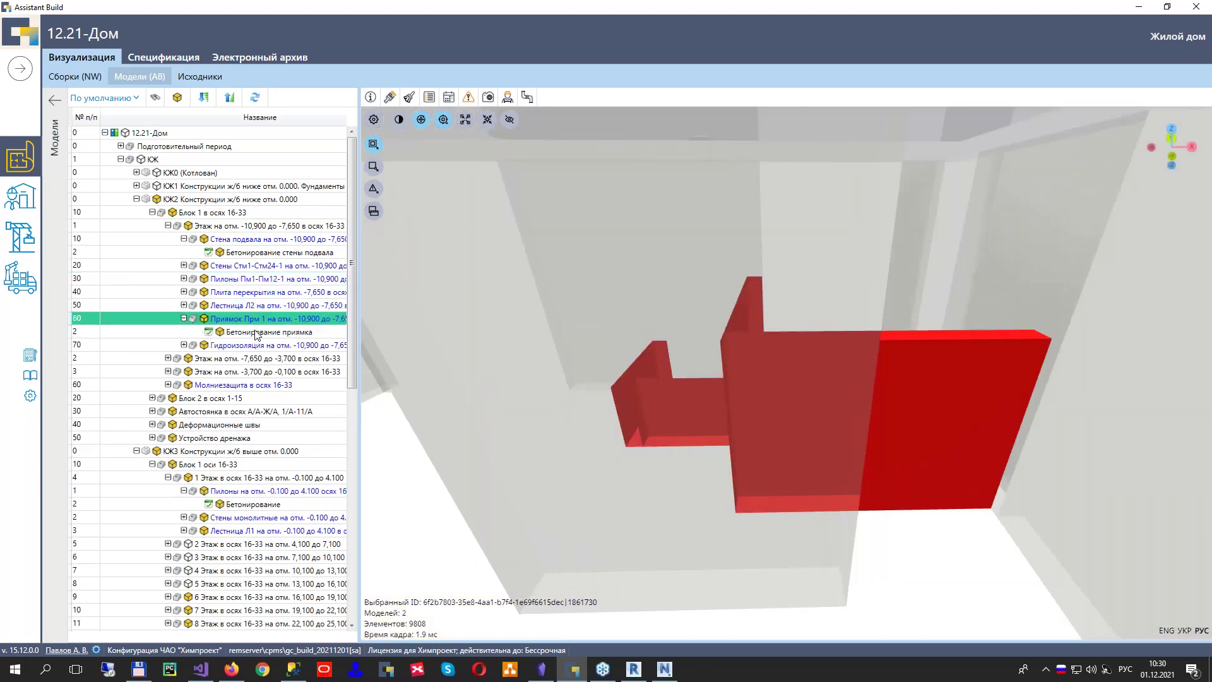
pyautogui.click(812, 384)
pyautogui.scroll(-2, 813, 385)
pyautogui.scroll(-6, 775, 382)
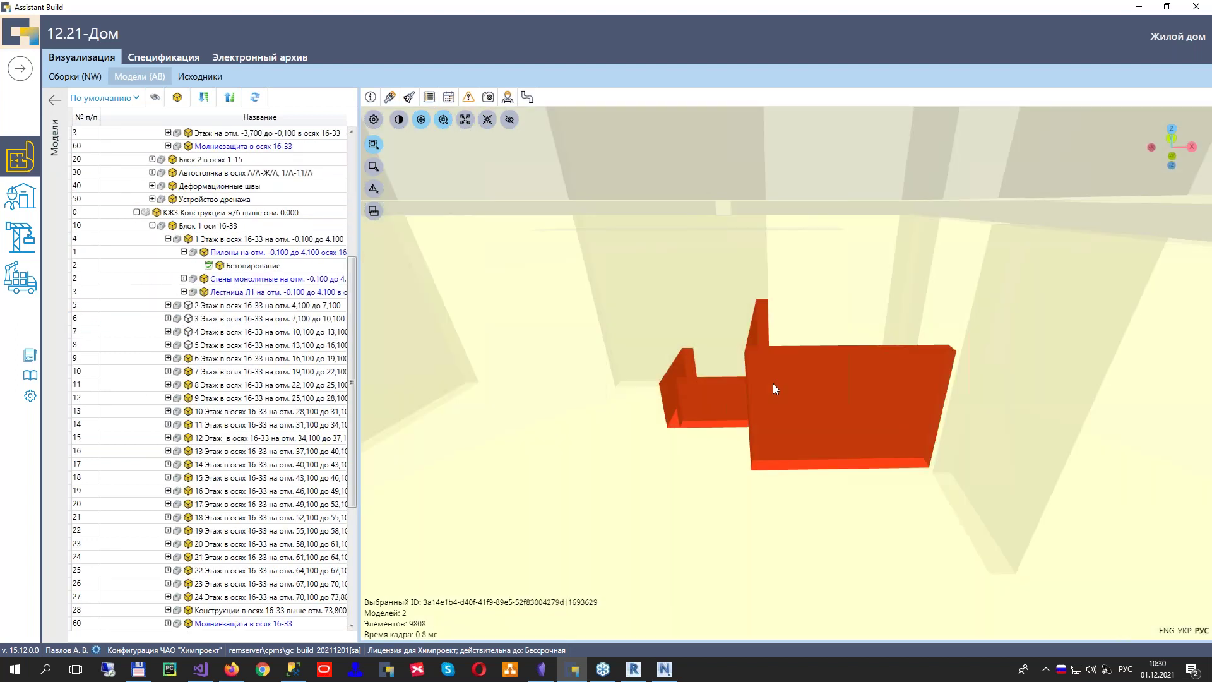
pyautogui.scroll(-6, 778, 393)
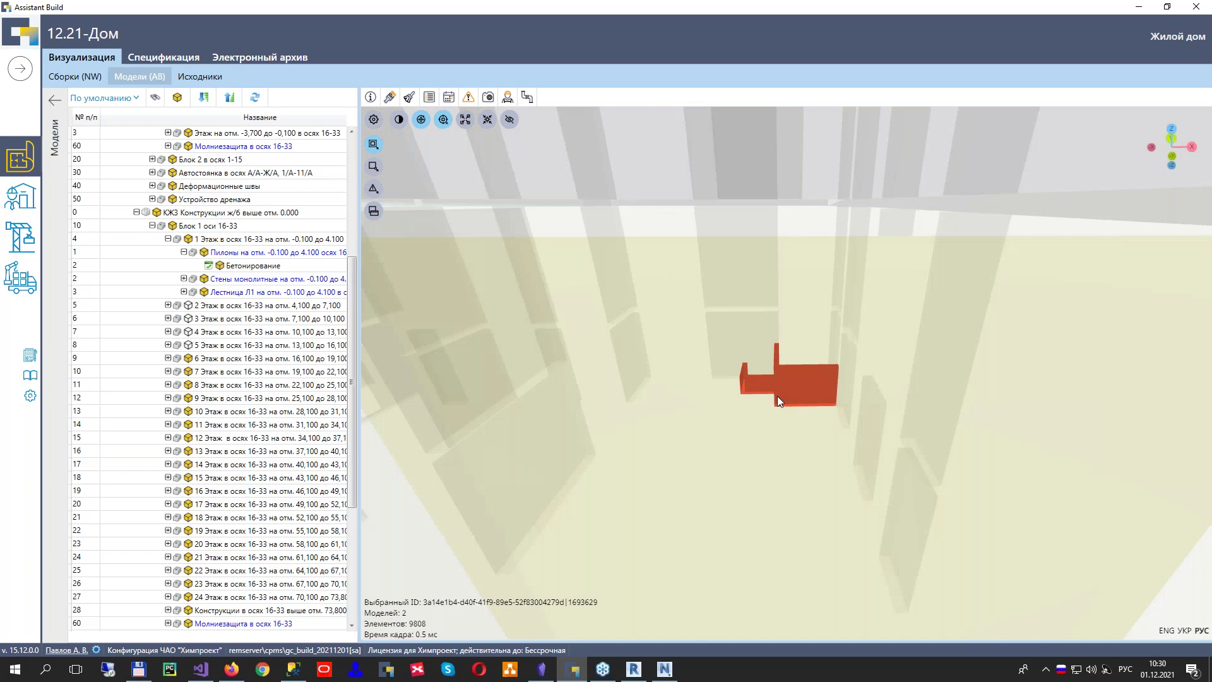
pyautogui.scroll(-8, 779, 432)
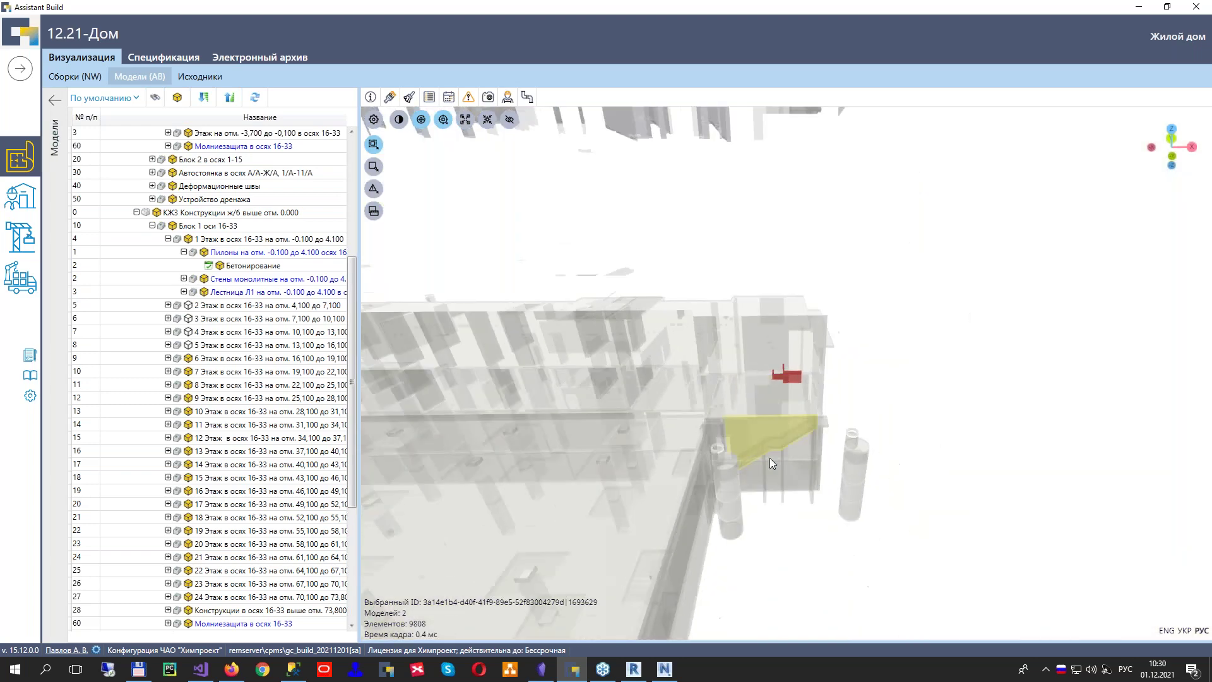
pyautogui.scroll(-4, 566, 296)
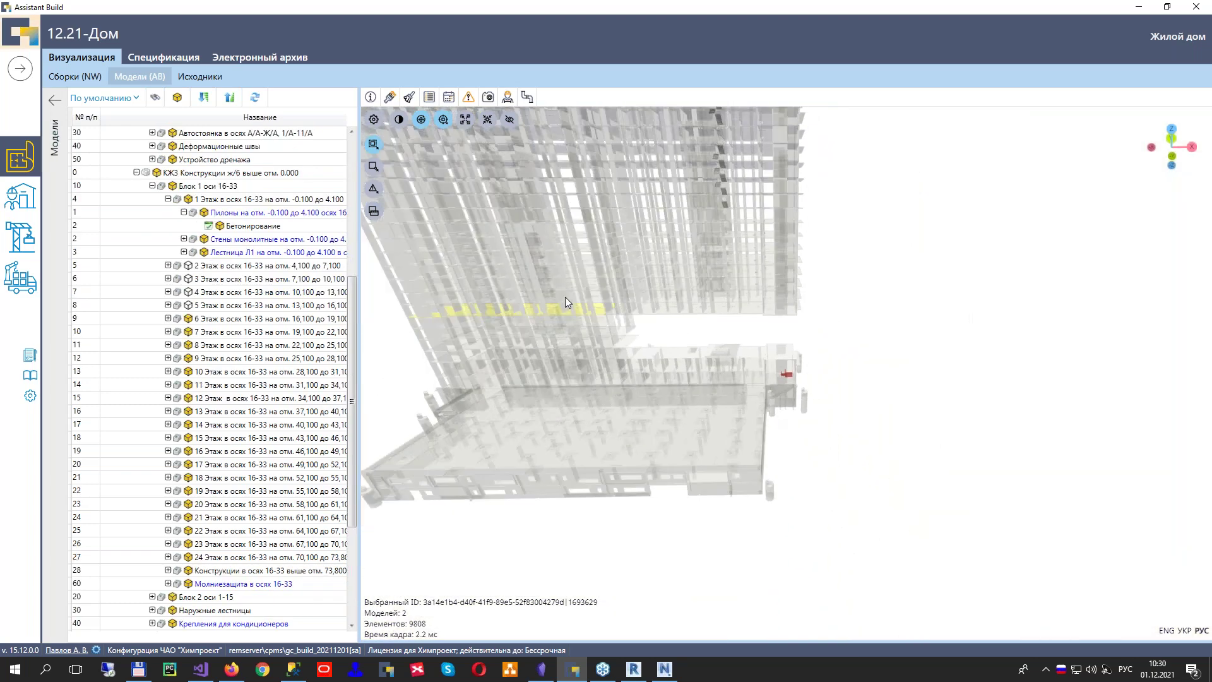
# Show the specification of the loaded models and locate several 1ЛМ 30.12.15-4 stair flights in the model from their rows
pyautogui.click(429, 97)
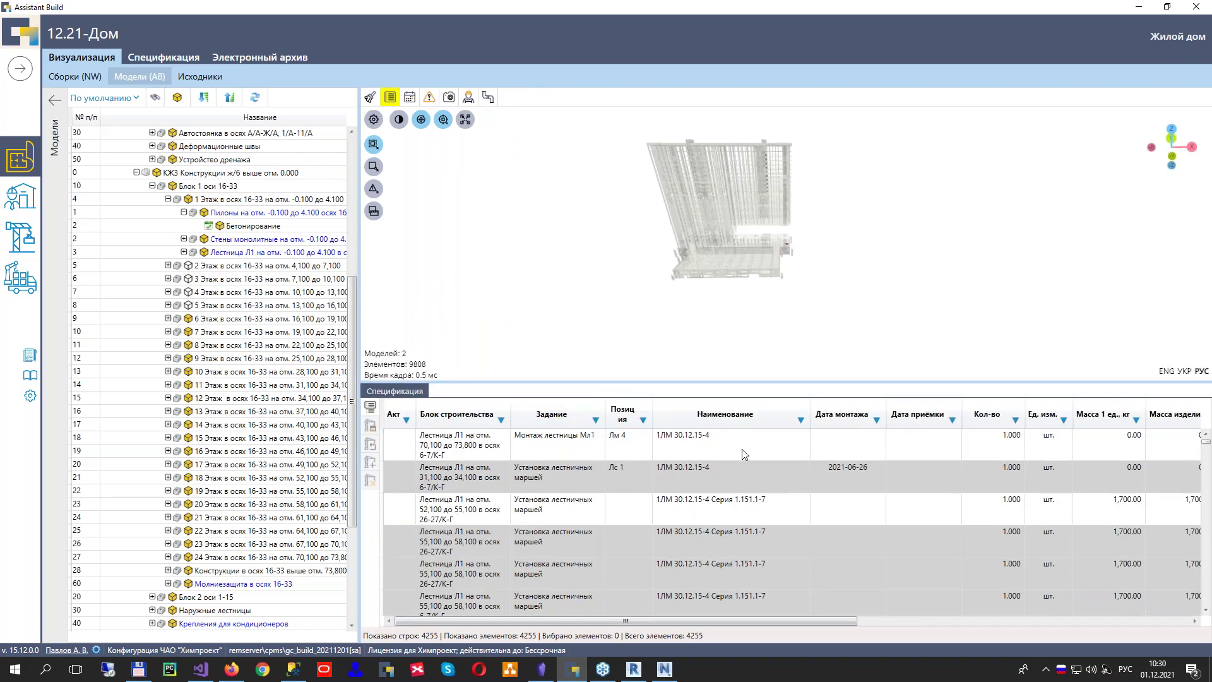
pyautogui.click(741, 453)
pyautogui.click(737, 505)
pyautogui.scroll(-3, 723, 521)
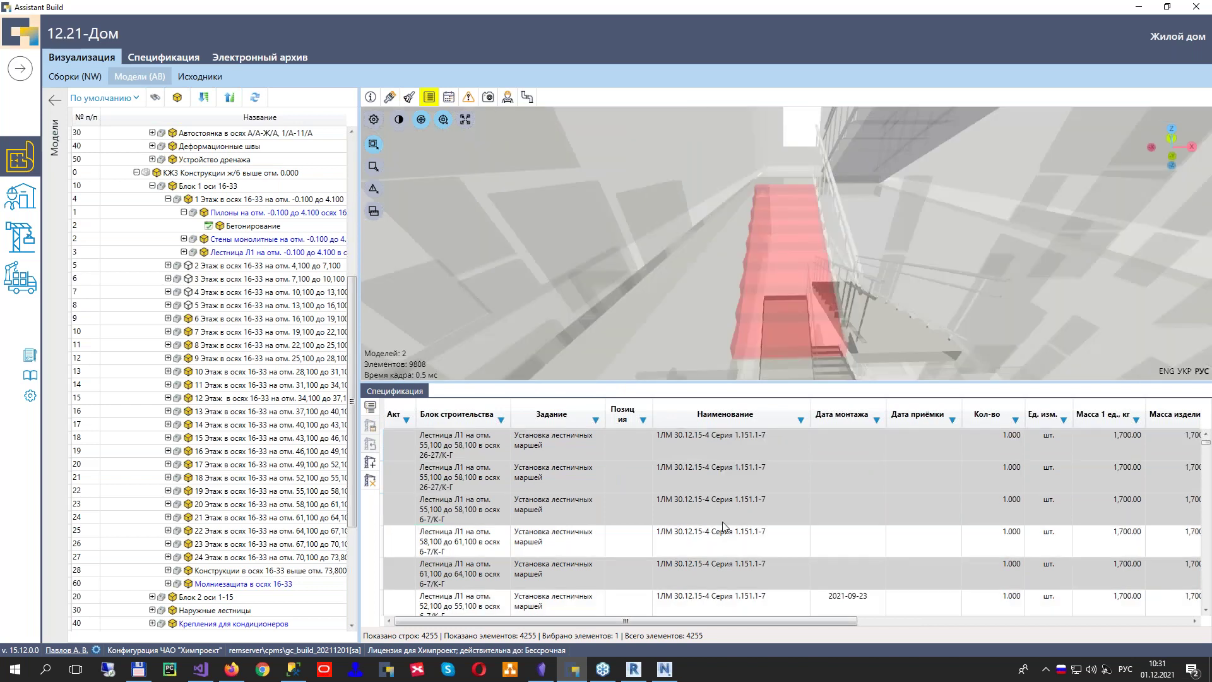
pyautogui.click(722, 522)
pyautogui.click(722, 523)
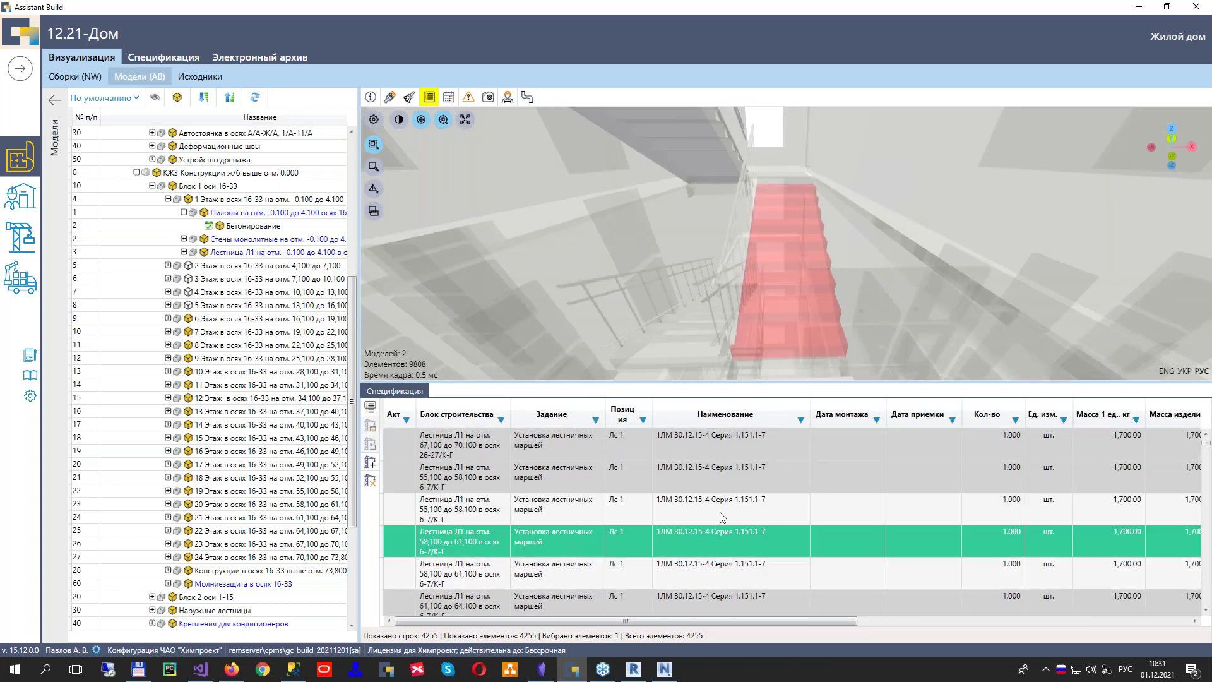
# View the specification details and installation history of a stair flight picked in the model, then close them and clear the model highlighting
pyautogui.doubleClick(612, 233)
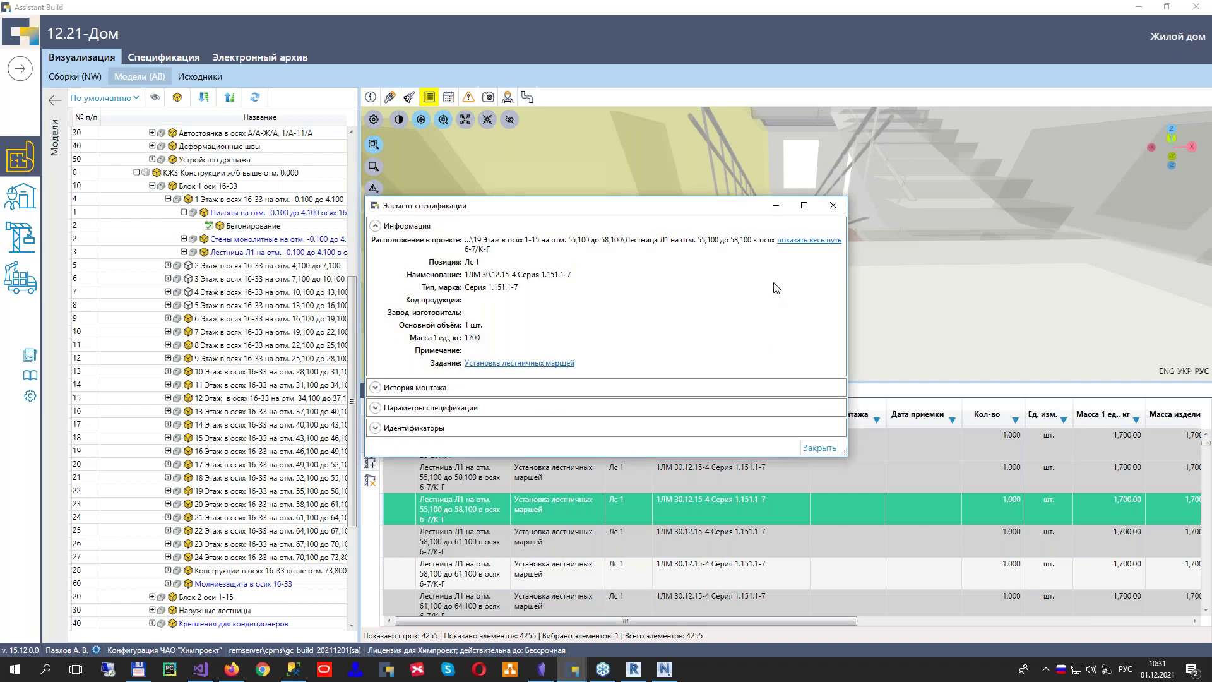
pyautogui.click(375, 387)
pyautogui.click(834, 205)
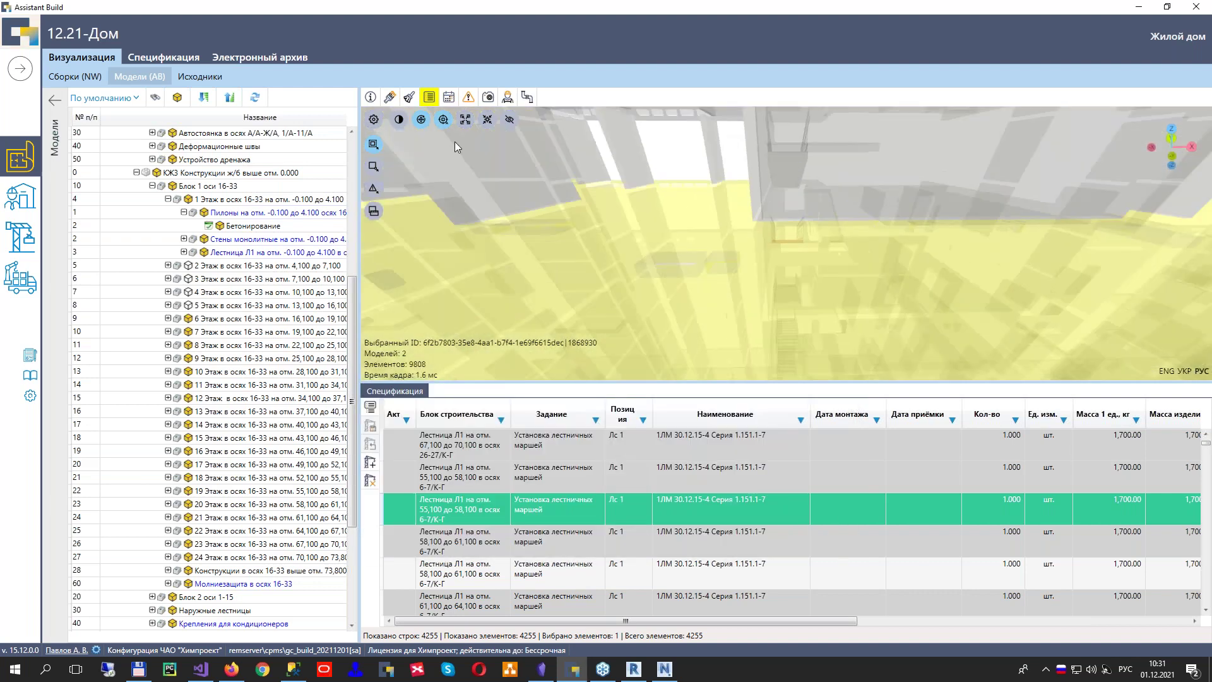
pyautogui.click(408, 99)
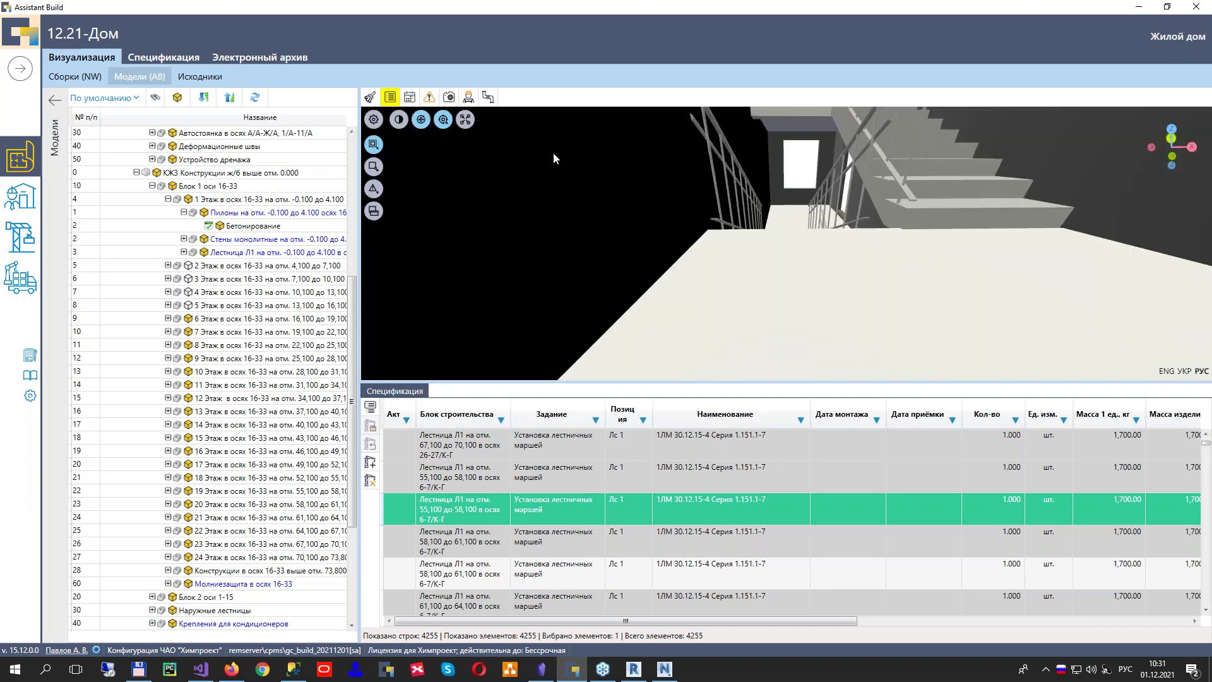
# Locate the stair flight at 55,100 to 58,100 in the model, examine its installation date assignment and close it without applying
pyautogui.click(465, 119)
pyautogui.moveTo(739, 296); pyautogui.dragTo(789, 291)
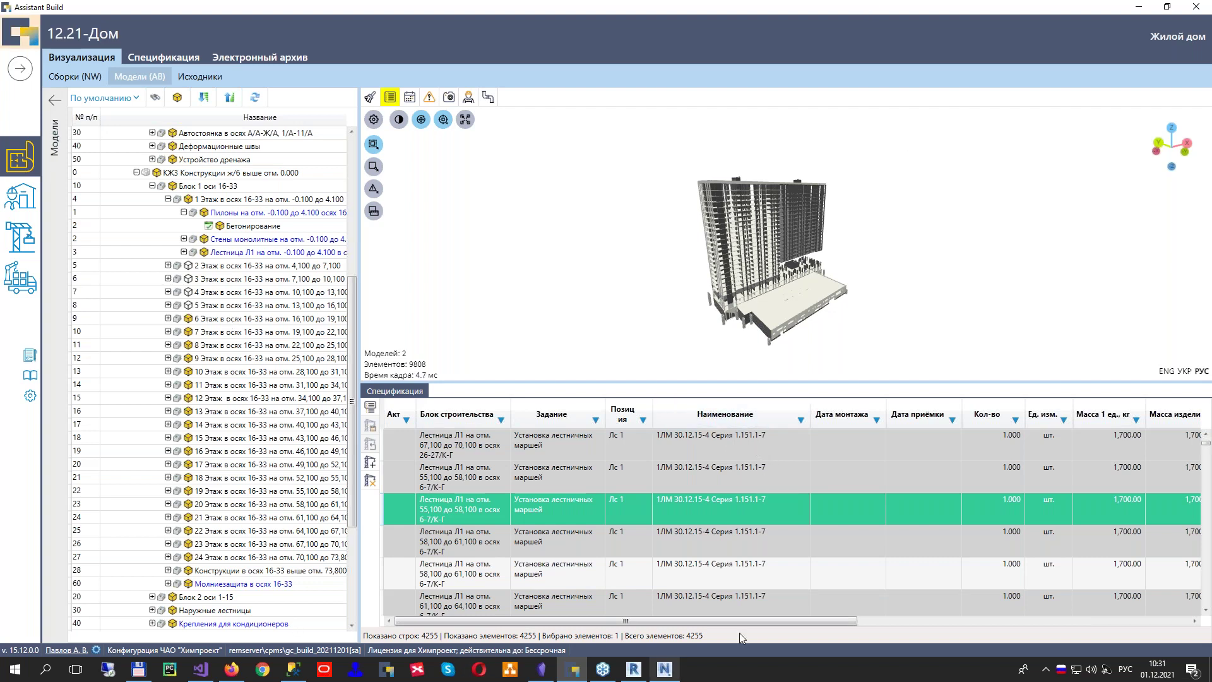
pyautogui.moveTo(756, 446); pyautogui.dragTo(741, 566)
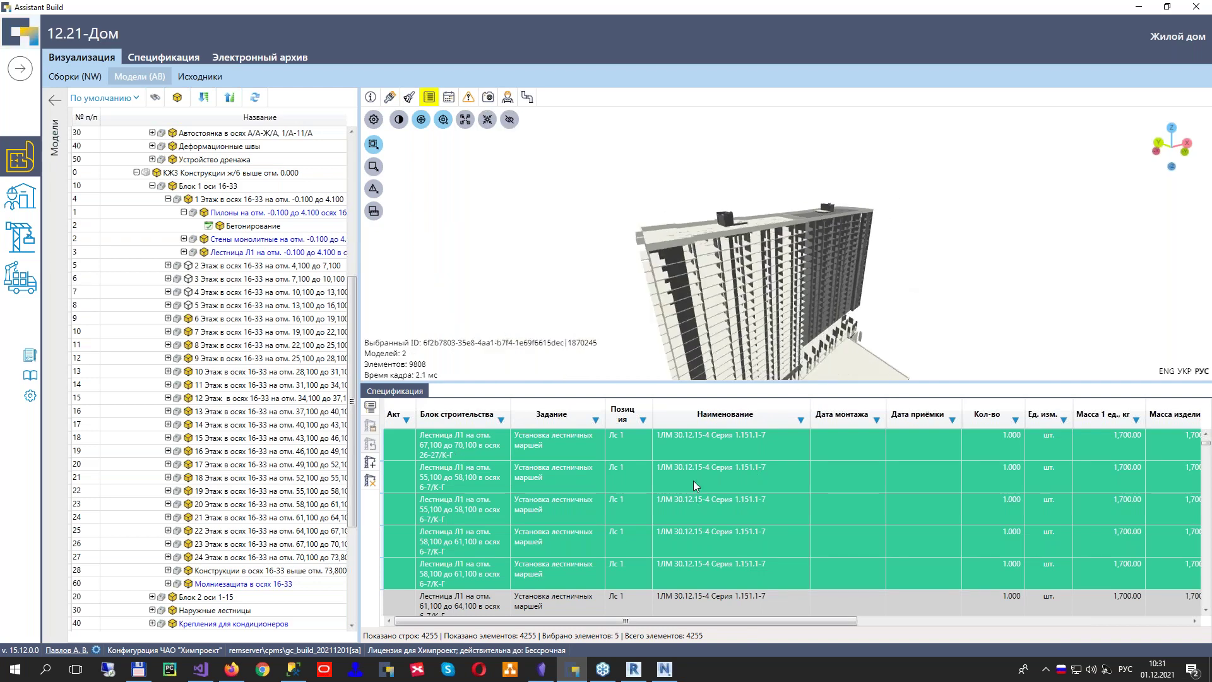
pyautogui.click(694, 478)
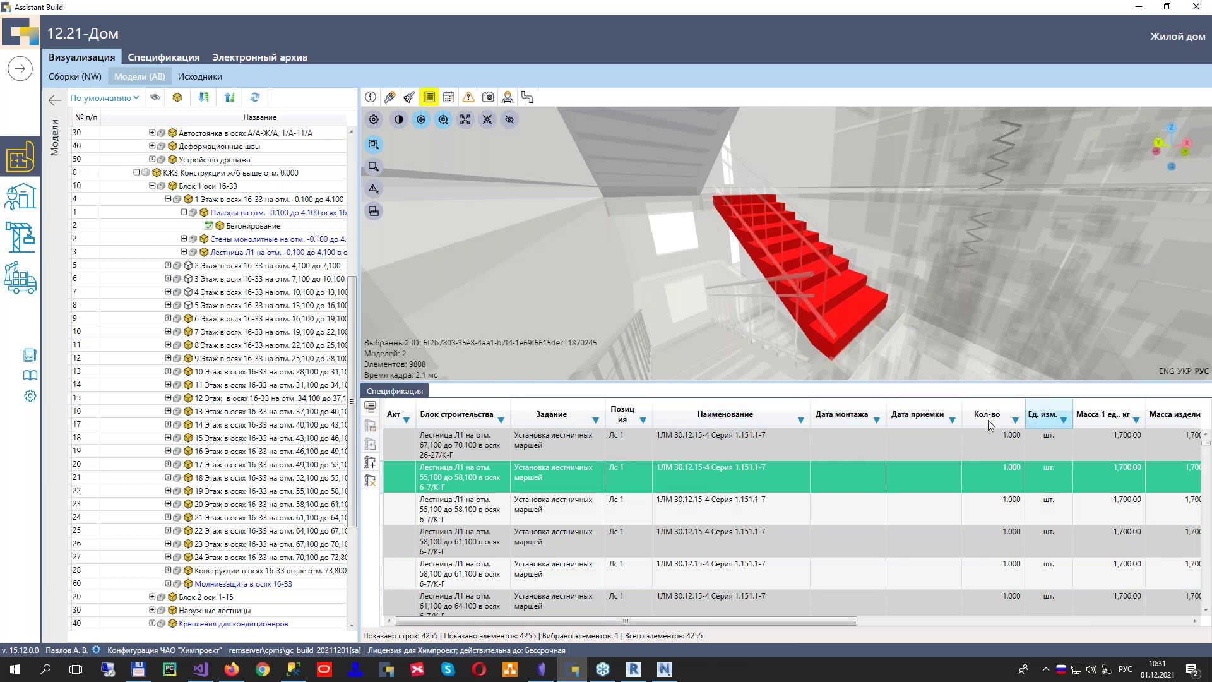
pyautogui.click(371, 462)
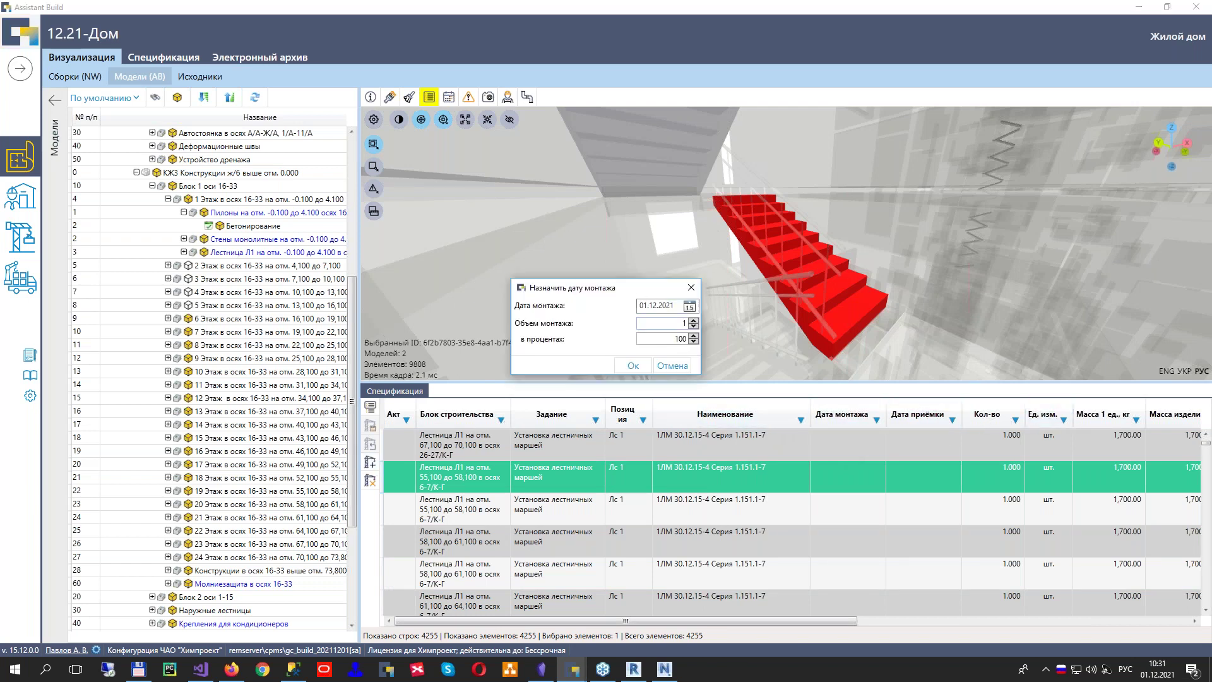
pyautogui.click(673, 368)
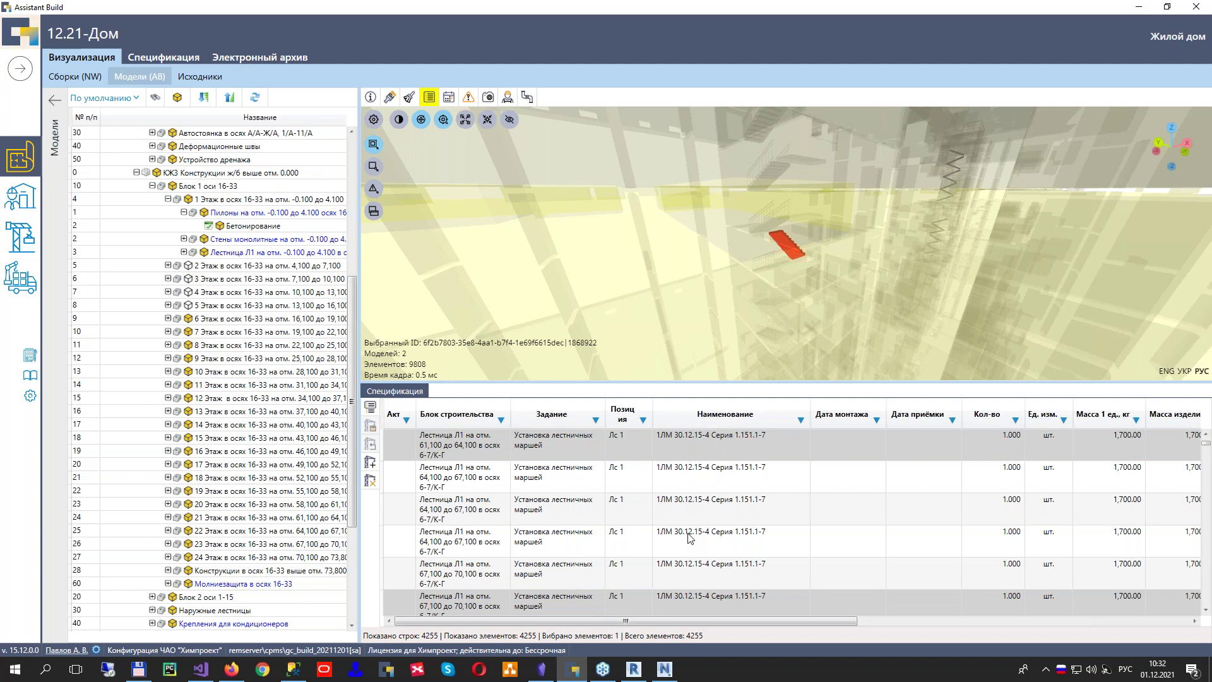
# Switch to Navisworks, show its Assistant.Build tools and return to Assistant Build
pyautogui.click(664, 670)
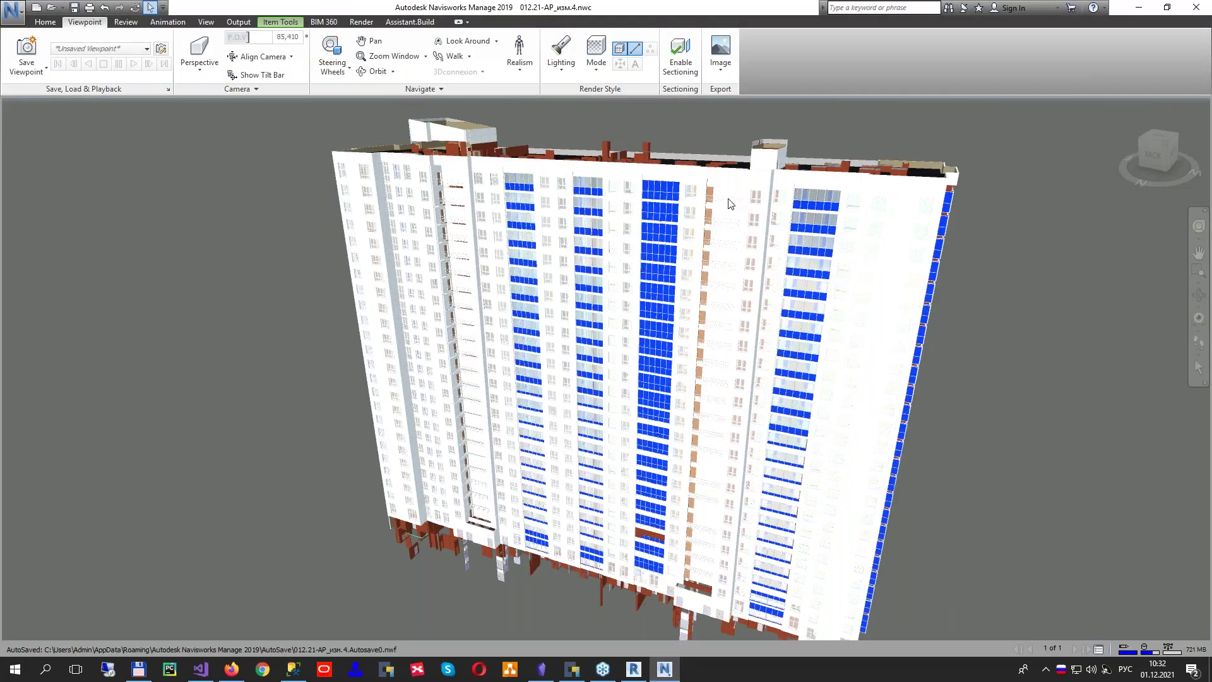
pyautogui.click(409, 24)
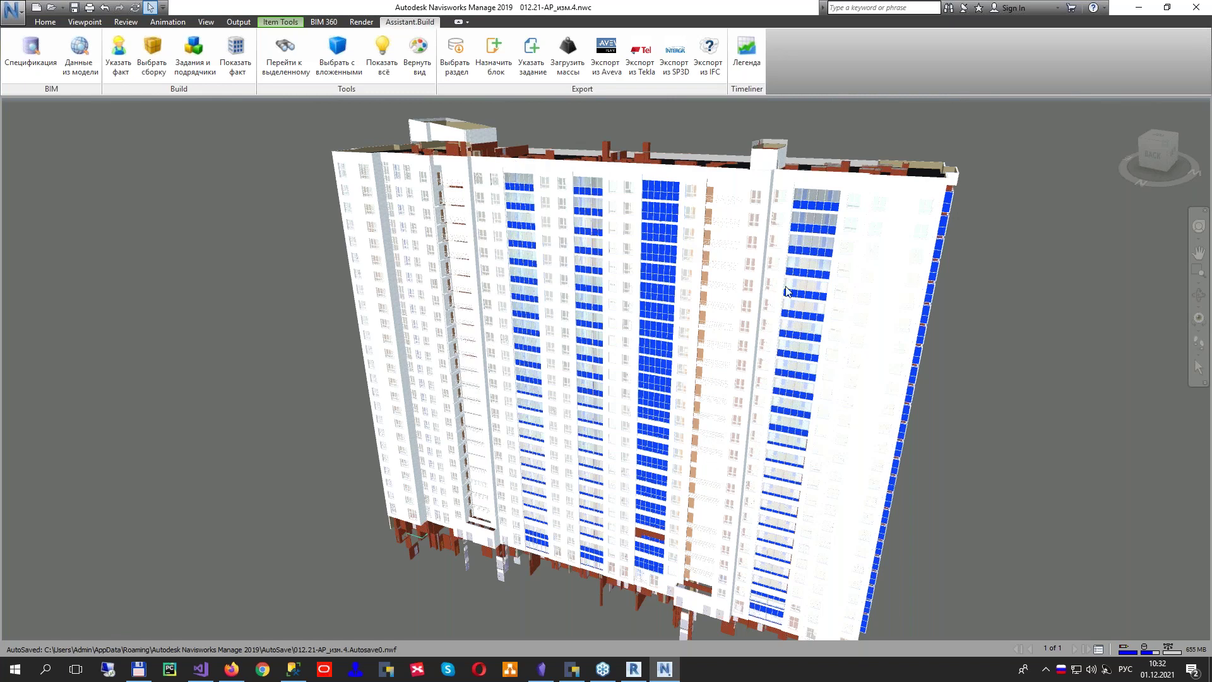
pyautogui.click(1138, 8)
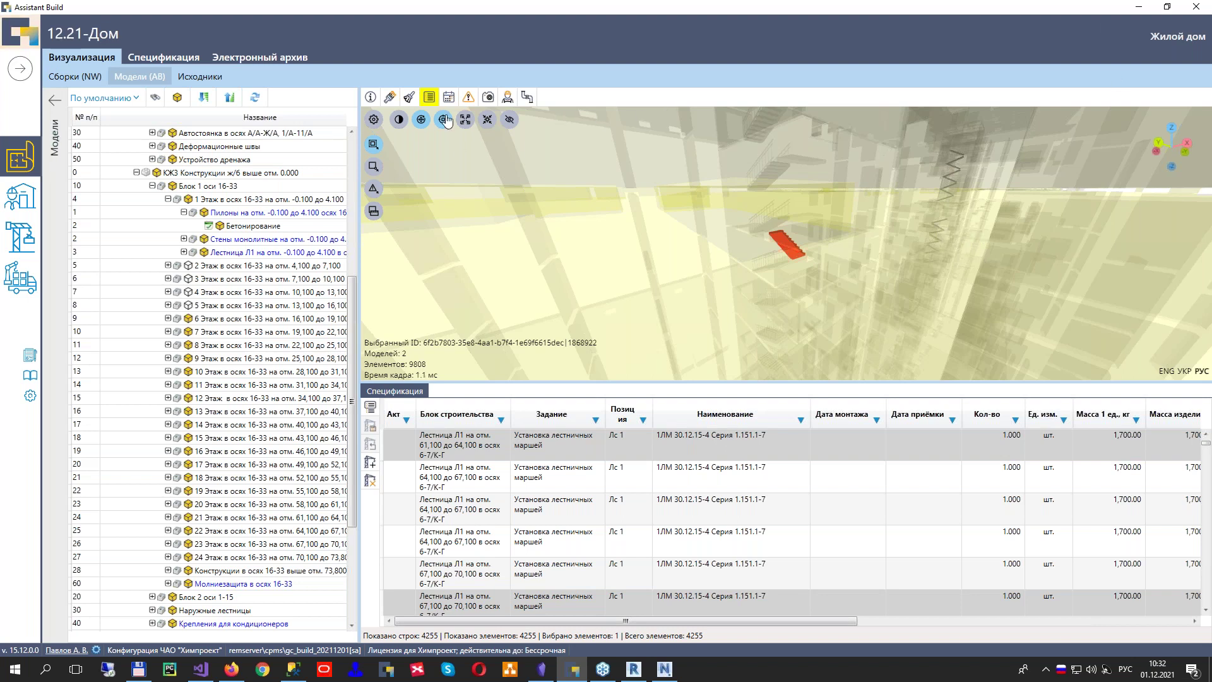
# Clear the stair flight selection, show the whole building and turn on the work acceptance tool for it
pyautogui.click(488, 120)
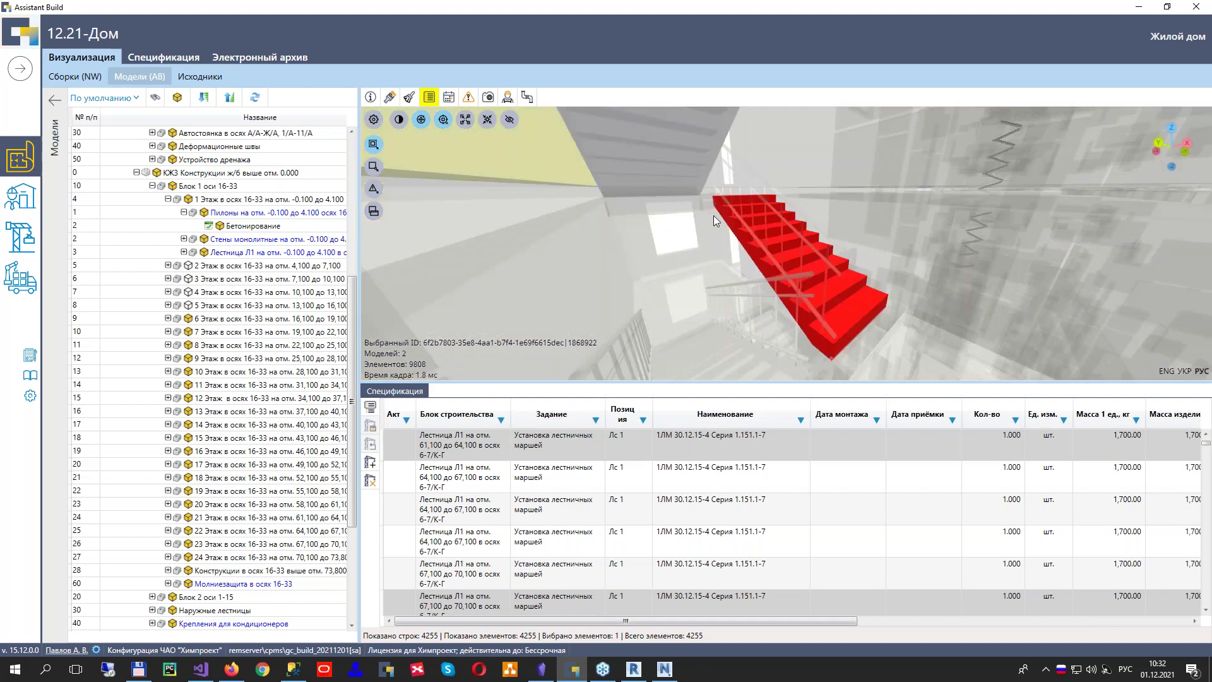
pyautogui.scroll(-5, 716, 219)
pyautogui.click(421, 119)
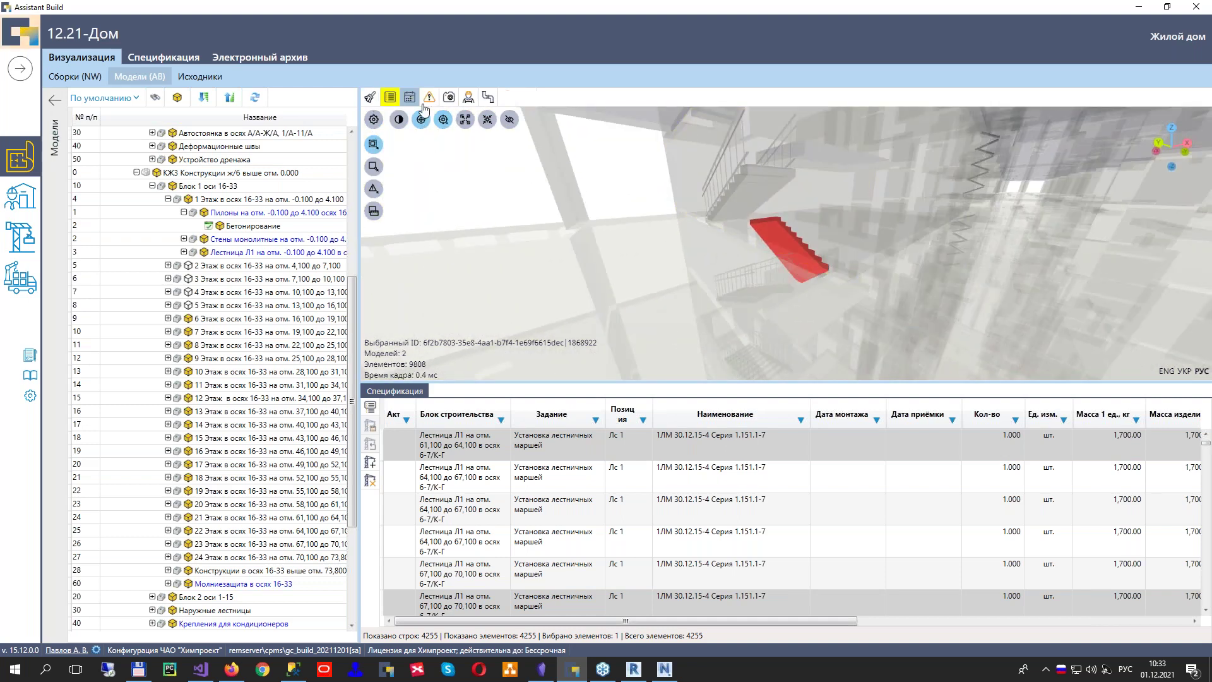
pyautogui.click(466, 120)
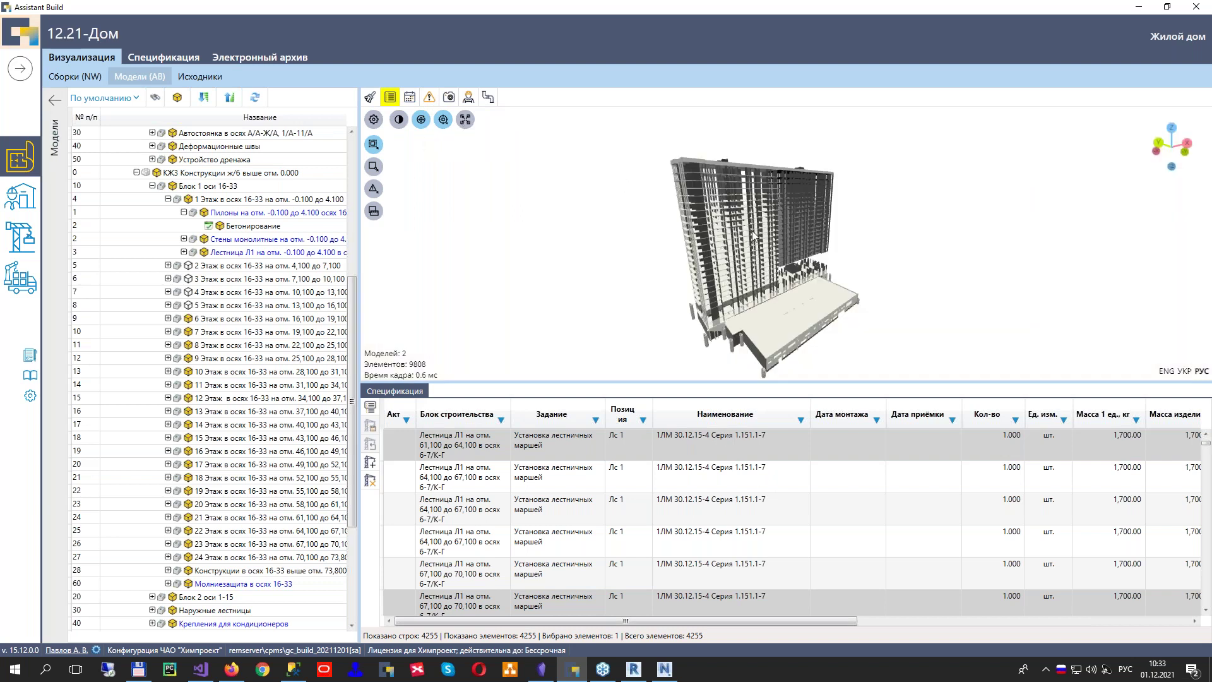
pyautogui.click(411, 98)
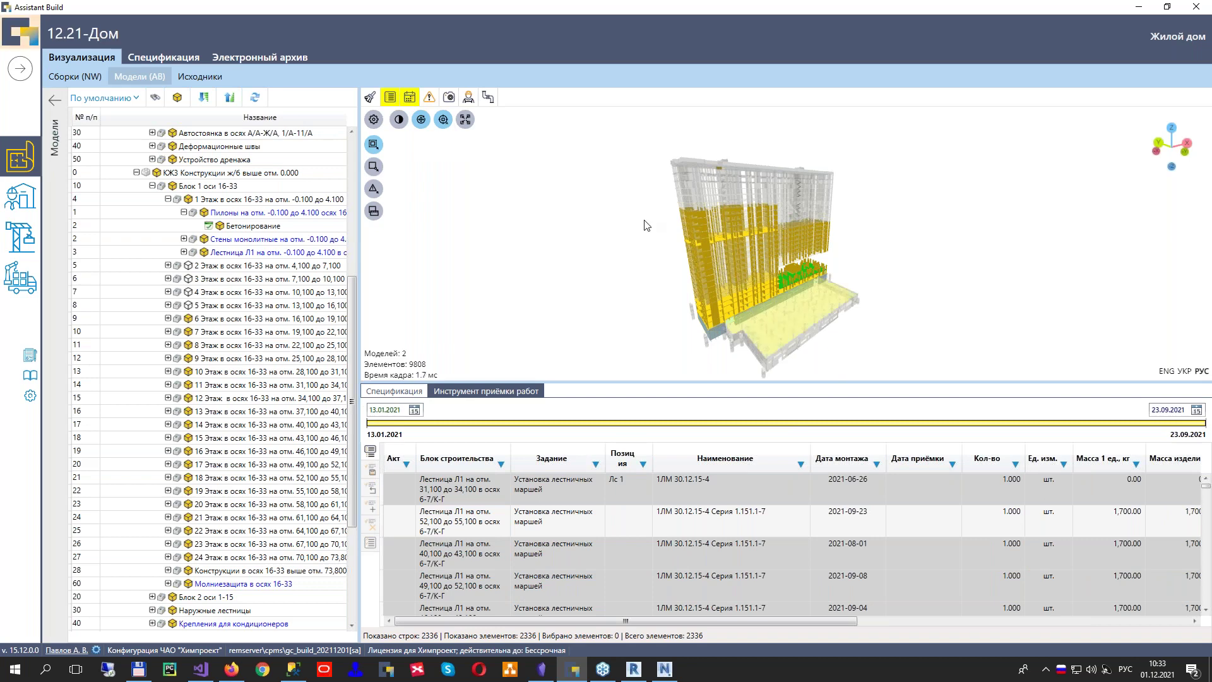
pyautogui.scroll(5, 726, 324)
pyautogui.moveTo(738, 324); pyautogui.dragTo(751, 297, button='middle')
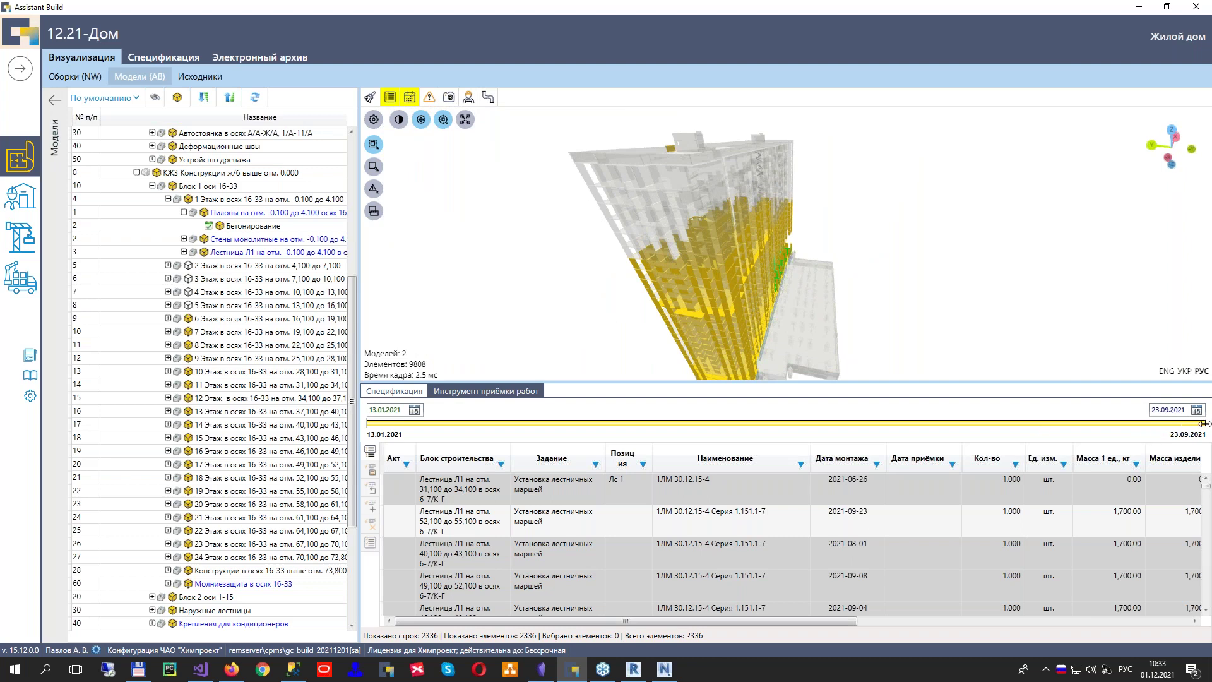
# Limit the work acceptance period to 15.04.2021–01.06.2021
pyautogui.moveTo(1203, 423); pyautogui.dragTo(718, 420)
pyautogui.moveTo(572, 423); pyautogui.dragTo(866, 430)
pyautogui.moveTo(671, 432); pyautogui.dragTo(758, 425)
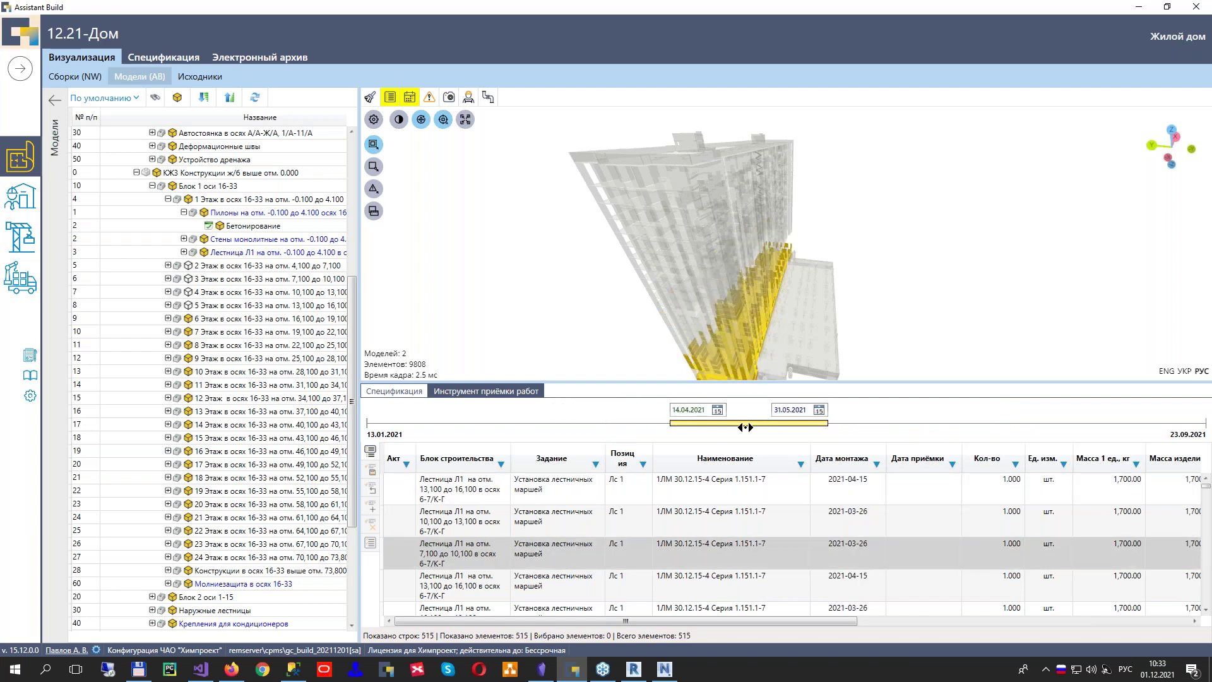
# Select a range of works ending with the Пм2 pylons' concreting at 13,100 to 16,100 and assign them the acceptance date 01.12.2021
pyautogui.click(730, 532)
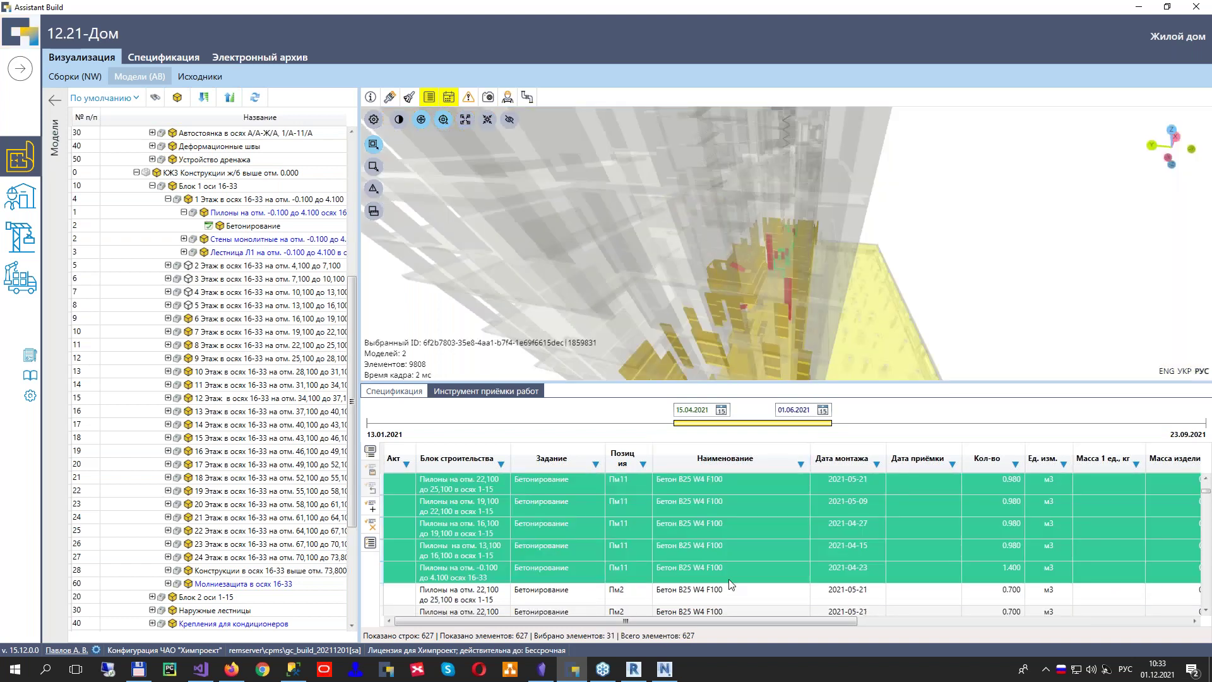
pyautogui.scroll(-2, 729, 578)
pyautogui.click(733, 594)
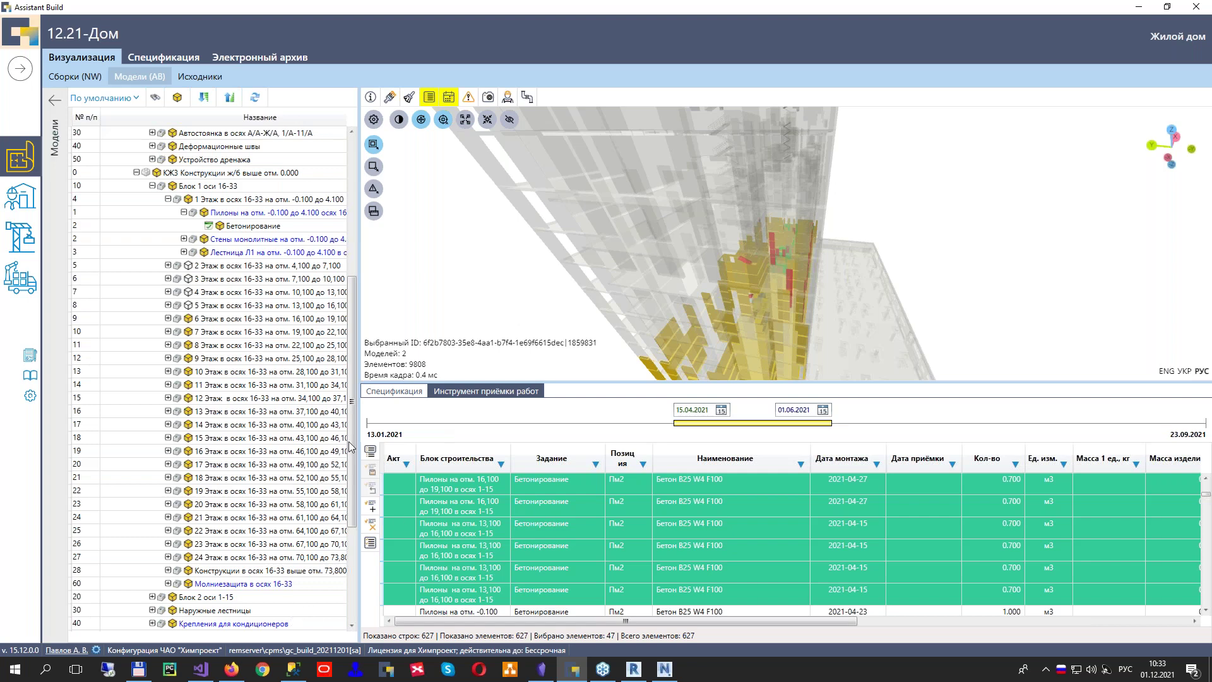
pyautogui.click(372, 505)
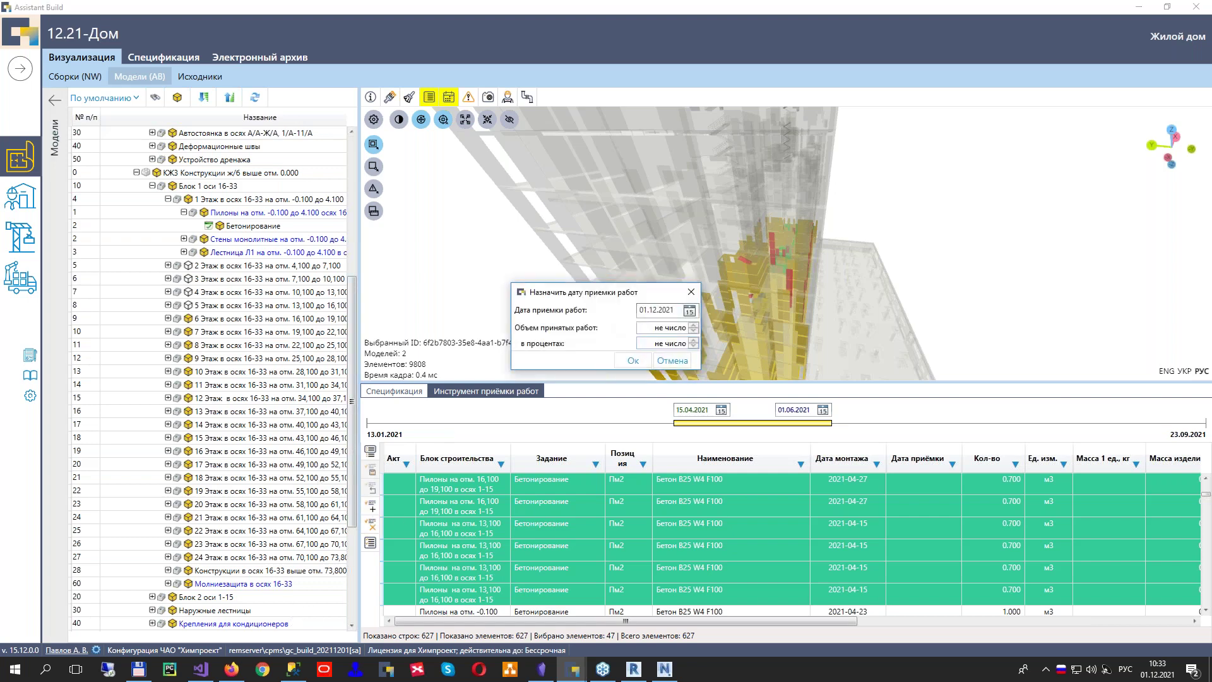
pyautogui.click(633, 361)
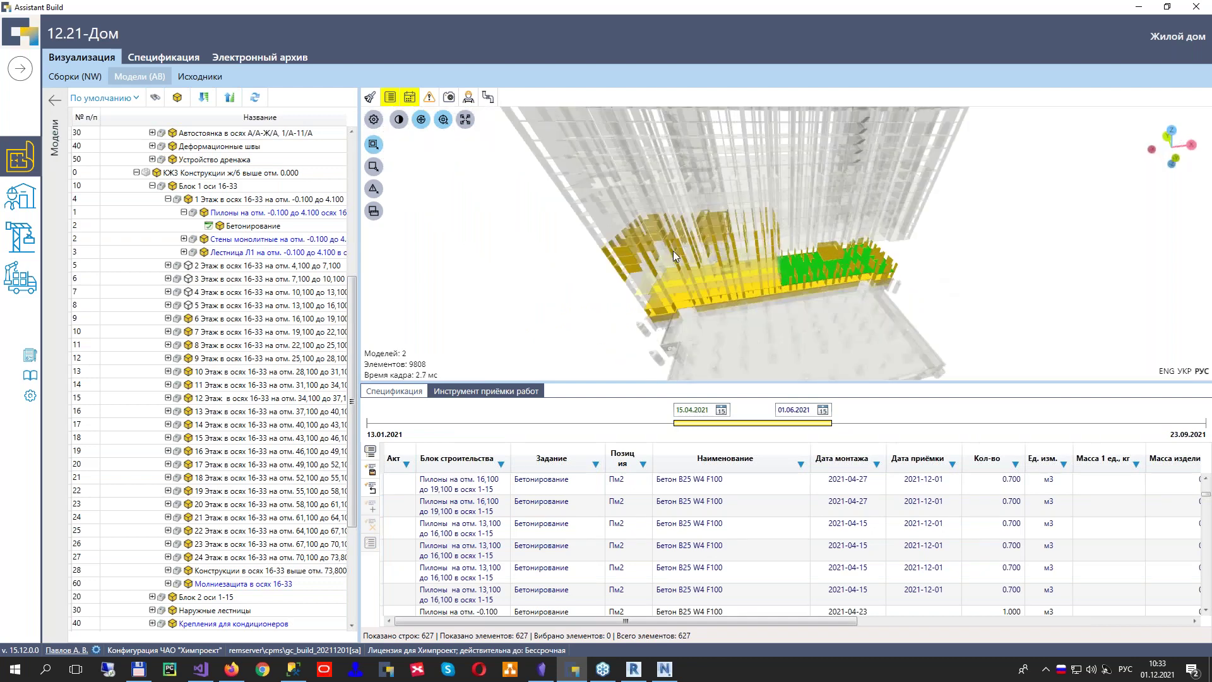
# Save the work acceptance data and examine the accepted elements in the building model
pyautogui.click(372, 470)
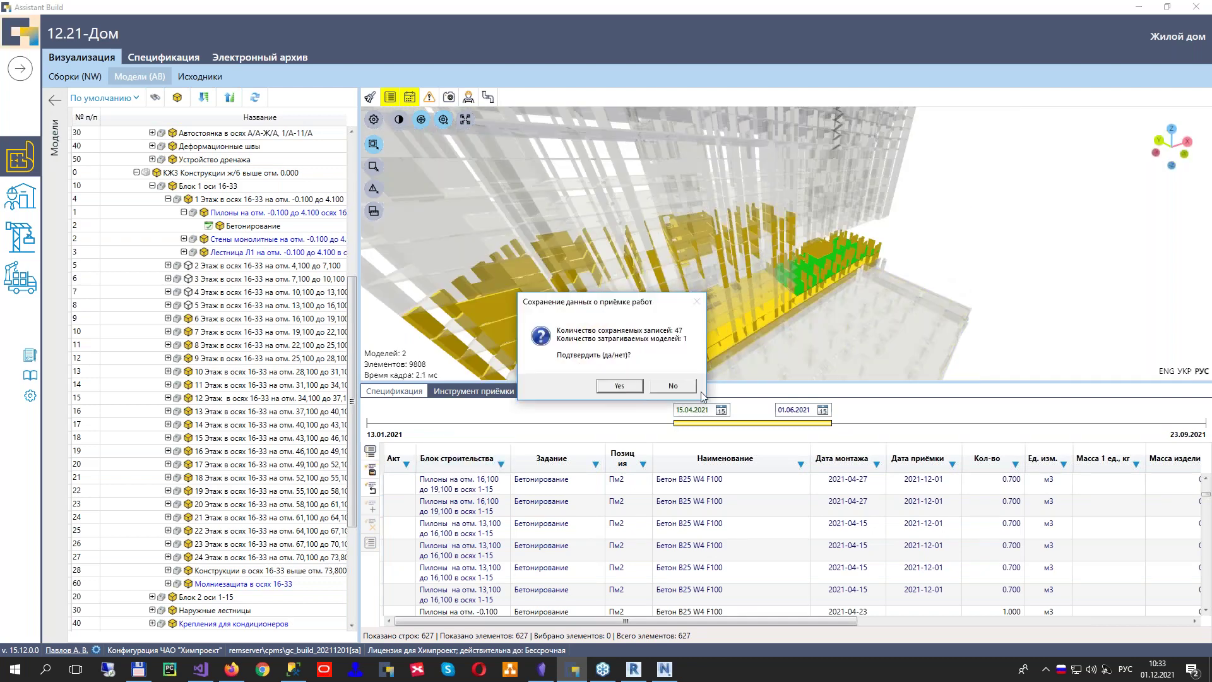
pyautogui.click(621, 389)
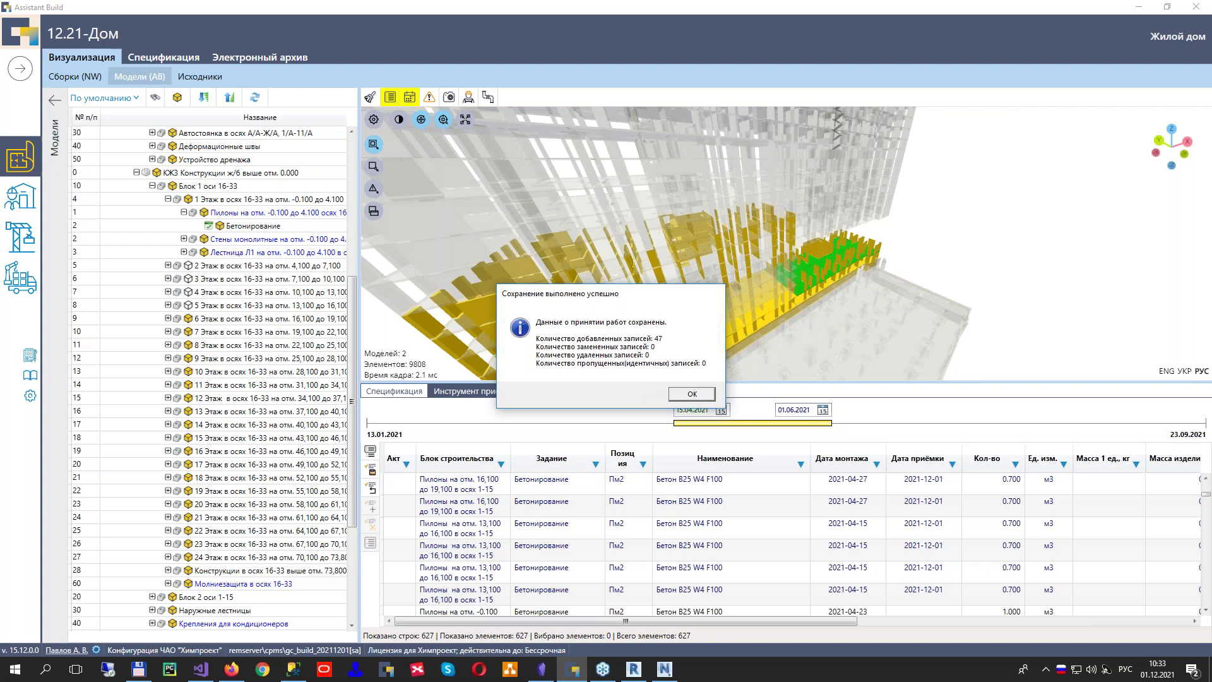
pyautogui.click(690, 395)
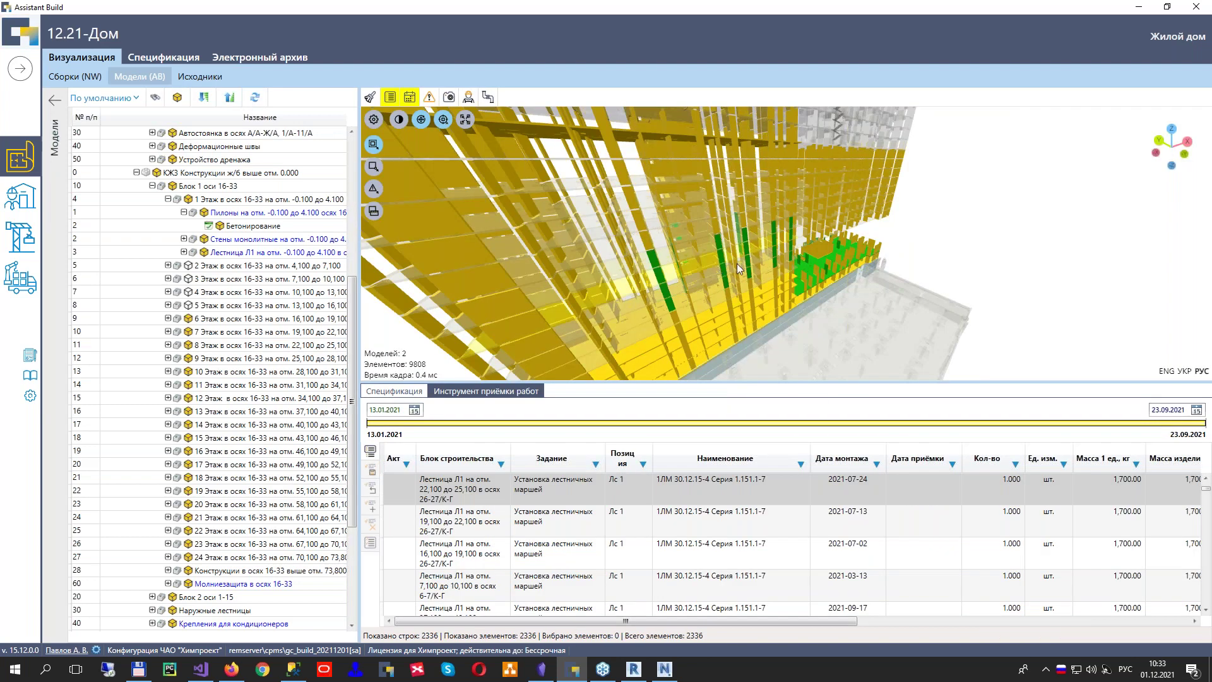
pyautogui.moveTo(741, 261); pyautogui.dragTo(645, 229)
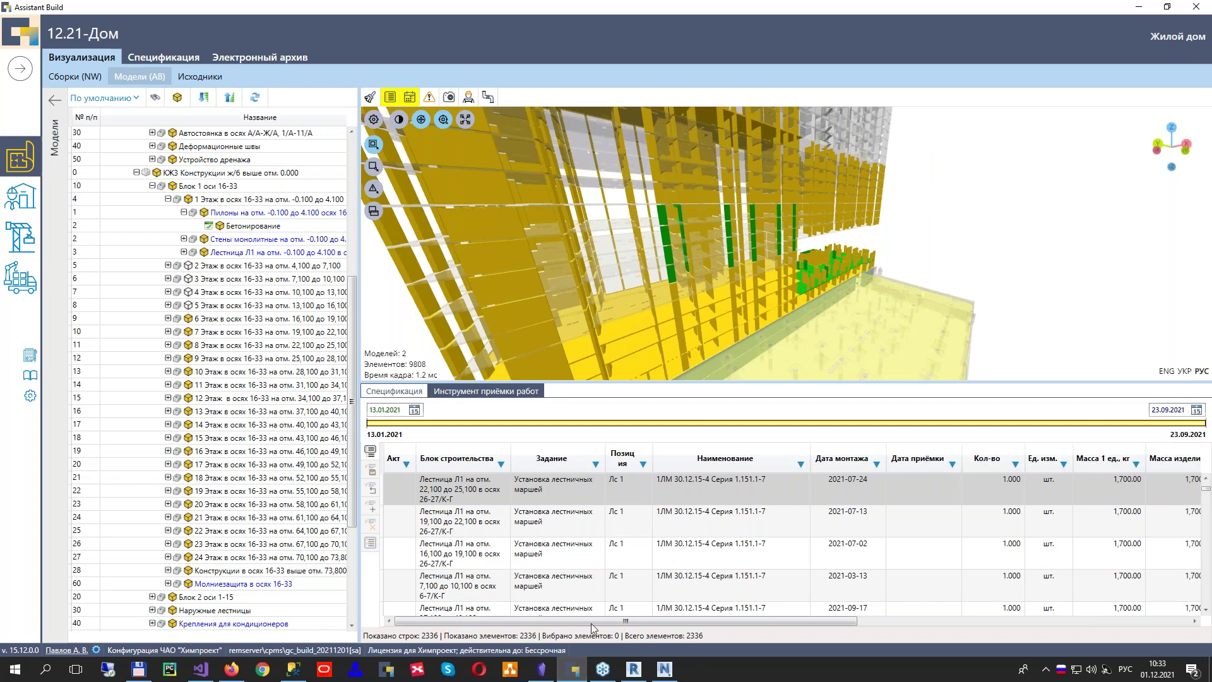
# Select the stair flights at 19,100–22,100, 16,100–19,100 and 7,100–10,100 and open the act list for adding a completed works act
pyautogui.click(570, 526)
pyautogui.keyDown('shift'); pyautogui.click(567, 584); pyautogui.keyUp('shift')
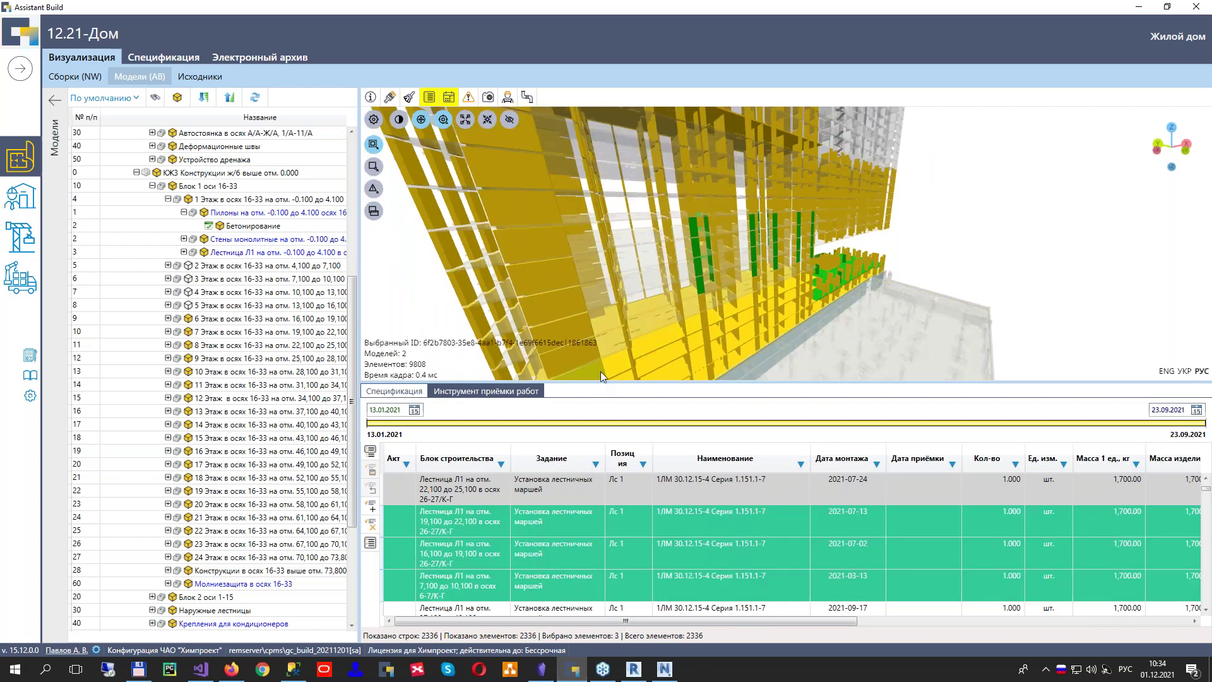
pyautogui.rightClick(446, 533)
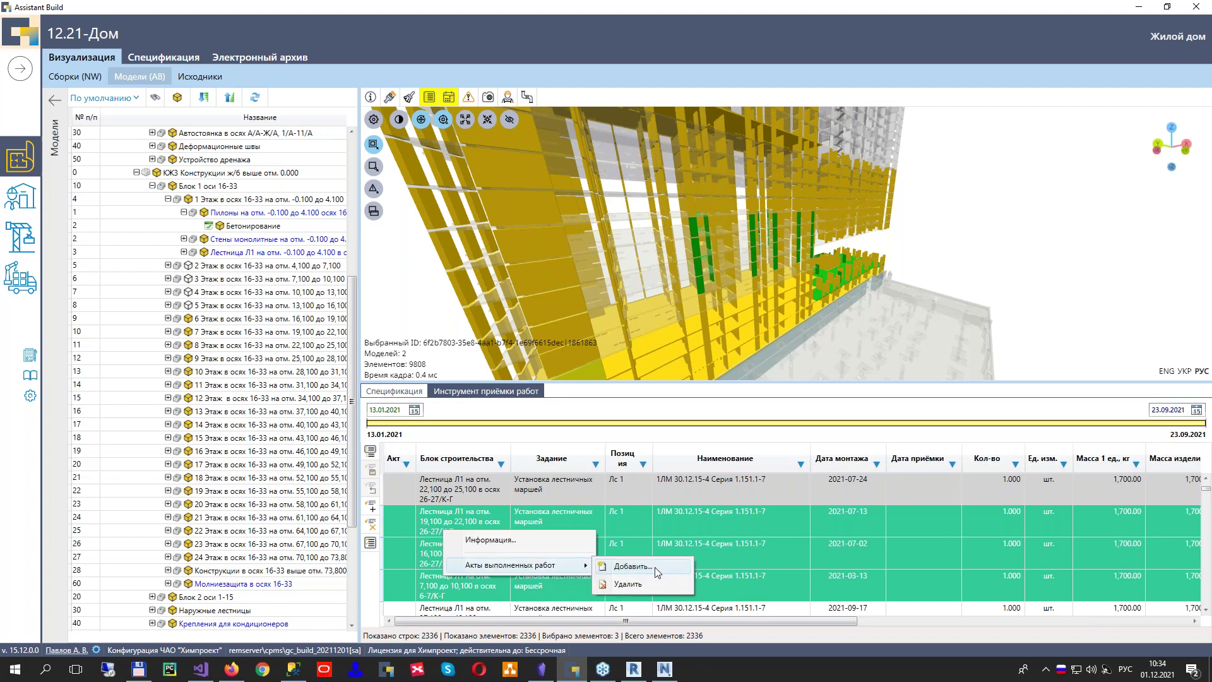
pyautogui.click(631, 566)
pyautogui.scroll(-5, 381, 451)
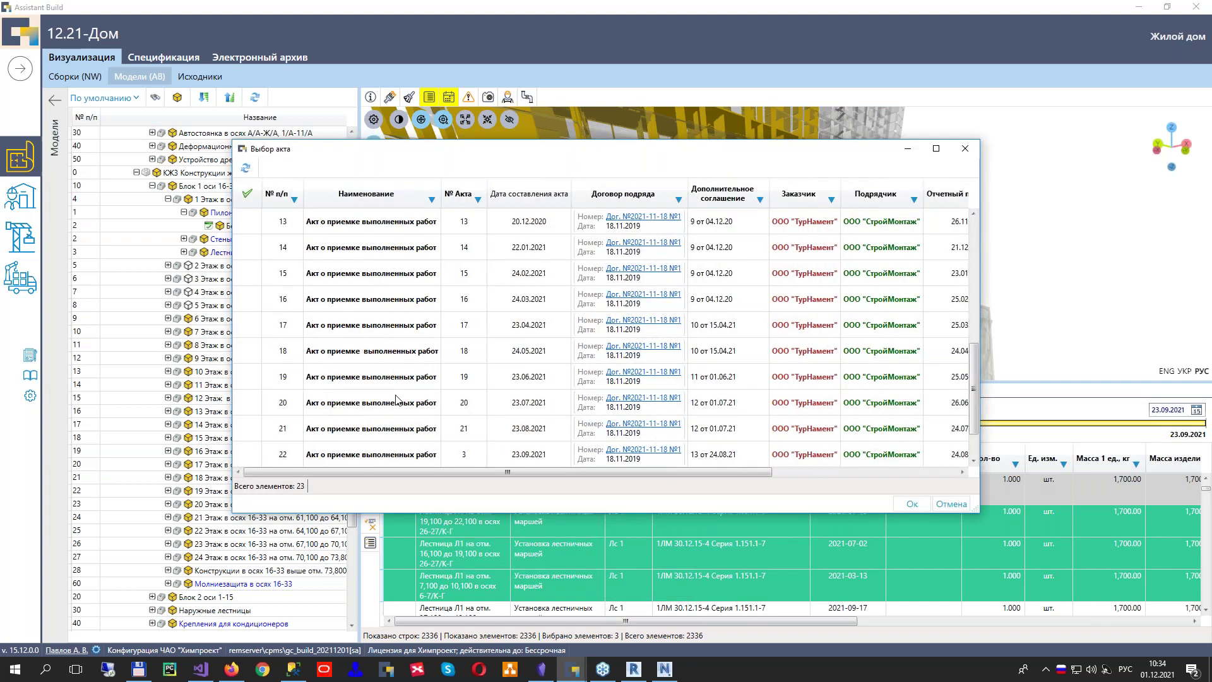
# Create act 24 «Акт выполненных работ» dated 01.12.2021 under contract Дог. №2021-11-18 №1 and assign it to the selected stair flights
pyautogui.rightClick(381, 454)
pyautogui.click(430, 456)
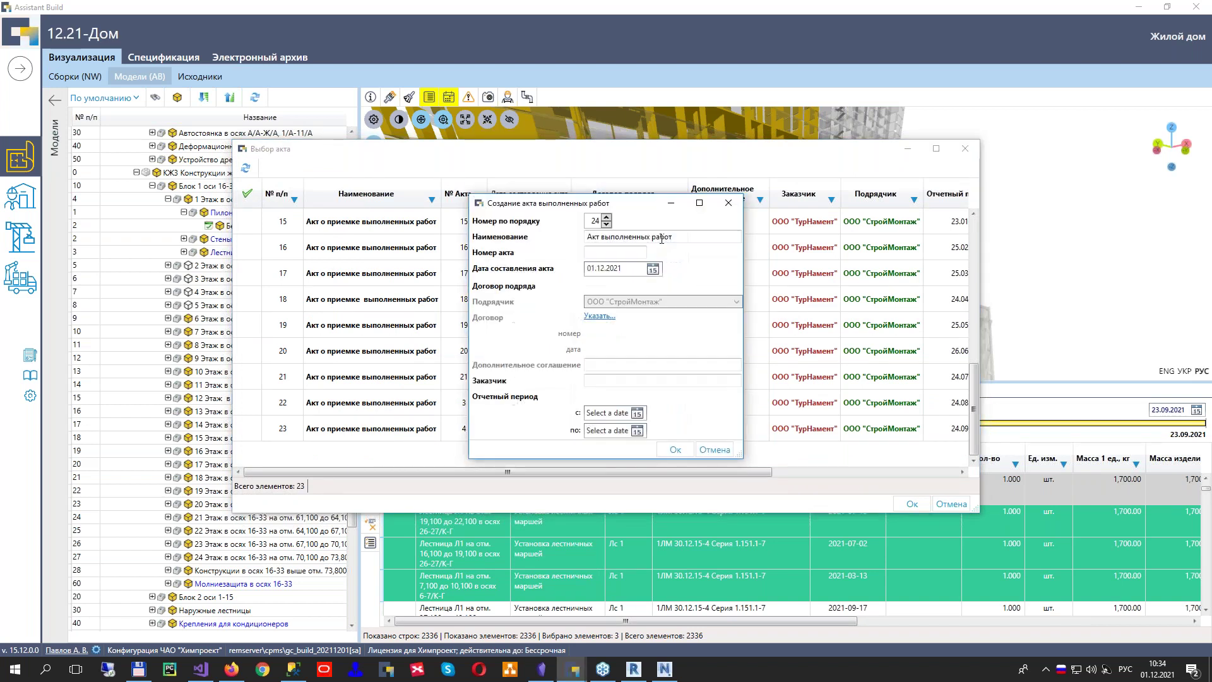
pyautogui.click(599, 317)
pyautogui.click(732, 227)
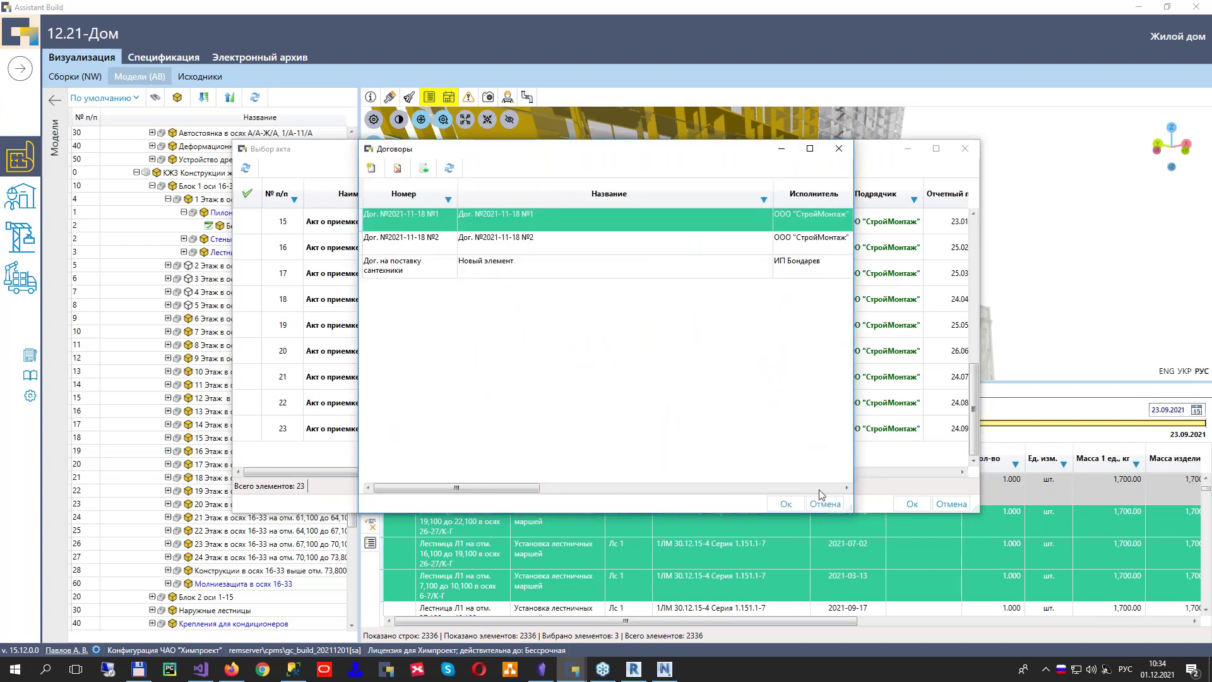
pyautogui.click(786, 503)
pyautogui.click(690, 449)
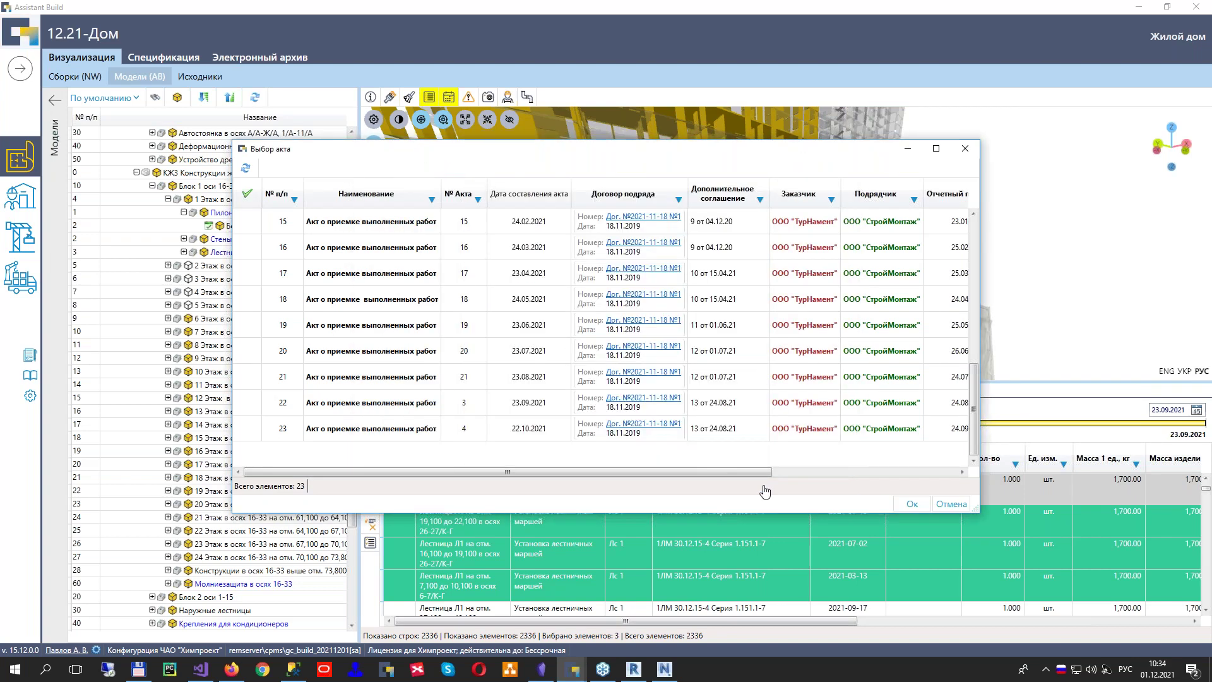
pyautogui.click(442, 458)
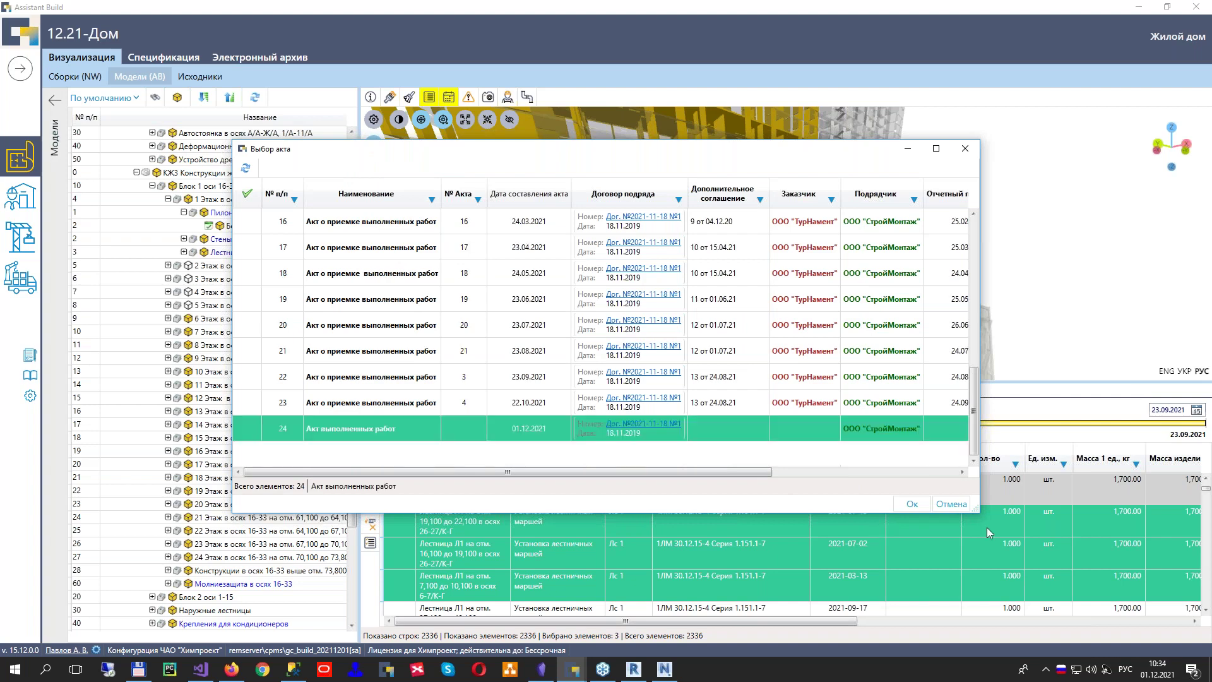
pyautogui.click(913, 504)
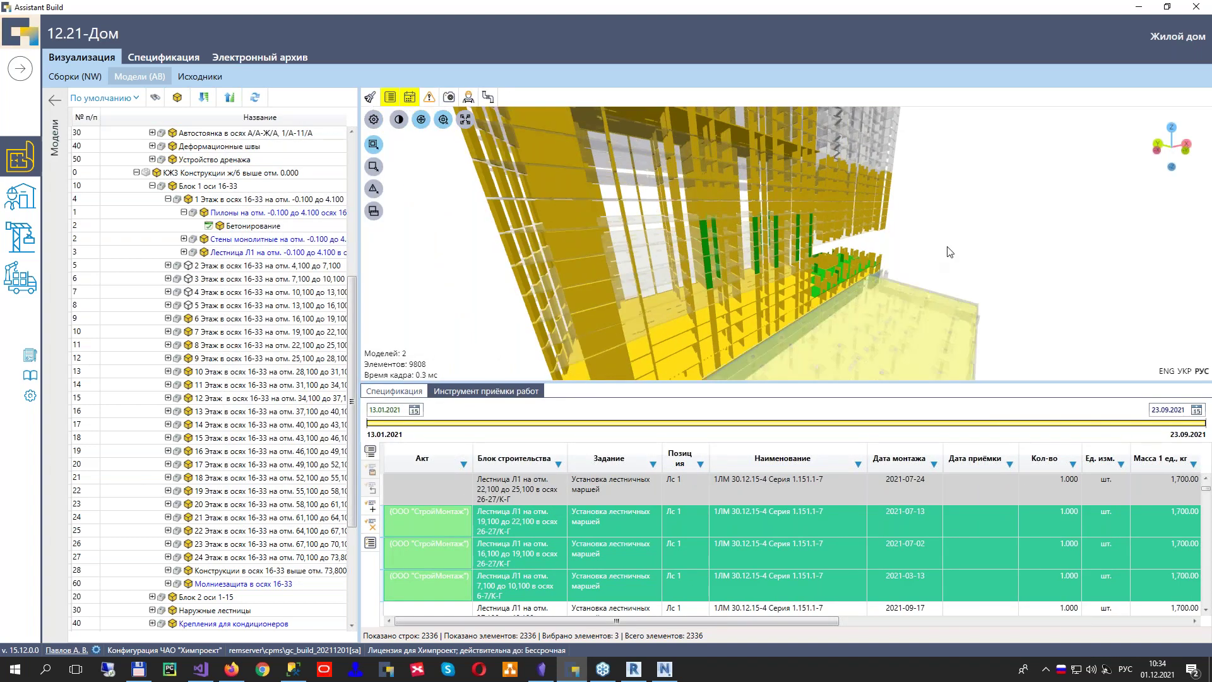
# Locate the 16,100–19,100 stair flight in the model from its row, and select all three flights linked to the ООО "СтройМонтаж" act
pyautogui.click(553, 549)
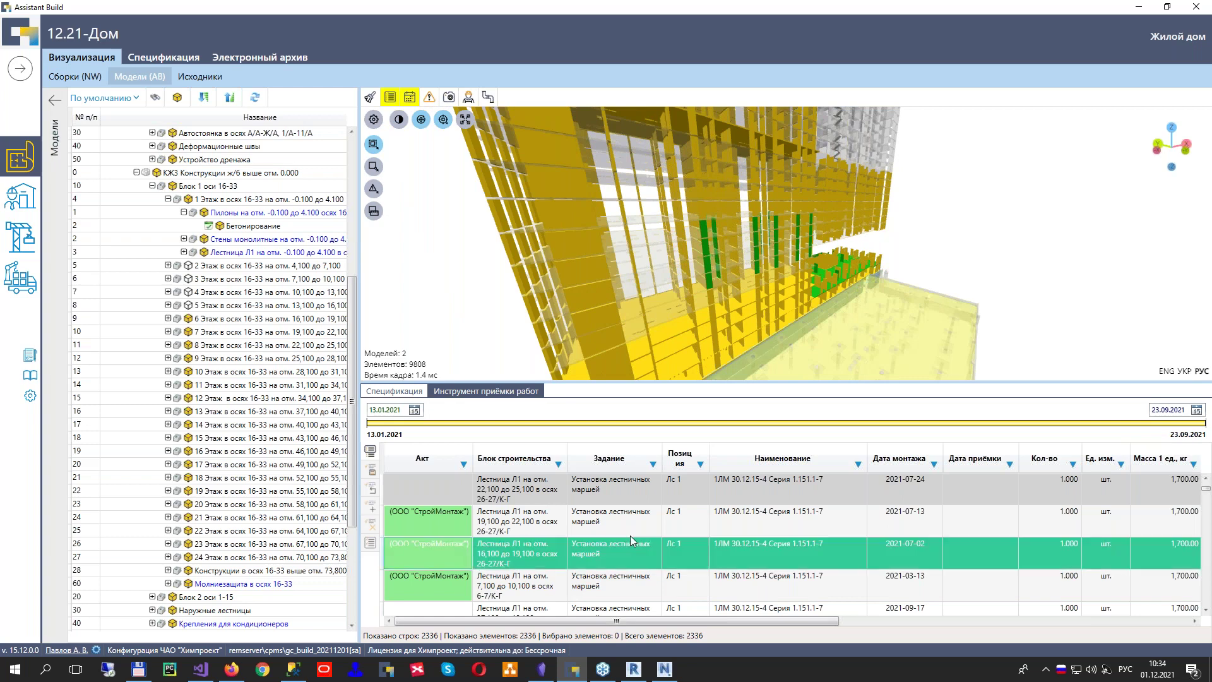
pyautogui.scroll(-5, 799, 341)
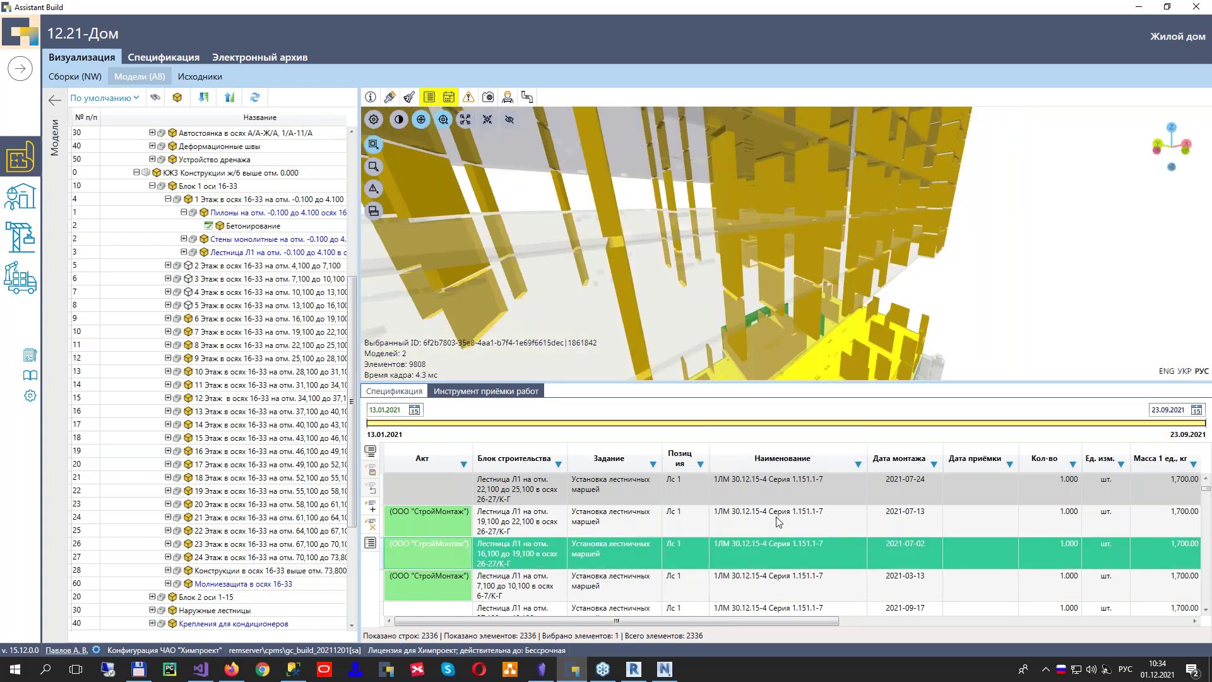
pyautogui.scroll(-3, 812, 522)
pyautogui.scroll(5, 800, 510)
pyautogui.scroll(-1, 800, 511)
pyautogui.moveTo(798, 515); pyautogui.dragTo(694, 592)
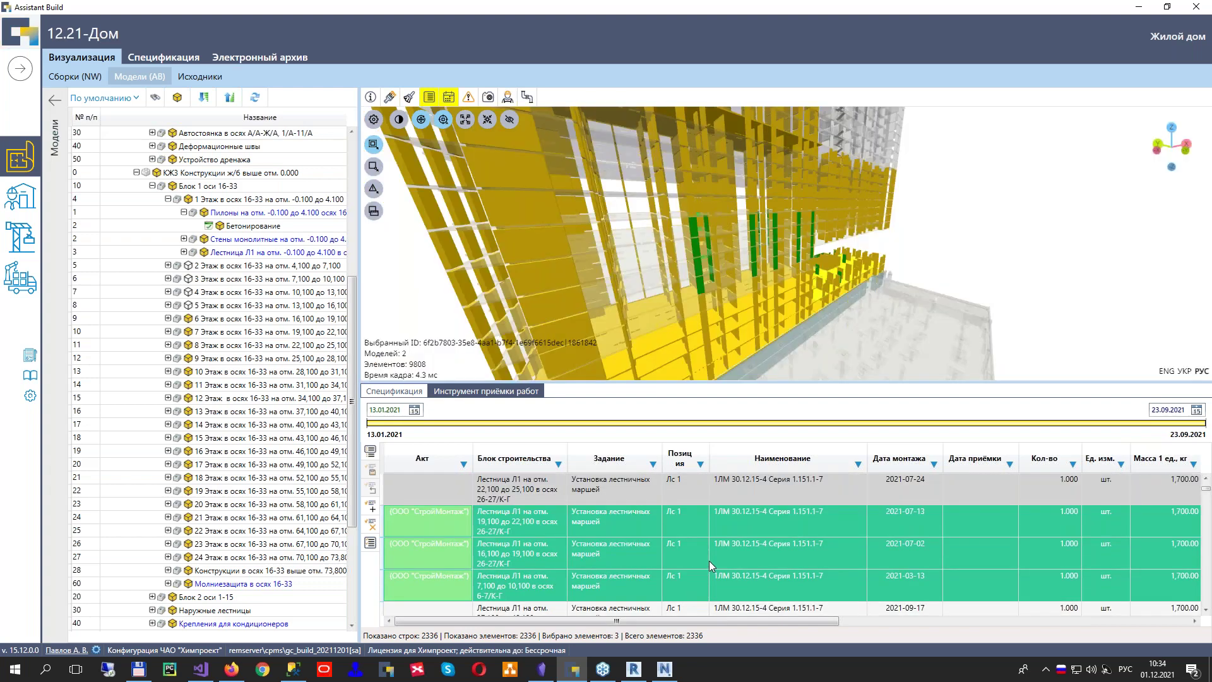
# Pick the floor slab at -0,100 in axes 16-33 in the model to find its row among the works
pyautogui.scroll(3, 709, 561)
pyautogui.moveTo(770, 278)
pyautogui.mouseDown()
pyautogui.moveTo(886, 279)
pyautogui.moveTo(783, 274)
pyautogui.mouseUp()
pyautogui.moveTo(865, 270); pyautogui.dragTo(869, 369)
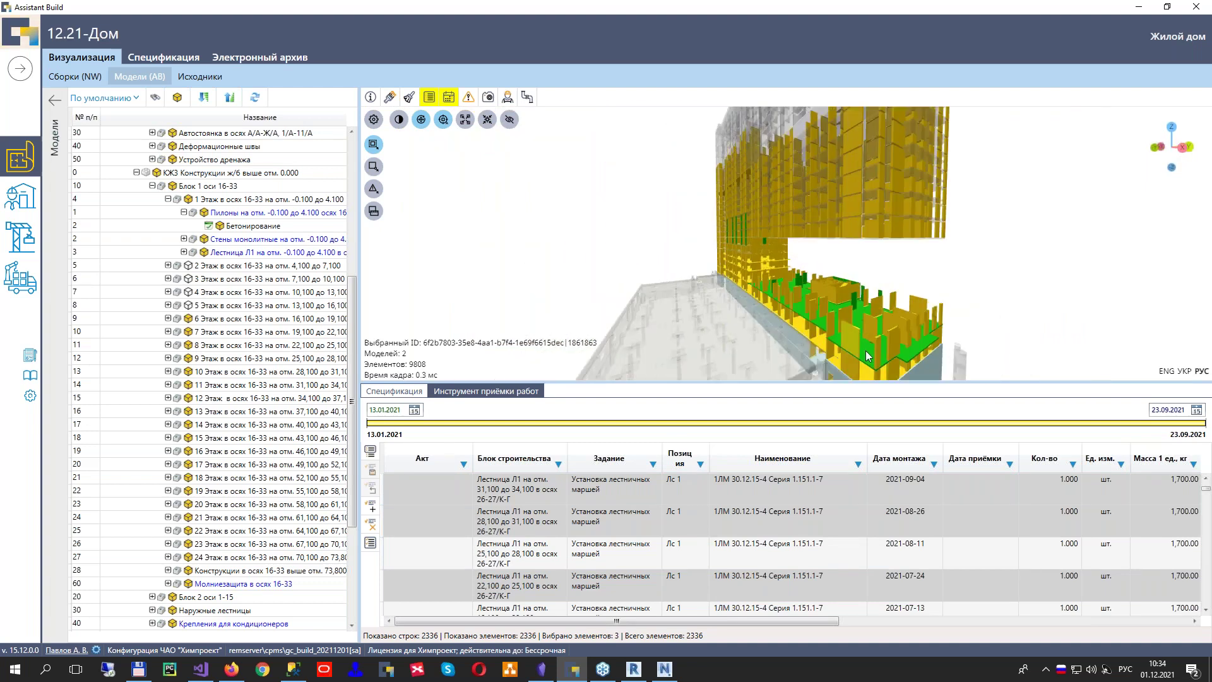
pyautogui.click(869, 369)
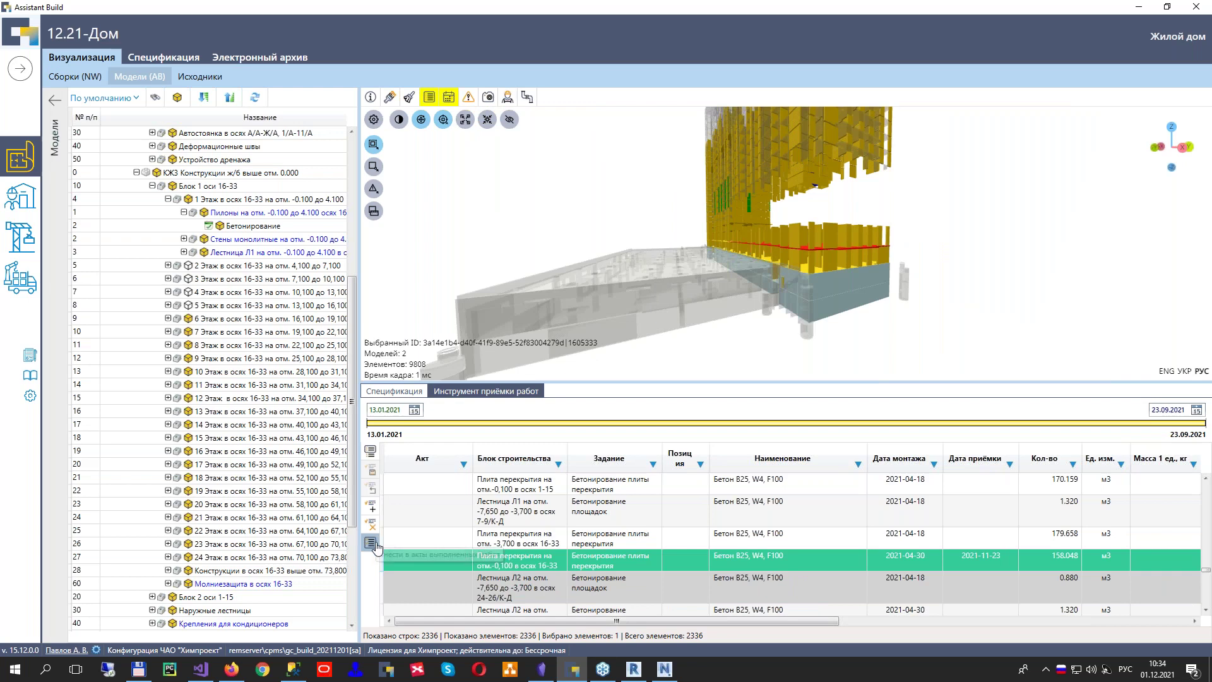
# Assign the selected floor slab at -0,100 in axes 16-33 to the completed works act of ООО "СтройМонтаж" and inspect it in the model
pyautogui.click(371, 543)
pyautogui.scroll(-5, 616, 375)
pyautogui.click(632, 428)
pyautogui.click(911, 503)
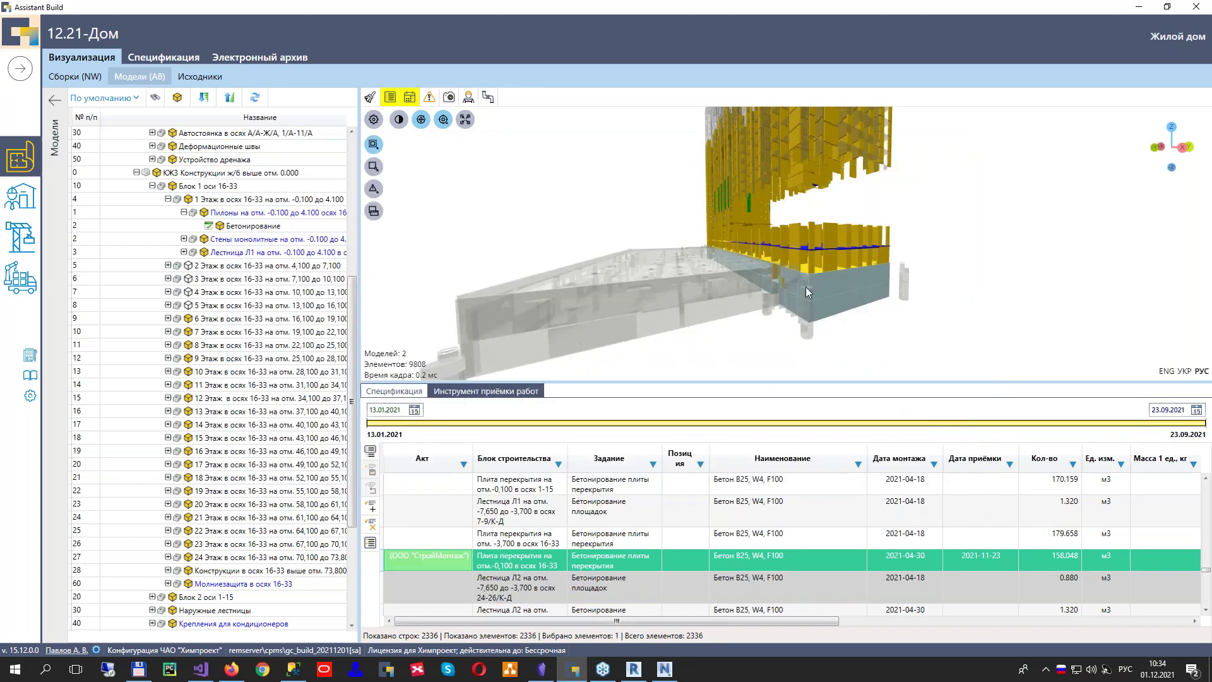
pyautogui.moveTo(840, 278); pyautogui.dragTo(926, 323)
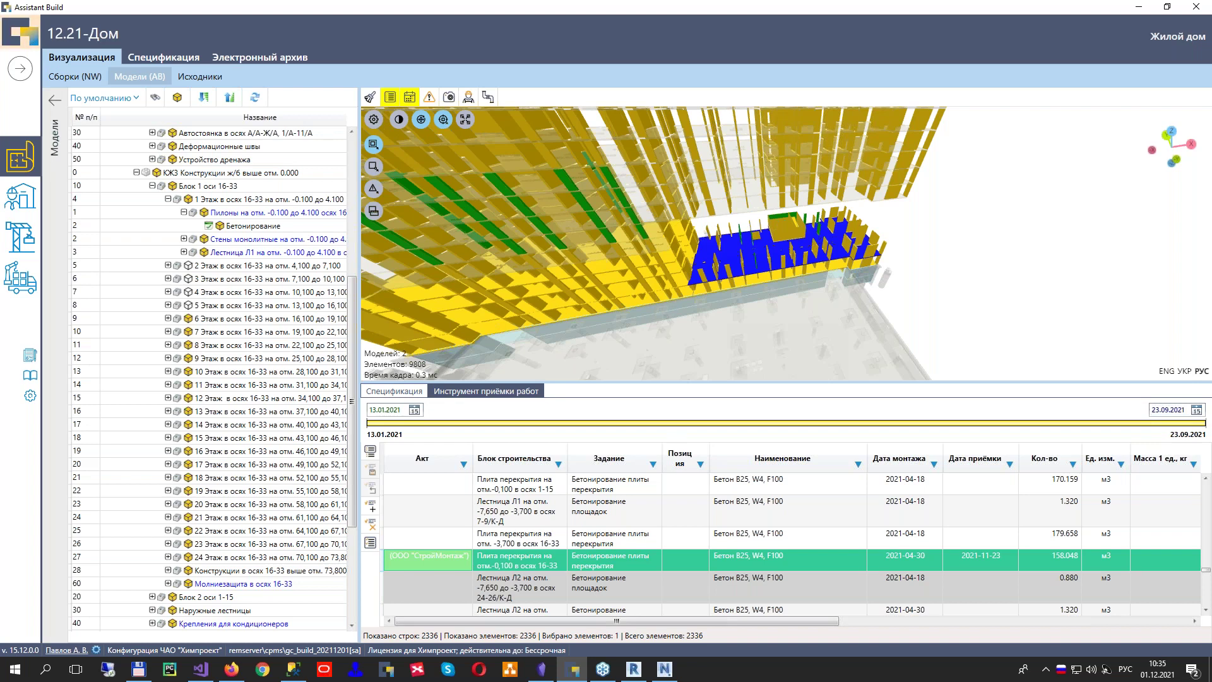
# Narrow the works acceptance period to 21.03.2021–15.06.2021 to see that range in the model, and close the acceptance tool
pyautogui.moveTo(1204, 422); pyautogui.dragTo(651, 422)
pyautogui.moveTo(545, 423); pyautogui.dragTo(756, 410)
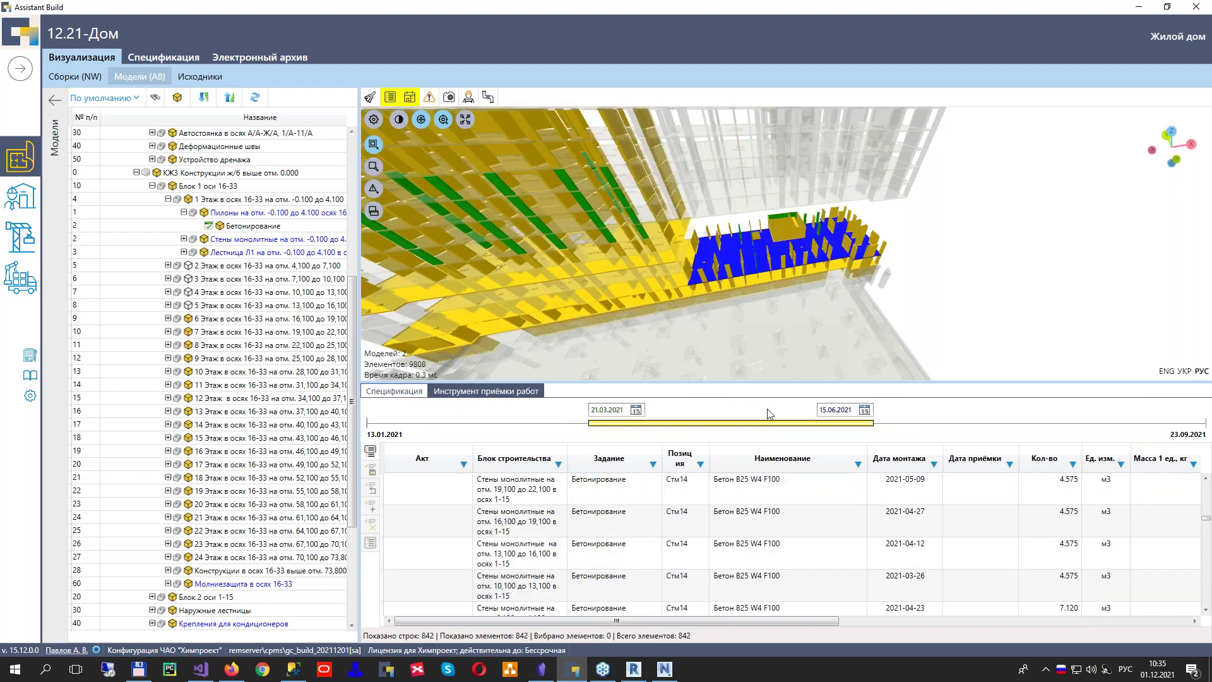
pyautogui.click(407, 99)
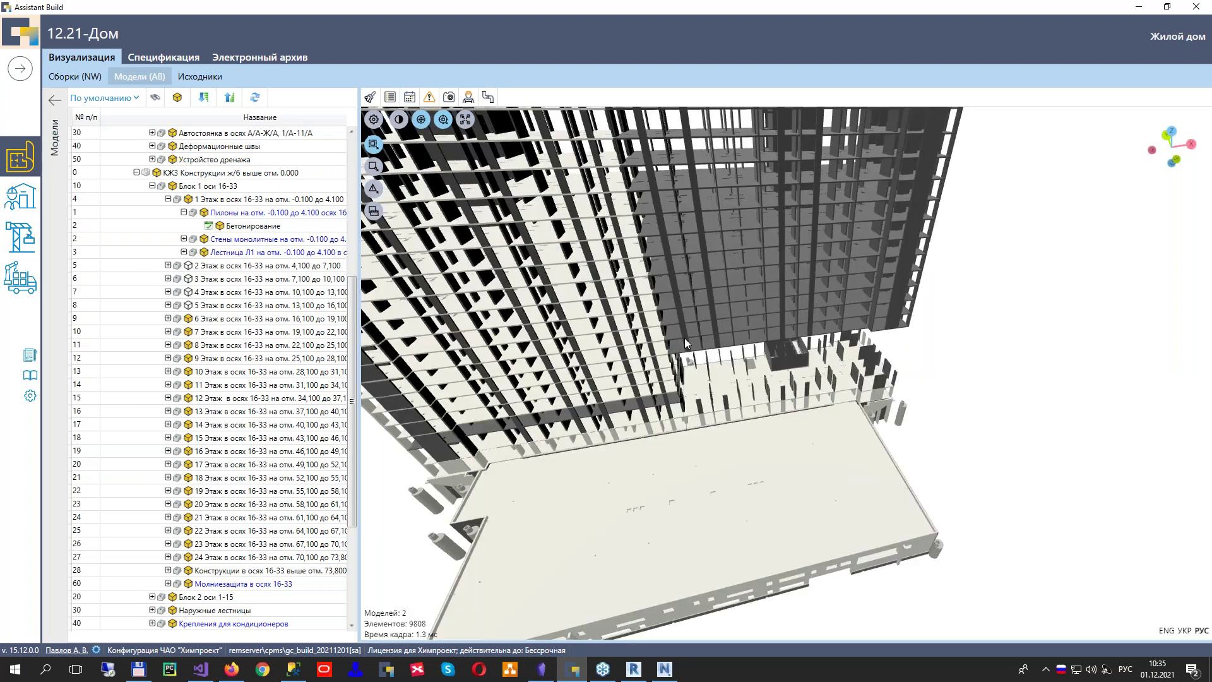
# Register a violation of type «Дефект» named «Дефект» at a point on the pylons at 7,100–10,100 in axes 1-15
pyautogui.click(429, 97)
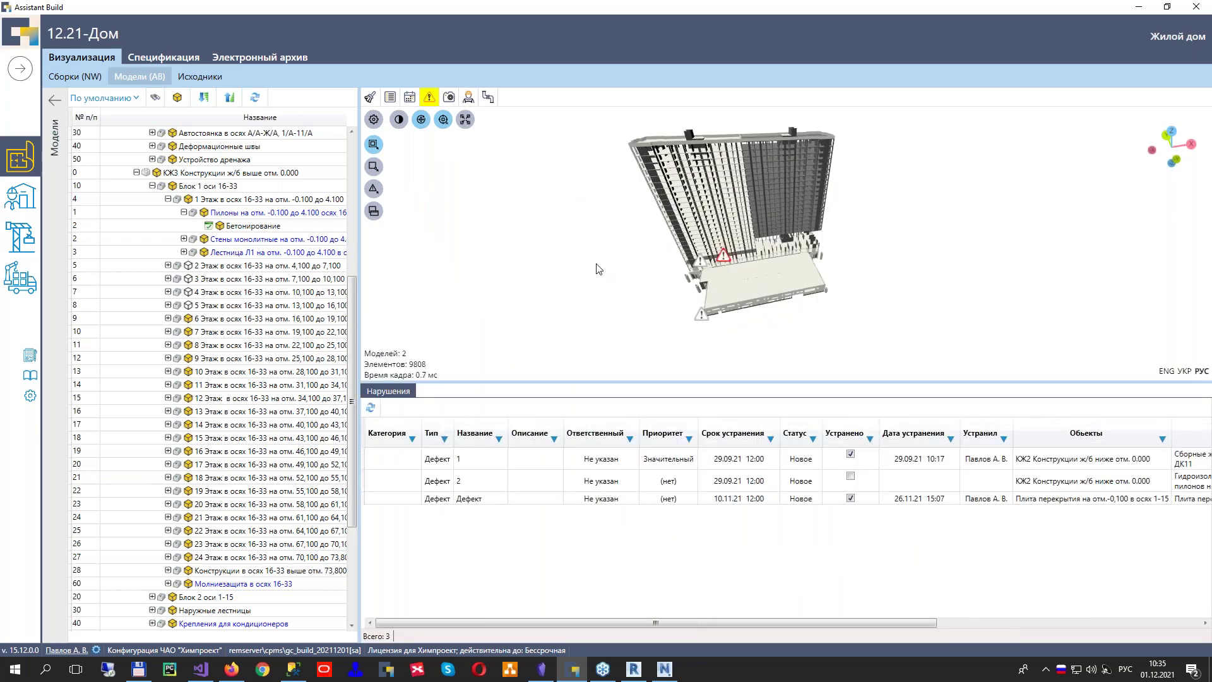
pyautogui.moveTo(679, 271); pyautogui.dragTo(701, 252)
pyautogui.click(374, 166)
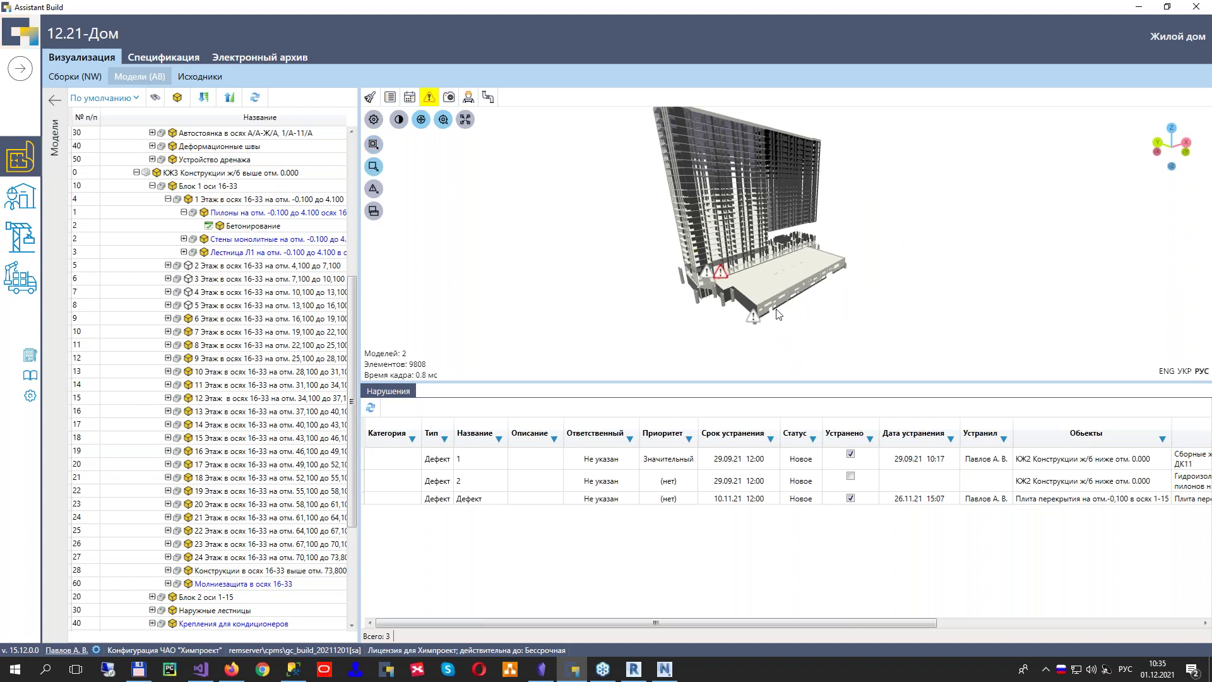
pyautogui.click(762, 245)
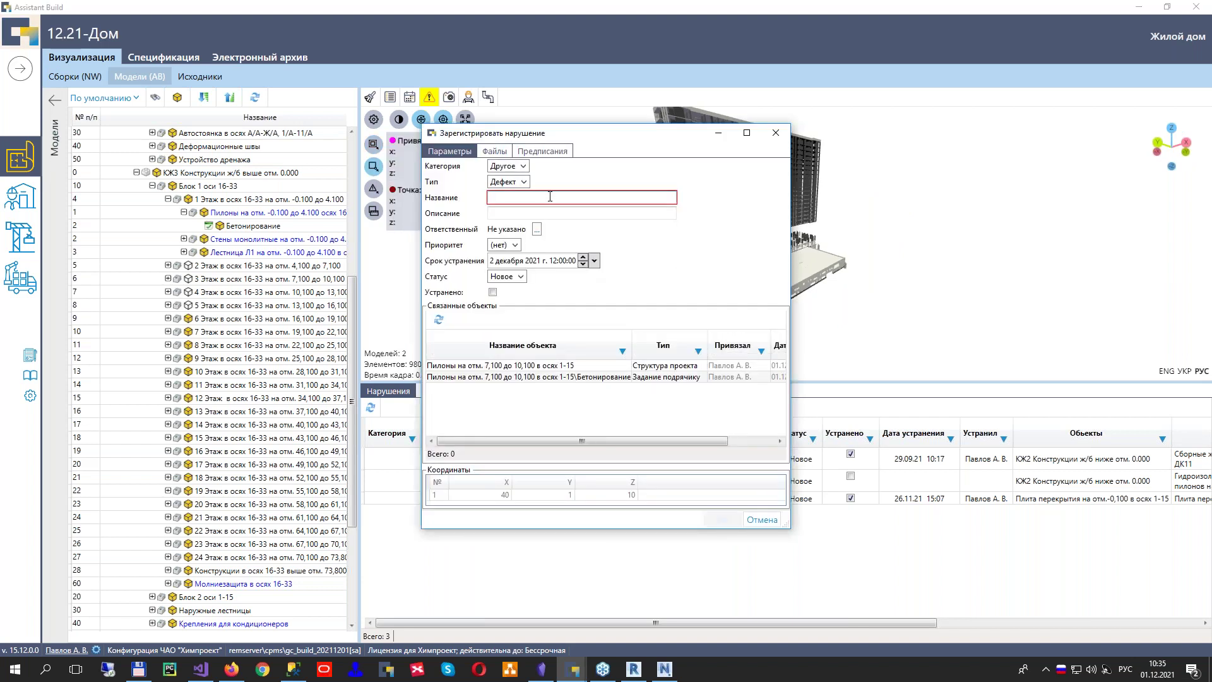
pyautogui.write('Дефект')
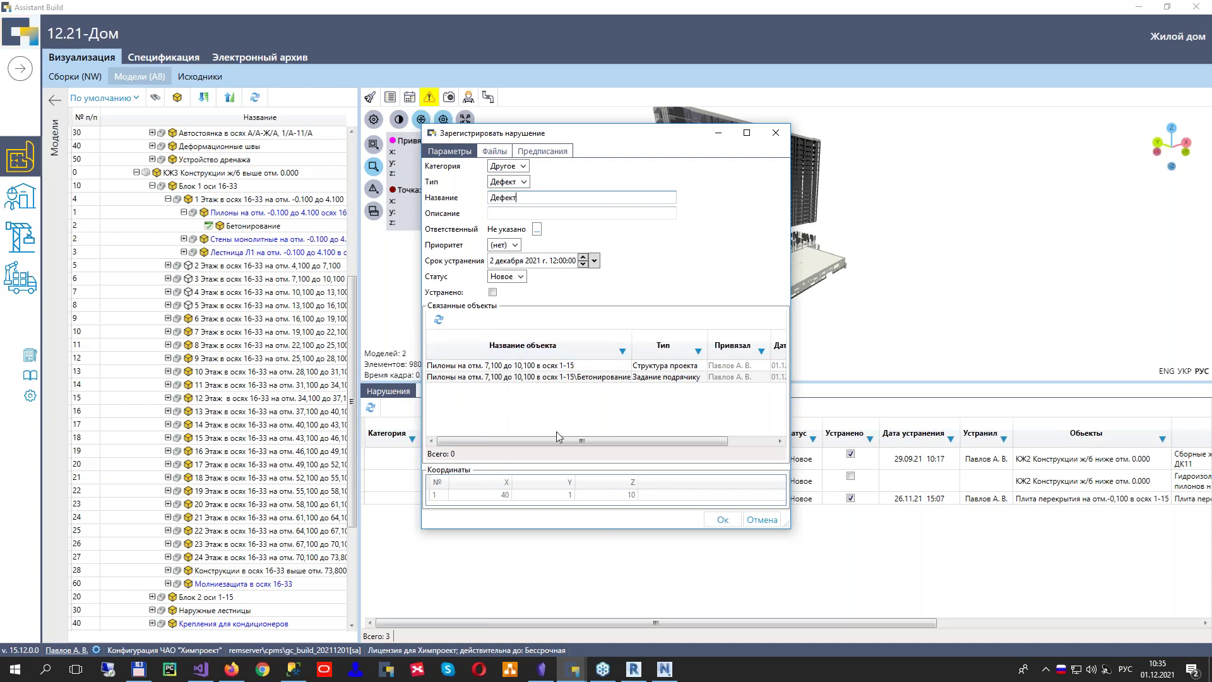
pyautogui.click(495, 151)
pyautogui.rightClick(504, 225)
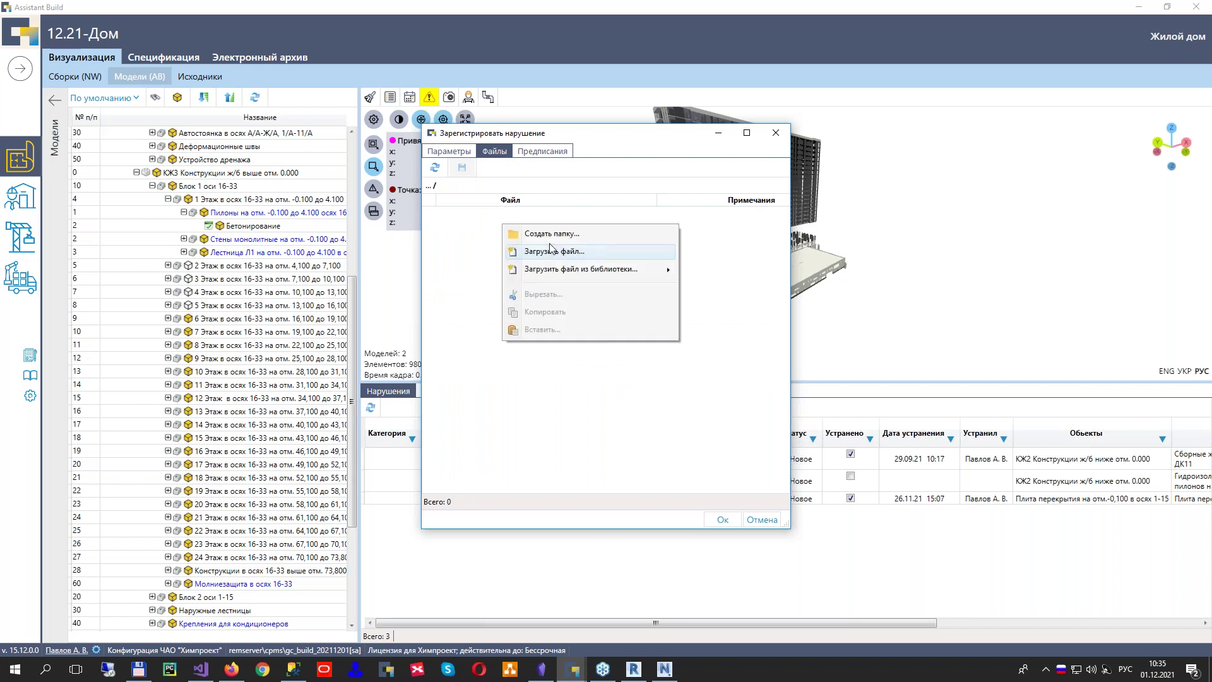
pyautogui.click(446, 147)
pyautogui.click(445, 146)
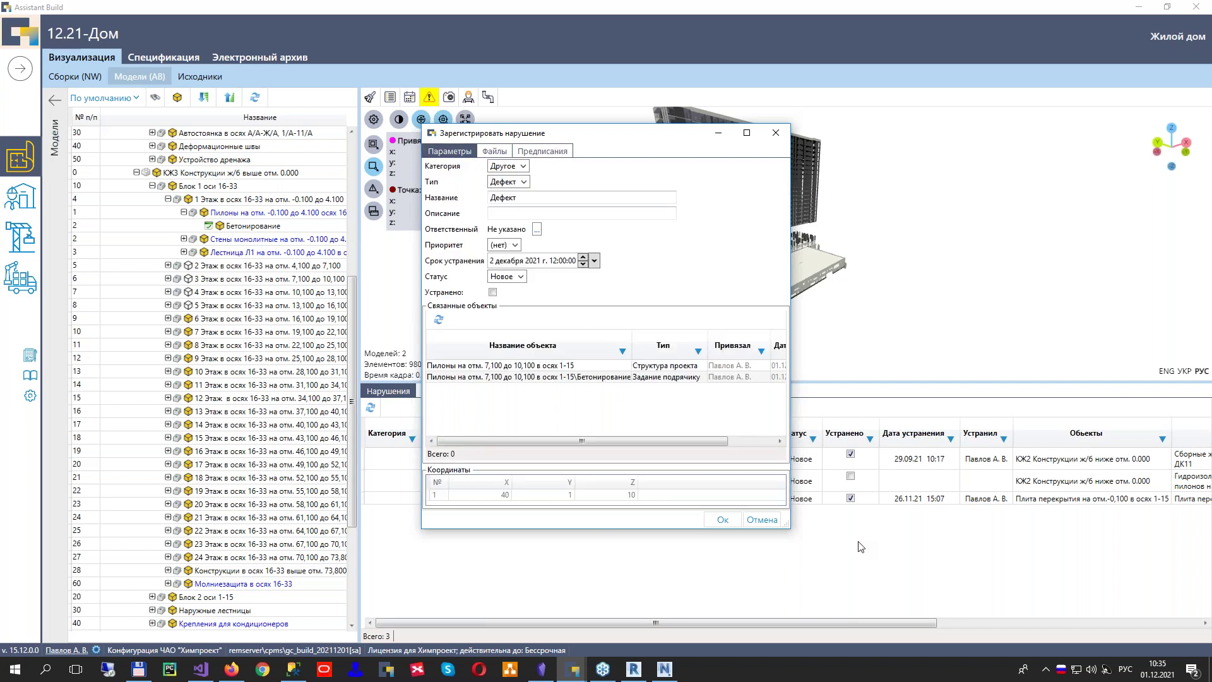
pyautogui.click(723, 520)
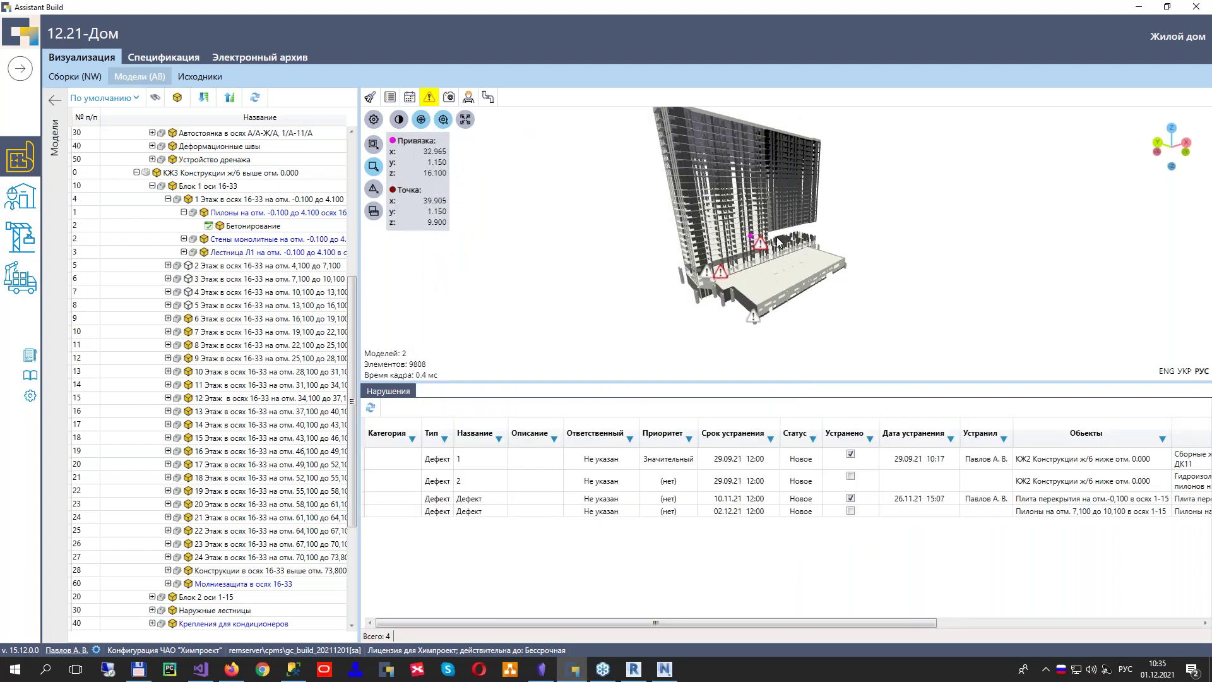
# Review the parameters of the defect marked on the floor slab at -0,100 in axes 1-15 and close the record without saving
pyautogui.scroll(3, 748, 239)
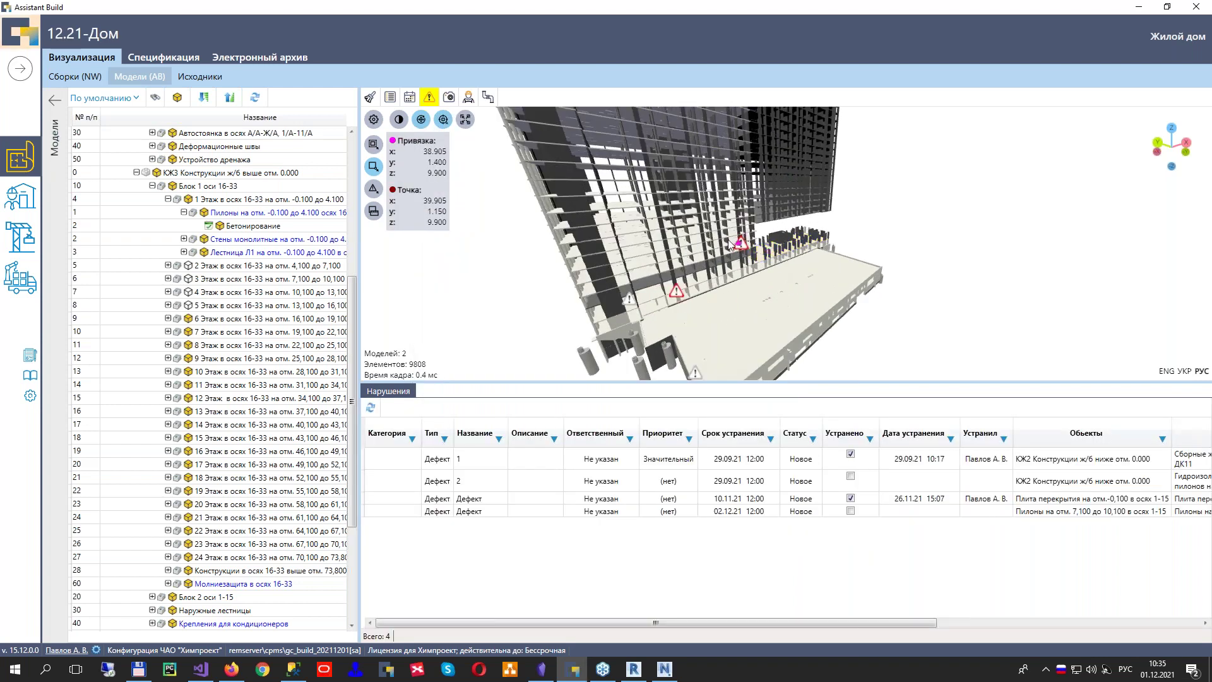
pyautogui.click(628, 303)
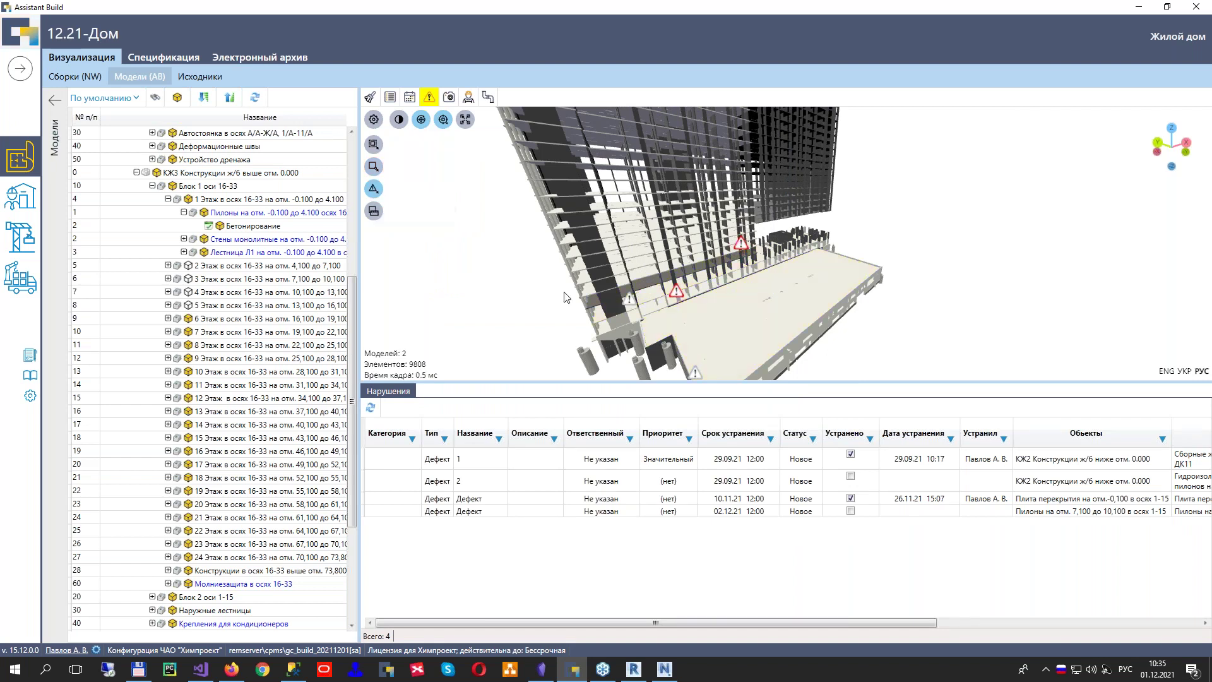
pyautogui.doubleClick(630, 301)
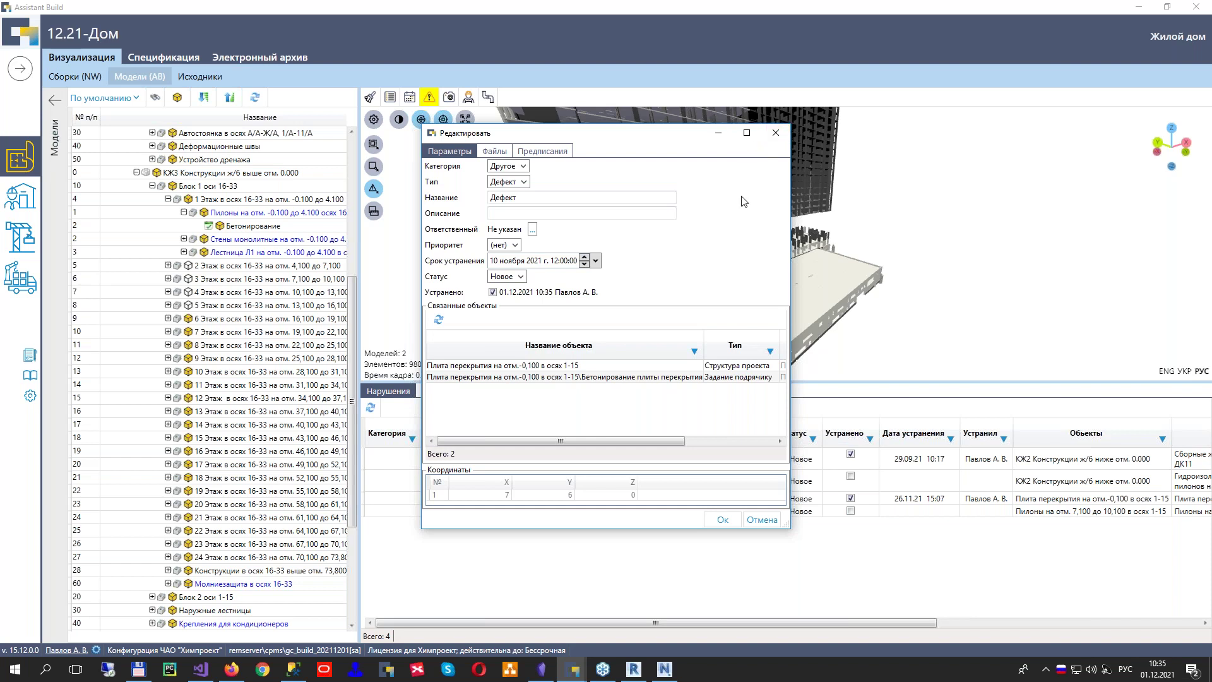
pyautogui.click(773, 132)
pyautogui.scroll(-3, 752, 312)
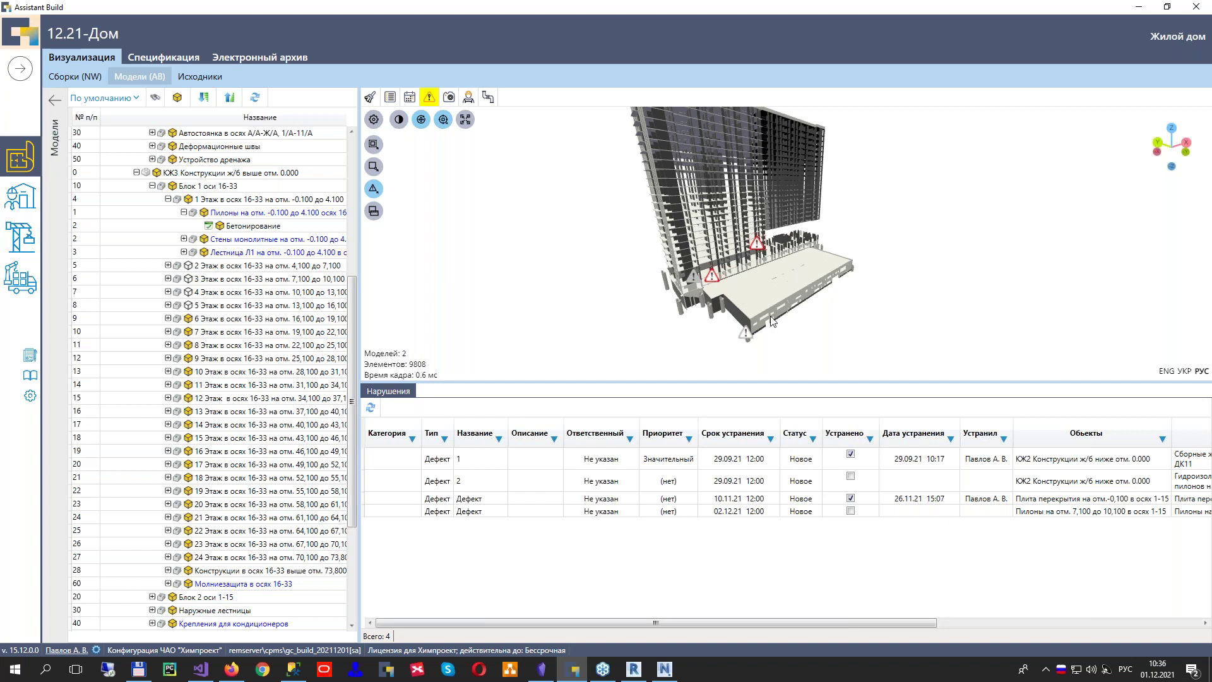
# Display the site photo markers on the model and view the photo attached near the top of the building
pyautogui.click(449, 97)
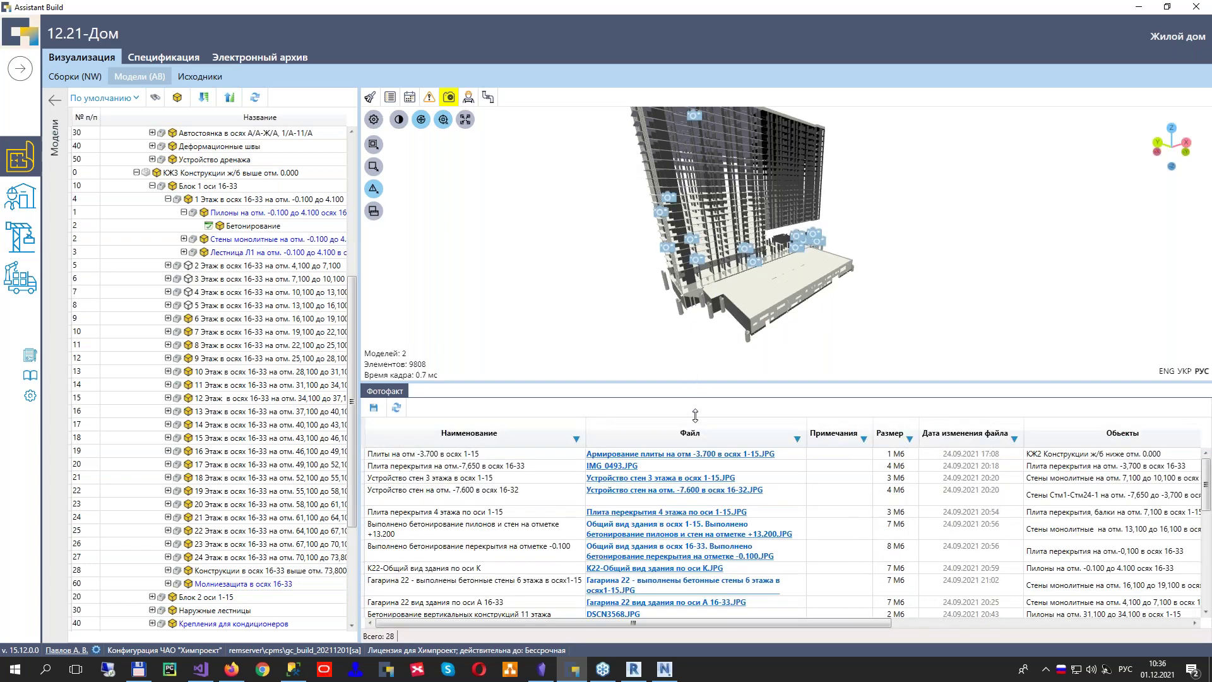
pyautogui.moveTo(695, 415); pyautogui.dragTo(696, 486)
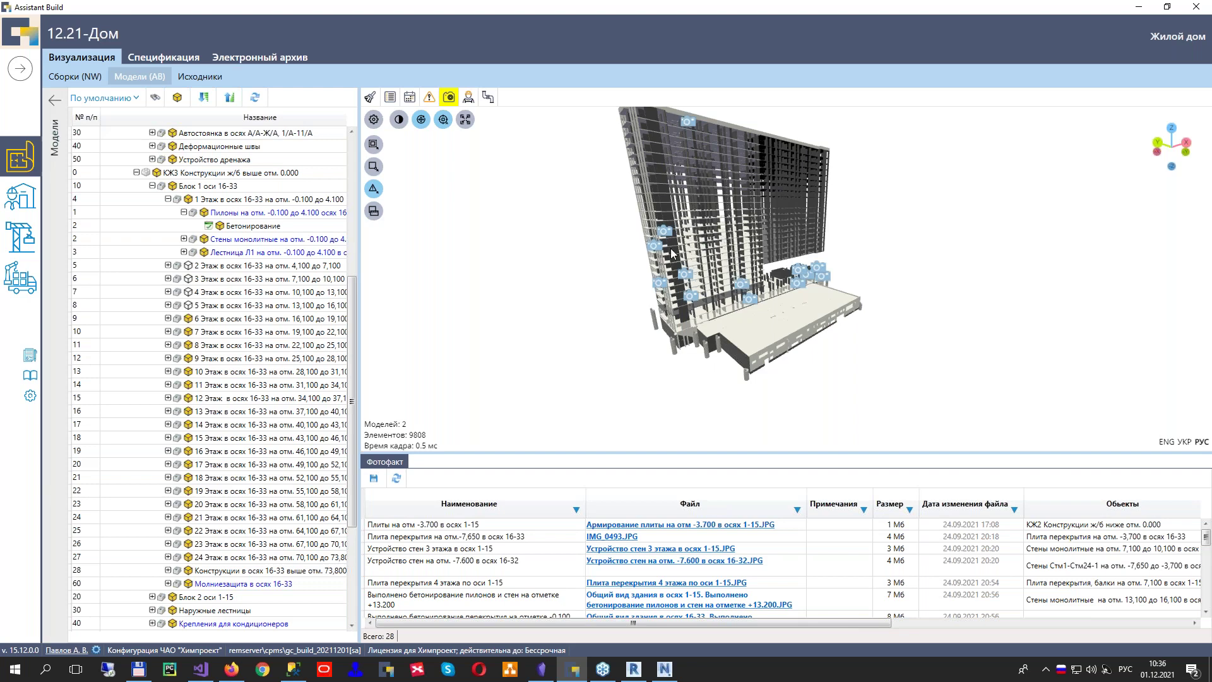
pyautogui.click(684, 122)
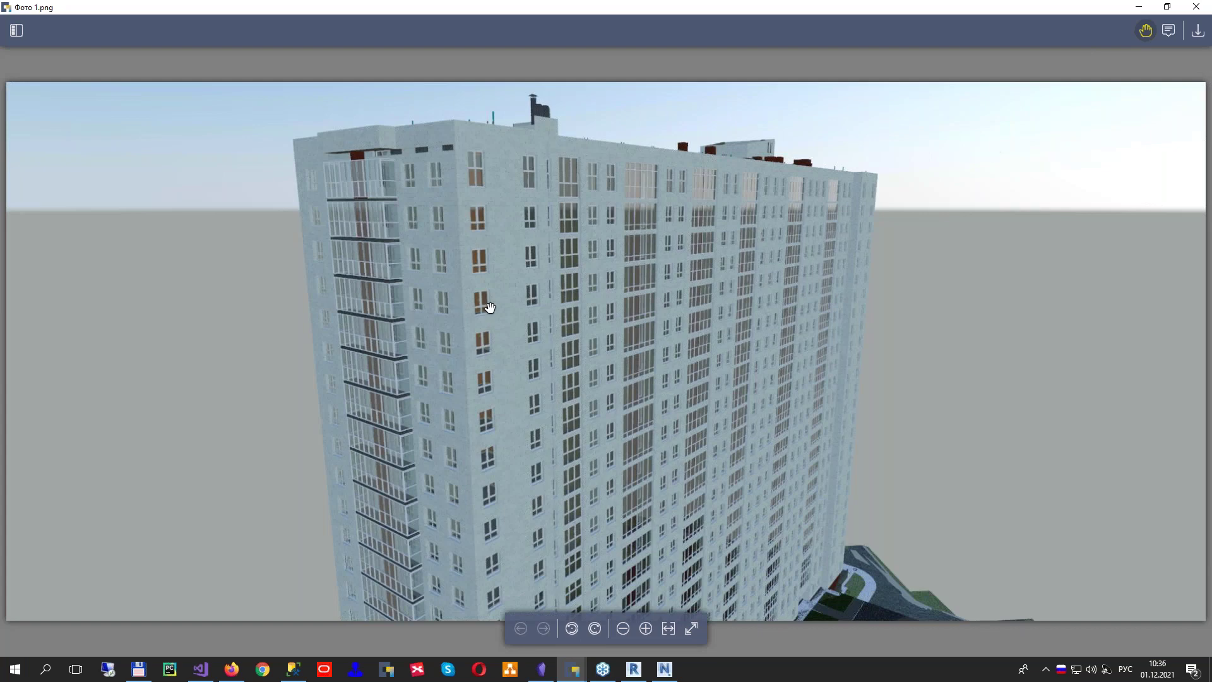
pyautogui.click(1196, 6)
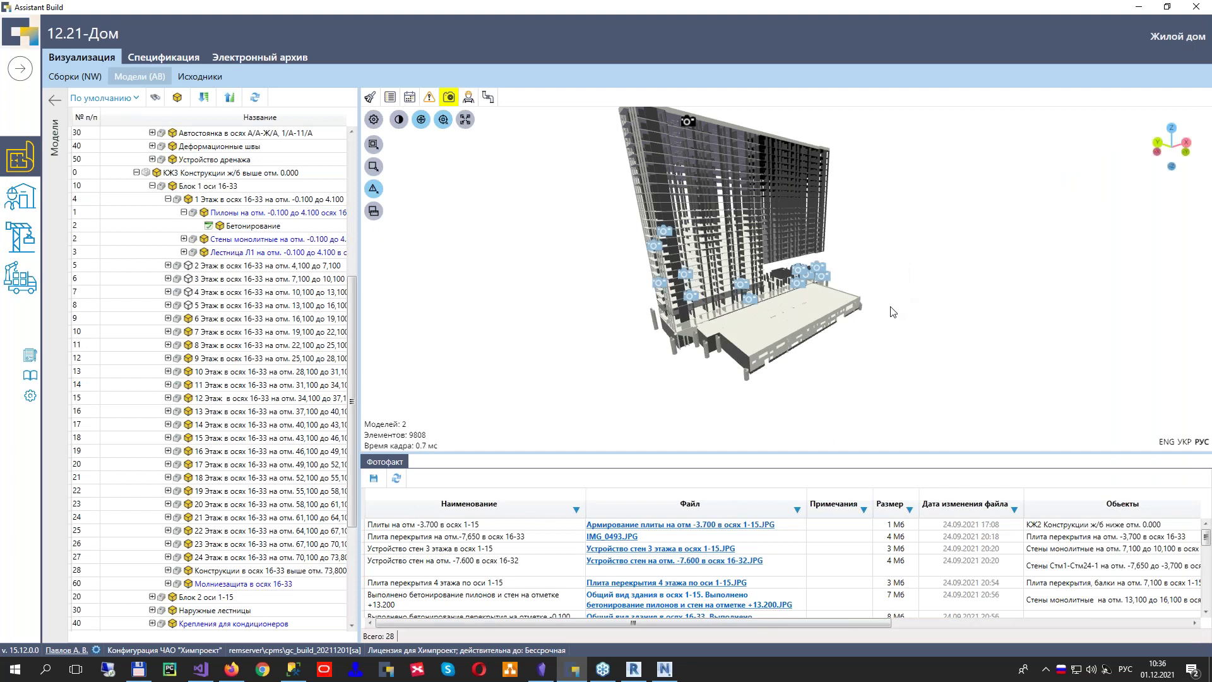
# Show the contractors list and compare the model elements without a contractor with those assigned to ООО "СтройМонтаж"
pyautogui.click(468, 98)
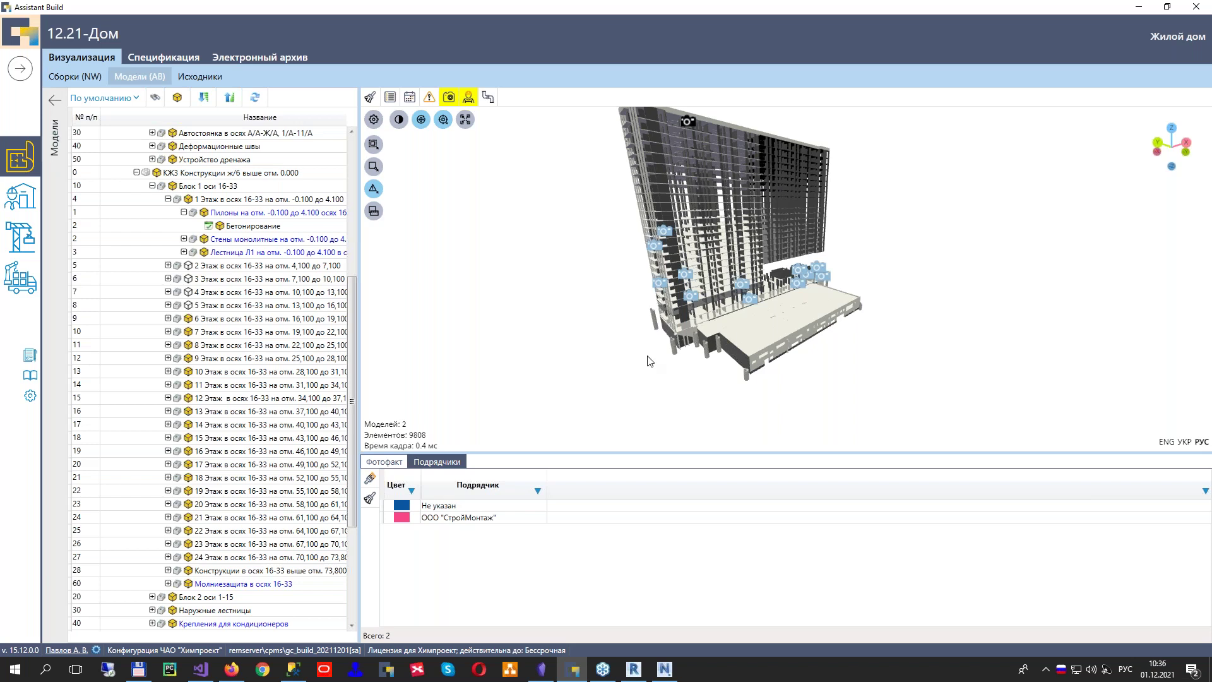
pyautogui.click(459, 509)
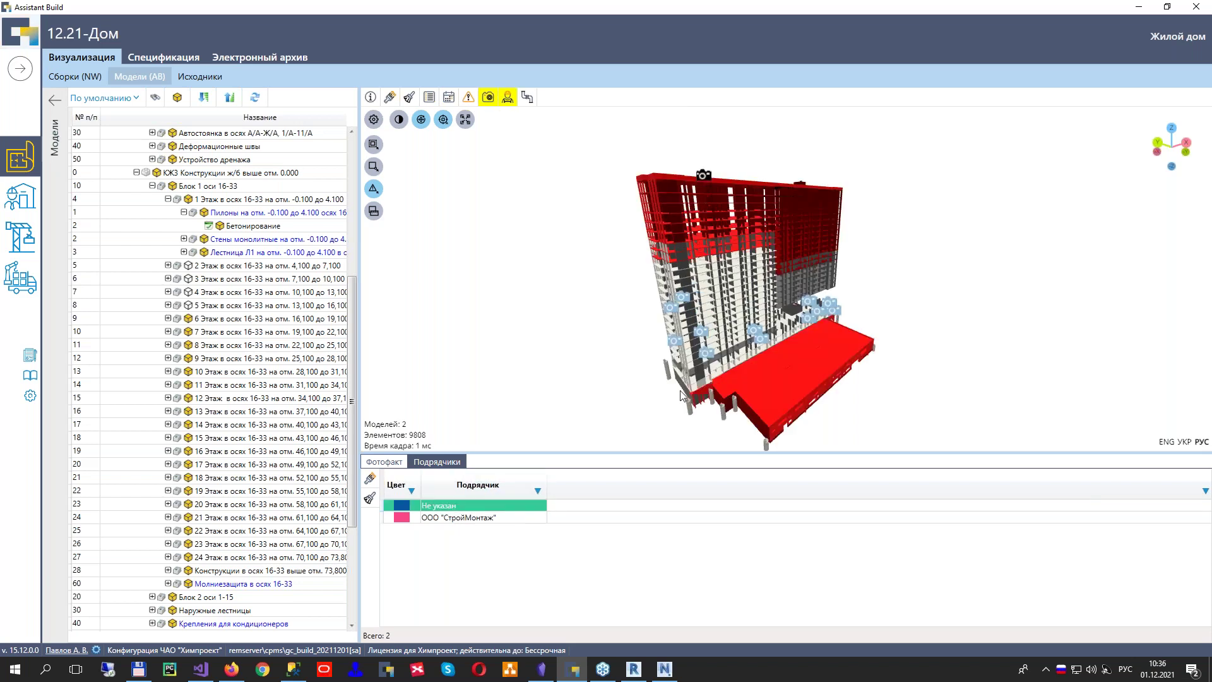
pyautogui.click(444, 519)
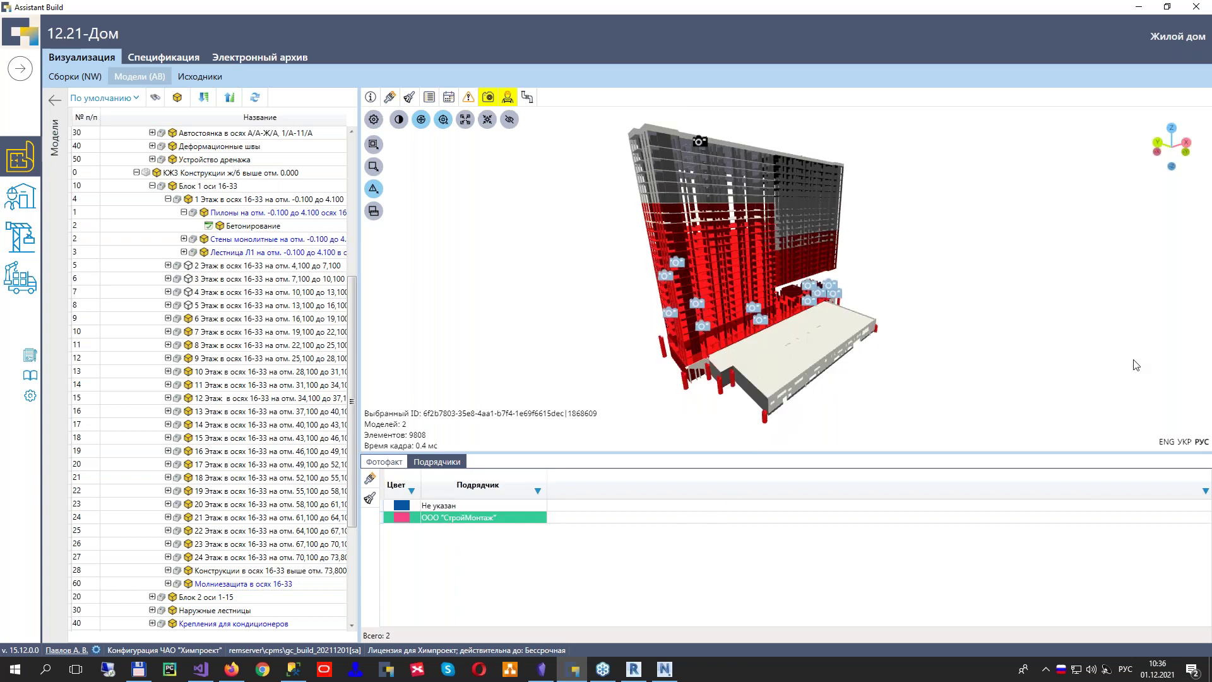
pyautogui.click(472, 506)
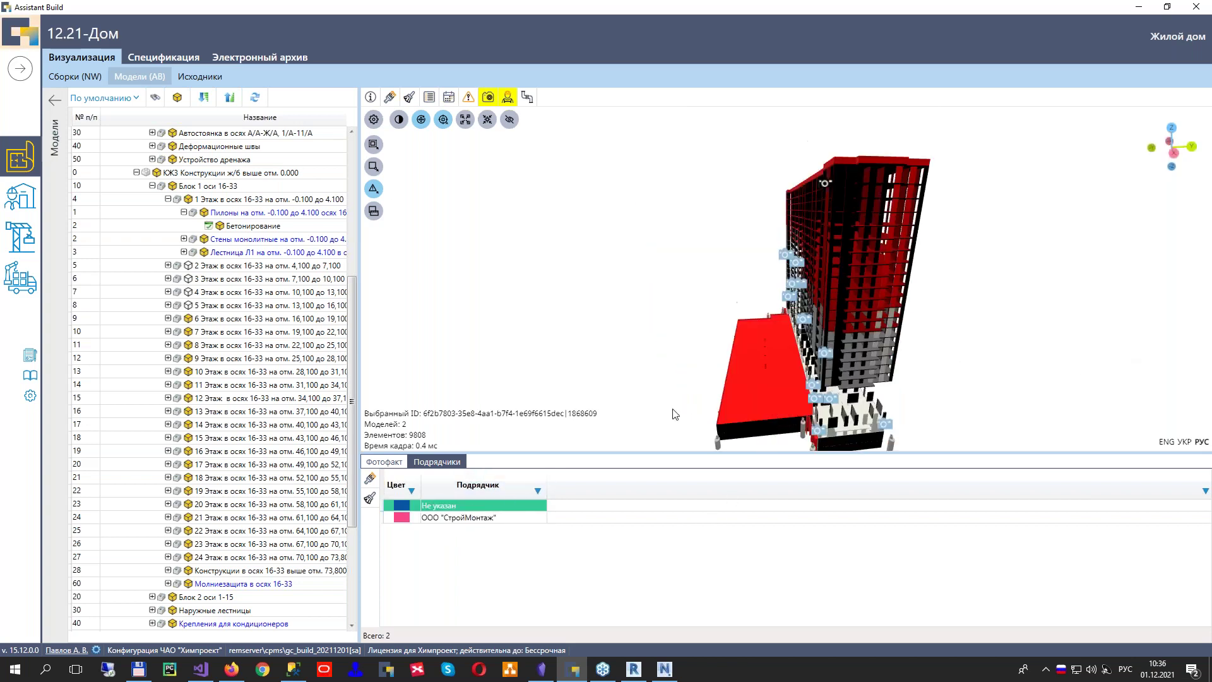
pyautogui.click(456, 521)
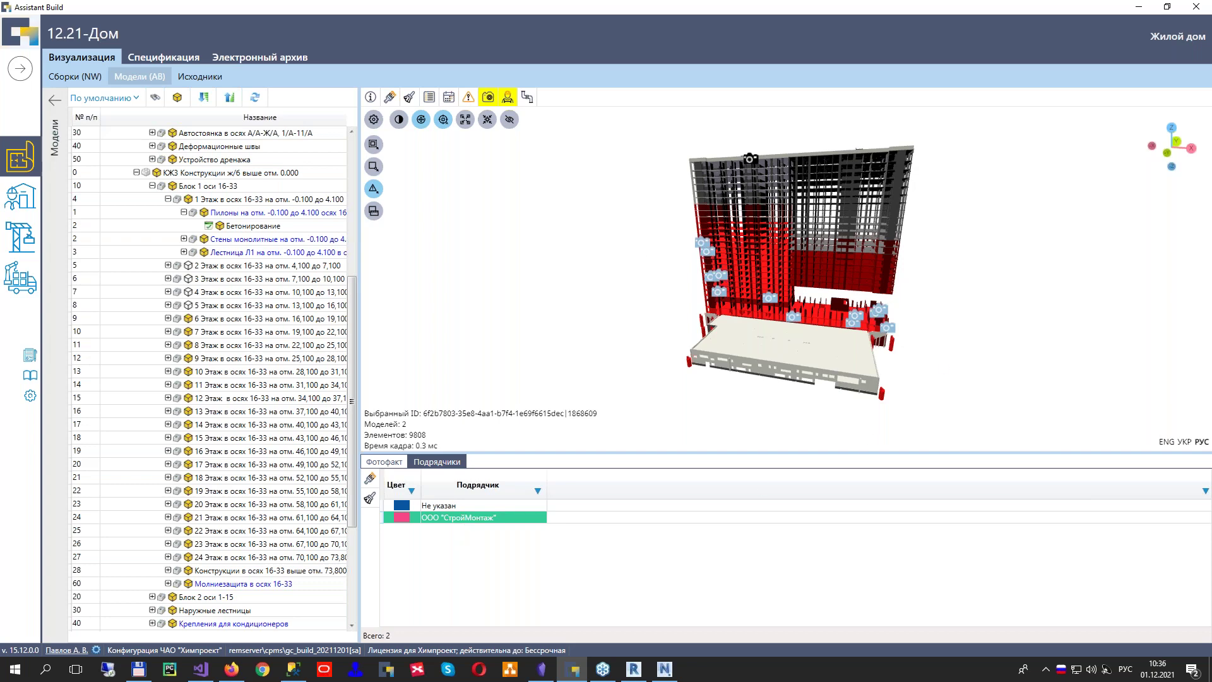
pyautogui.click(455, 507)
pyautogui.scroll(2, 787, 292)
pyautogui.moveTo(787, 292); pyautogui.dragTo(776, 355)
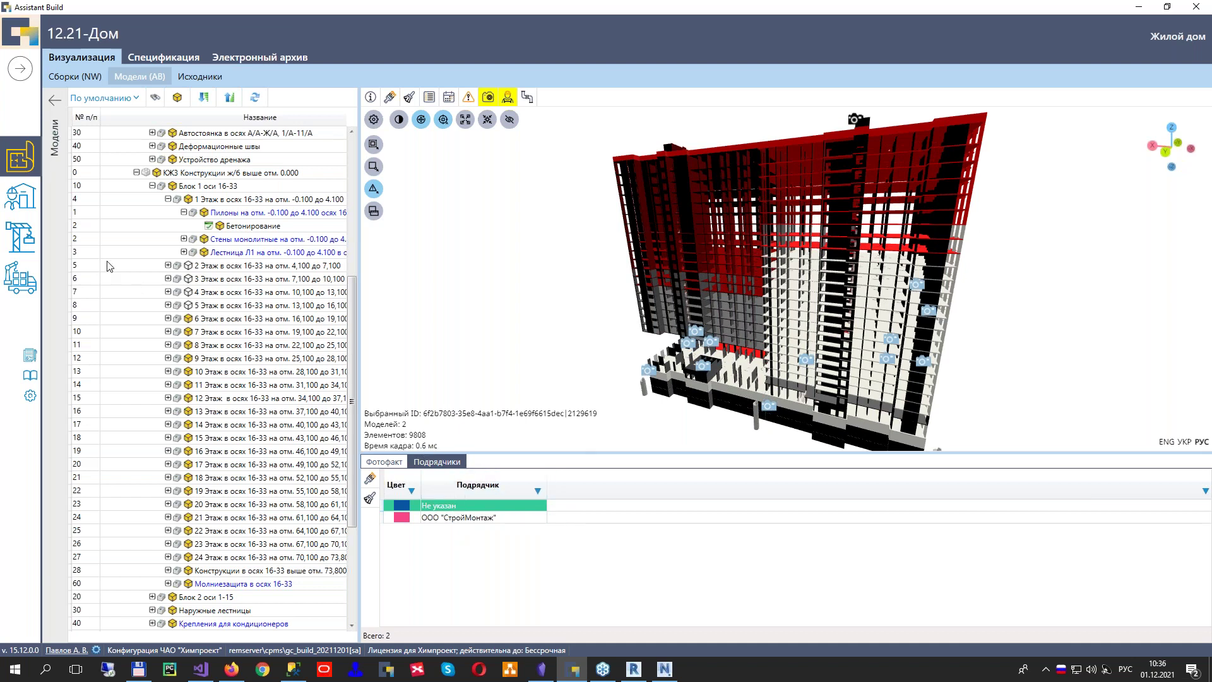
# Open the construction tasks of the basement wall at -10,900 to -7,650 in axes 16-33 and review their schedule, completion and volume columns
pyautogui.click(20, 242)
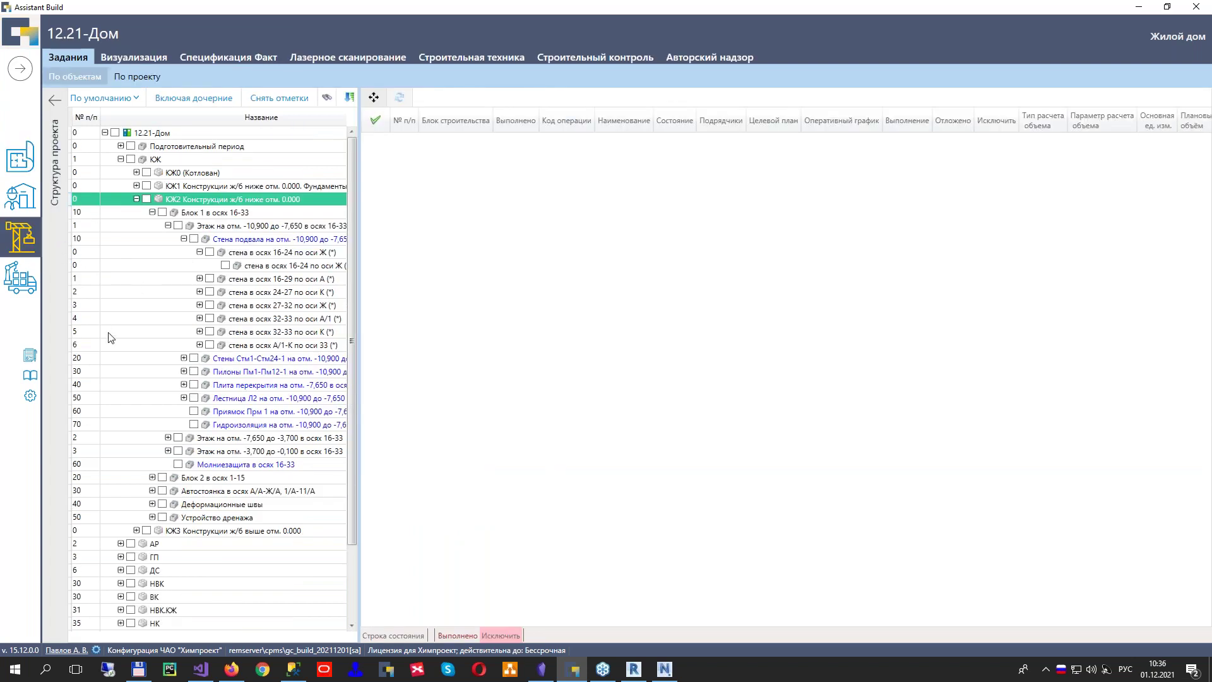
pyautogui.click(194, 239)
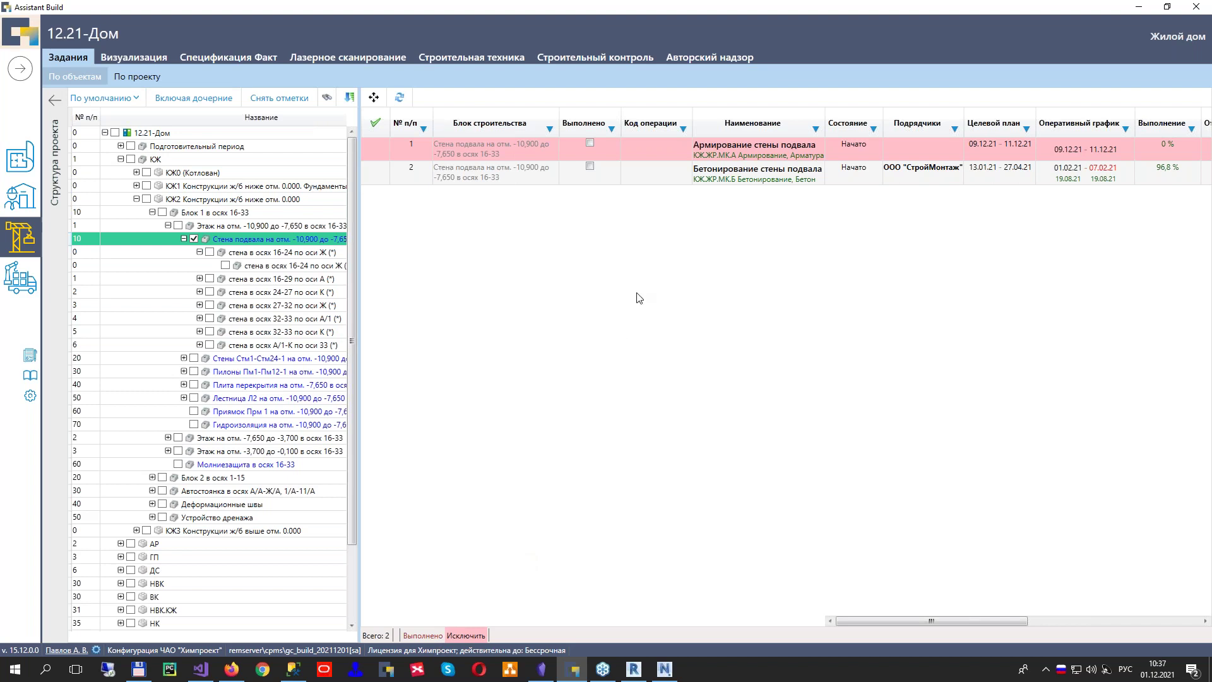
pyautogui.click(58, 166)
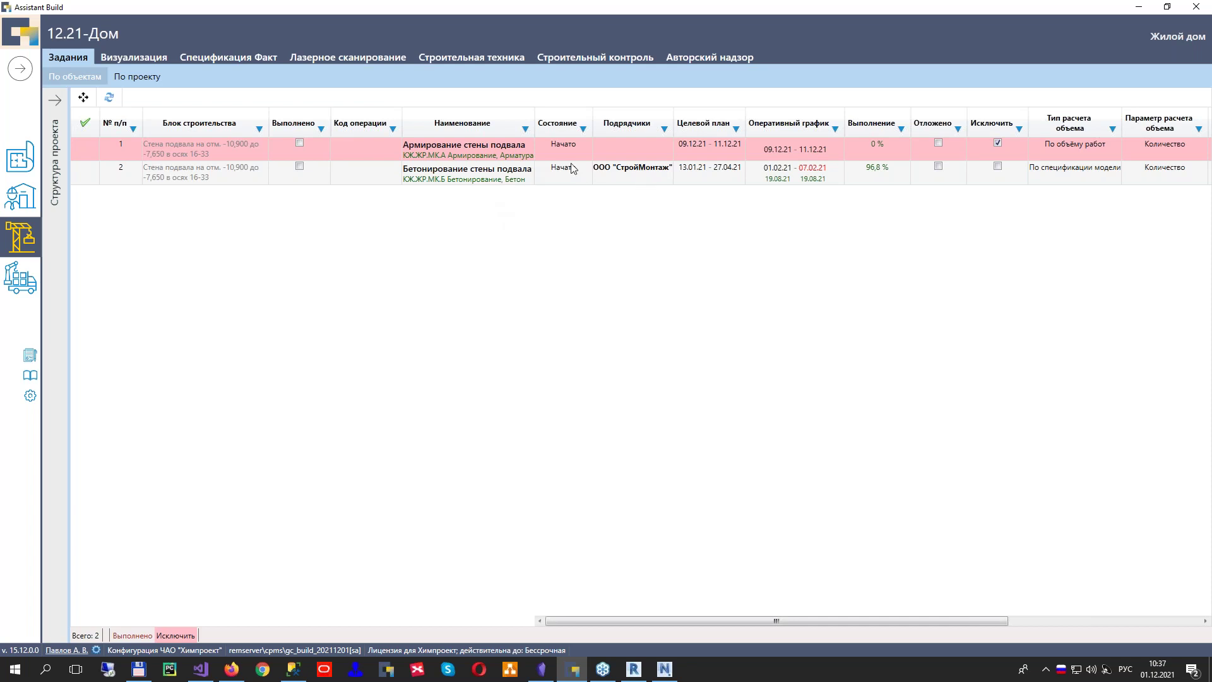
pyautogui.click(621, 150)
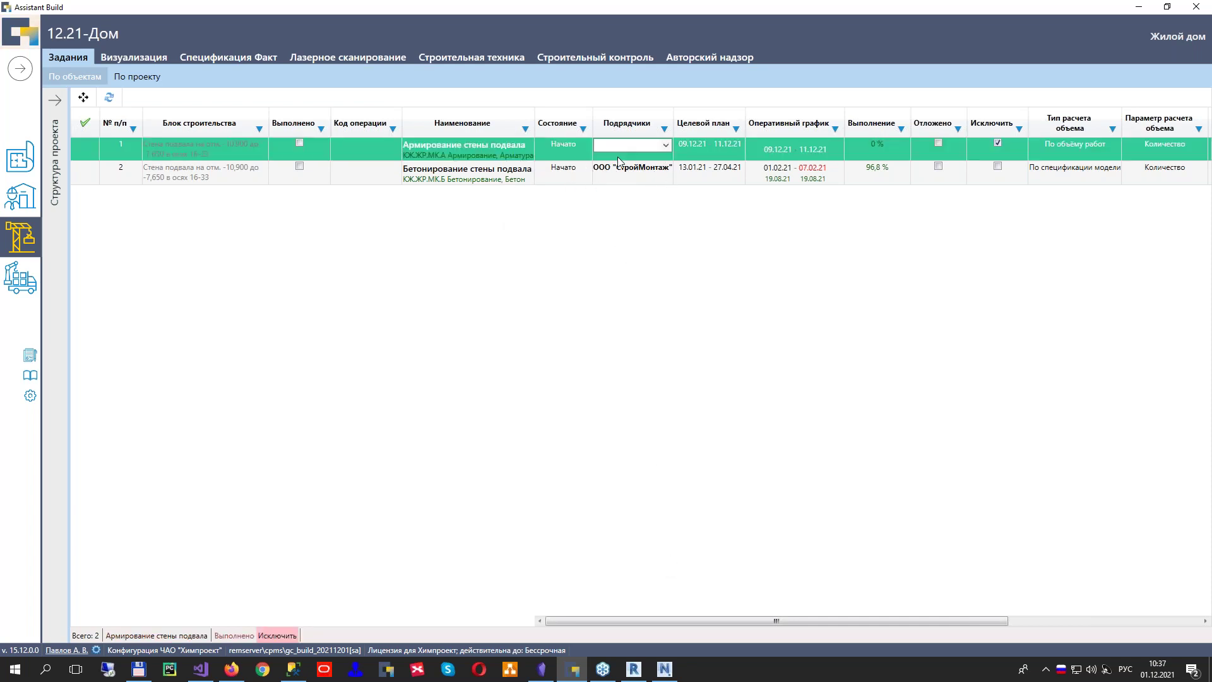
pyautogui.moveTo(727, 621); pyautogui.dragTo(776, 619)
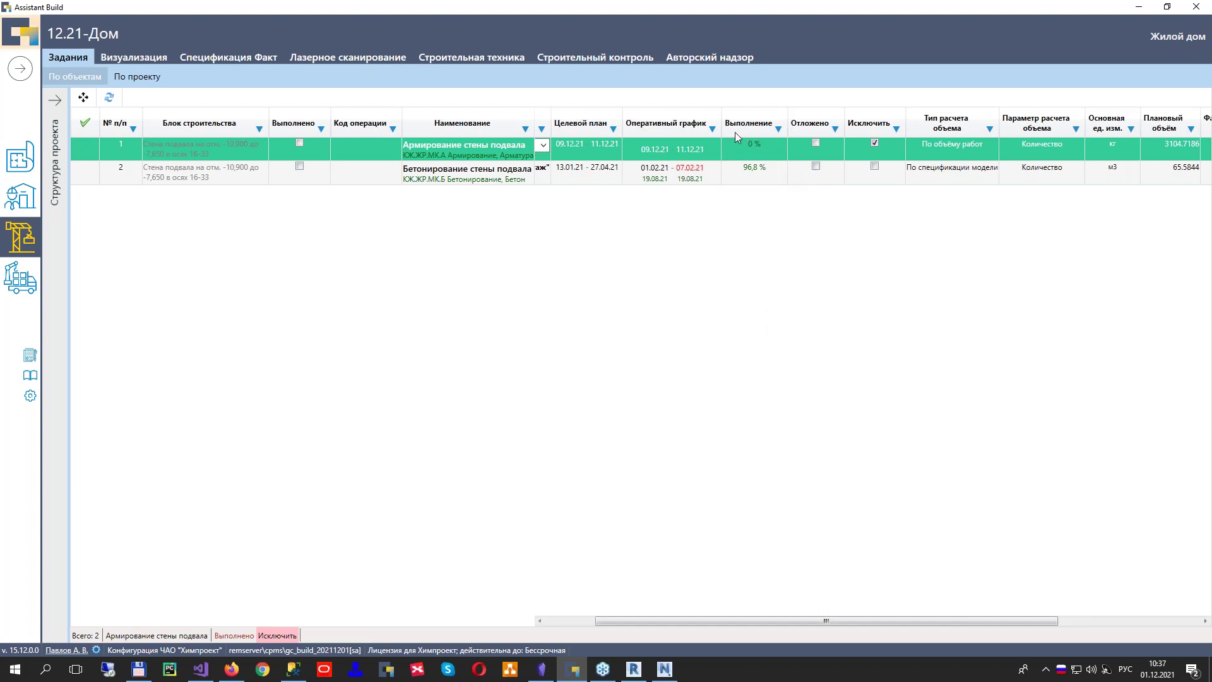
pyautogui.moveTo(911, 623); pyautogui.dragTo(1037, 541)
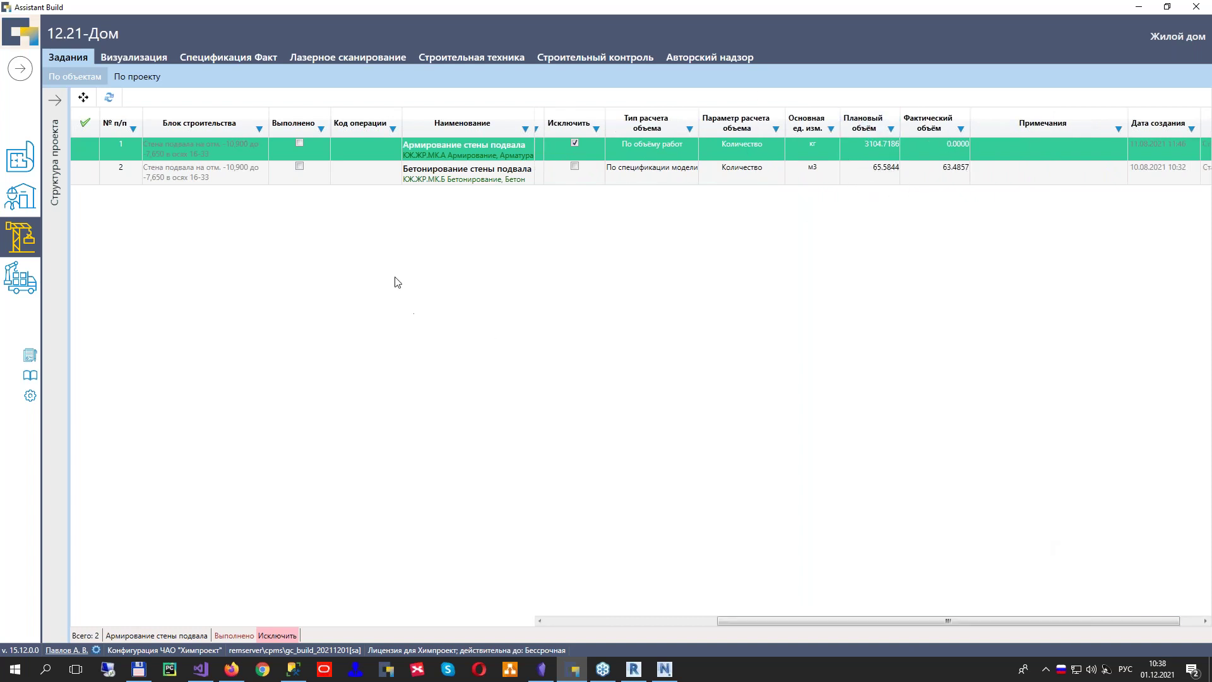
# Open the task «Бетонирование стены подвала» and examine its model specification by planned and actual quantities
pyautogui.click(368, 173)
pyautogui.doubleClick(368, 175)
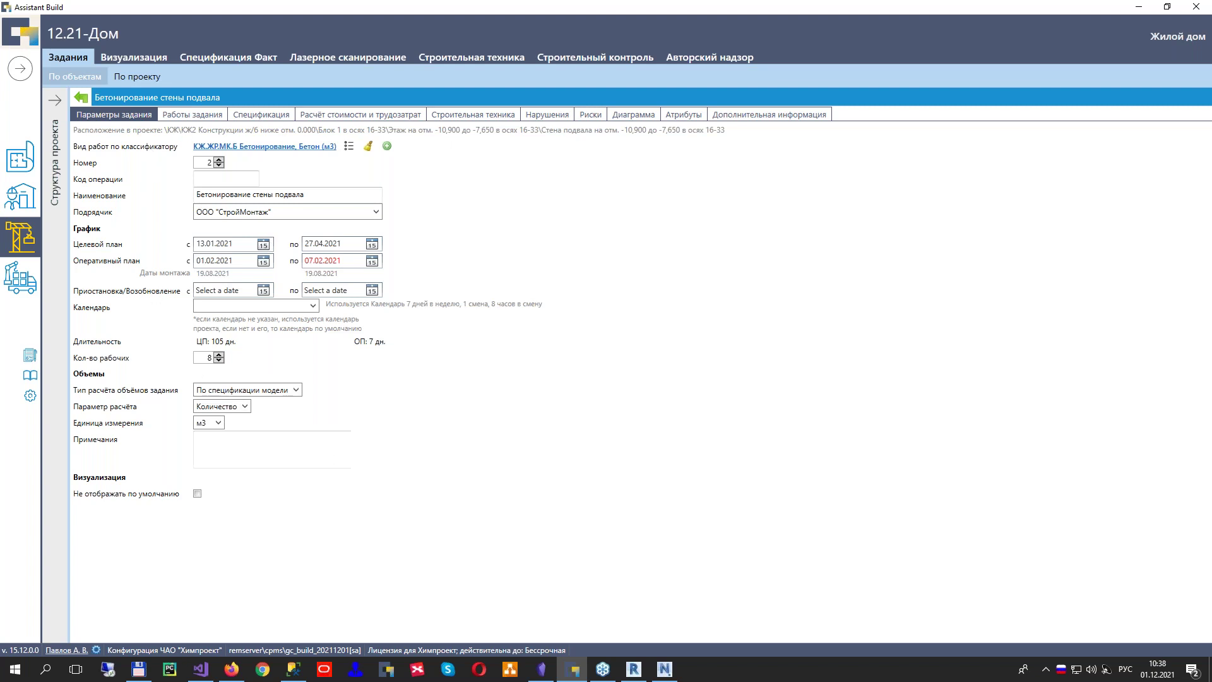
pyautogui.click(192, 115)
pyautogui.click(277, 114)
pyautogui.click(226, 150)
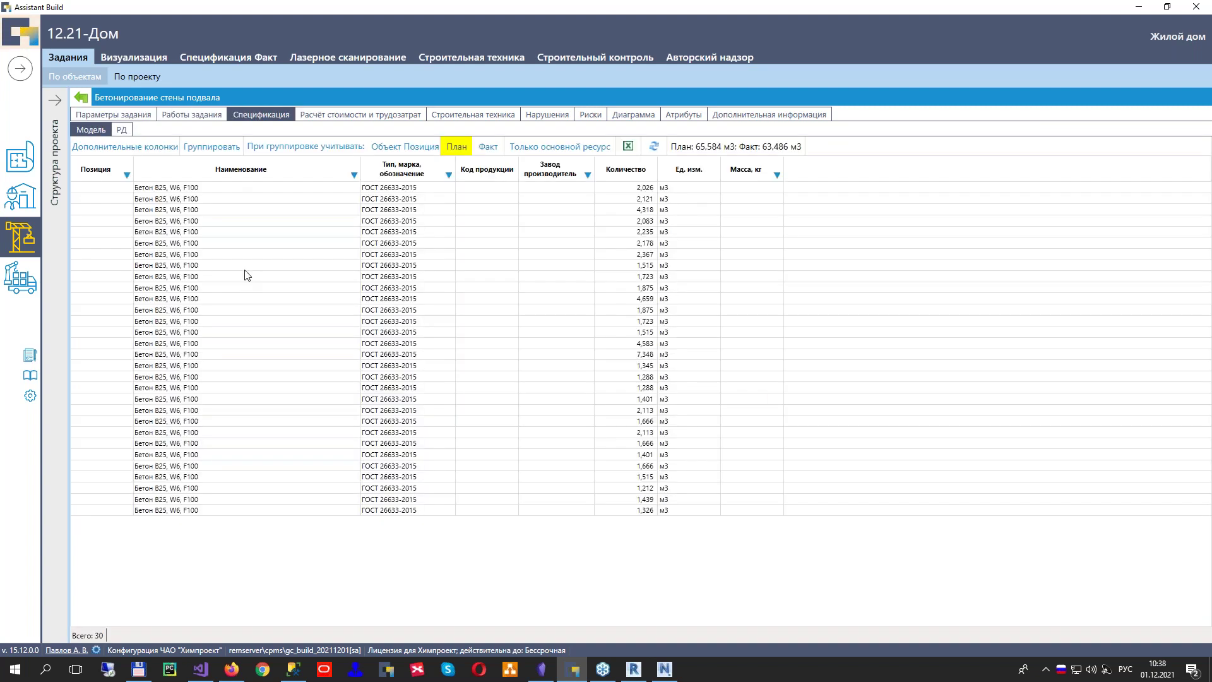
pyautogui.moveTo(414, 190); pyautogui.dragTo(697, 674)
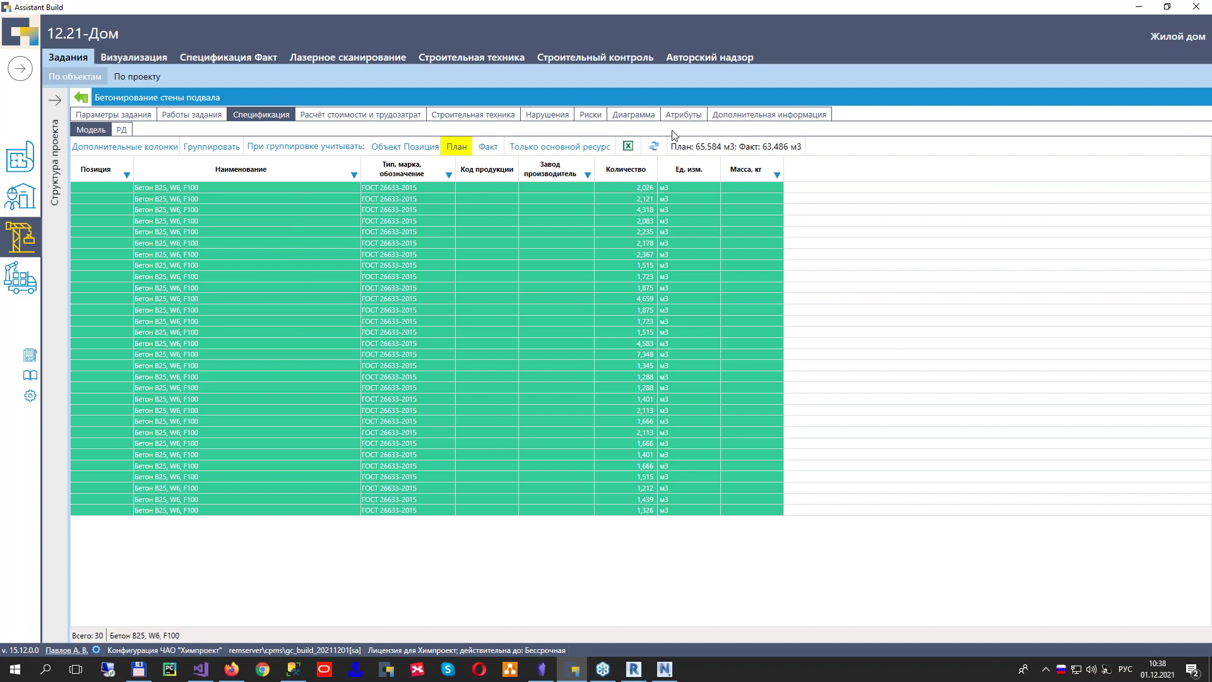
pyautogui.click(488, 146)
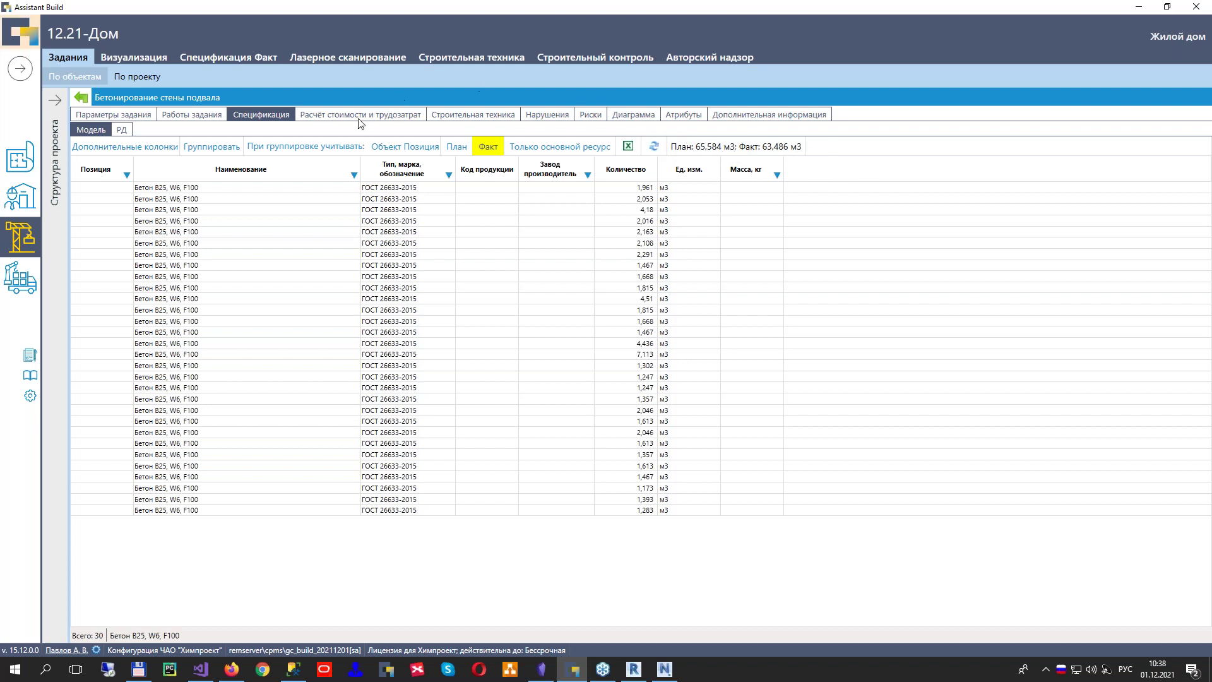
# Review the task's cost and labour calculation and browse the «Земляные работы» standard rates in «Справочник ед. расценок СБД» without adding any
pyautogui.click(344, 116)
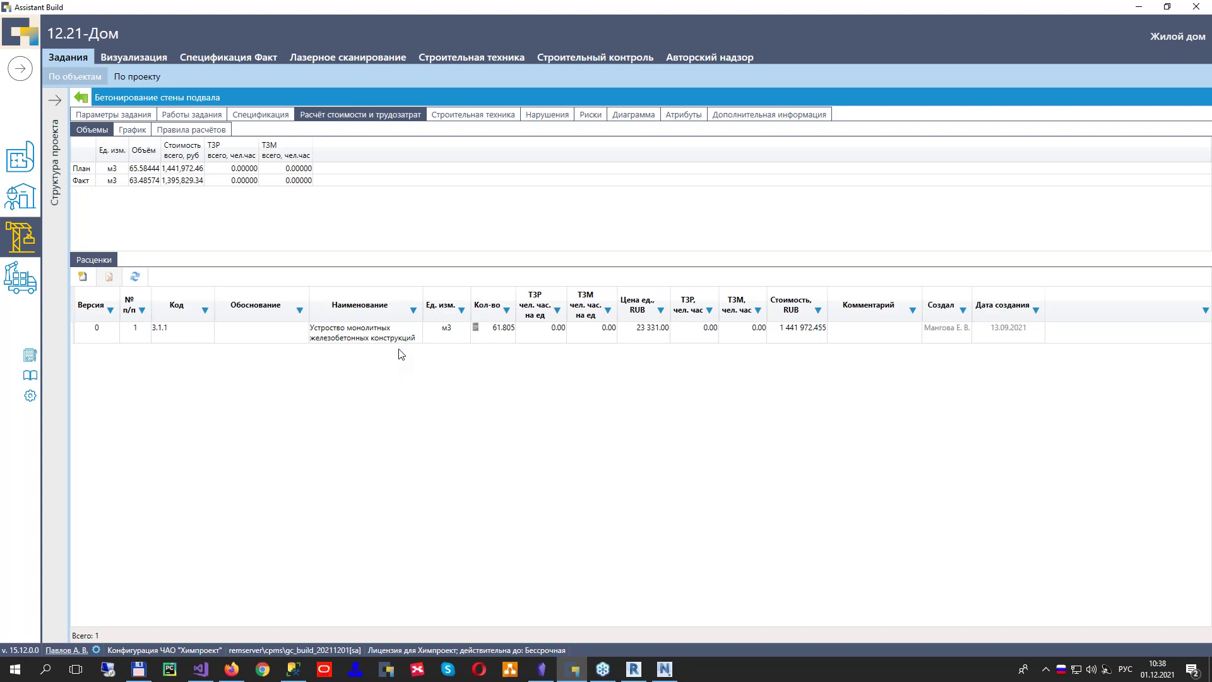
pyautogui.rightClick(387, 378)
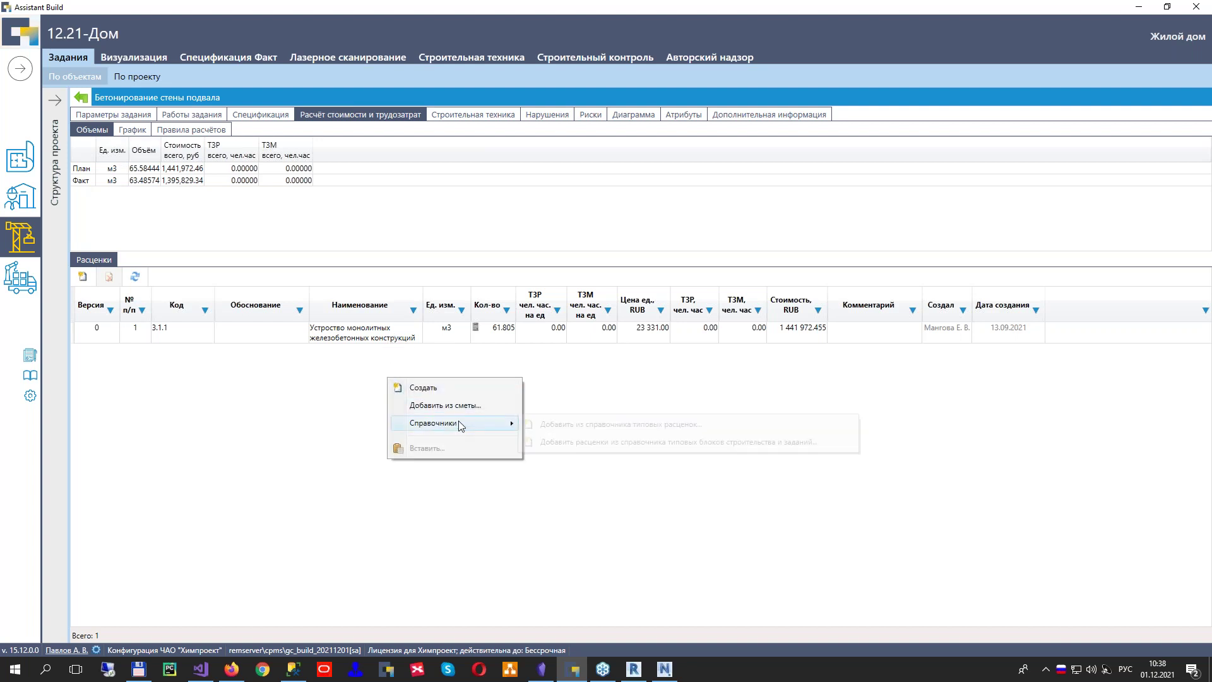
pyautogui.moveTo(459, 424)
pyautogui.click(587, 423)
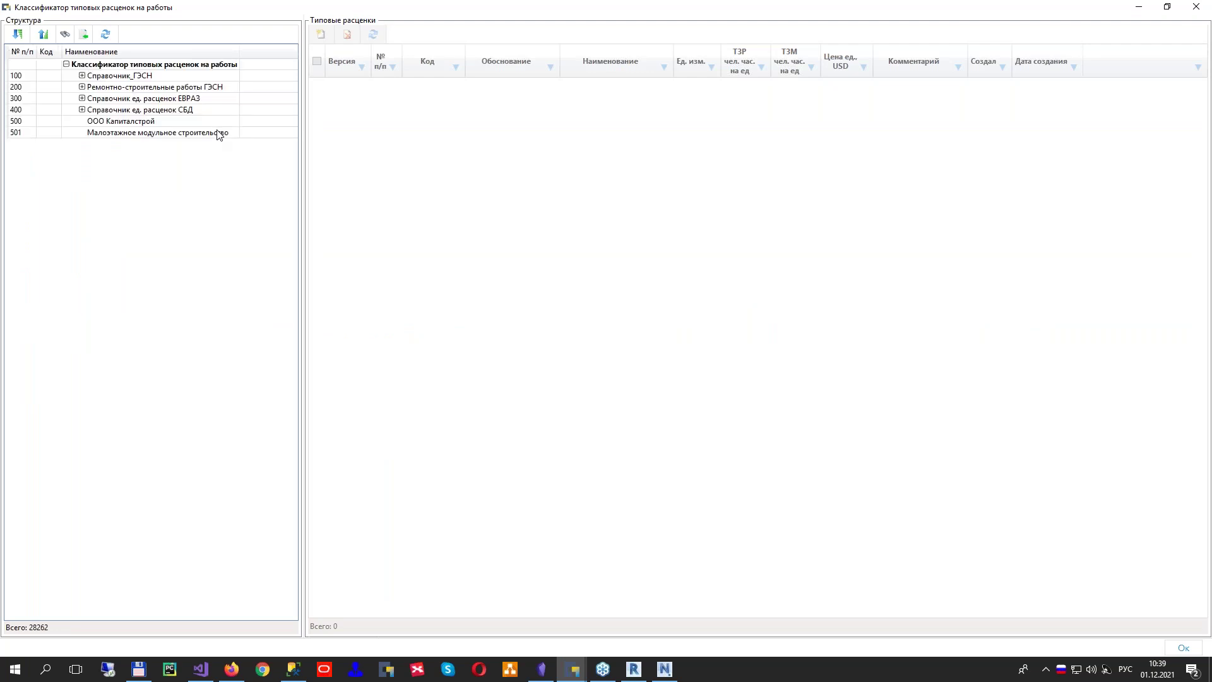
pyautogui.click(82, 110)
pyautogui.click(135, 133)
pyautogui.click(511, 164)
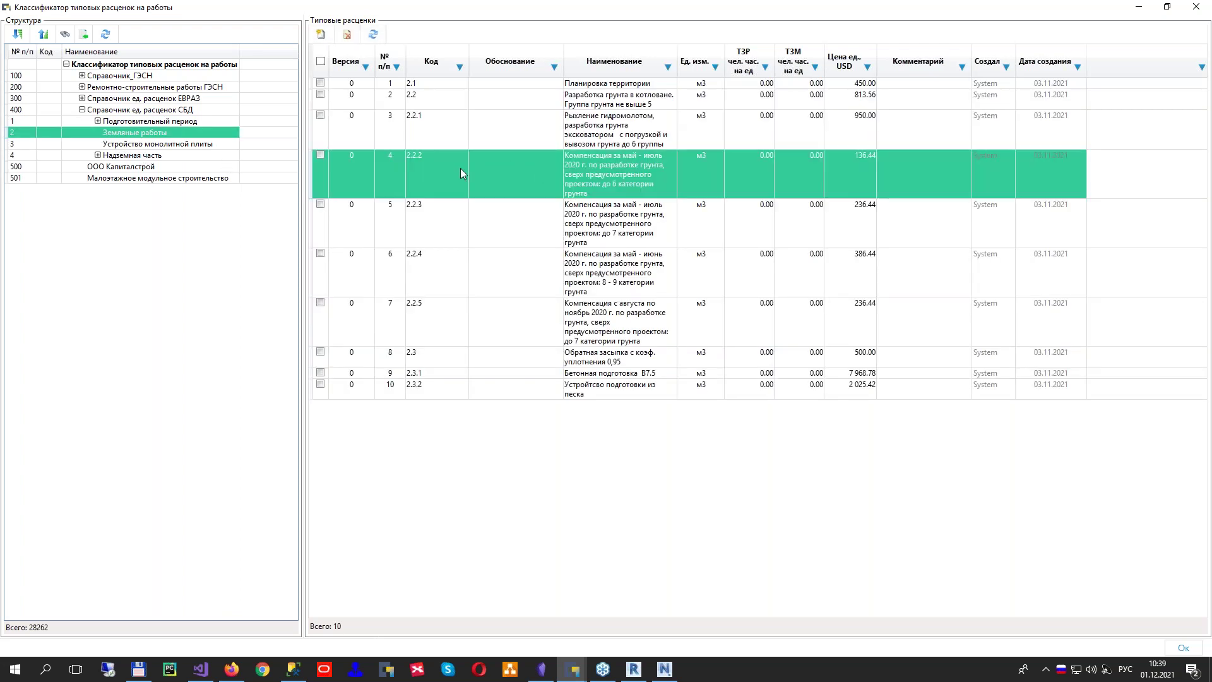
pyautogui.click(1197, 7)
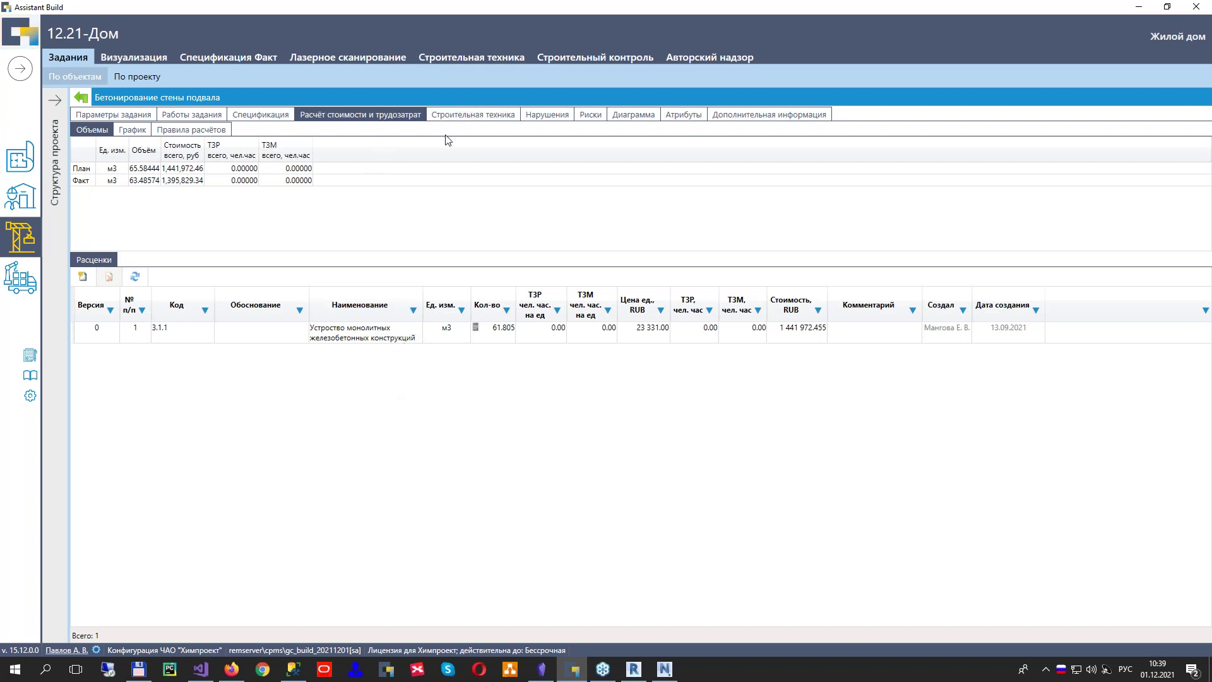
# Review the task's construction machinery, violations, working-documentation risk, progress diagram and attributes
pyautogui.click(456, 118)
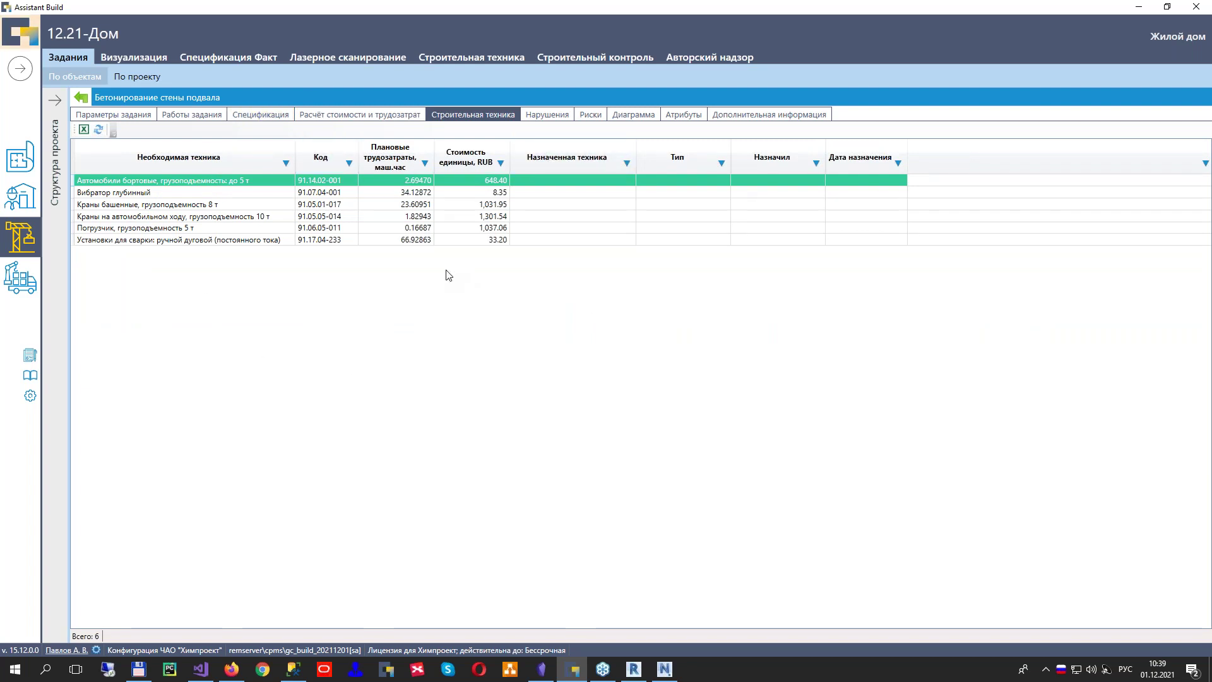
pyautogui.click(547, 114)
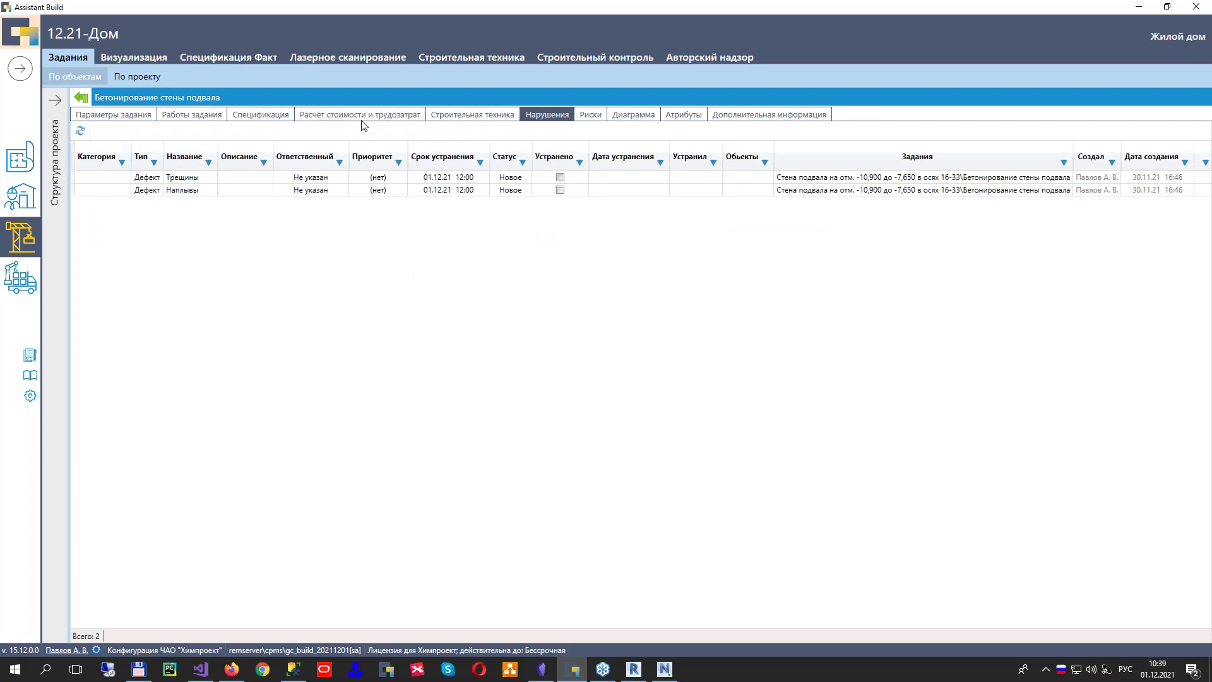
pyautogui.click(594, 115)
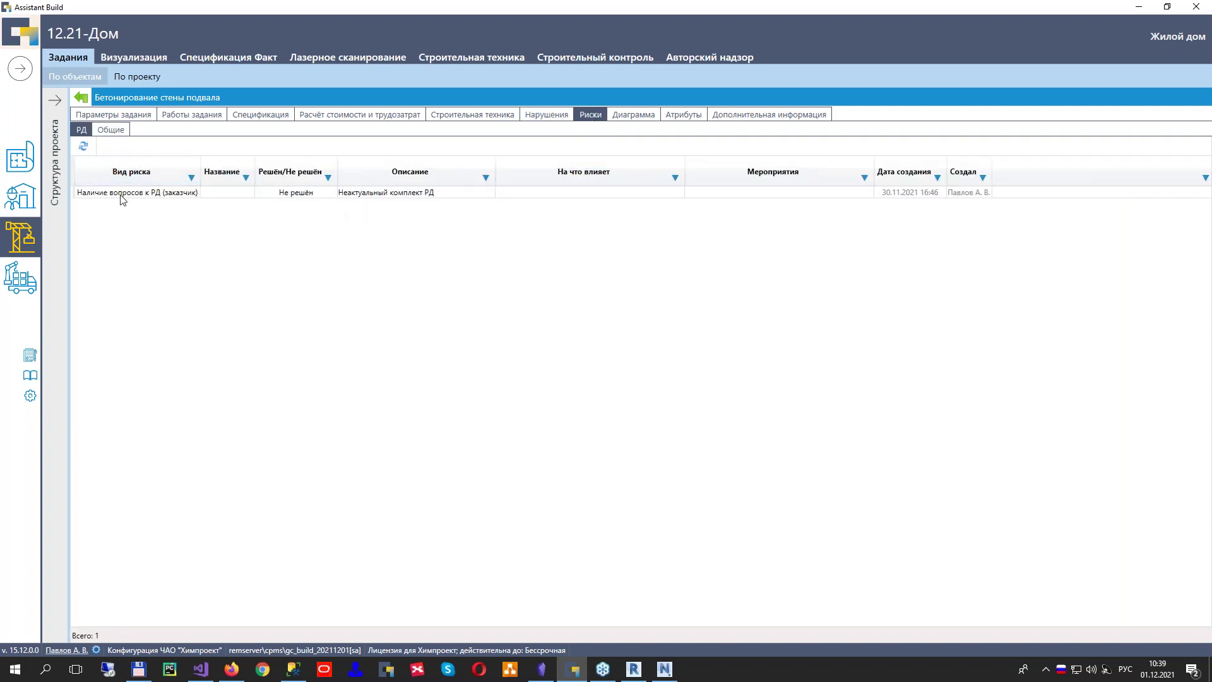
pyautogui.click(176, 193)
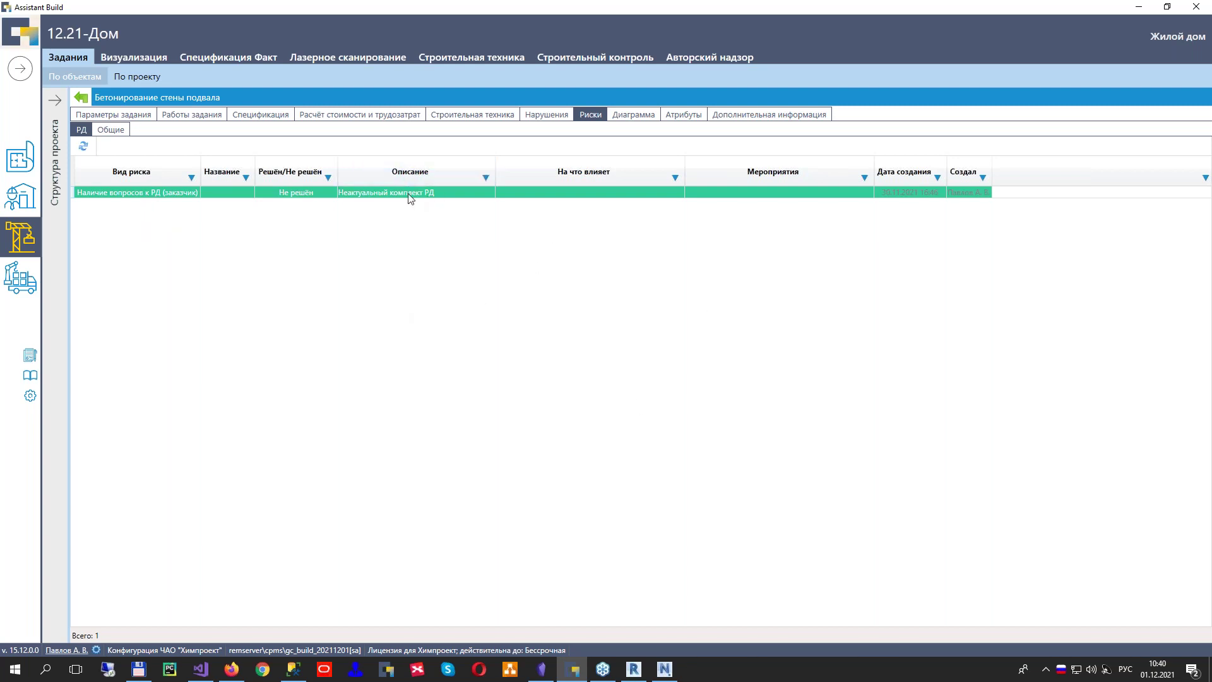
pyautogui.click(636, 115)
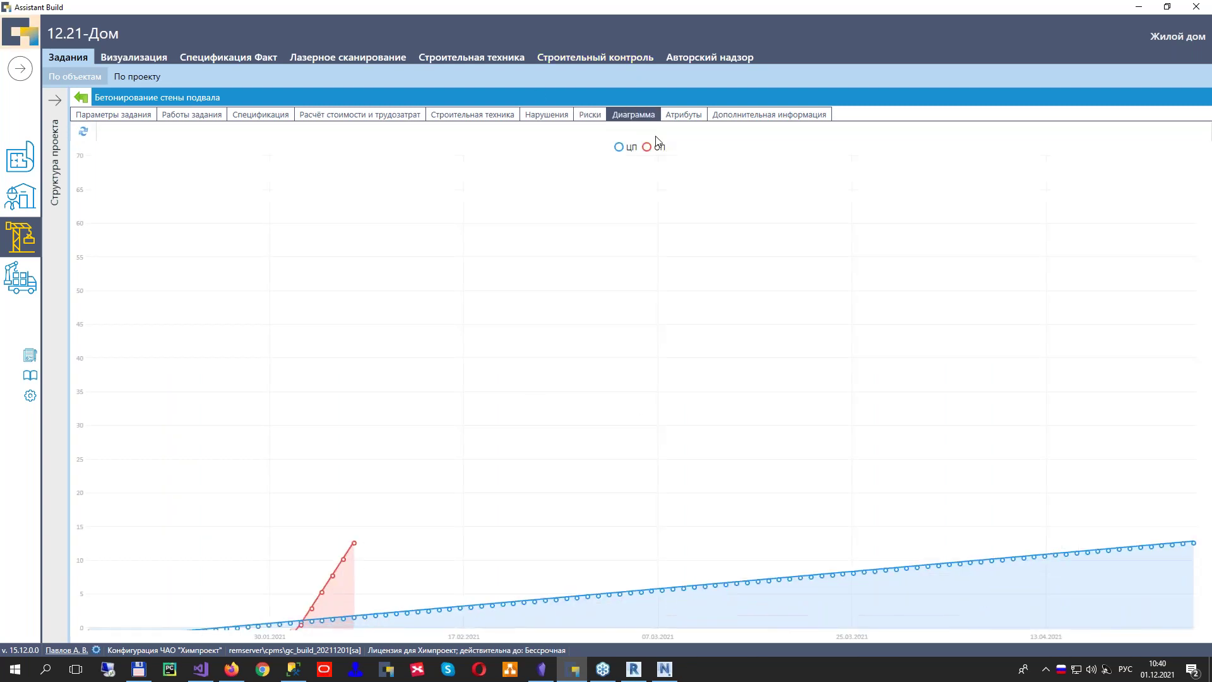
pyautogui.click(688, 117)
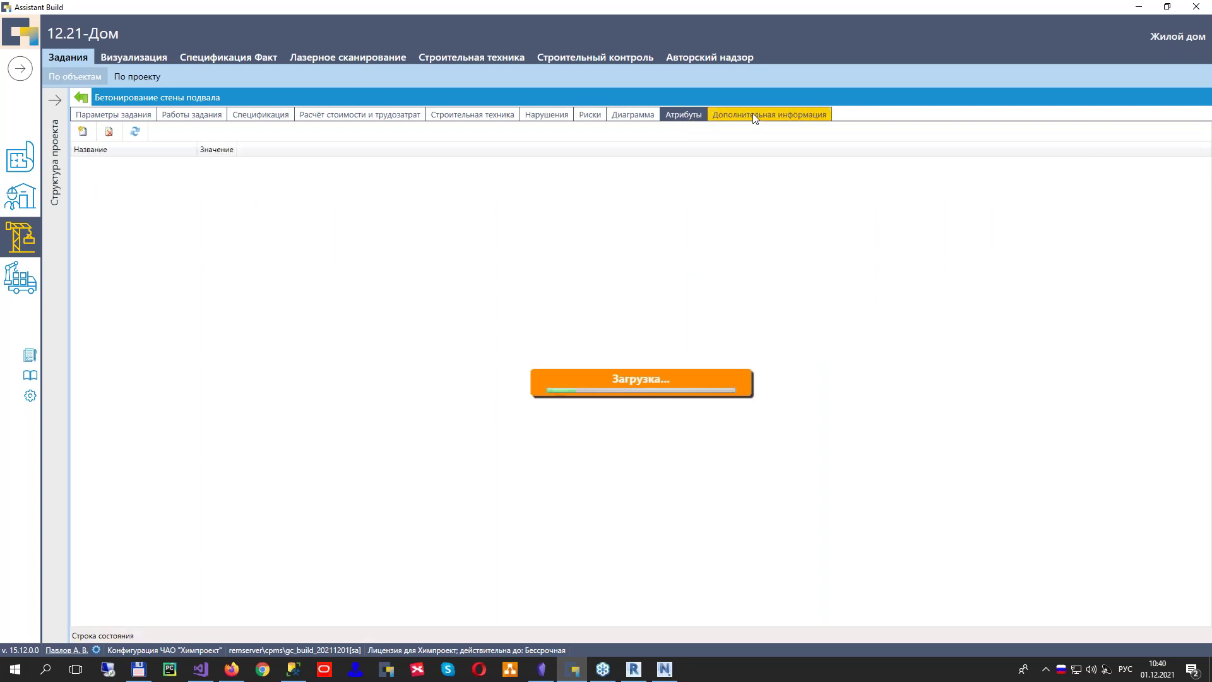
# Examine the task's as-built documentation and site photos, viewing the file «Фото 2.png» and closing it
pyautogui.click(733, 120)
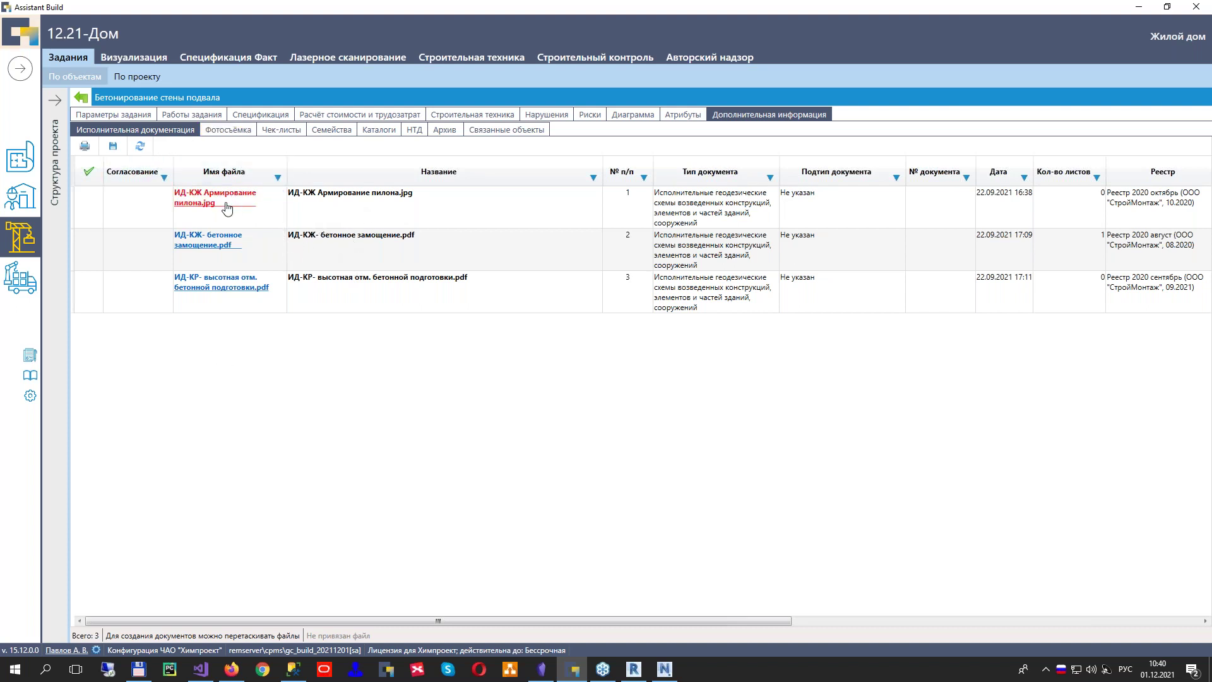
pyautogui.click(235, 131)
pyautogui.click(322, 193)
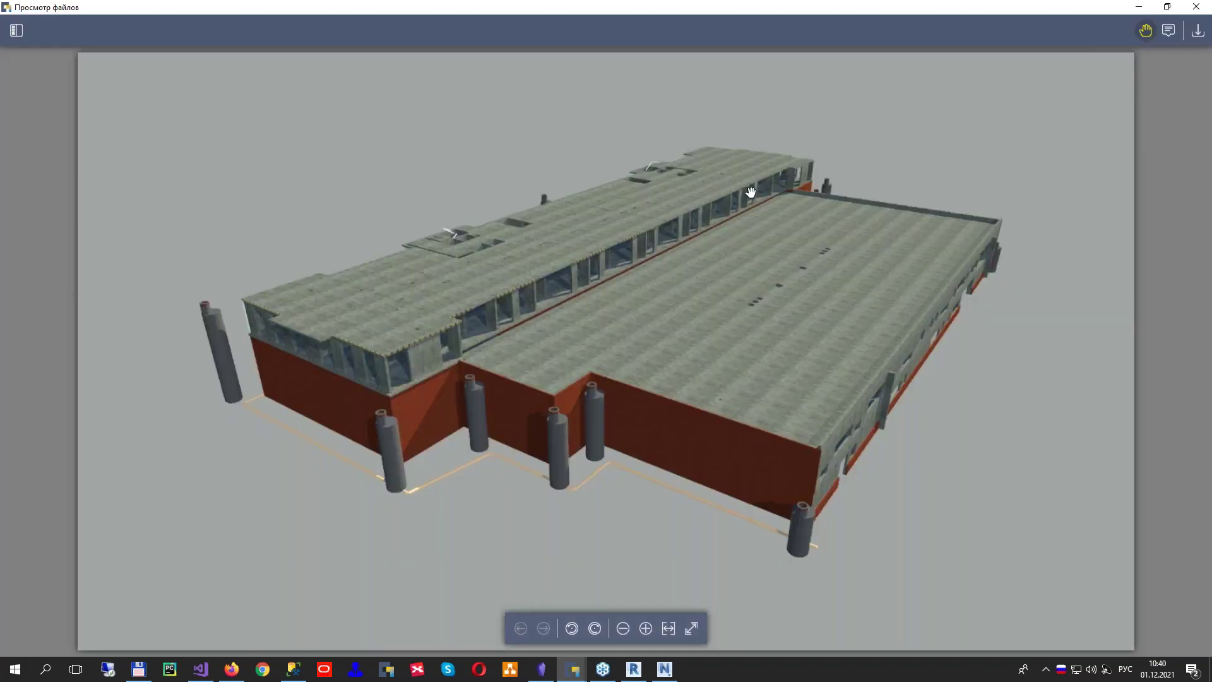
pyautogui.click(1197, 6)
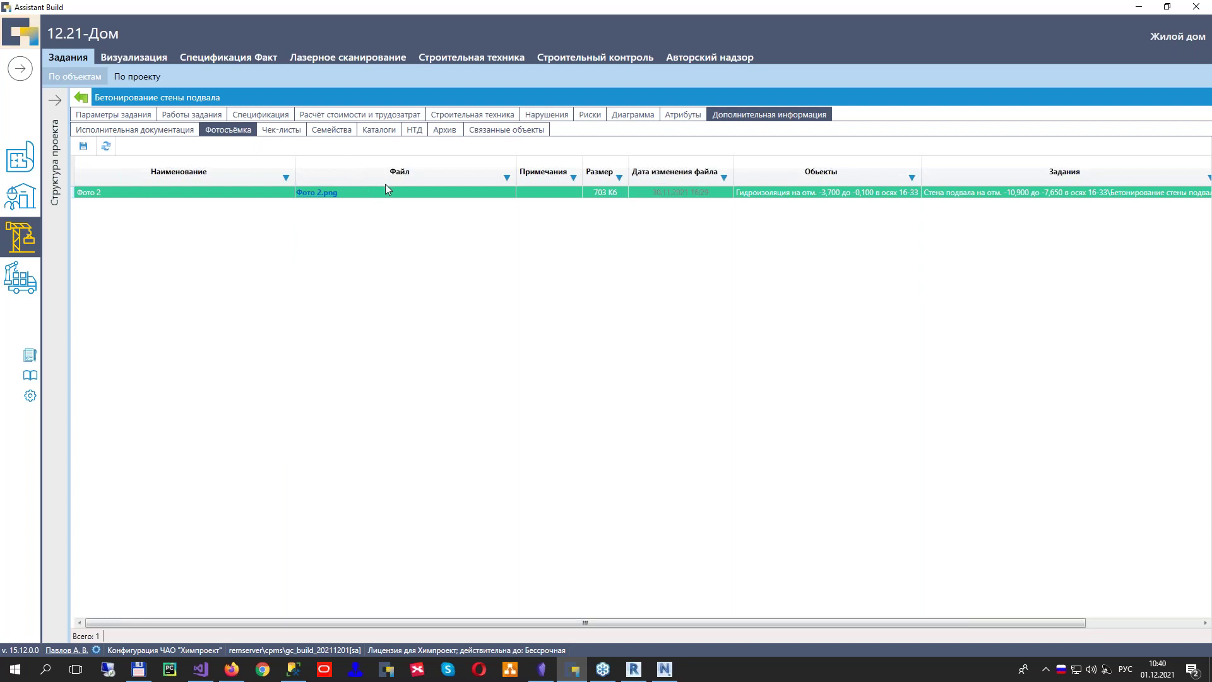
# Add the checklist «Схема расположения подкрановых балок и монорельсов» to the task from the library section Проект > КМ > Раздел
pyautogui.click(280, 130)
pyautogui.rightClick(227, 232)
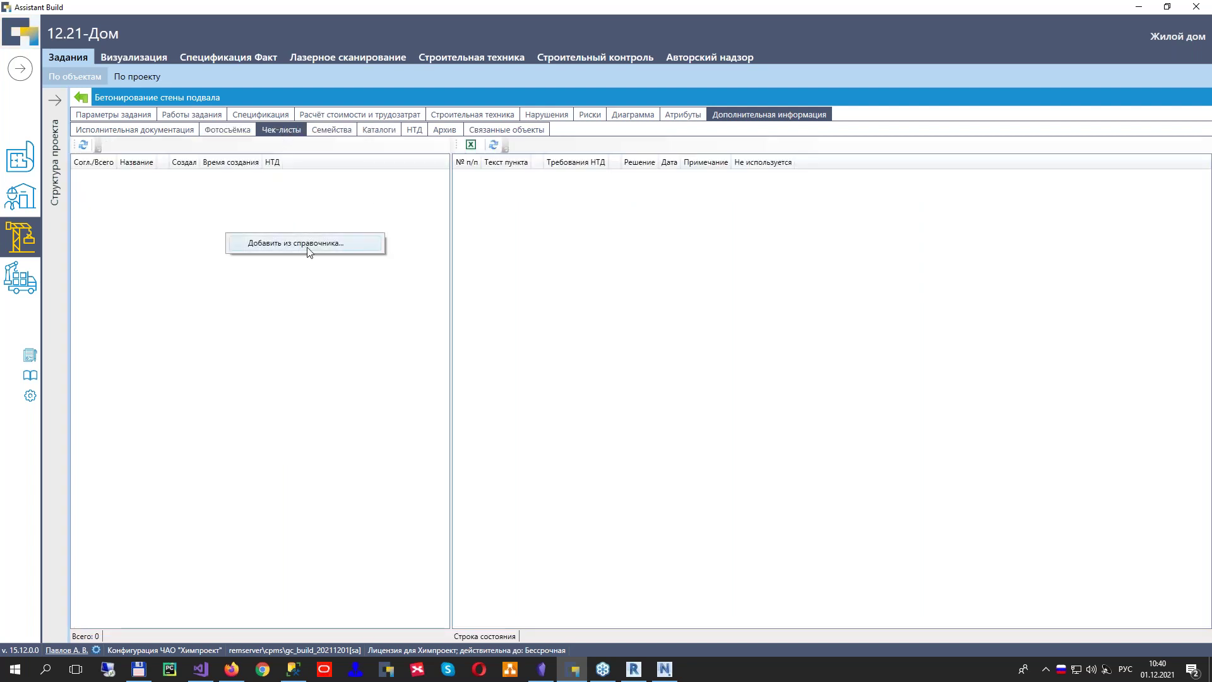
pyautogui.click(303, 243)
pyautogui.click(316, 212)
pyautogui.doubleClick(339, 233)
pyautogui.press('Down')
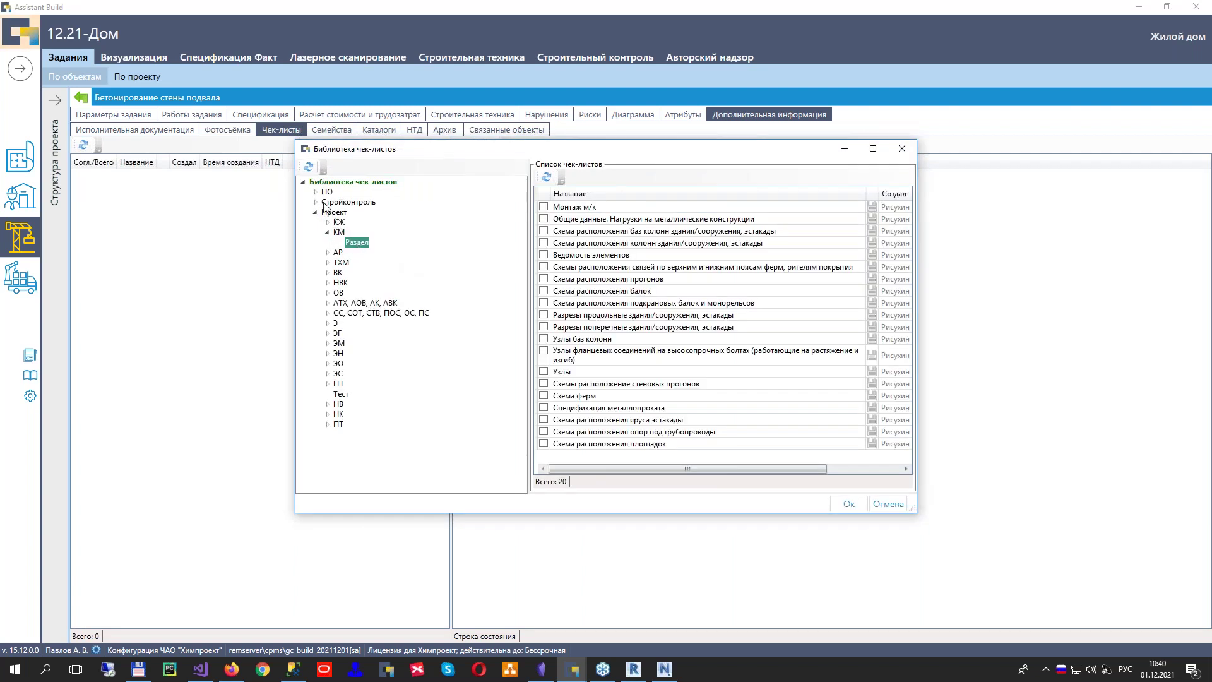
pyautogui.click(544, 303)
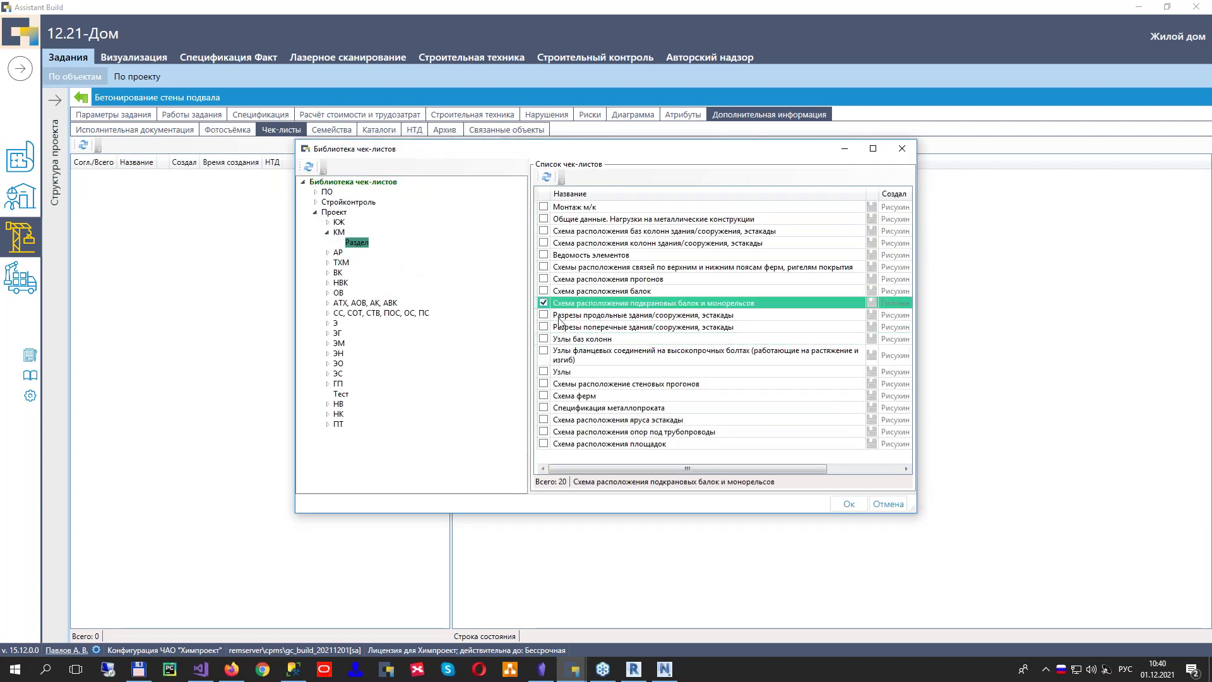
pyautogui.click(849, 504)
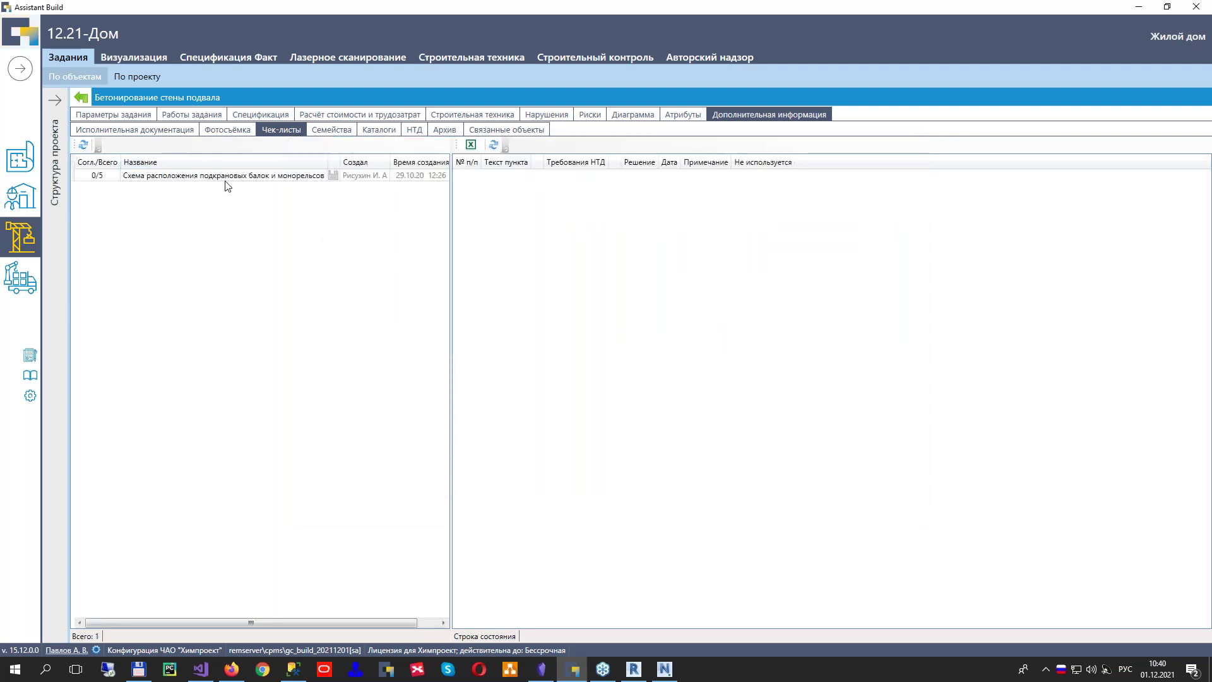
# Mark the first three items of the added checklist as approved
pyautogui.click(229, 176)
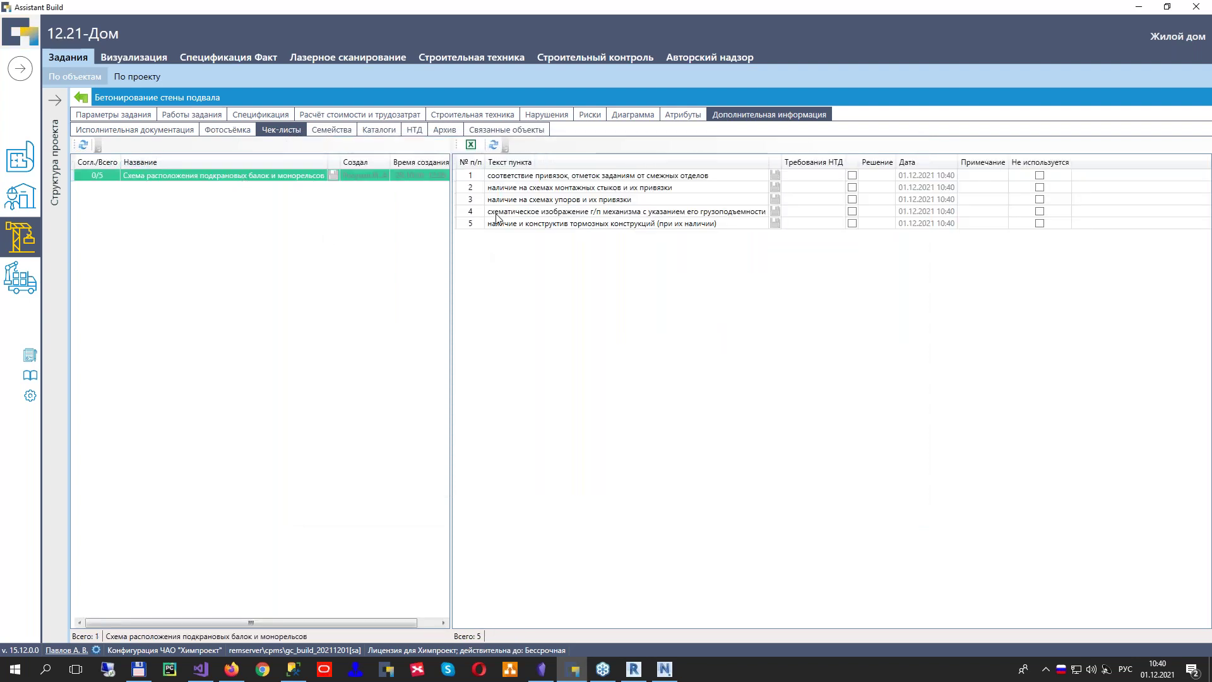
pyautogui.rightClick(264, 179)
pyautogui.click(840, 224)
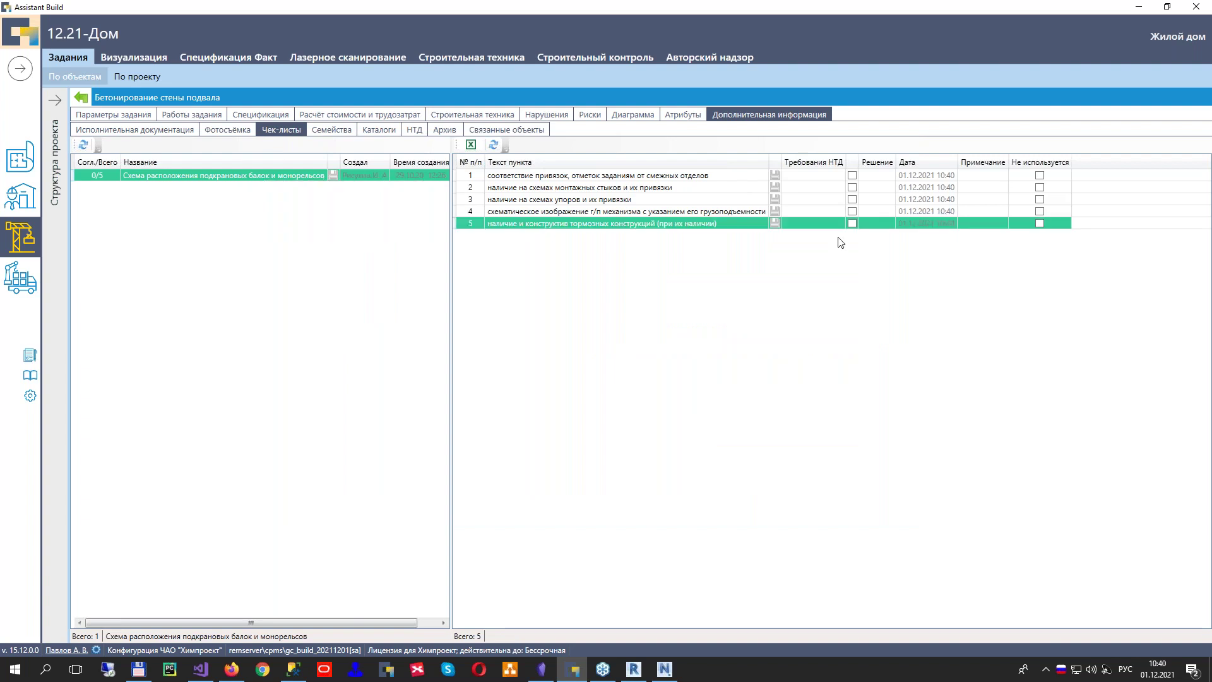
pyautogui.click(852, 175)
pyautogui.click(853, 187)
pyautogui.click(852, 199)
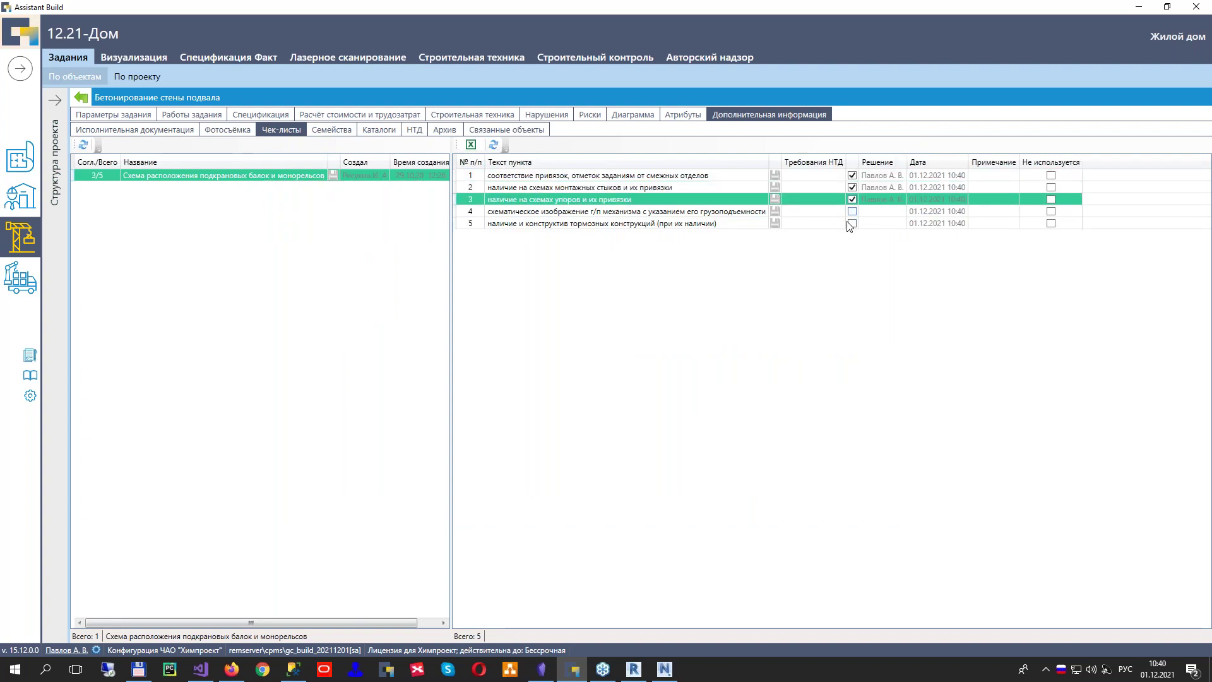
# Delete the checklist «Схема расположения подкрановых балок и монорельсов» from the task
pyautogui.rightClick(278, 183)
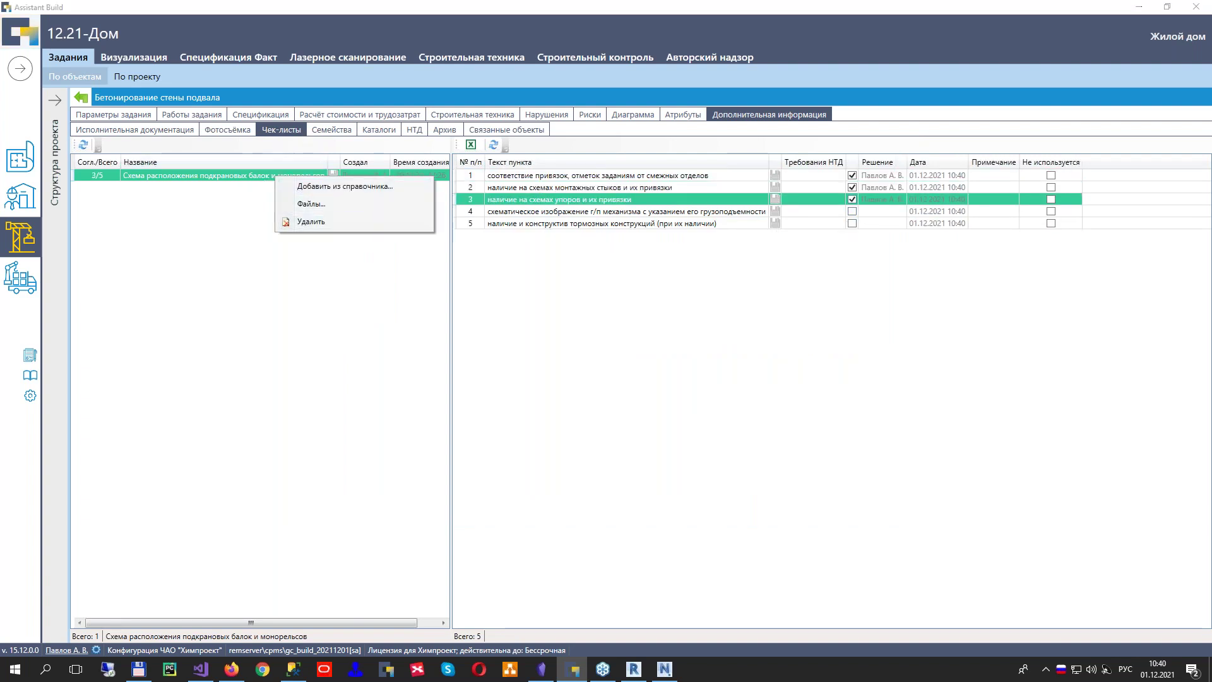
pyautogui.click(311, 221)
pyautogui.click(612, 381)
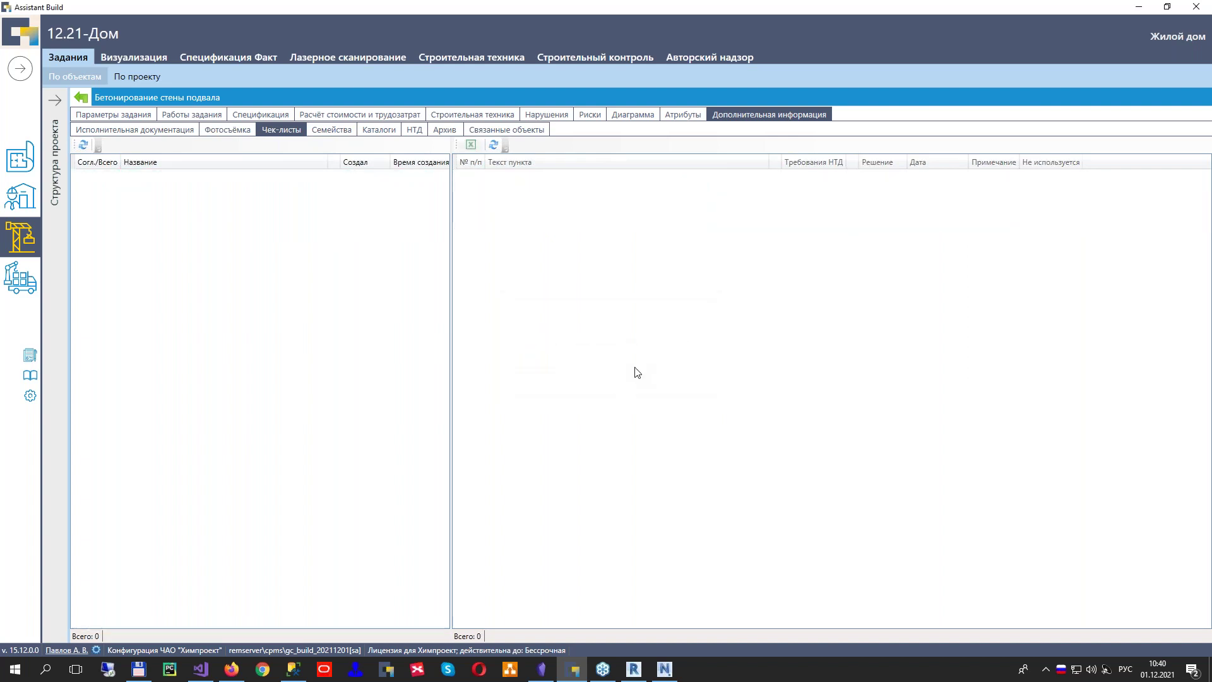
# Leave the task and create a new schedule under the Инициация stage in the project schedules
pyautogui.click(82, 97)
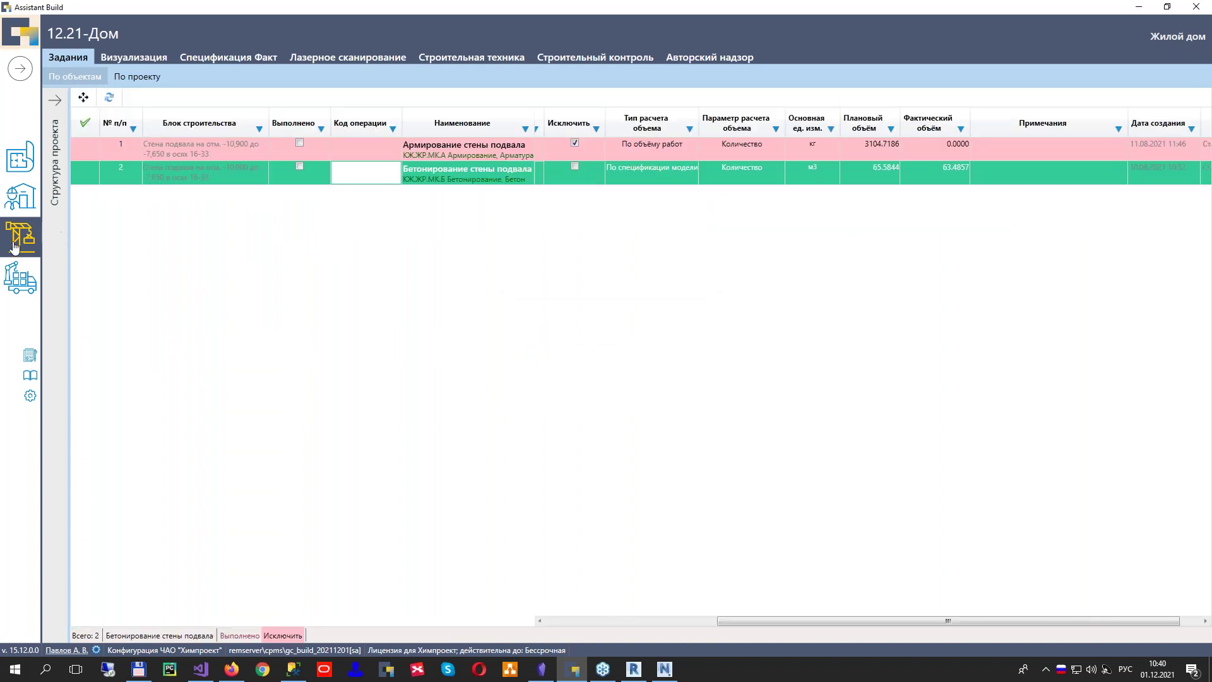
pyautogui.click(21, 197)
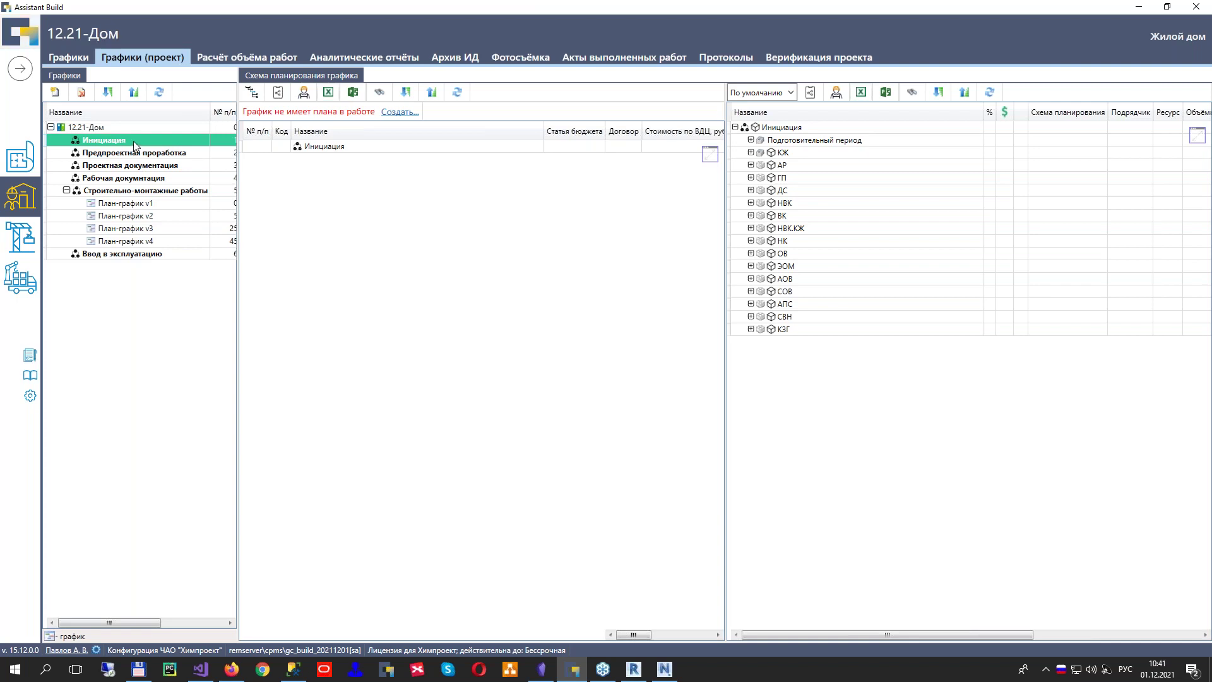
pyautogui.click(121, 164)
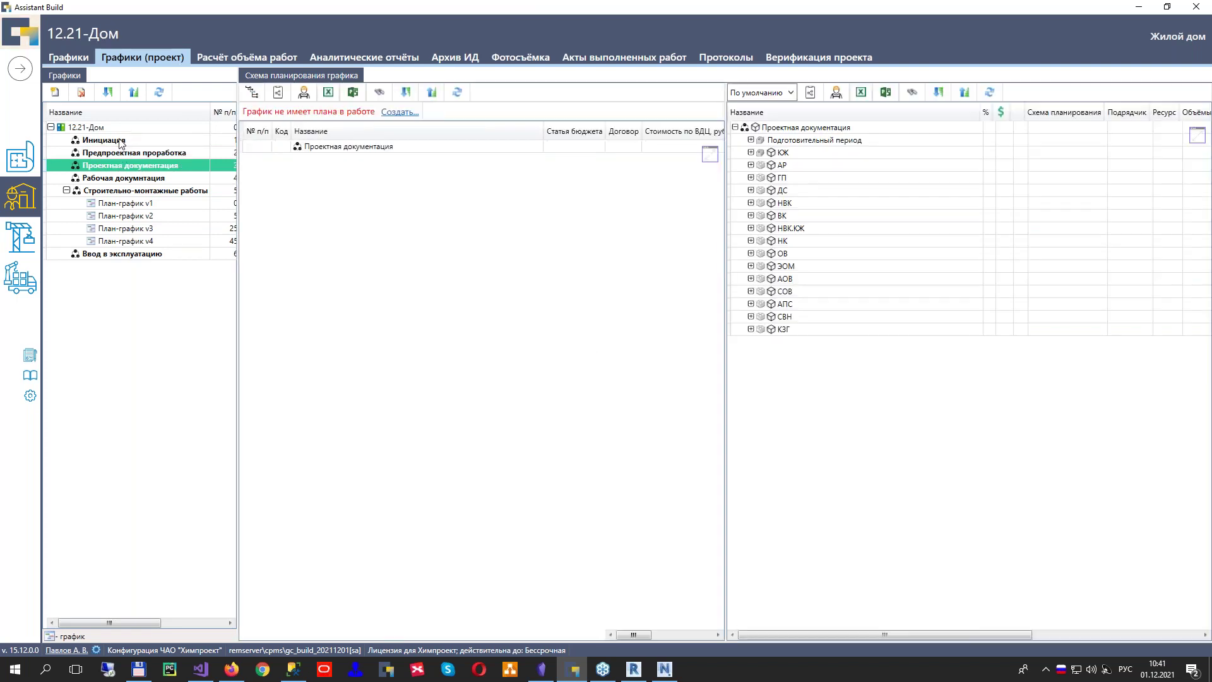
pyautogui.click(121, 140)
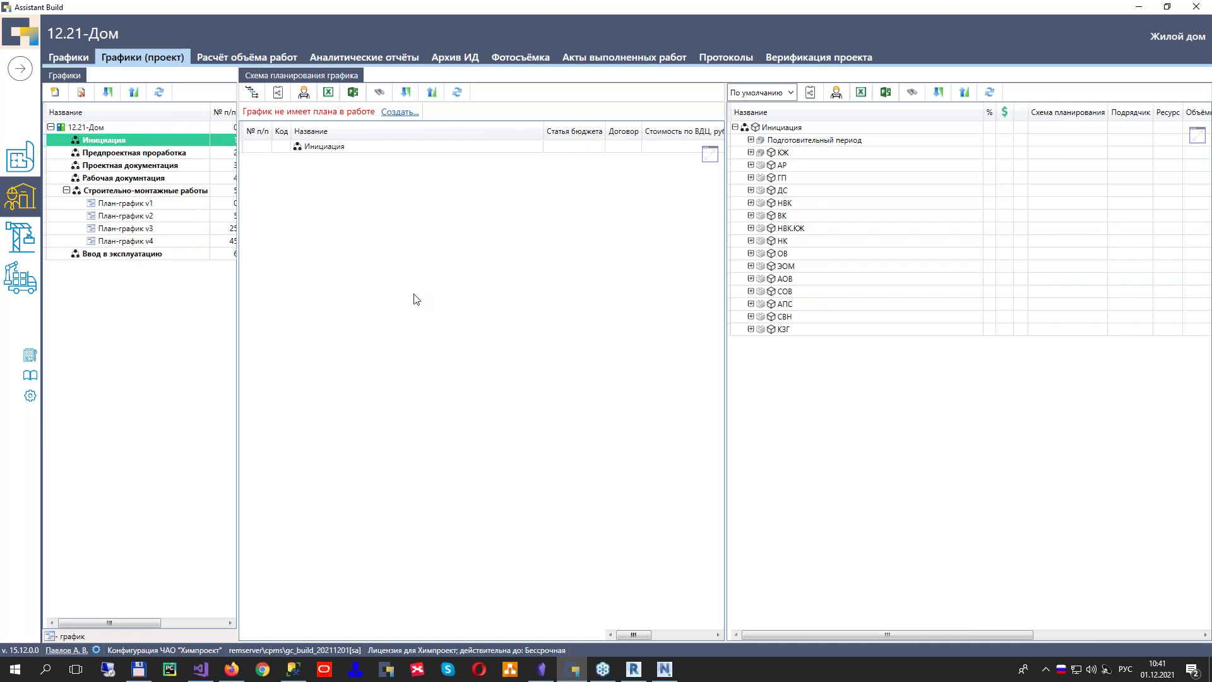
pyautogui.rightClick(126, 140)
pyautogui.click(182, 151)
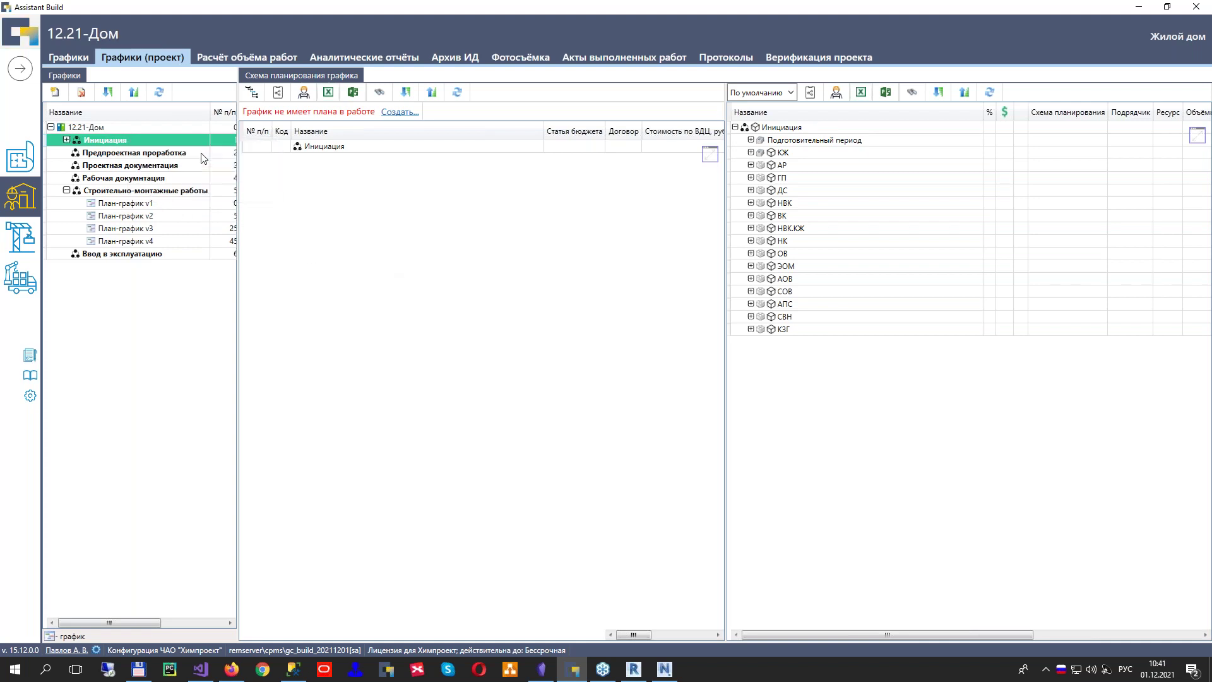
# Expand the Инициация stage and name the new schedule График
pyautogui.click(67, 140)
pyautogui.click(151, 153)
pyautogui.click(155, 154)
pyautogui.moveTo(155, 153); pyautogui.dragTo(44, 148)
pyautogui.write('П')
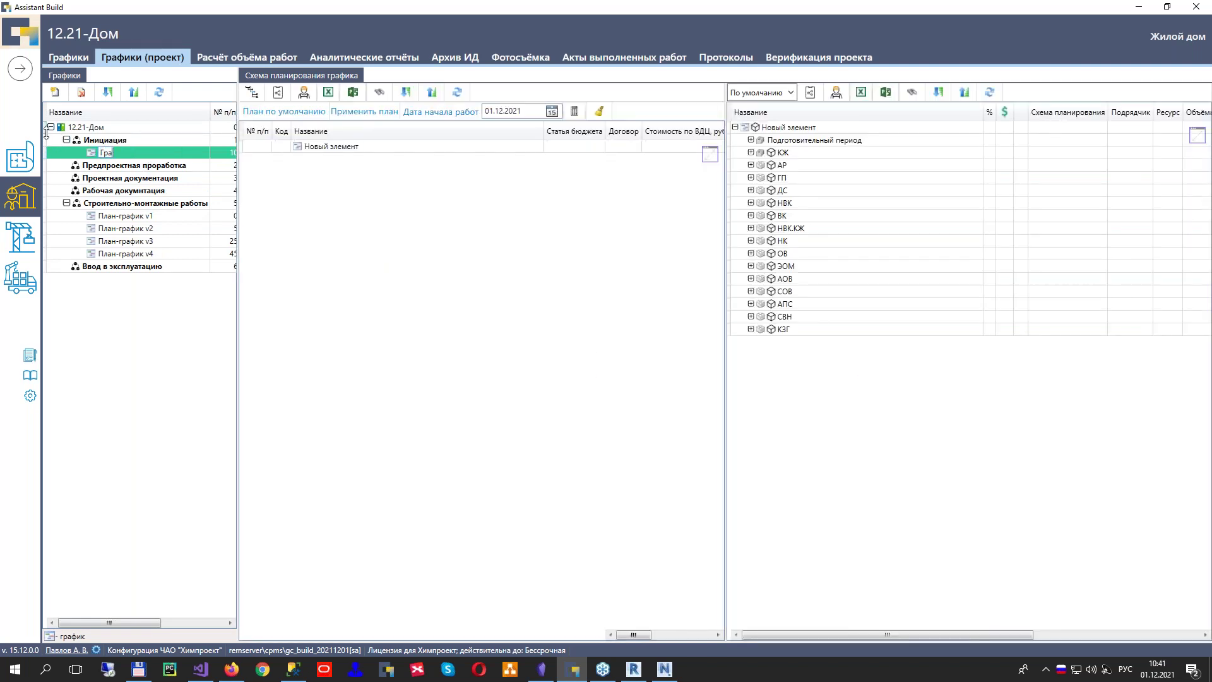
pyautogui.write('рафик')
pyautogui.press('Return')
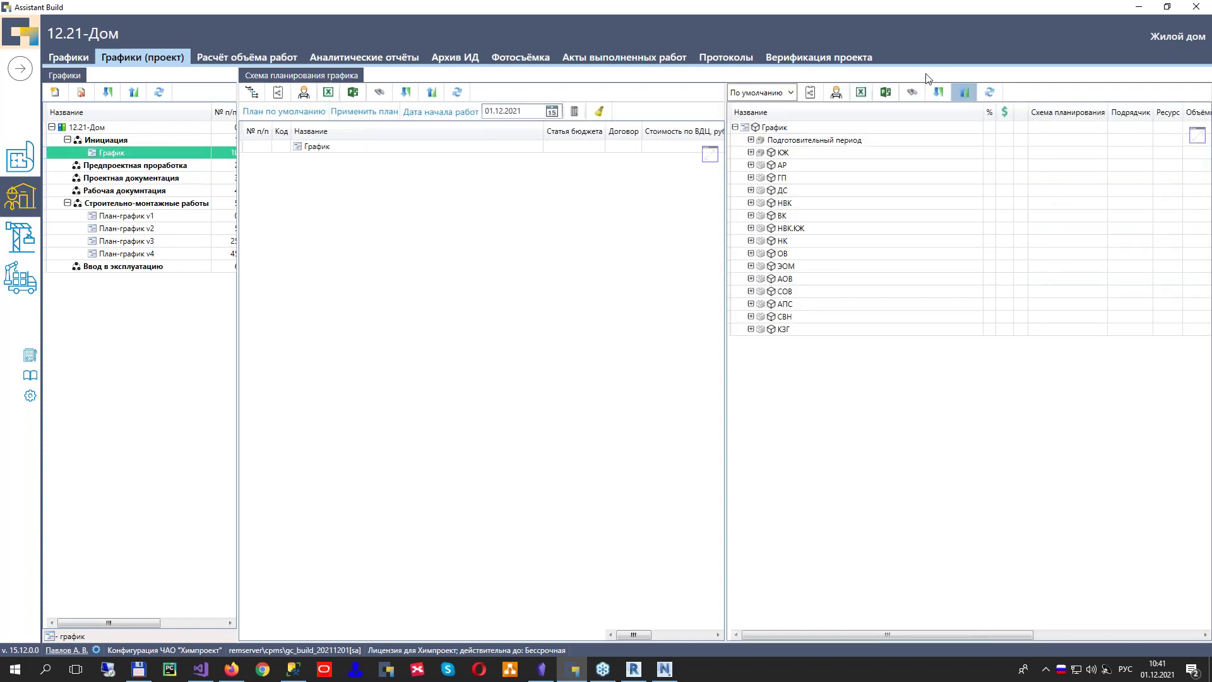
# Enlarge the planning scheme of График and open the schedule templates for creating its contents
pyautogui.click(1198, 135)
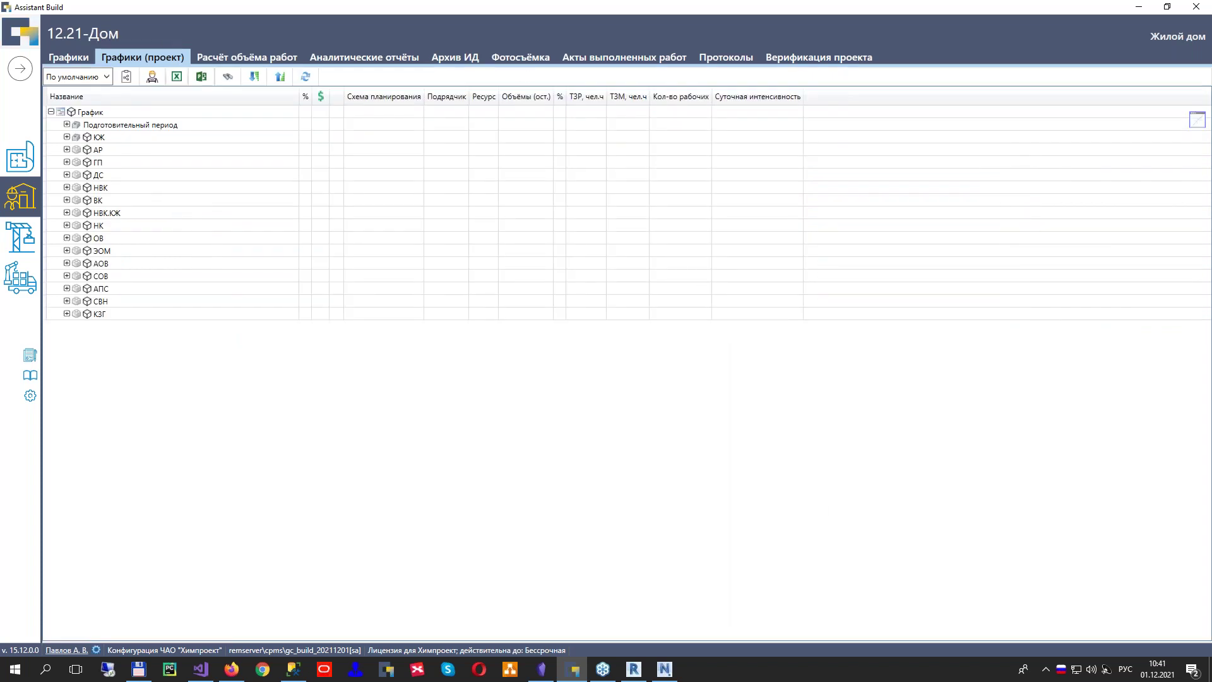
pyautogui.click(1198, 119)
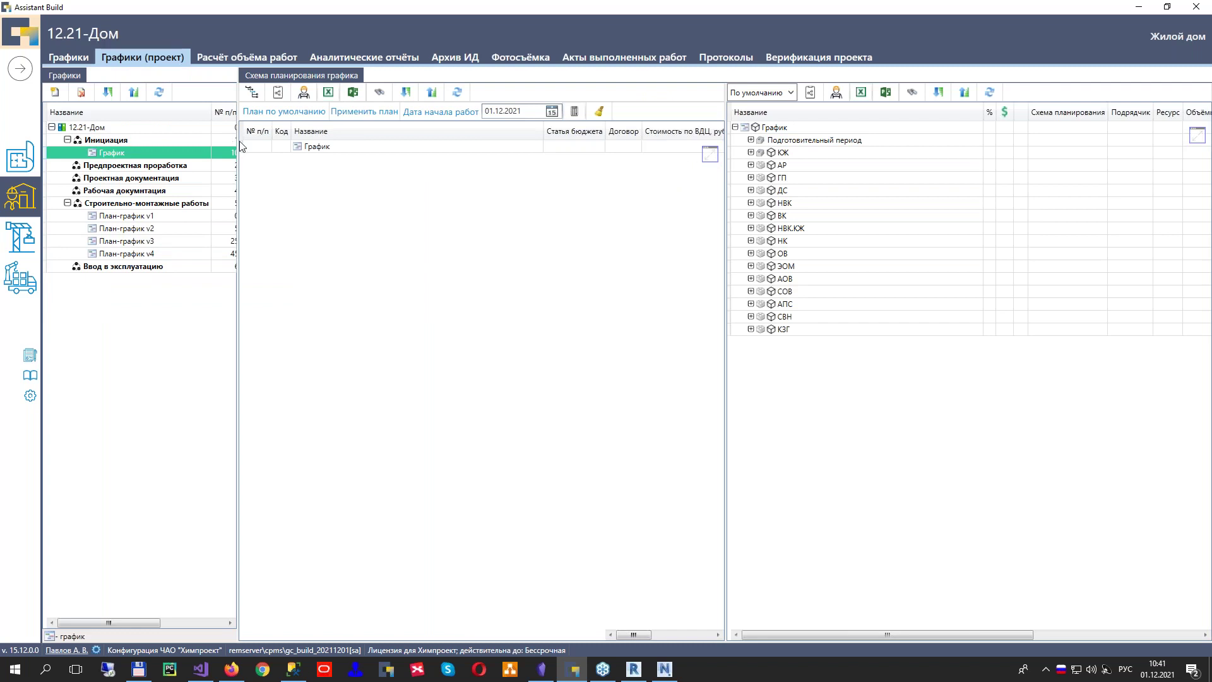
pyautogui.click(709, 154)
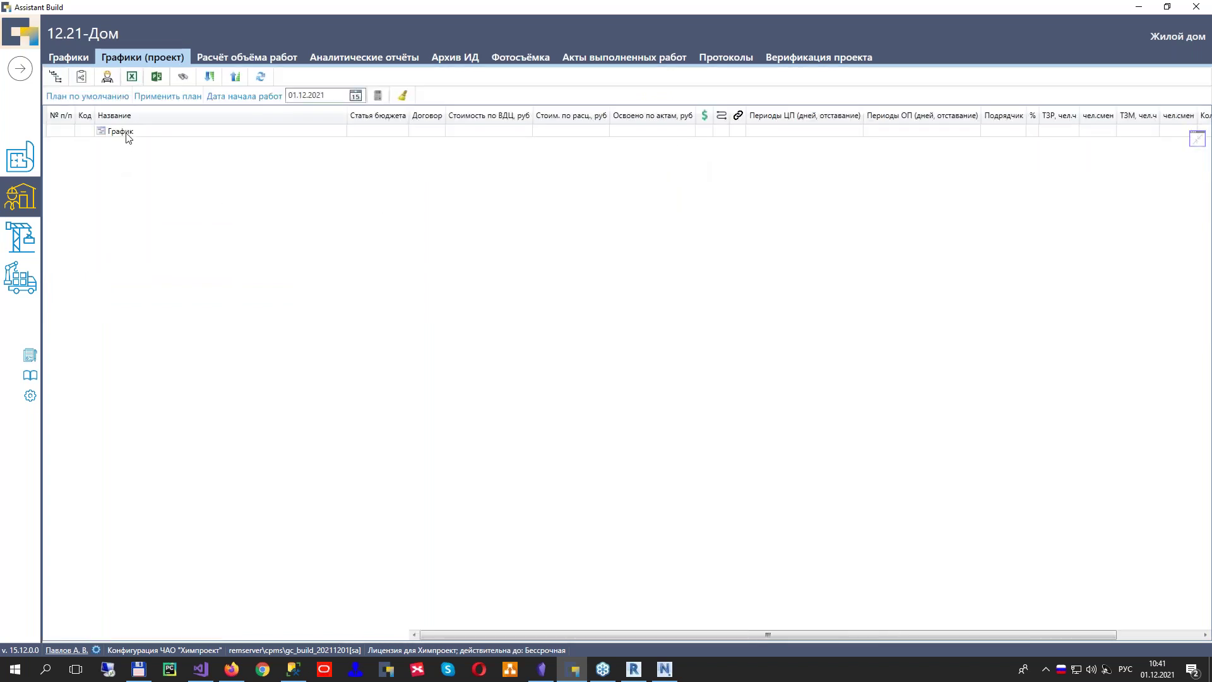
pyautogui.rightClick(126, 133)
pyautogui.moveTo(221, 144)
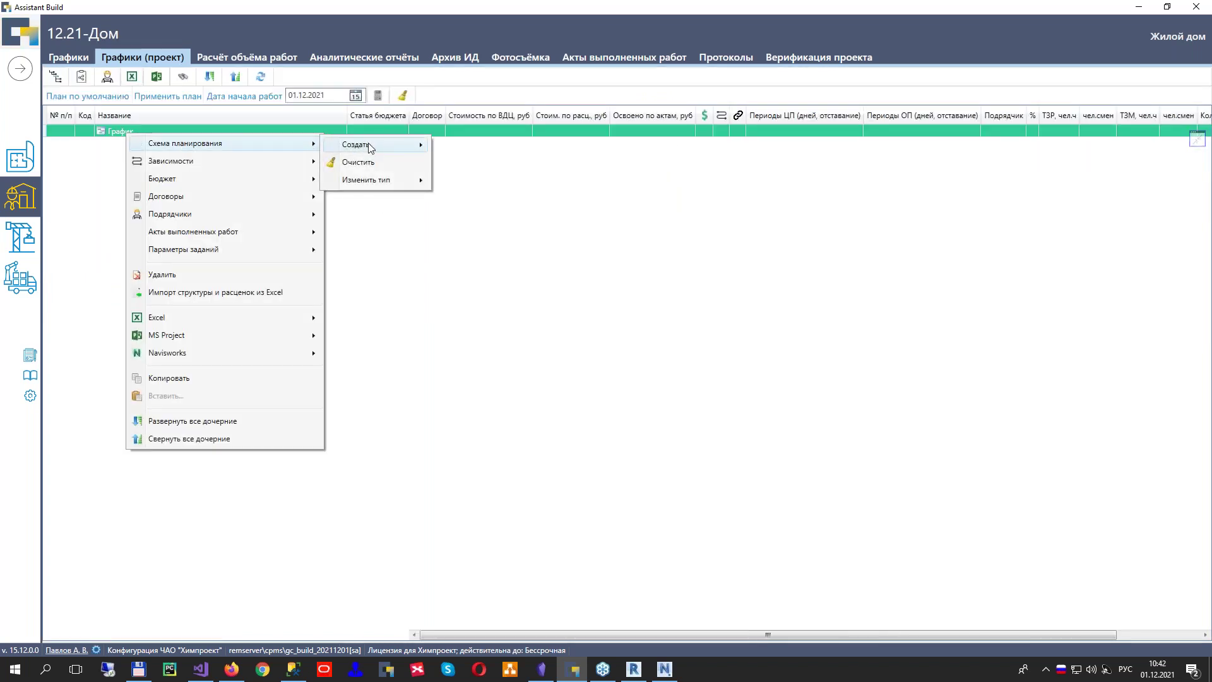
pyautogui.moveTo(369, 146)
pyautogui.click(484, 146)
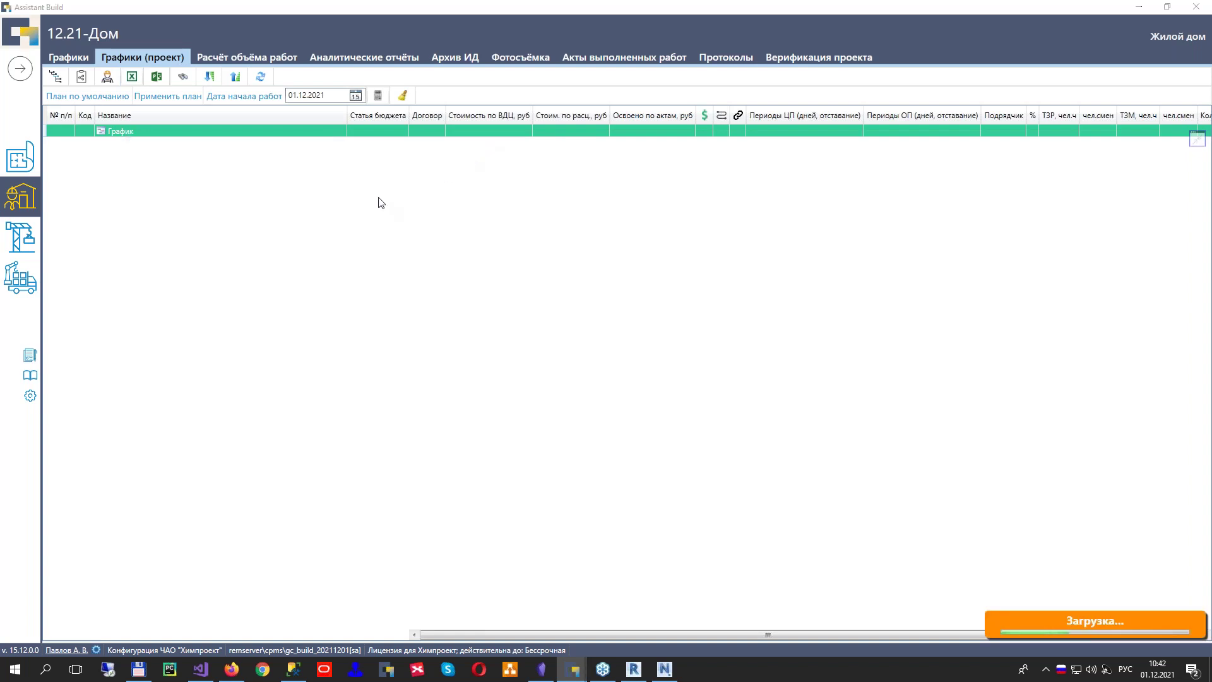
# In the Жилой дом template, expand СМР жилого дома and include only Монолитные работы выше отм. 0.000 with its subitems
pyautogui.click(98, 188)
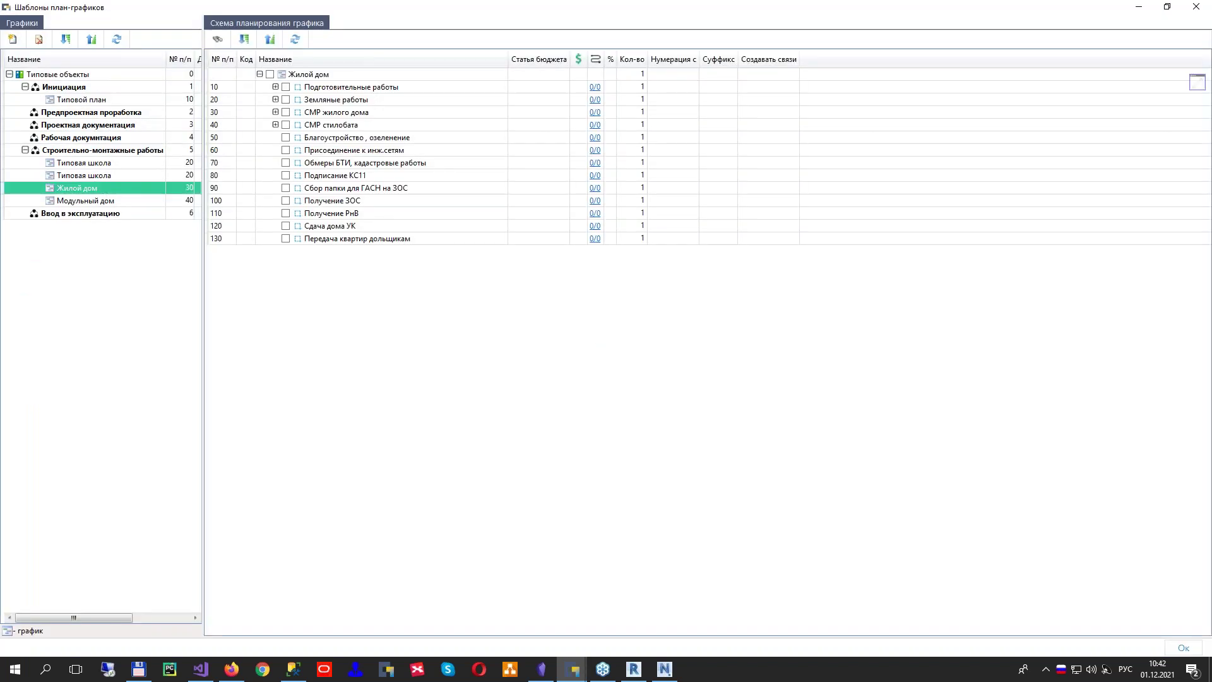
pyautogui.click(276, 112)
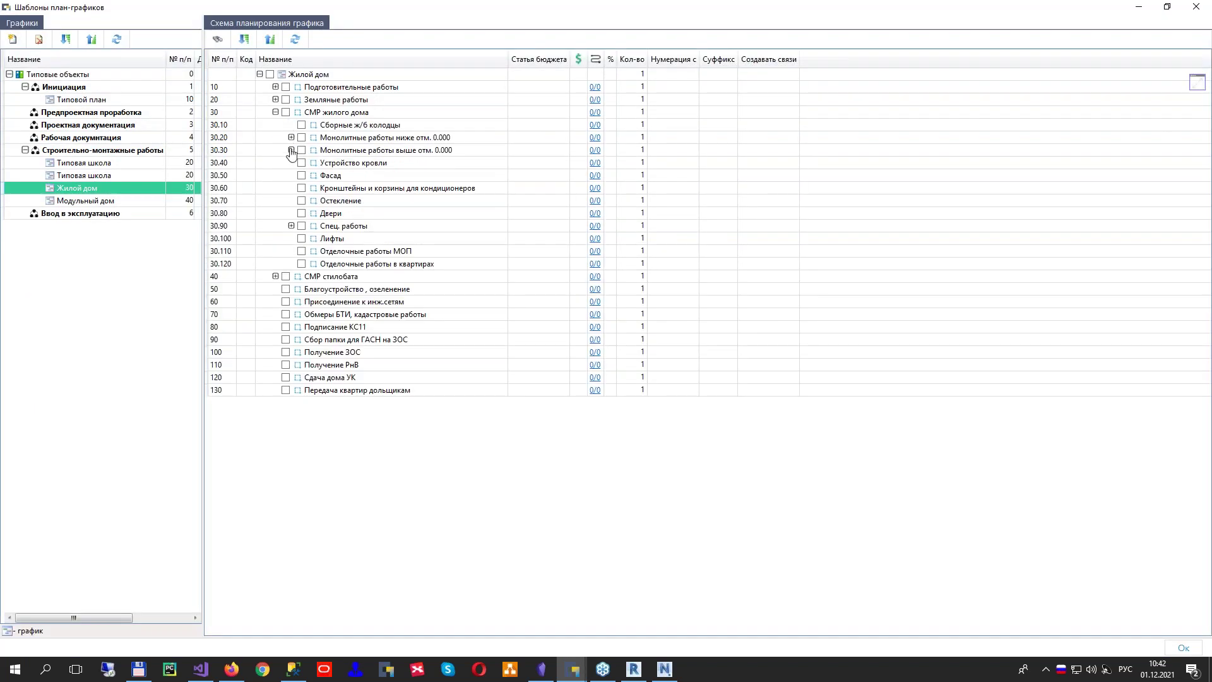
pyautogui.click(294, 137)
pyautogui.click(305, 137)
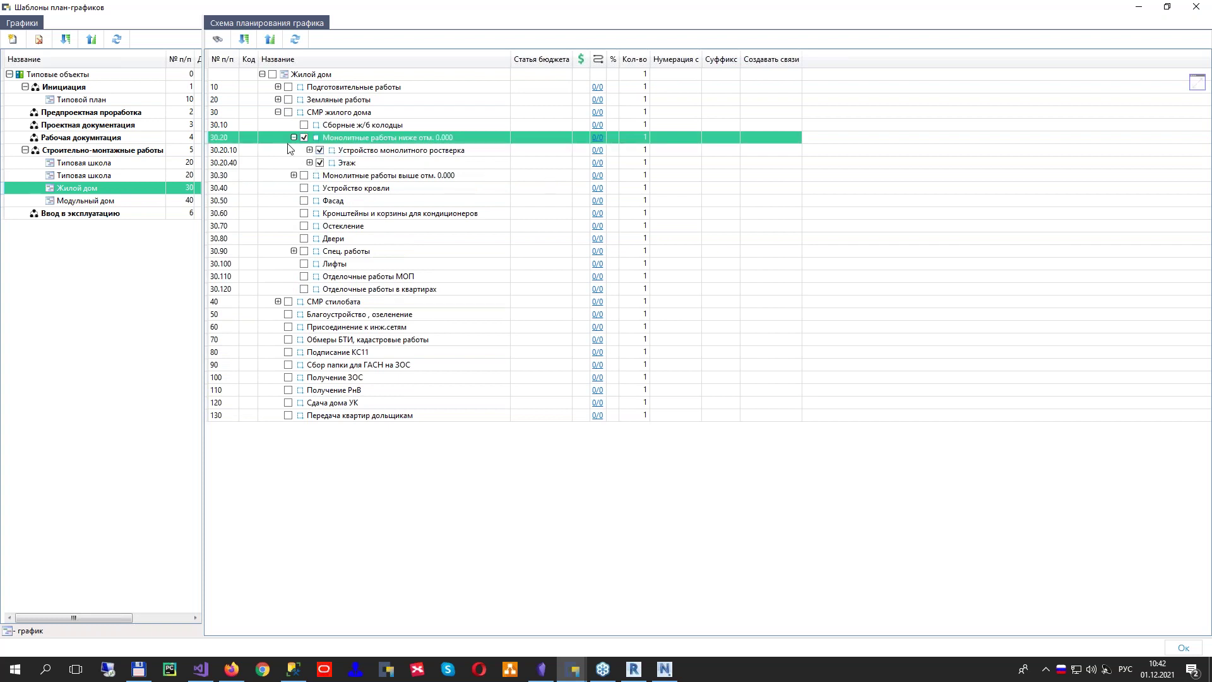
pyautogui.click(304, 176)
pyautogui.click(293, 175)
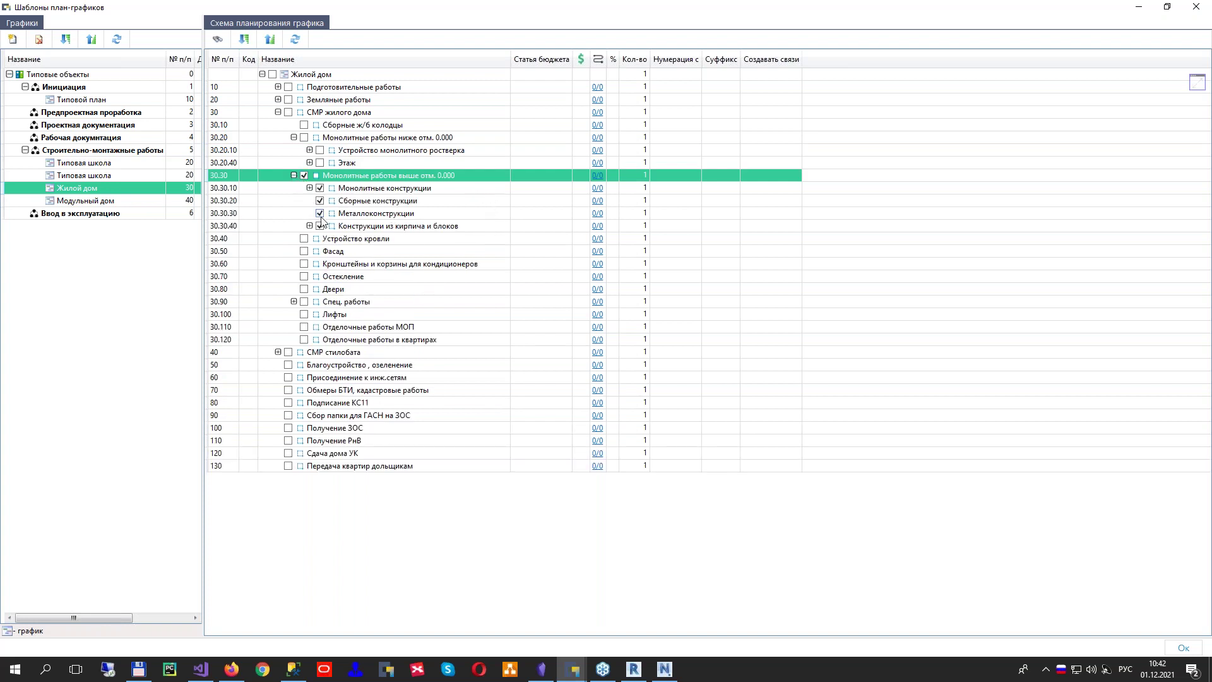
# Under Конструкции из кирпича и блоков, set Этаж to quantity 25, numbering from 1, with link creation enabled
pyautogui.click(309, 225)
pyautogui.click(428, 241)
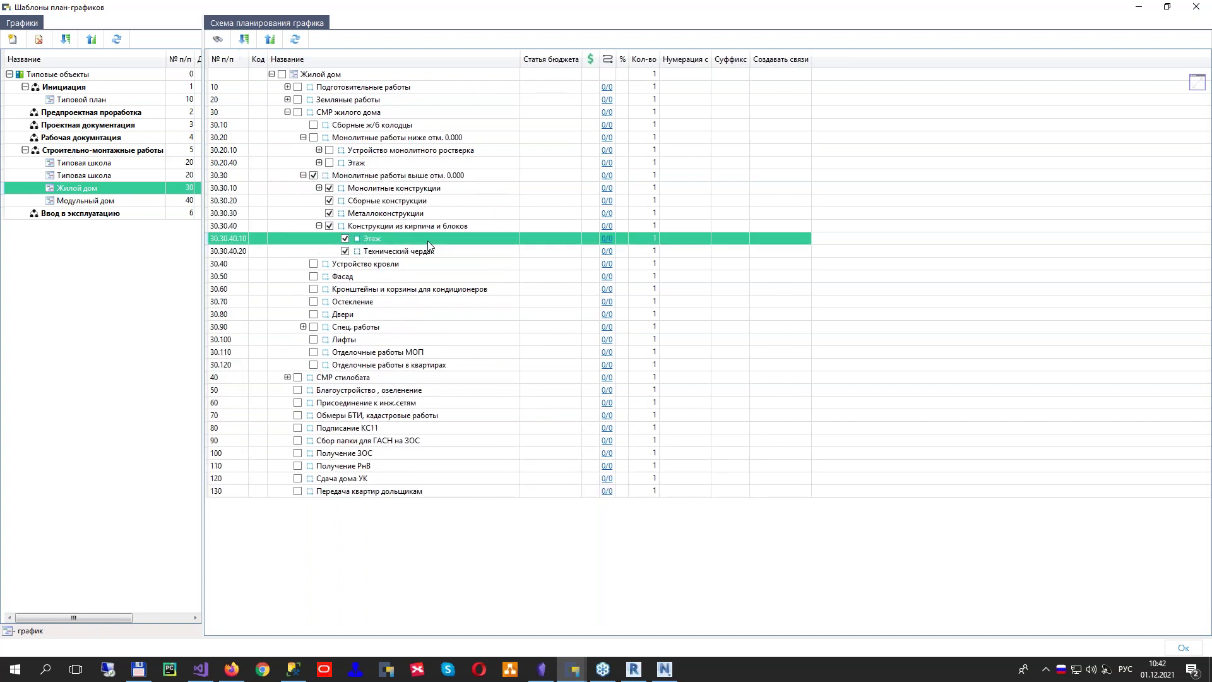
pyautogui.click(655, 241)
pyautogui.press('Tab')
pyautogui.write('1')
pyautogui.press('Tab')
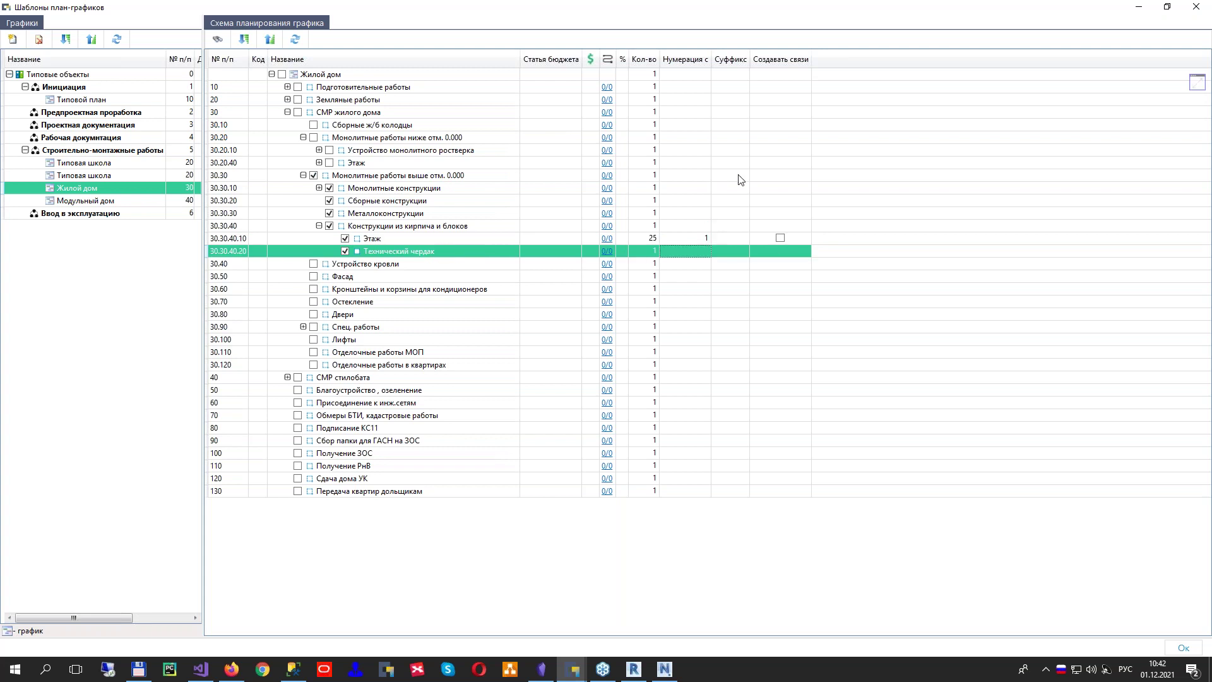
pyautogui.click(780, 238)
# Try to enter «Секция 1;Секция 2» as the starting number of Монолитные работы выше отм. 0.000
pyautogui.click(442, 224)
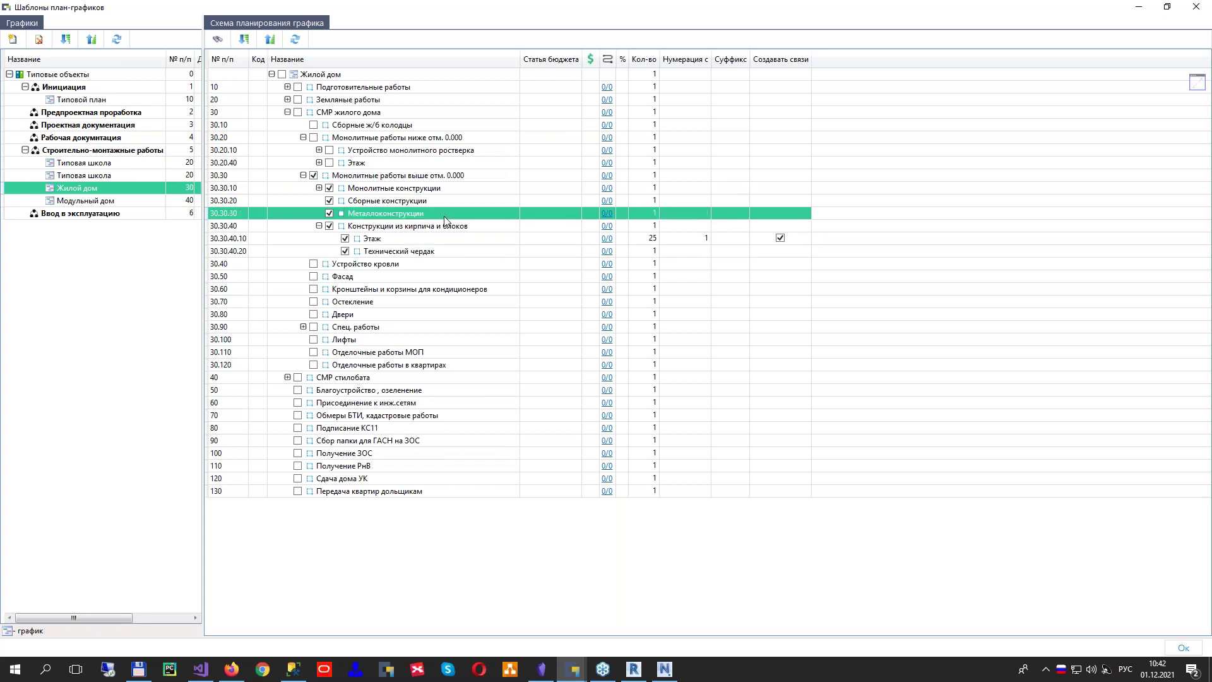
pyautogui.click(479, 188)
pyautogui.click(446, 226)
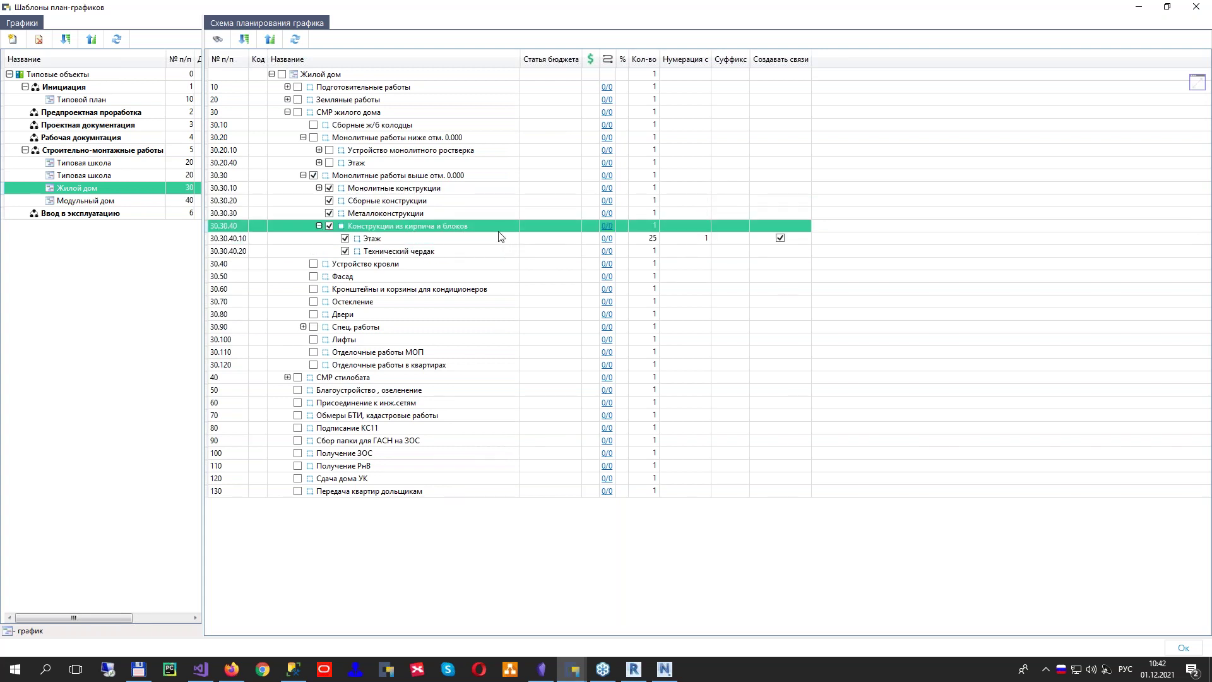
pyautogui.click(507, 176)
pyautogui.click(700, 179)
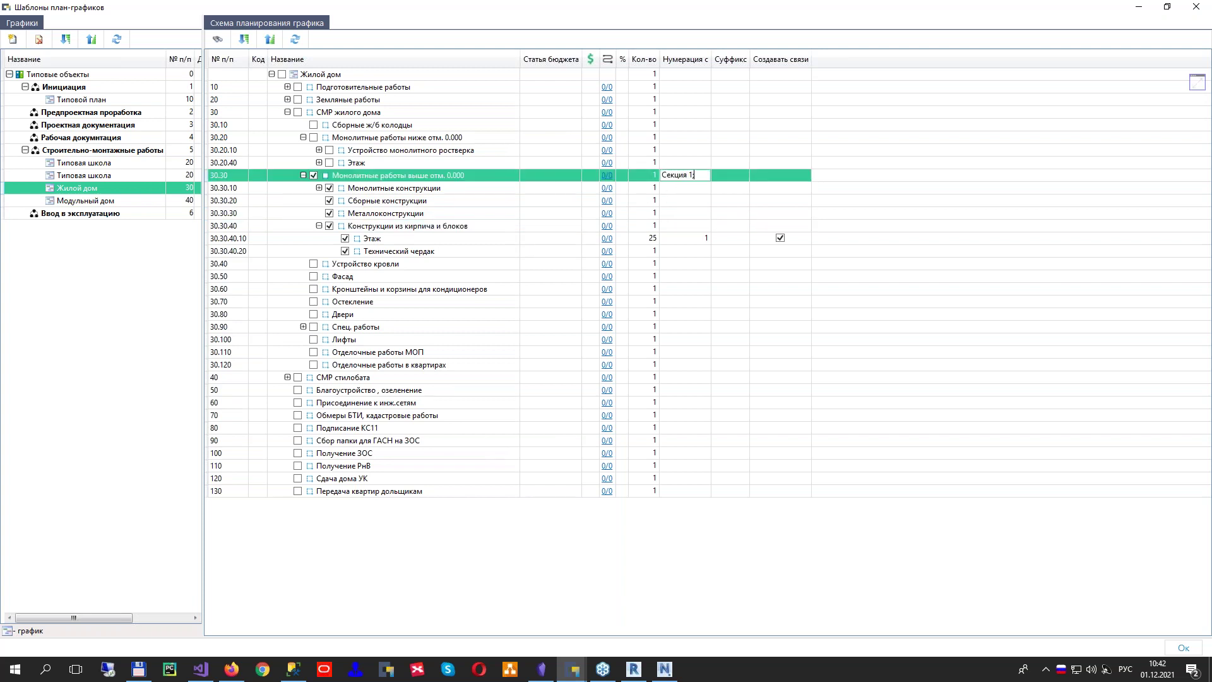
pyautogui.write('Секция 1;Секция 2')
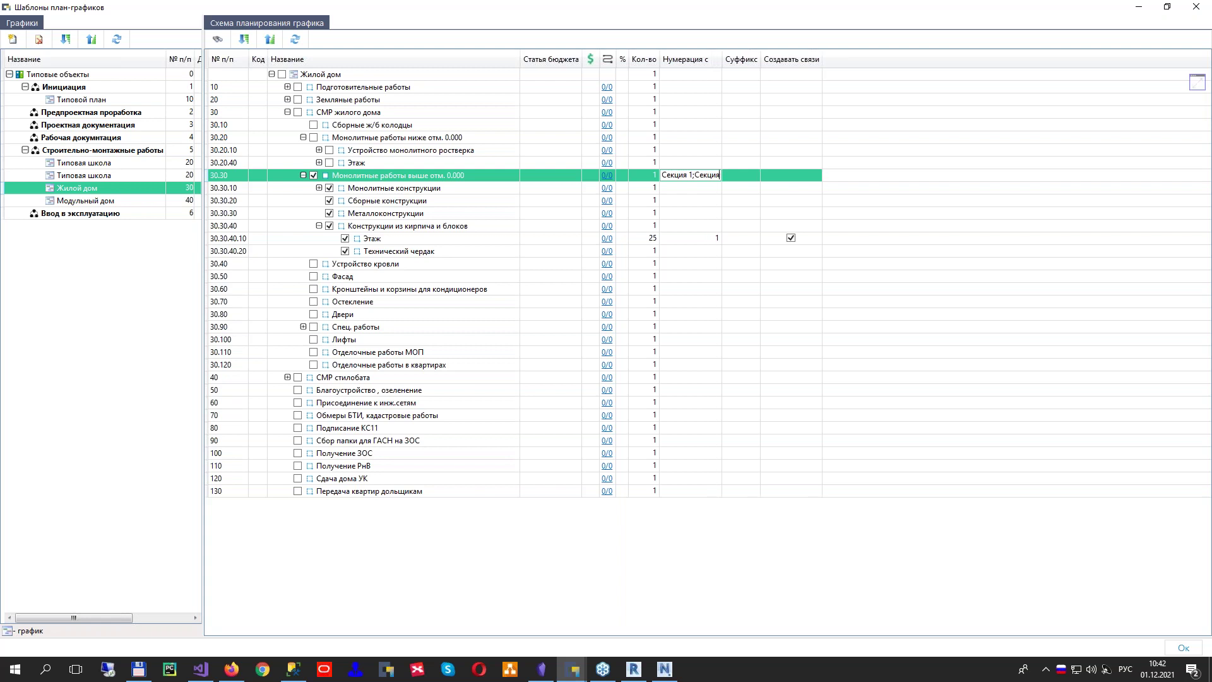
pyautogui.click(767, 203)
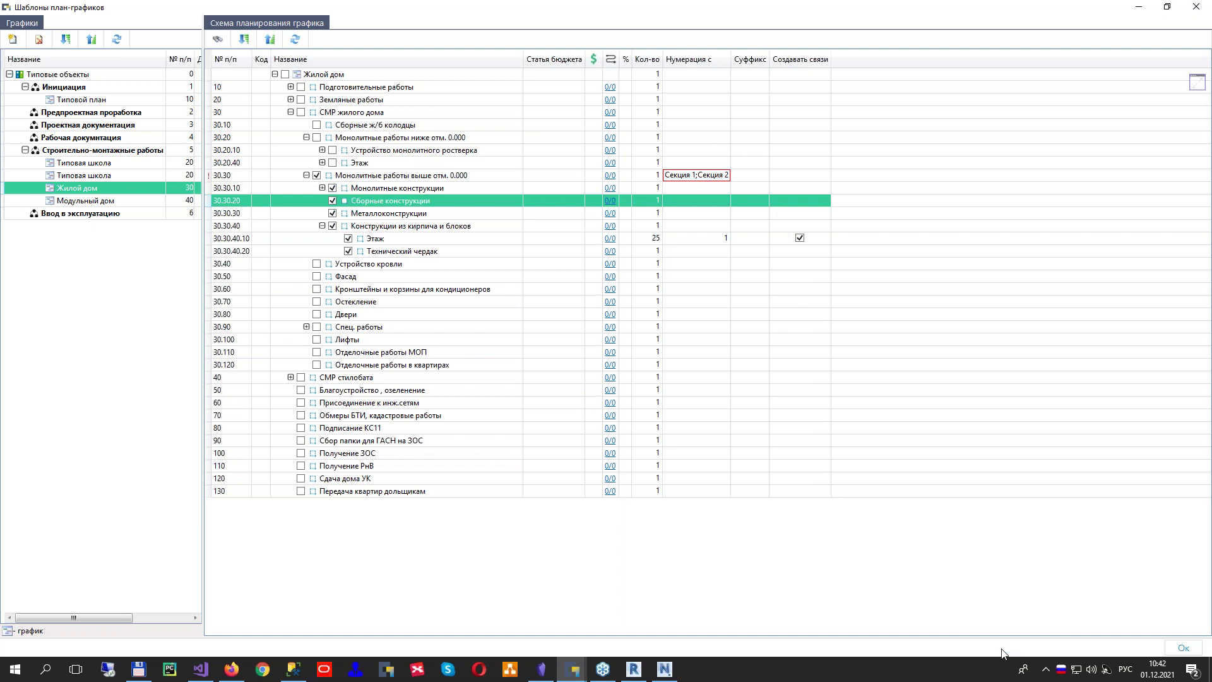
# For Монолитные работы выше отм. 0.000, replace the starting number with 1 and set the suffix to «Секция 1;Секция 2»
pyautogui.click(727, 177)
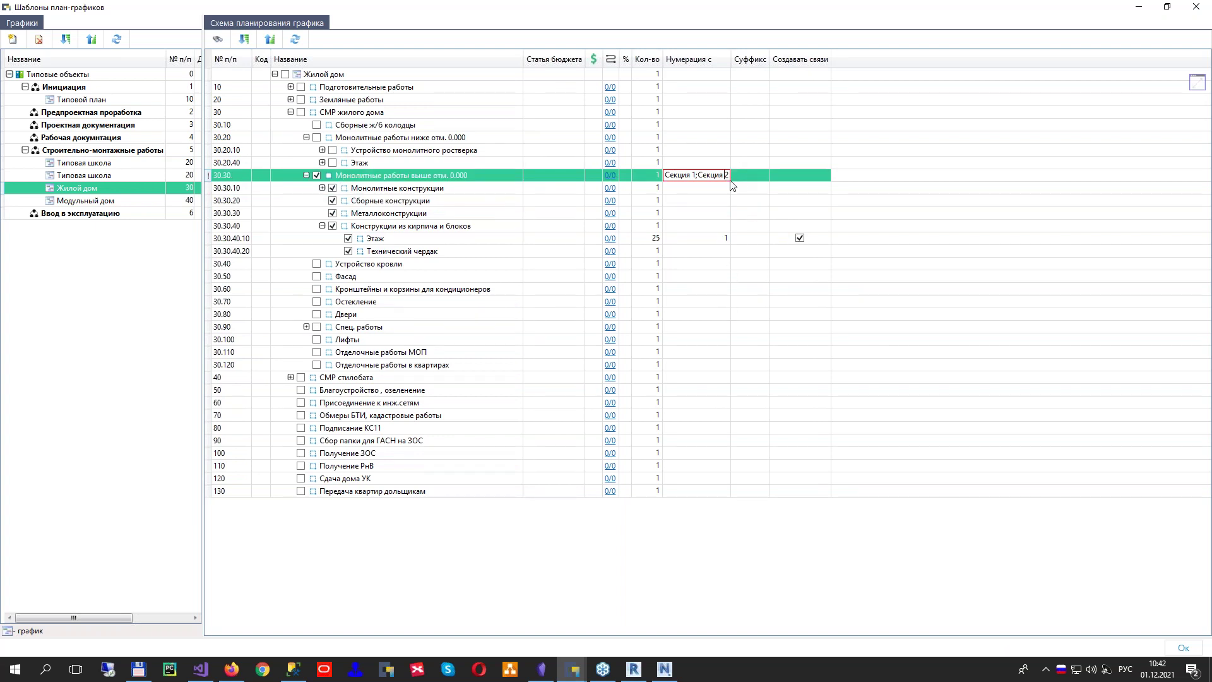
pyautogui.press('Delete')
pyautogui.click(755, 180)
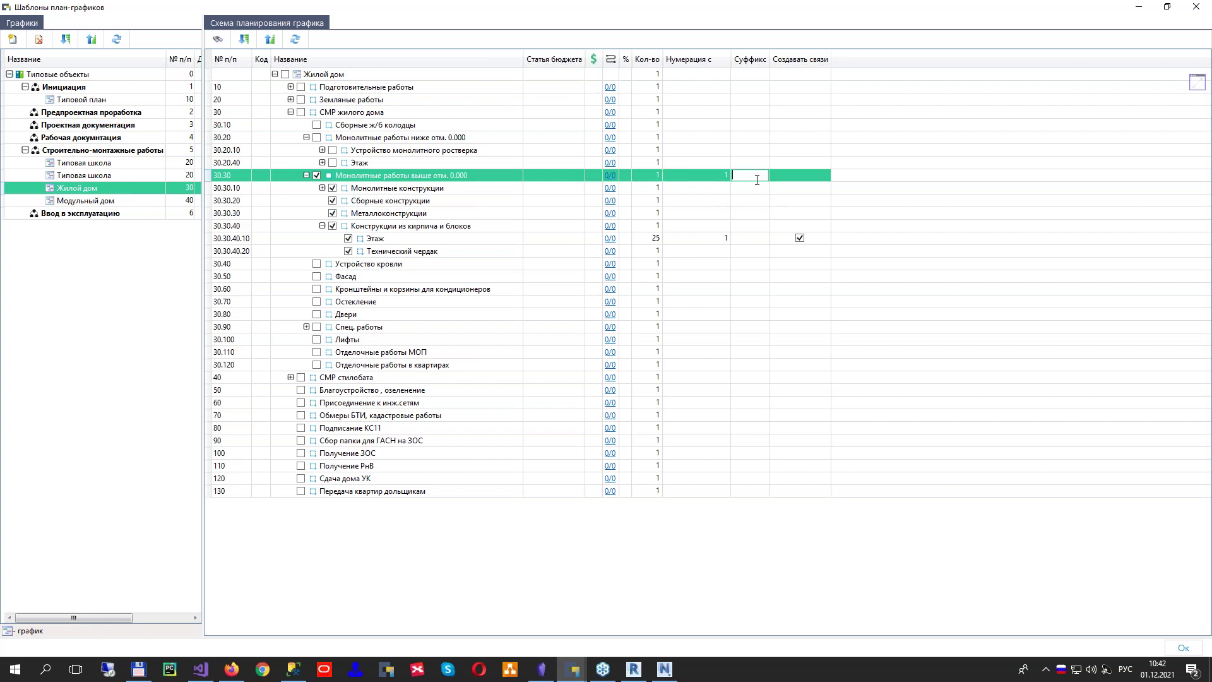
pyautogui.write('Секция 1;Секция 2')
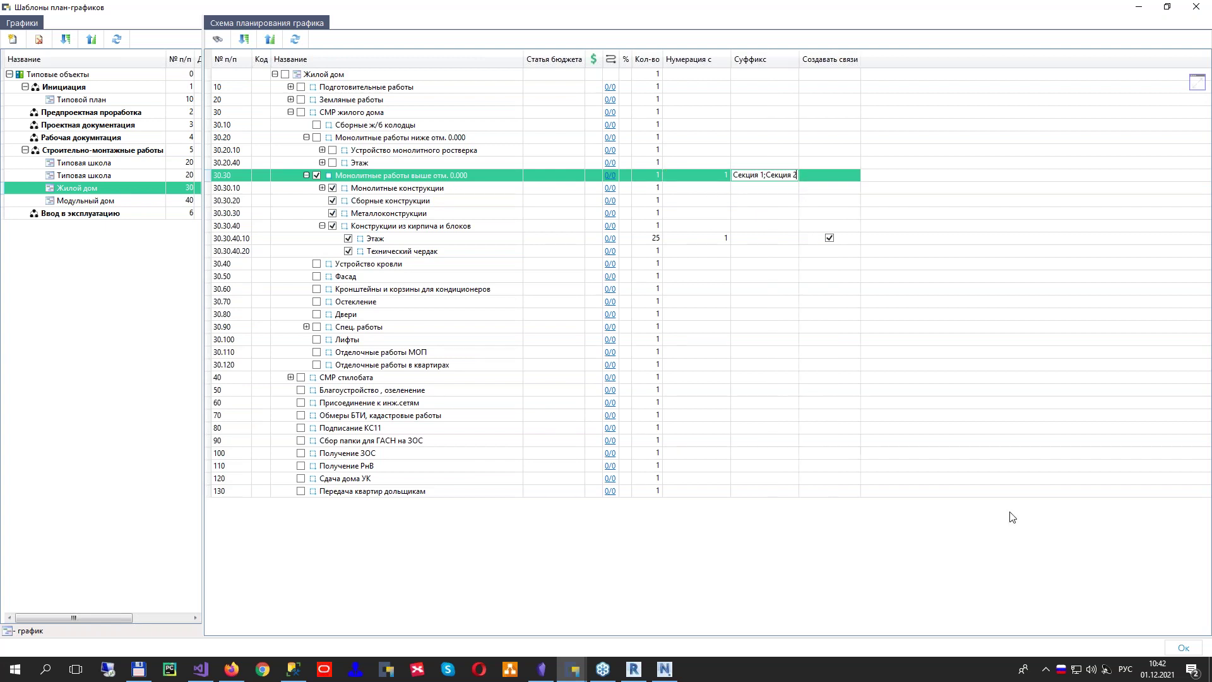
# Generate the planning scheme from the configured Жилой дом template and expand both Монолитные работы выше отм. 0.000 sections with all their subitems
pyautogui.click(1183, 648)
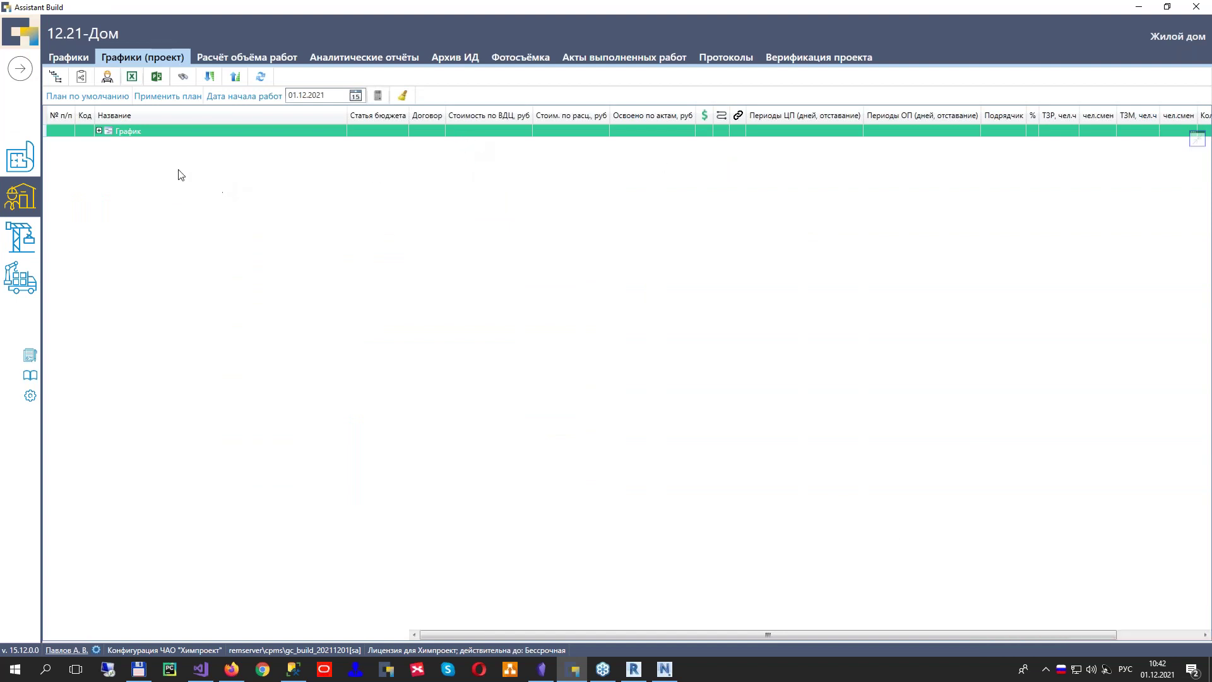
pyautogui.click(99, 130)
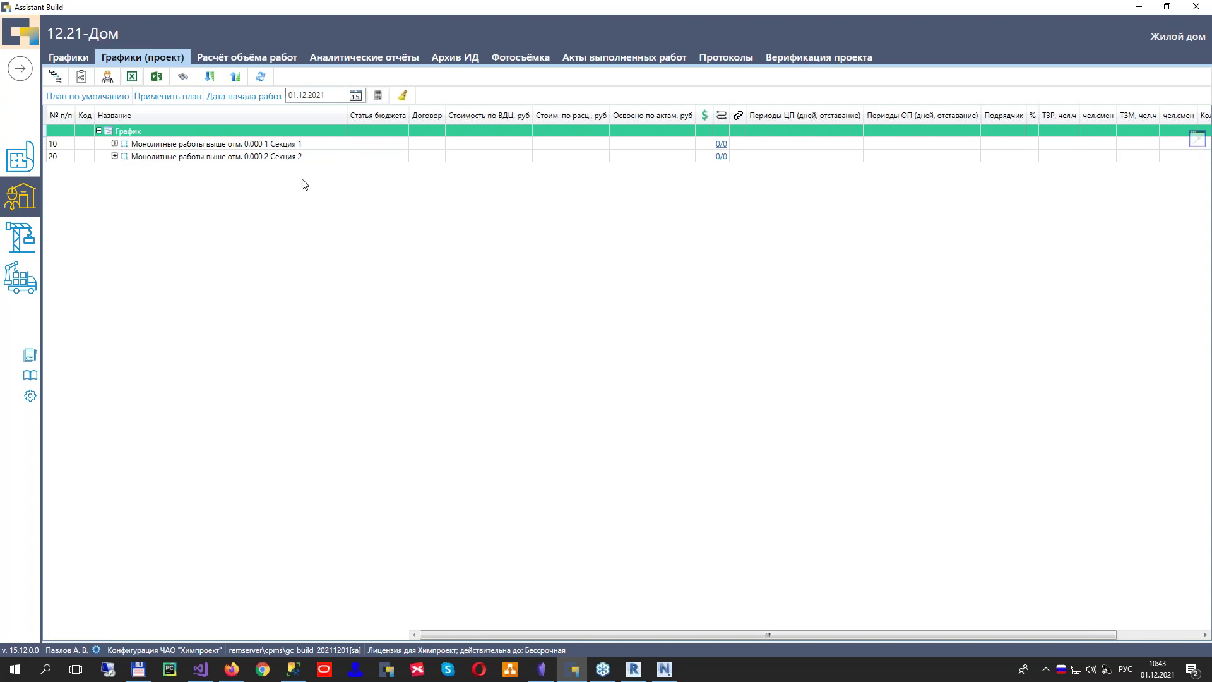
pyautogui.click(238, 157)
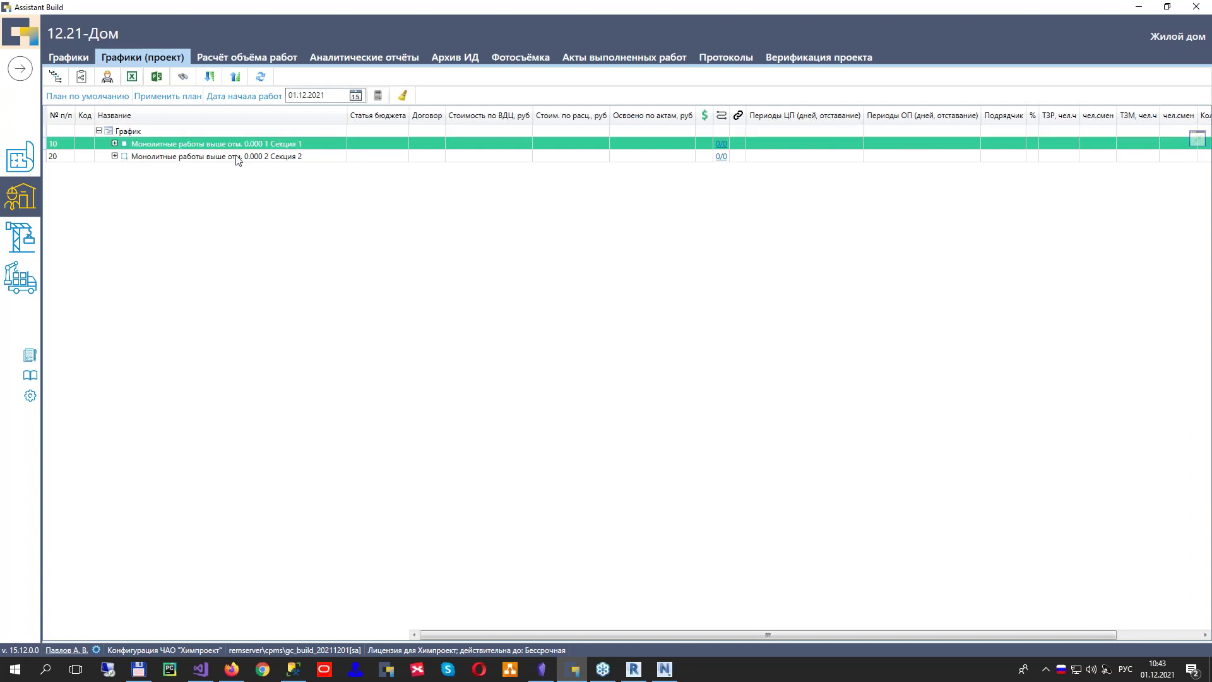
pyautogui.click(209, 76)
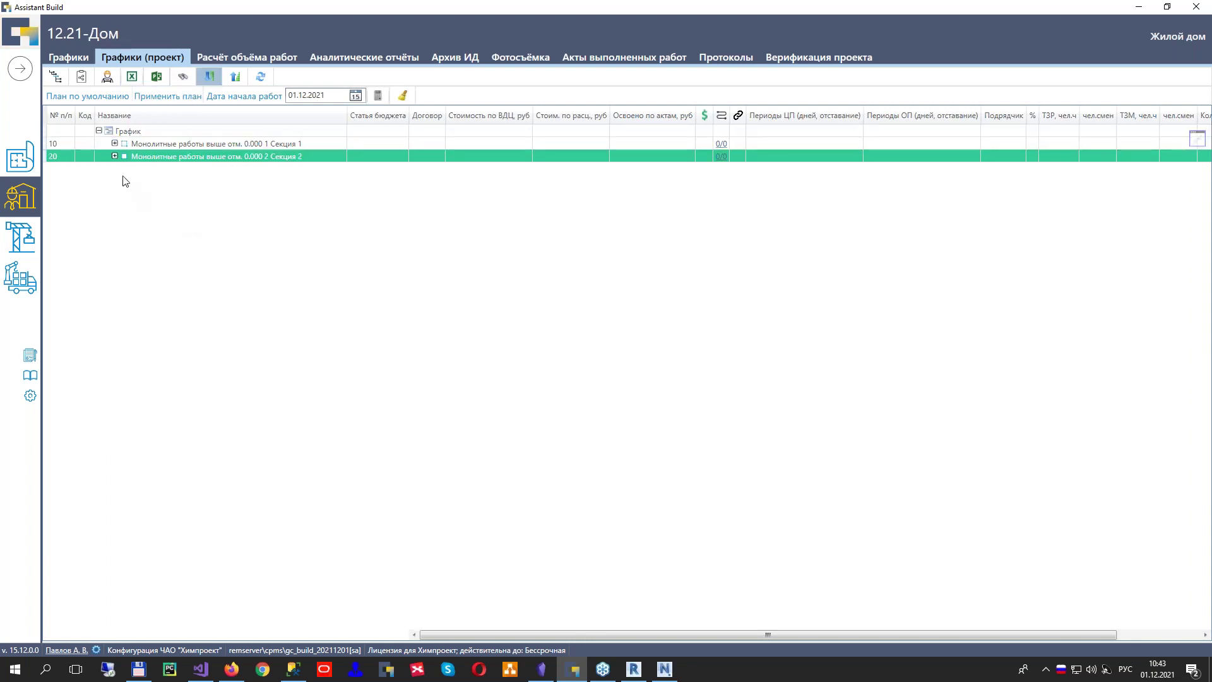
pyautogui.click(115, 156)
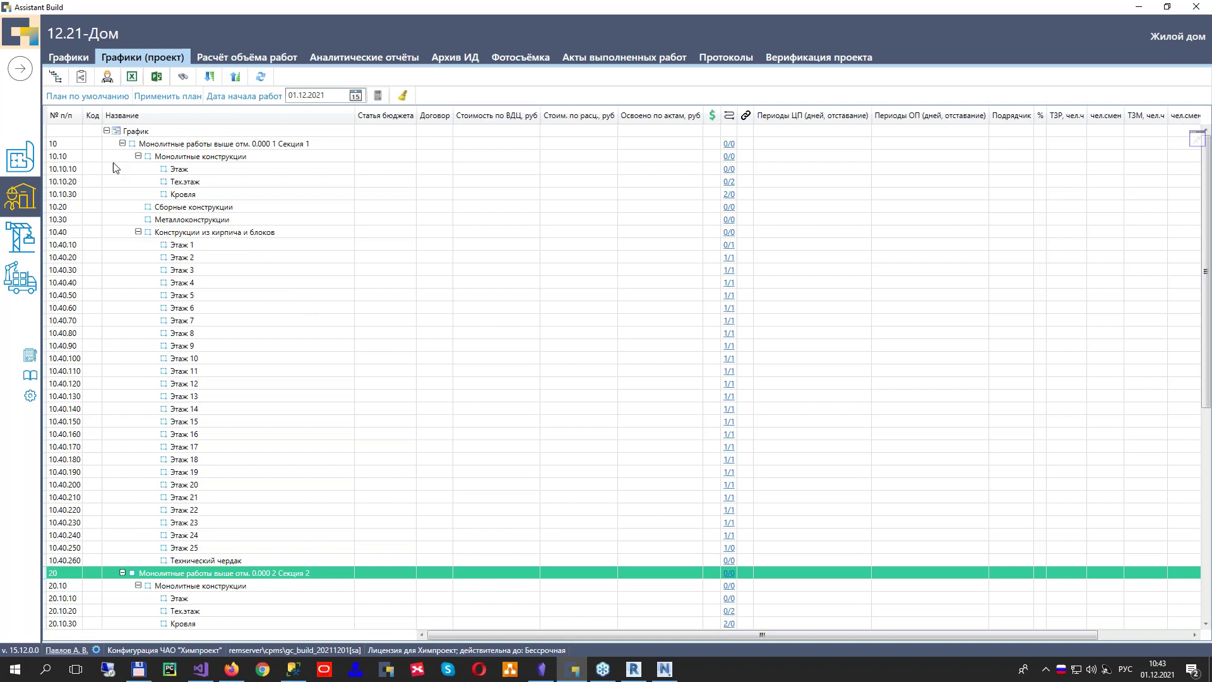
# Show the work structure with its 3D model beside the planning scheme and expand КЖ, КЖ3 and Блок 1 оси 16-33 to the floors
pyautogui.click(1198, 139)
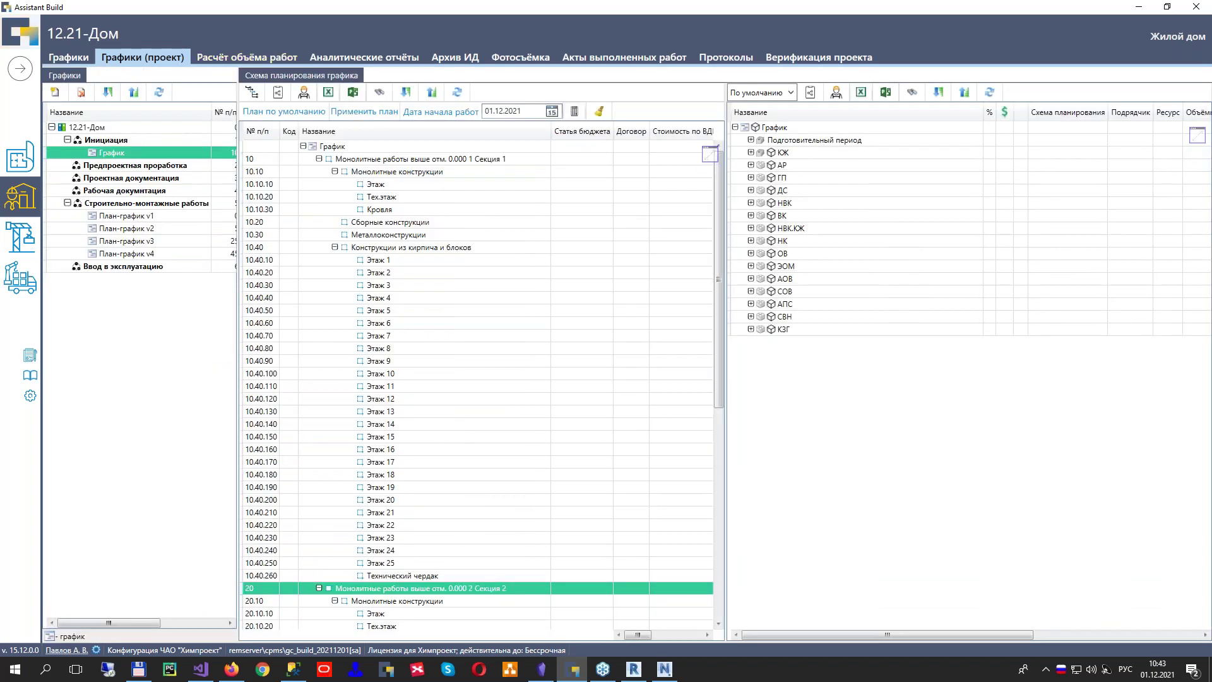
pyautogui.click(751, 152)
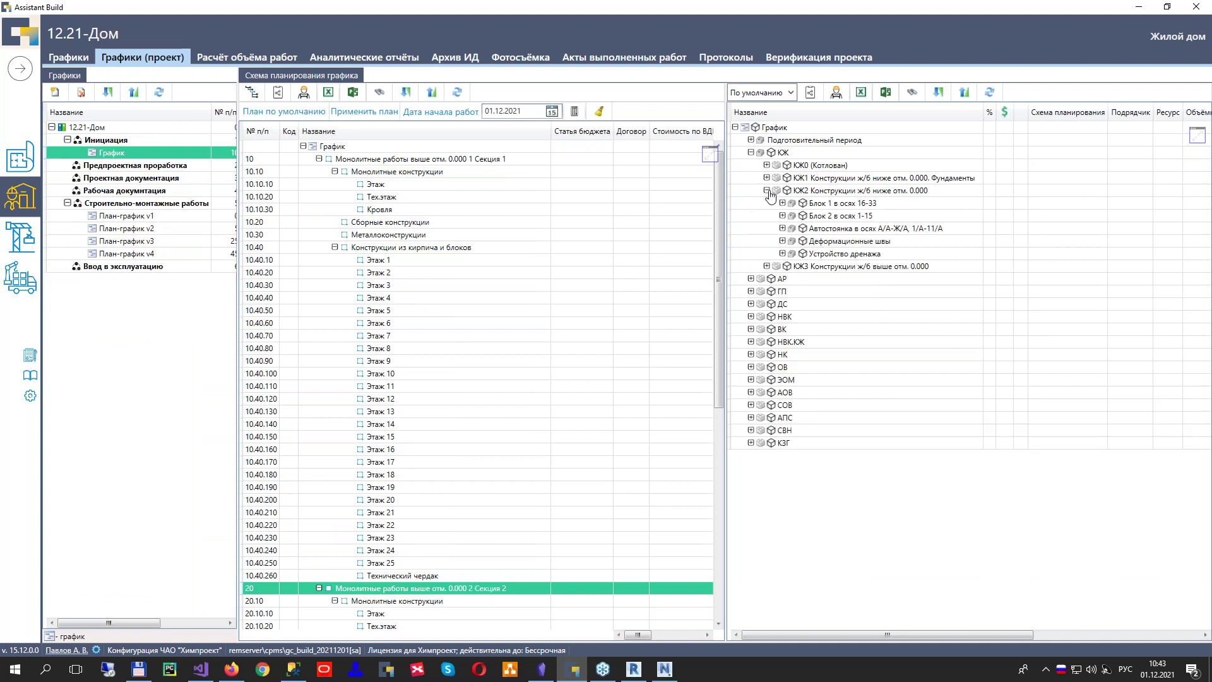
pyautogui.click(787, 202)
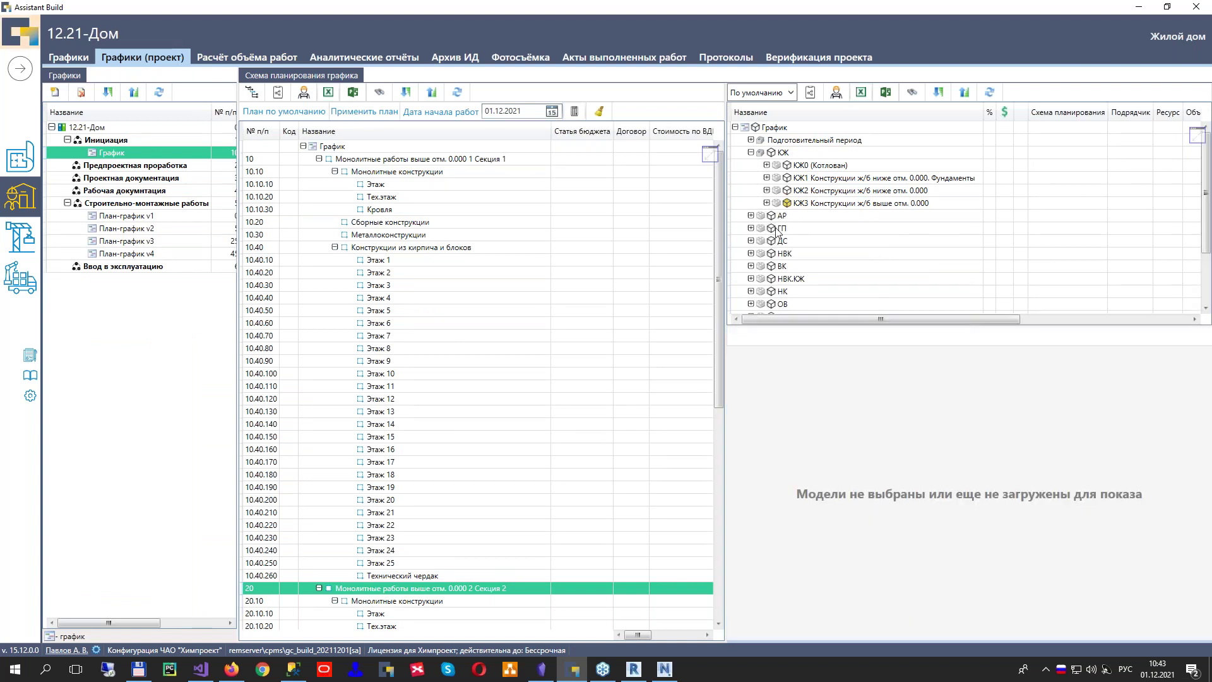
pyautogui.click(767, 203)
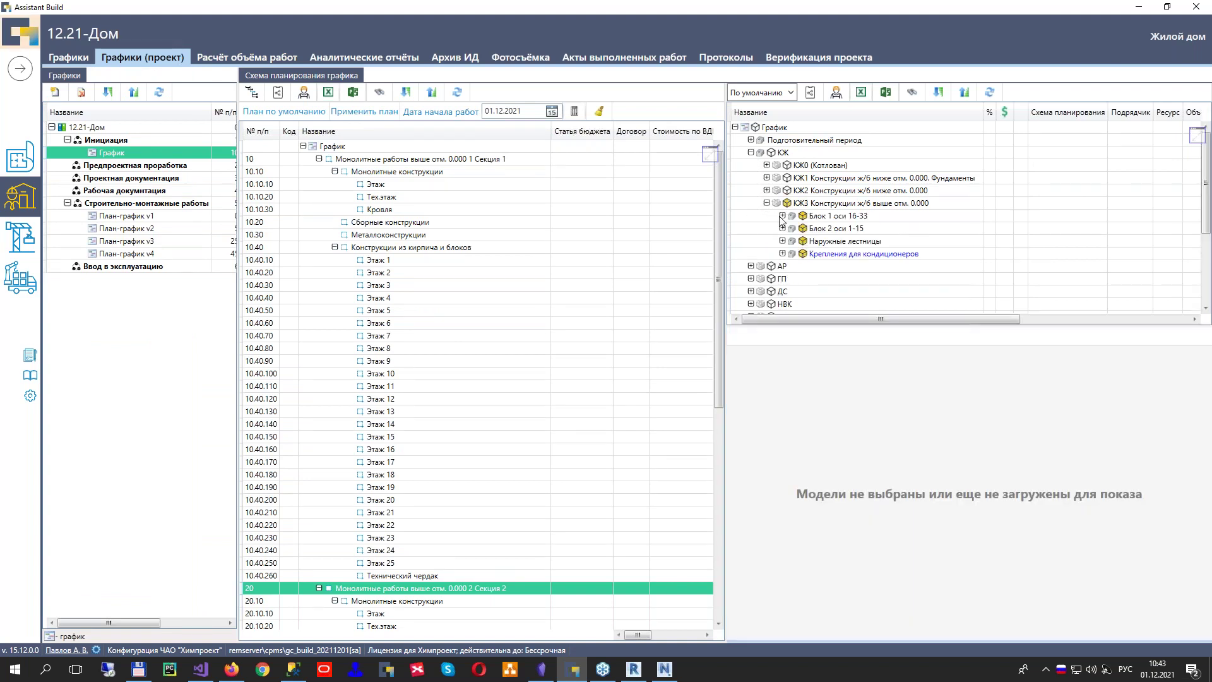
pyautogui.click(782, 216)
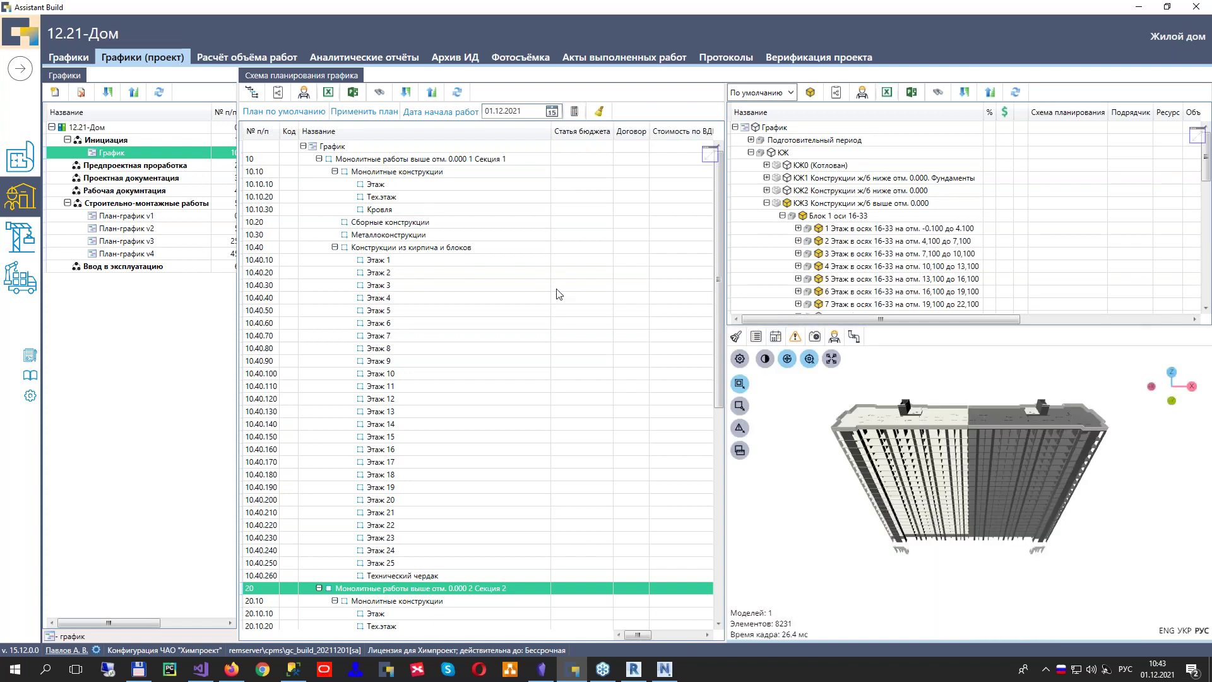
# Assign the works of 1 Этаж and 2 Этаж from Блок 1 оси 16-33 to Этаж 1 and Этаж 2 of Секция 1's Конструкции из кирпича и блоков
pyautogui.click(862, 231)
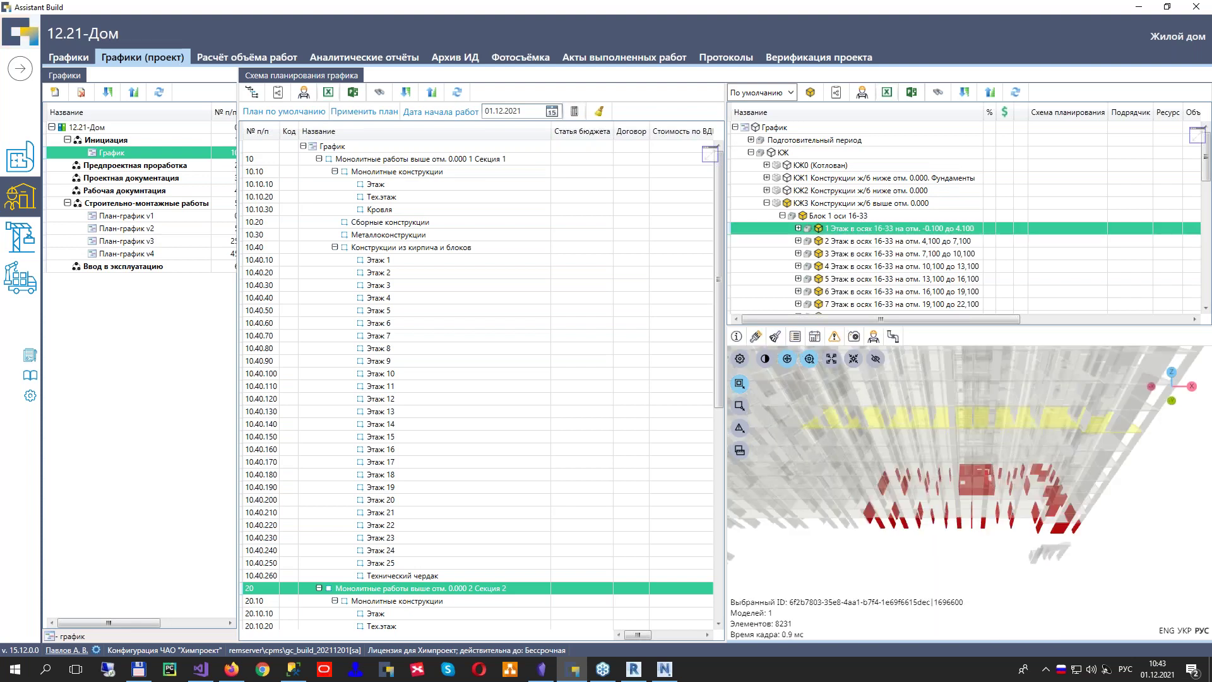
pyautogui.moveTo(864, 234); pyautogui.dragTo(449, 264)
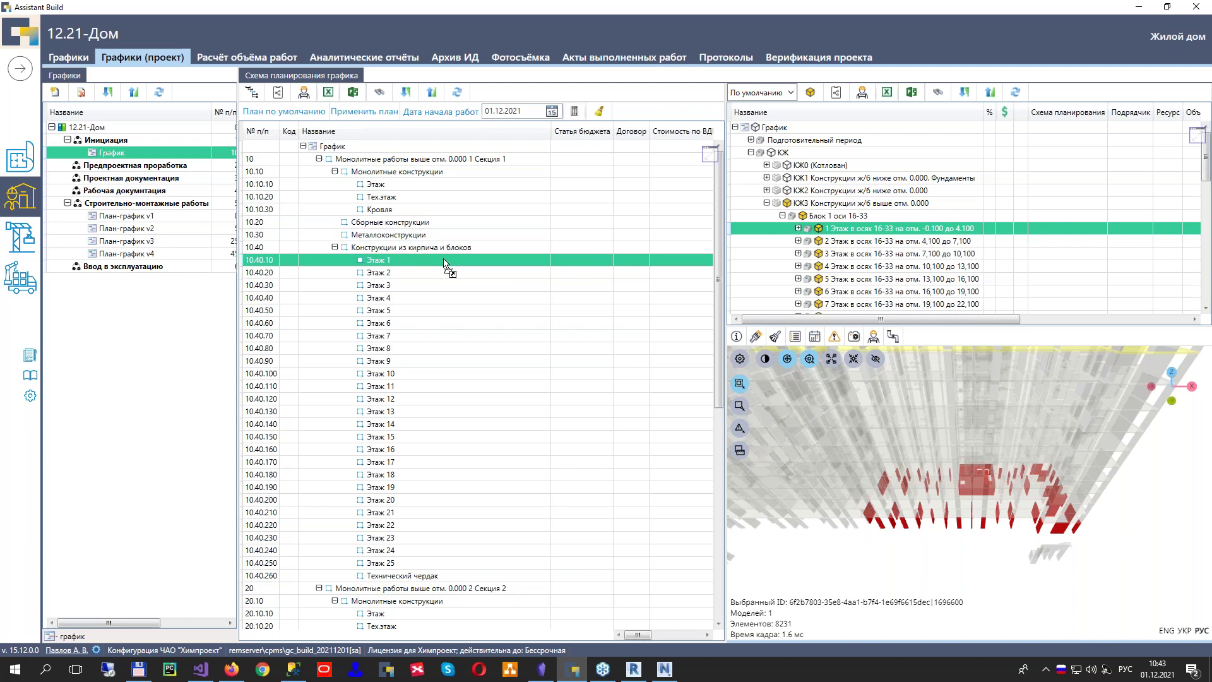
pyautogui.click(589, 379)
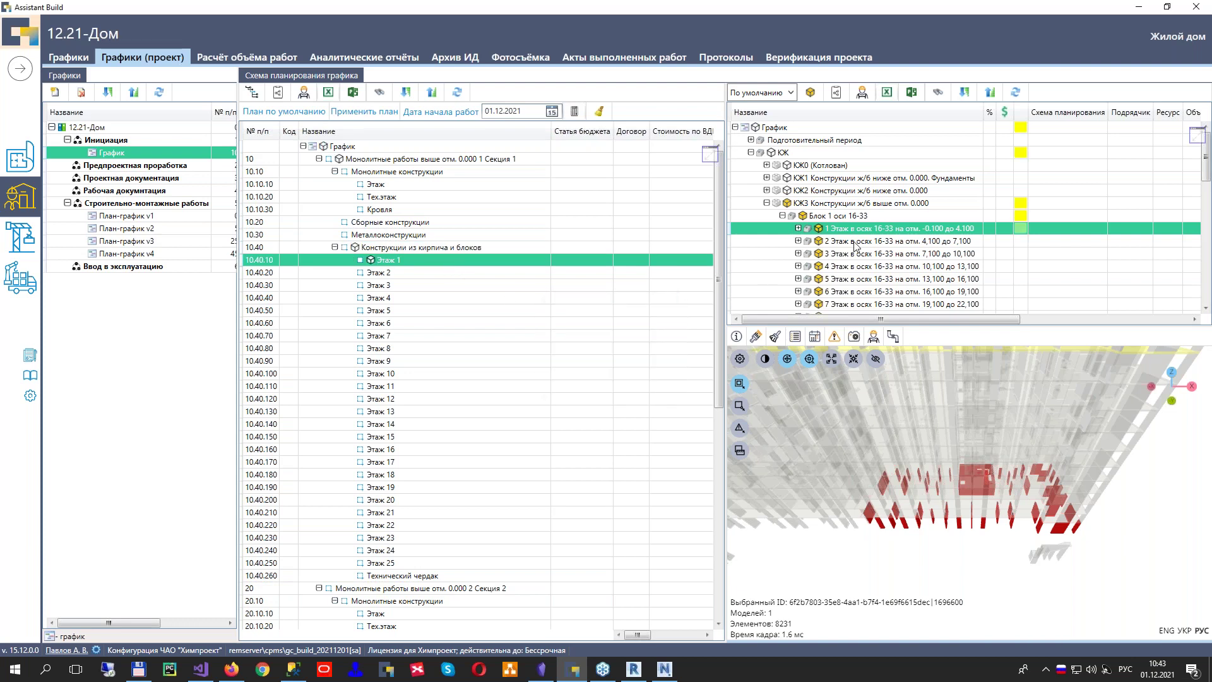
pyautogui.rightClick(462, 262)
pyautogui.click(452, 276)
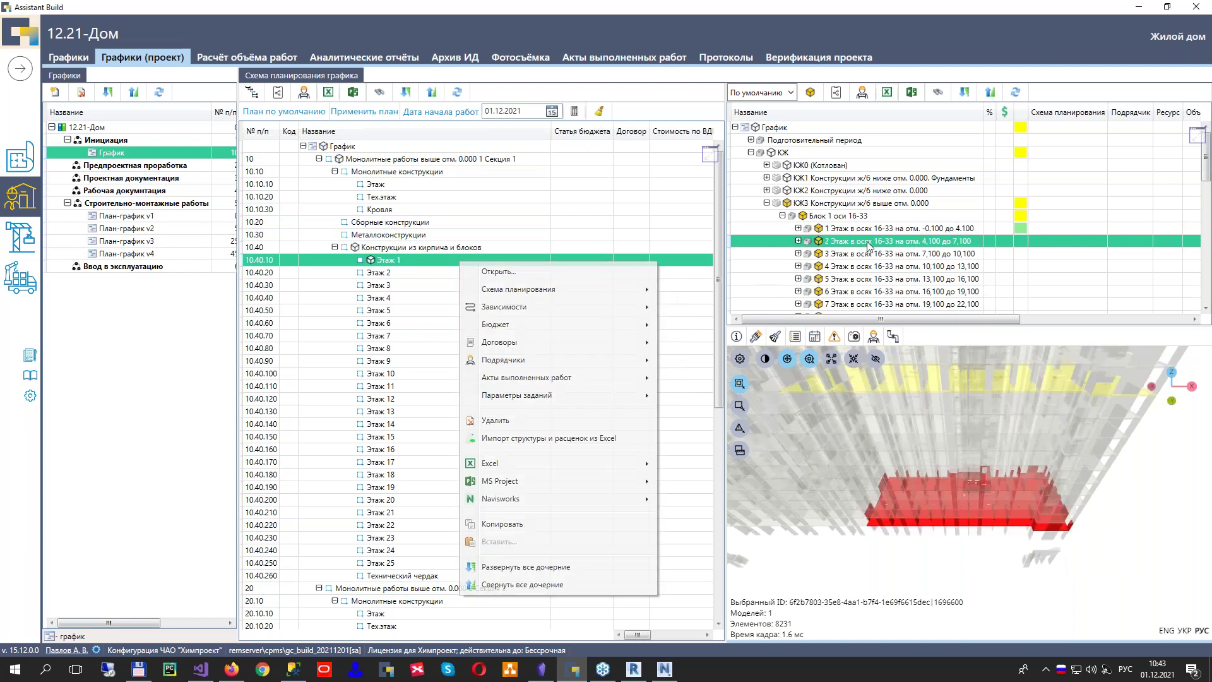
pyautogui.click(452, 276)
pyautogui.moveTo(453, 276); pyautogui.dragTo(452, 276)
pyautogui.click(589, 379)
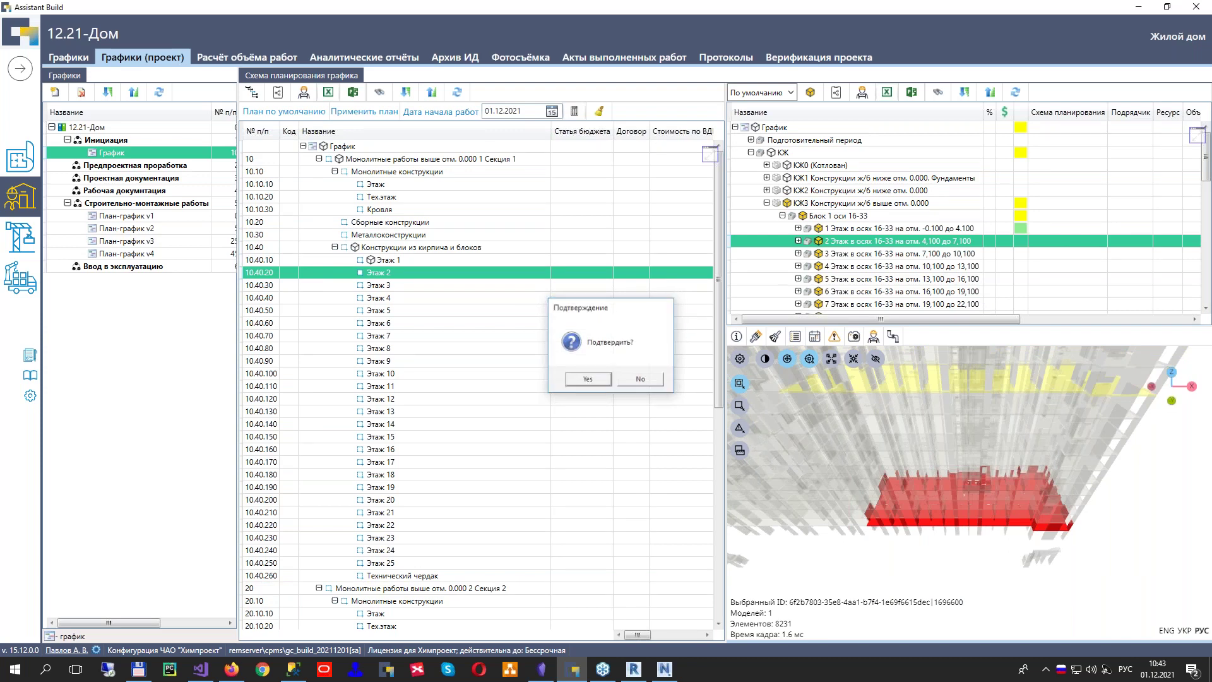
# Assign the works of 3 Этаж, 4 Этаж and 5 Этаж from Блок 1 оси 16-33 to the matching Этаж 3, Этаж 4 and Этаж 5
pyautogui.moveTo(897, 259); pyautogui.dragTo(452, 285)
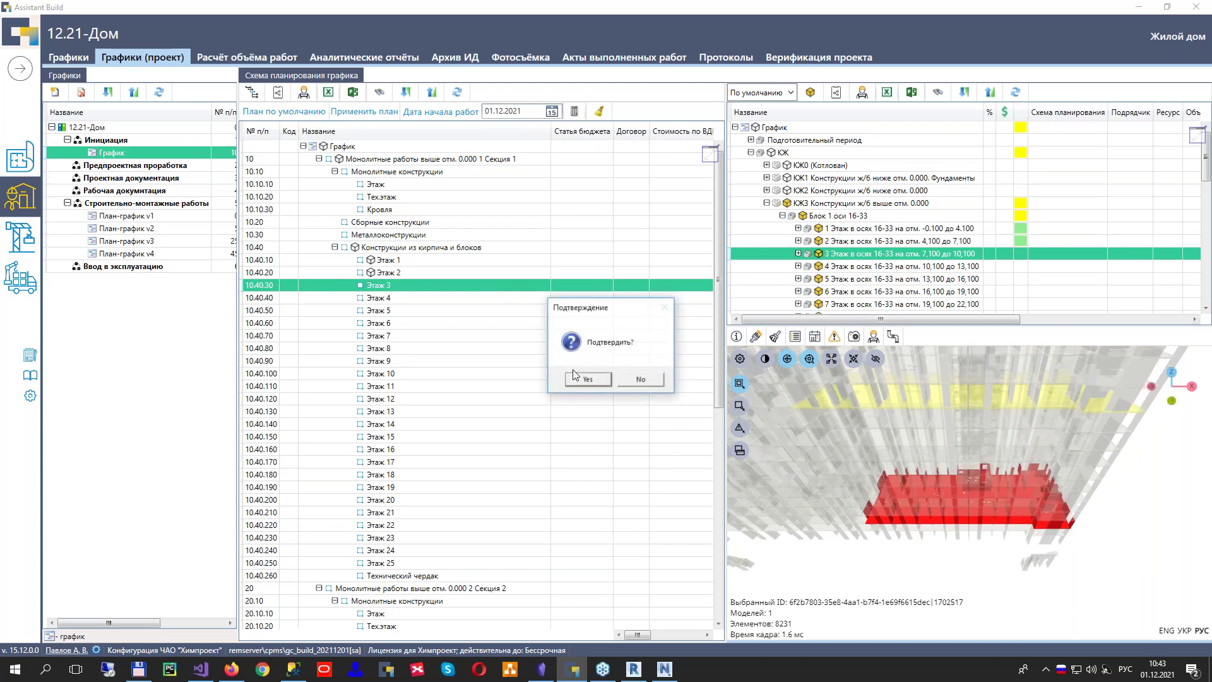
pyautogui.click(589, 380)
pyautogui.moveTo(897, 266); pyautogui.dragTo(453, 297)
pyautogui.click(584, 380)
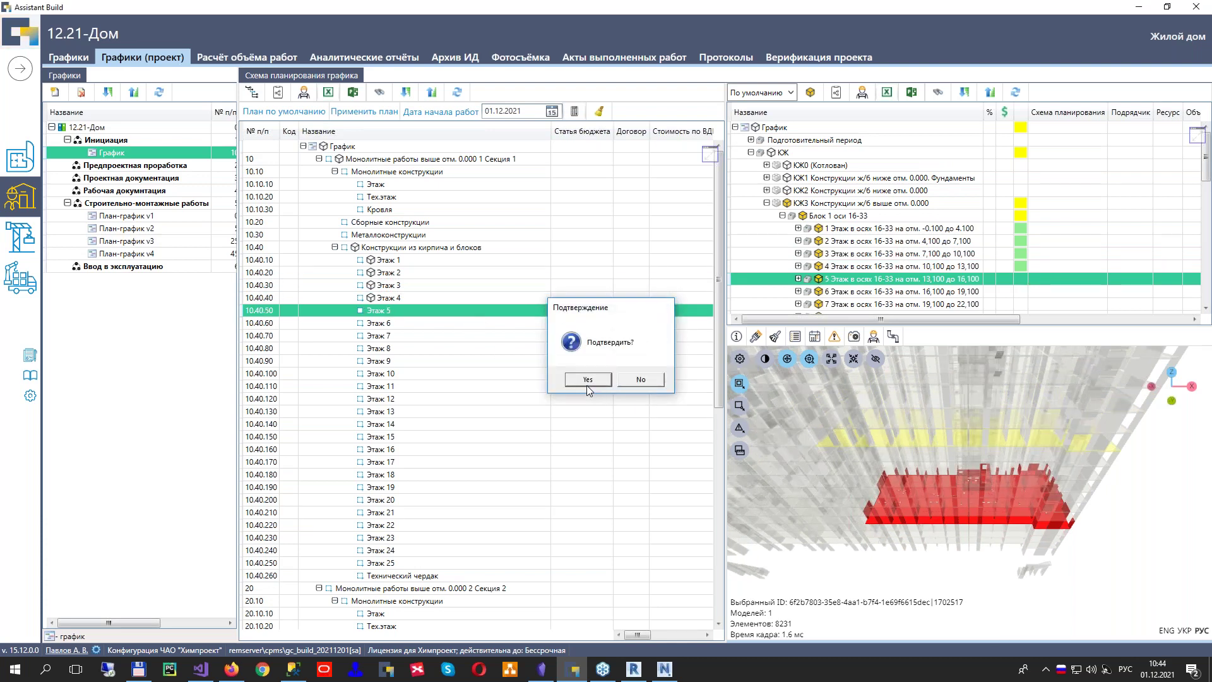
pyautogui.click(586, 383)
# Open Этаж 5 as a separate schedule, expand all its child works for review, and return to the planning scheme
pyautogui.rightClick(409, 320)
pyautogui.click(436, 325)
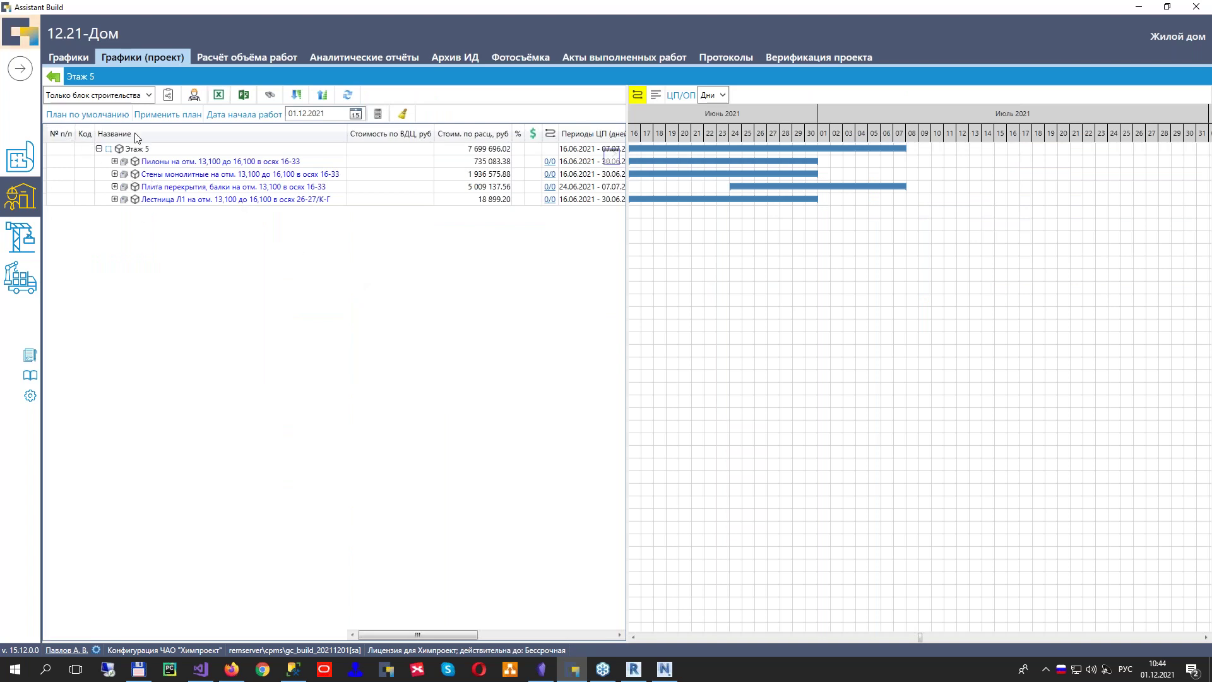
pyautogui.click(294, 96)
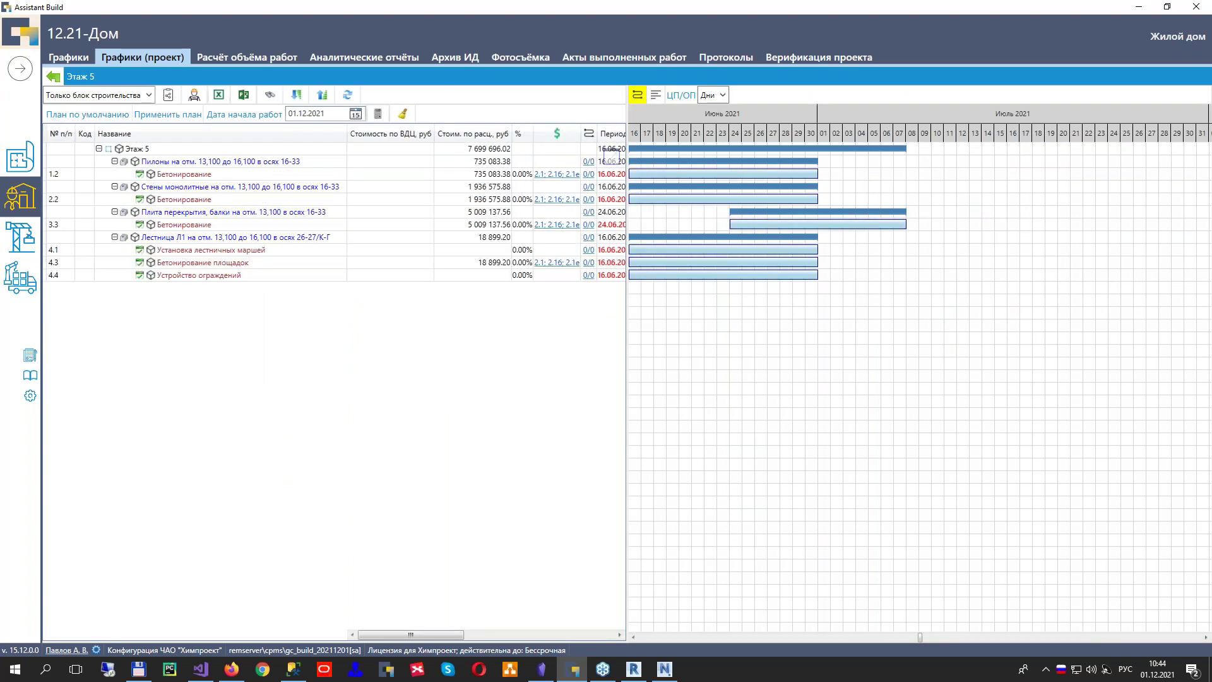
pyautogui.click(53, 77)
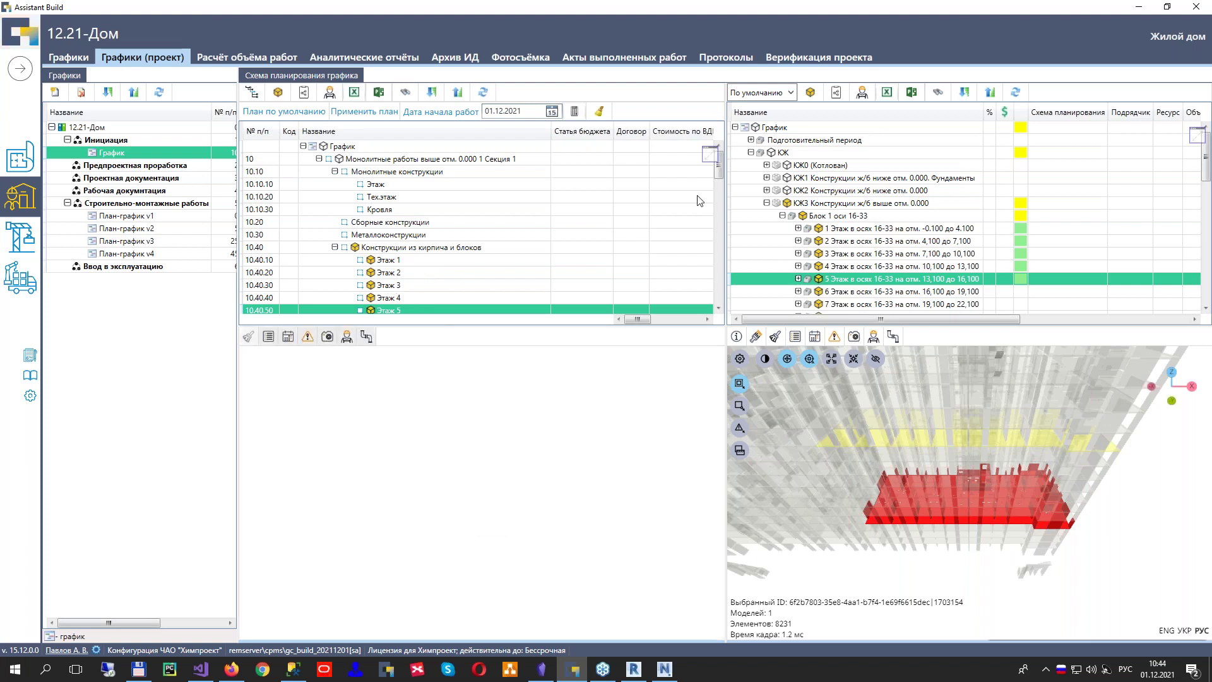
# Examine the 3D model elements linked to Этаж 1 through Этаж 5 of the planning scheme, one floor at a time
pyautogui.click(408, 261)
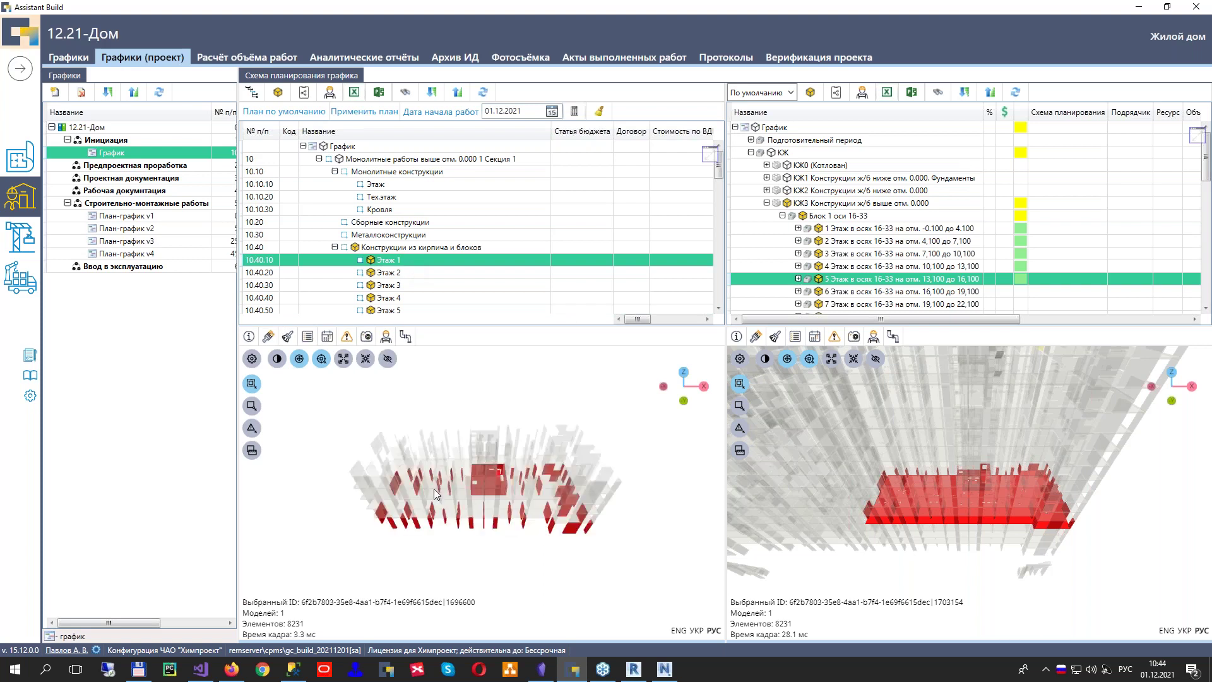
pyautogui.click(407, 274)
pyautogui.click(416, 286)
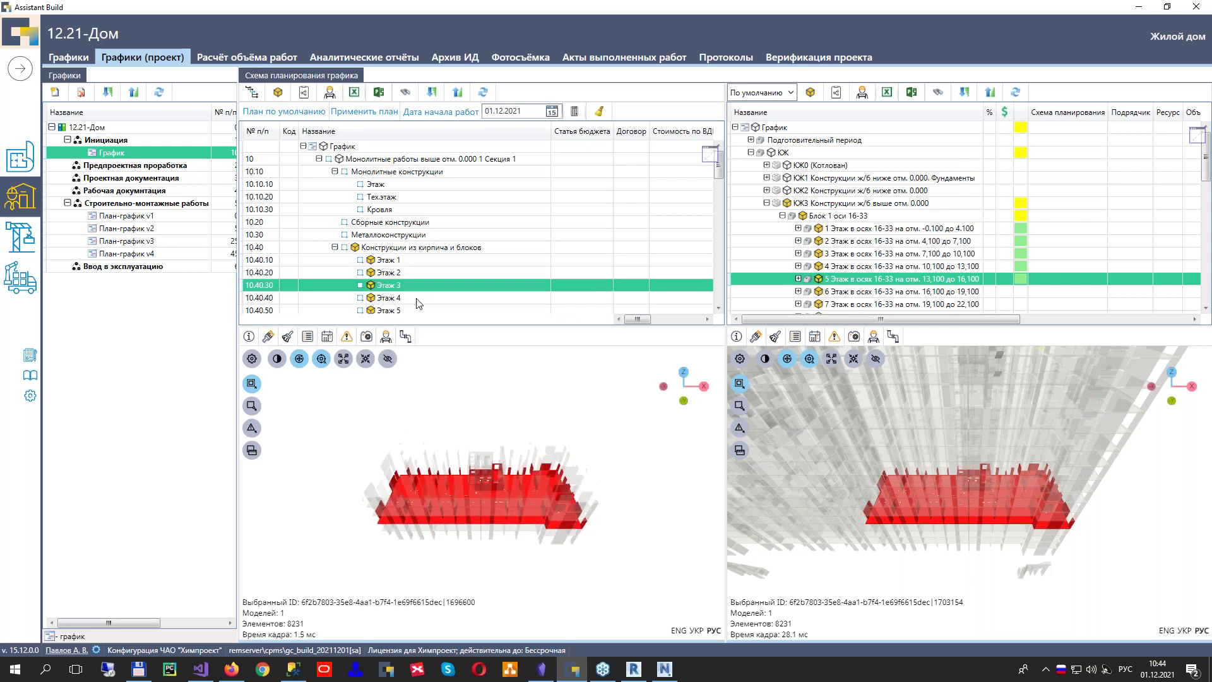
pyautogui.click(415, 298)
pyautogui.click(416, 310)
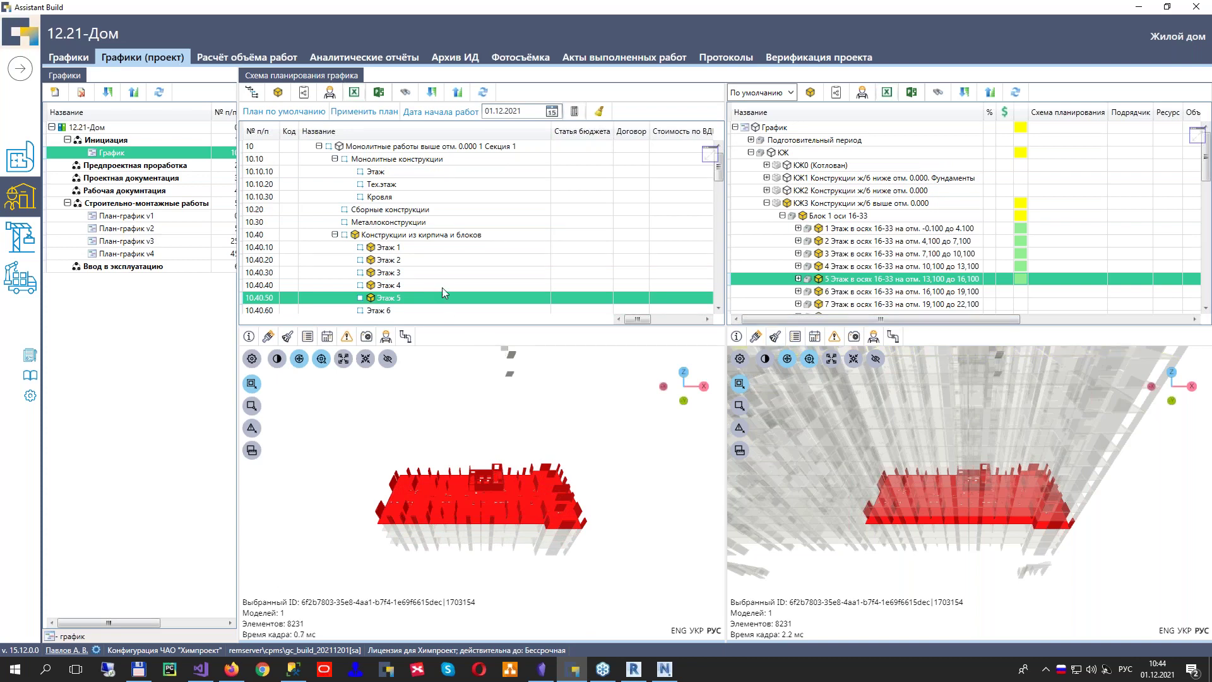
# Open Конструкции из кирпича и блоков as a separate schedule, reveal its period columns, and expand Этаж 1 down to the works under Пилоны
pyautogui.rightClick(428, 239)
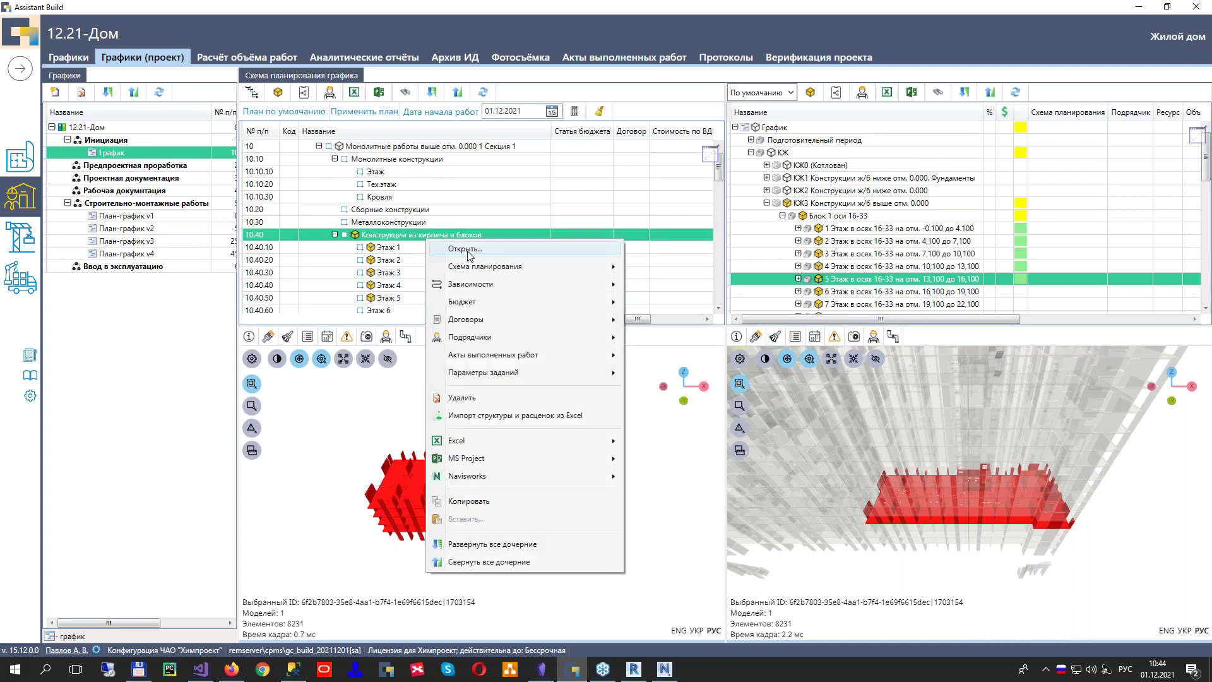
pyautogui.click(468, 253)
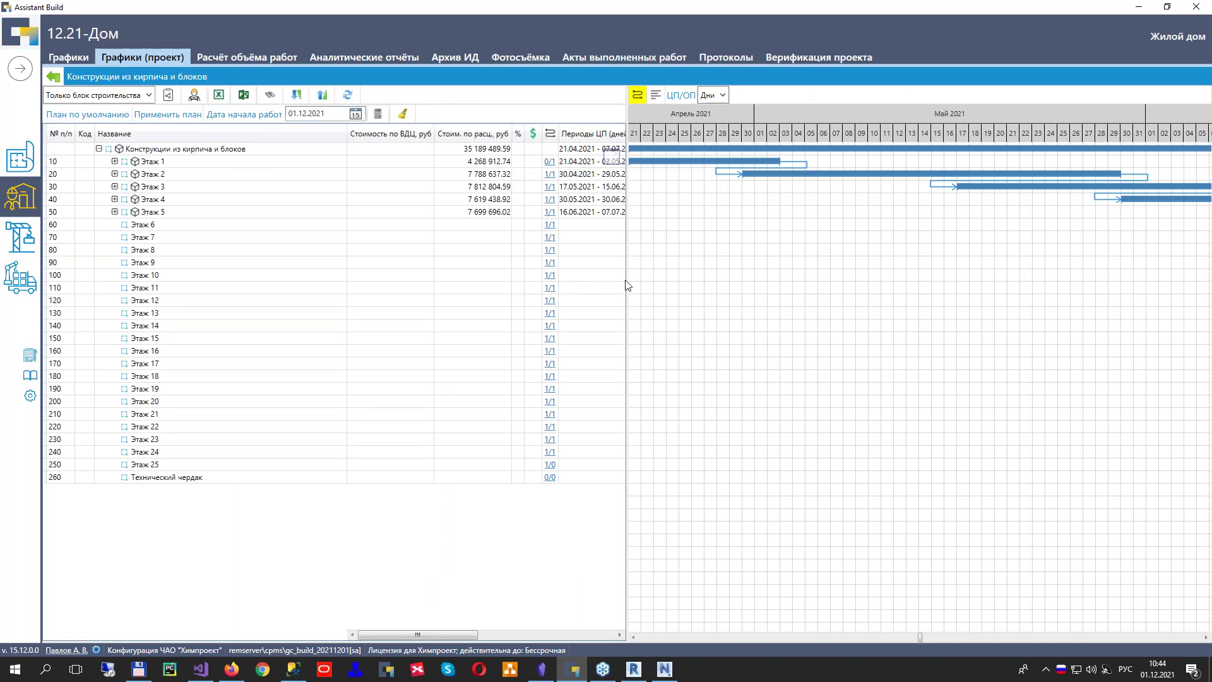
pyautogui.moveTo(758, 273); pyautogui.dragTo(901, 273)
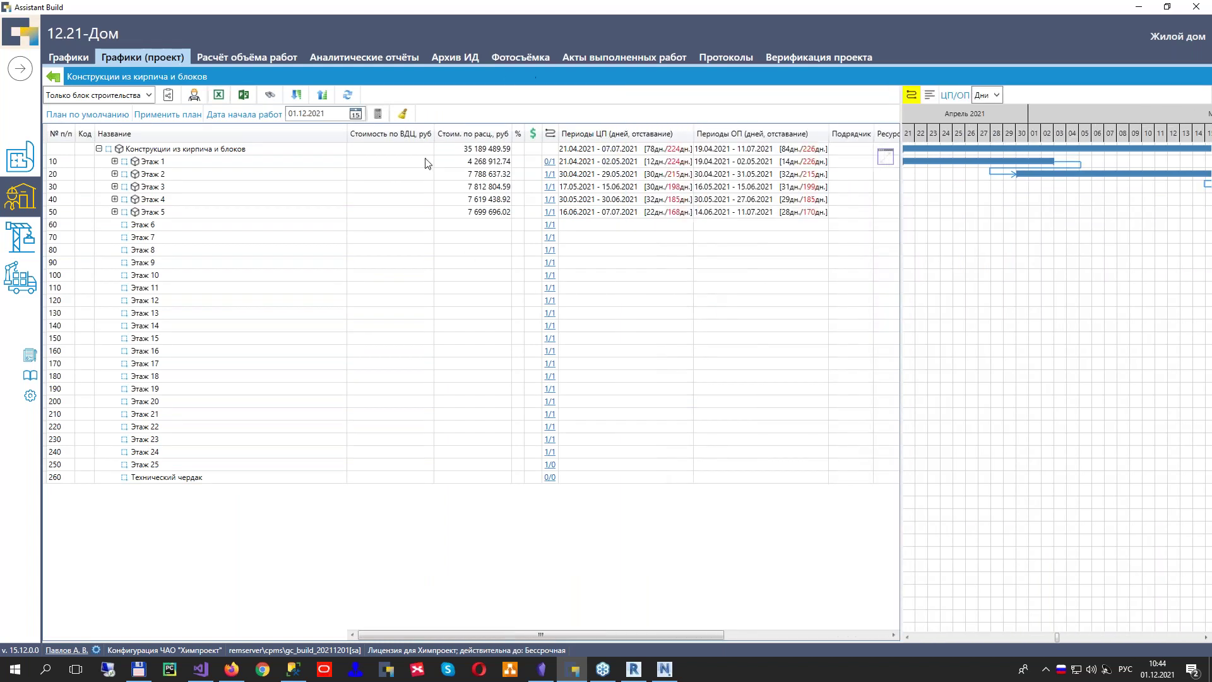
pyautogui.click(115, 162)
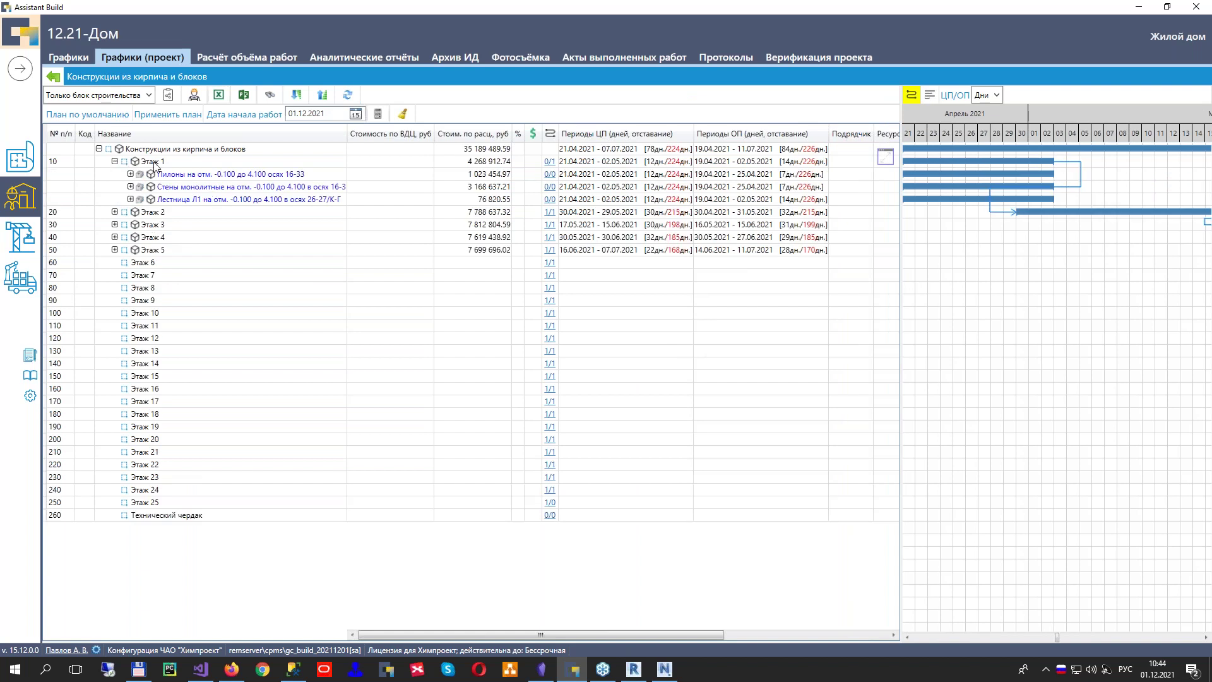
pyautogui.click(131, 175)
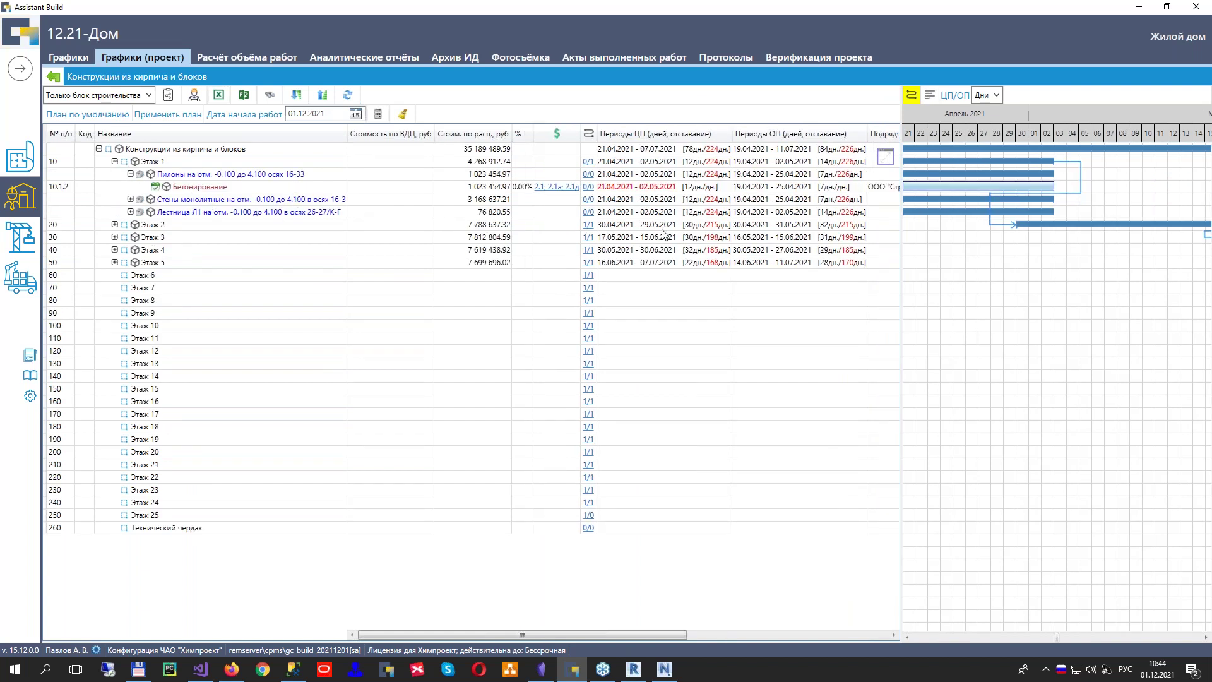
# Enlarge the Gantt chart area and set its time scale to Месяцы
pyautogui.moveTo(899, 317); pyautogui.dragTo(598, 239)
pyautogui.click(690, 96)
pyautogui.click(684, 136)
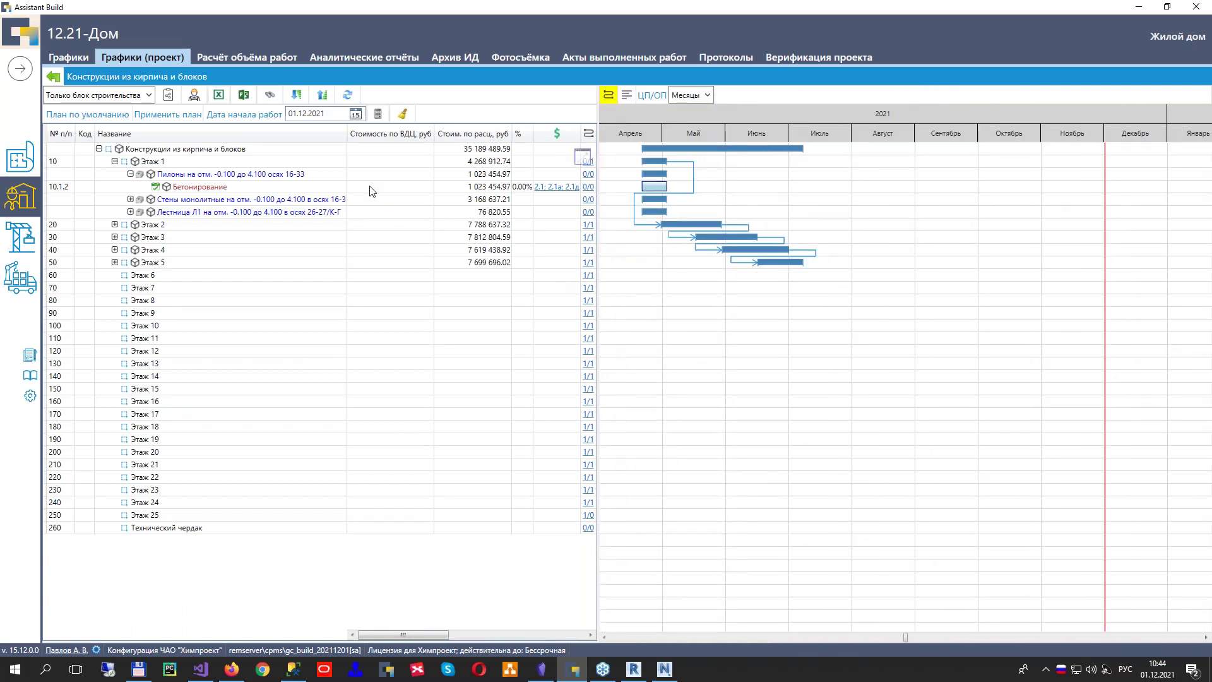
# Recalculate the Конструкции из кирпича и блоков schedule from the work start date 01.12.2021
pyautogui.click(378, 113)
pyautogui.click(472, 160)
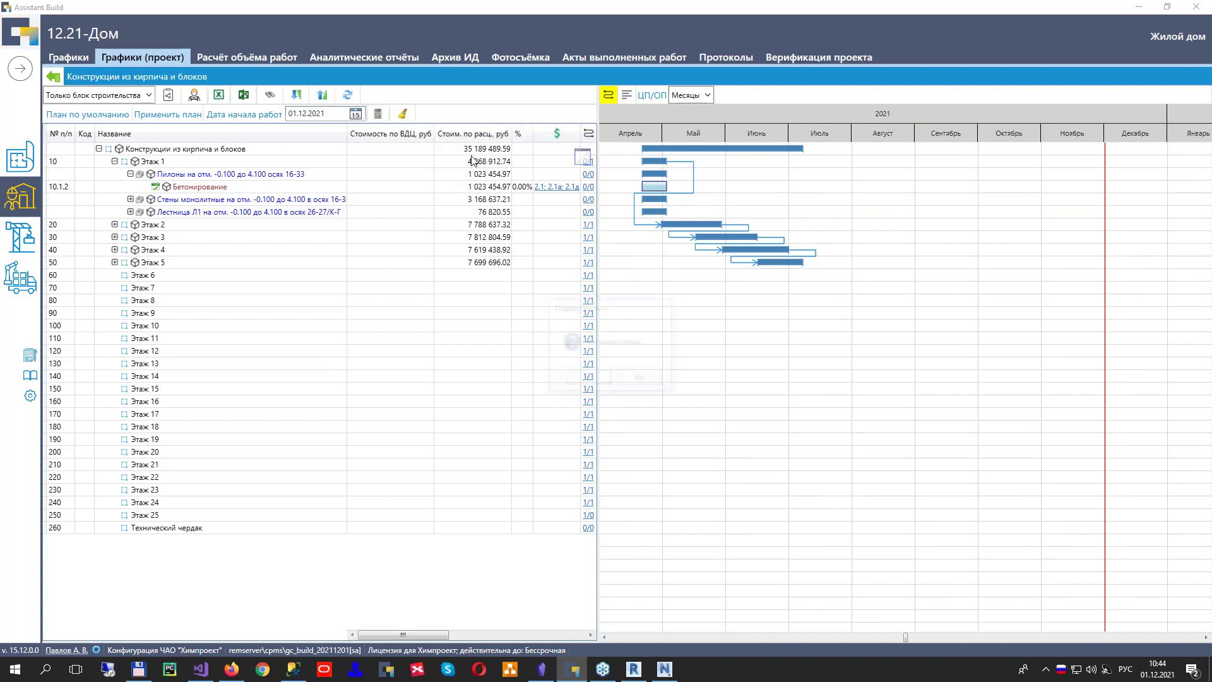
pyautogui.click(591, 378)
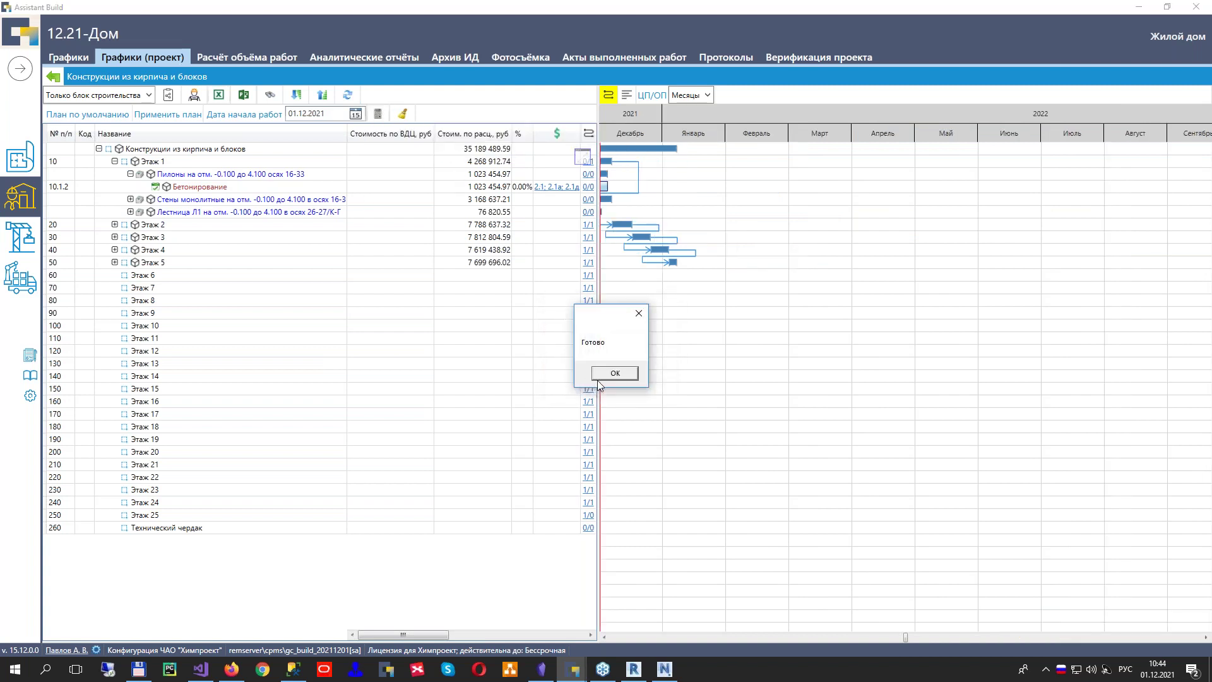
pyautogui.press('Return')
pyautogui.click(606, 639)
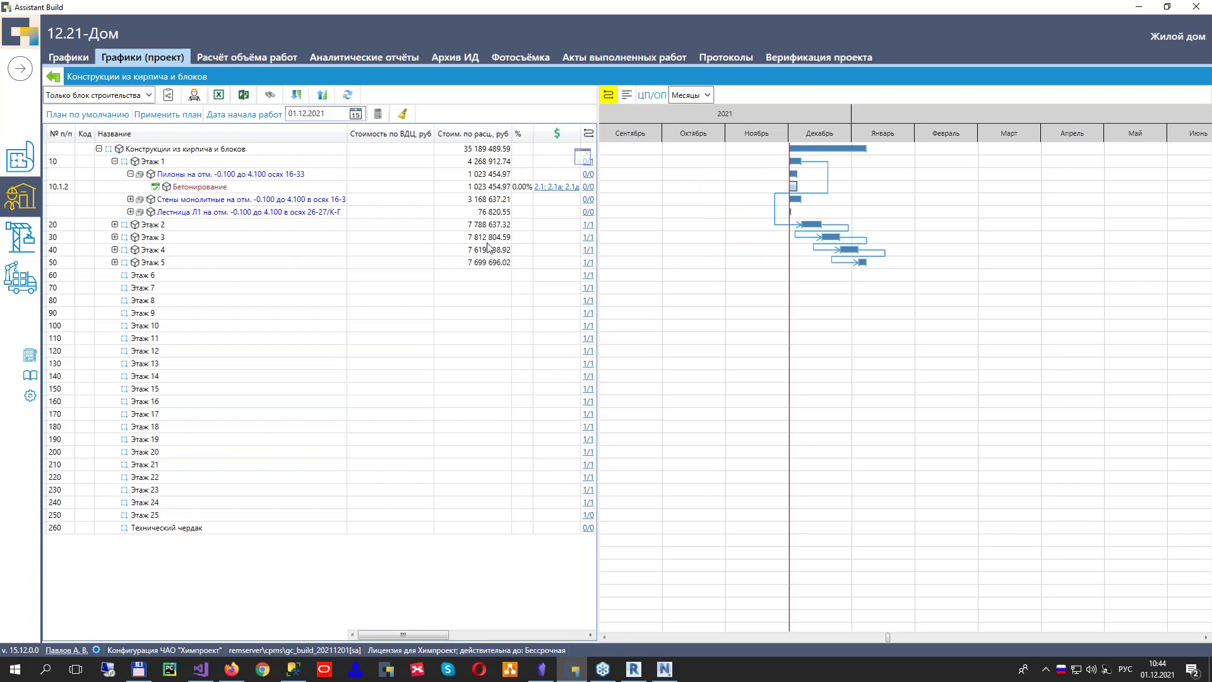
# In the dependencies of Этаж 3, set the delay after predecessor Этаж 2 to 25 days
pyautogui.click(588, 237)
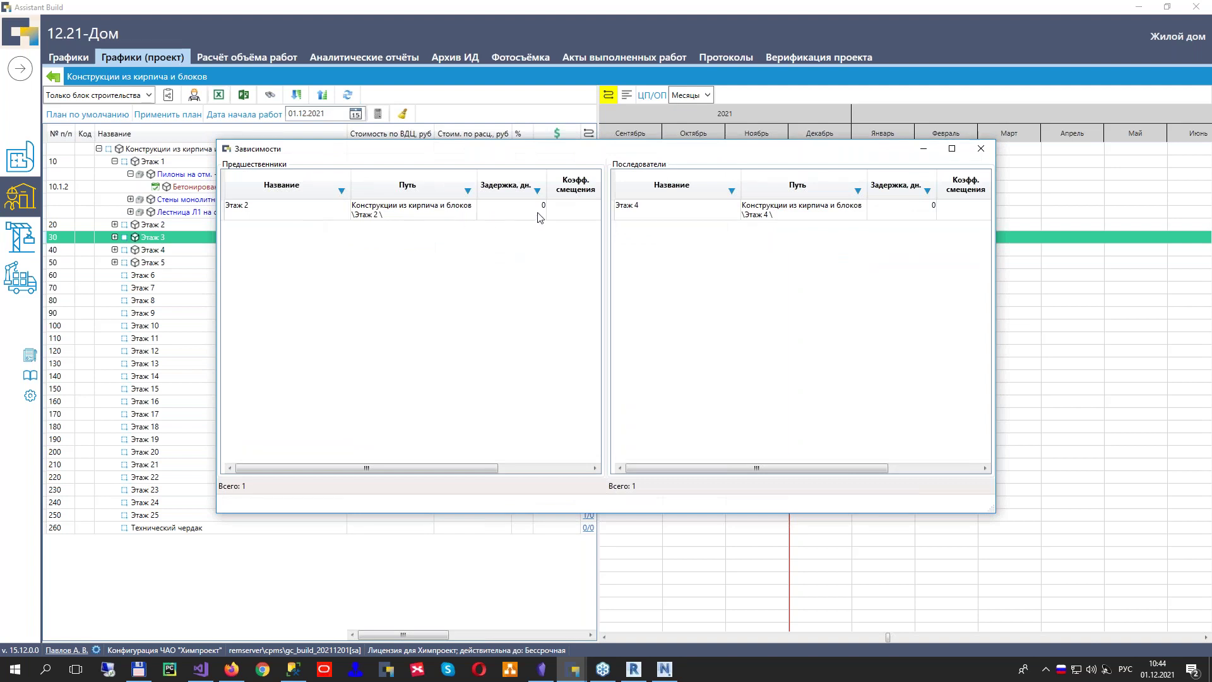
pyautogui.click(523, 218)
pyautogui.click(524, 214)
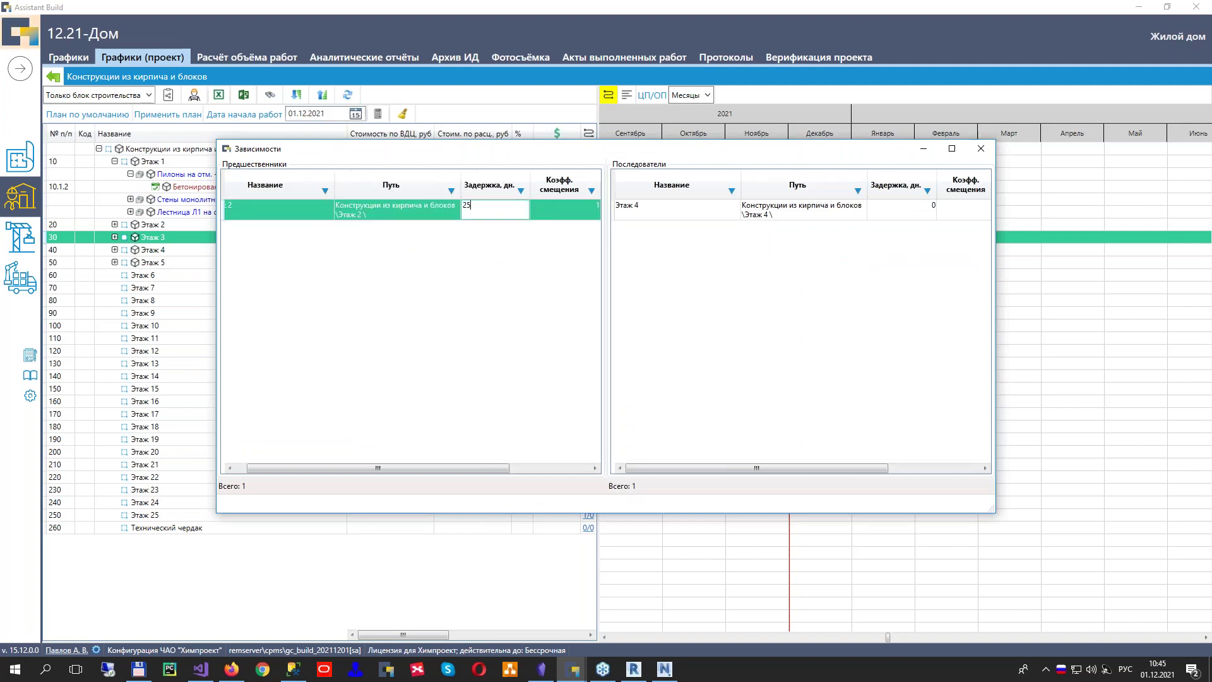
pyautogui.write('25')
pyautogui.press('Return')
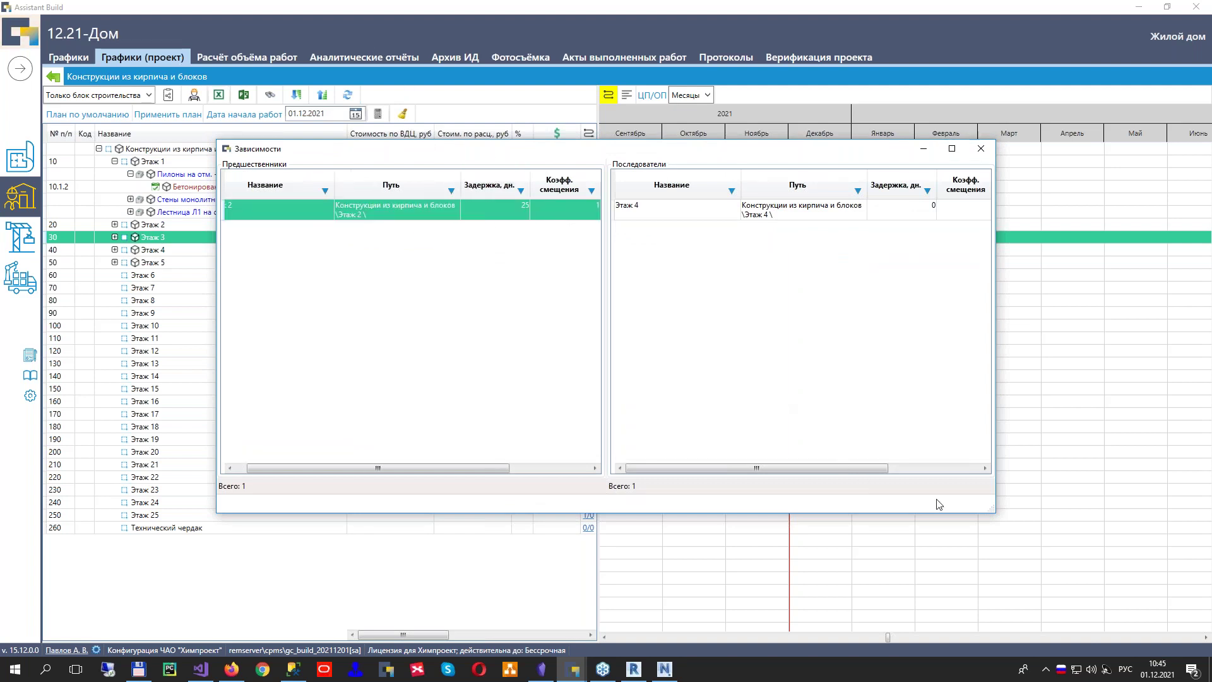
# Close the Этаж 3 dependencies and recalculate the schedule again from the work start date 01.12.2021
pyautogui.click(980, 153)
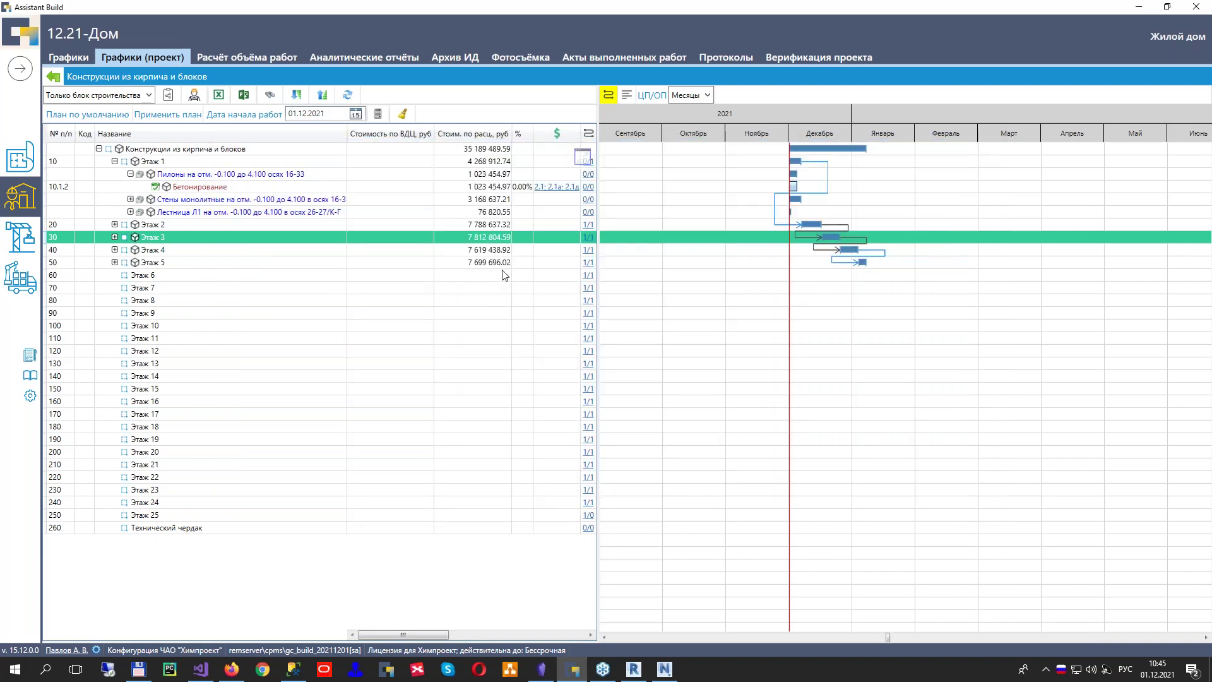
pyautogui.click(583, 156)
pyautogui.click(442, 148)
pyautogui.click(586, 381)
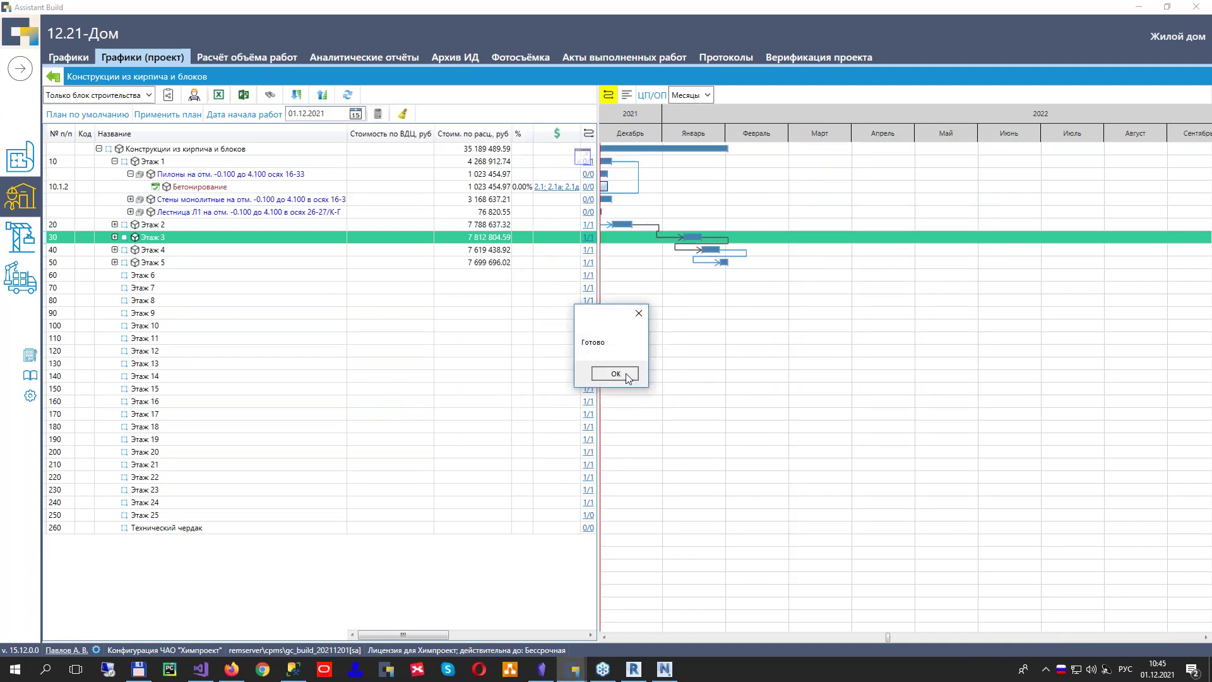
pyautogui.click(625, 373)
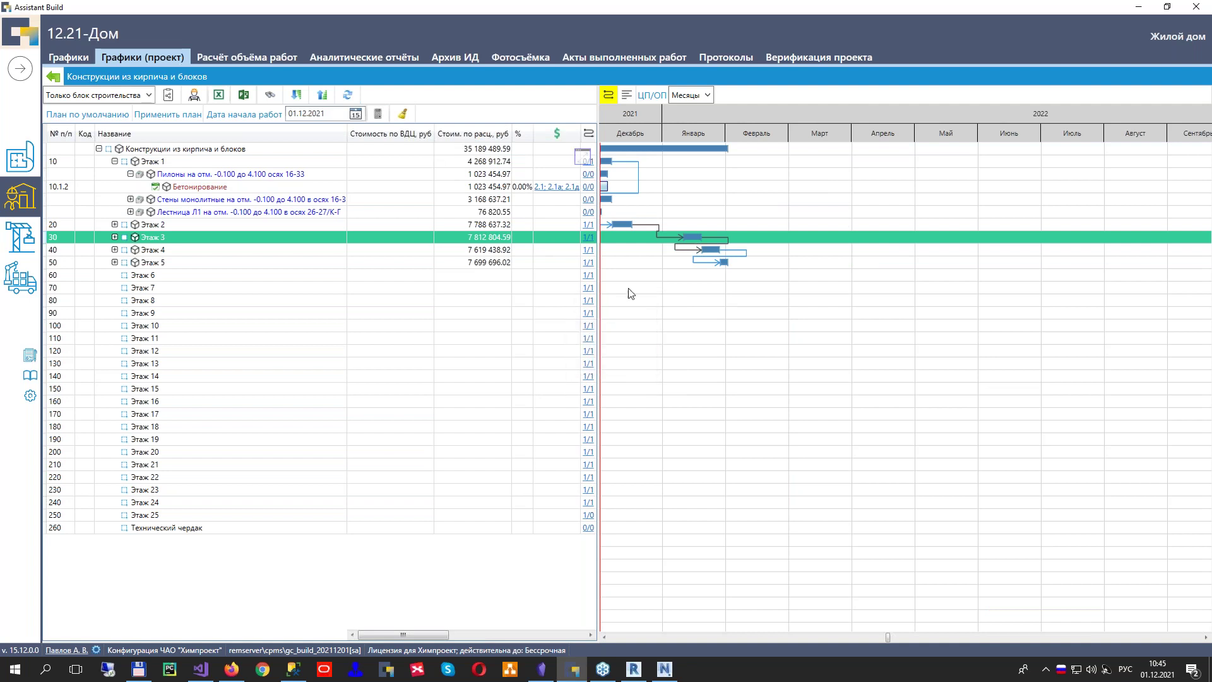
pyautogui.click(609, 635)
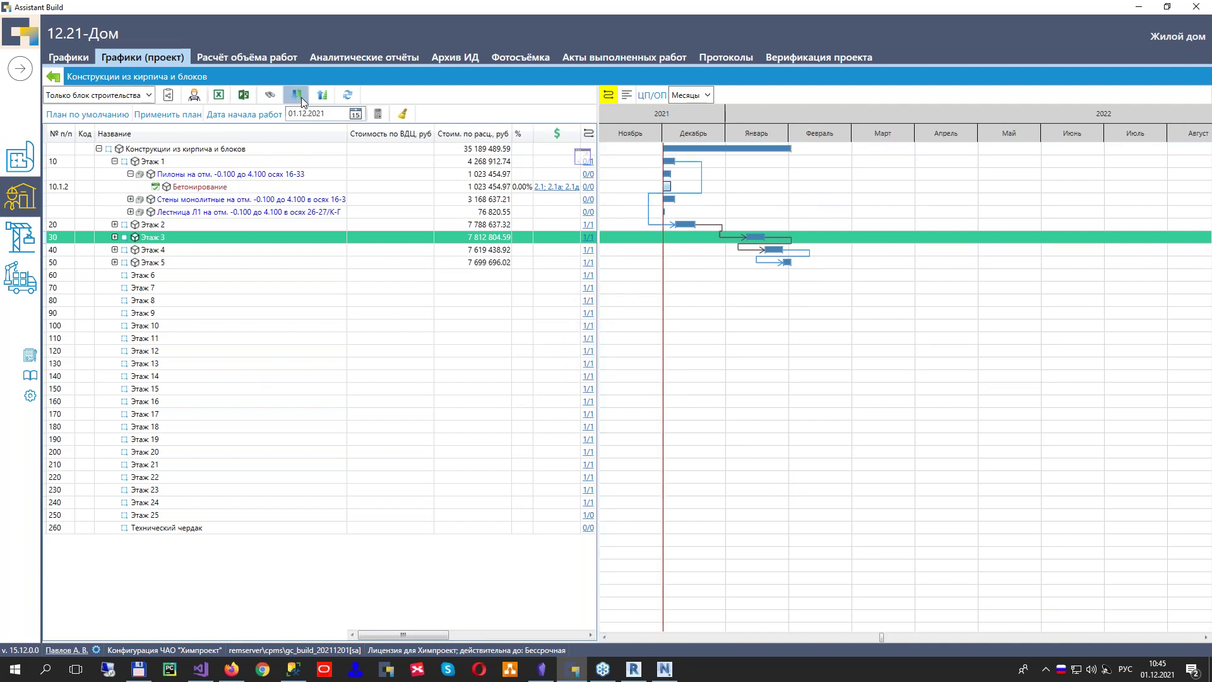
# Expand all child works of Этаж 2 in the schedule and bring their December bars into view on the Gantt chart
pyautogui.rightClick(182, 179)
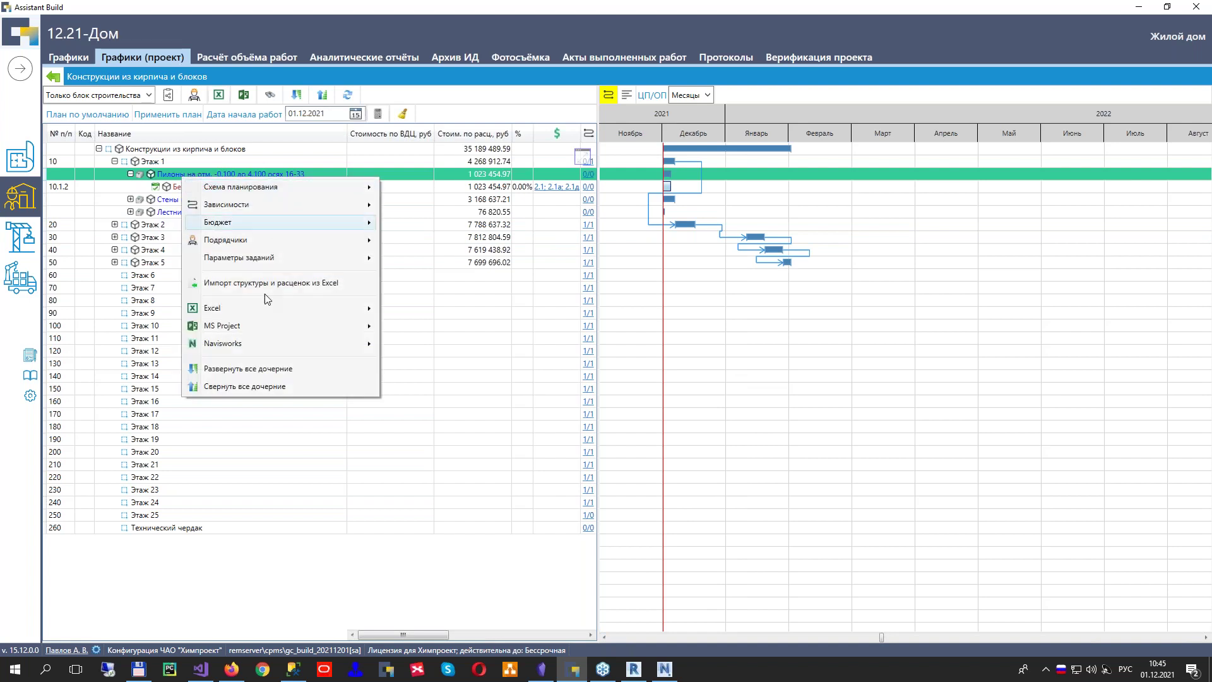
pyautogui.rightClick(164, 229)
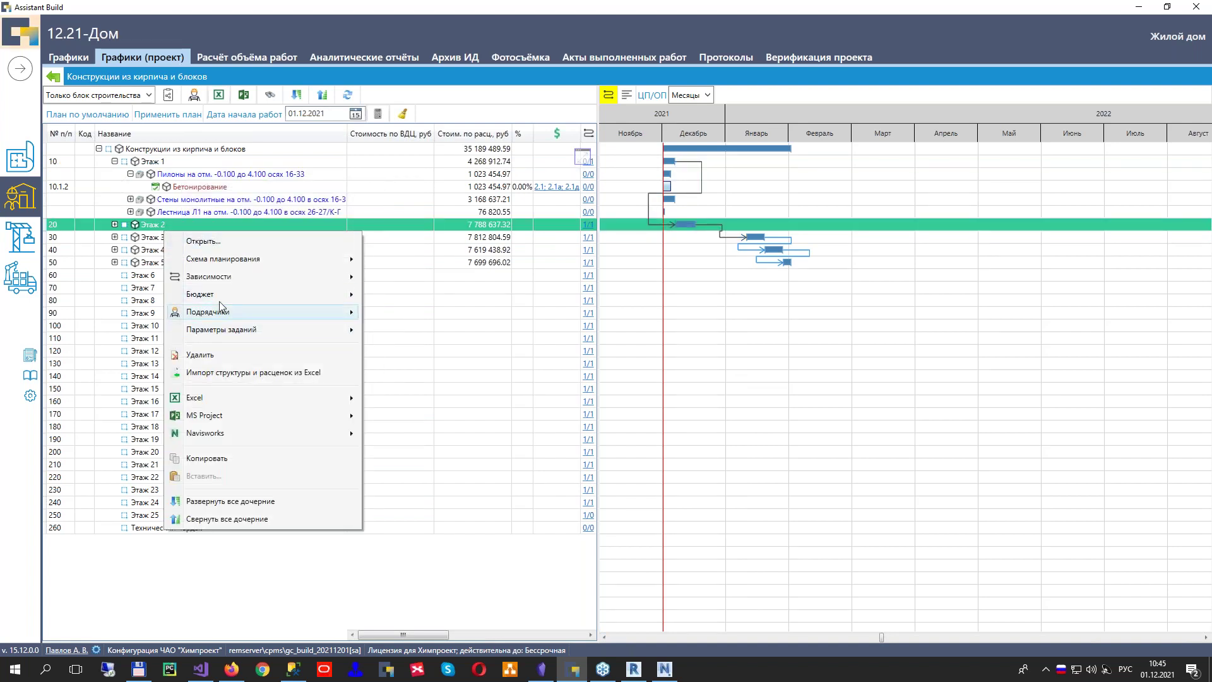
pyautogui.click(288, 501)
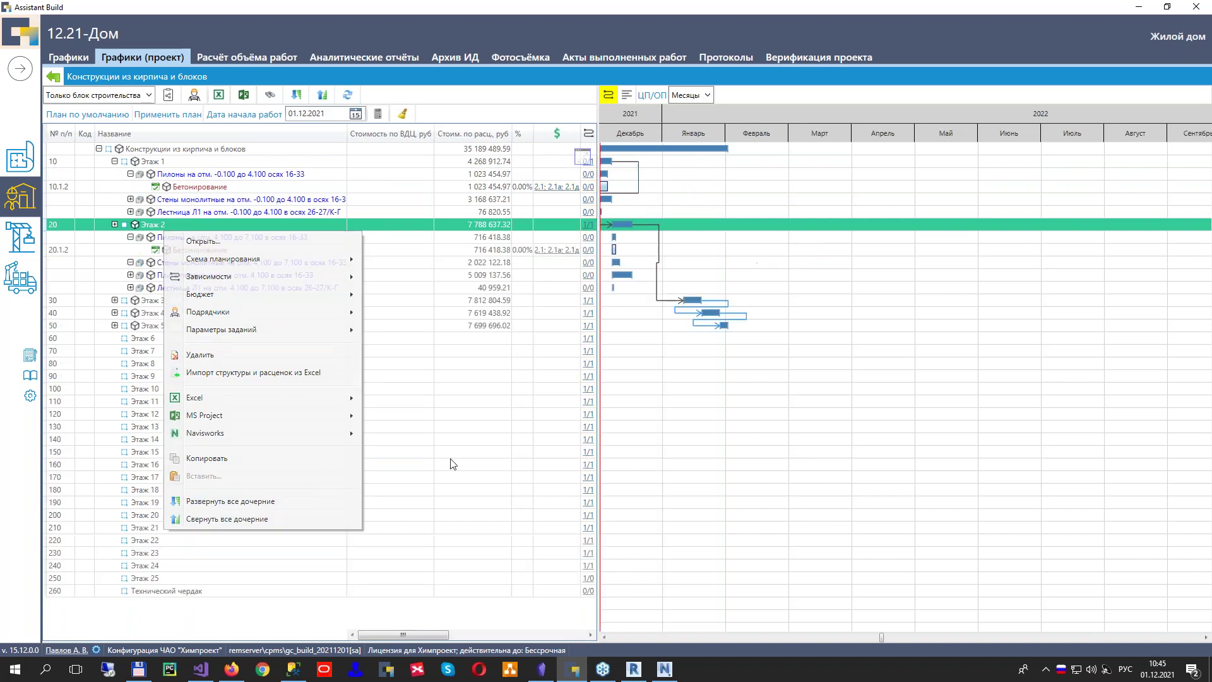
pyautogui.click(604, 637)
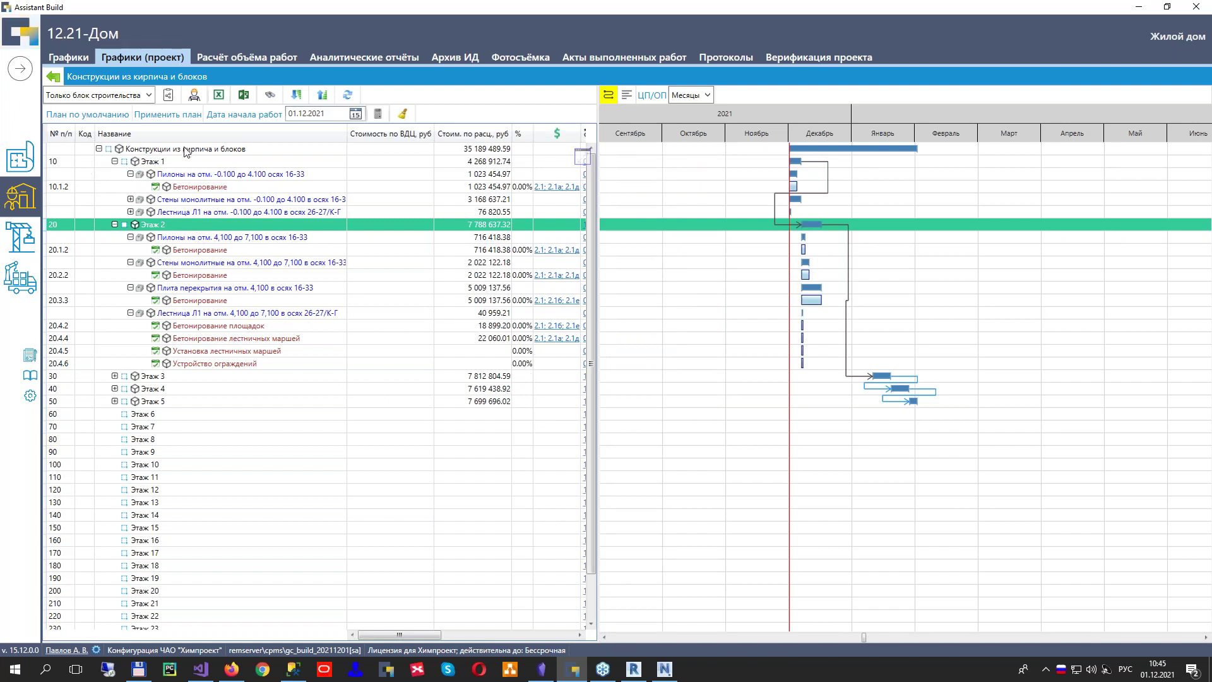
# Filter the schedule to the period 08.05.2021–11.06.2021 and to contractor ООО "СтройМонтаж"
pyautogui.click(169, 95)
pyautogui.moveTo(592, 622); pyautogui.dragTo(126, 626)
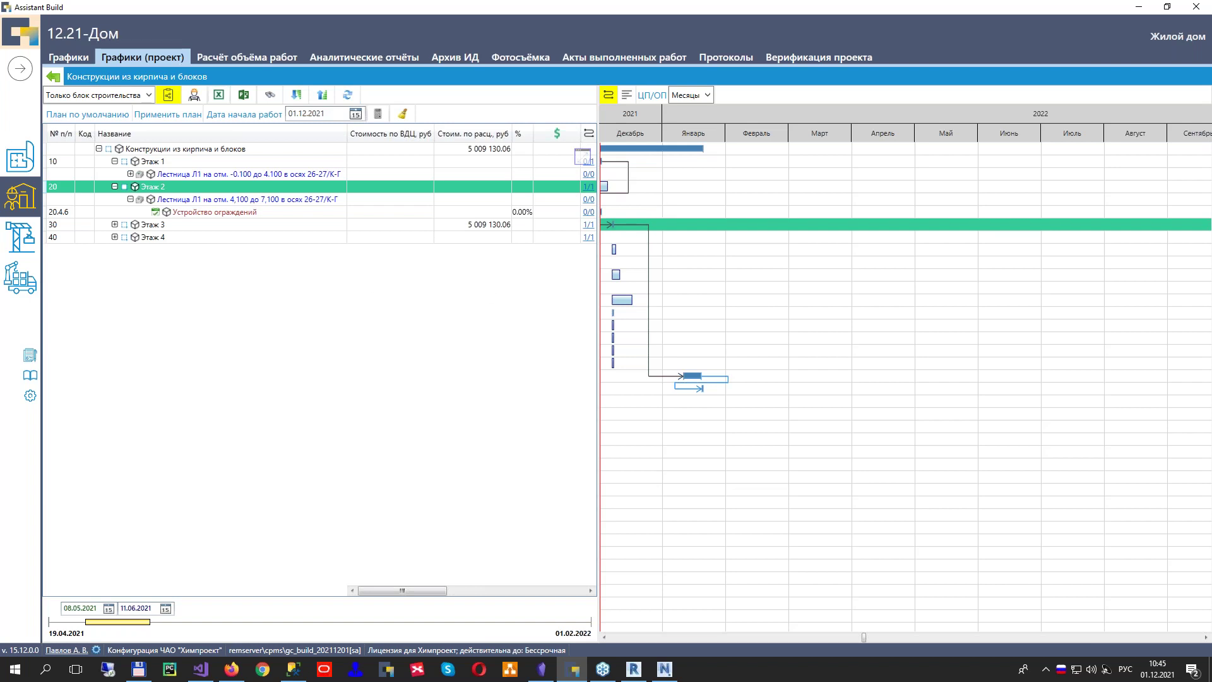
pyautogui.click(194, 96)
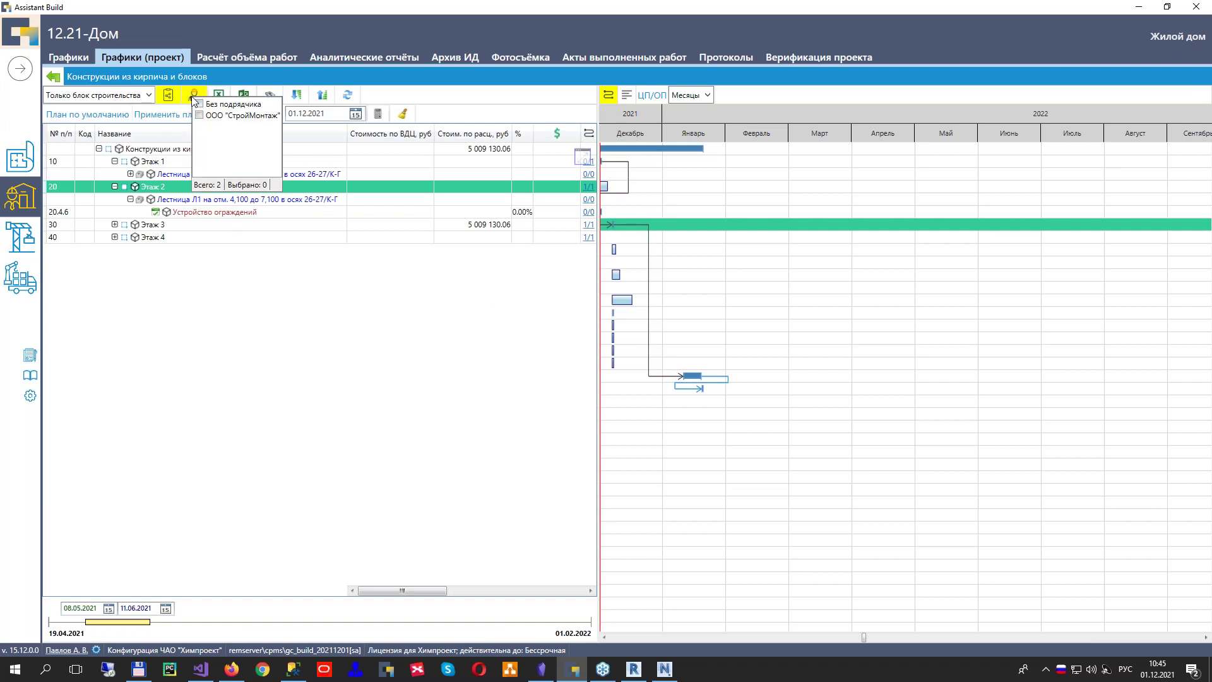
pyautogui.click(200, 115)
pyautogui.click(265, 238)
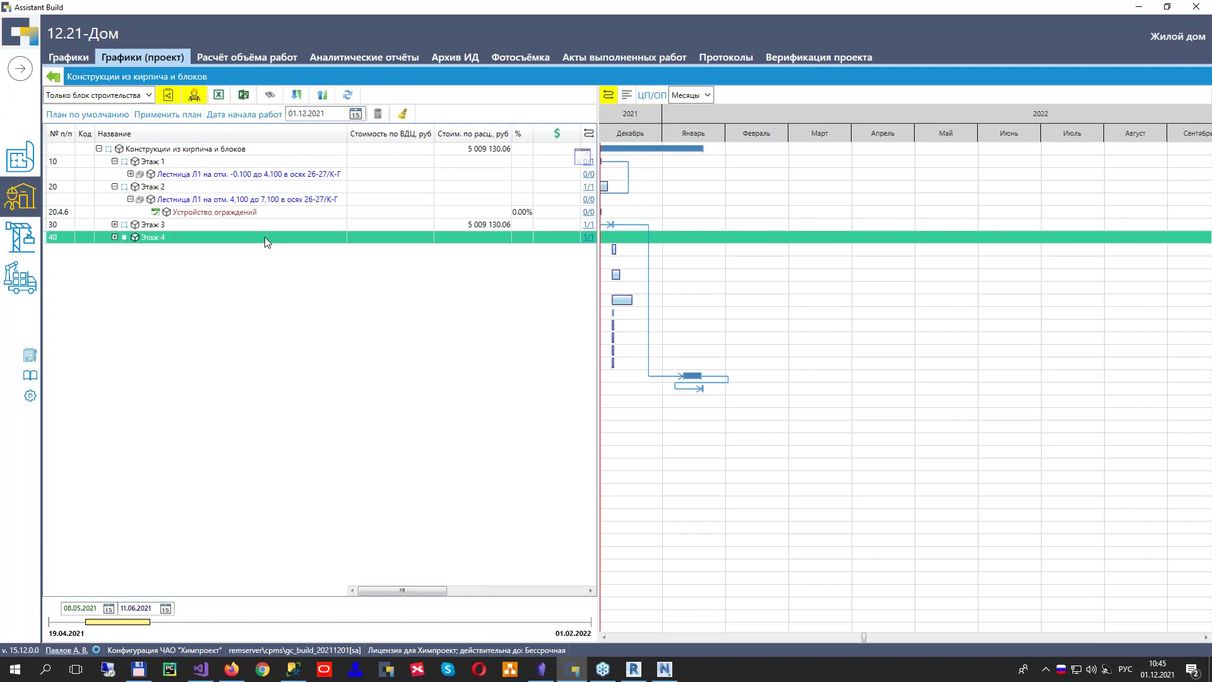
# Look over the contractor assignment options for Этаж 3 and expand its filtered works
pyautogui.rightClick(186, 164)
pyautogui.moveTo(248, 248)
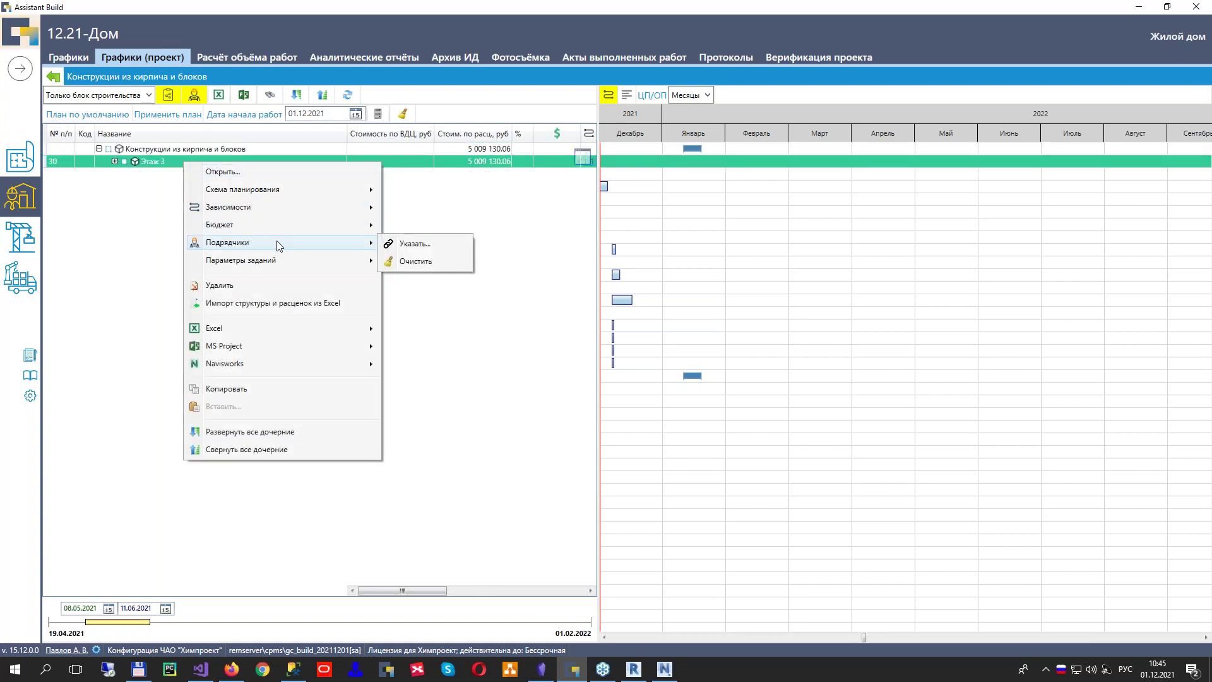
pyautogui.moveTo(316, 256)
pyautogui.click(154, 202)
pyautogui.click(114, 161)
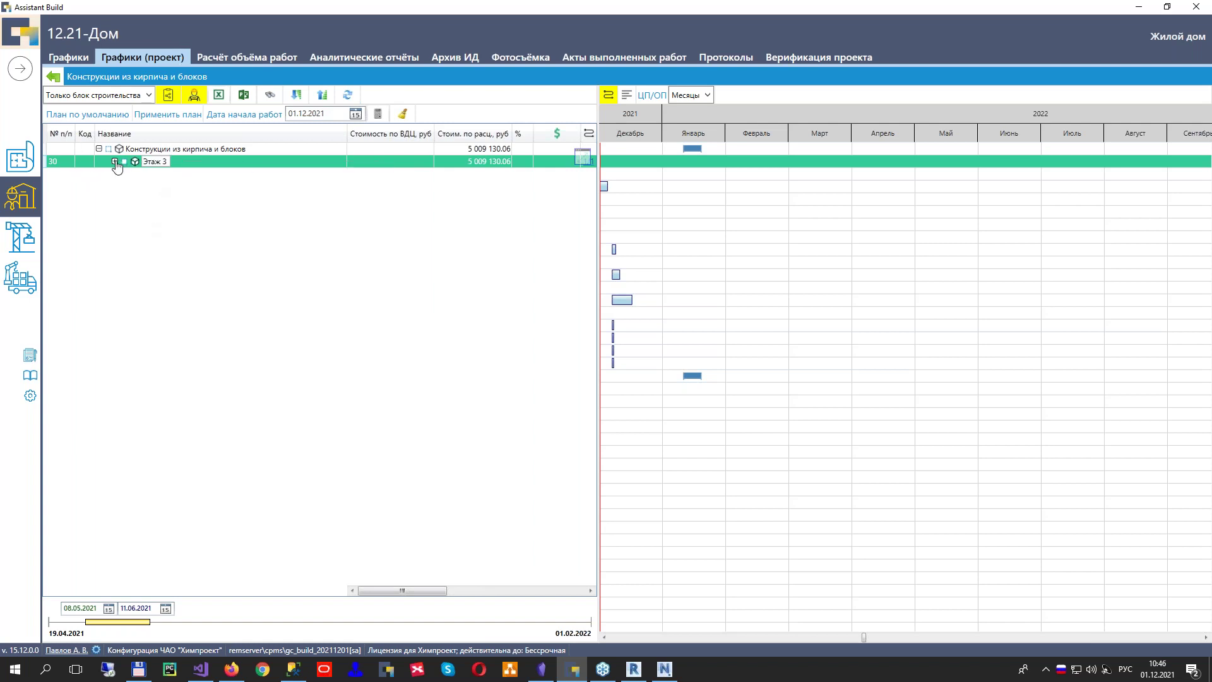
# Export the Шаблон план-задания report to Excel, review its Бетонирование row, and close the workbook
pyautogui.click(219, 95)
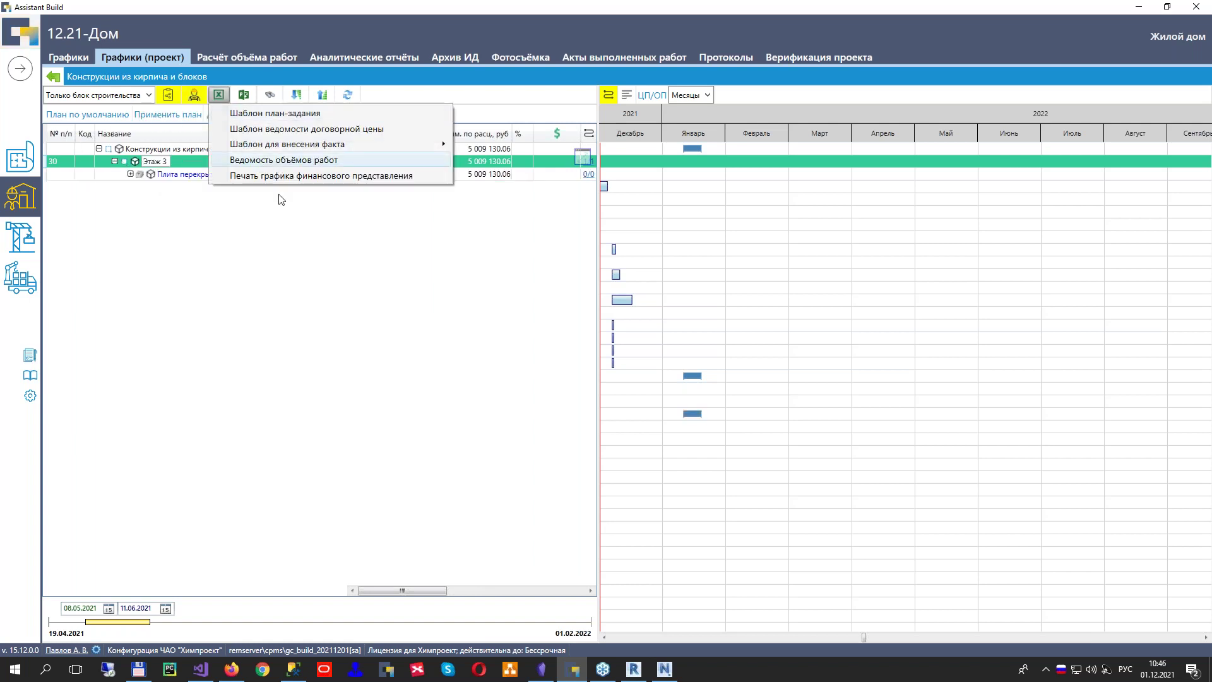
pyautogui.click(286, 114)
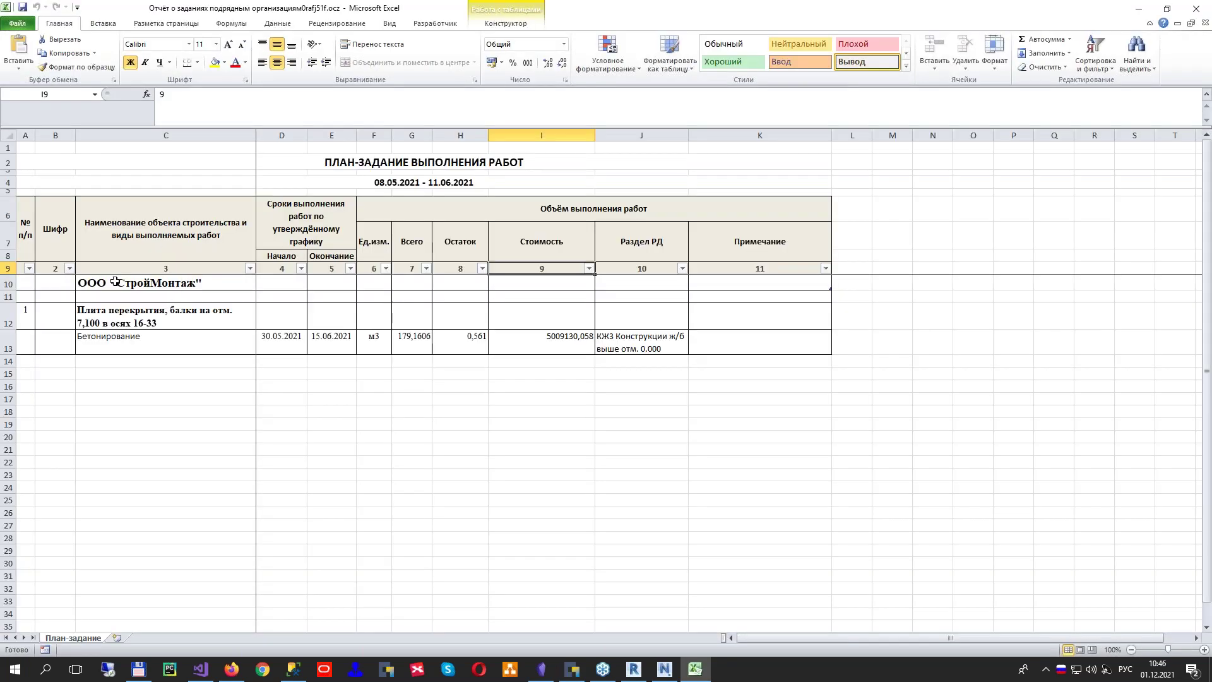
pyautogui.click(193, 324)
pyautogui.click(195, 344)
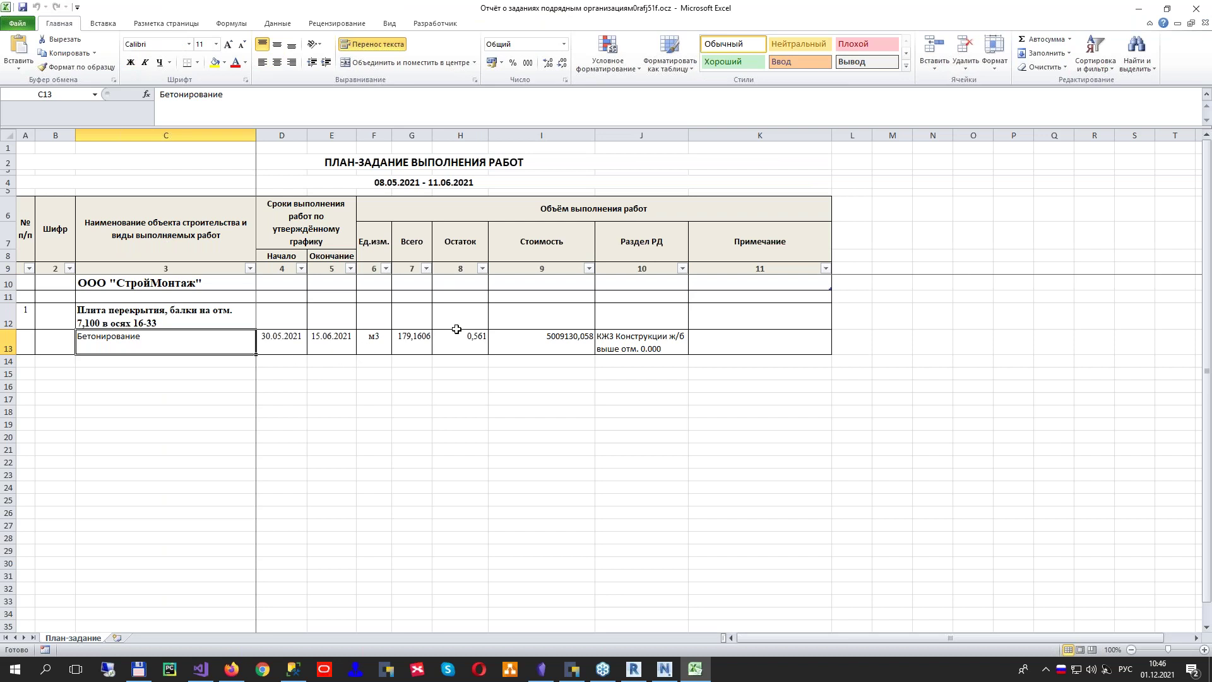
pyautogui.click(1198, 11)
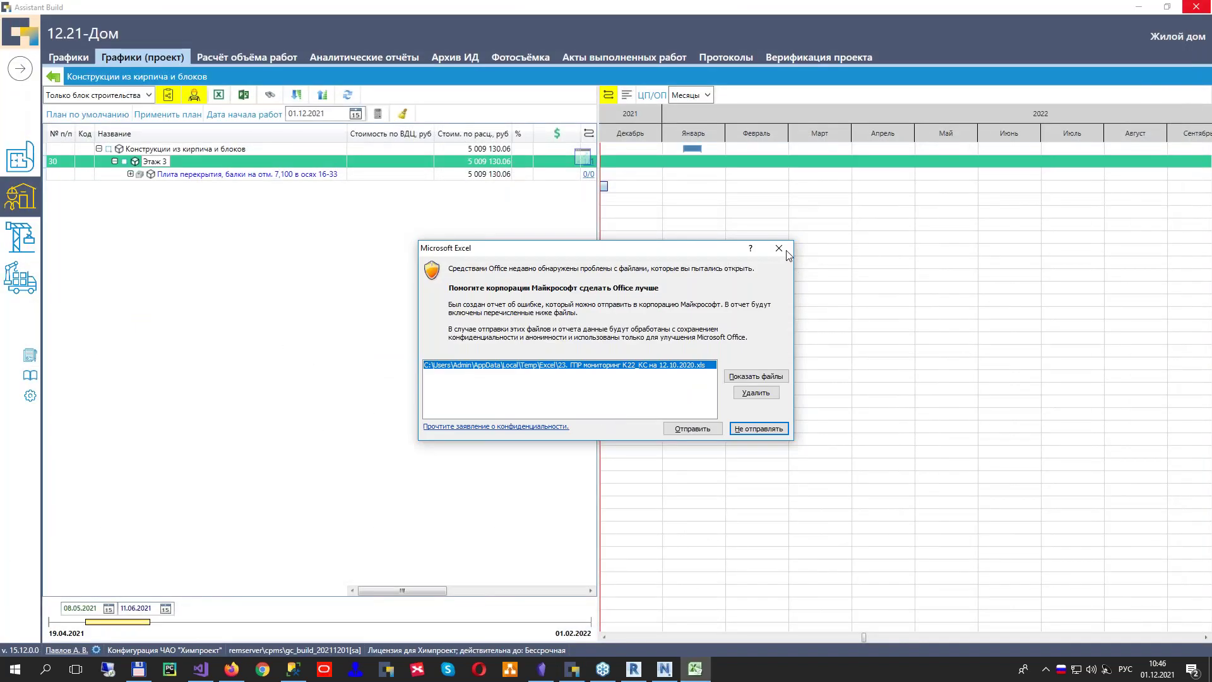
pyautogui.click(781, 249)
# Export the Шаблон ведомости договорной цены report to Excel, review it, and close the workbook
pyautogui.click(219, 95)
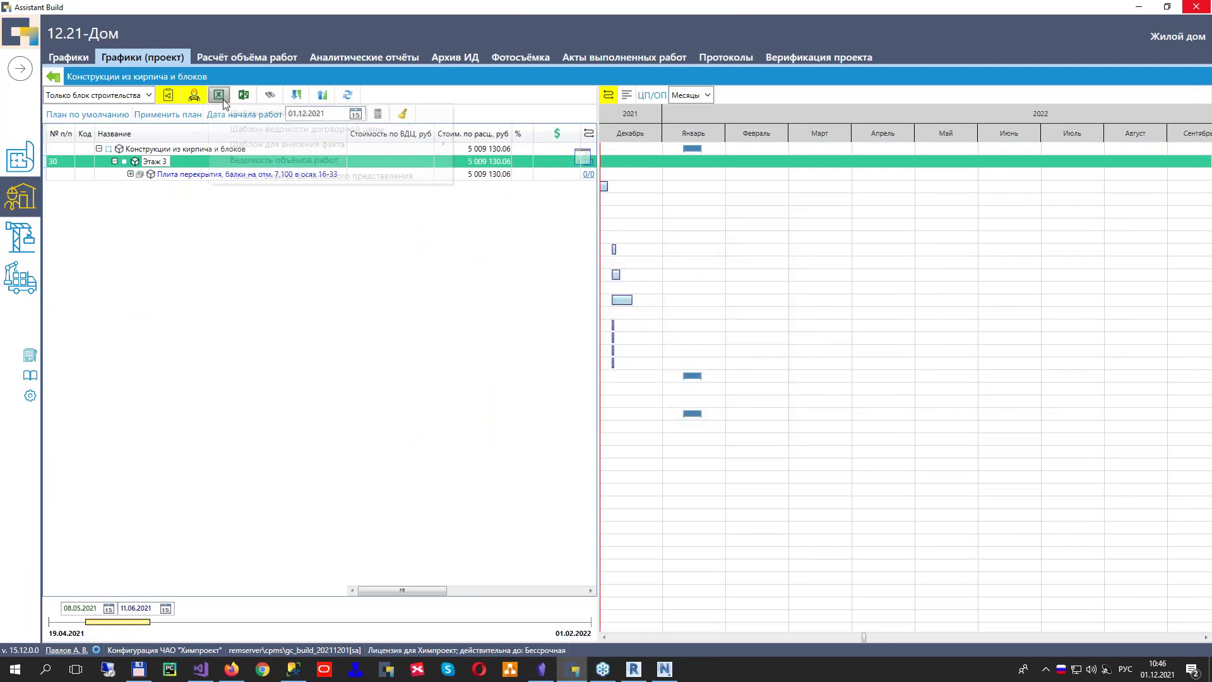
pyautogui.click(245, 130)
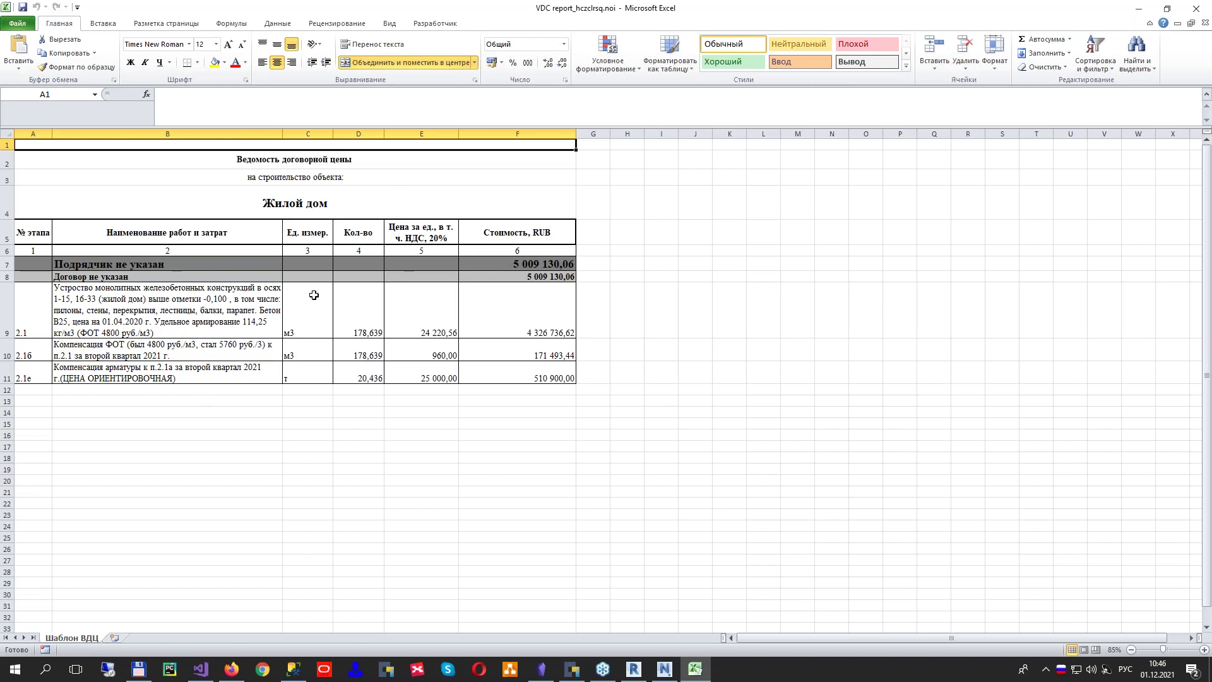
pyautogui.click(1196, 9)
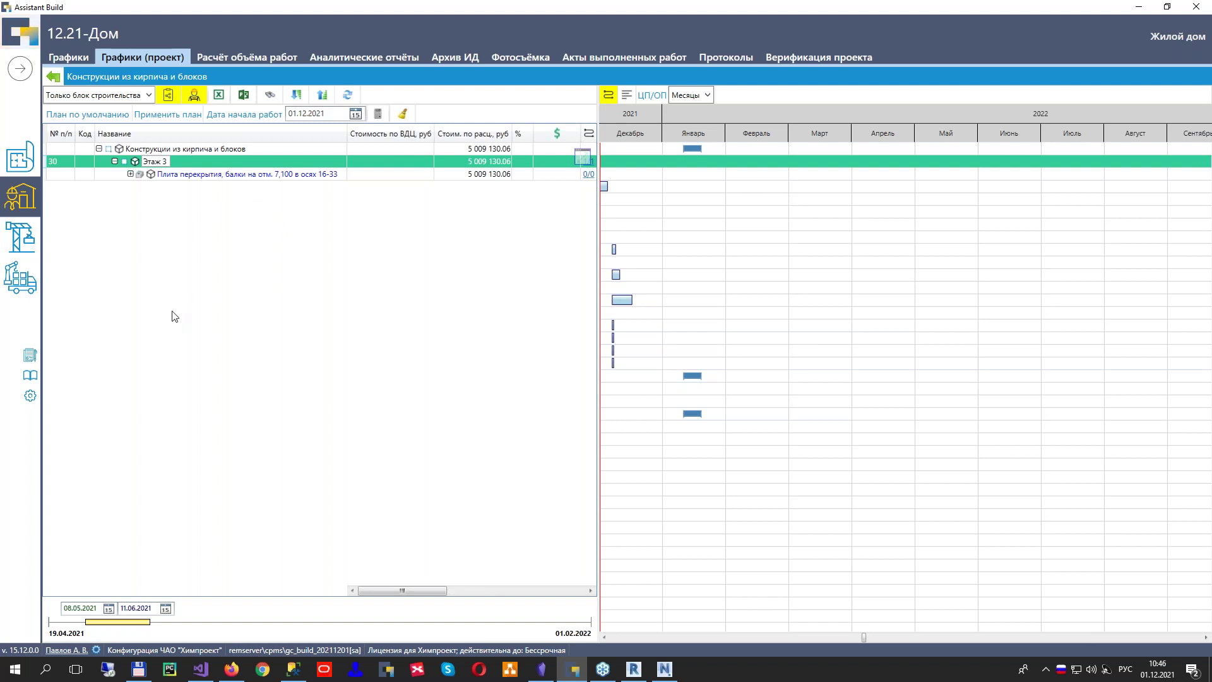
# Clear the contractor filter and try to generate the Ведомость объёмов работ report
pyautogui.click(195, 116)
pyautogui.click(218, 95)
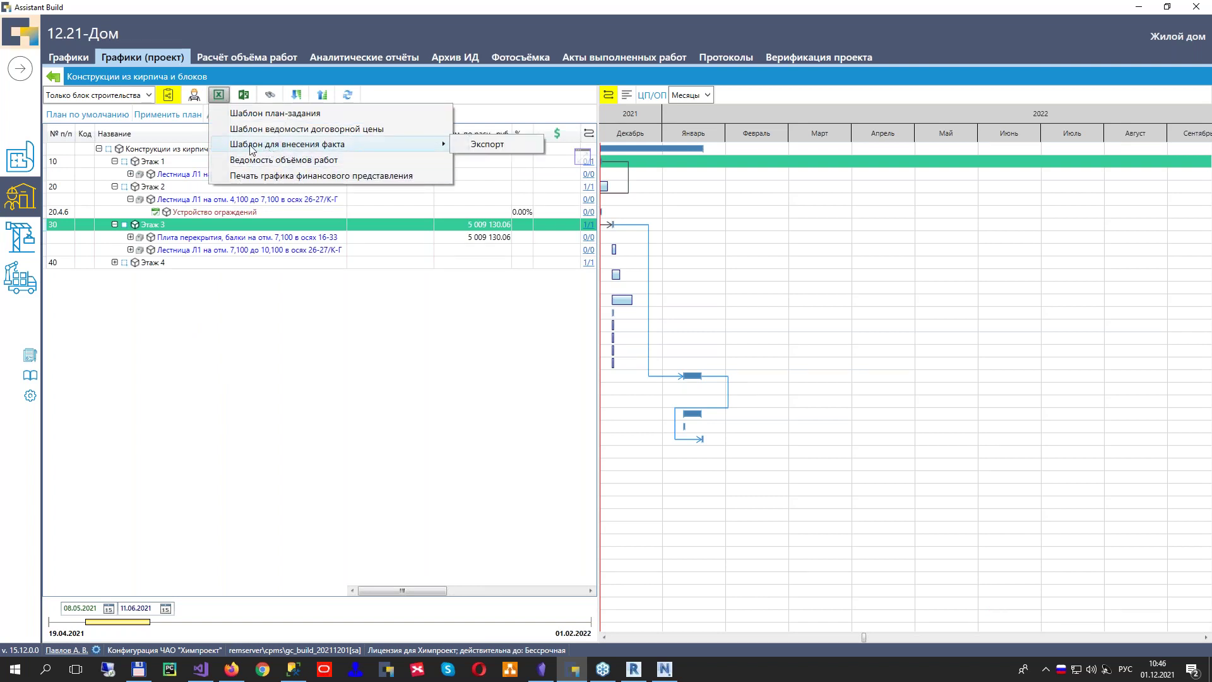
pyautogui.click(256, 162)
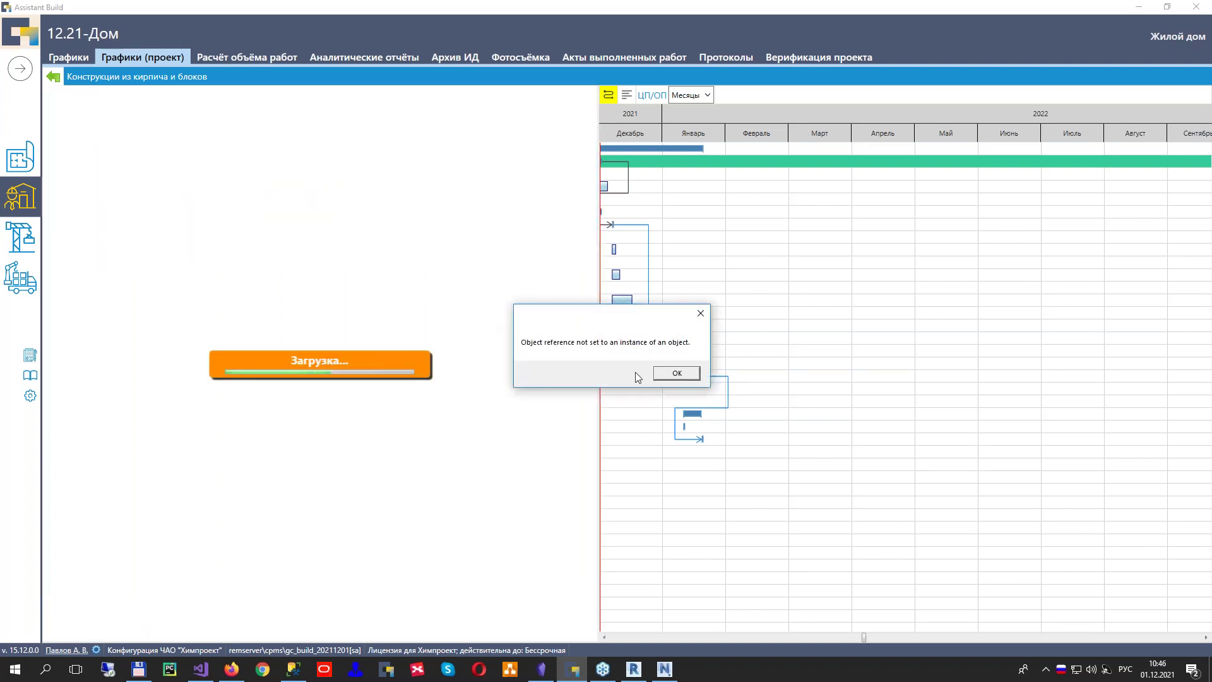
pyautogui.click(676, 373)
pyautogui.click(631, 377)
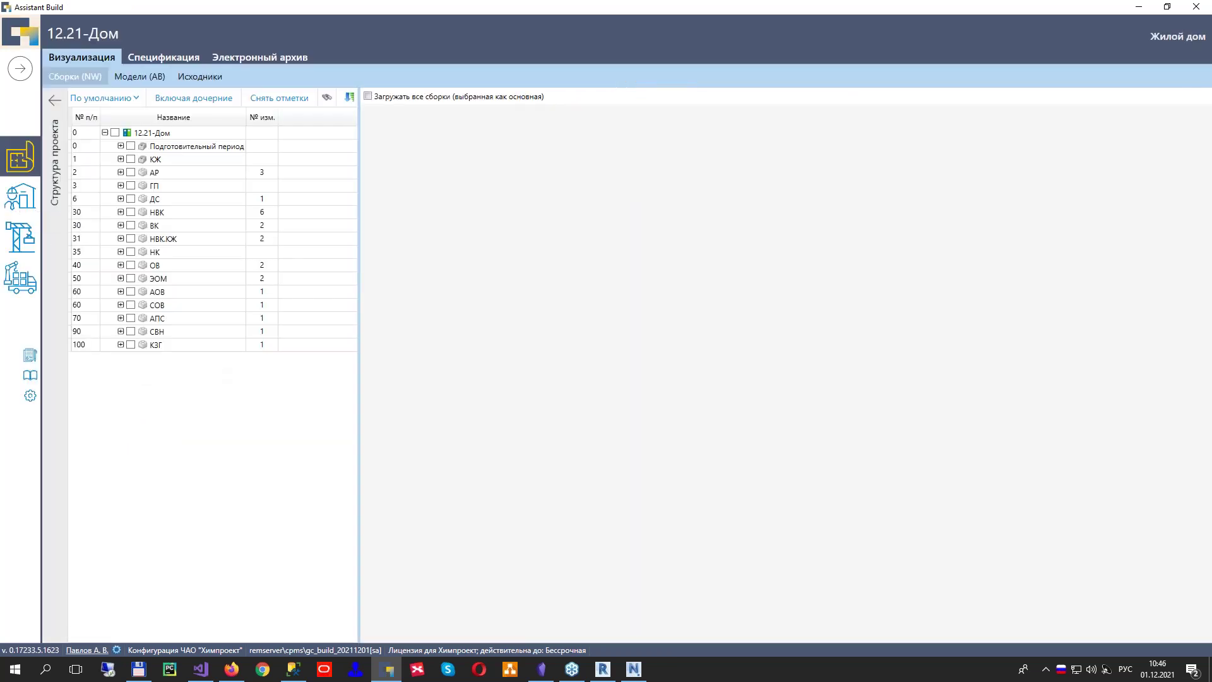
# Reopen График under Инициация in the project schedules and expand Монолитные работы выше отм. 0.000 1 Секция 1 down to the items of Монолитные конструкции
pyautogui.click(23, 200)
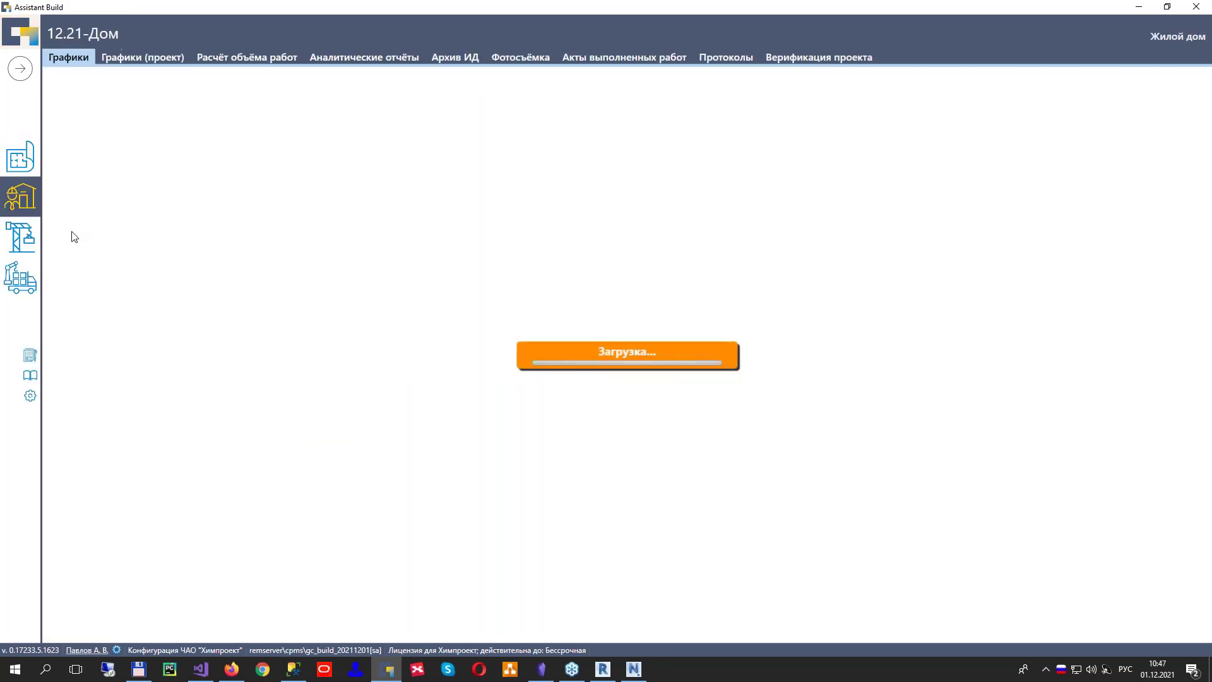
pyautogui.click(155, 60)
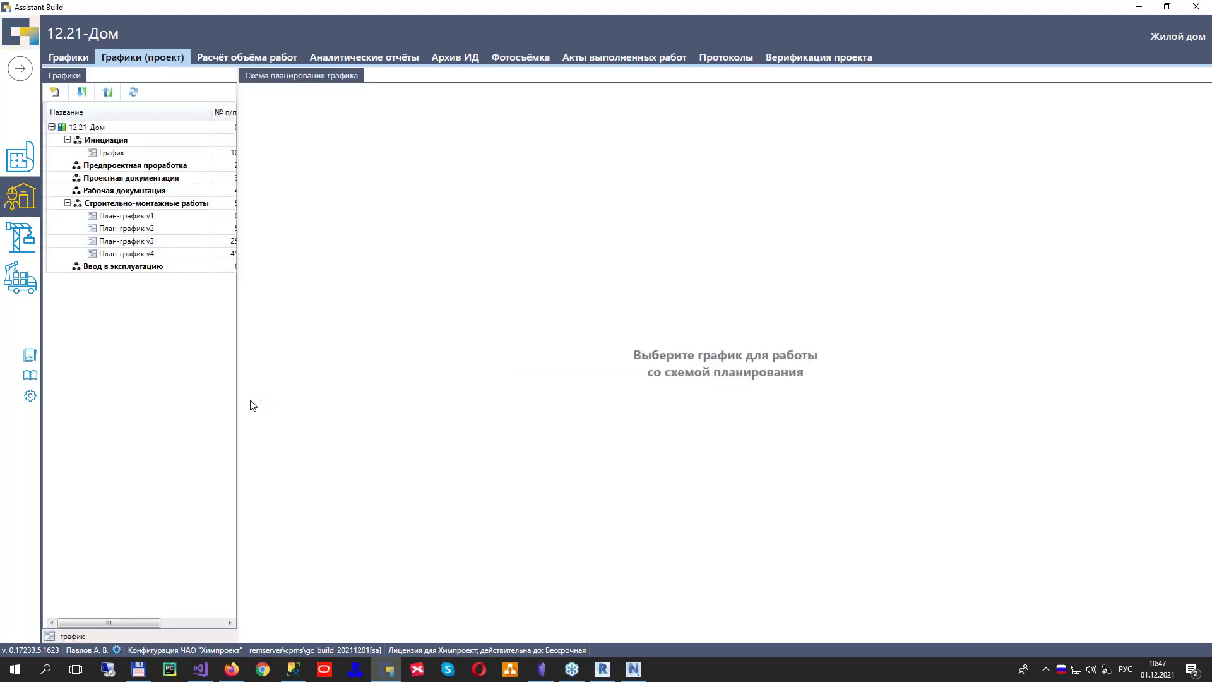
pyautogui.click(139, 153)
pyautogui.click(298, 159)
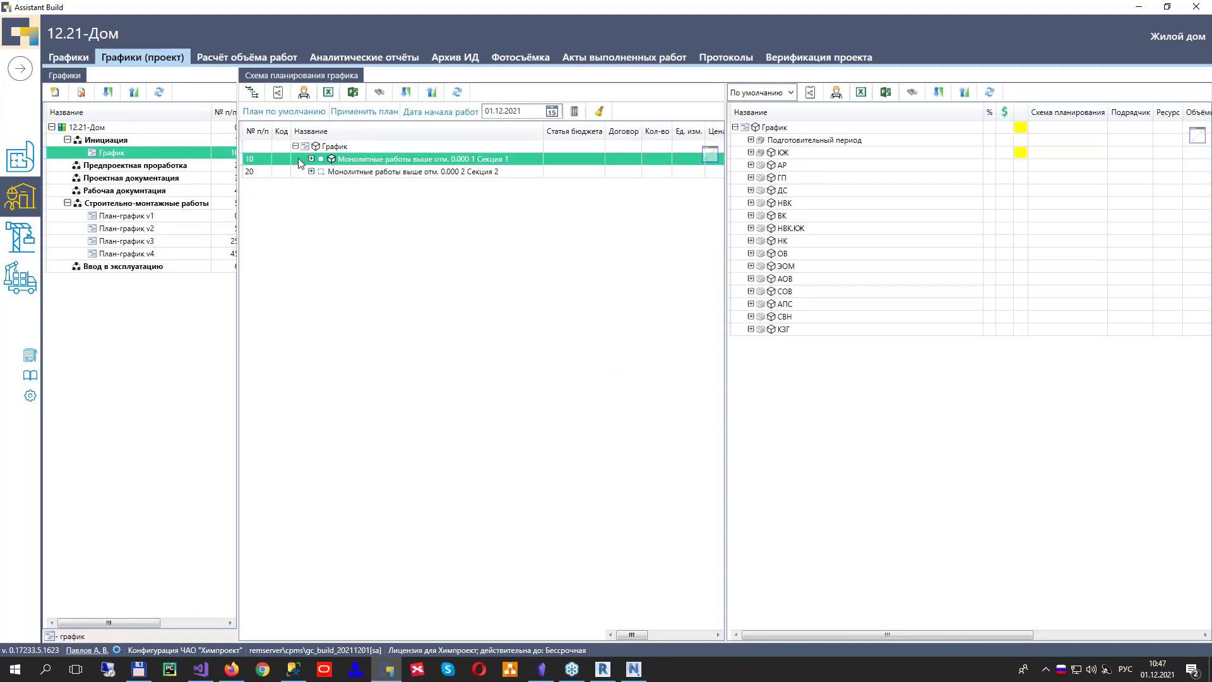
pyautogui.click(312, 160)
pyautogui.click(325, 172)
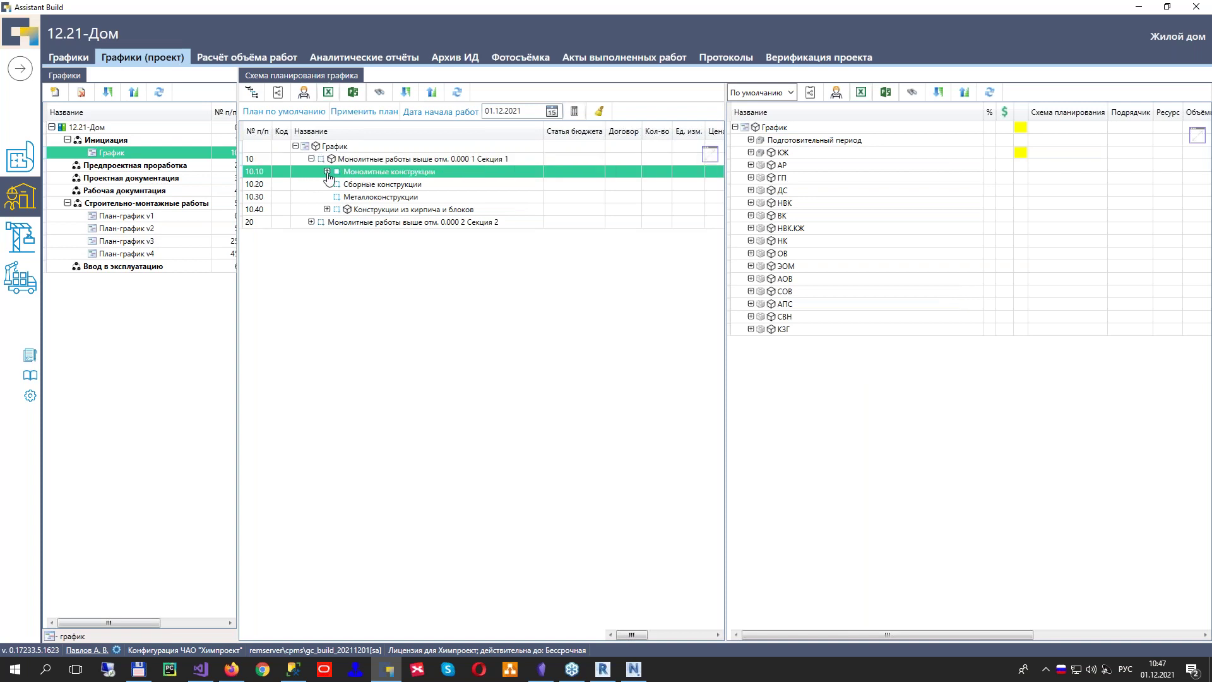
pyautogui.click(327, 172)
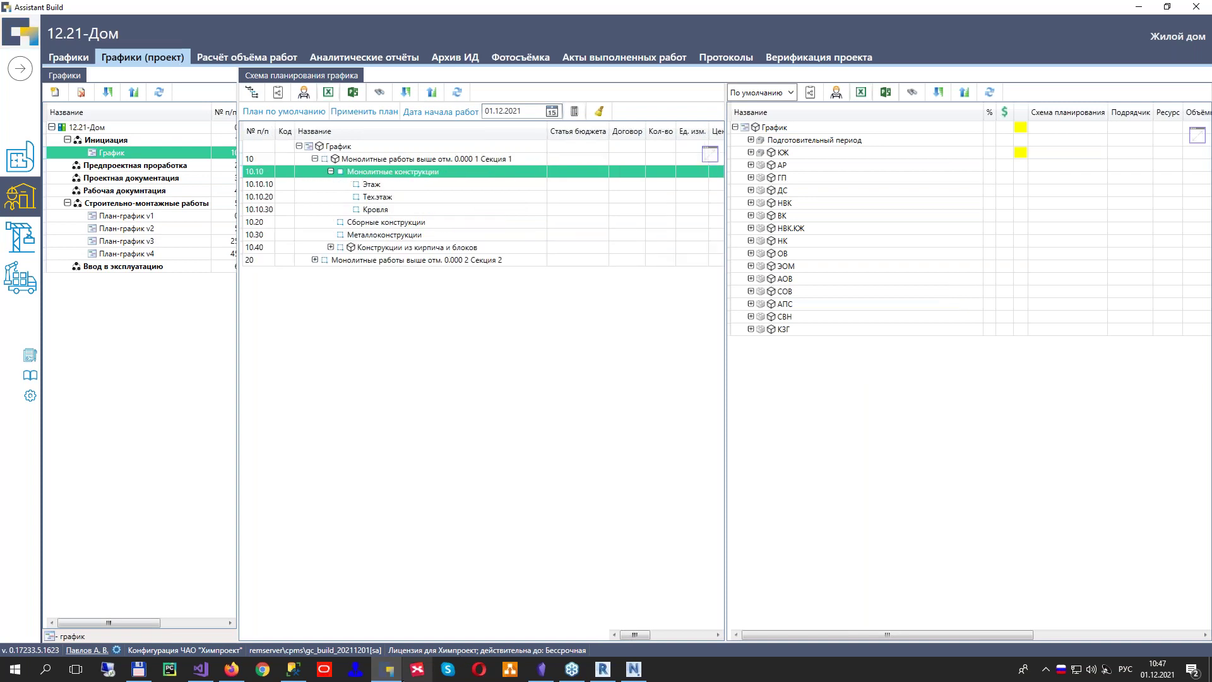
# View Монолитные конструкции as a separate schedule and return to the planning scheme
pyautogui.click(399, 667)
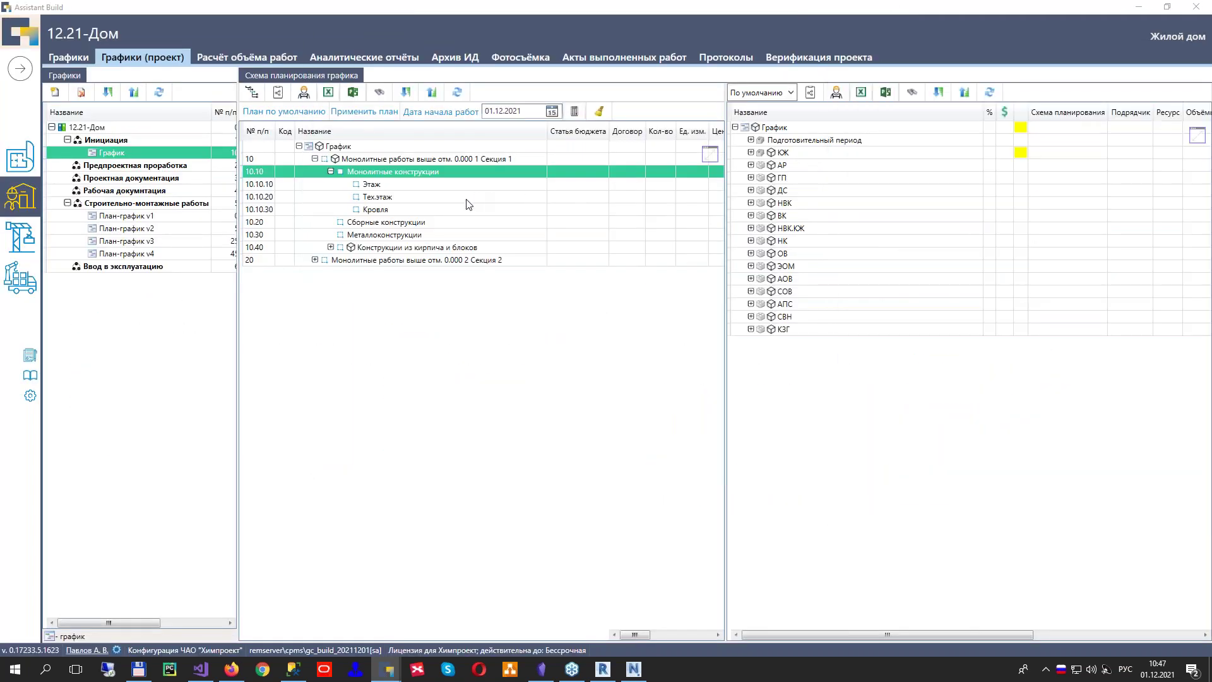
pyautogui.click(362, 175)
pyautogui.rightClick(361, 175)
pyautogui.click(391, 181)
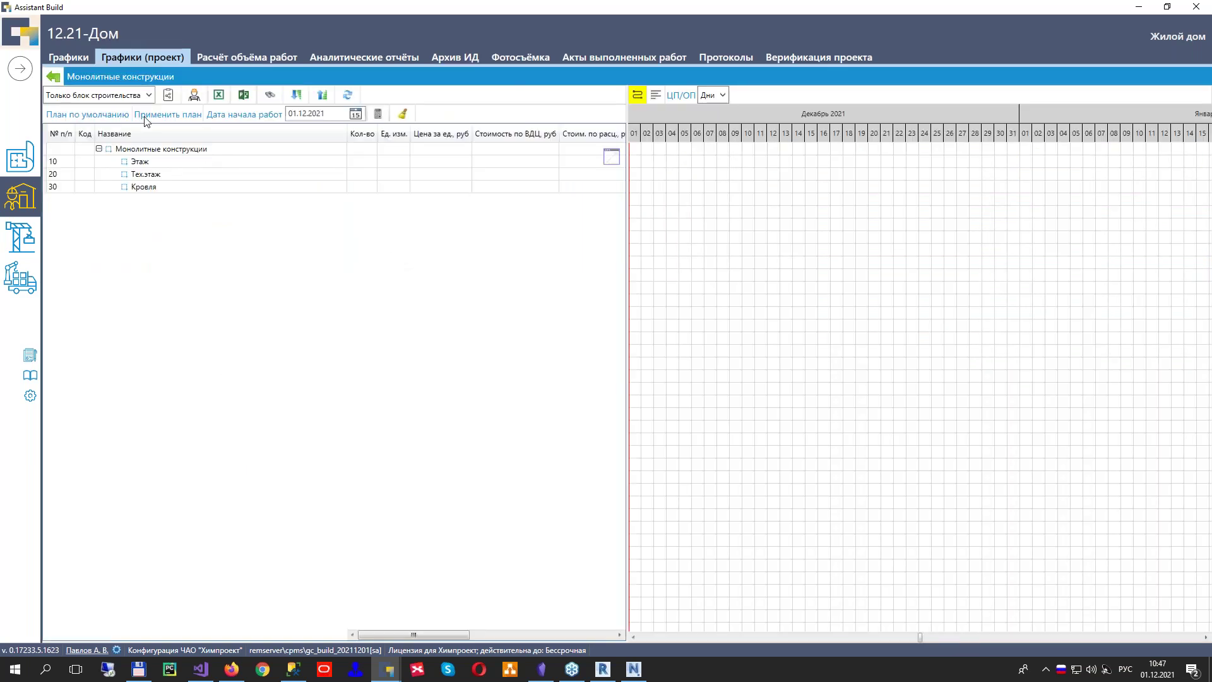
pyautogui.click(53, 76)
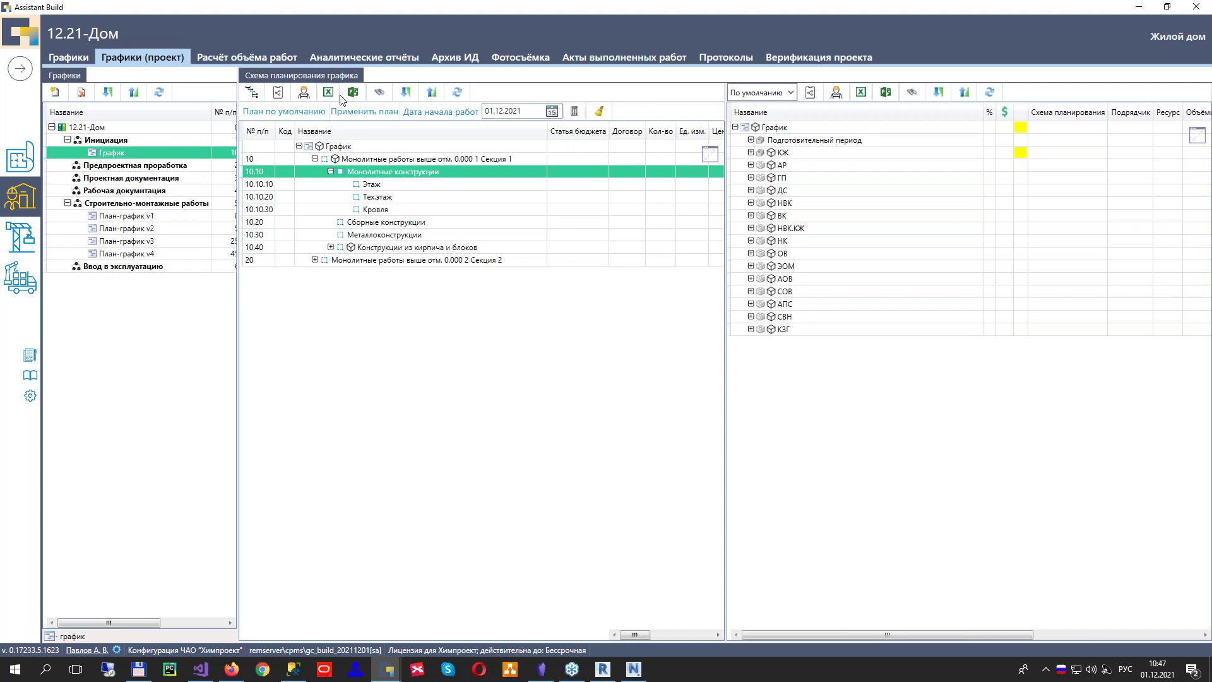
# Open the Архив ИД documents with the project structure, filter them by КЖ2 Конструкции ж/б ниже отм. 0.000, and clear the filter
pyautogui.click(454, 57)
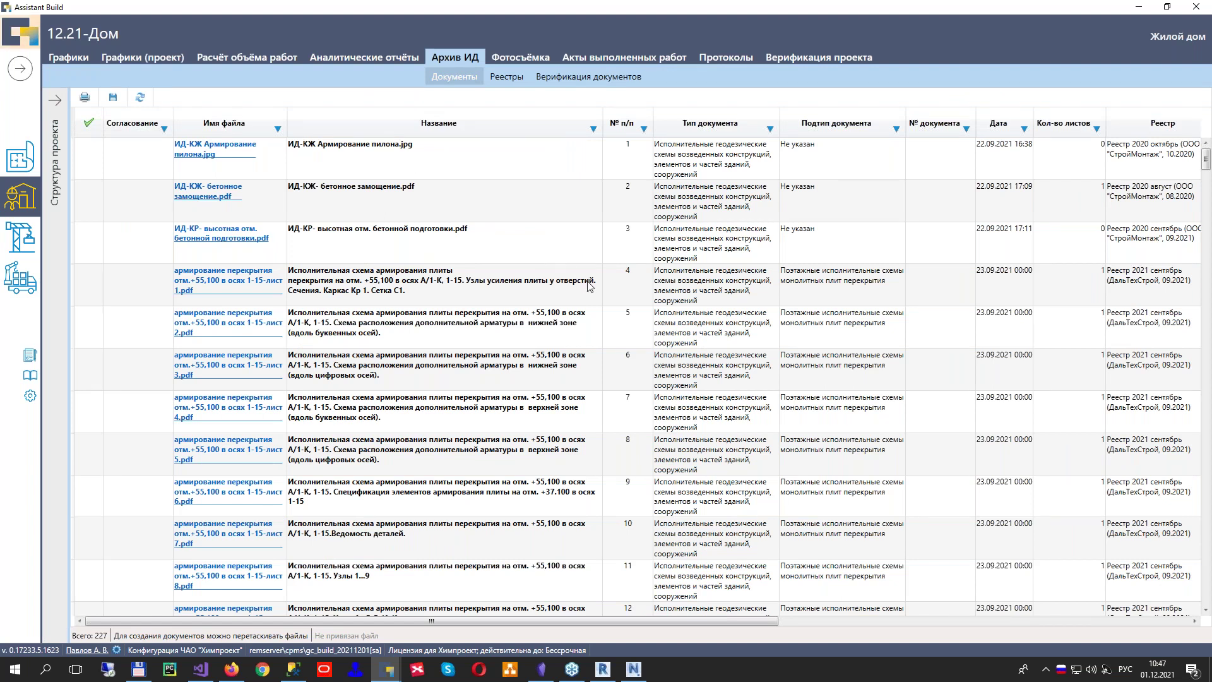
pyautogui.click(55, 132)
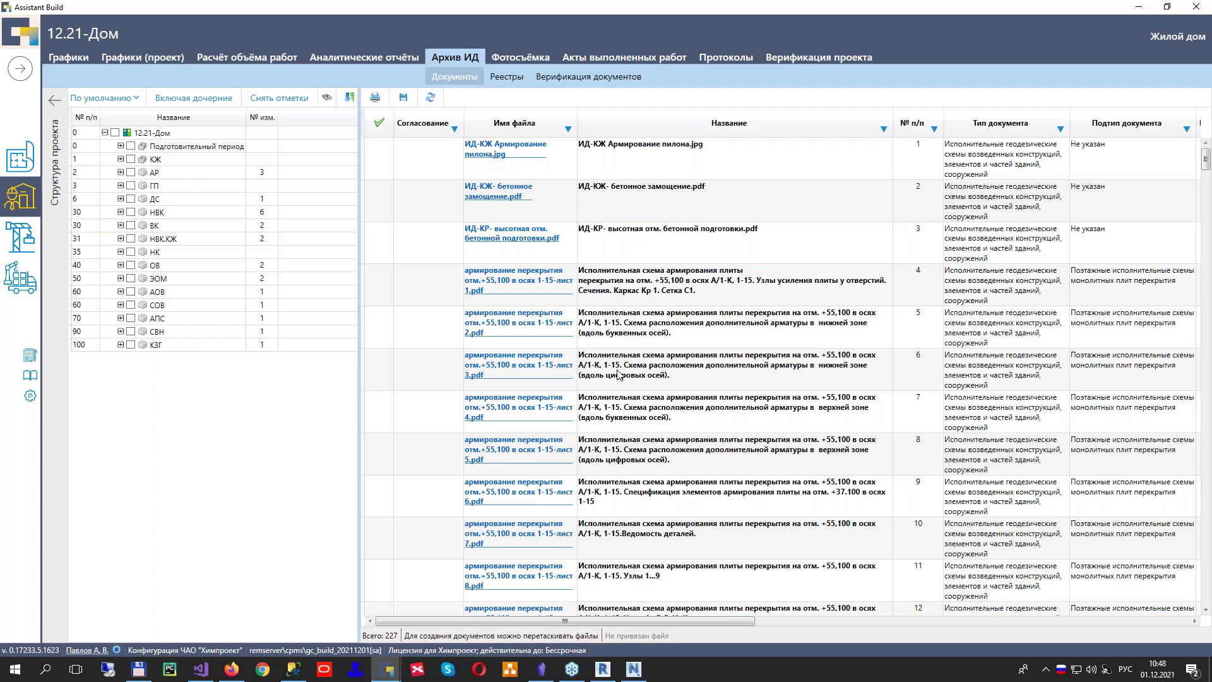
pyautogui.click(660, 373)
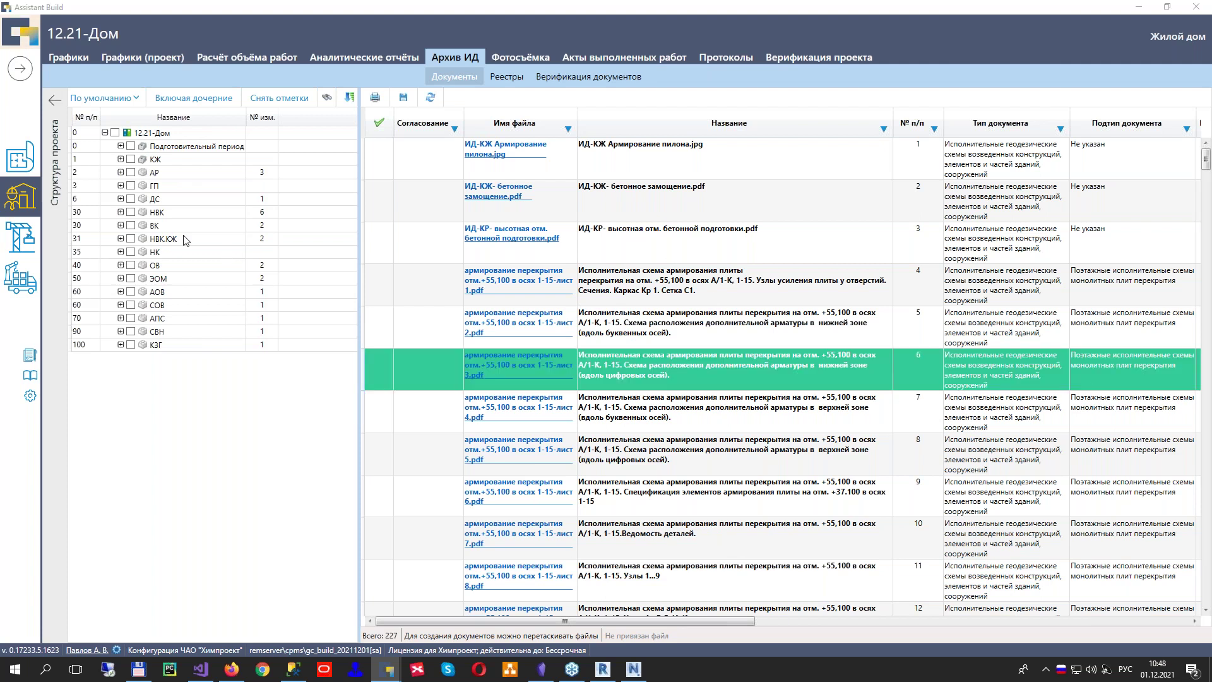
pyautogui.click(120, 159)
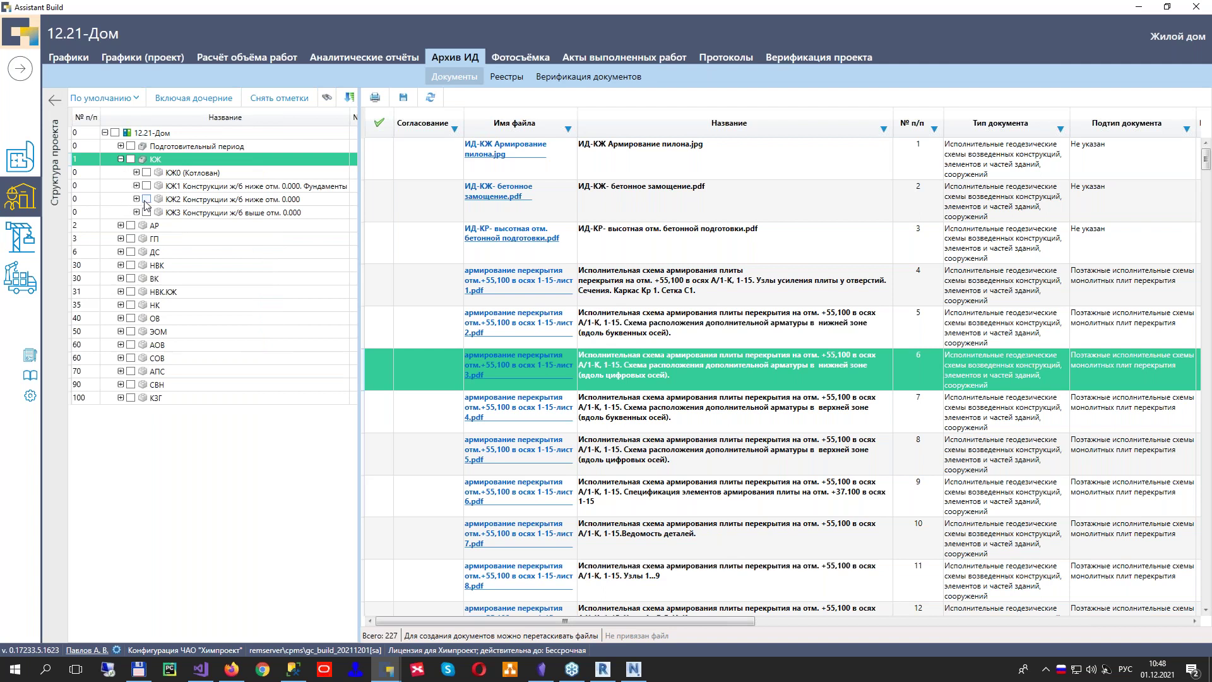
pyautogui.click(147, 199)
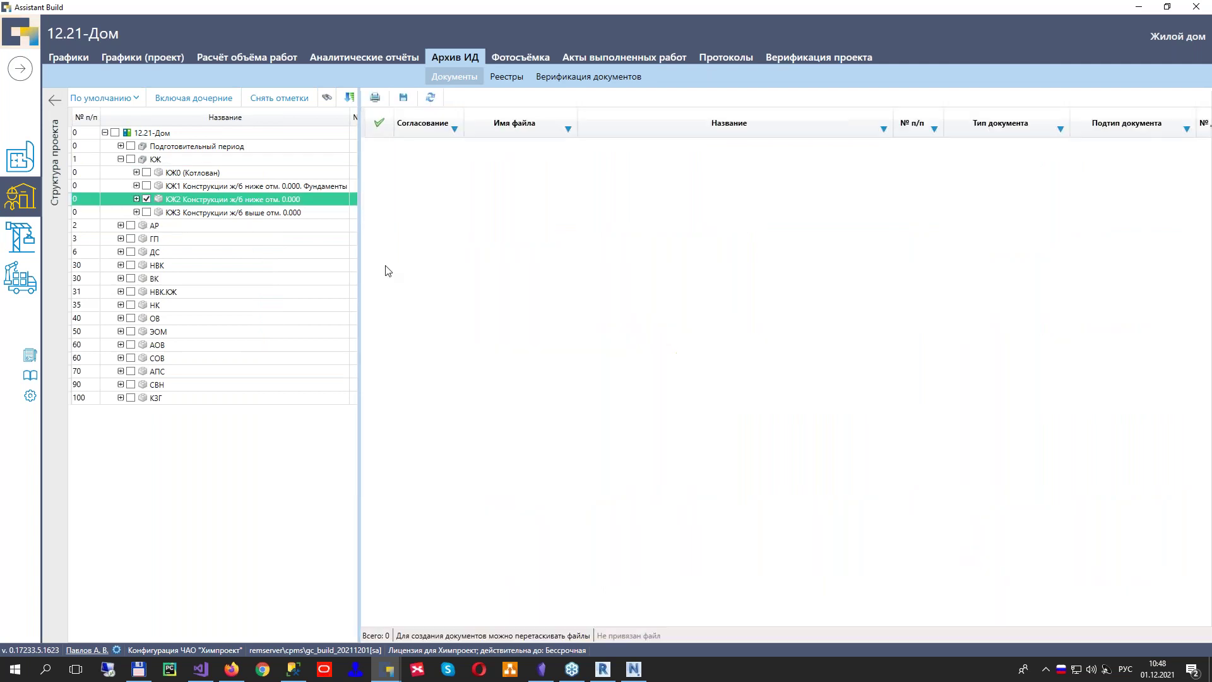
pyautogui.click(147, 199)
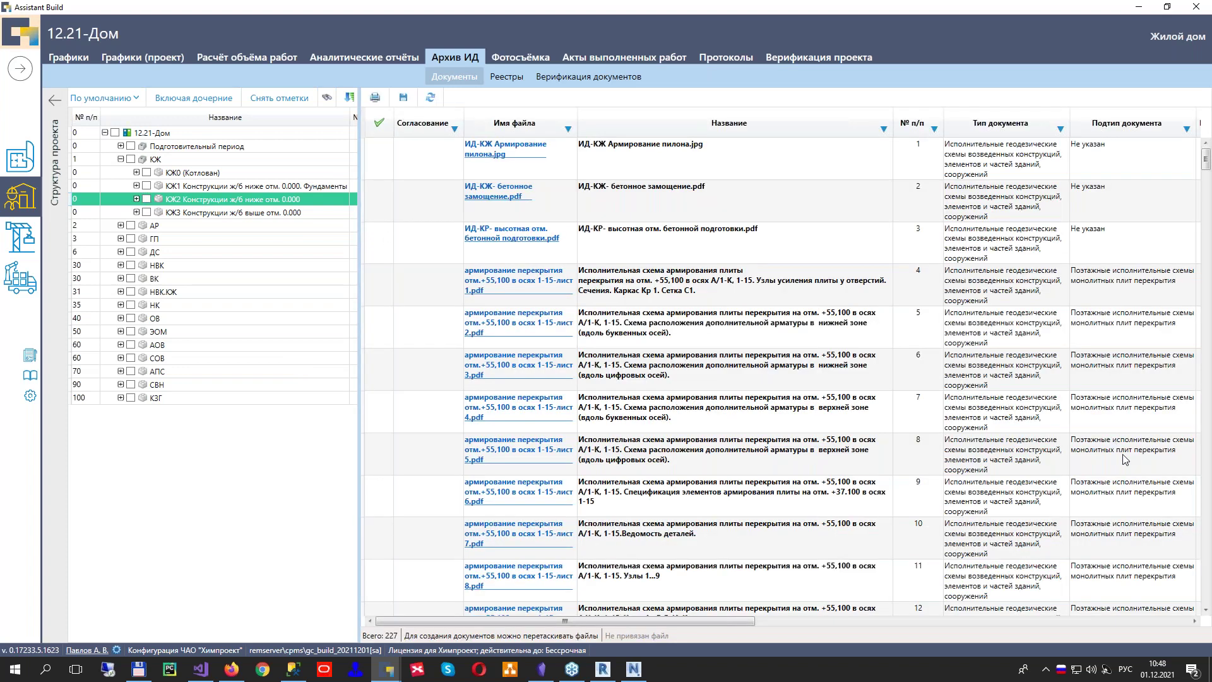
# Review the directory of executive document types down to Специальные журналы under Общестроительные работы, close it without adding anything, and browse the document list
pyautogui.rightClick(681, 238)
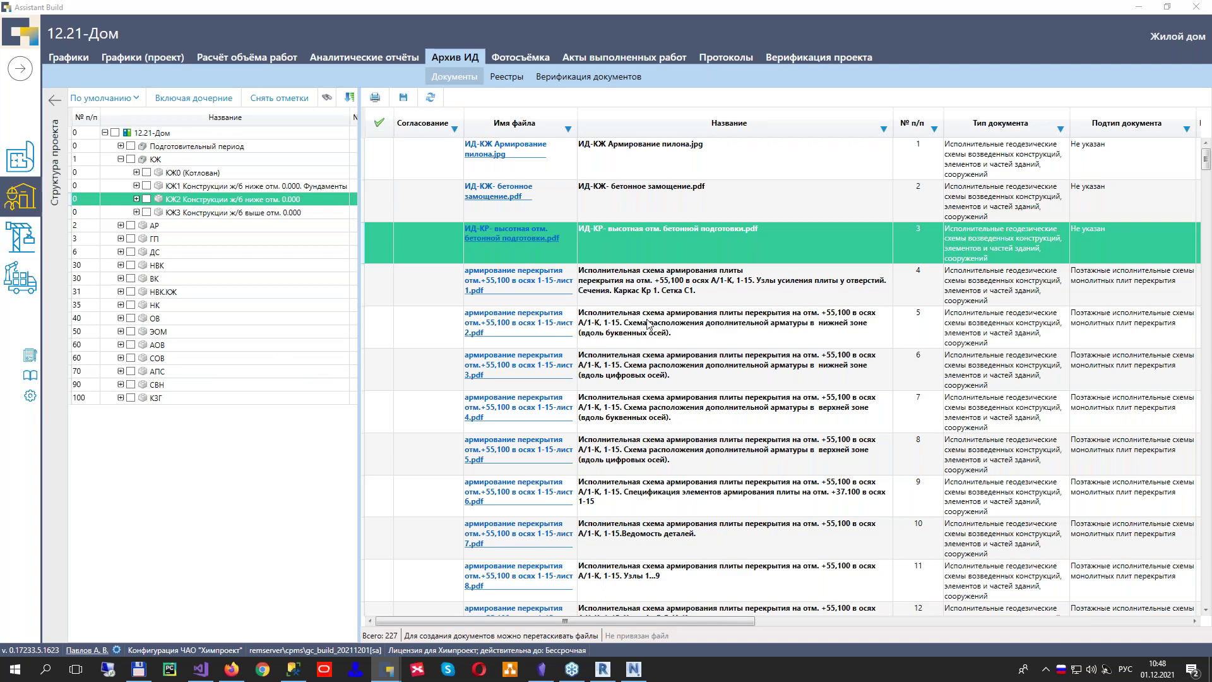
pyautogui.rightClick(631, 260)
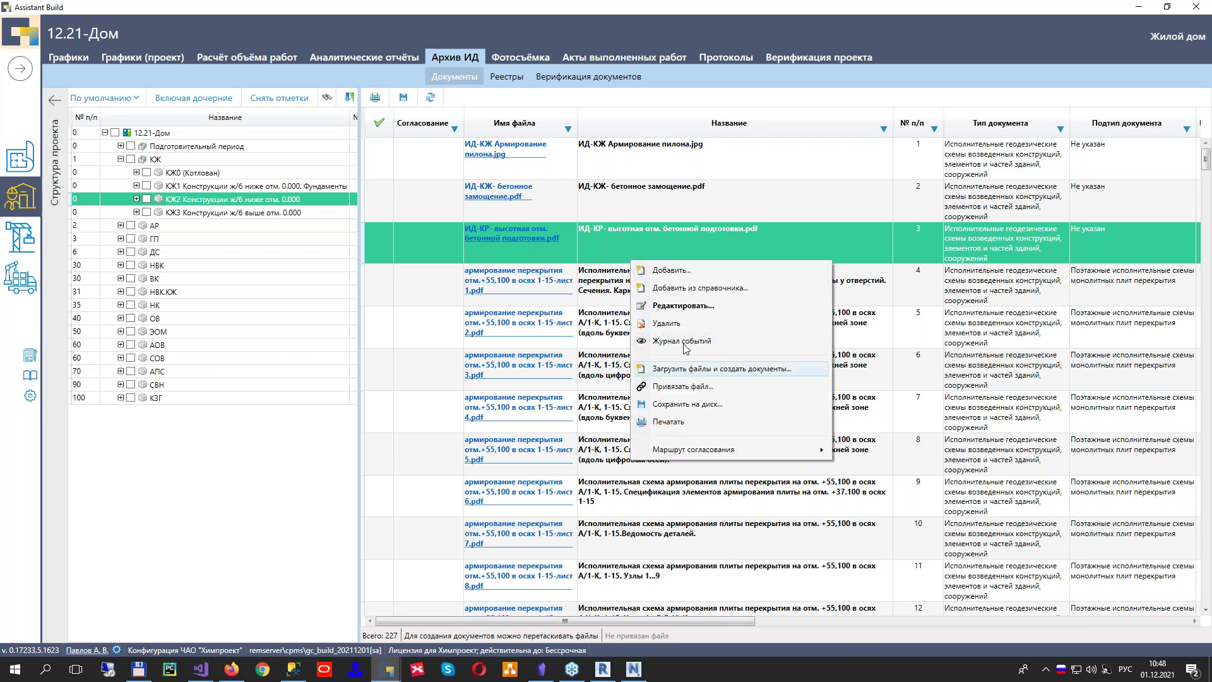
pyautogui.click(701, 288)
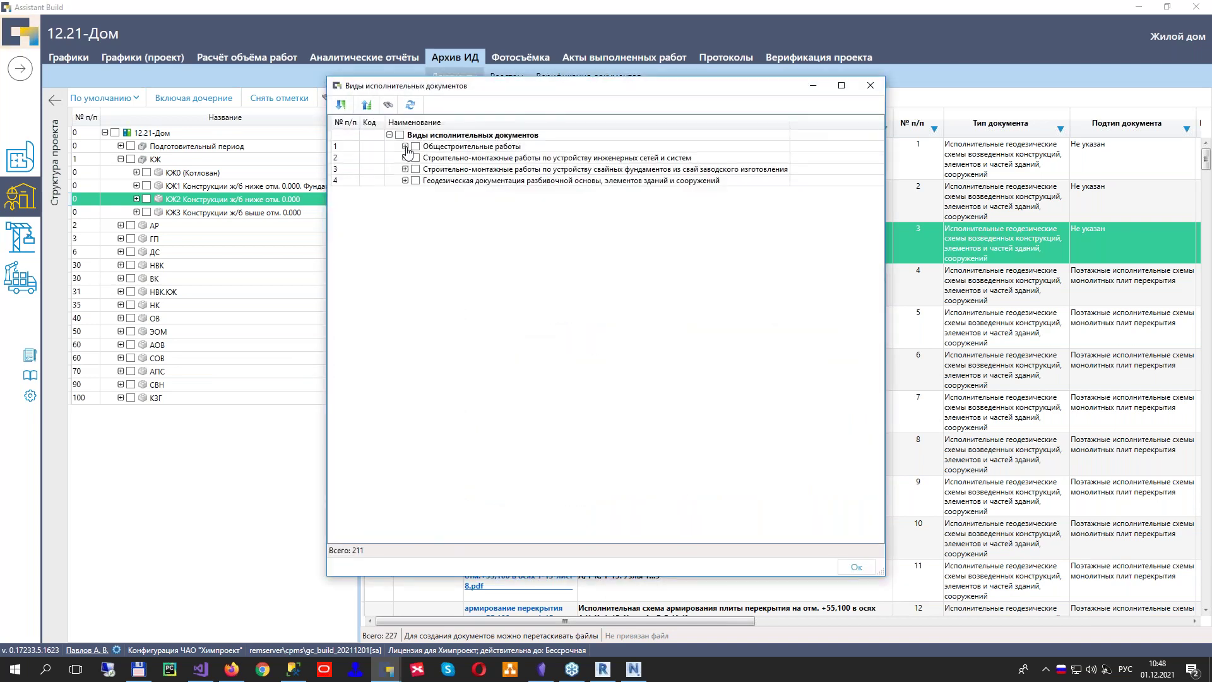
pyautogui.click(405, 147)
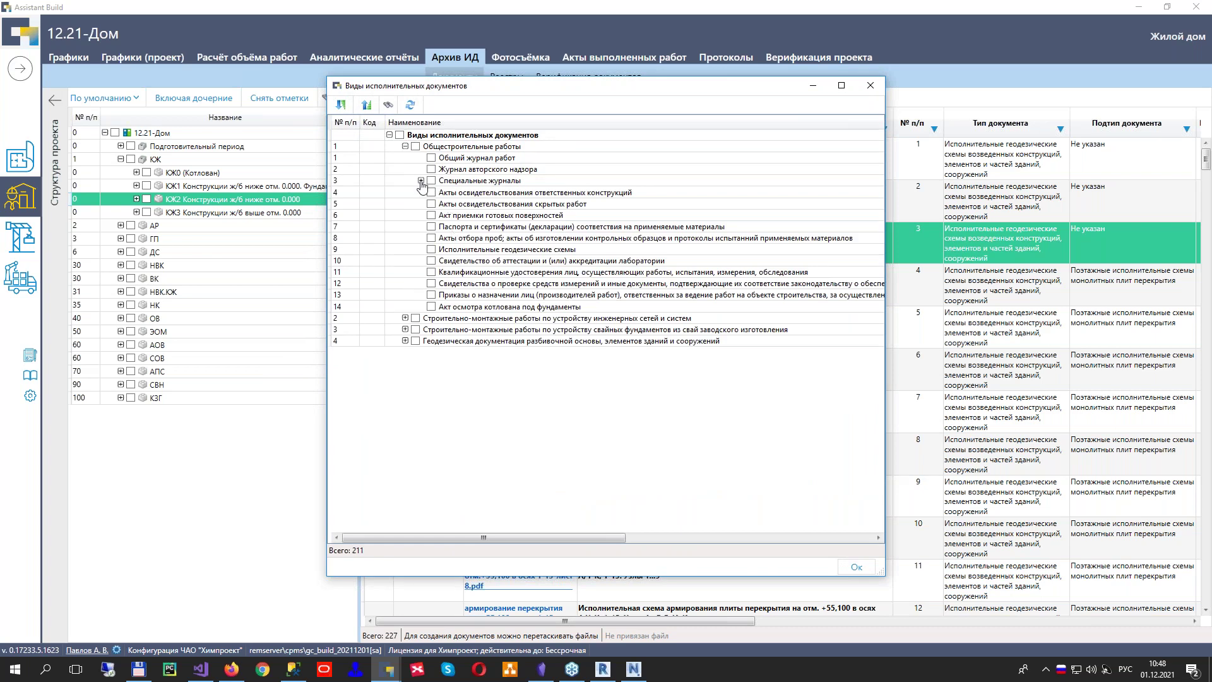
pyautogui.click(420, 180)
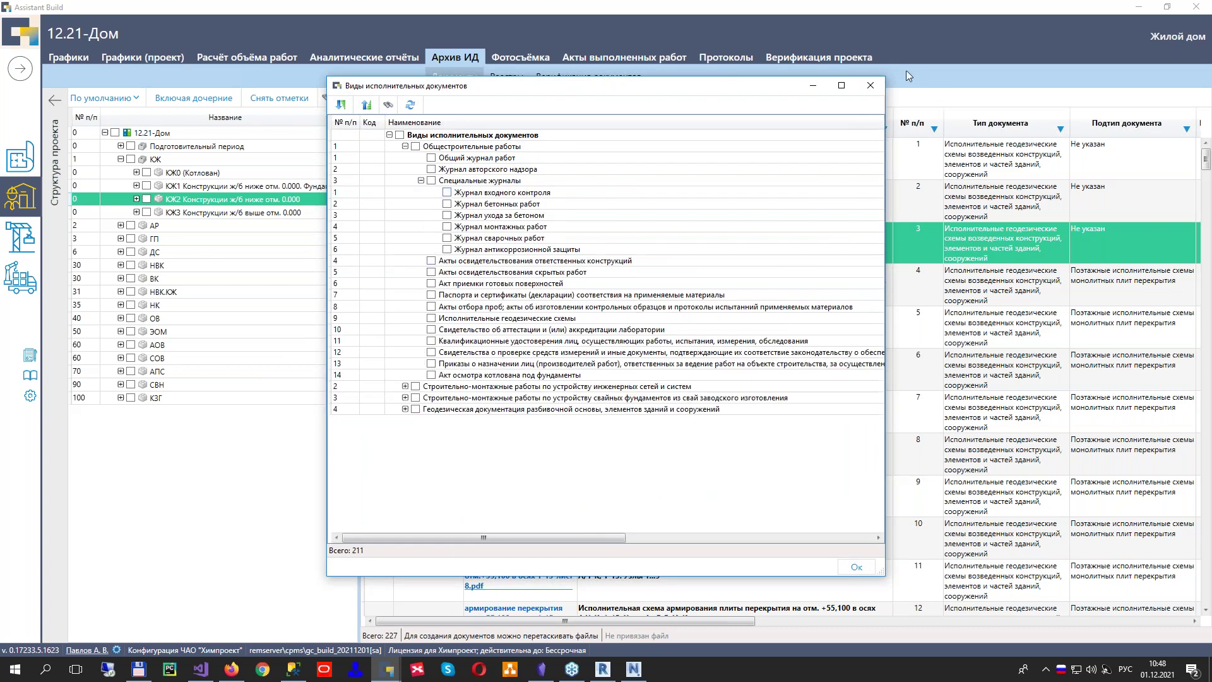
pyautogui.click(870, 86)
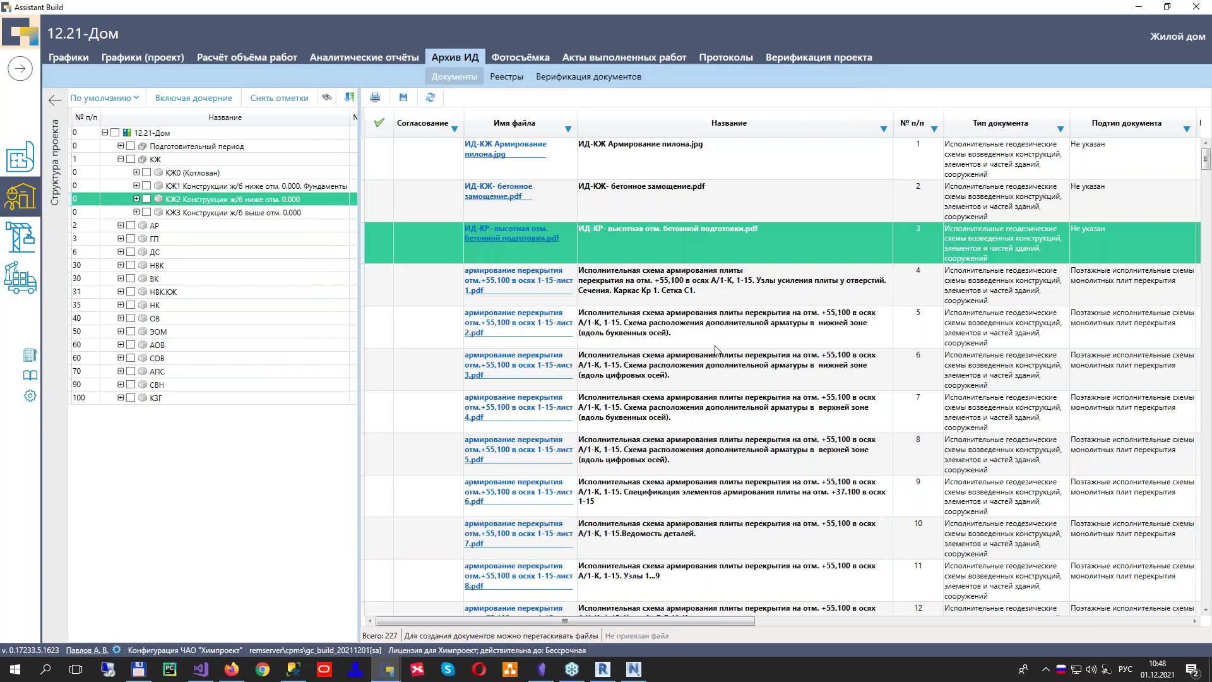
pyautogui.scroll(-3, 757, 378)
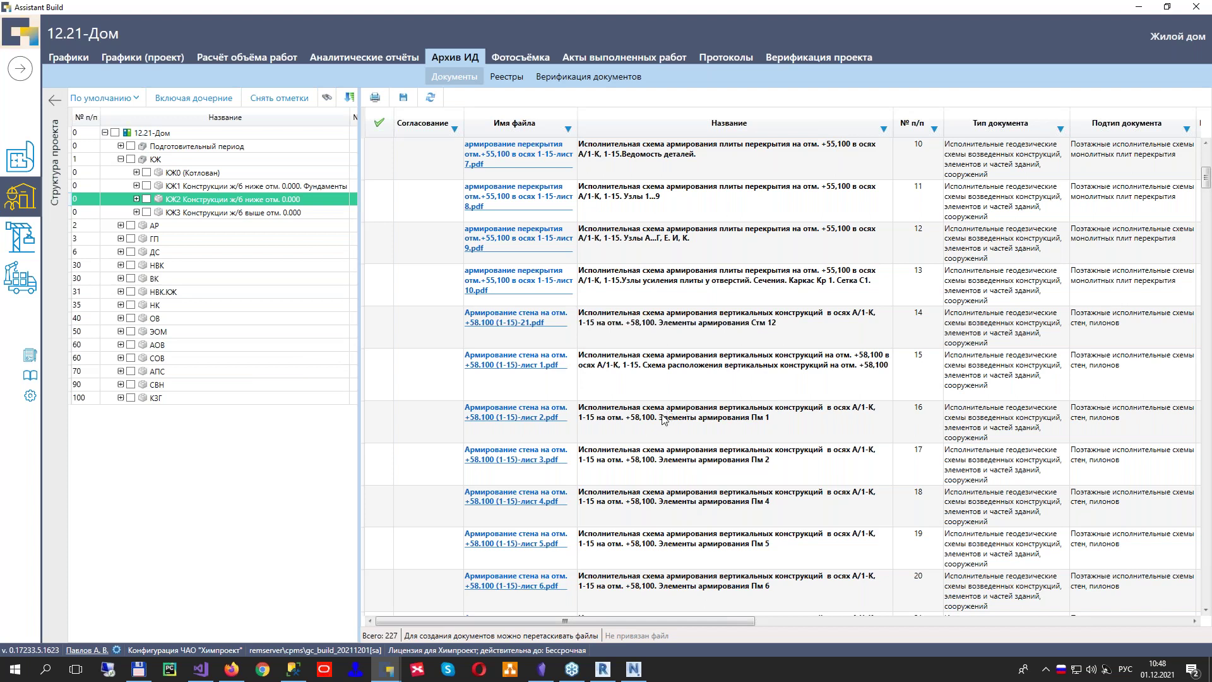
# Open Реестр 2020 октябрь among the archive registers, review its parameters and documents, and return to the register list
pyautogui.click(506, 77)
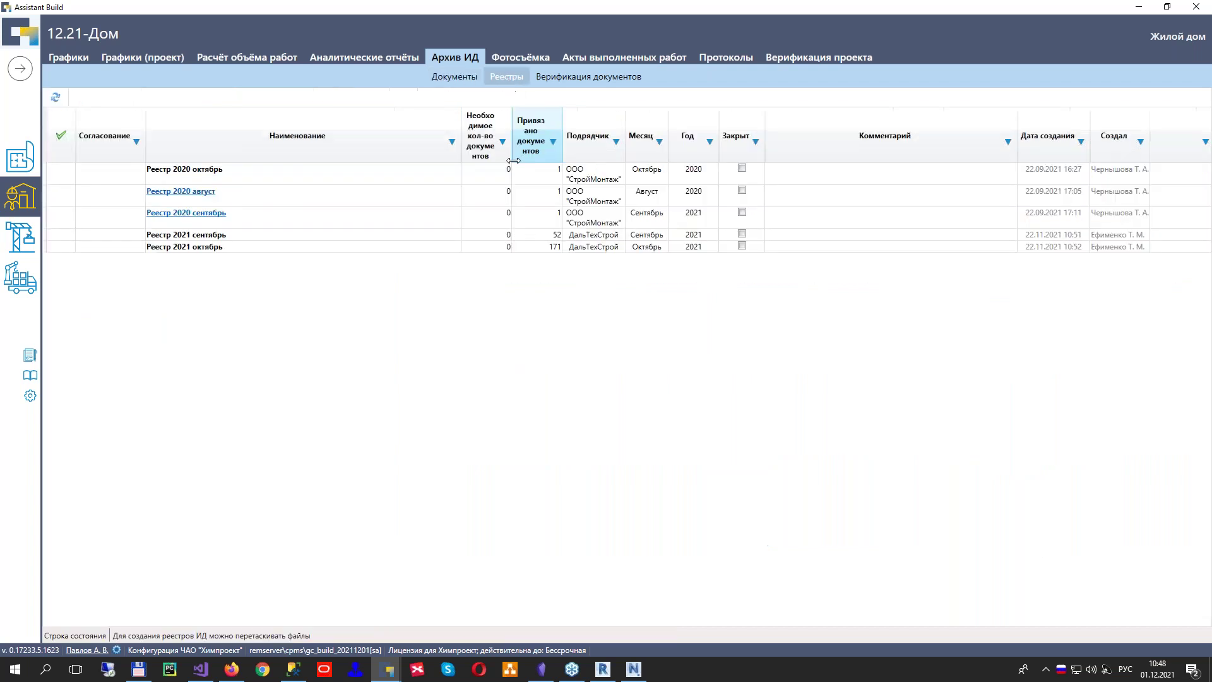
pyautogui.click(370, 182)
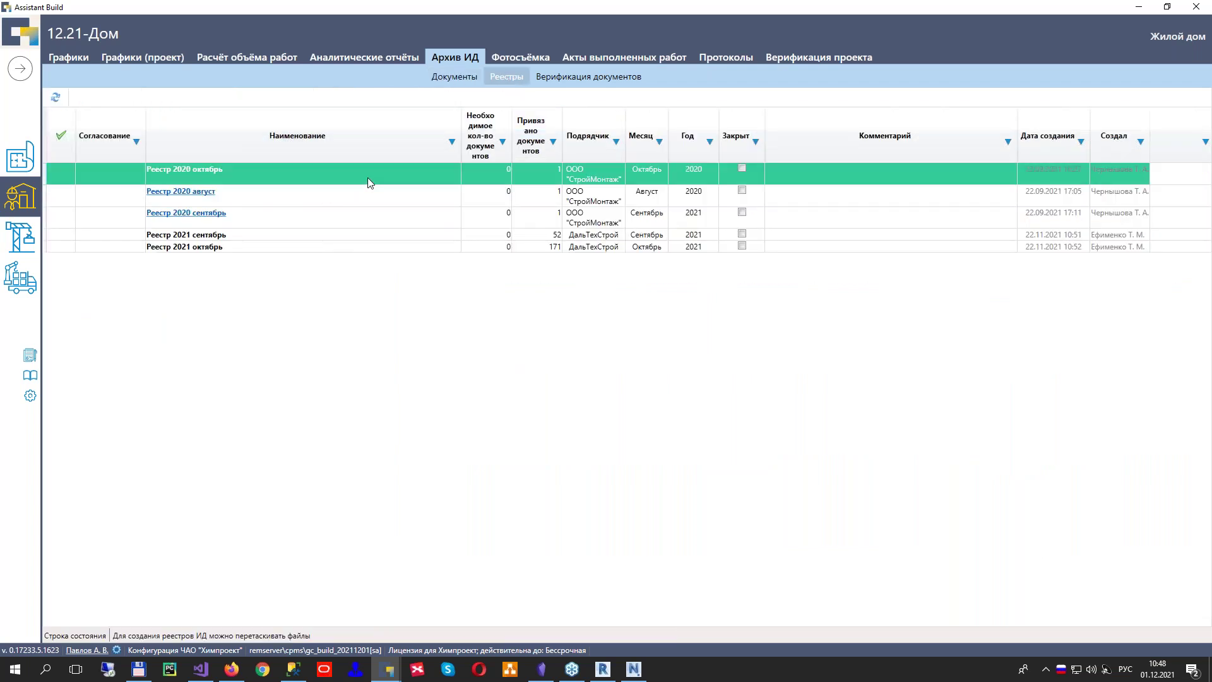
pyautogui.doubleClick(303, 183)
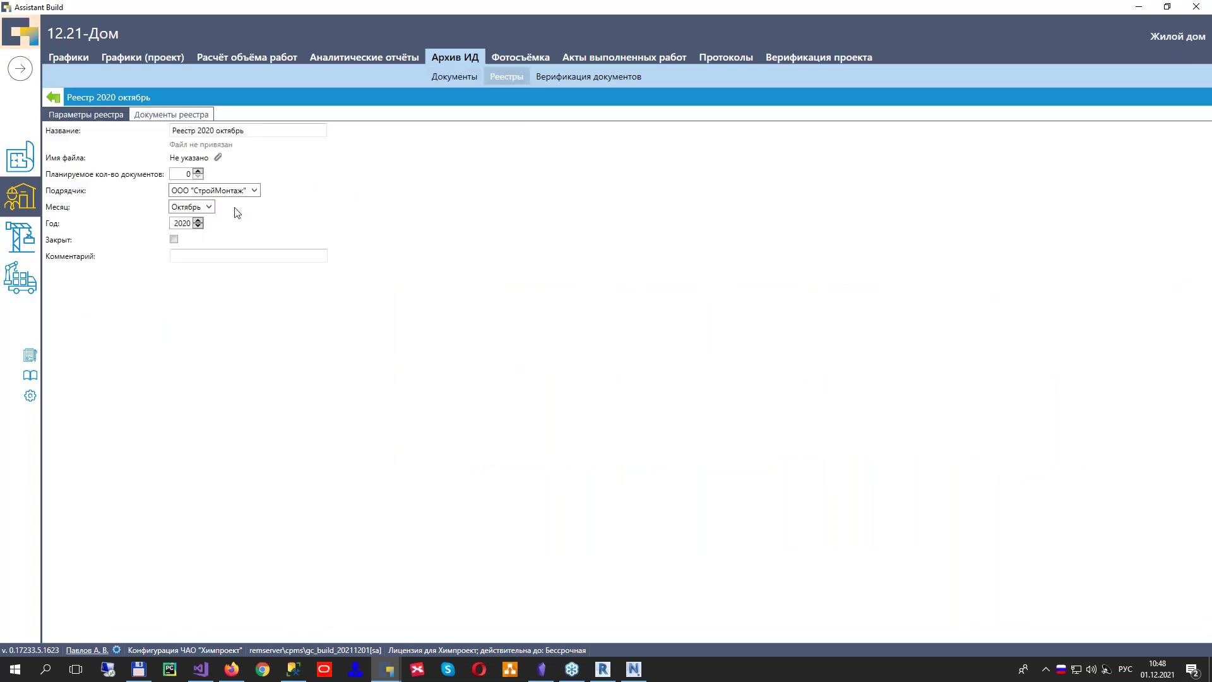
pyautogui.click(174, 115)
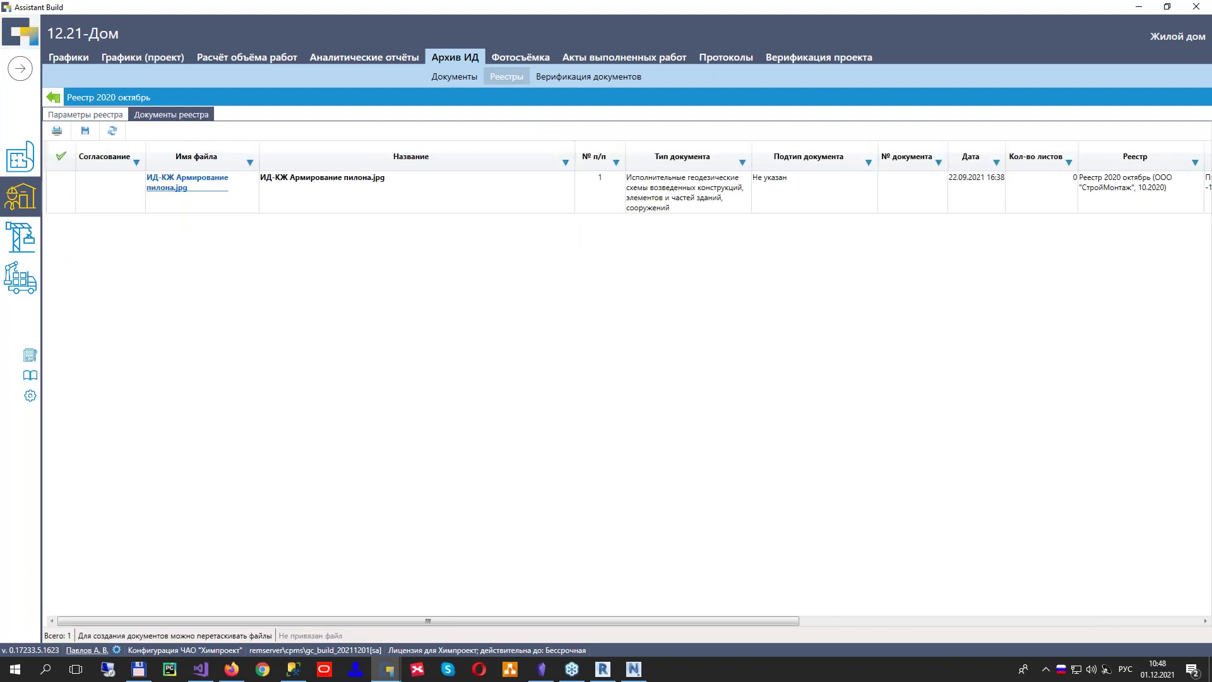
pyautogui.click(54, 97)
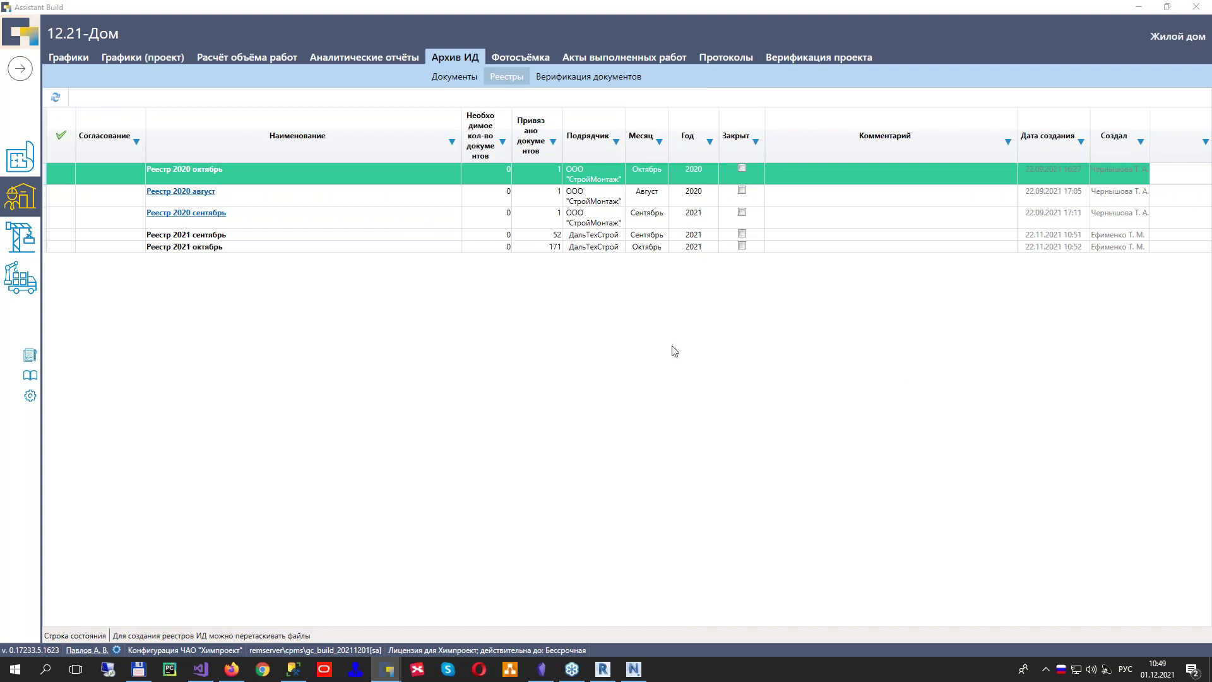
# Open Фотосъёмка, filter the photos by КЖ2 Конструкции ж/б ниже отм. 0.000, and clear the filter
pyautogui.click(514, 60)
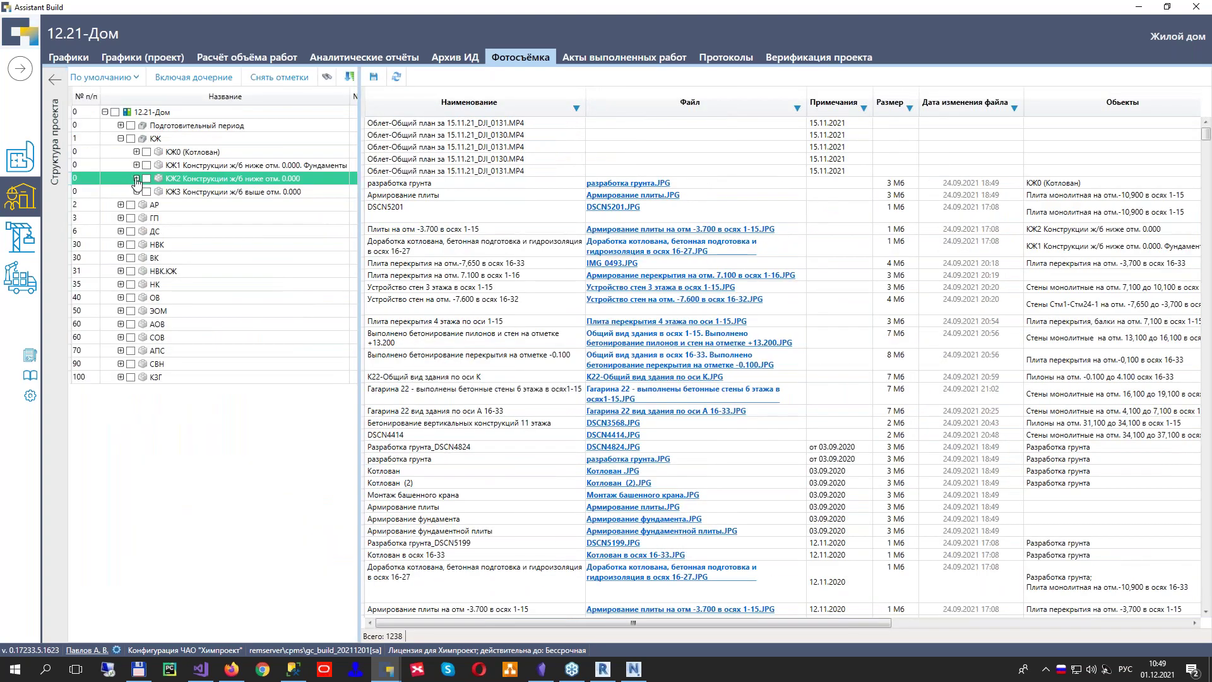
pyautogui.click(137, 178)
pyautogui.click(147, 179)
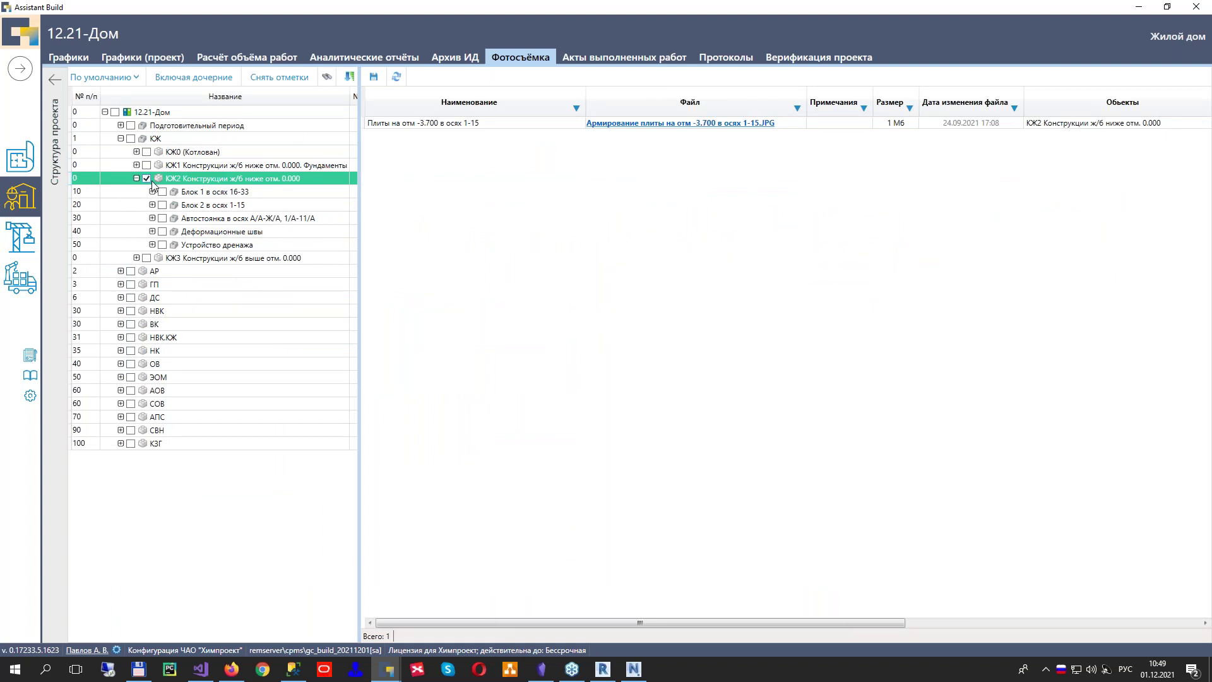
pyautogui.click(146, 179)
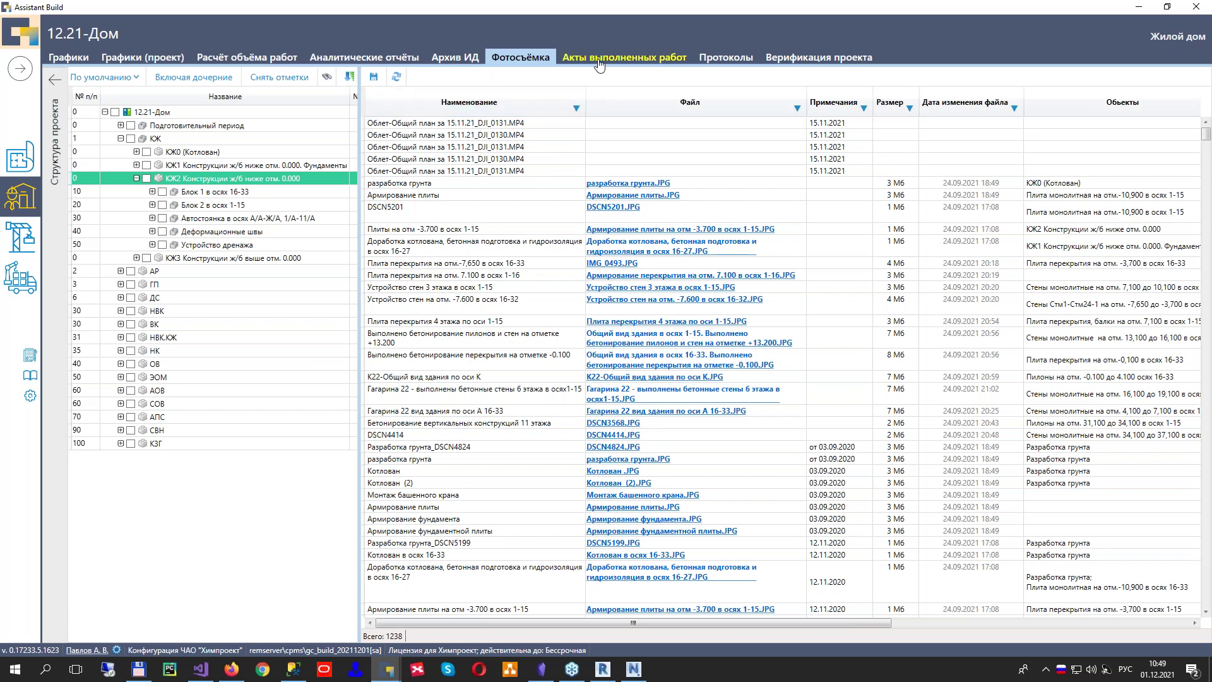
# Open the last entry in Акты выполненных работ, dated 01.12.2021, and review its work items and options for adding items
pyautogui.click(624, 57)
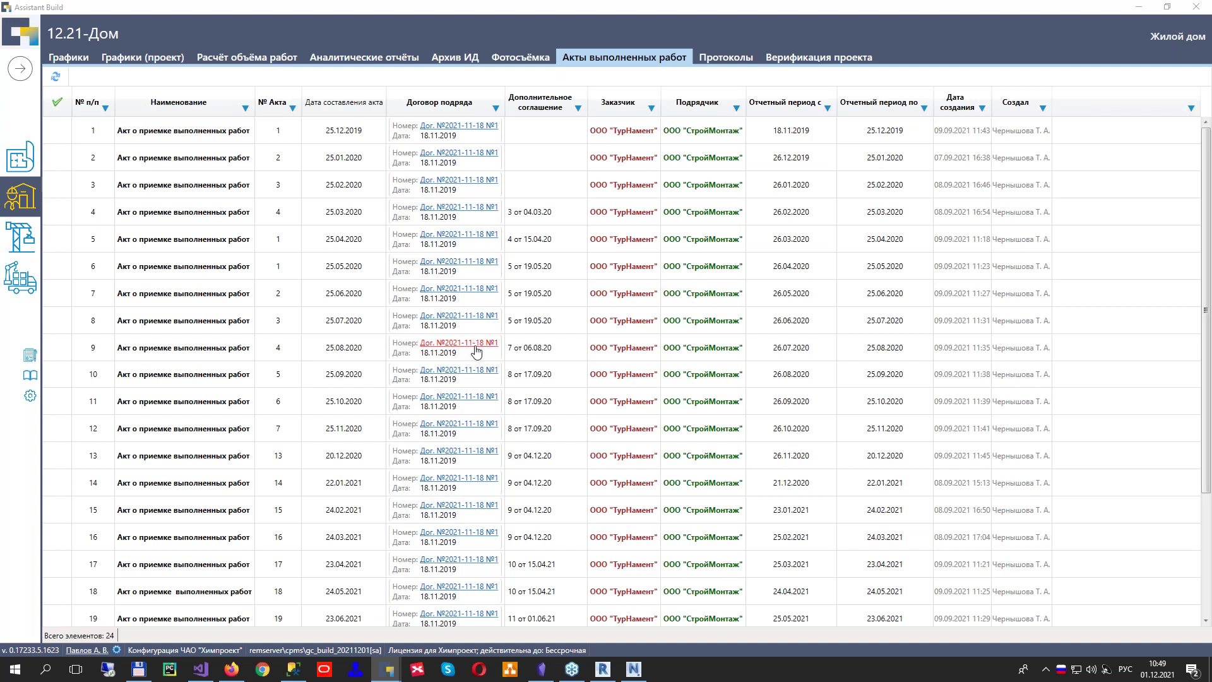
pyautogui.scroll(-2, 556, 514)
pyautogui.doubleClick(264, 596)
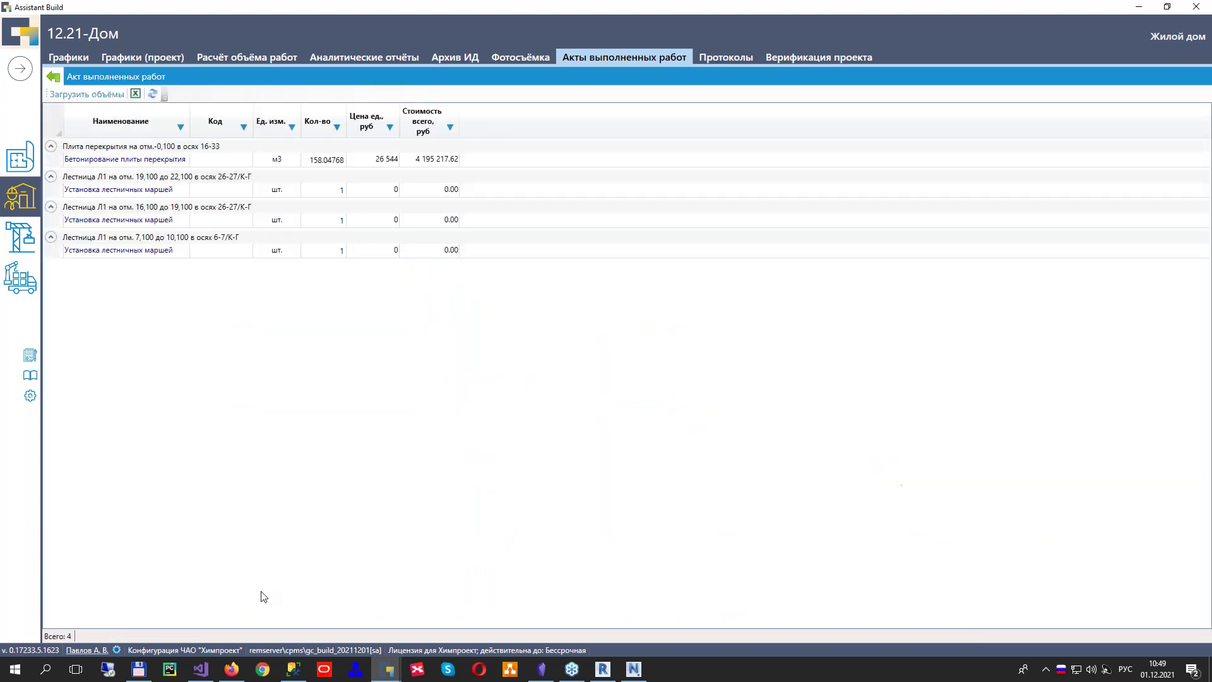
pyautogui.rightClick(362, 305)
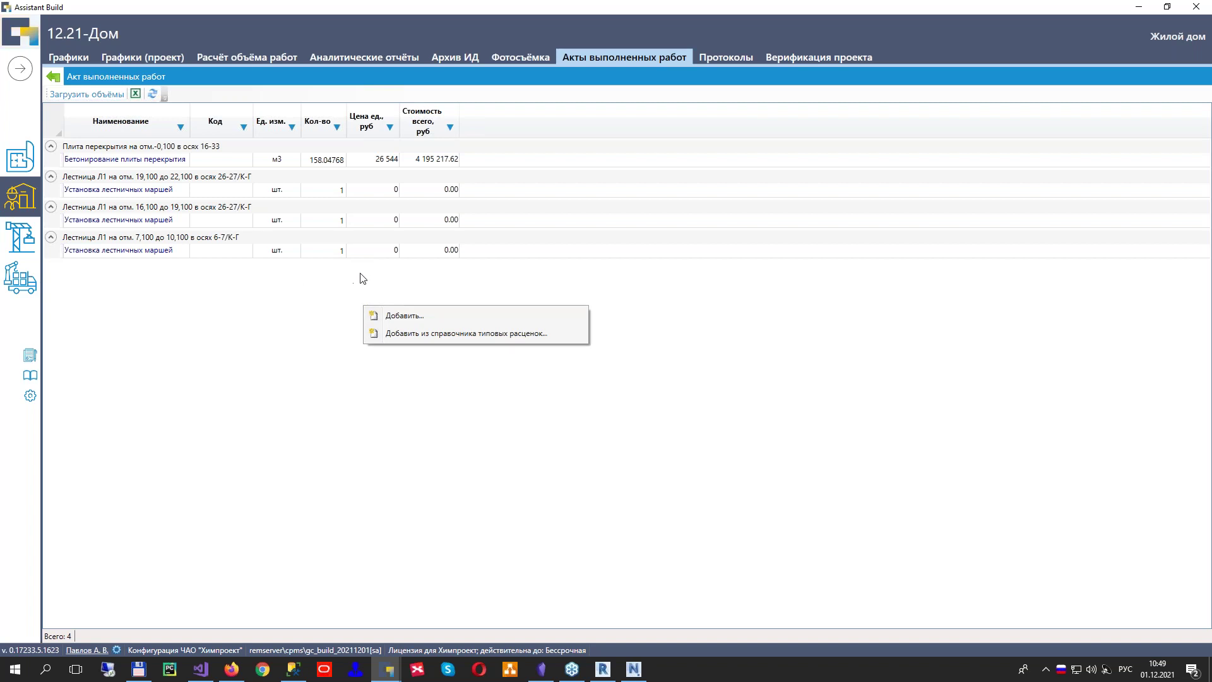
pyautogui.click(303, 307)
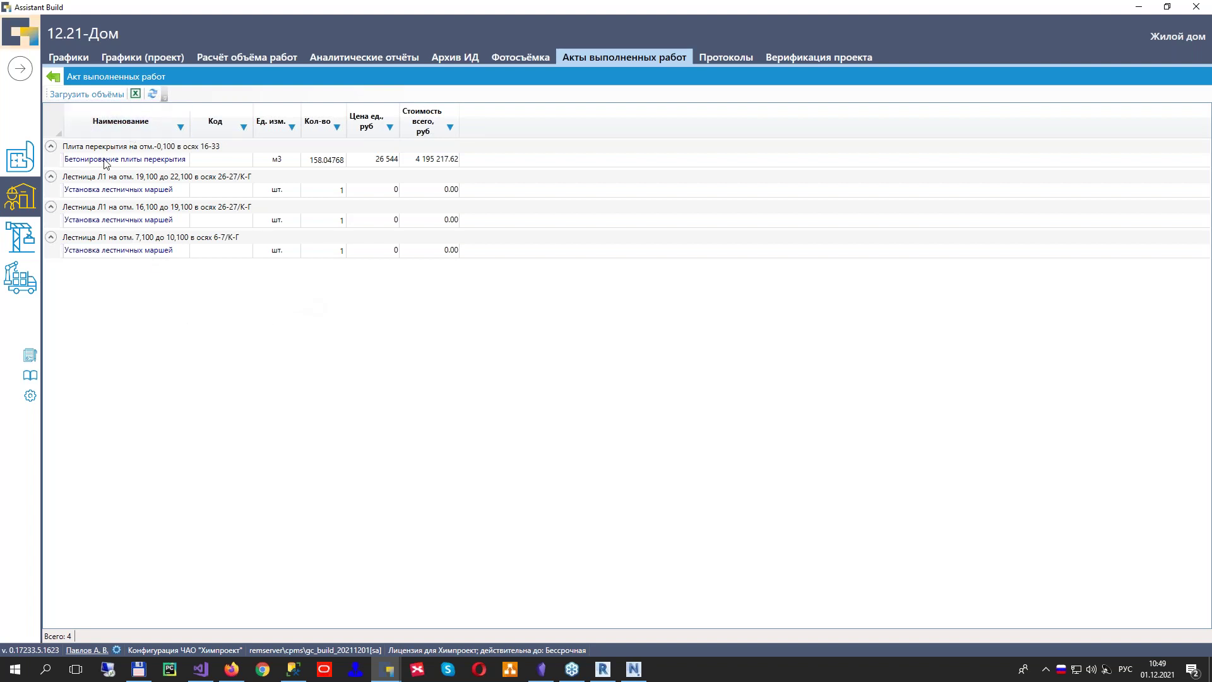
# Export the completed works act to Excel, review the КС-2 form, close the workbook, and return to the list of acts
pyautogui.click(136, 94)
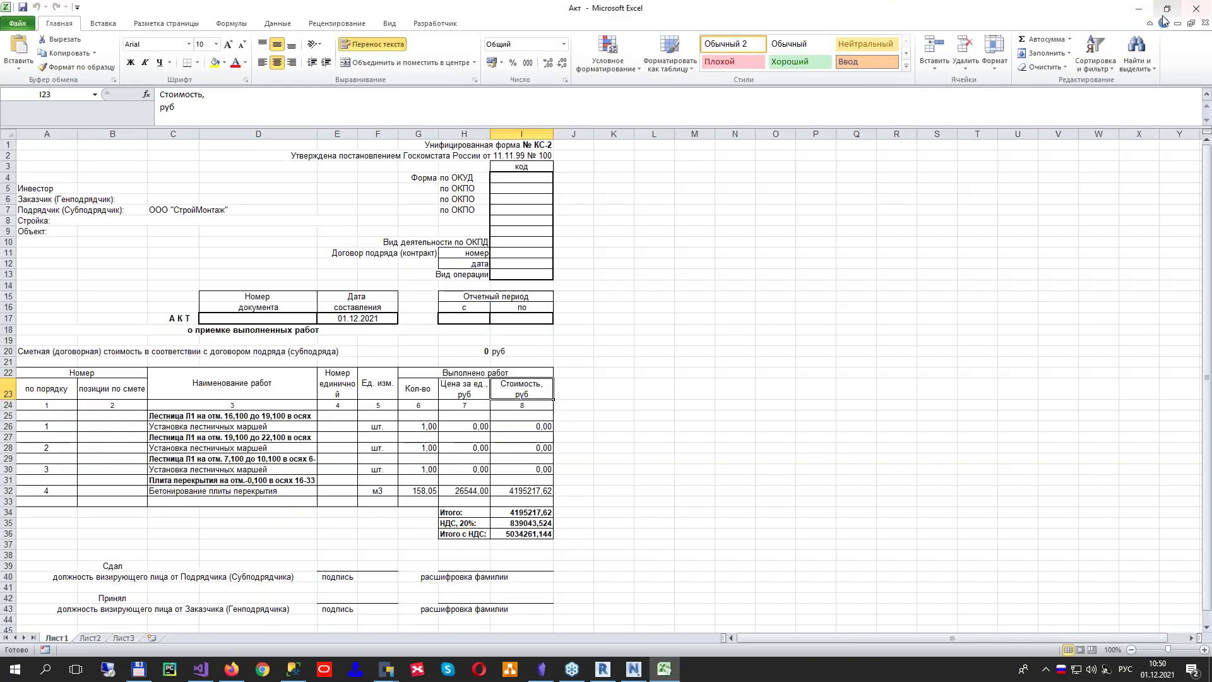
pyautogui.click(1196, 8)
pyautogui.click(53, 76)
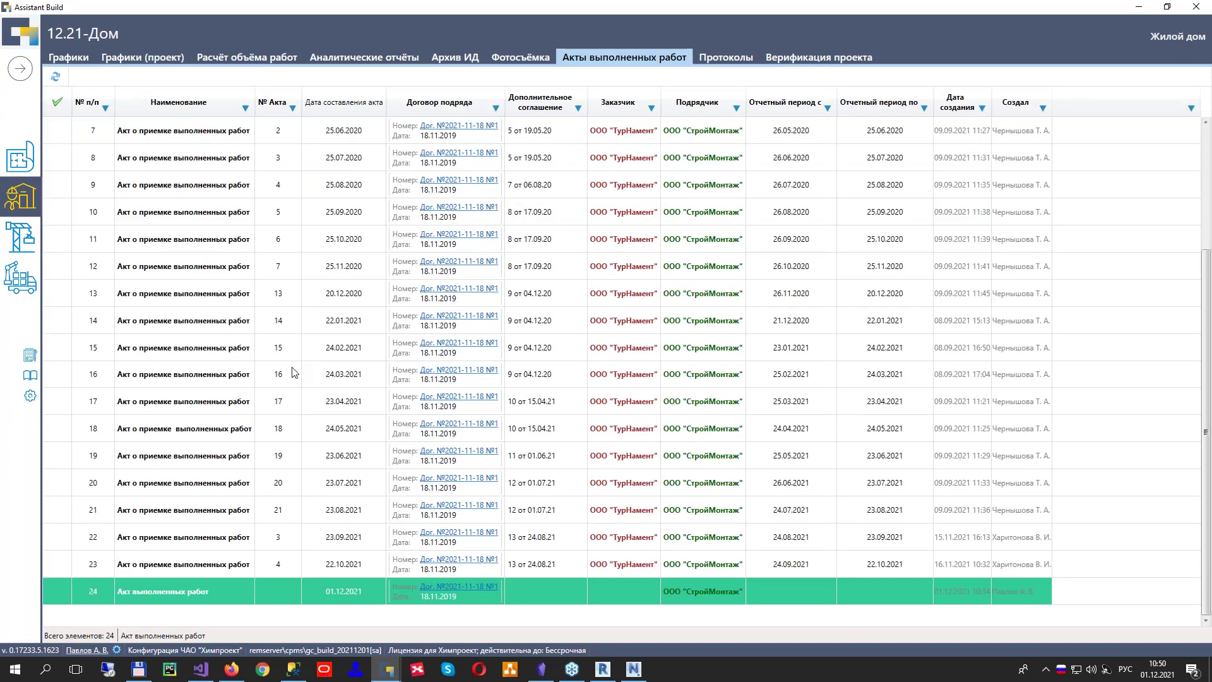
# Review the violations register in Строительный контроль with the project structure, and the Авторский надзор journals and material replacement letters
pyautogui.click(22, 239)
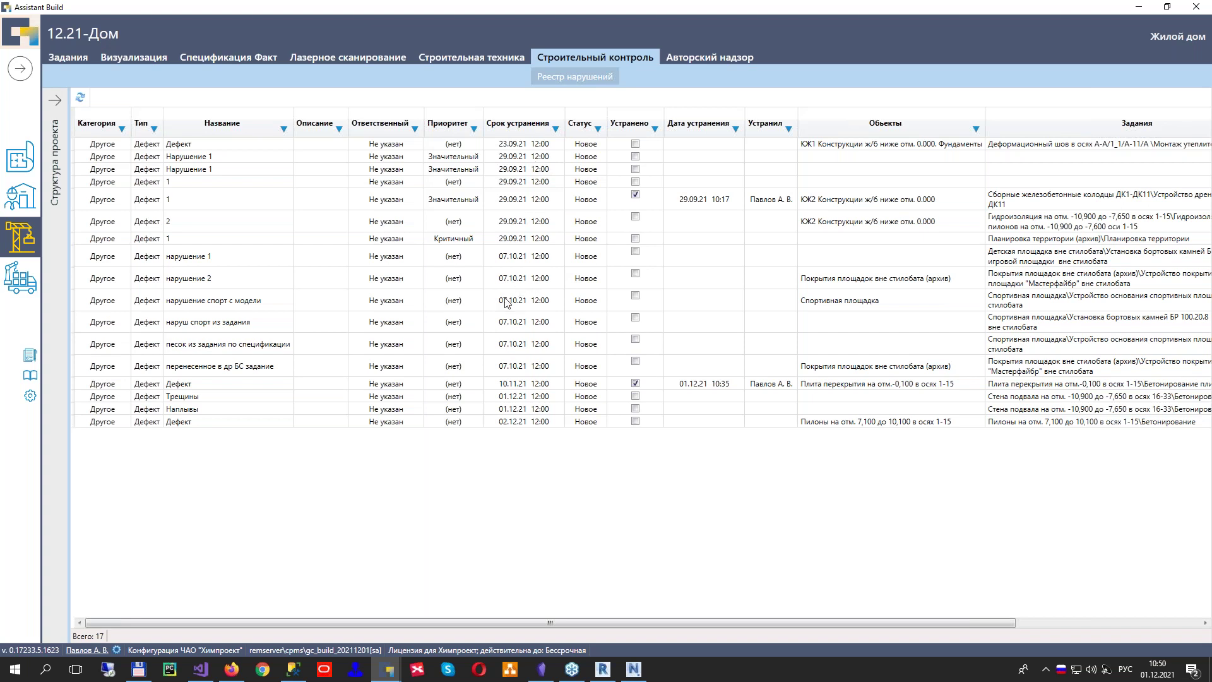
pyautogui.click(55, 155)
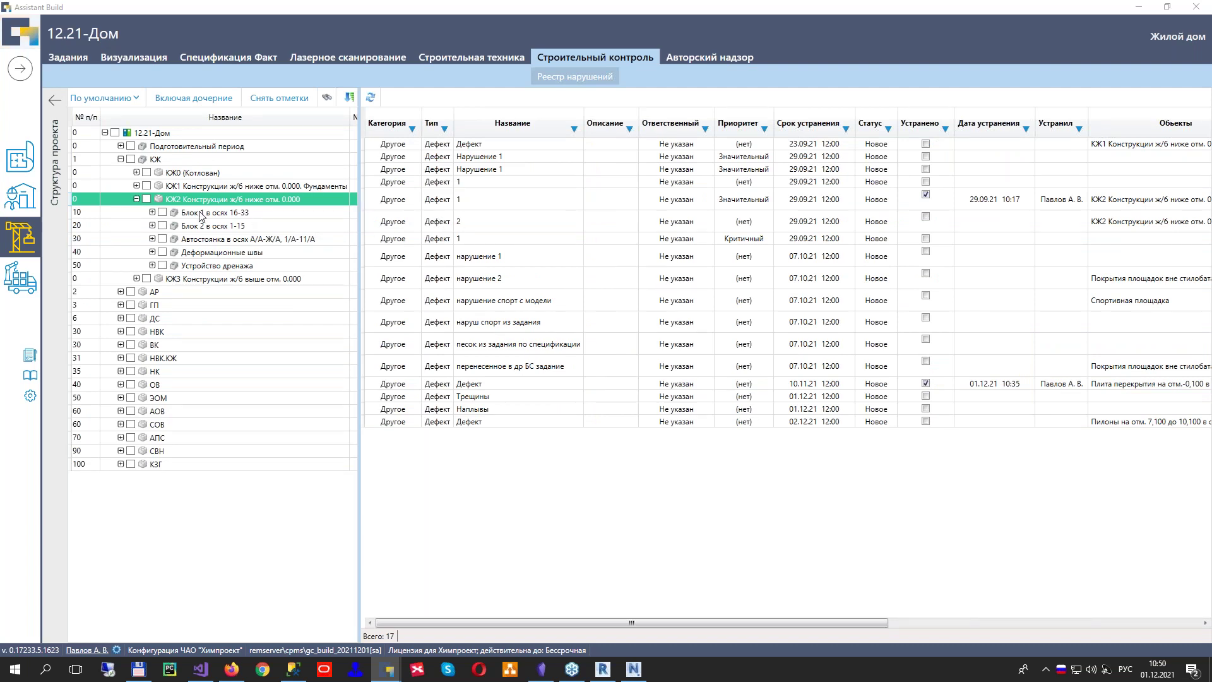
pyautogui.click(707, 58)
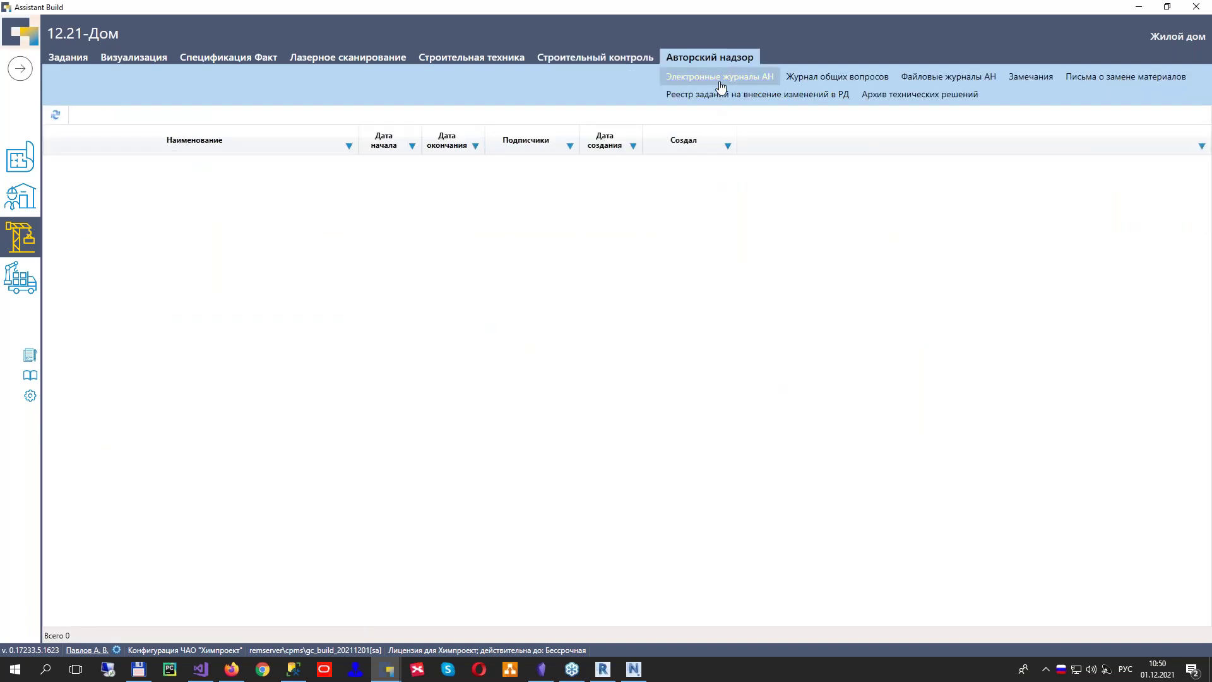
pyautogui.click(832, 77)
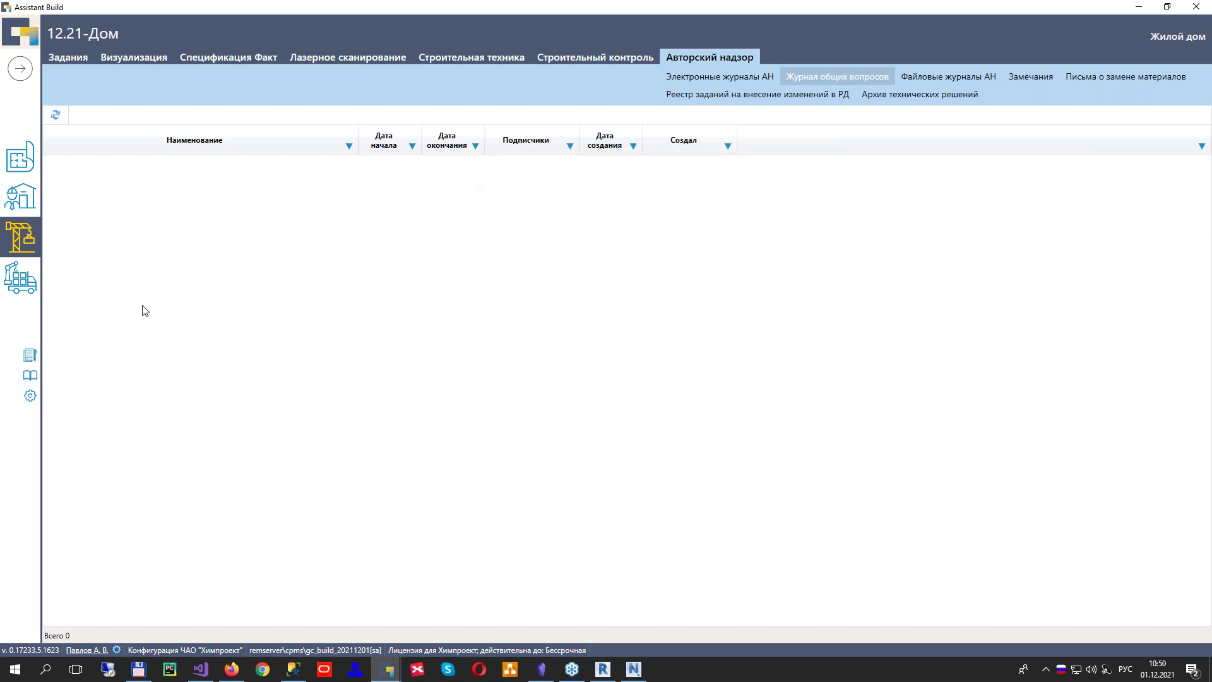
pyautogui.click(1094, 81)
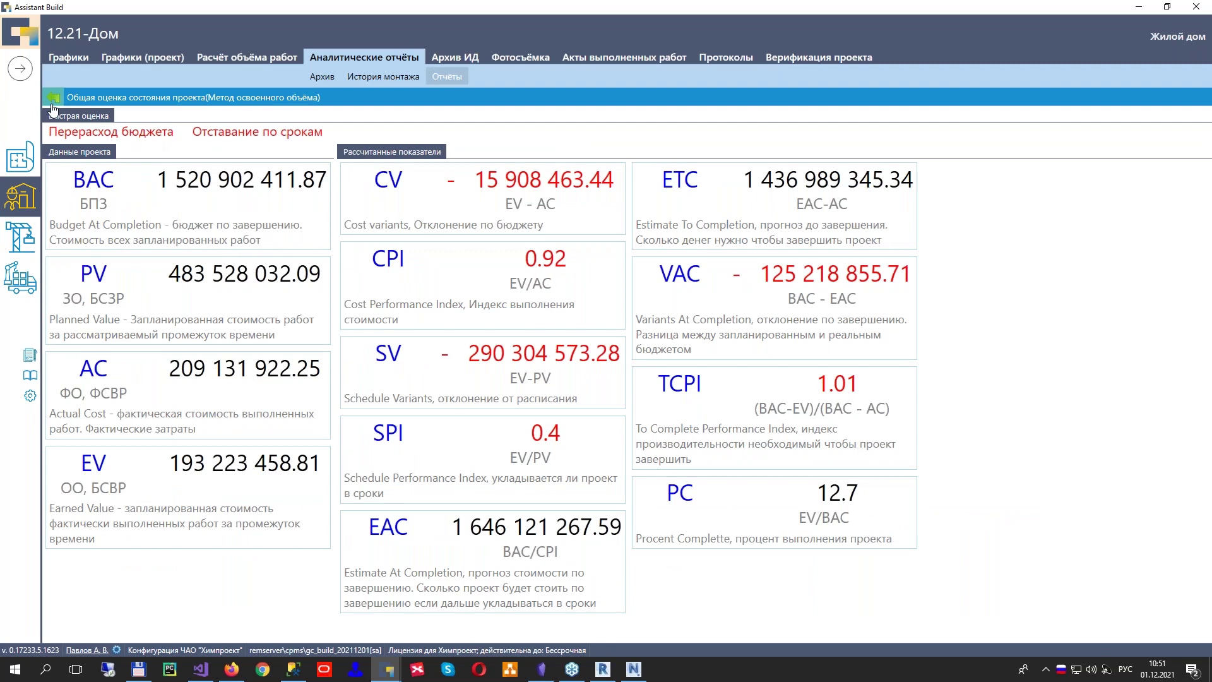
# Review the earned value report Общая оценка состояния проекта and return to the list of analytical reports
pyautogui.click(53, 106)
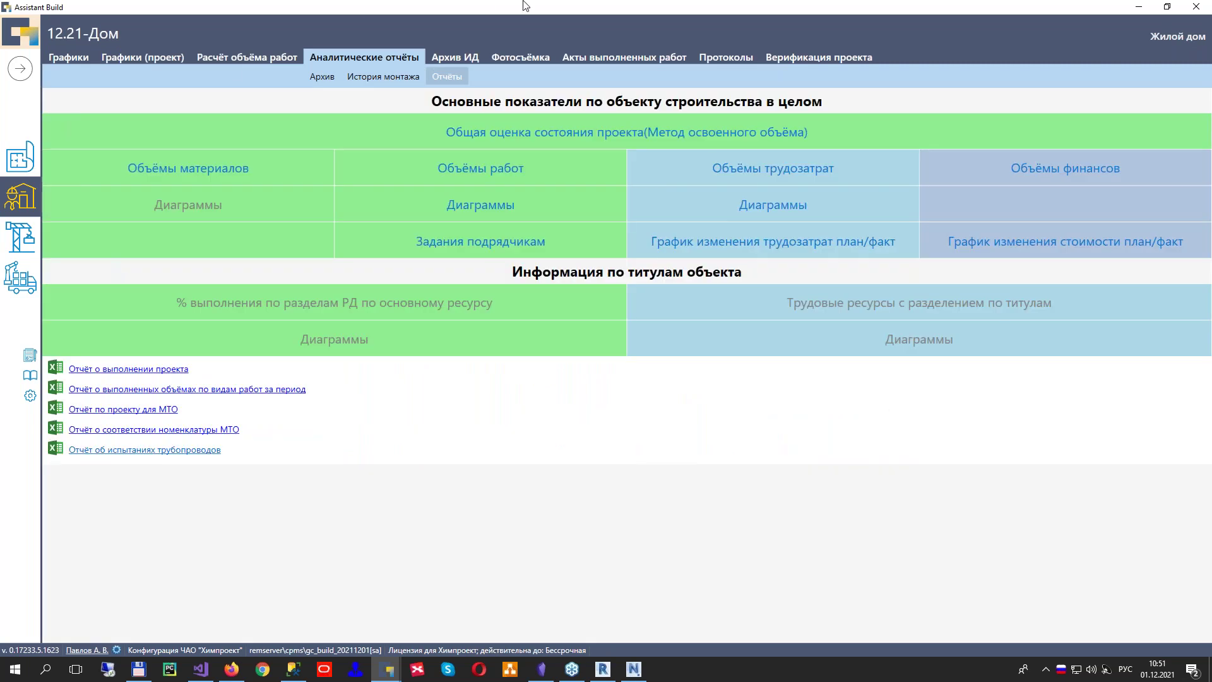
pyautogui.click(487, 136)
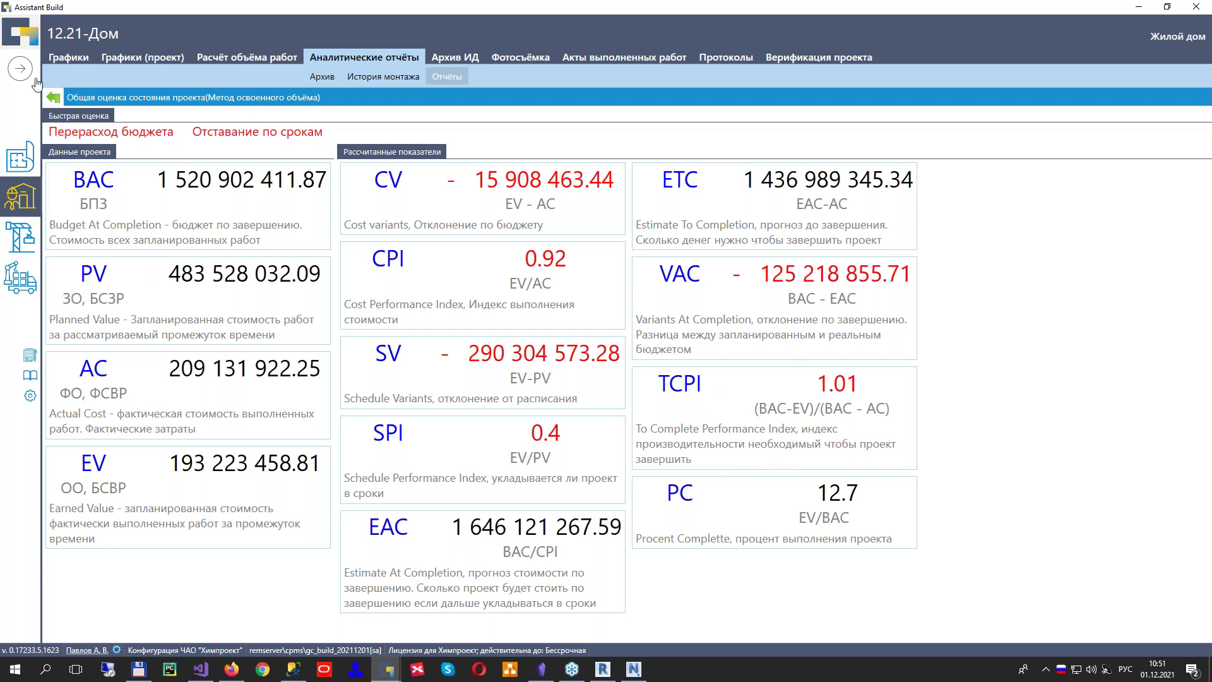
pyautogui.click(53, 97)
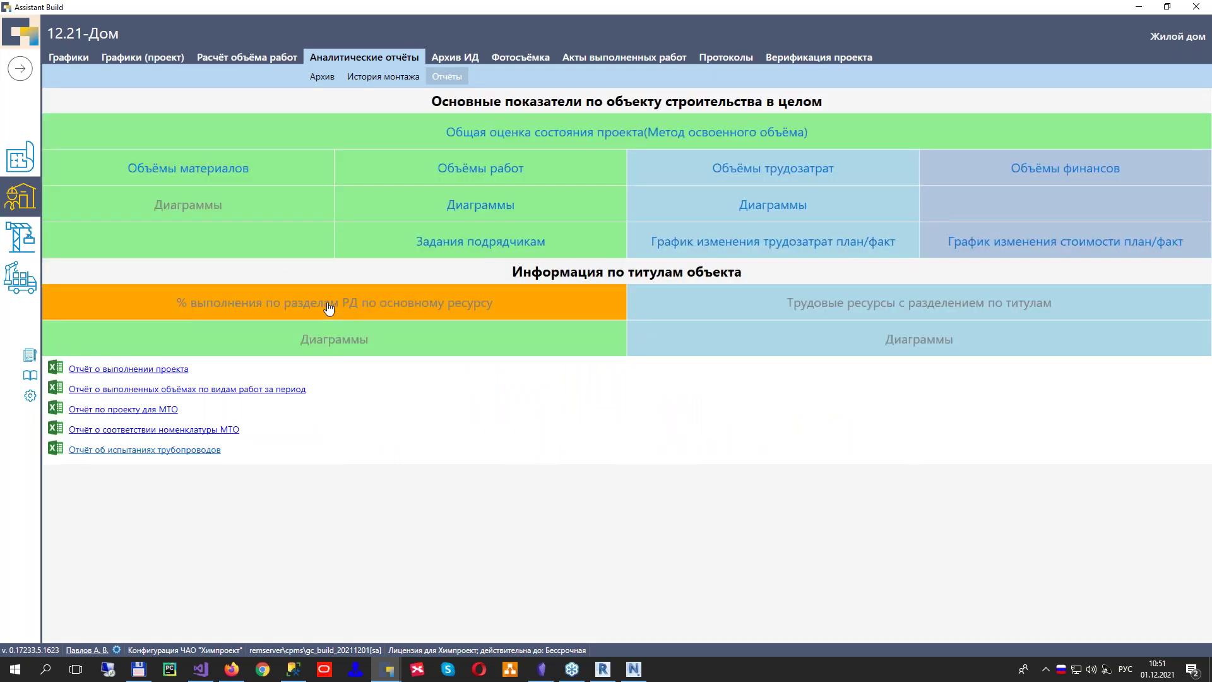
# Review the Объёмы материалов report with Детали трубопроводов expanded to its individual bends, and return to the list of analytical reports
pyautogui.click(235, 167)
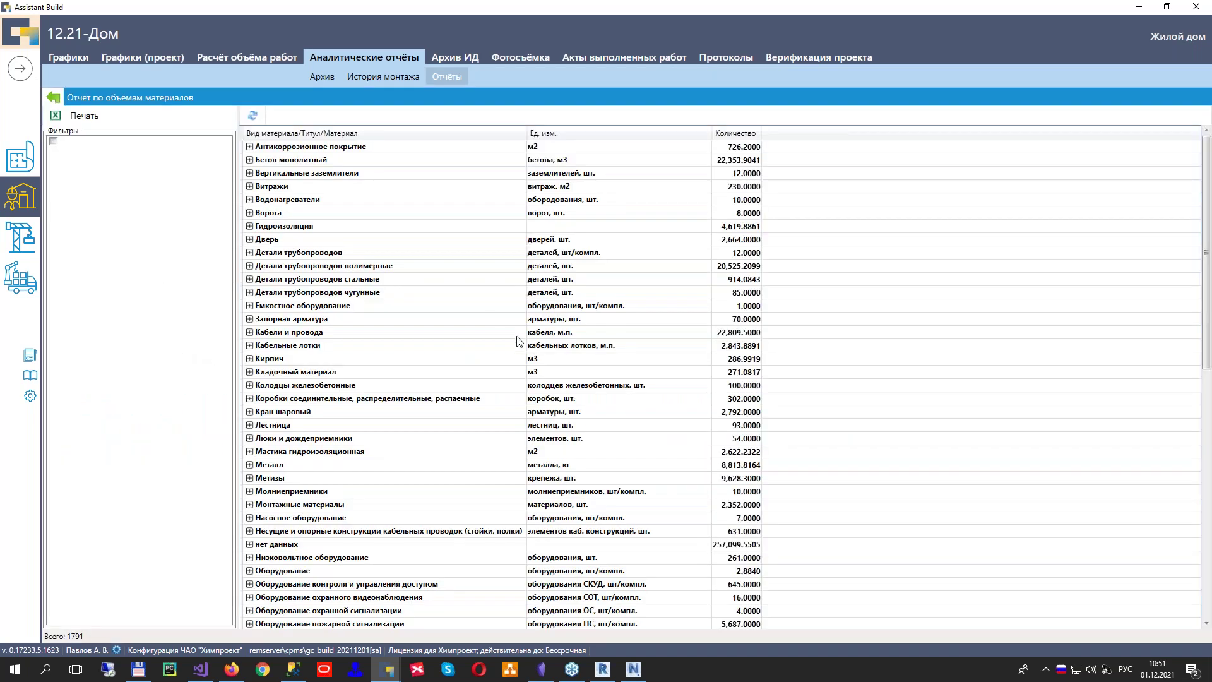
pyautogui.click(249, 252)
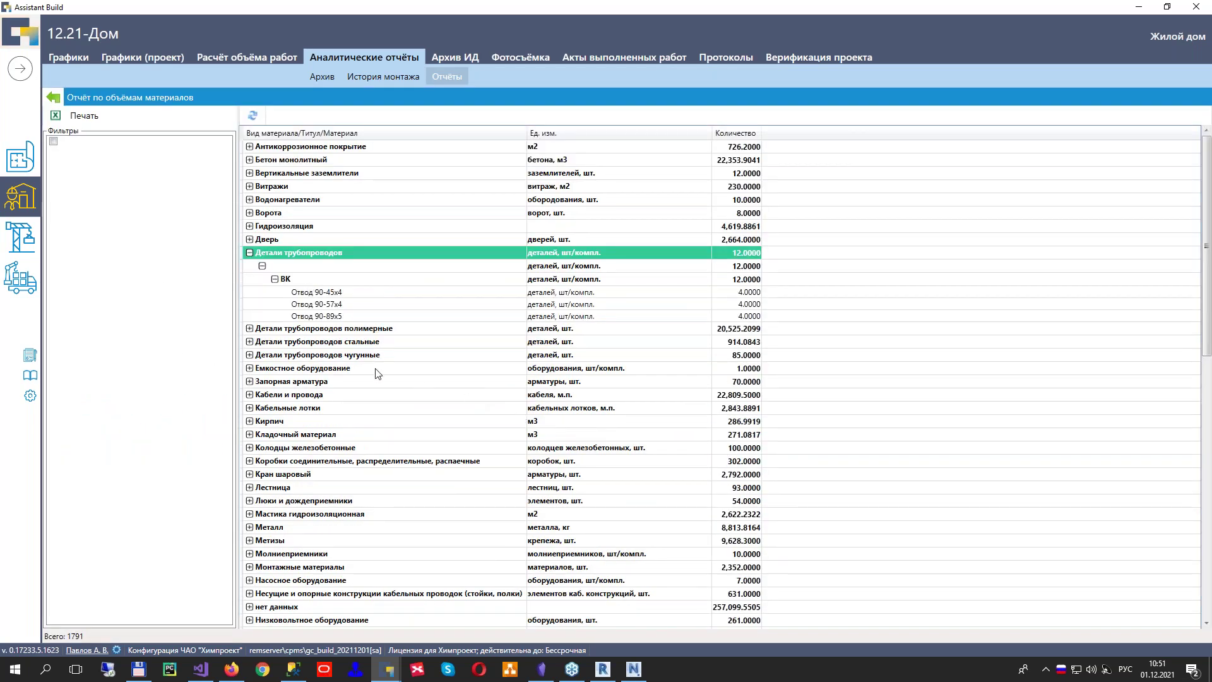
pyautogui.keyDown('shift'); pyautogui.click(394, 315); pyautogui.keyUp('shift')
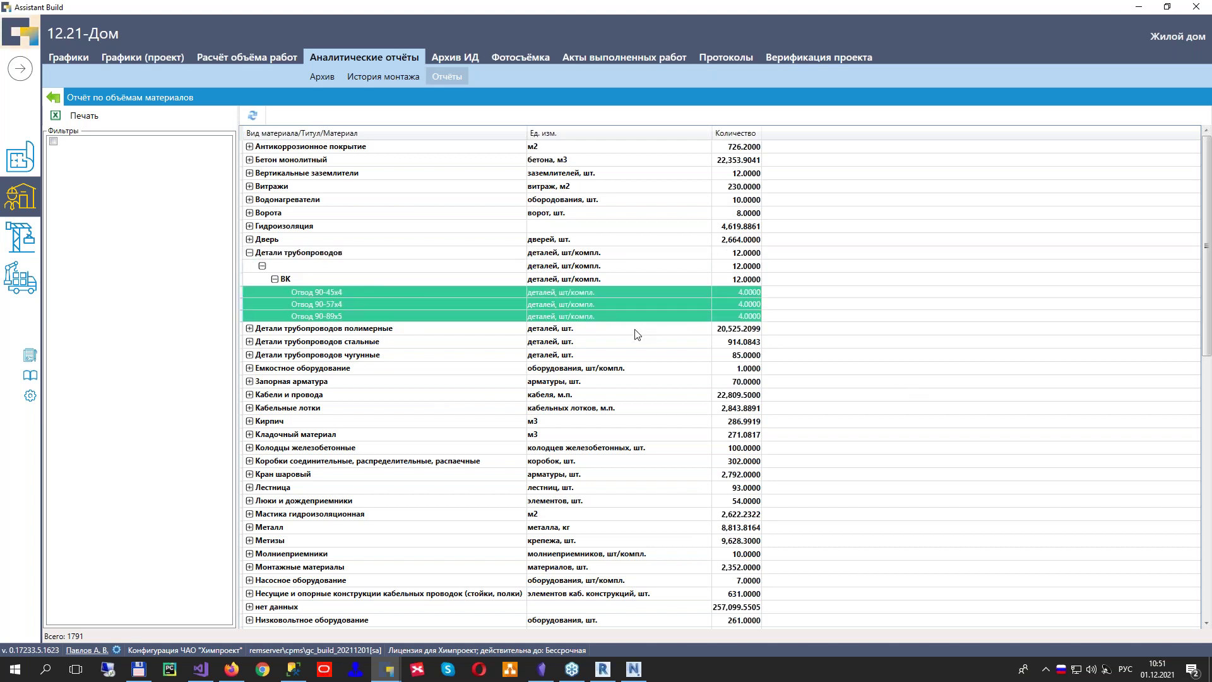
pyautogui.click(53, 97)
# Examine the Объёмы работ report for Бетонирование, м3, down to the АР lift hall floor work in Блок 1 оси 16-33, and return to the reports list
pyautogui.click(426, 180)
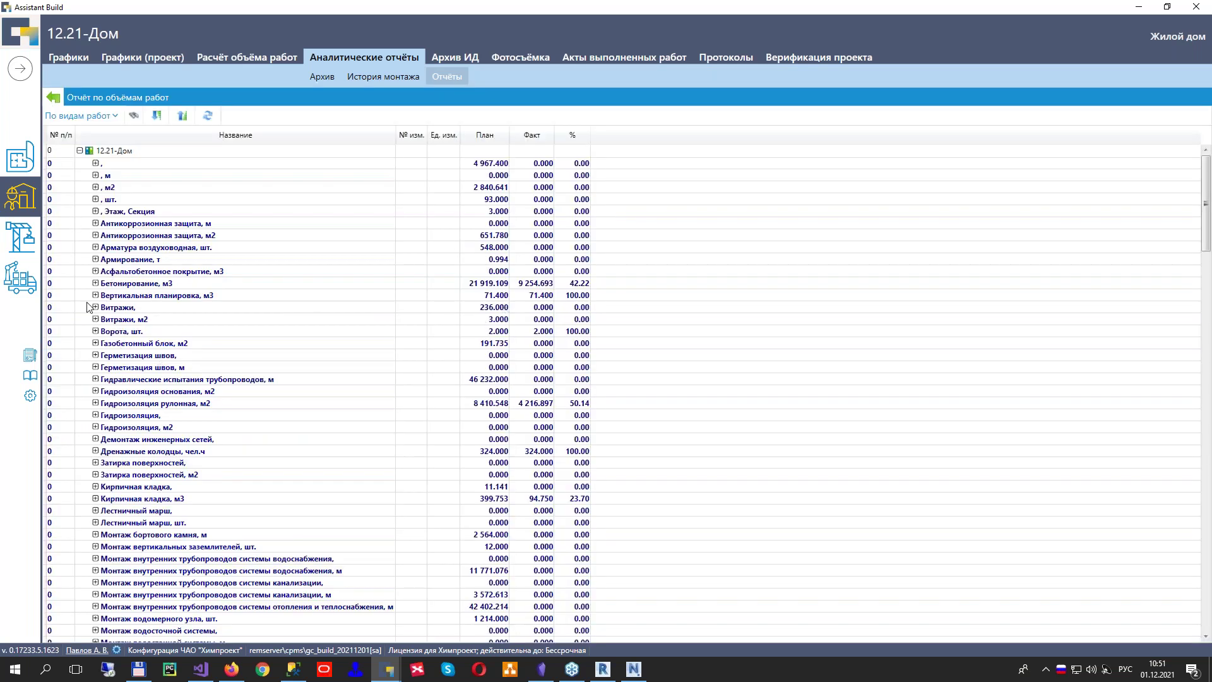
pyautogui.click(142, 258)
pyautogui.click(145, 284)
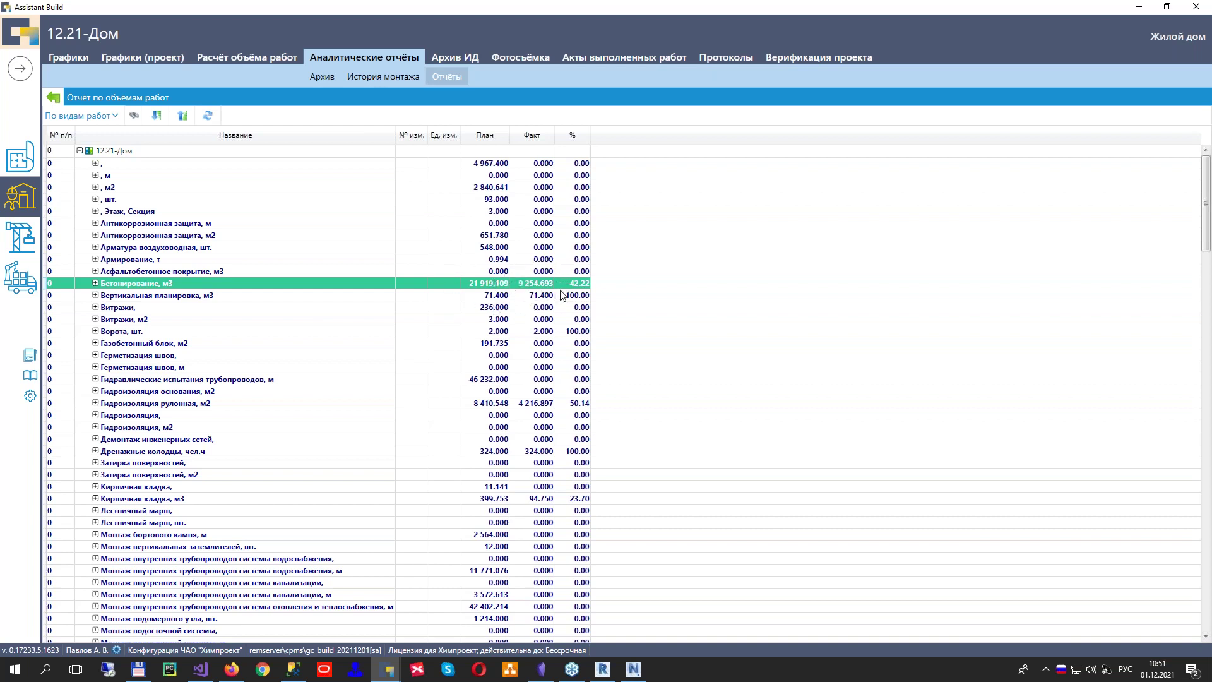
pyautogui.click(96, 283)
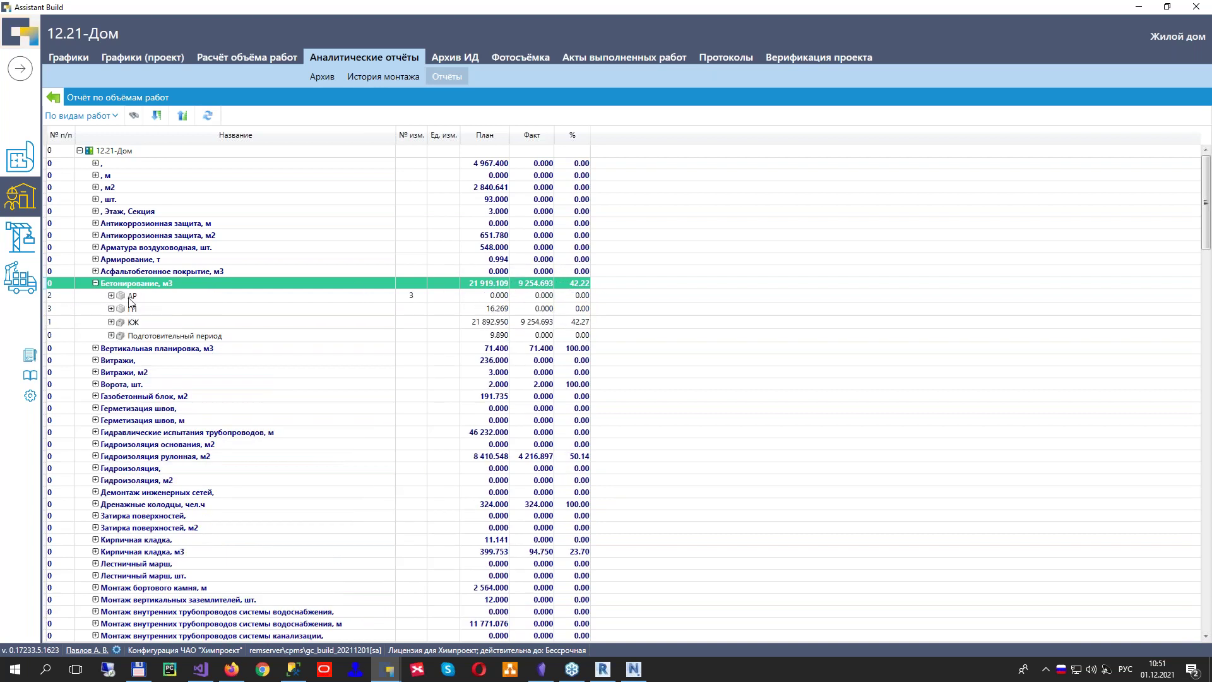
pyautogui.click(111, 295)
pyautogui.click(134, 310)
pyautogui.click(127, 309)
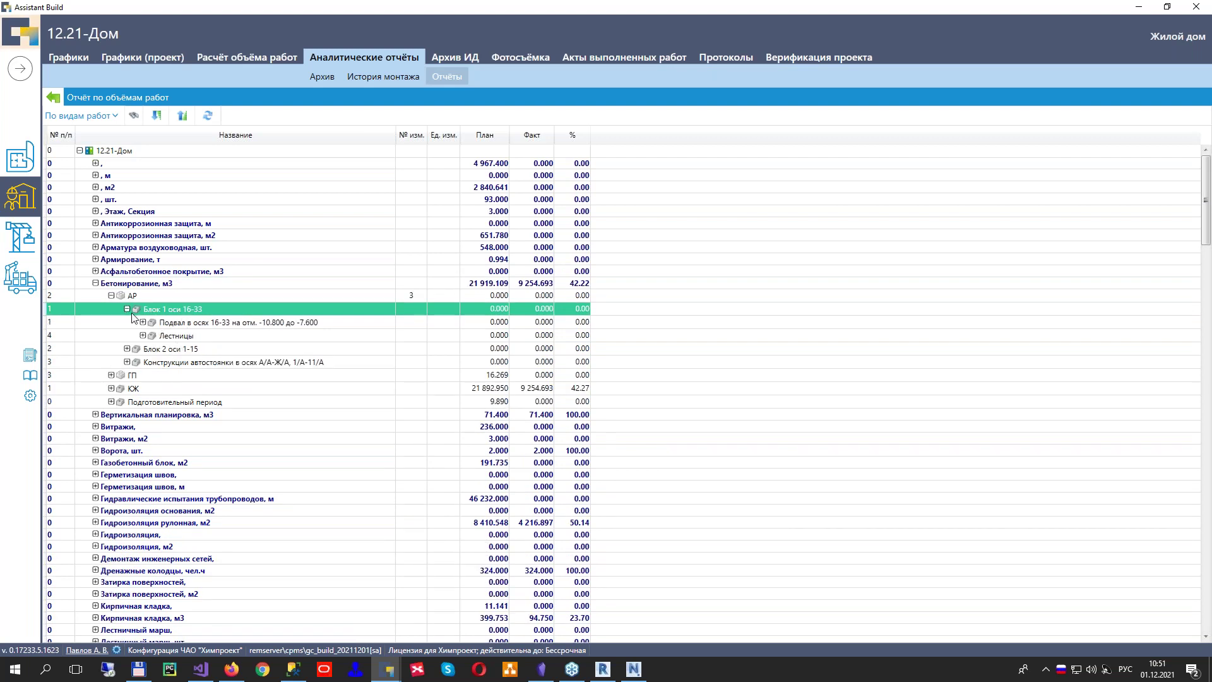
pyautogui.click(143, 323)
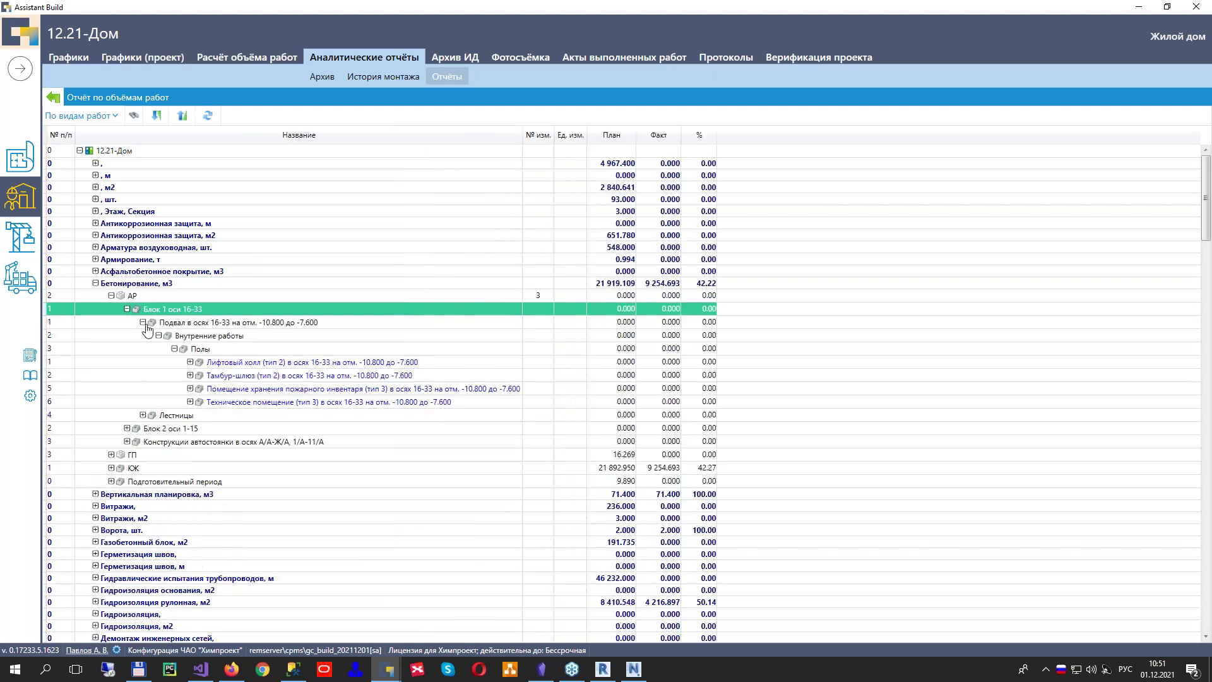
pyautogui.click(190, 362)
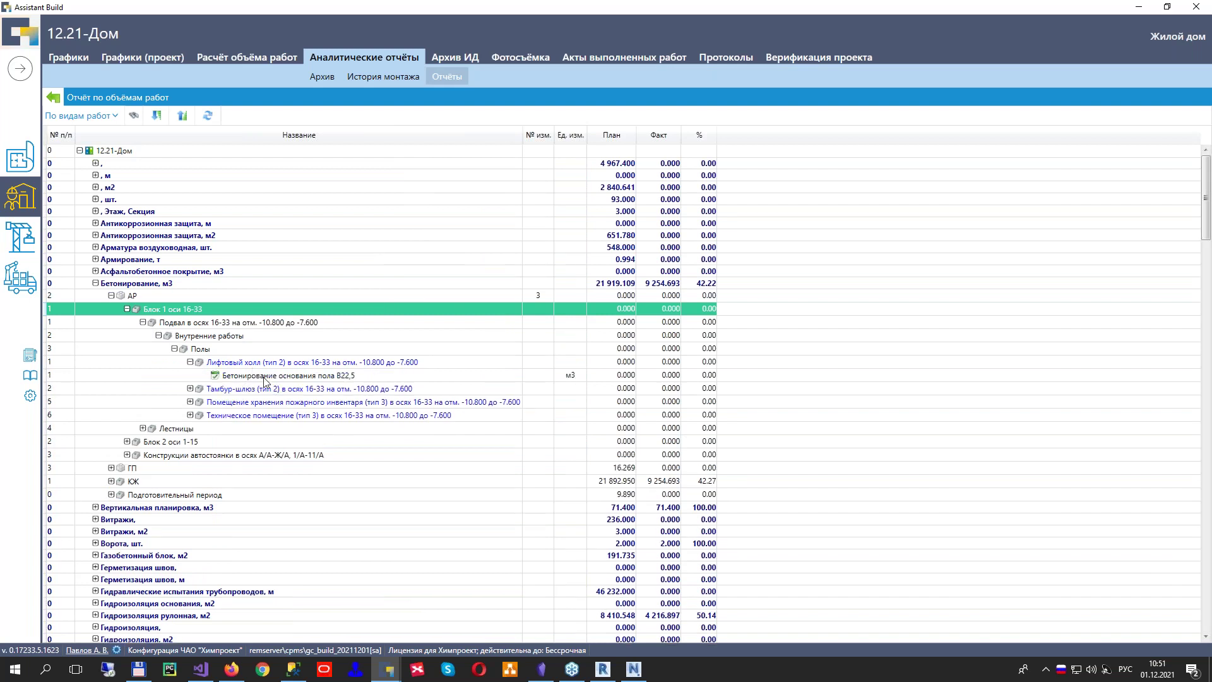
pyautogui.click(264, 377)
pyautogui.click(53, 98)
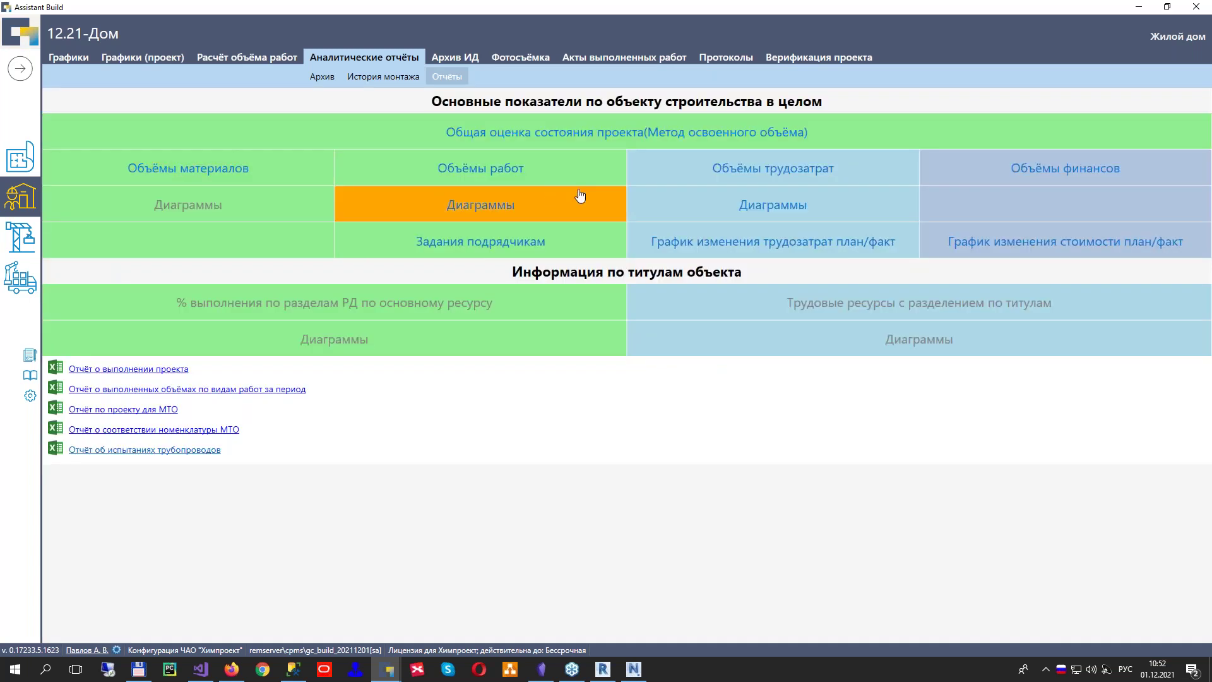
# Review the Объёмы трудозатрат report grouped По дисциплинам, check the КЖ discipline, and return to the reports list
pyautogui.click(656, 171)
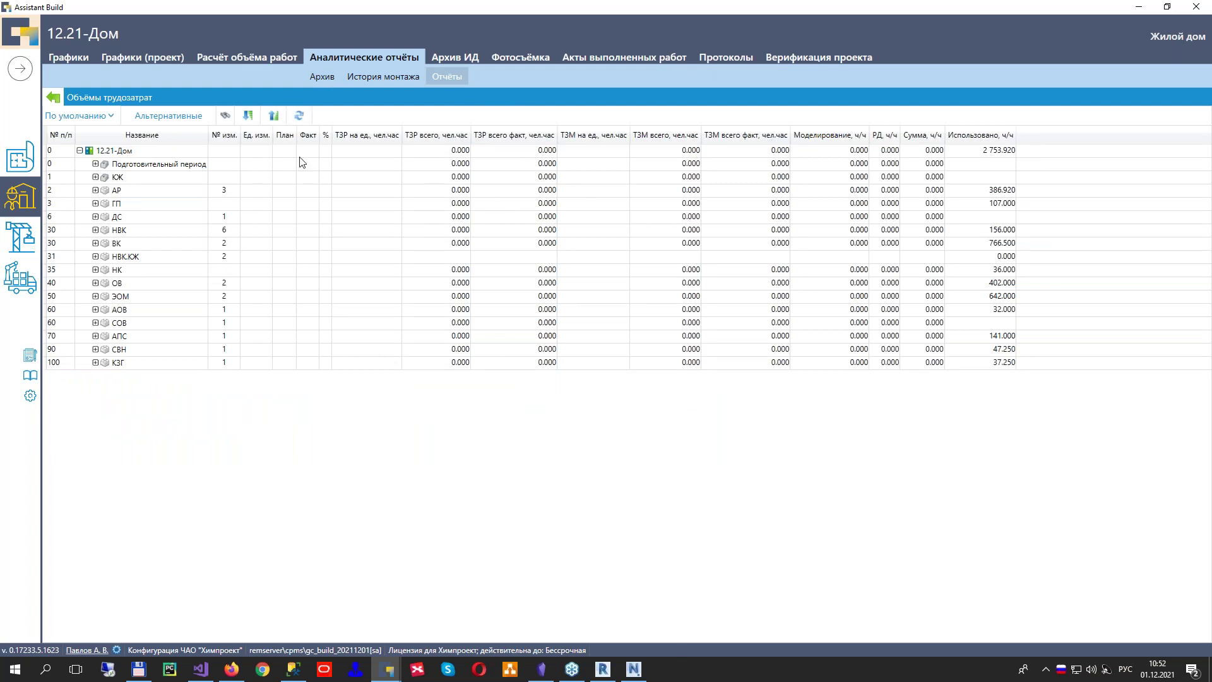
pyautogui.click(53, 98)
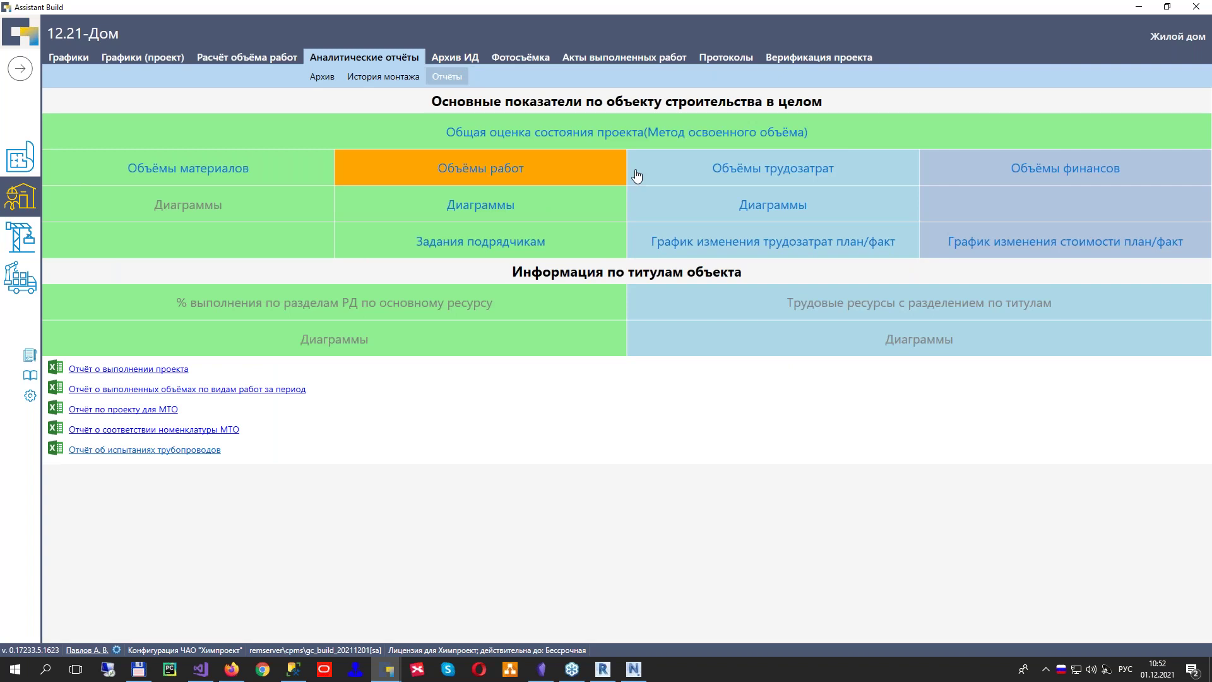
pyautogui.click(681, 172)
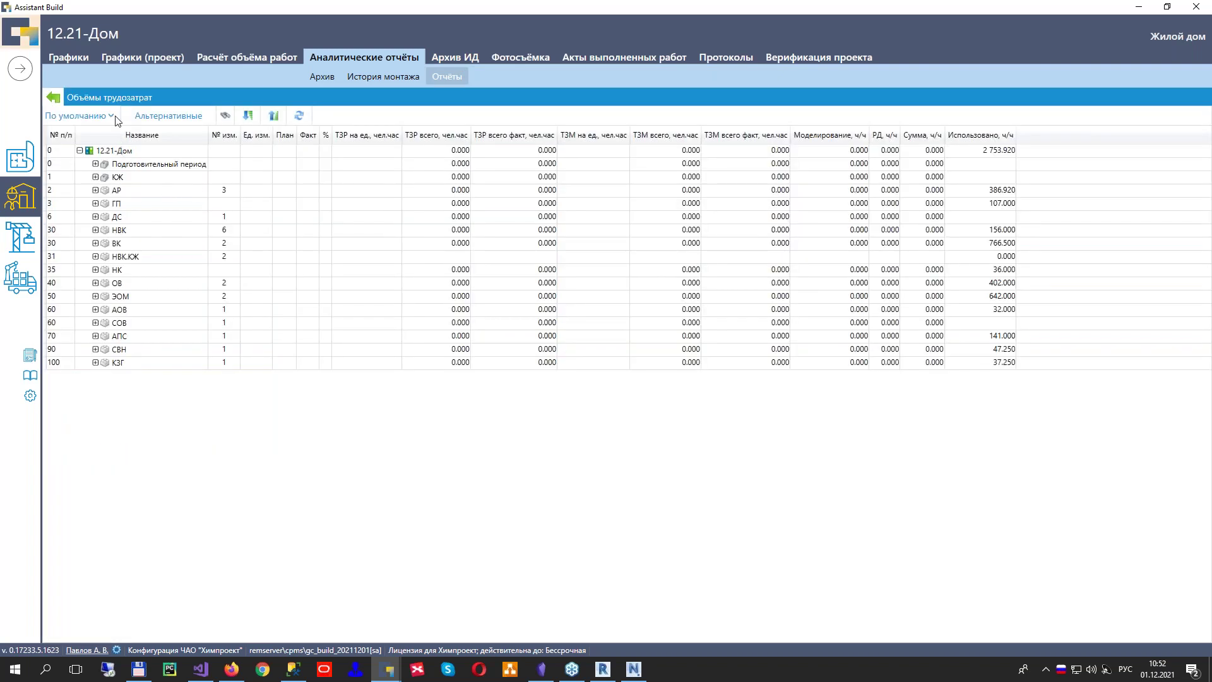
pyautogui.click(76, 115)
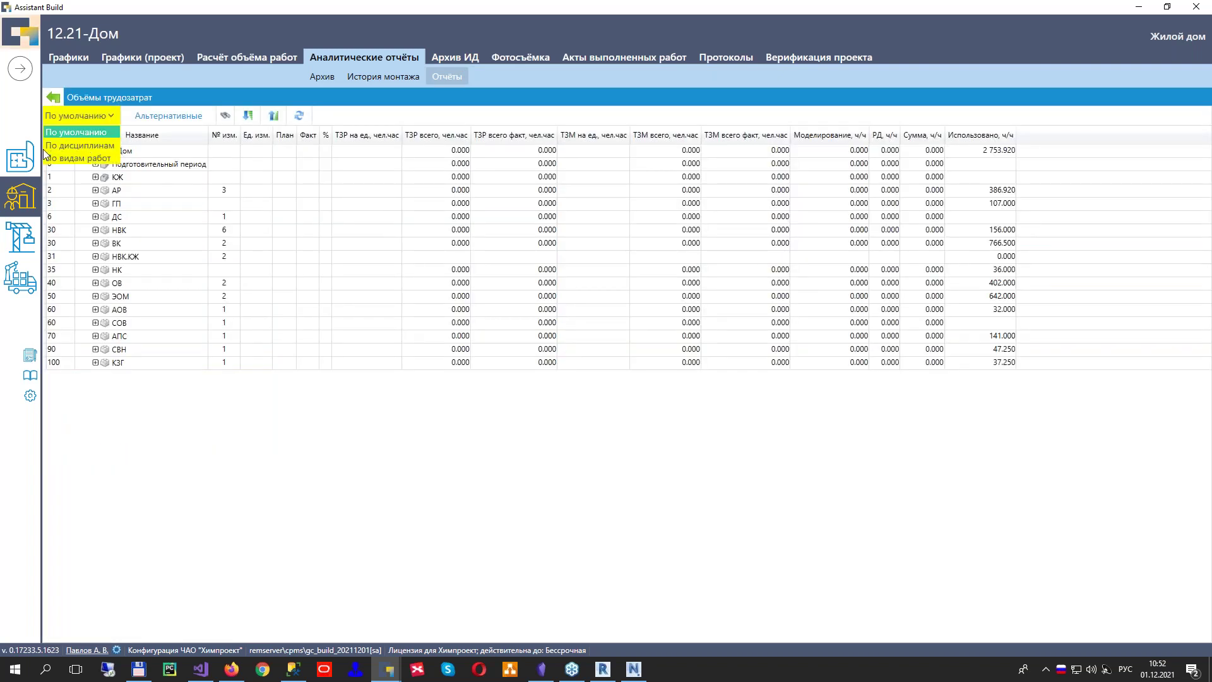
pyautogui.click(80, 145)
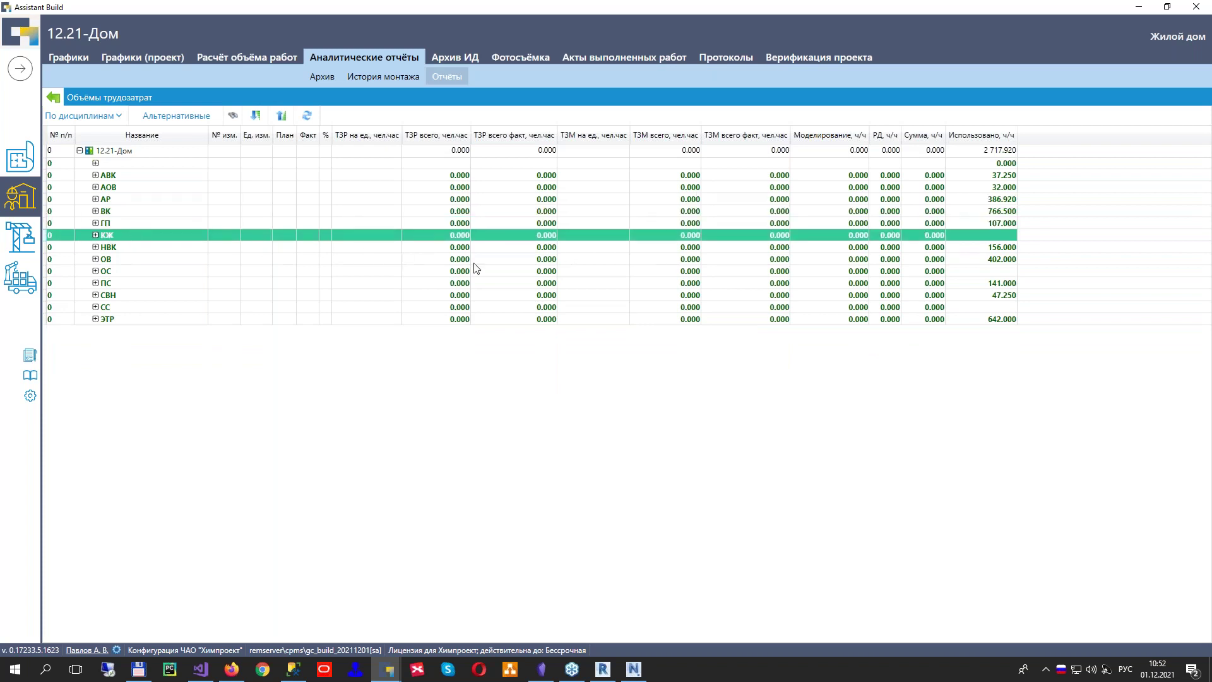
pyautogui.click(96, 235)
pyautogui.click(53, 97)
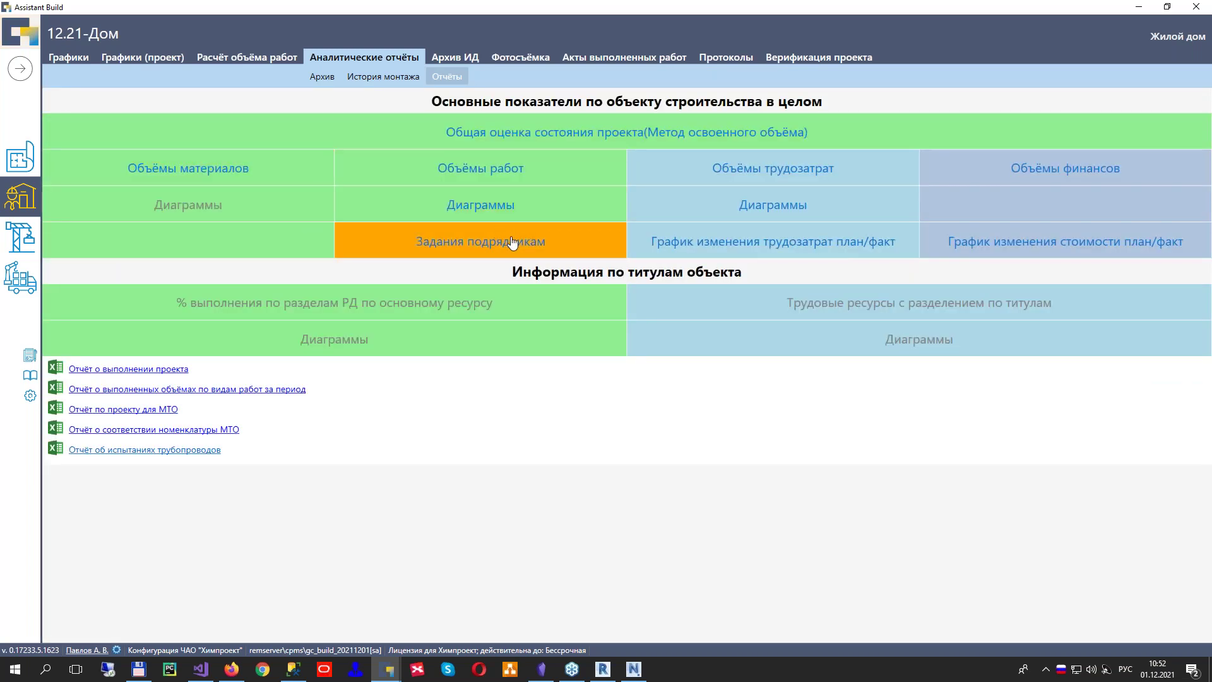
# Open the archived Отчёт о выполнении проекта for 01.09.2021 - 14.09.2021 in Excel, declining read-only mode
pyautogui.click(324, 79)
pyautogui.click(146, 125)
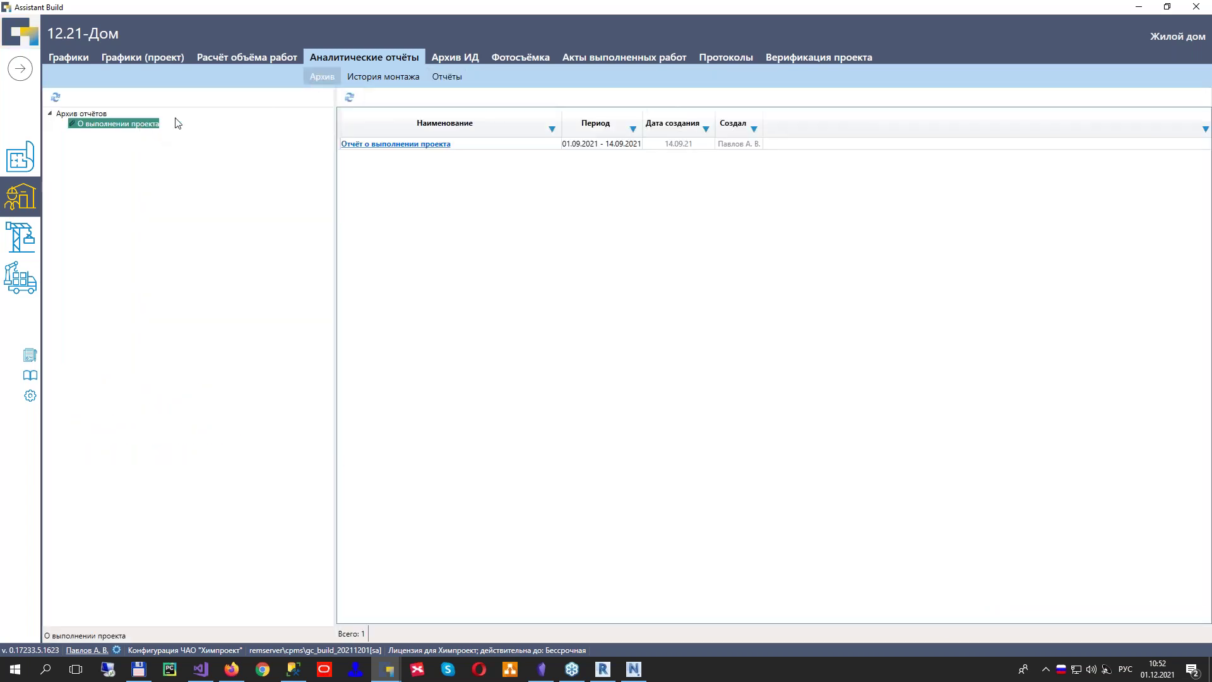
pyautogui.click(438, 144)
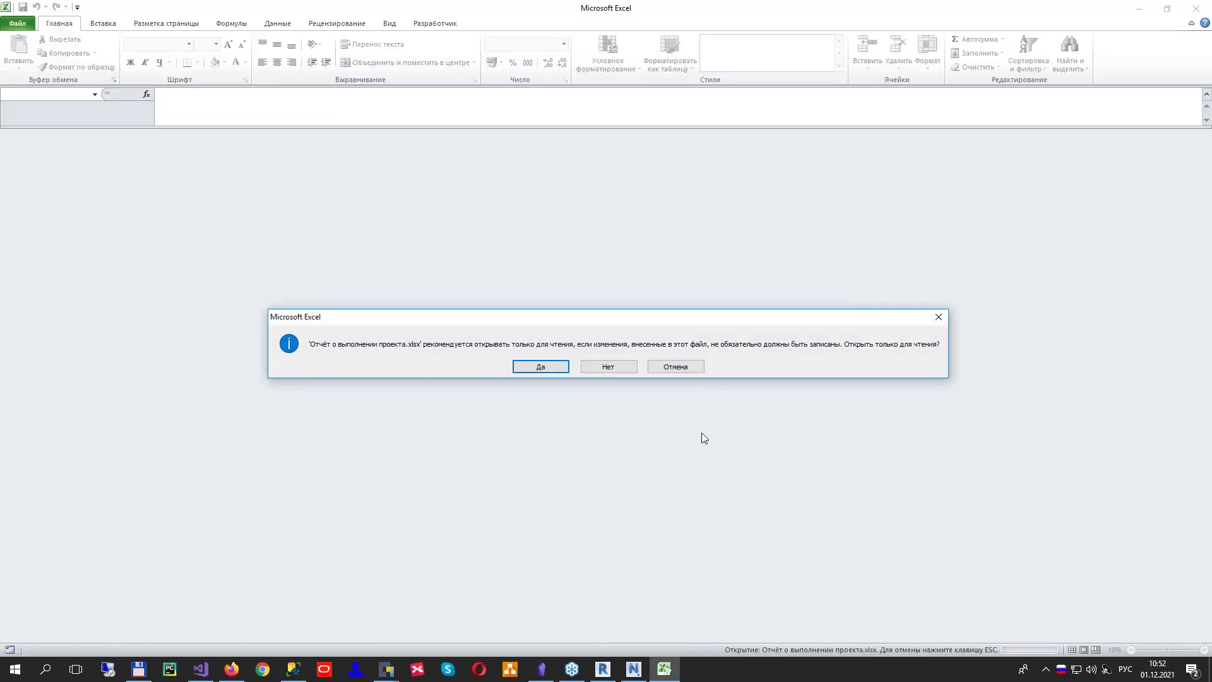
pyautogui.click(617, 368)
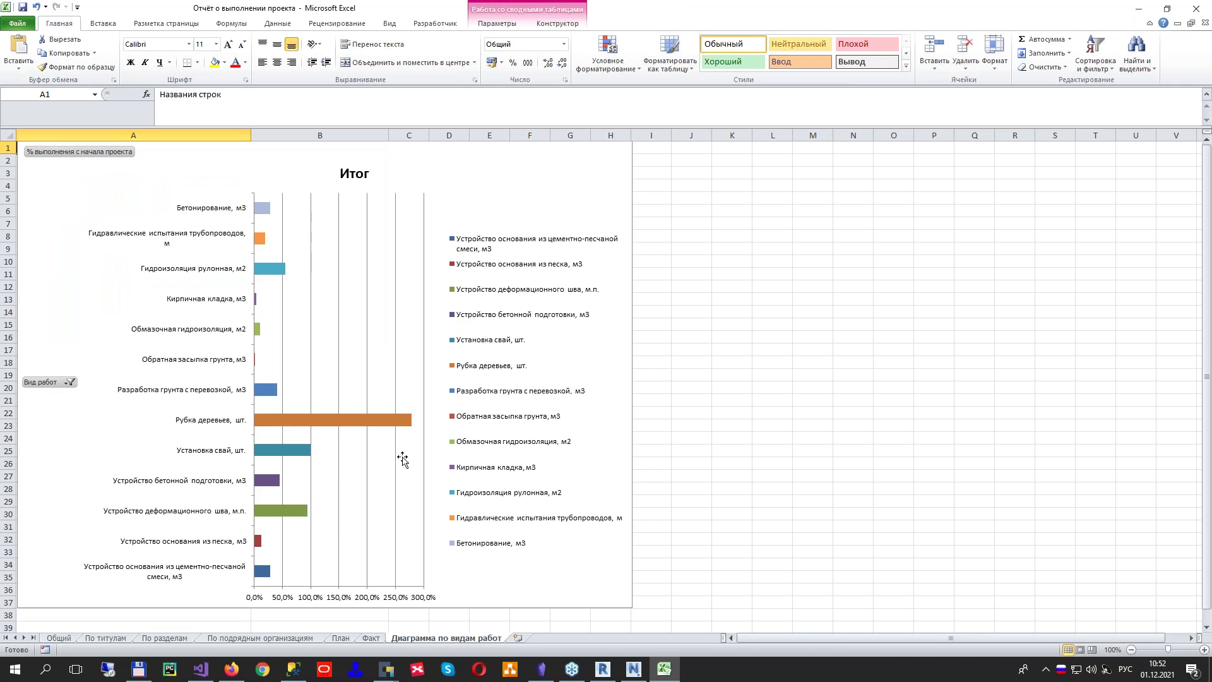
# Review the Общий sheet with Армирование, т expanded, and the По титулам sheet with its Не указано group expanded
pyautogui.click(57, 639)
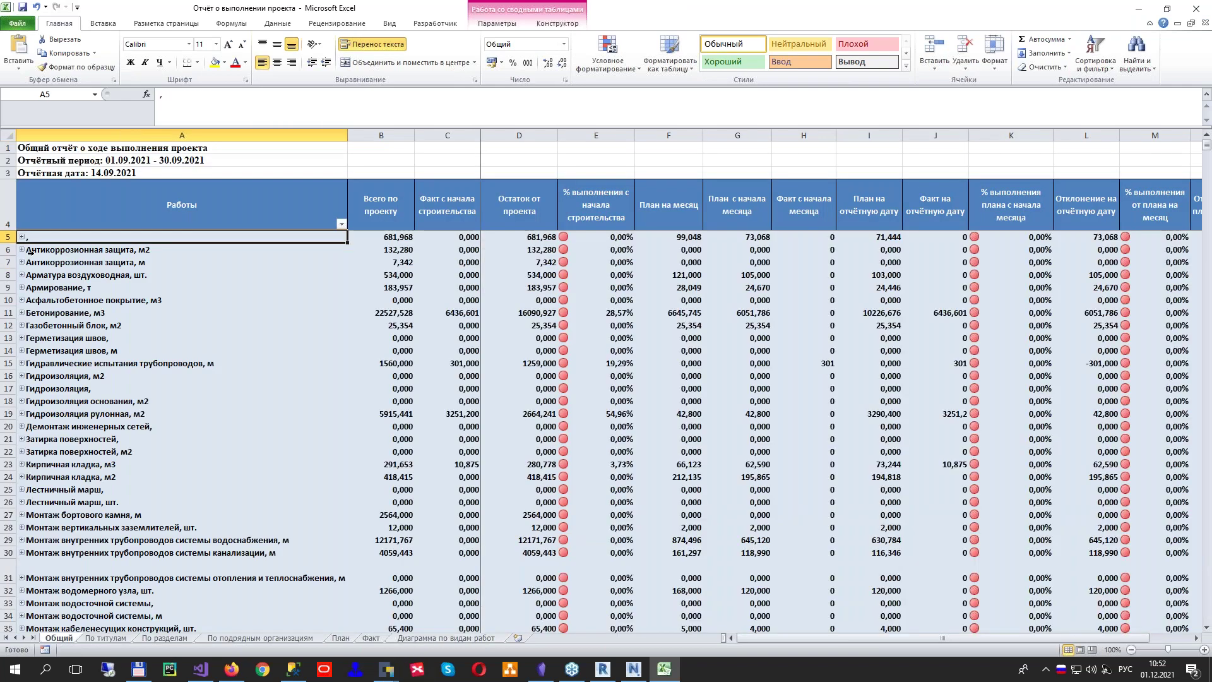
pyautogui.moveTo(91, 262); pyautogui.dragTo(92, 540)
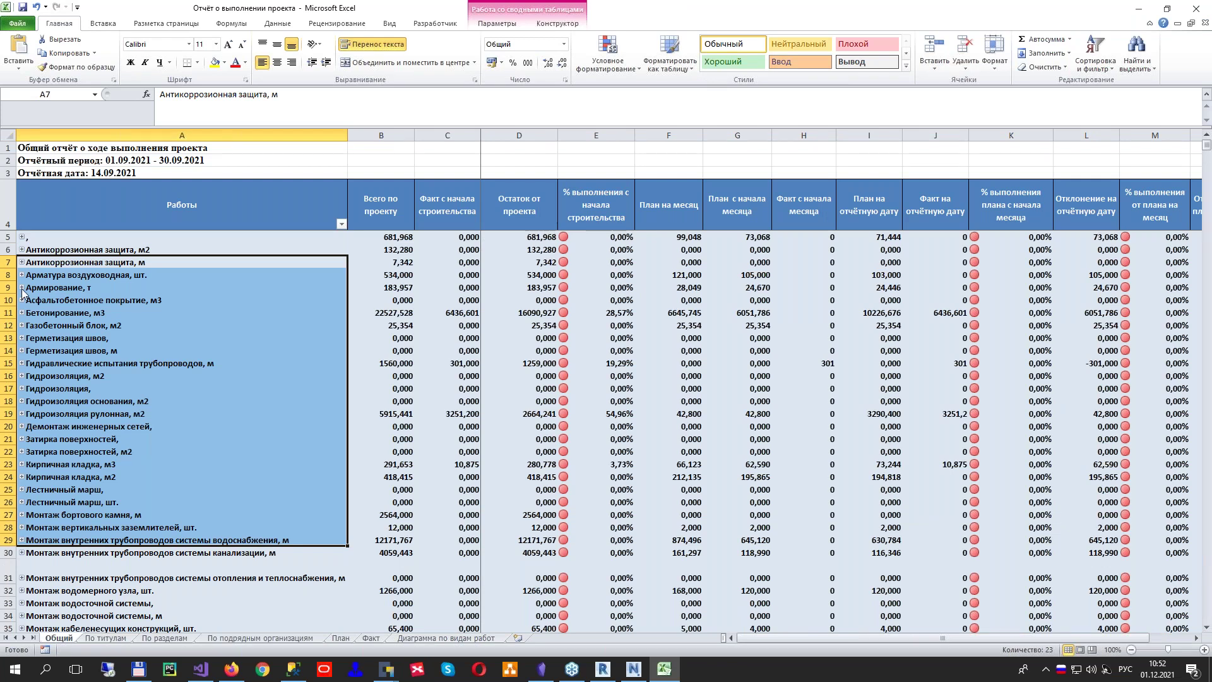
pyautogui.click(21, 288)
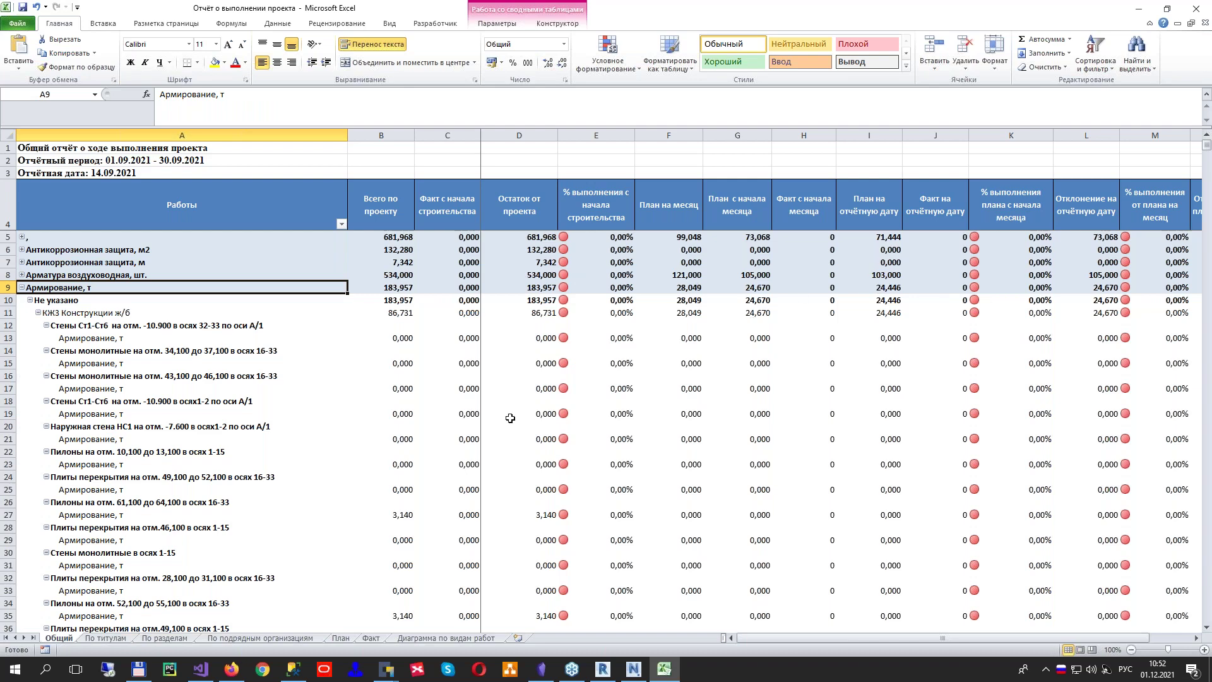
pyautogui.click(105, 638)
pyautogui.click(21, 235)
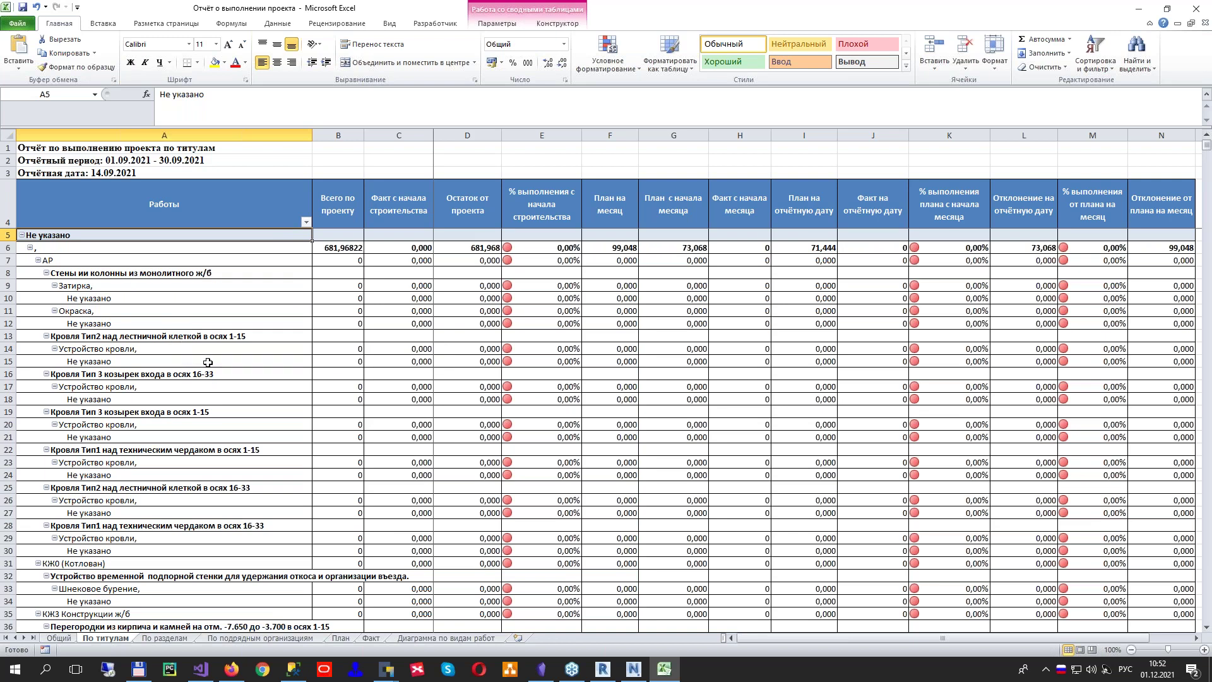
# Review the По разделам sheet and expand the ВК section to its detailed works
pyautogui.click(181, 638)
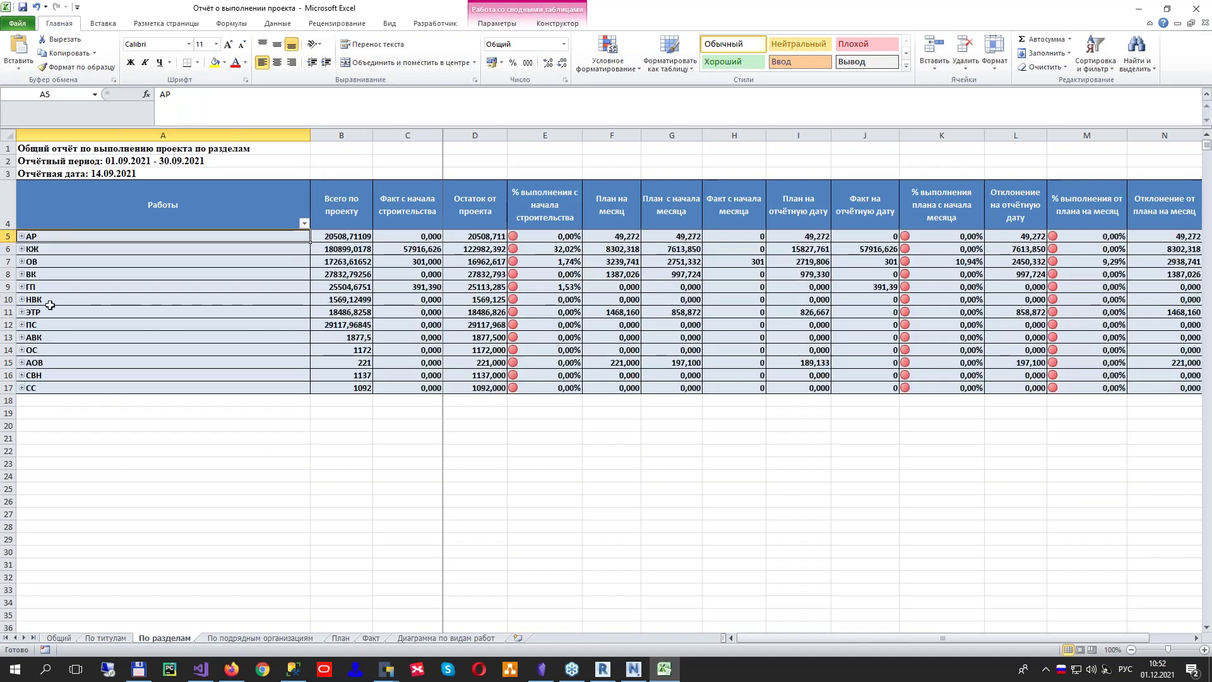
pyautogui.click(55, 289)
pyautogui.click(75, 264)
pyautogui.click(55, 303)
pyautogui.click(45, 274)
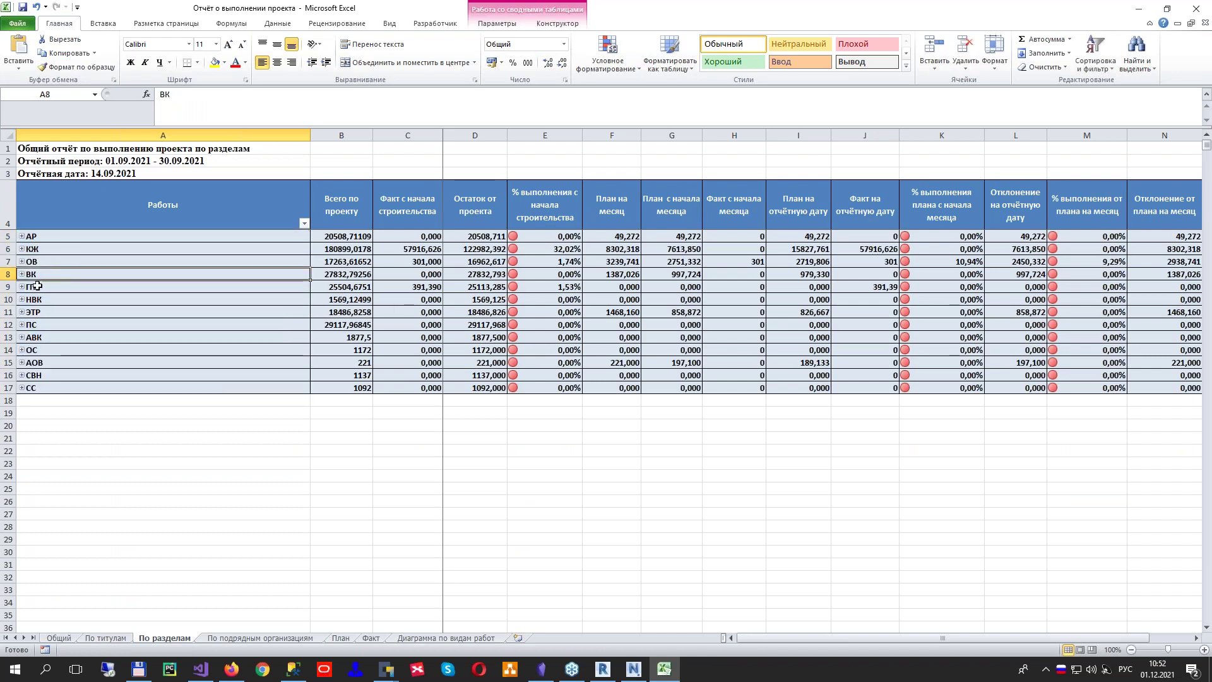
pyautogui.click(21, 274)
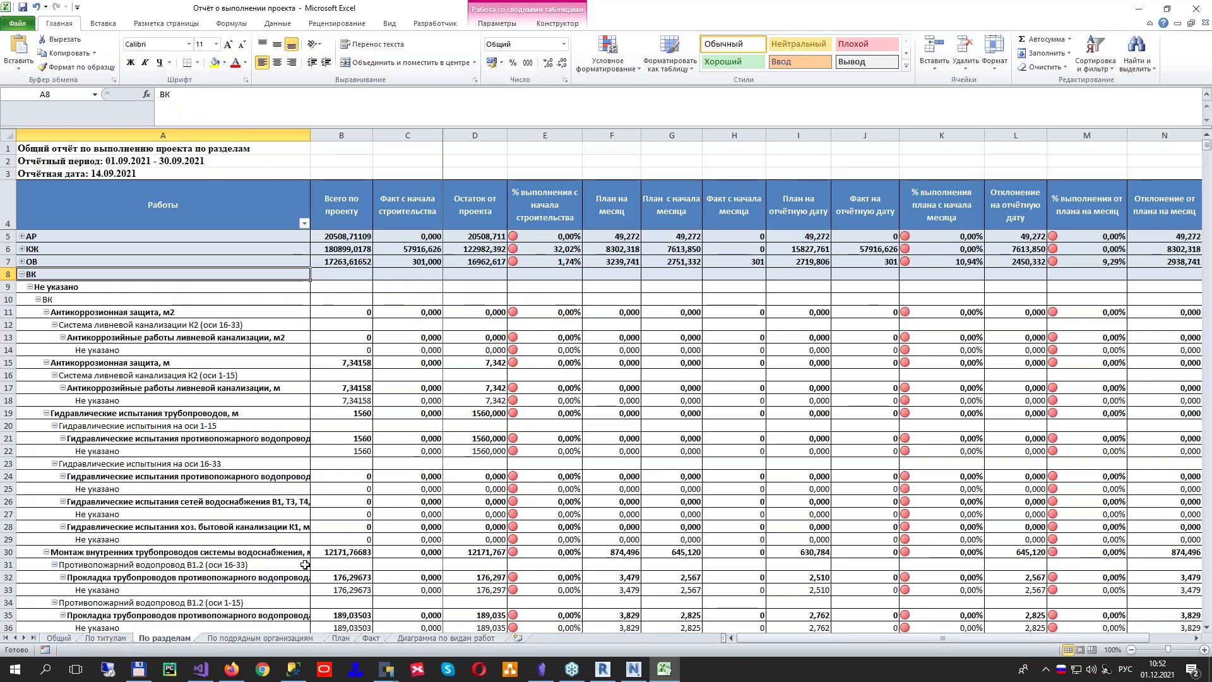
# Expand ООО "КАПИТАЛ-СТРОЙ" on the По подрядным организациям sheet and review its concreting works and completion percentages
pyautogui.click(242, 639)
pyautogui.click(22, 253)
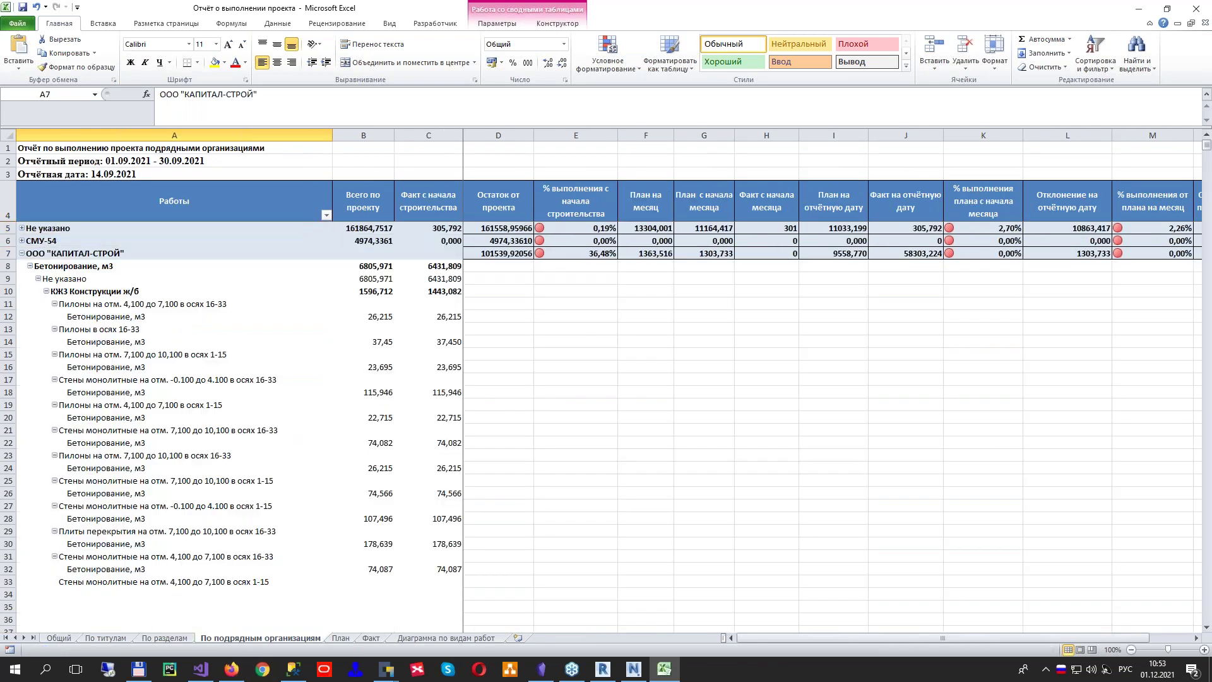
pyautogui.moveTo(157, 329); pyautogui.dragTo(301, 433)
pyautogui.scroll(-20, 301, 433)
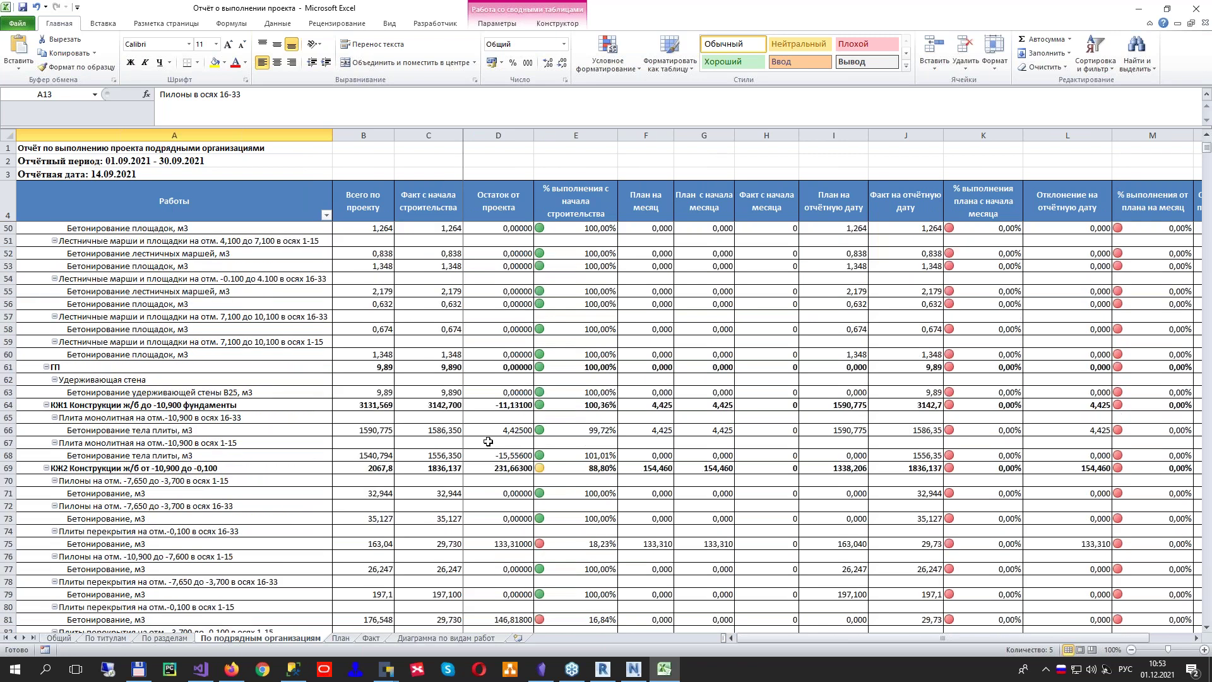
# Examine the daily and cumulative planned quantities of Прокладка кабелей и проводов on the План sheet
pyautogui.click(346, 639)
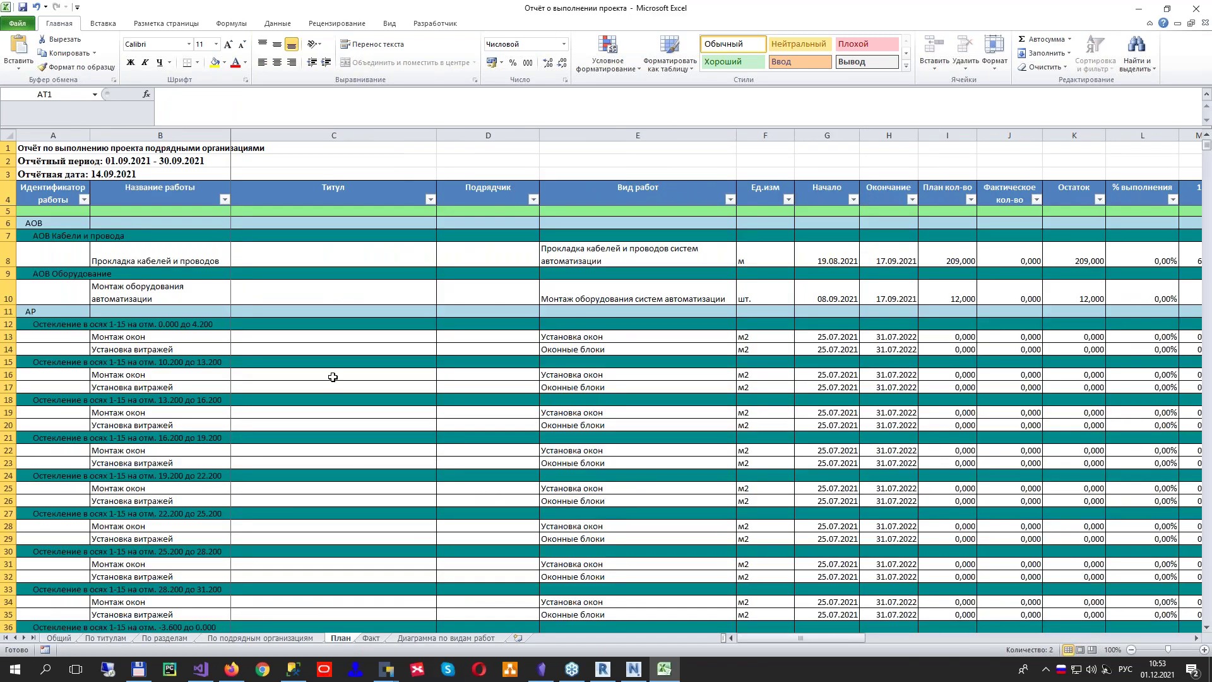
pyautogui.click(150, 255)
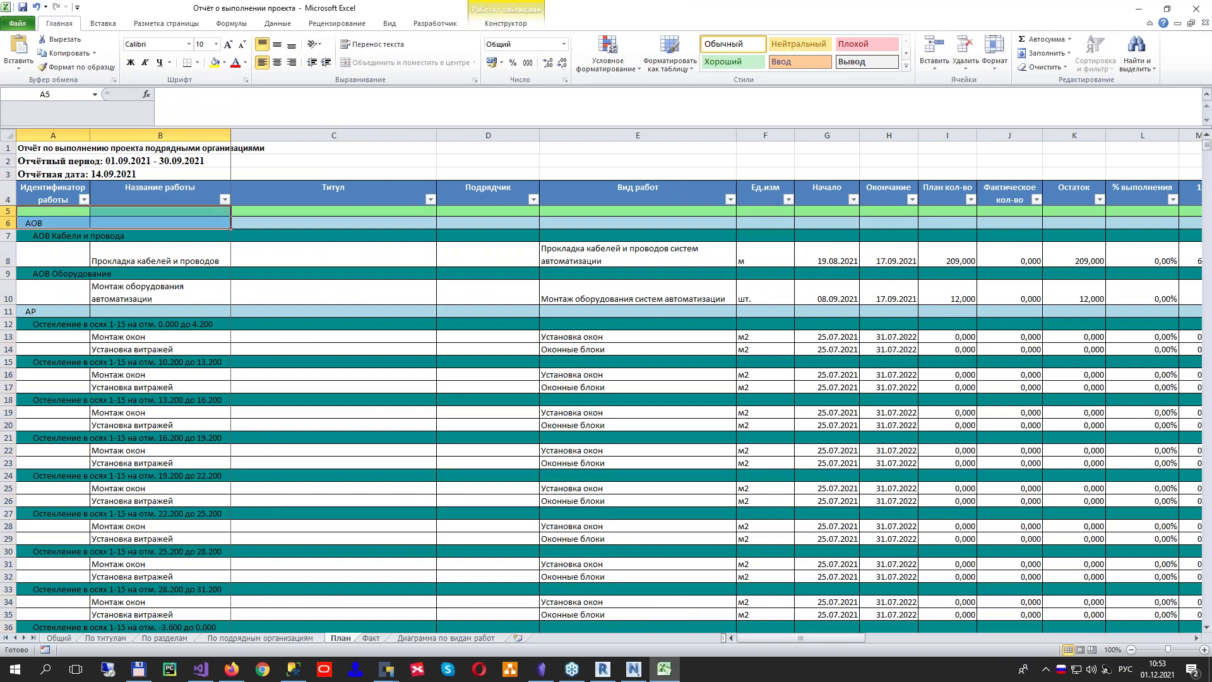
pyautogui.moveTo(149, 256); pyautogui.dragTo(765, 259)
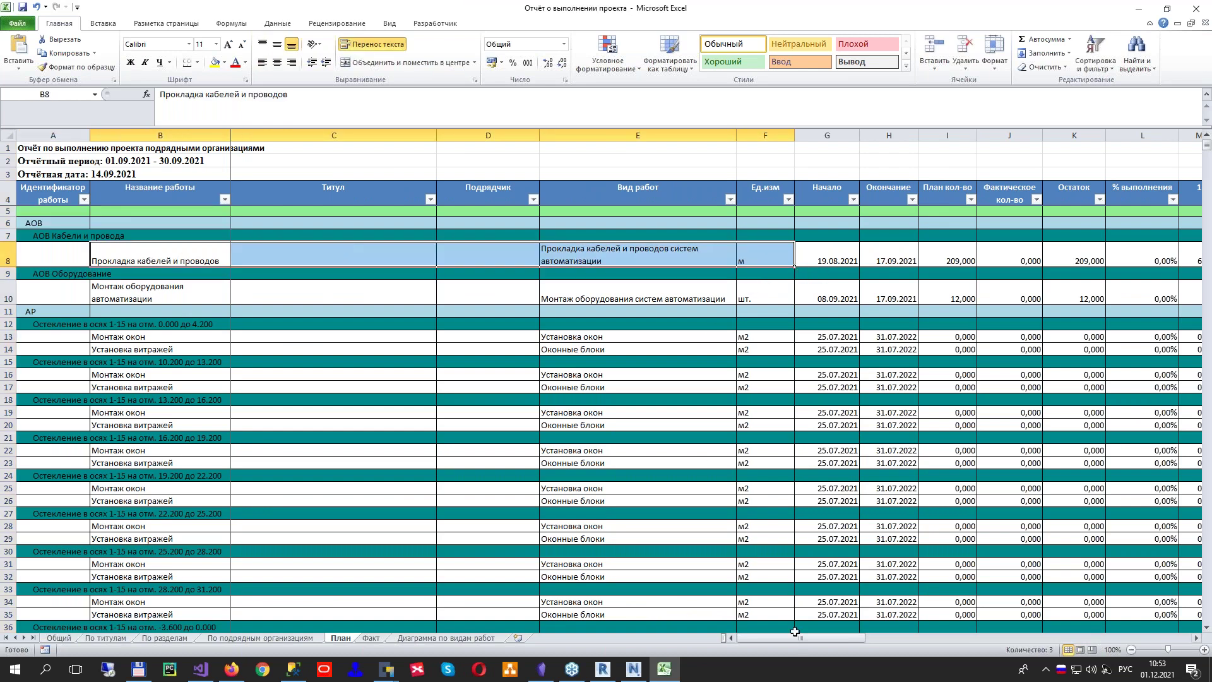
pyautogui.moveTo(794, 639); pyautogui.dragTo(902, 639)
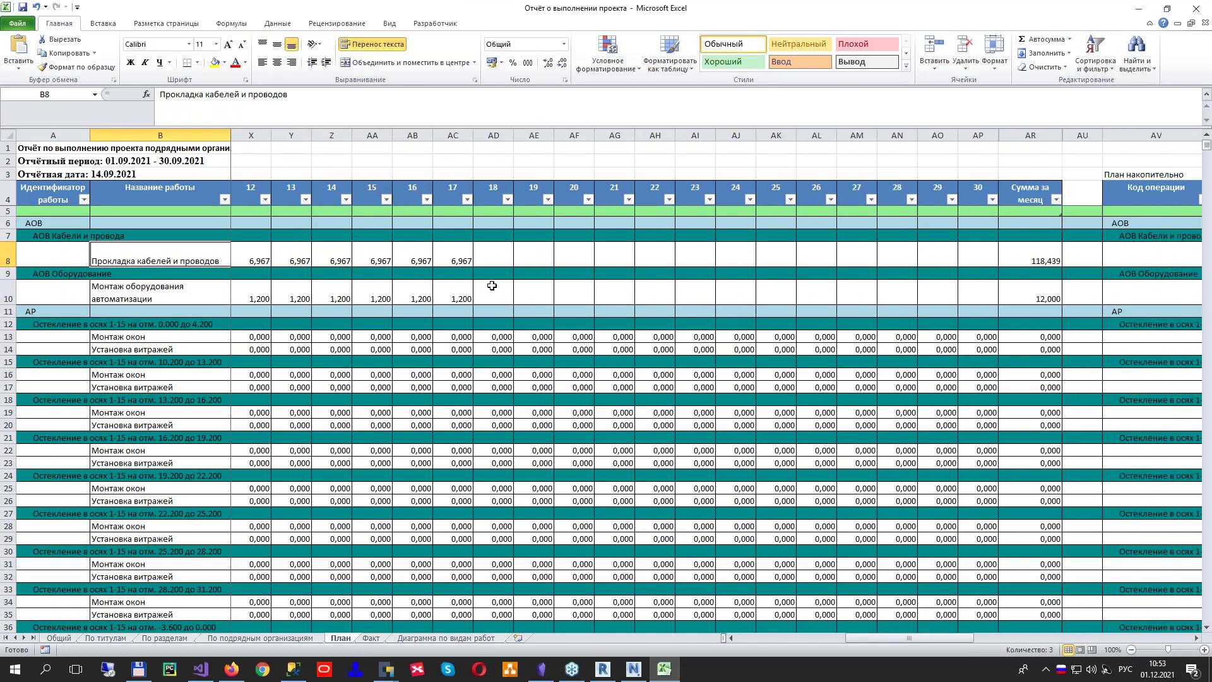
pyautogui.click(443, 263)
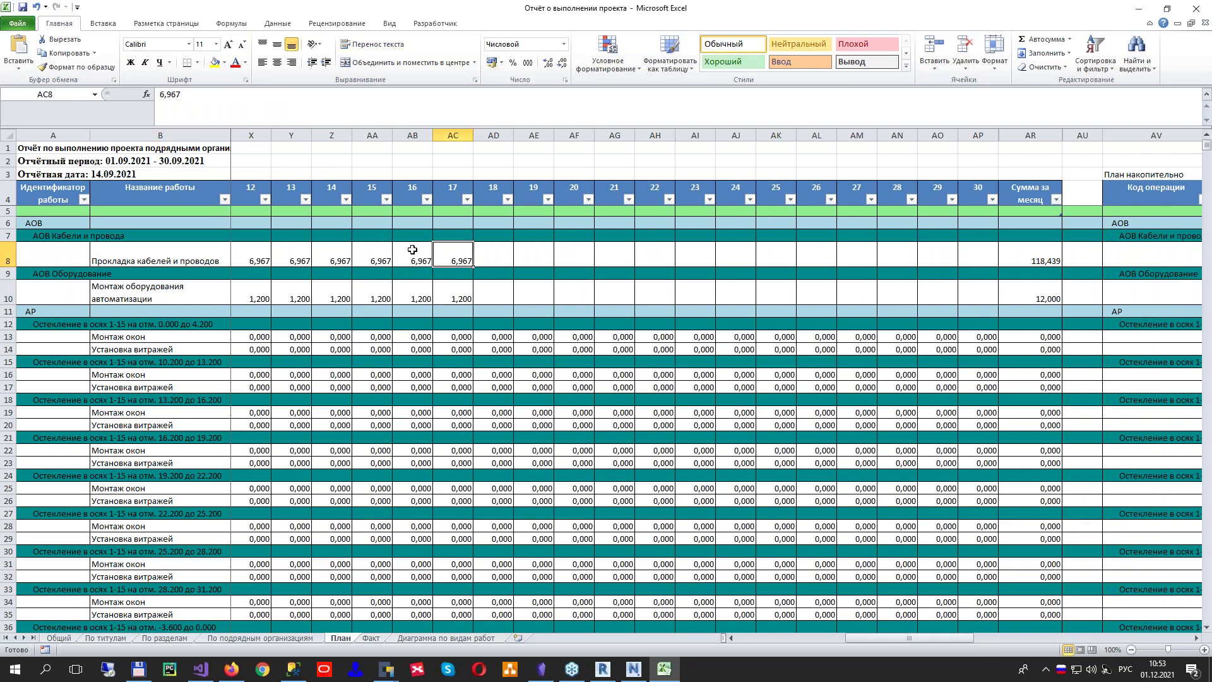
pyautogui.click(381, 257)
pyautogui.moveTo(880, 640); pyautogui.dragTo(1056, 639)
pyautogui.click(476, 262)
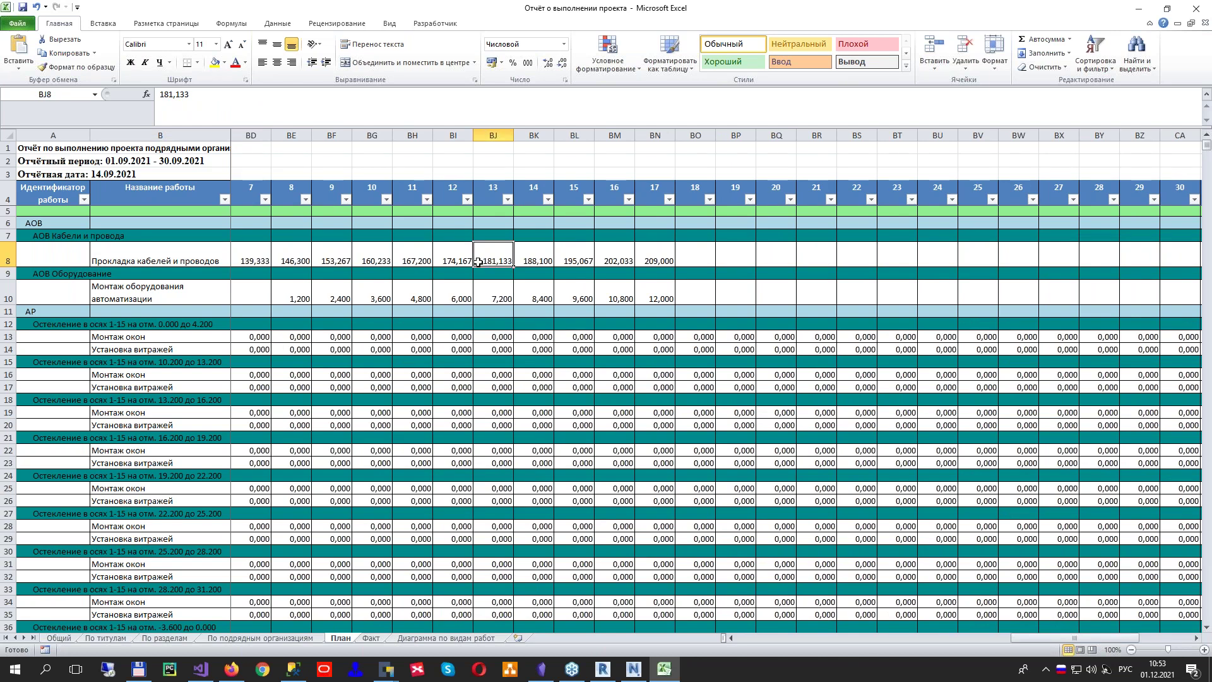
pyautogui.click(439, 259)
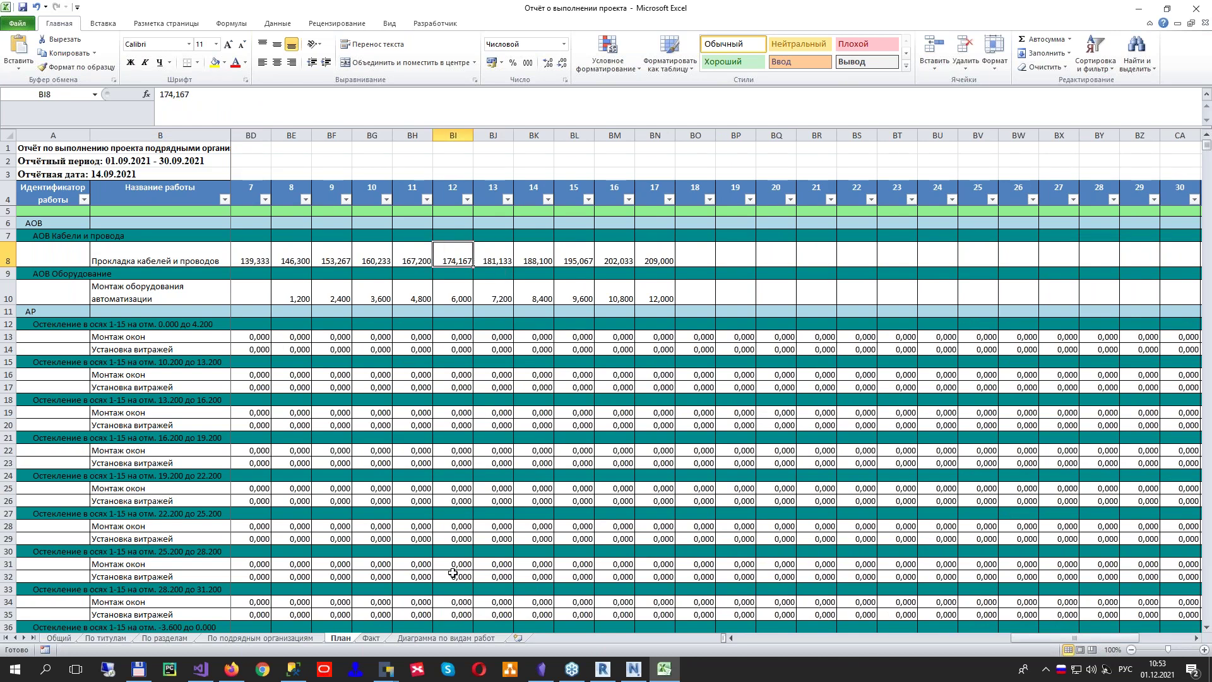
# Review the actual quantities of Гидравлическое испытание трубопроводов for both parking blocks on day 9 of the Факт sheet
pyautogui.click(371, 638)
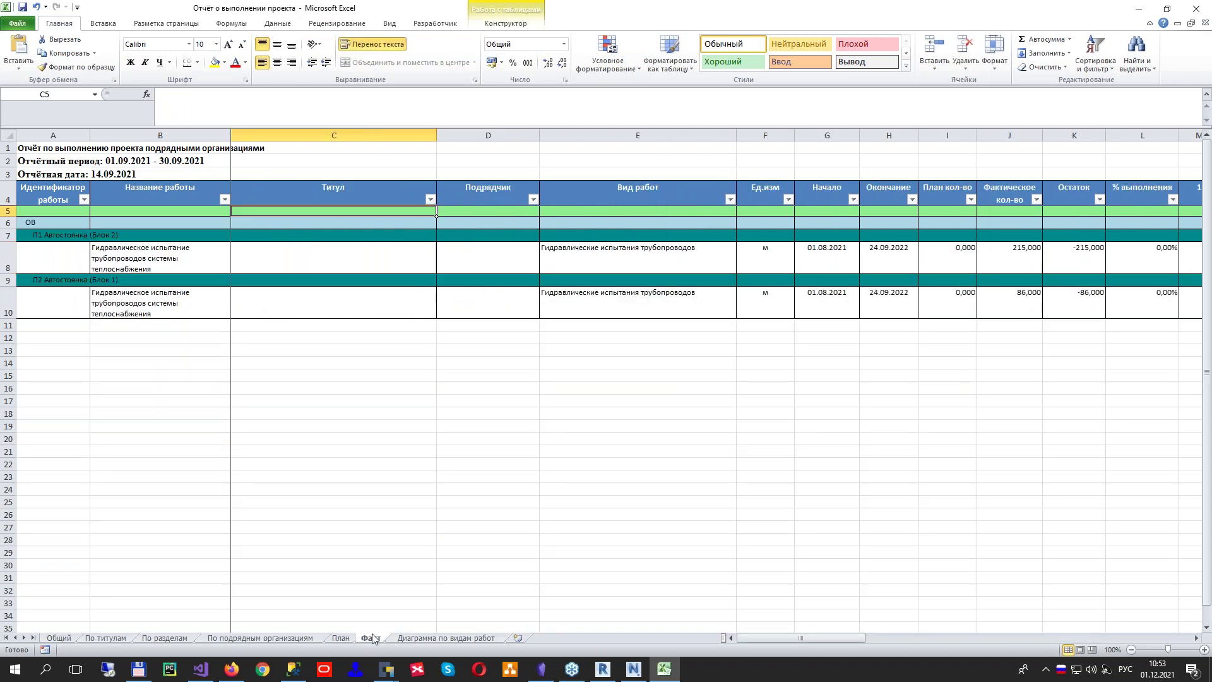
pyautogui.click(344, 306)
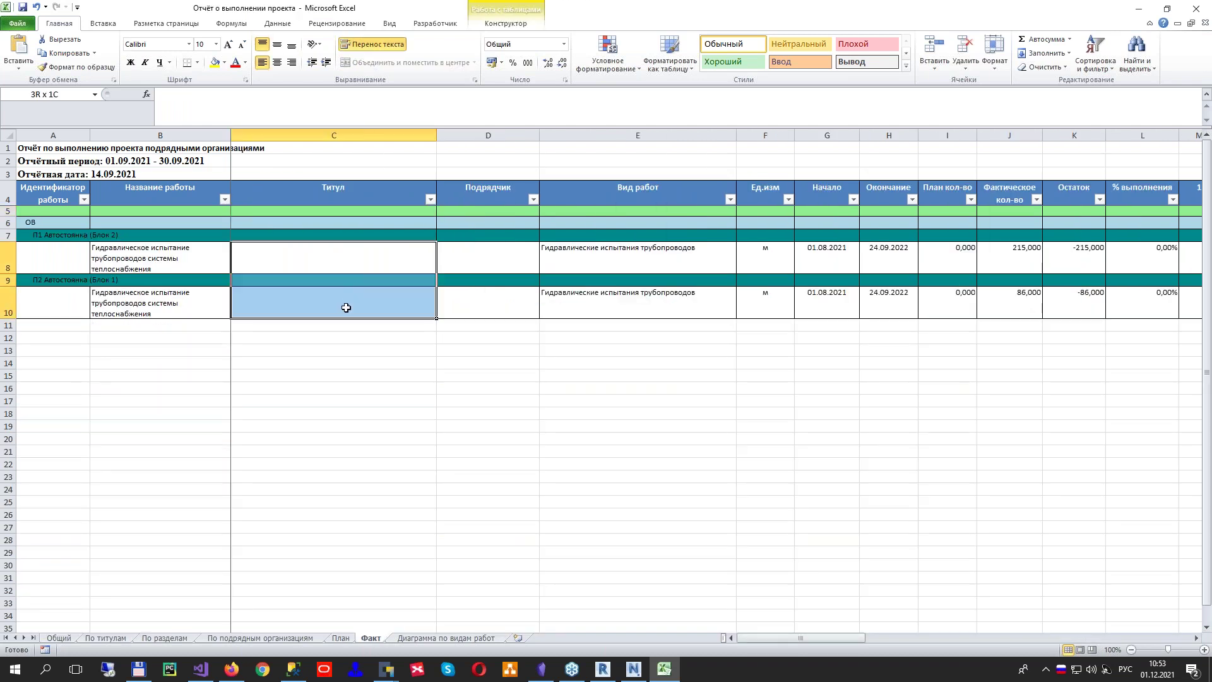
pyautogui.click(96, 224)
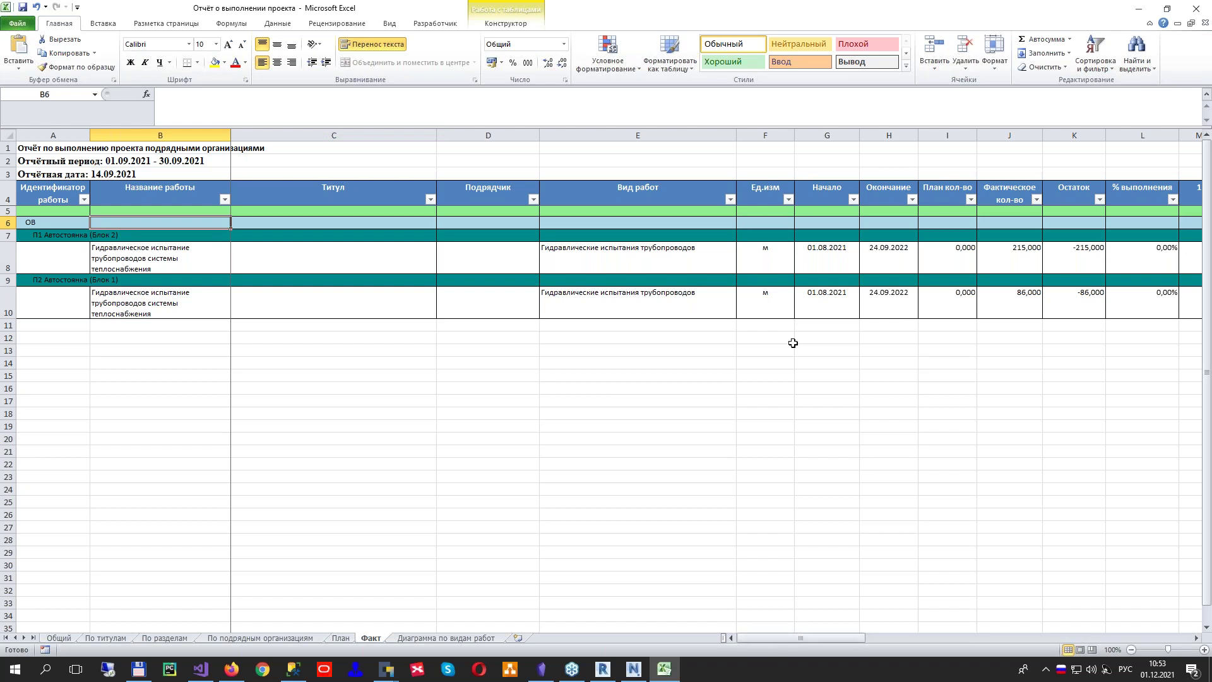
pyautogui.moveTo(812, 638); pyautogui.dragTo(890, 637)
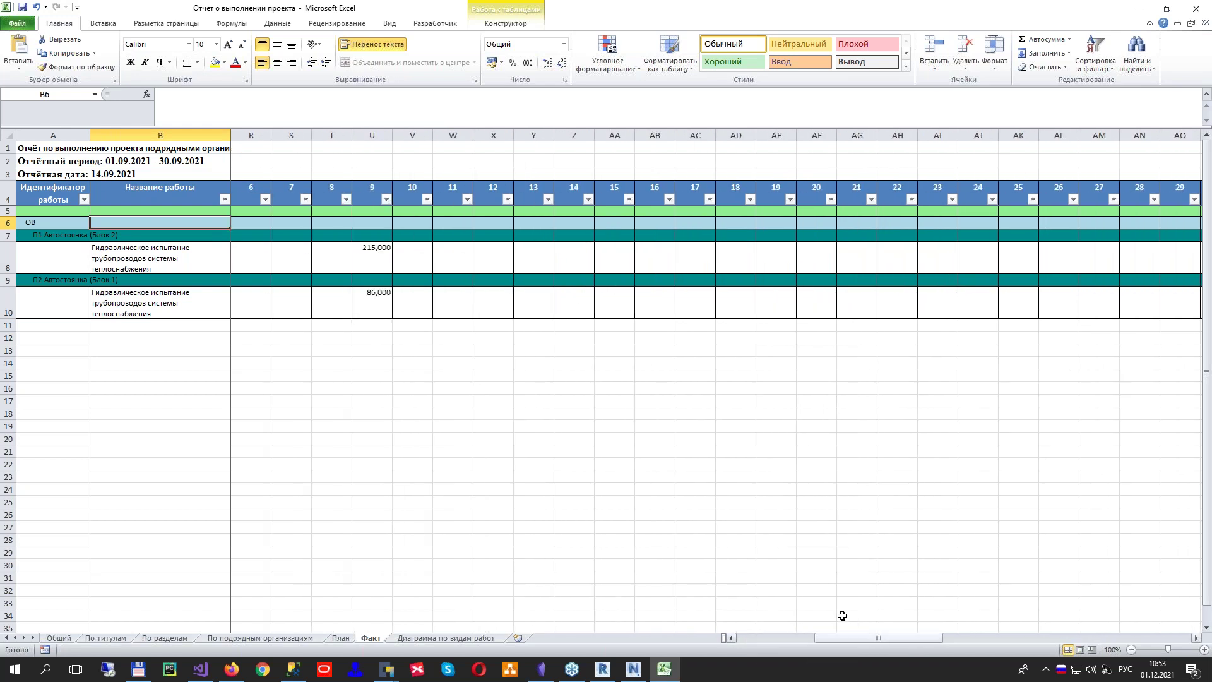
pyautogui.moveTo(370, 252); pyautogui.dragTo(373, 309)
pyautogui.moveTo(372, 193); pyautogui.dragTo(372, 310)
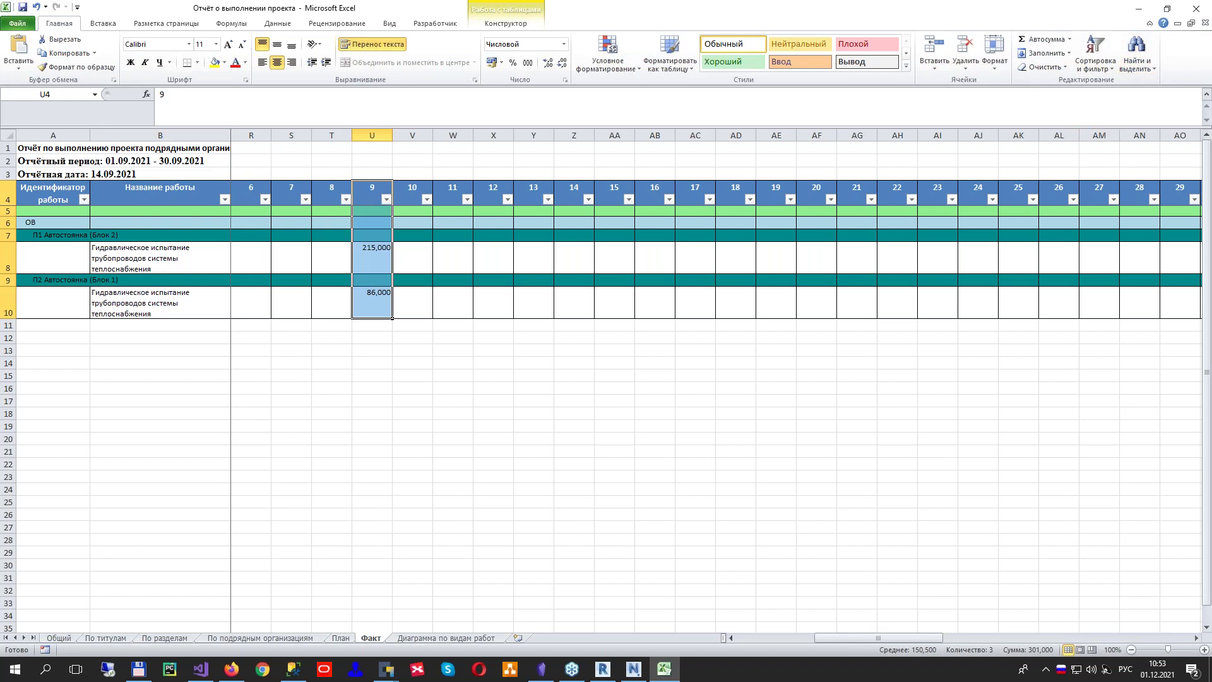
pyautogui.scroll(-2, 631, 379)
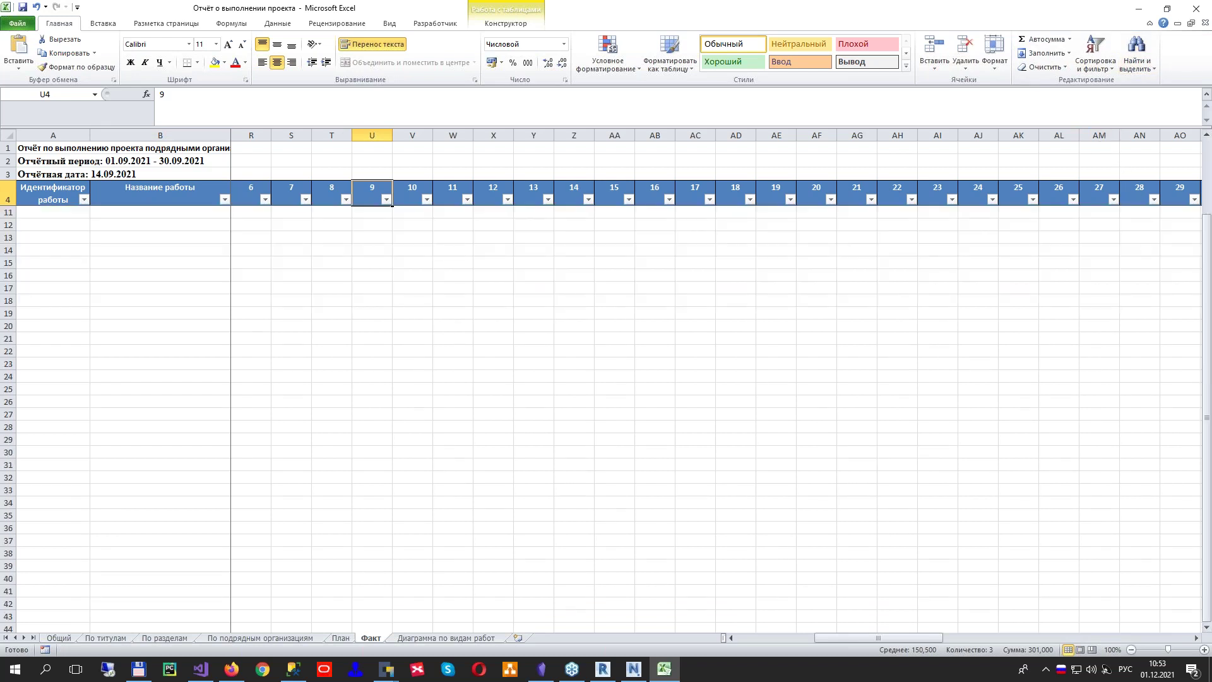
# Close the report workbook without saving changes and return to Assistant Build
pyautogui.click(1196, 9)
pyautogui.press('Tab')
pyautogui.press('Return')
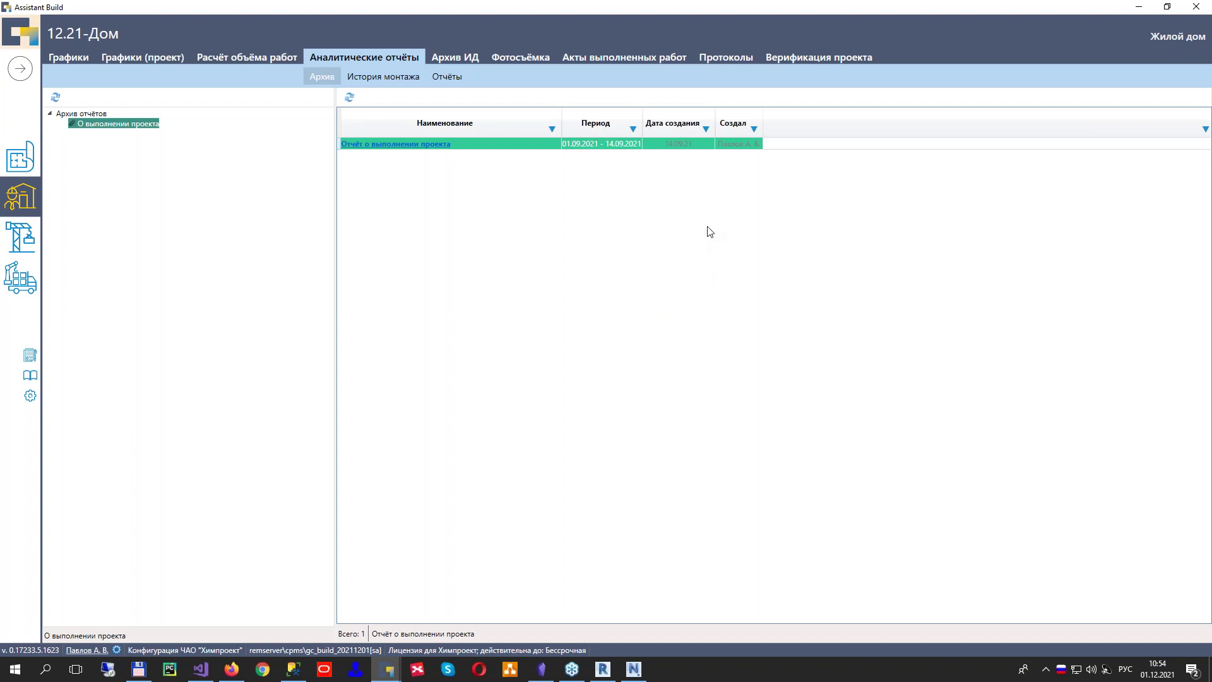
# Open the project's design visualization, expand КЖ, and start creating a specification from IFC for КЖ2 Конструкции ж/б ниже отм. 0.000
pyautogui.click(26, 169)
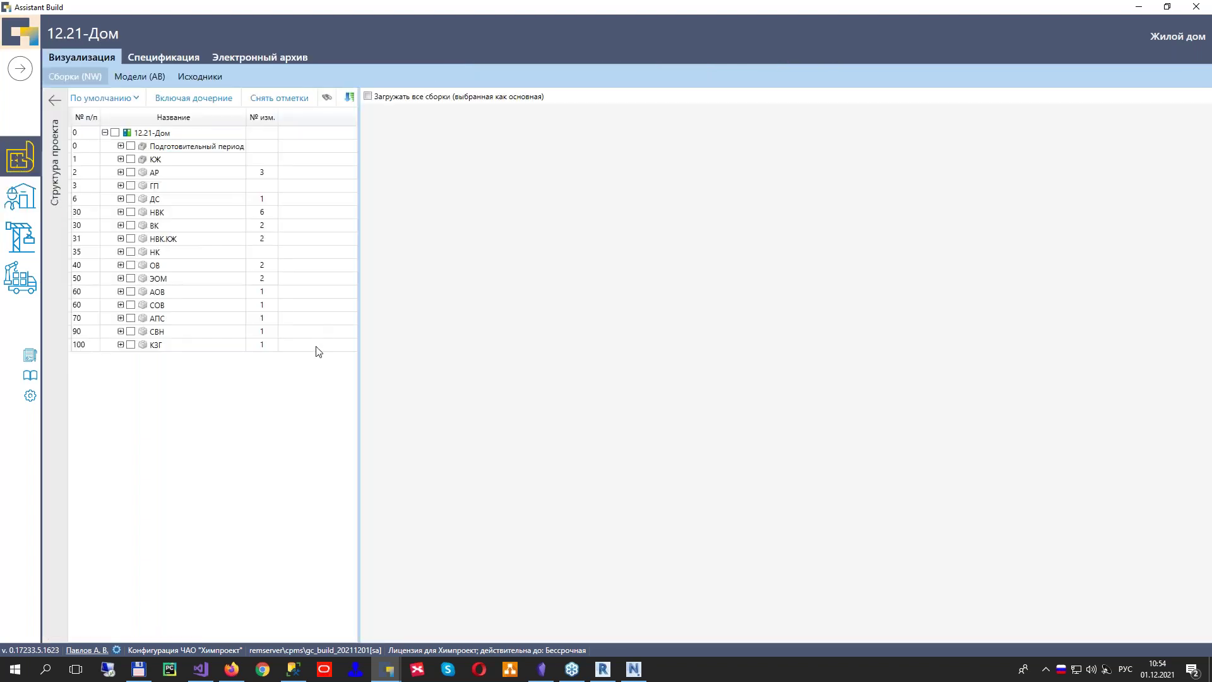
pyautogui.click(120, 159)
pyautogui.rightClick(188, 204)
pyautogui.moveTo(298, 335)
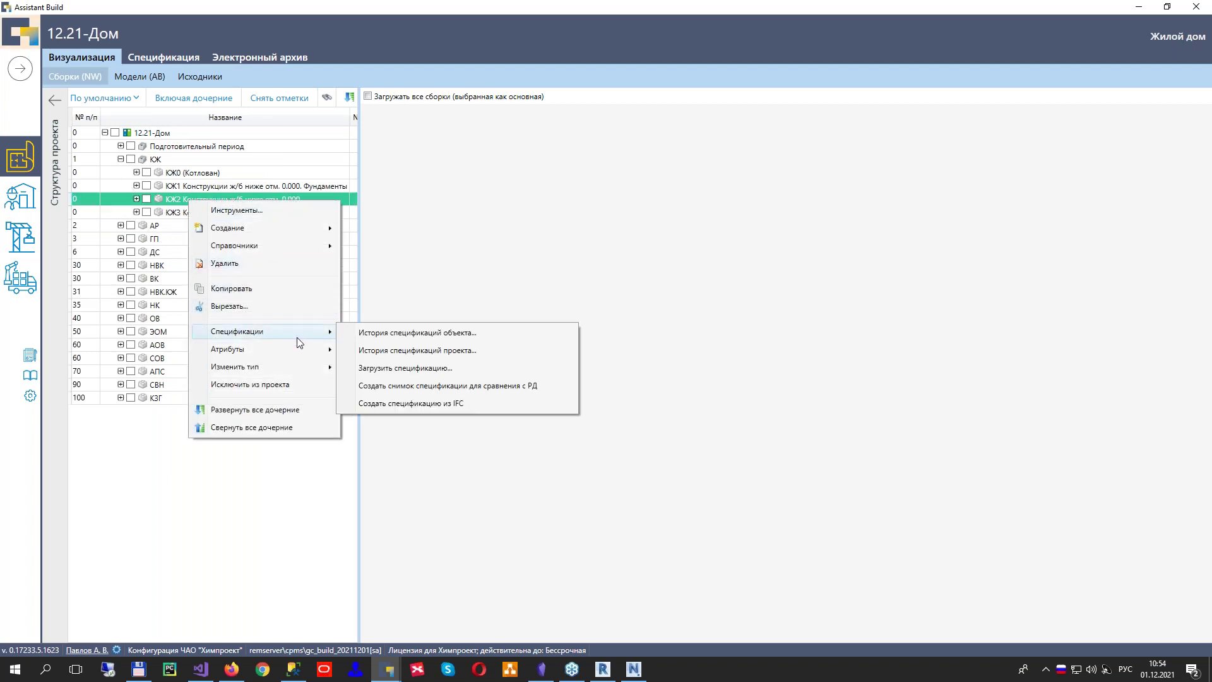
pyautogui.click(481, 403)
# Open the IFC model from the IFC folder in D:\CPMS\Мероприятия\Вебинар 01.12.2021
pyautogui.scroll(-3, 98, 313)
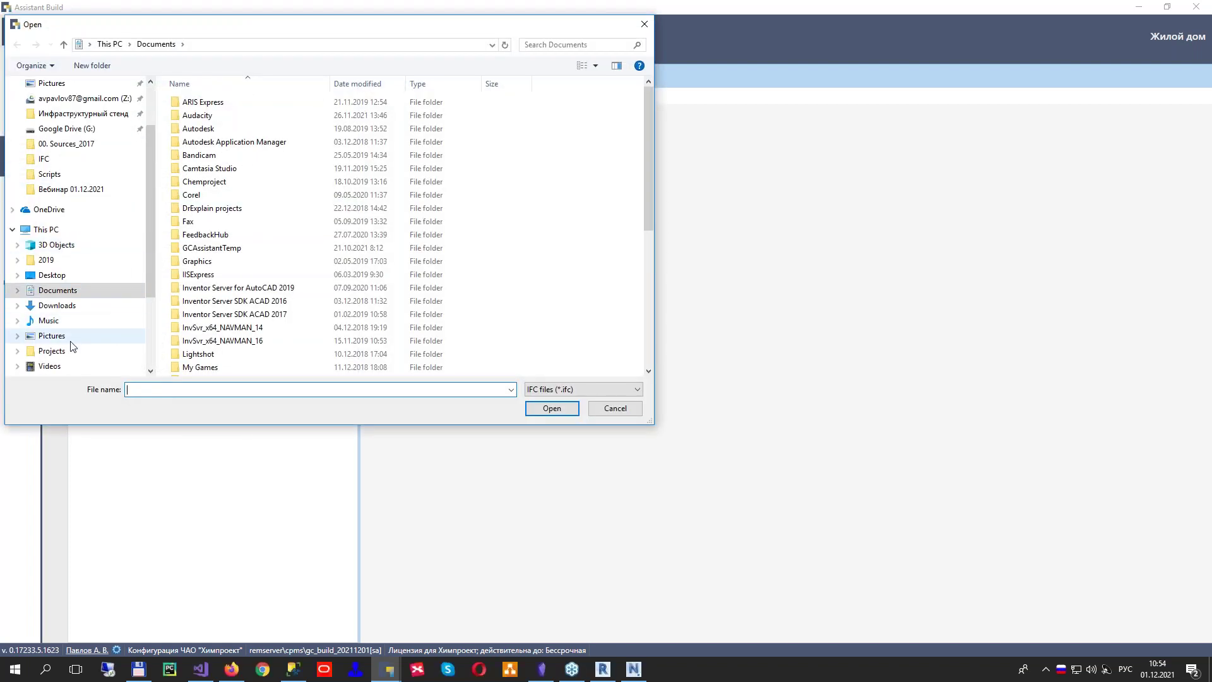
pyautogui.click(78, 341)
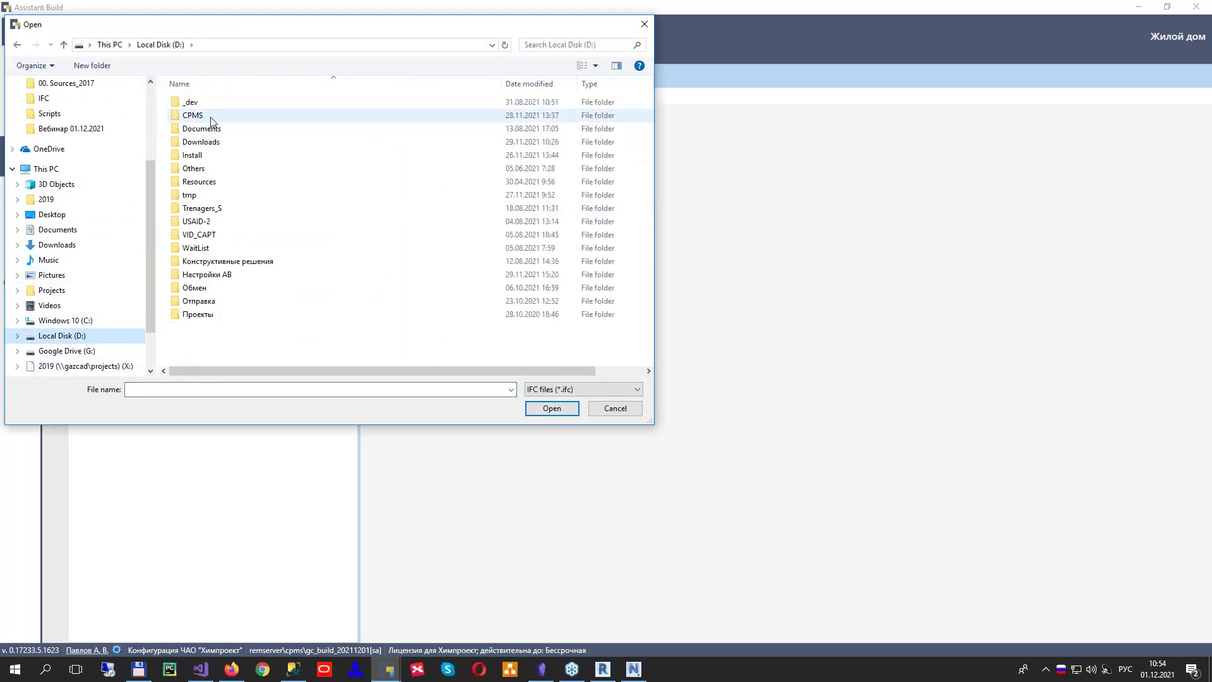
pyautogui.doubleClick(224, 116)
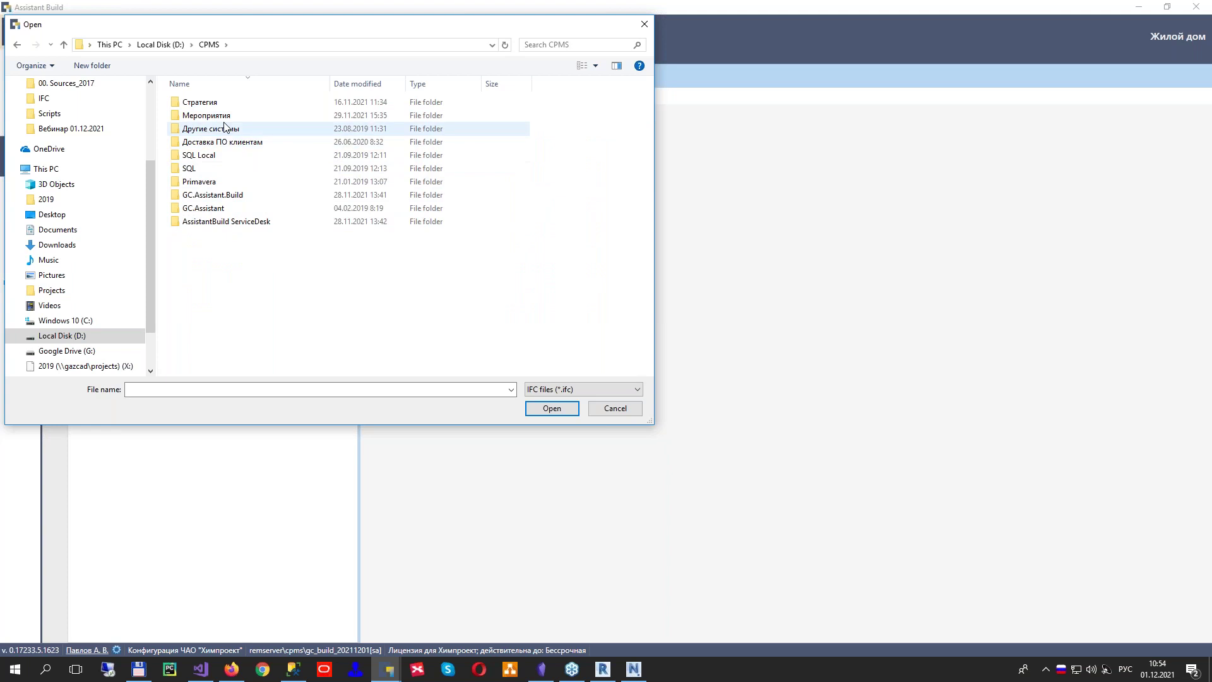
pyautogui.doubleClick(221, 115)
pyautogui.doubleClick(218, 103)
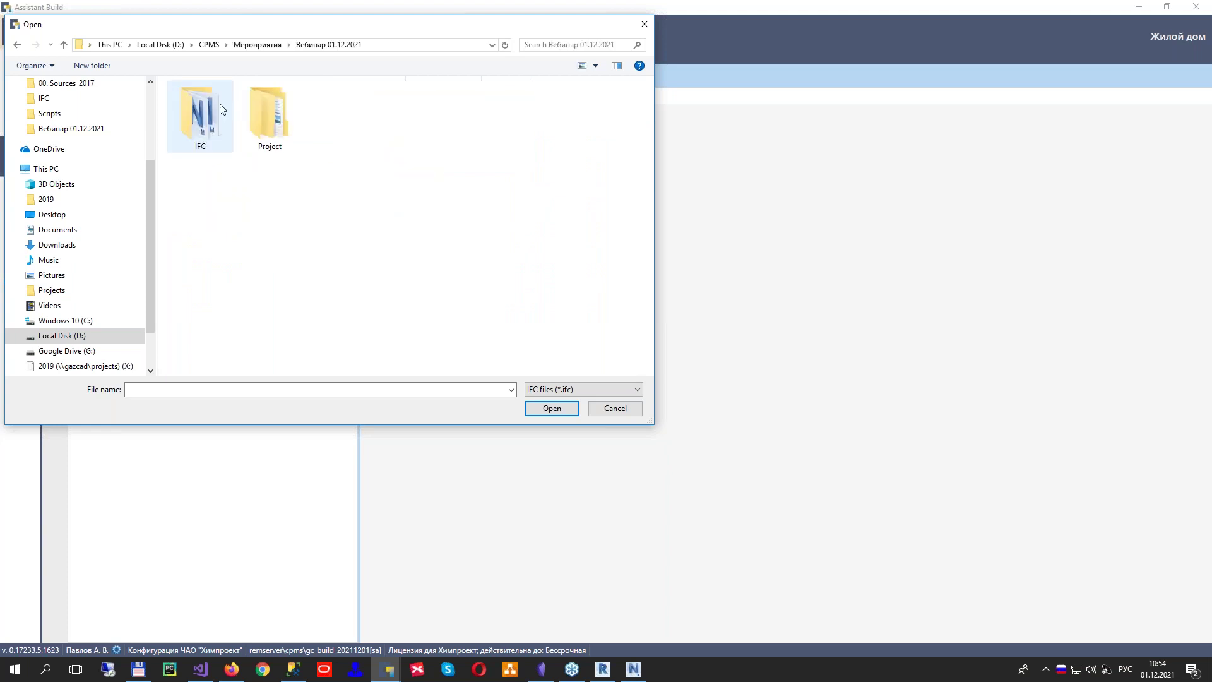
pyautogui.doubleClick(204, 126)
pyautogui.doubleClick(209, 130)
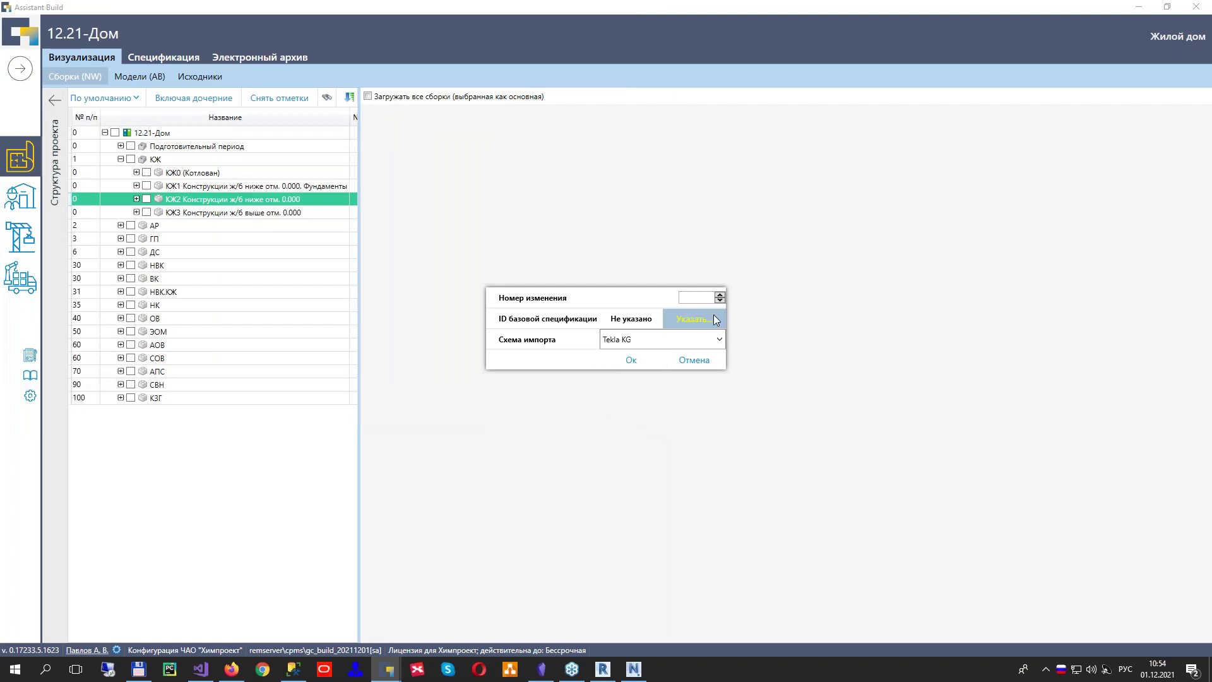
# Set the import scheme to Tekla KMD and load the specification preview in a maximized window
pyautogui.click(681, 346)
pyautogui.click(644, 383)
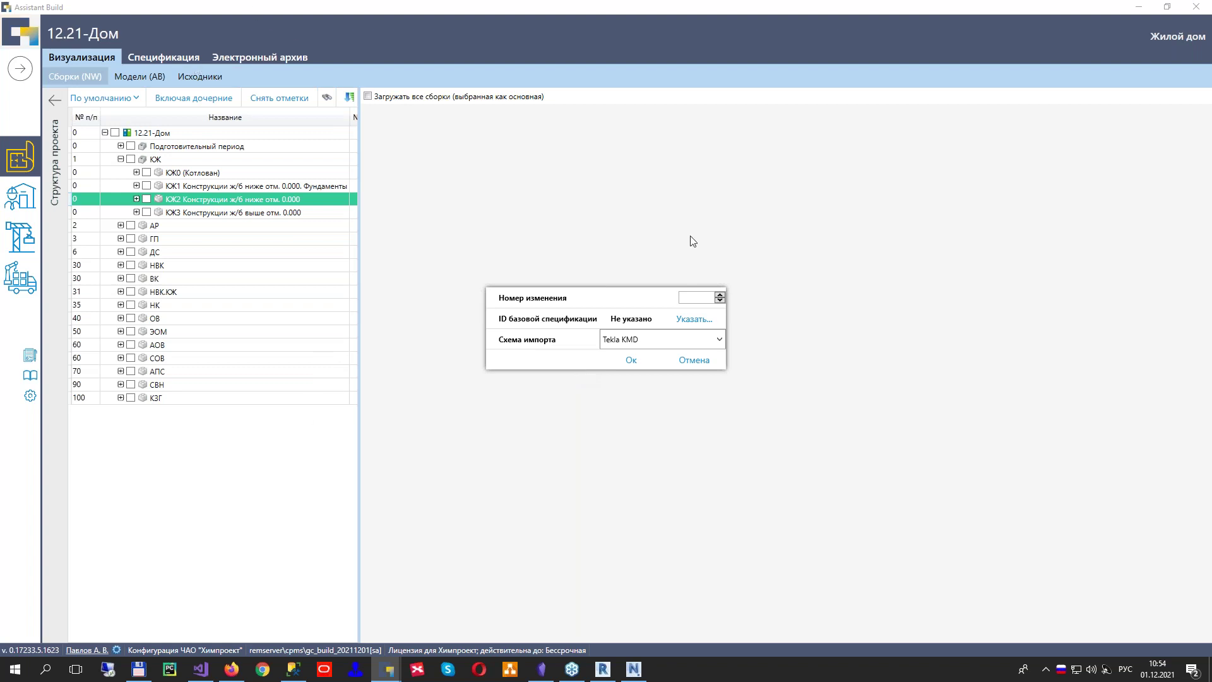
pyautogui.click(631, 365)
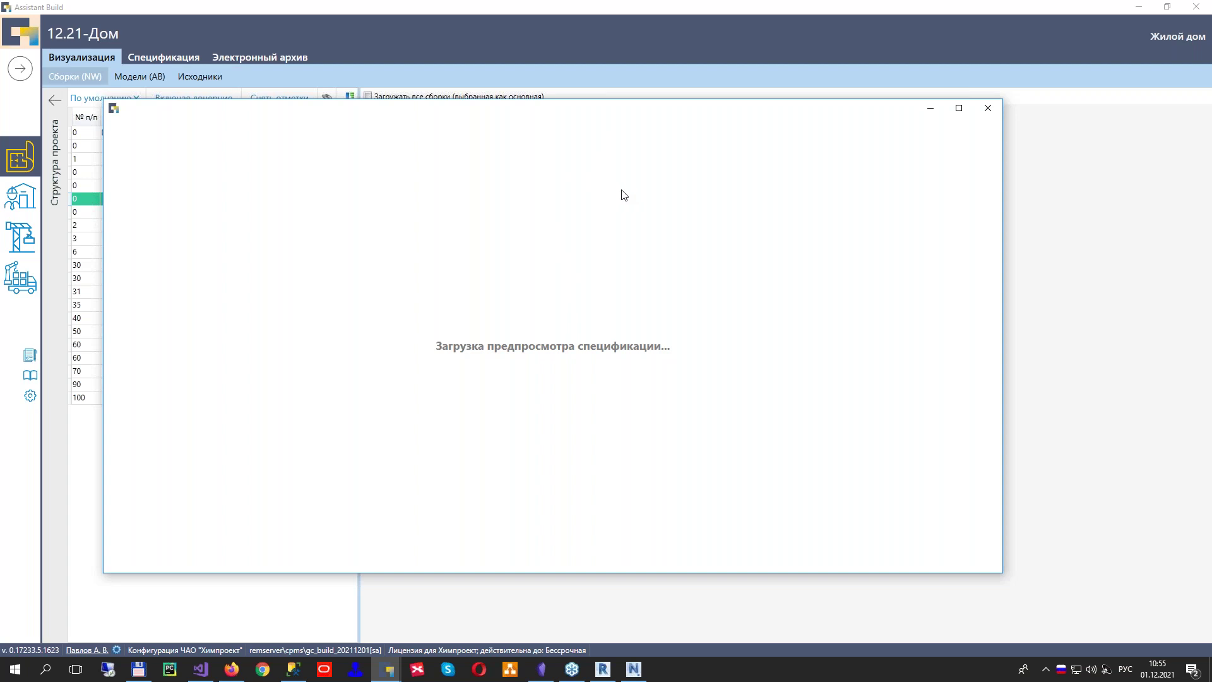
pyautogui.doubleClick(592, 112)
# Try grouping the specification rows, return to individual elements, and compare selected rows with the elements in the 3D preview
pyautogui.moveTo(555, 235); pyautogui.dragTo(499, 436)
pyautogui.click(25, 341)
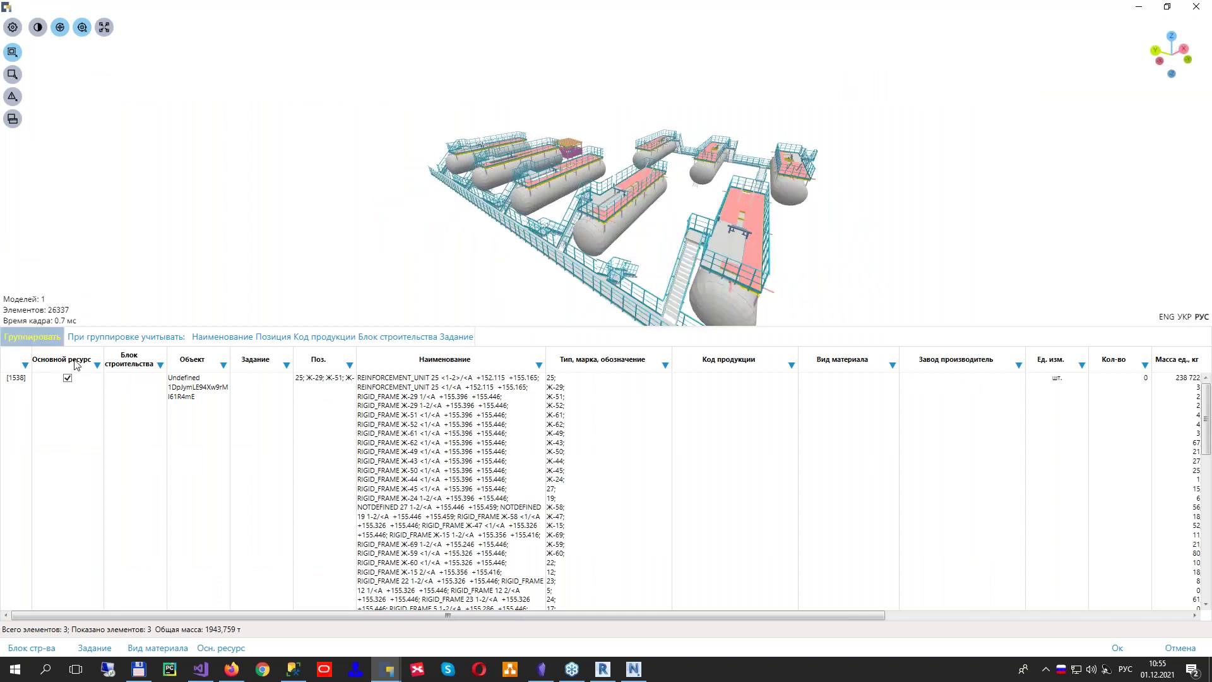
pyautogui.moveTo(465, 396); pyautogui.dragTo(449, 454)
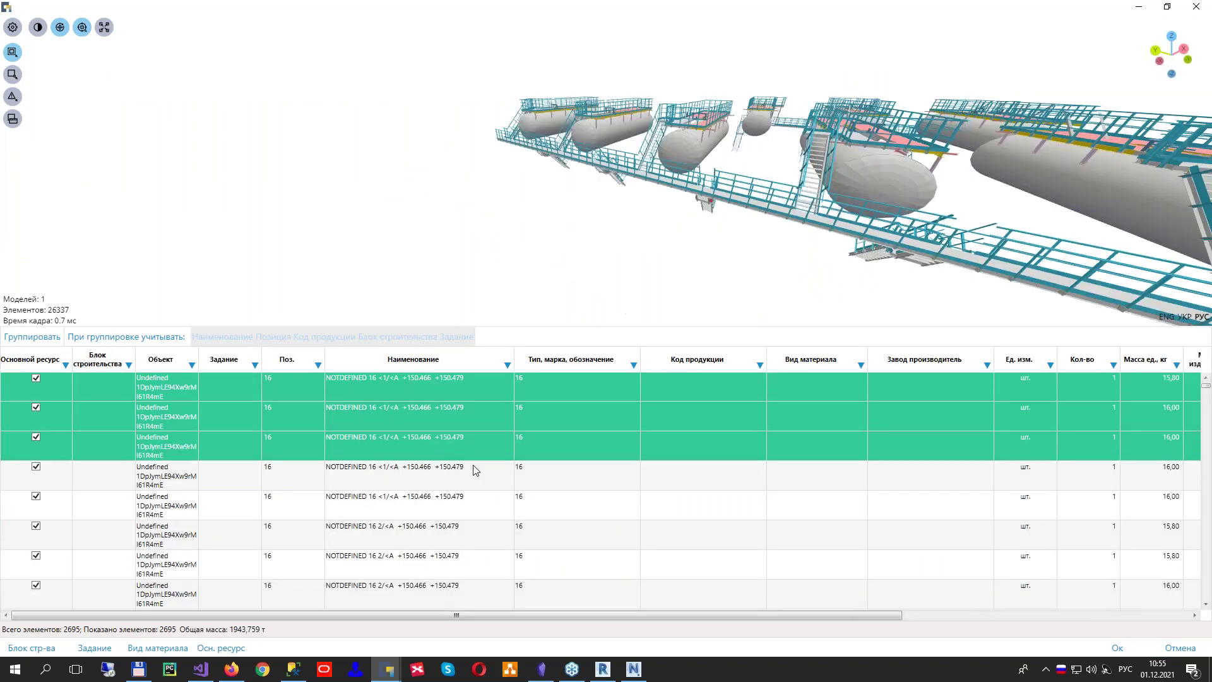
pyautogui.click(654, 244)
pyautogui.moveTo(655, 244); pyautogui.dragTo(776, 244)
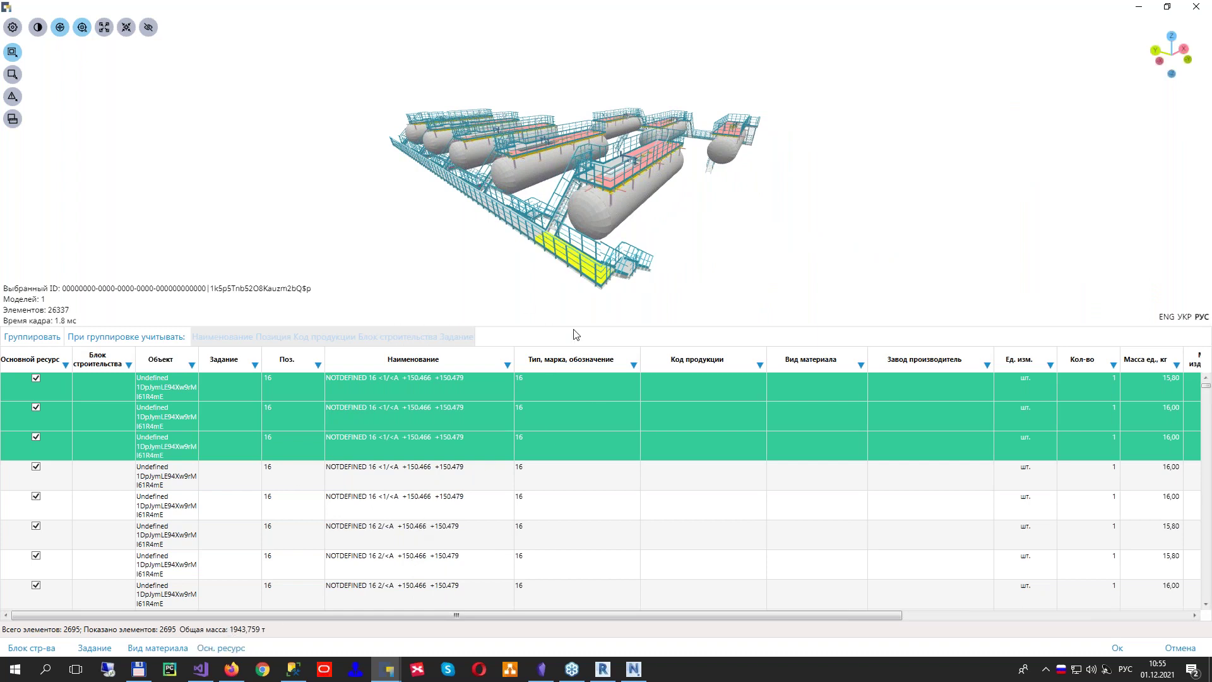
pyautogui.click(482, 498)
pyautogui.scroll(-3, 481, 497)
# Open the construction block selection for the chosen elements and cancel it without clearing their block identifiers
pyautogui.click(46, 653)
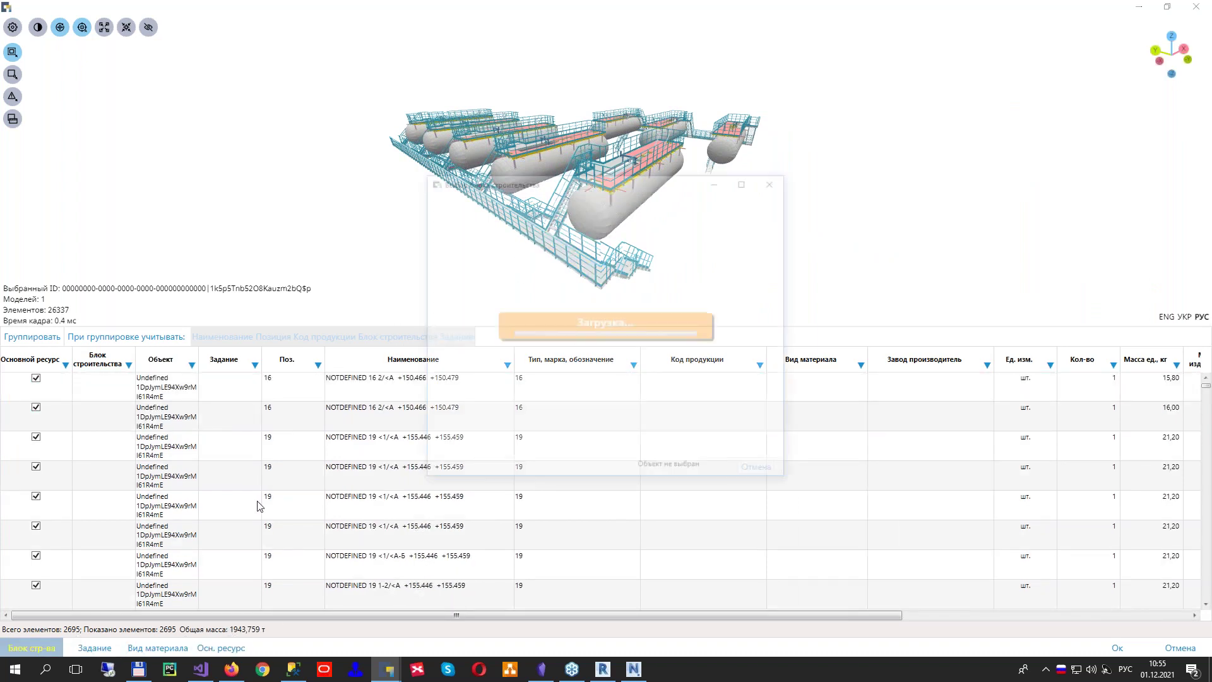
pyautogui.click(774, 182)
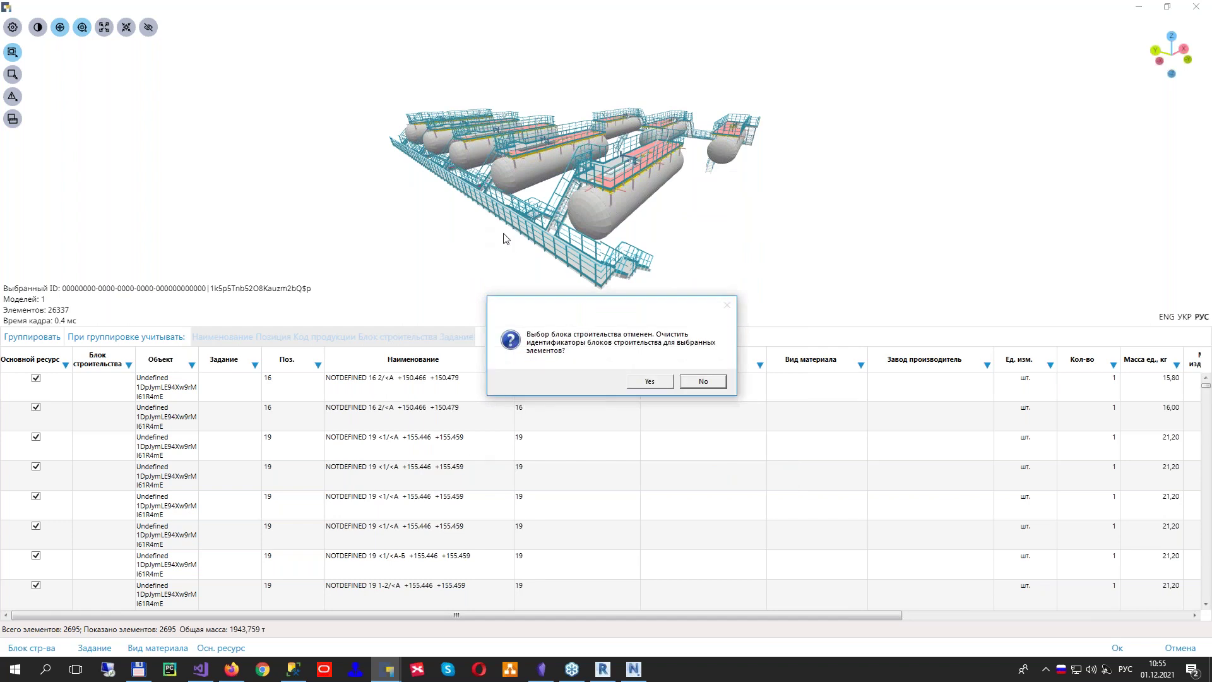
pyautogui.click(702, 381)
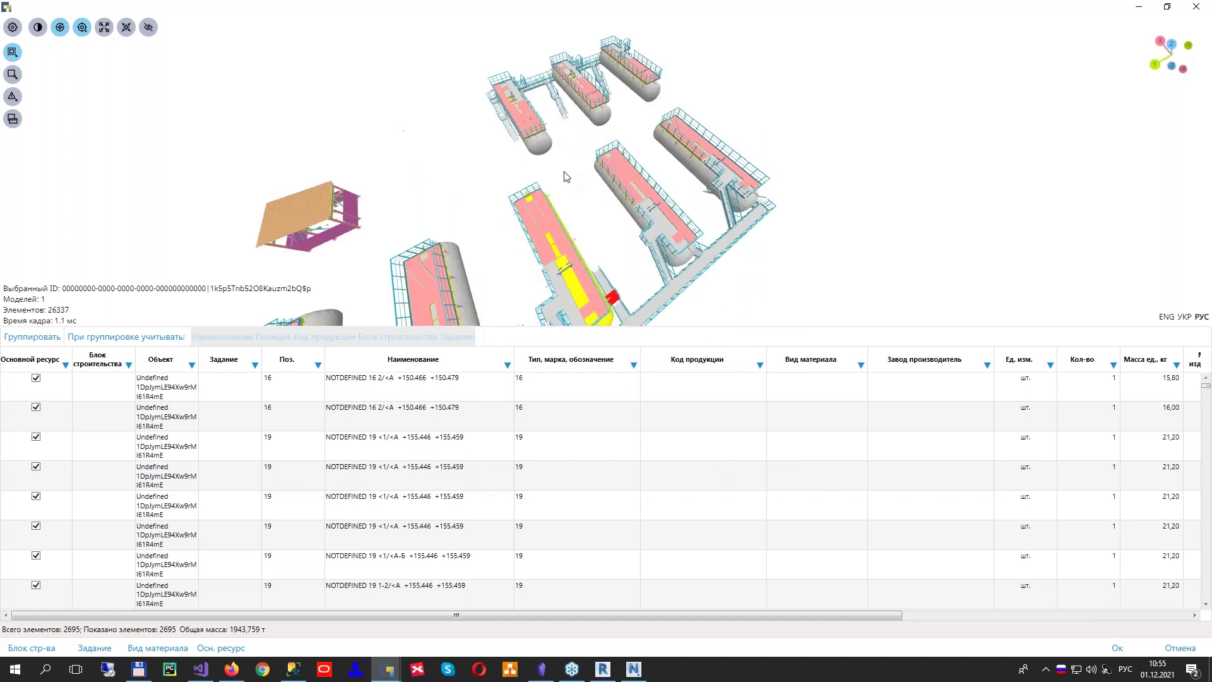
# Examine the tanks, platforms and stairs in the 3D preview, and abort the specification import
pyautogui.scroll(3, 635, 228)
pyautogui.moveTo(634, 229); pyautogui.dragTo(676, 209)
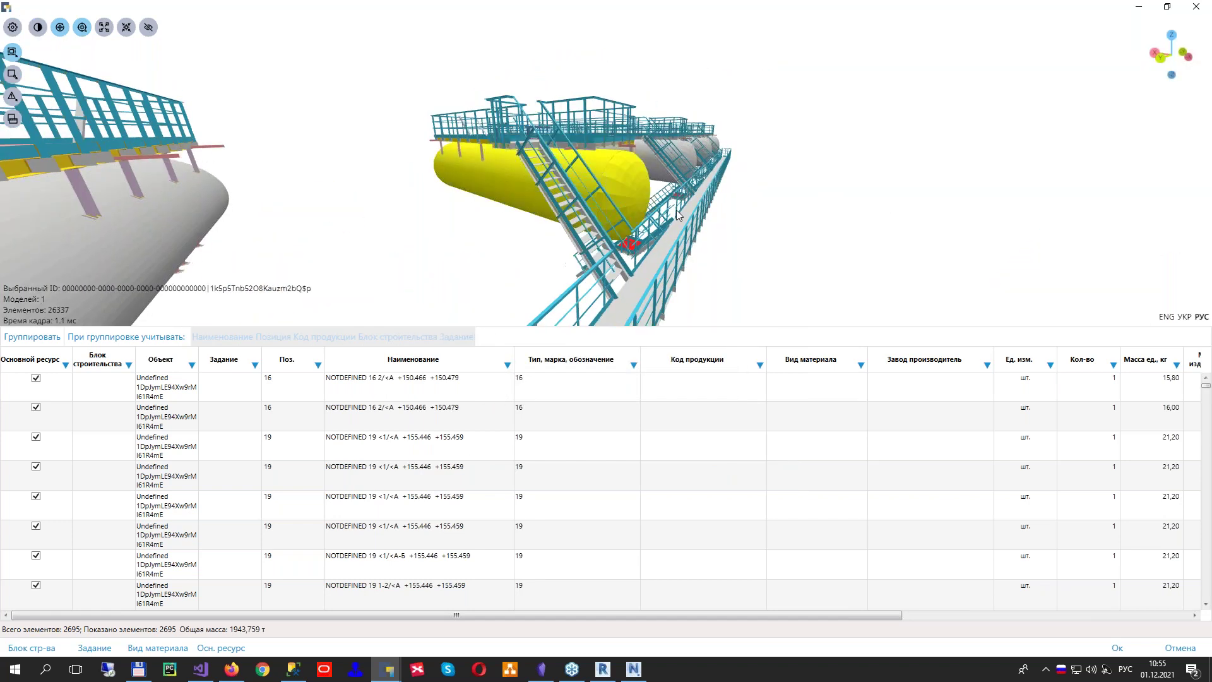
pyautogui.scroll(-3, 666, 307)
pyautogui.scroll(-1, 665, 306)
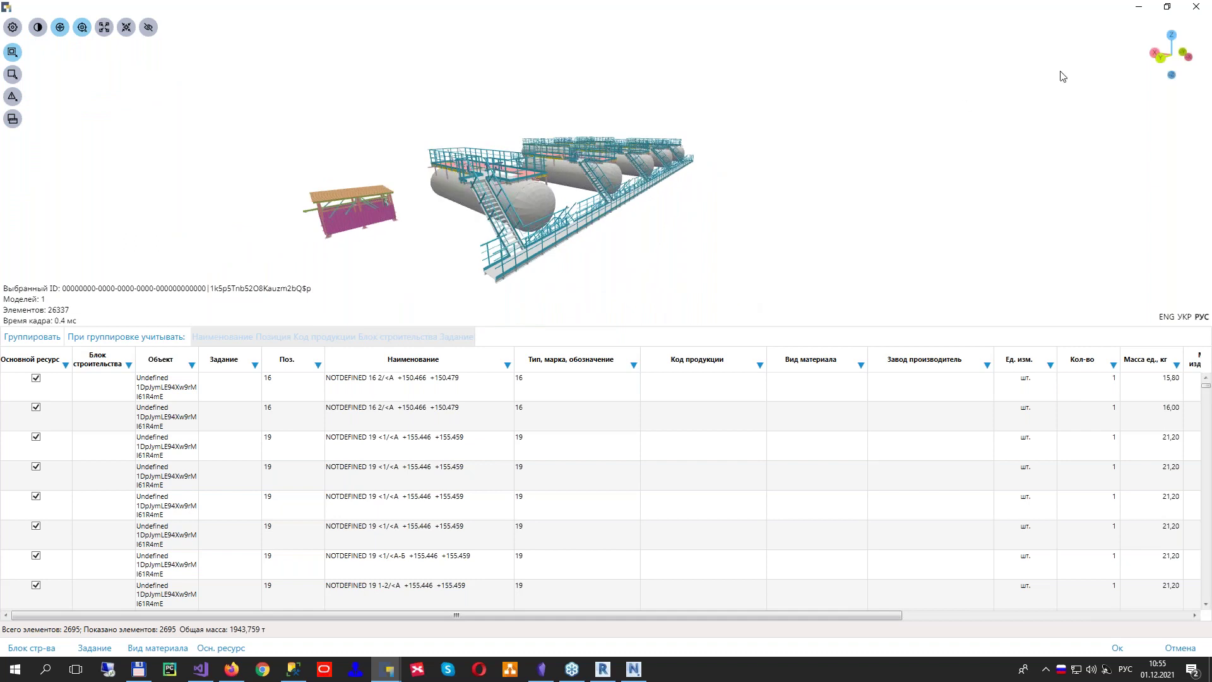
pyautogui.click(1196, 7)
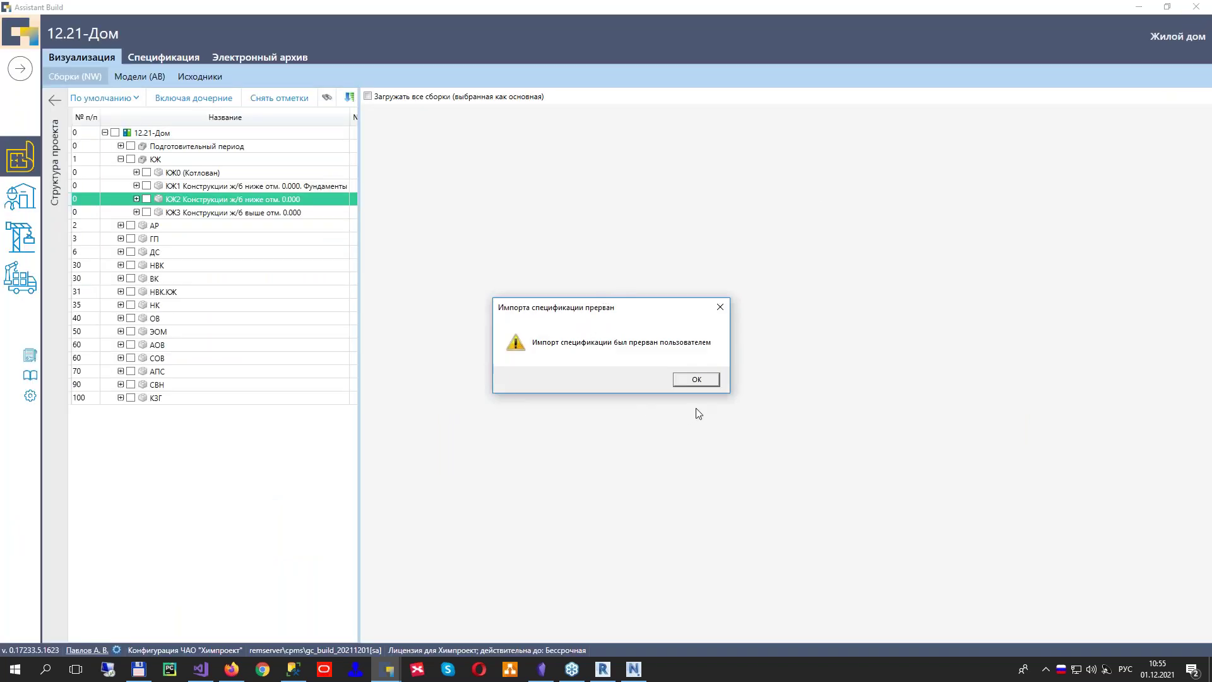
pyautogui.click(699, 382)
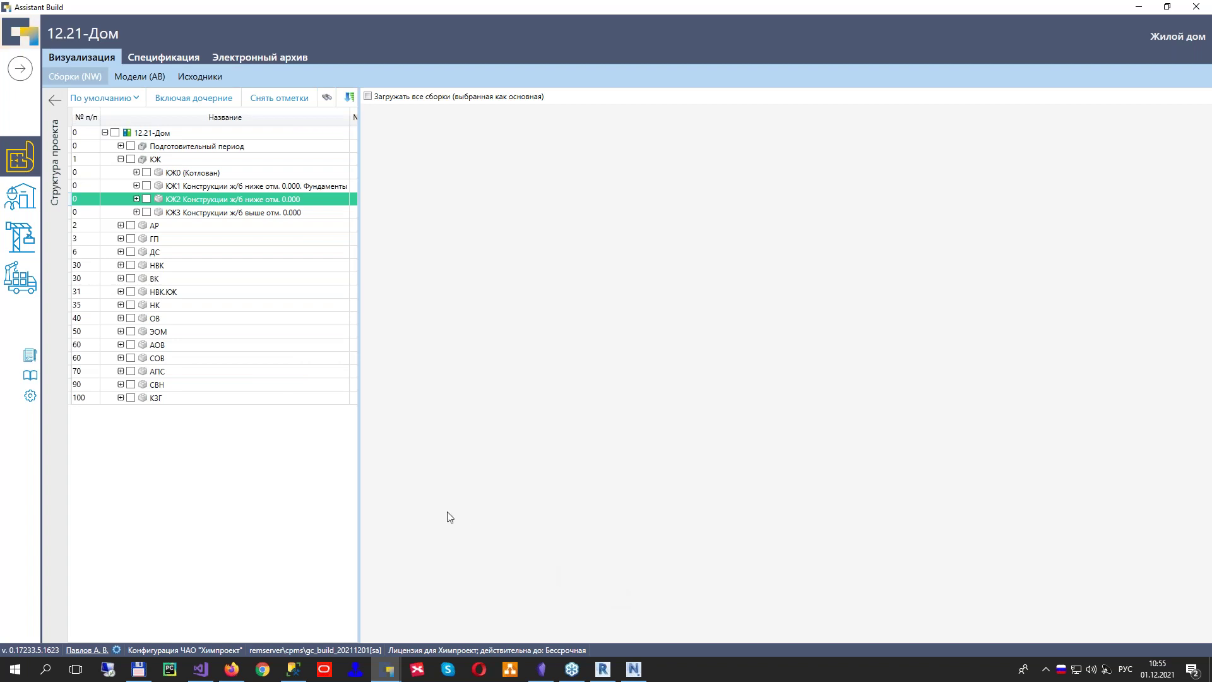
# Switch to Assistant Build Web in Firefox and inspect the pump station building in the DEMO-АВ-1 3D model
pyautogui.click(231, 670)
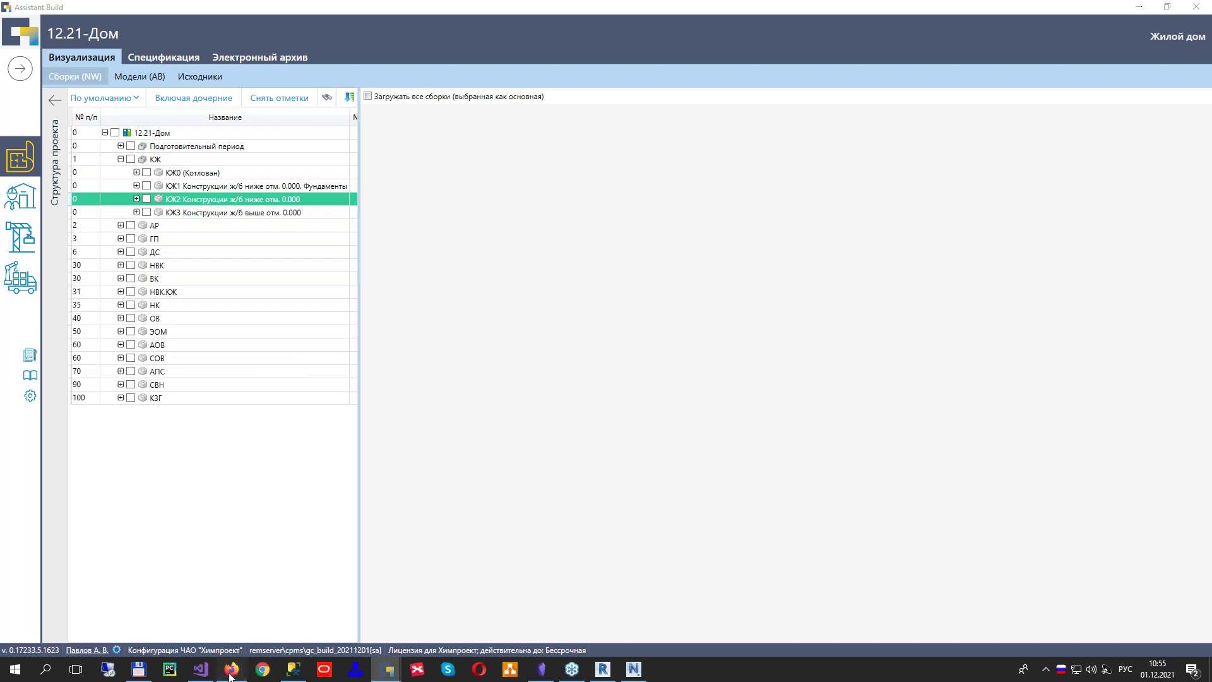
pyautogui.scroll(5, 789, 498)
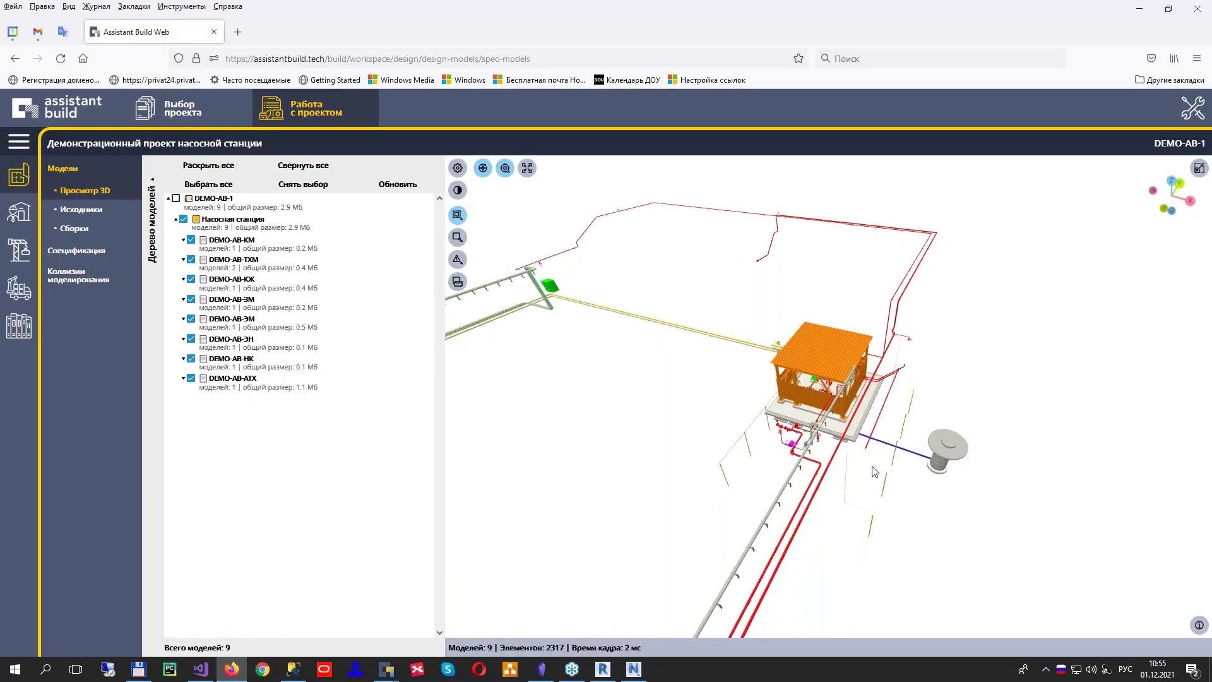
pyautogui.moveTo(797, 423); pyautogui.dragTo(720, 467)
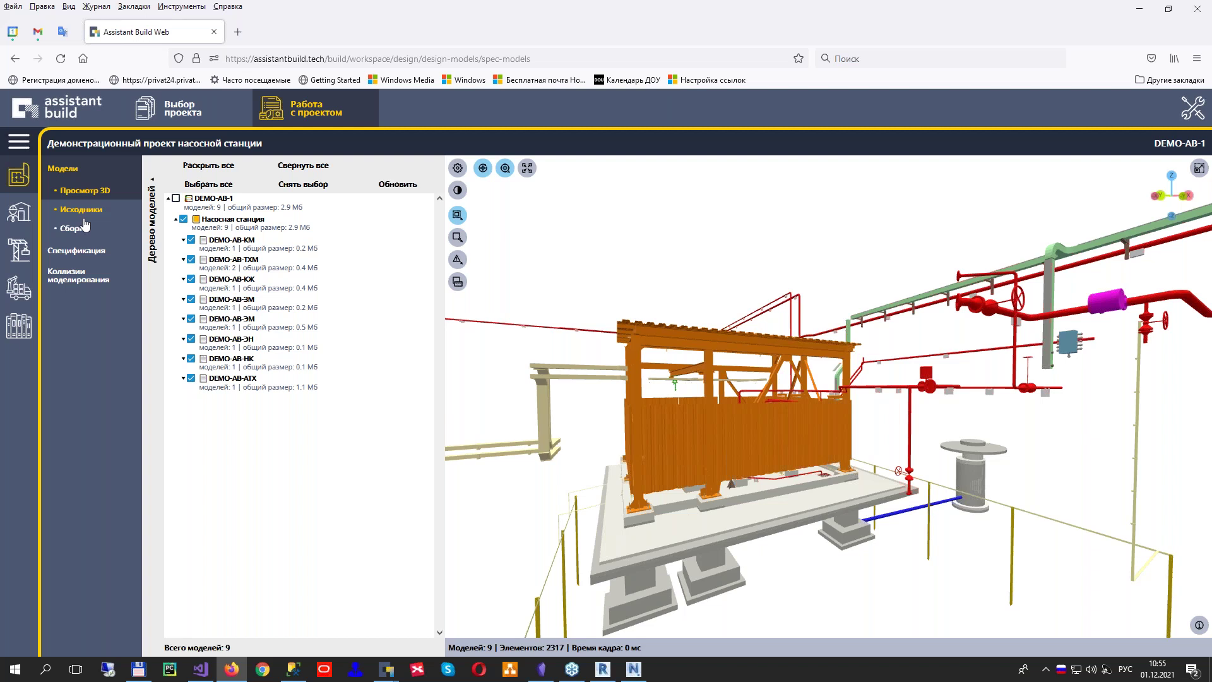
# Switch the page to the mobile-size responsive view, close the model tree, and expand the 3D viewer to fill the page
pyautogui.hotkey('alt', 'shift')
pyautogui.hotkey('ctrl', 'shift', 'm')
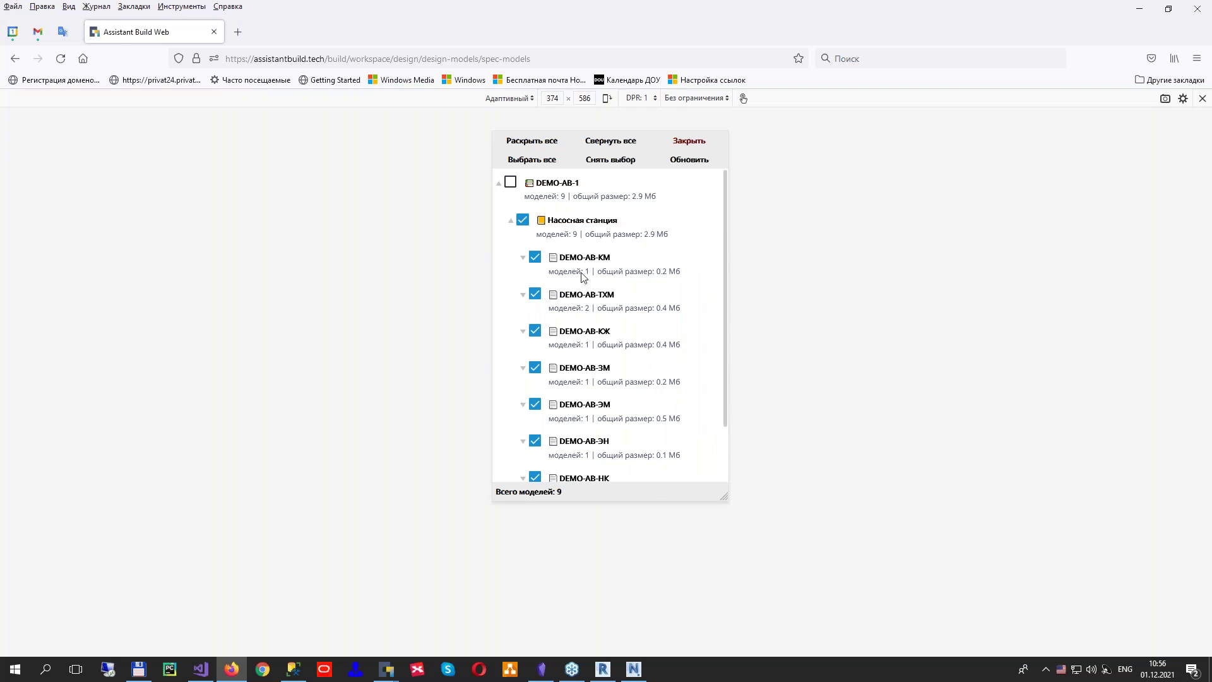
pyautogui.click(695, 149)
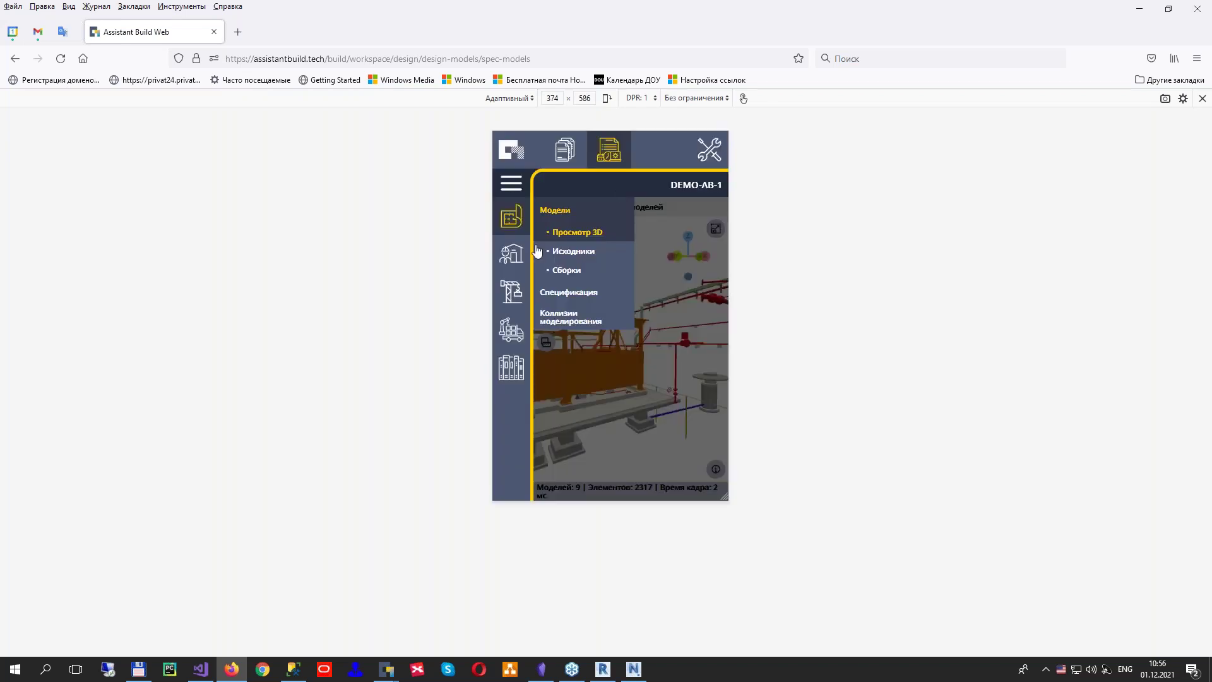
pyautogui.click(706, 234)
pyautogui.click(717, 230)
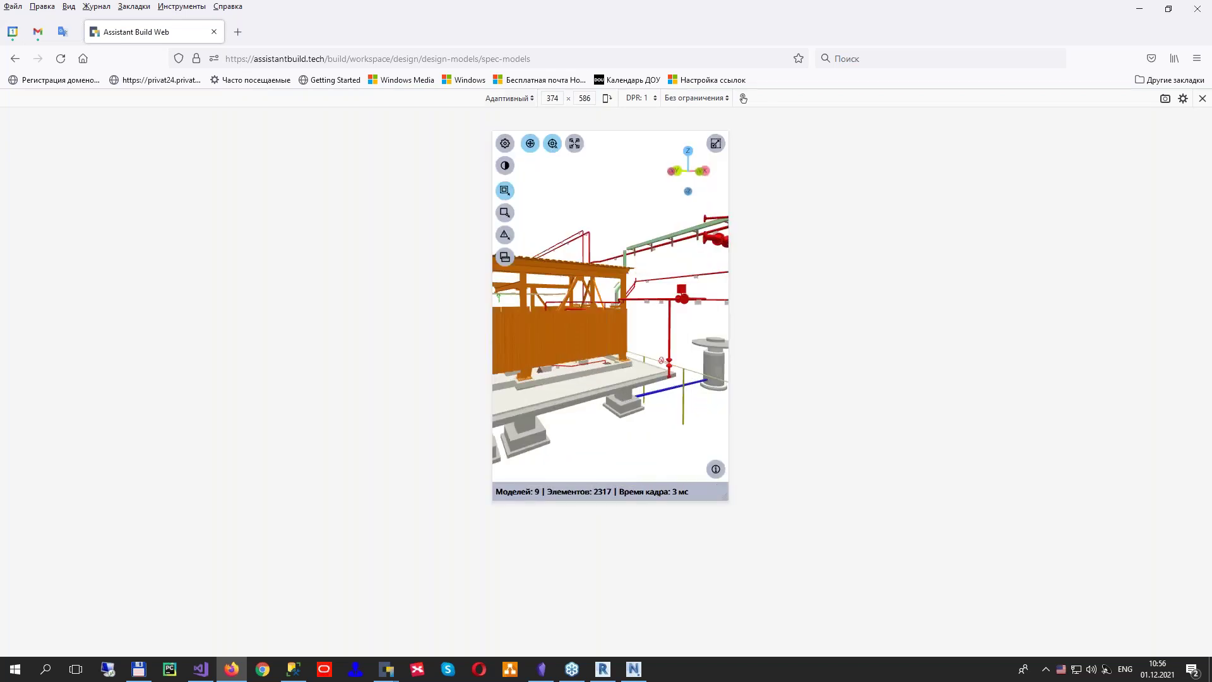
# Inspect the pump station in the mobile view, select a wall panel, and restore the 3D viewer to its normal size
pyautogui.moveTo(609, 336); pyautogui.dragTo(549, 366)
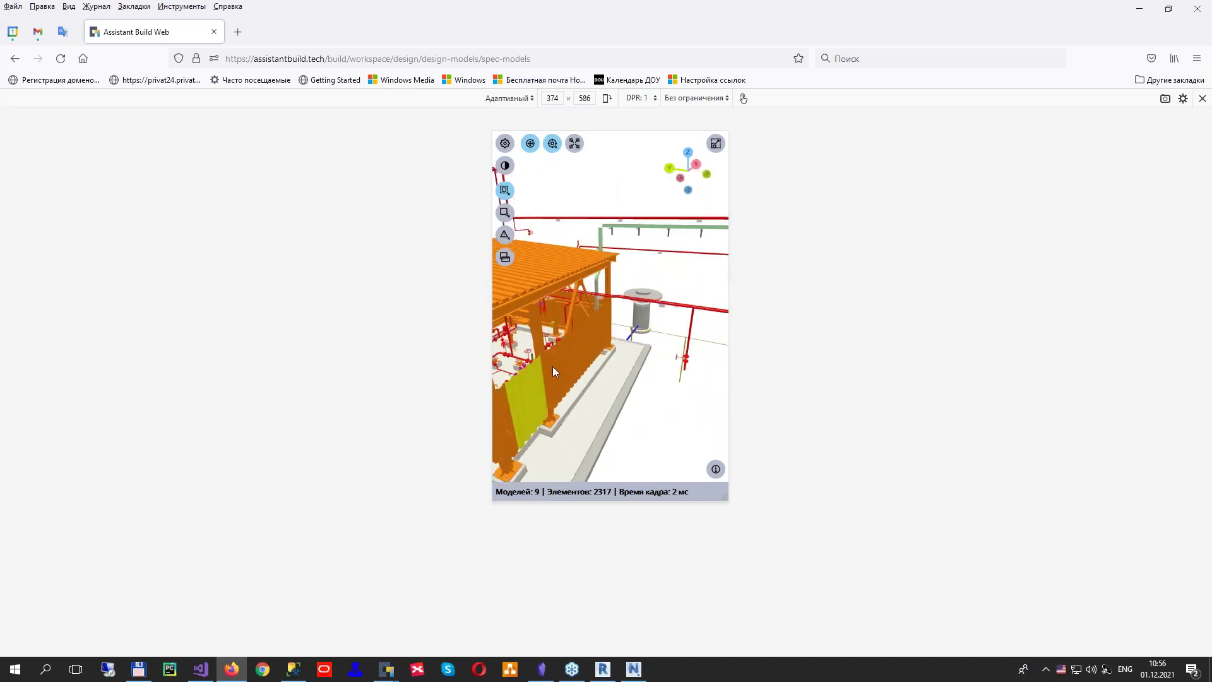
pyautogui.click(550, 366)
pyautogui.moveTo(581, 242); pyautogui.dragTo(619, 279)
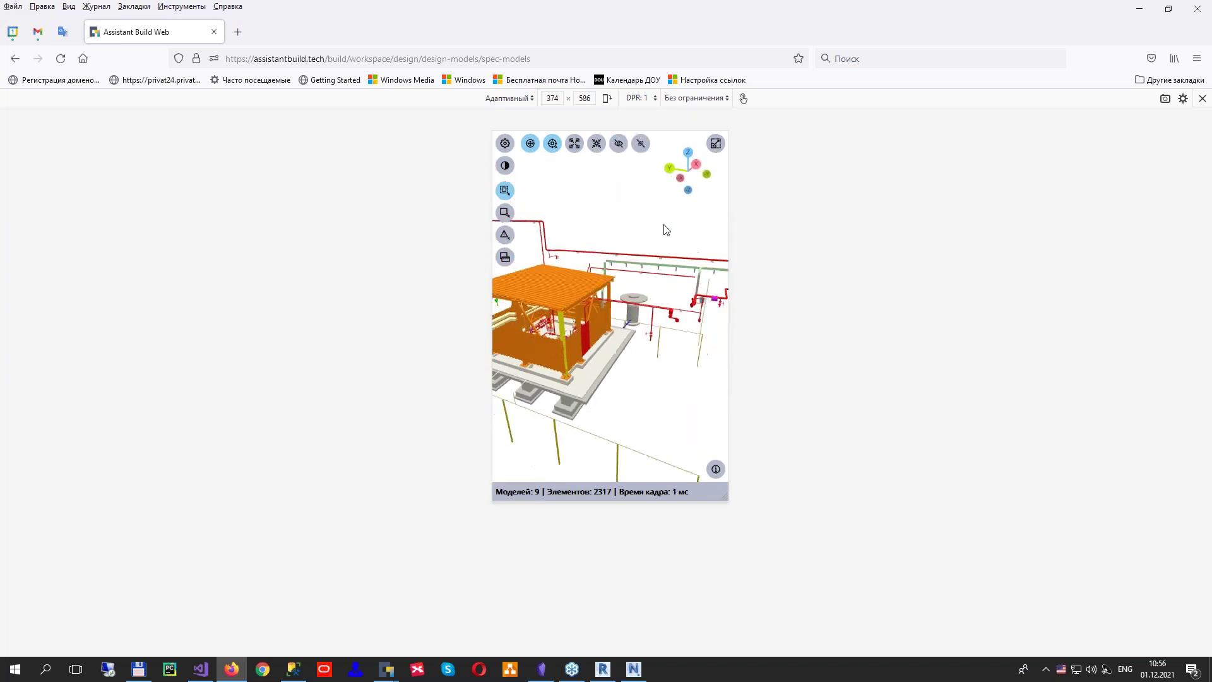
pyautogui.click(716, 143)
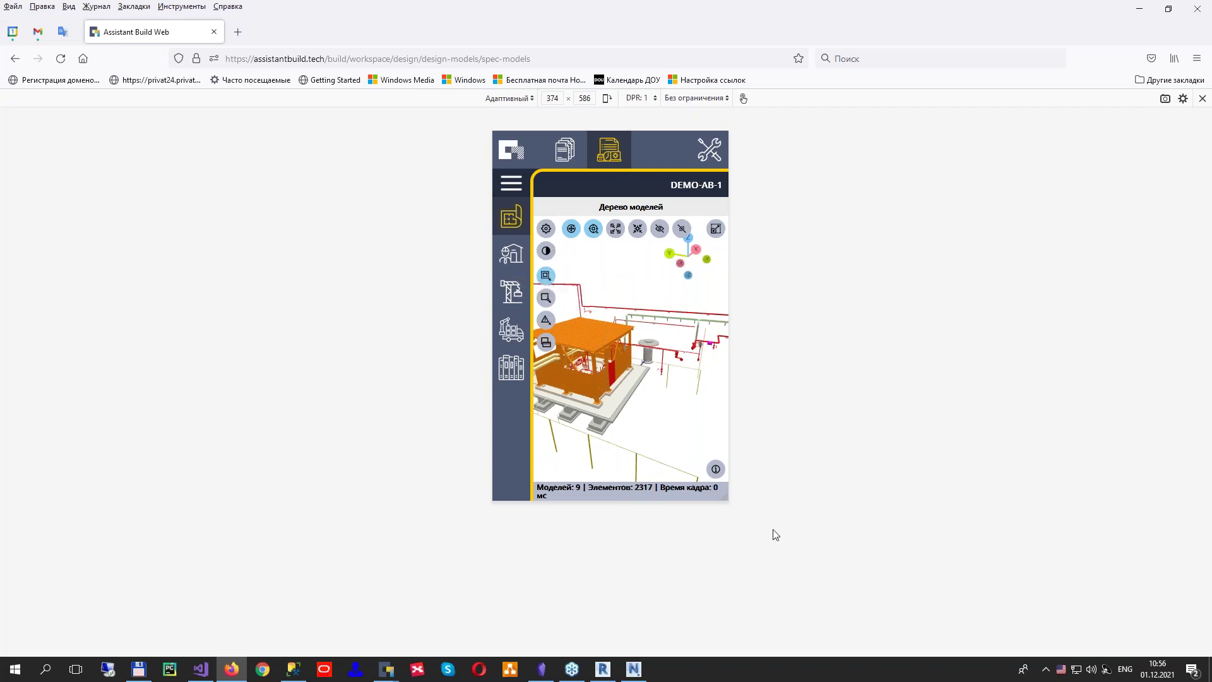
# Switch to Assistant Build and open the record of ООО СтройМонтаж from the Подрядчики reference list
pyautogui.click(1140, 14)
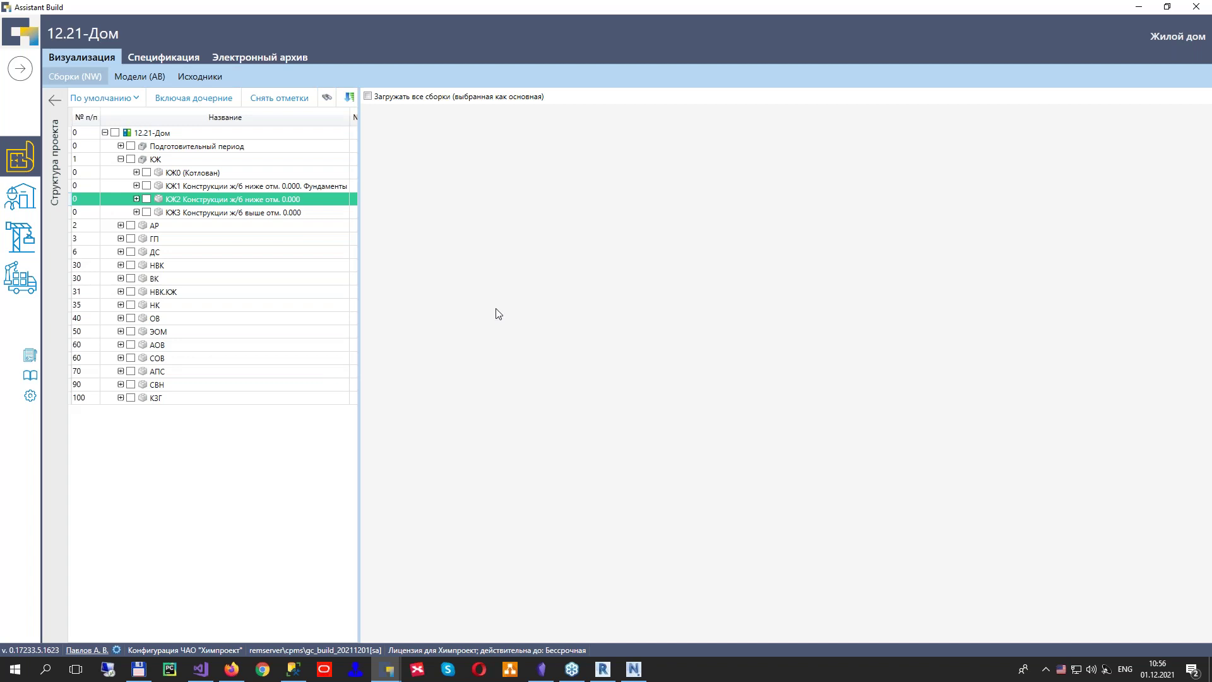
pyautogui.click(29, 376)
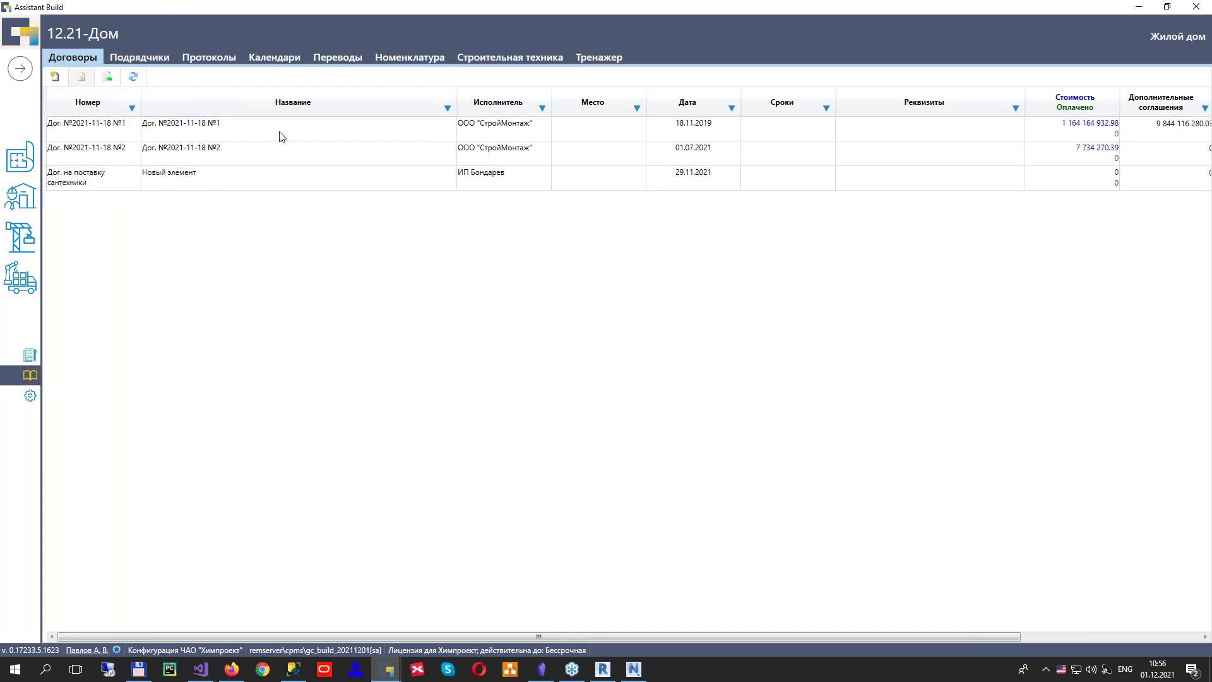
pyautogui.hotkey('ctrl', 'a')
pyautogui.click(139, 57)
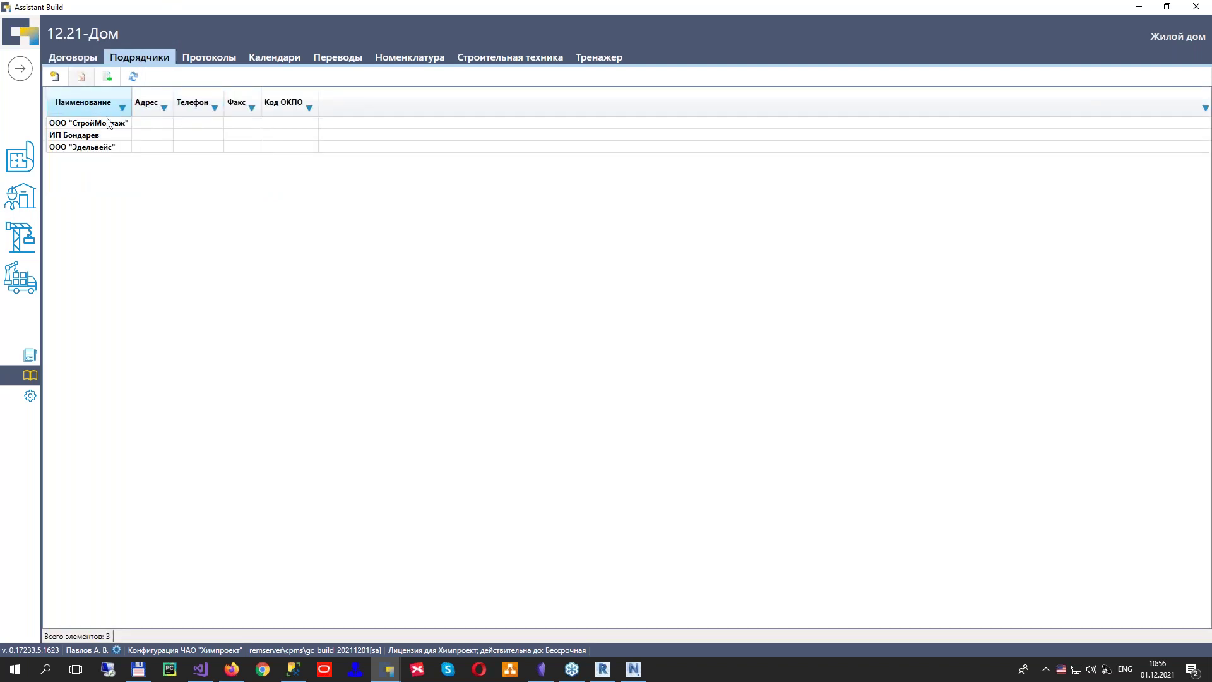
pyautogui.rightClick(109, 124)
pyautogui.click(158, 140)
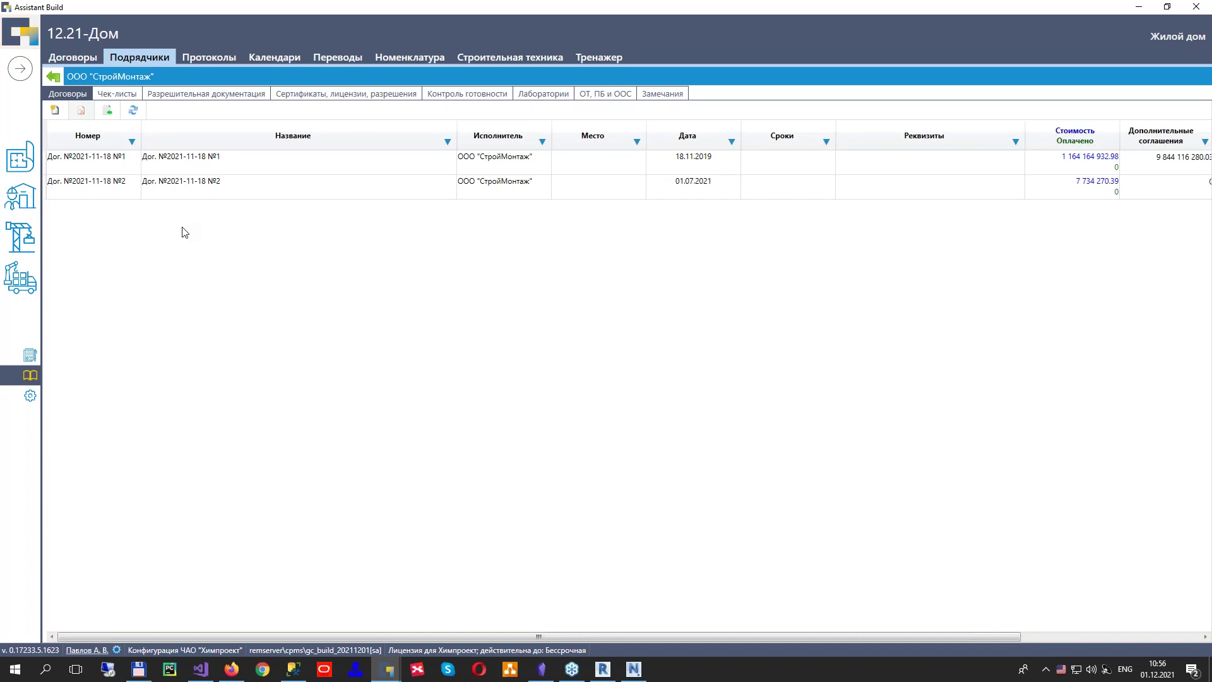
pyautogui.click(54, 79)
pyautogui.rightClick(109, 123)
pyautogui.click(136, 129)
# Review the contractor's checklists for permit documents, contractor resources, laboratories, and compliance with the customer's requirements
pyautogui.click(123, 95)
pyautogui.click(139, 143)
pyautogui.click(142, 153)
pyautogui.click(151, 167)
pyautogui.click(156, 176)
pyautogui.click(169, 141)
pyautogui.click(138, 153)
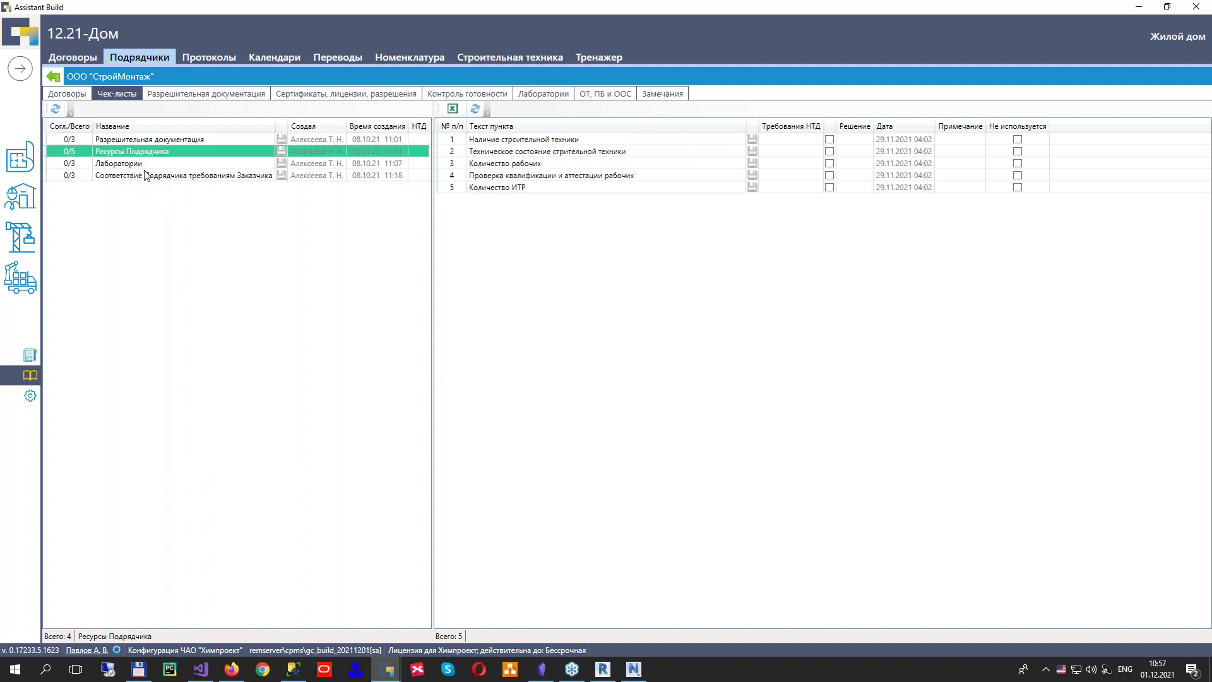
pyautogui.click(153, 164)
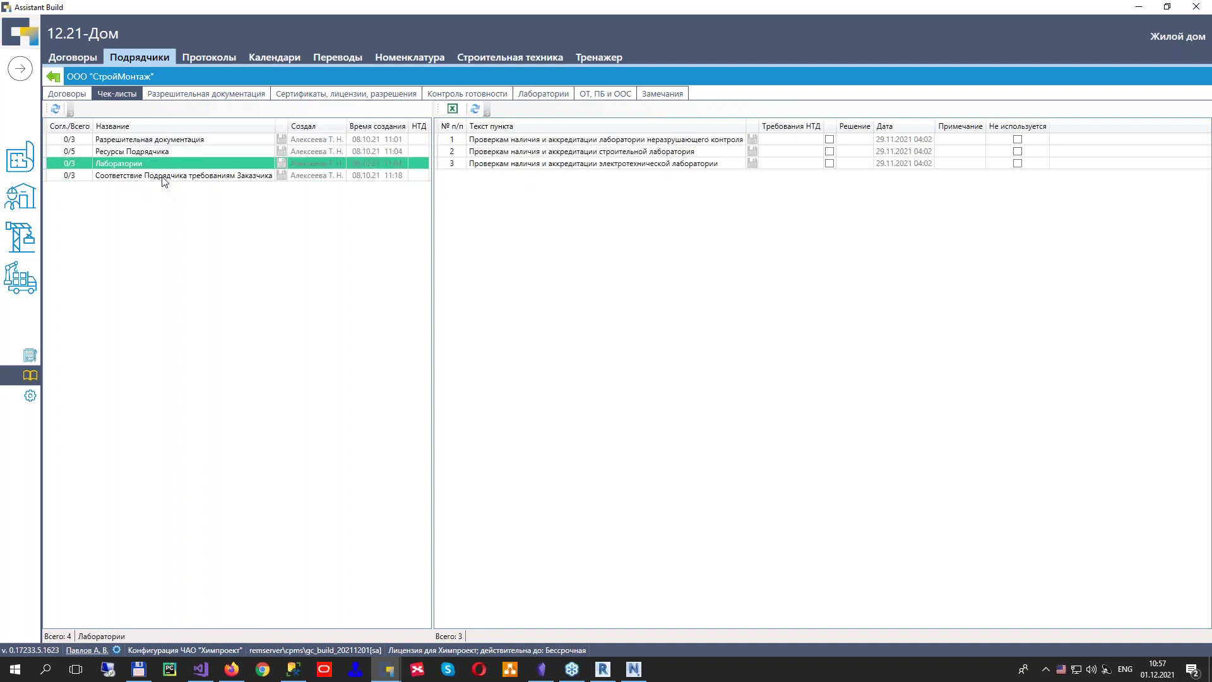
pyautogui.click(164, 178)
# Review the contractor's permit documentation, and open its list of certificates, licences and permits
pyautogui.click(200, 94)
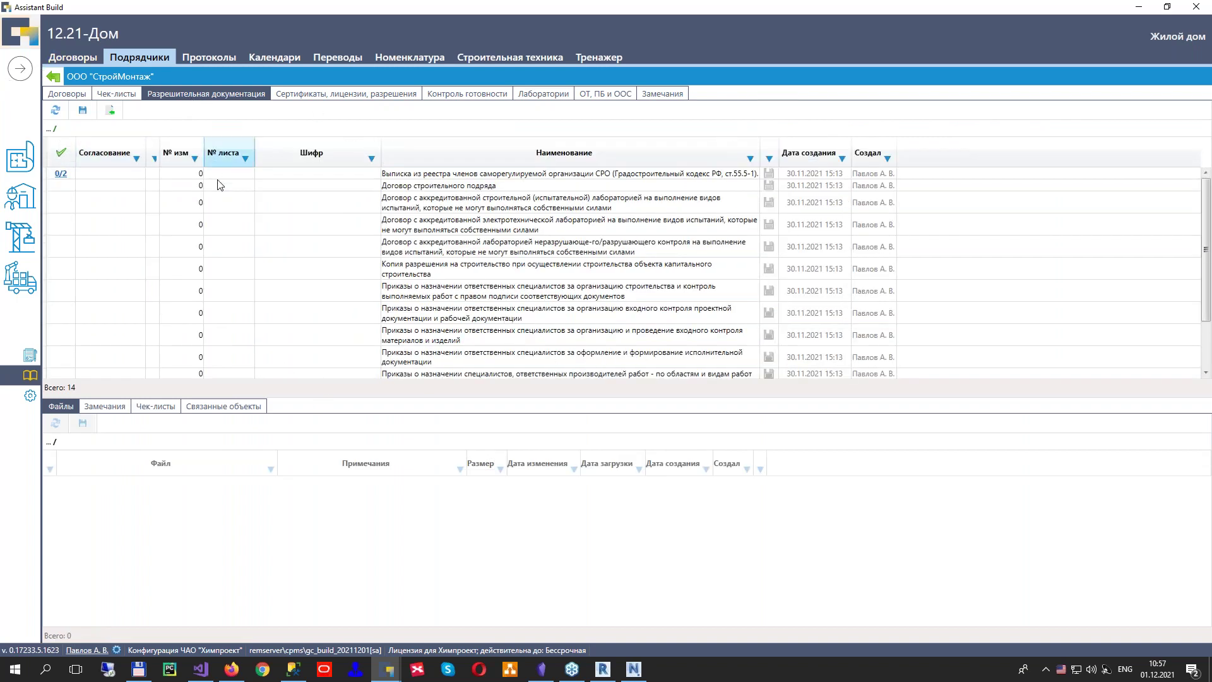
pyautogui.moveTo(324, 176); pyautogui.dragTo(300, 335)
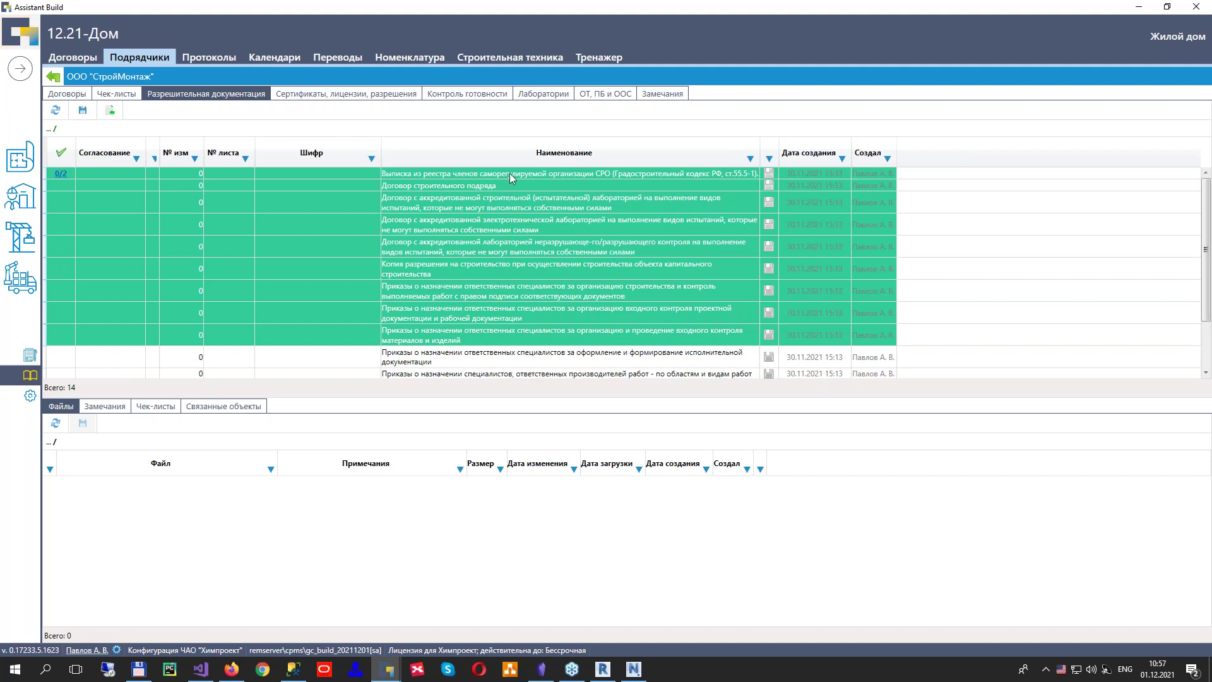
pyautogui.click(321, 92)
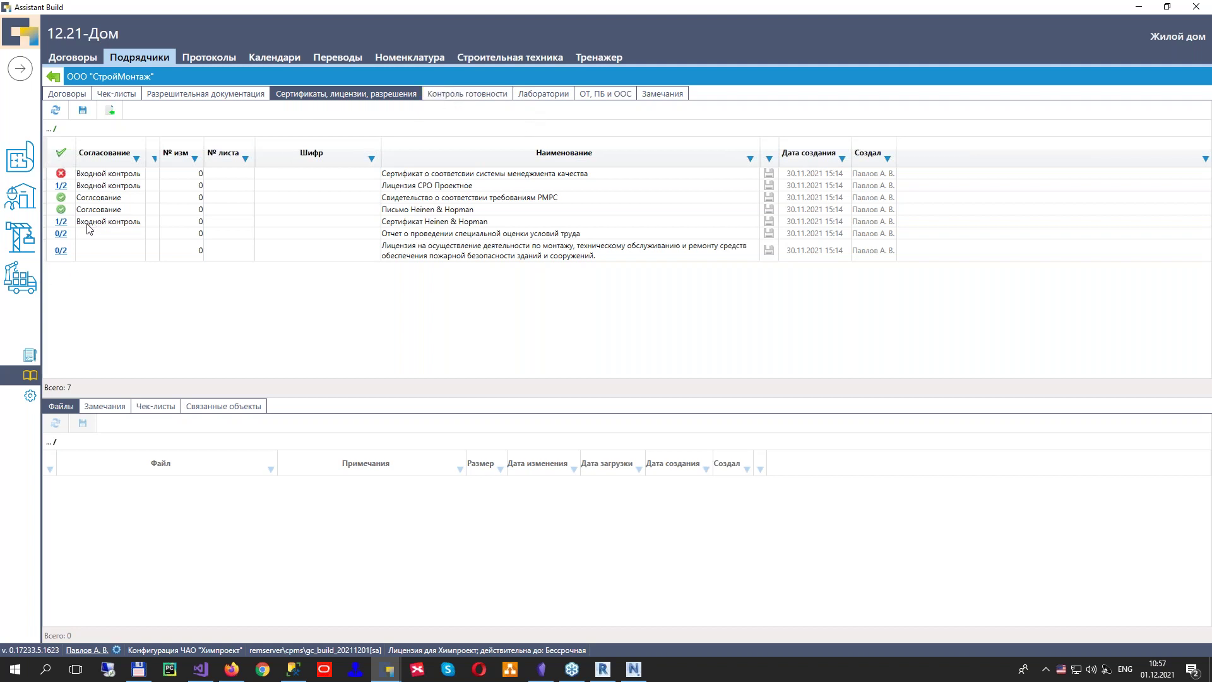
# Review the contractor's readiness conclusion with its attached file, the laboratory conclusions, and the ОТ, ПБ и ООС documents
pyautogui.click(453, 96)
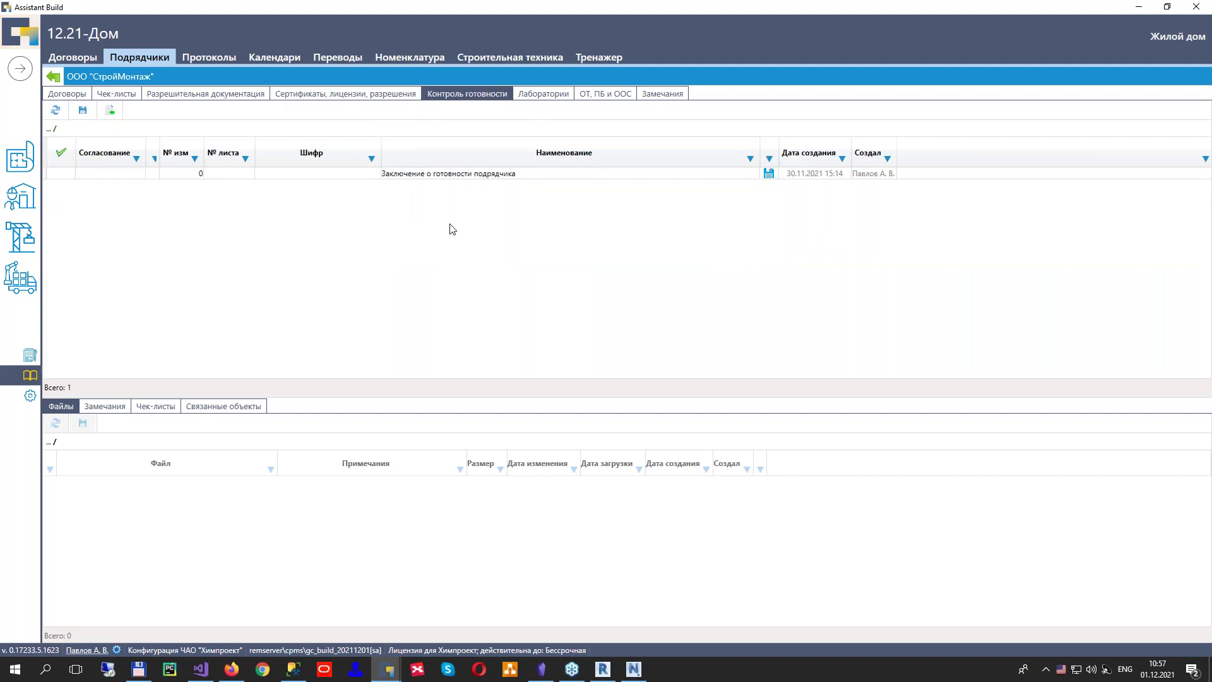
pyautogui.click(467, 176)
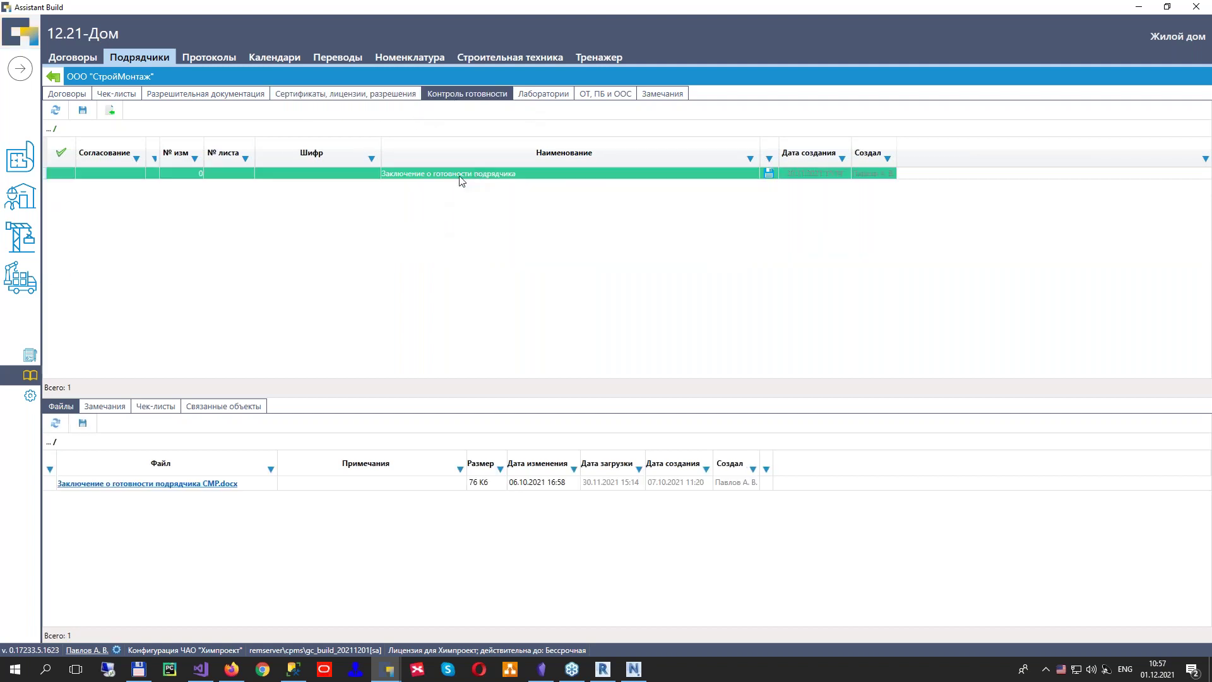
pyautogui.click(556, 93)
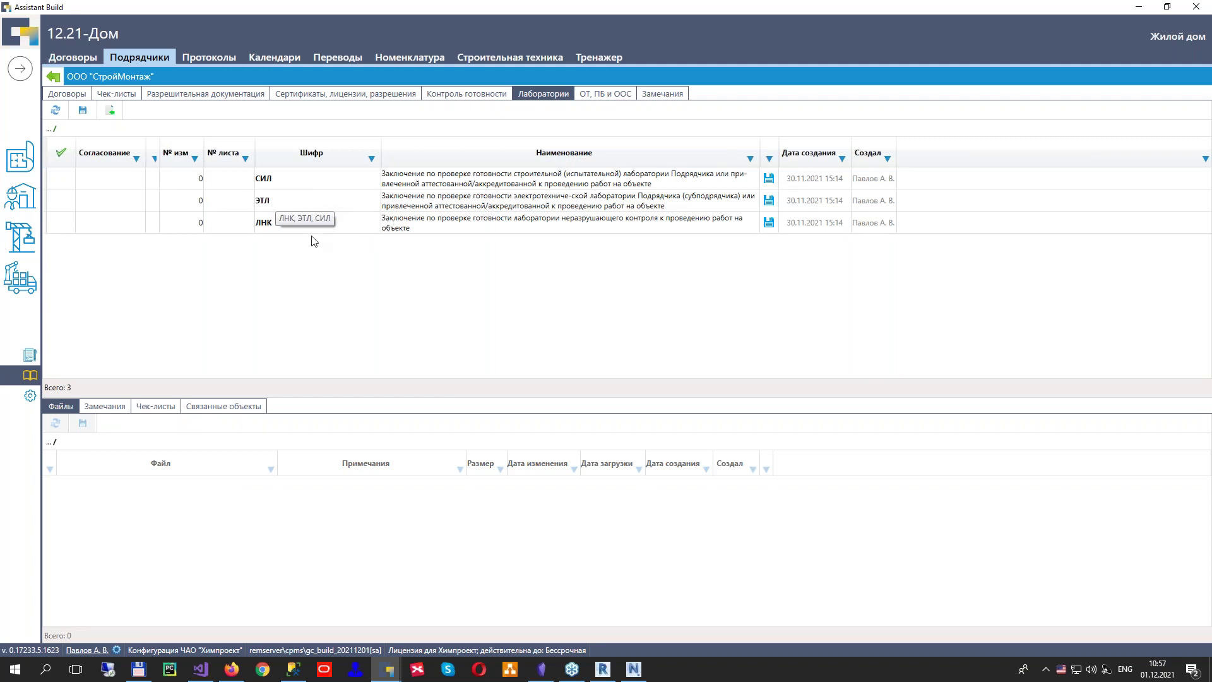
pyautogui.click(605, 93)
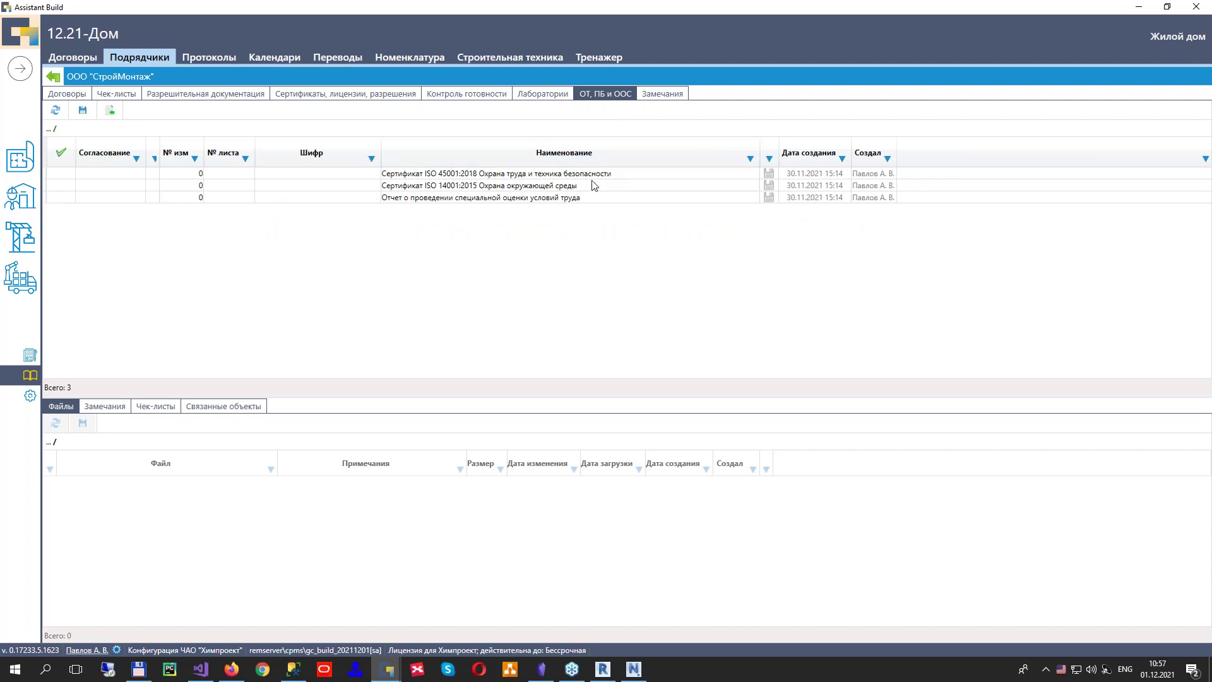
pyautogui.hotkey('ctrl', 'a')
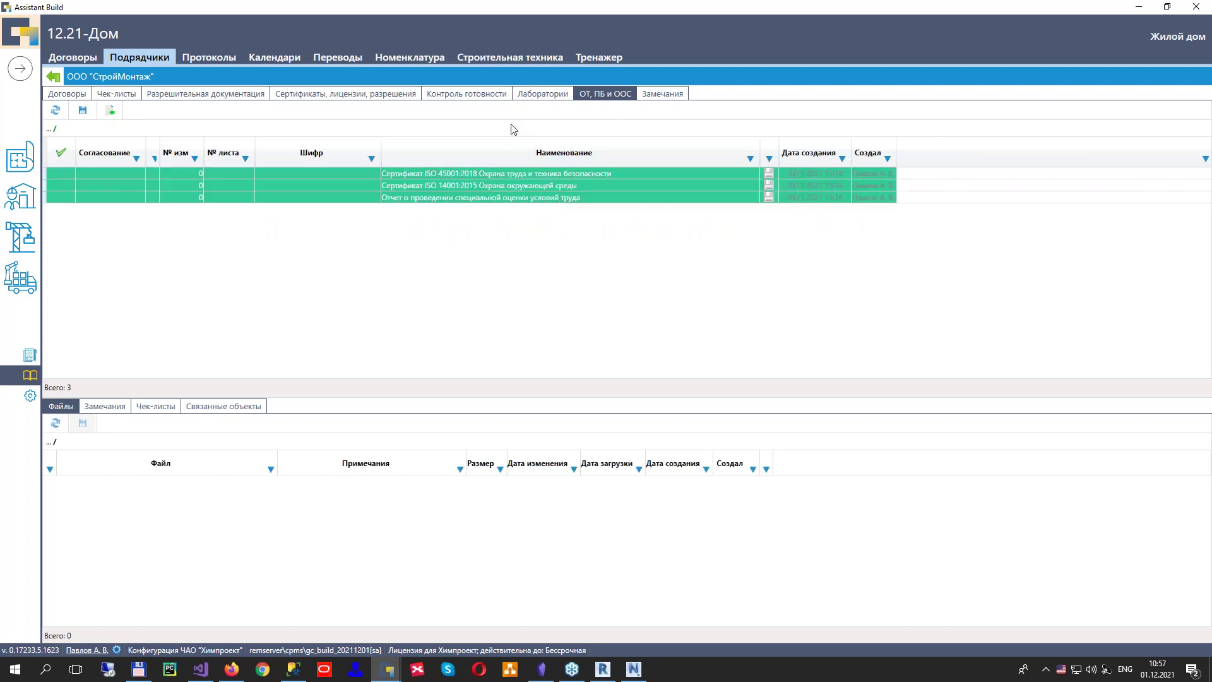
# Reject the Закрыто approval stage for the contractor's expired-certificate remark, and return to the project's Визуализация section
pyautogui.click(663, 95)
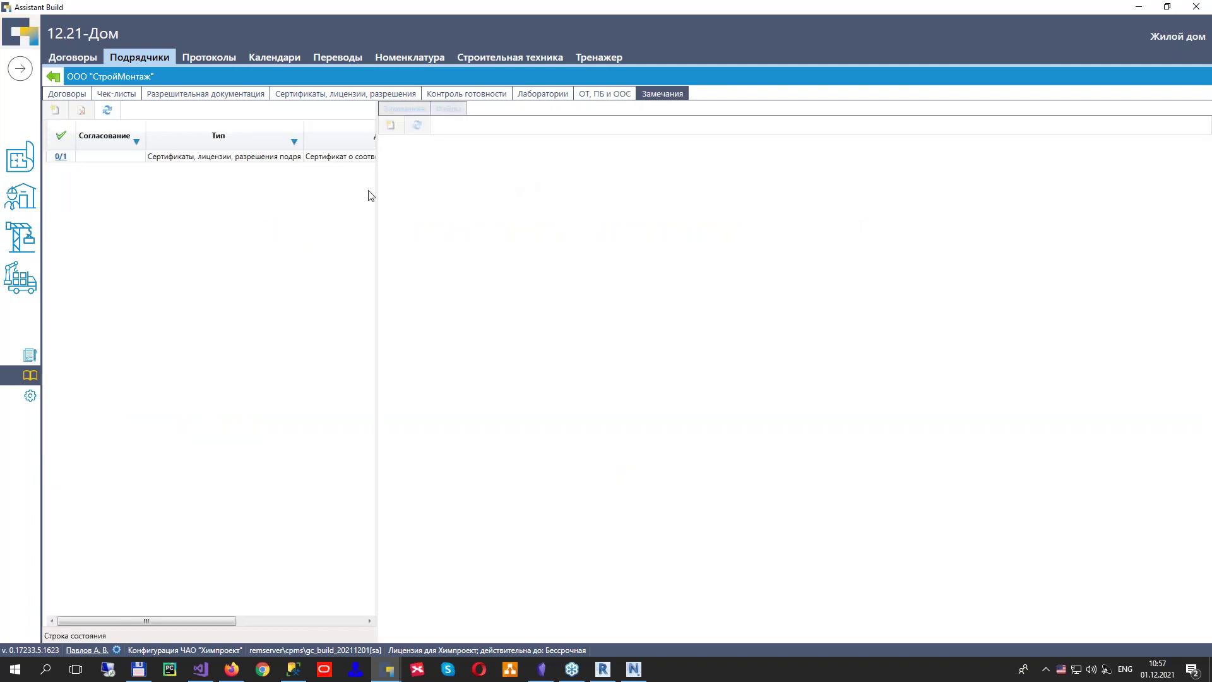
pyautogui.click(212, 159)
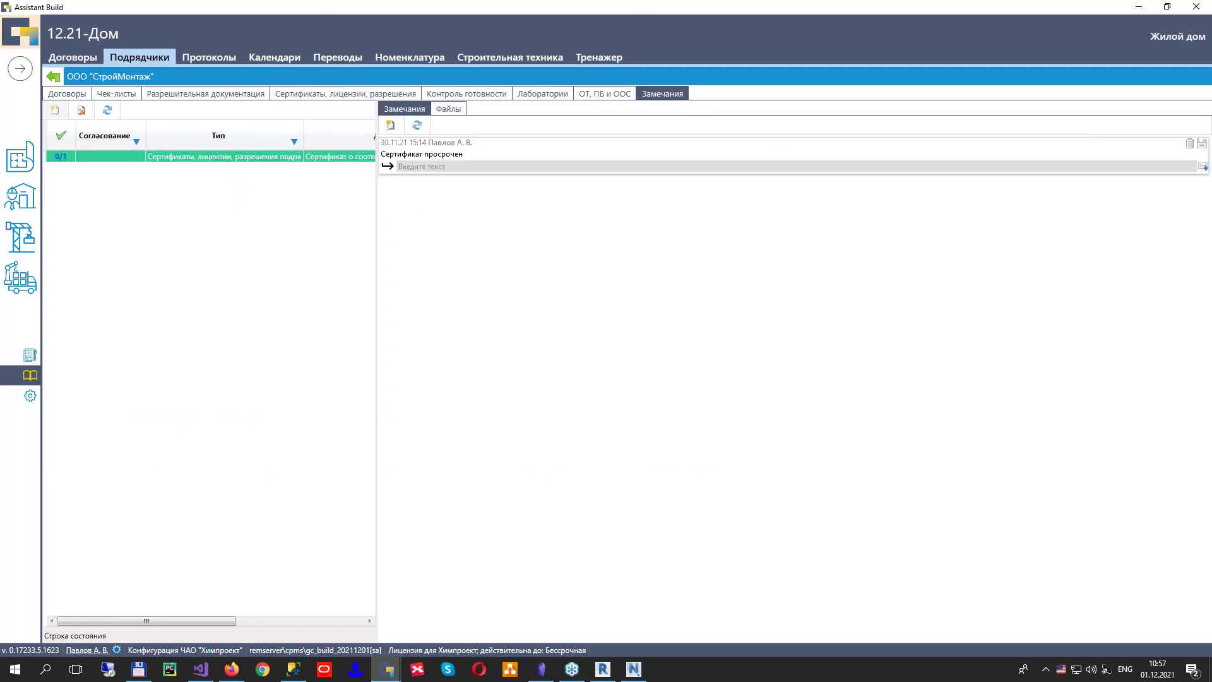
pyautogui.click(473, 166)
pyautogui.click(60, 157)
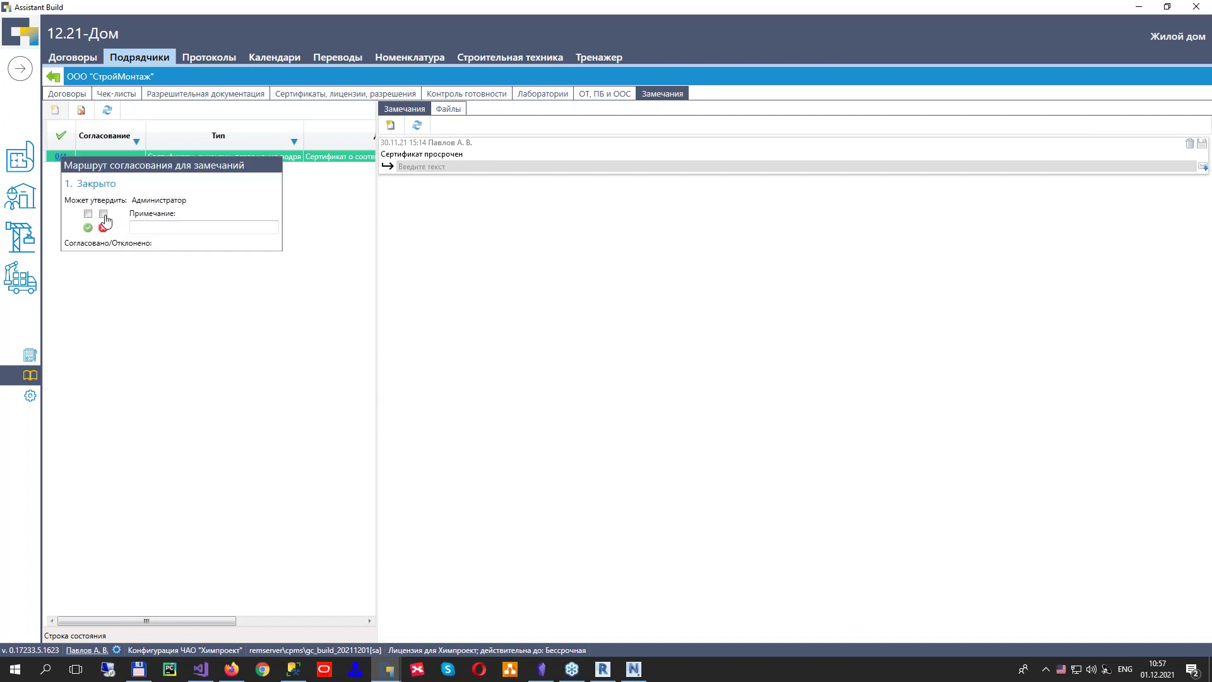
pyautogui.click(104, 215)
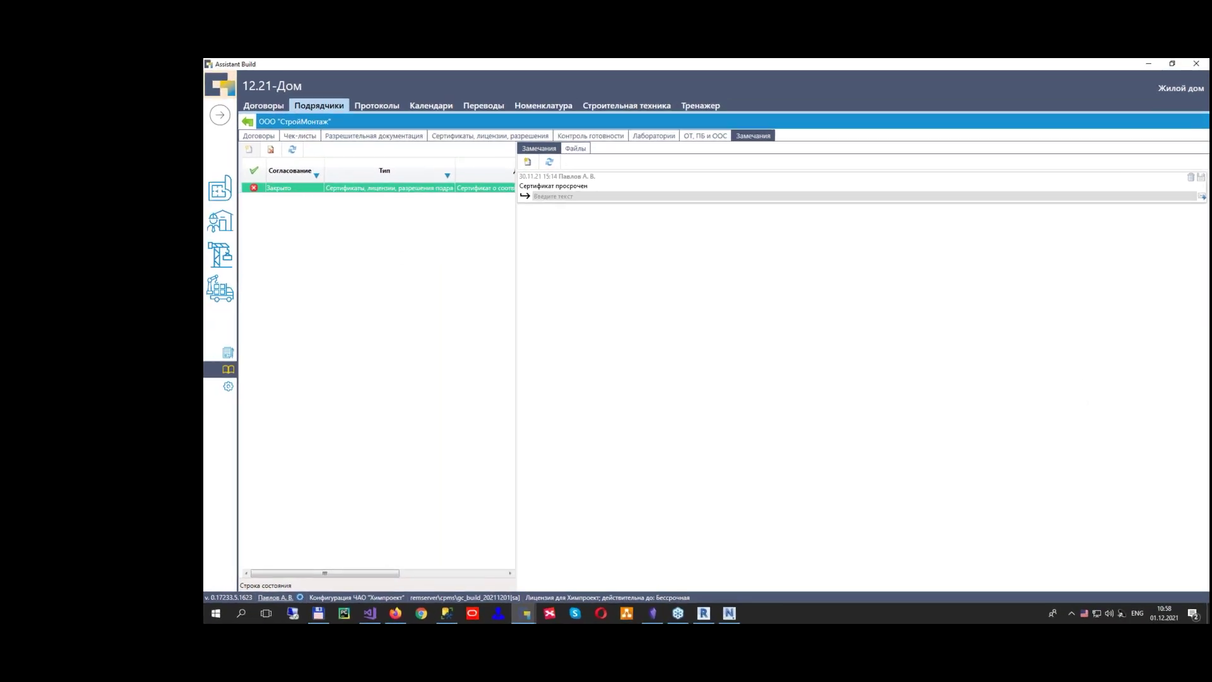
pyautogui.click(224, 193)
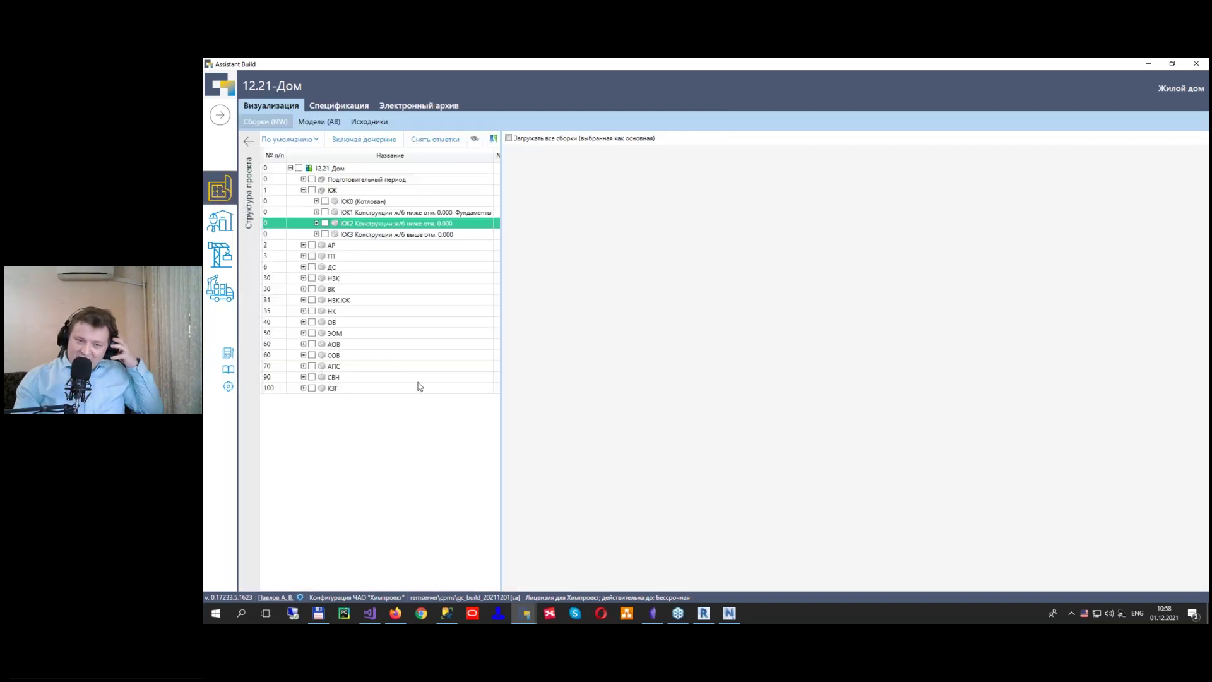